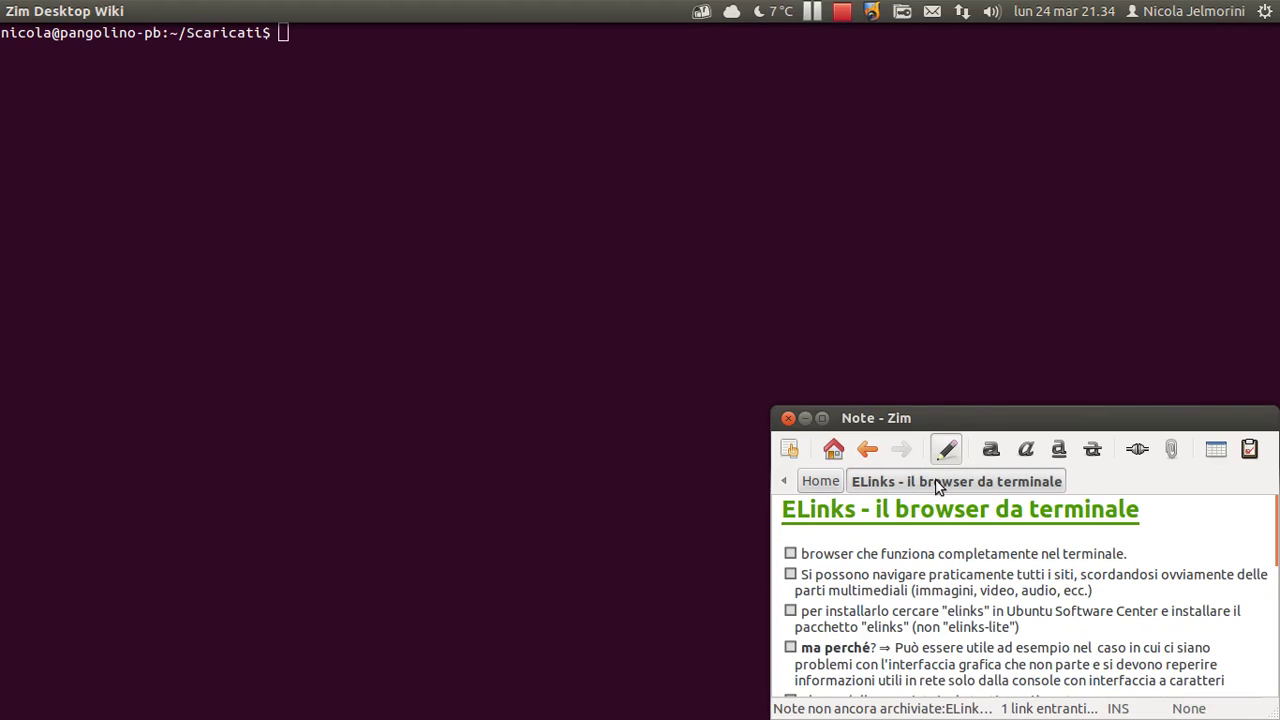
Tick the first ELinks item, 'browser che funziona completamente nel terminale', then switch to Chromium.
mouse_move(1140, 510)
left_mouse_down()
mouse_move(782, 512)
mouse_move(796, 512)
left_mouse_up()
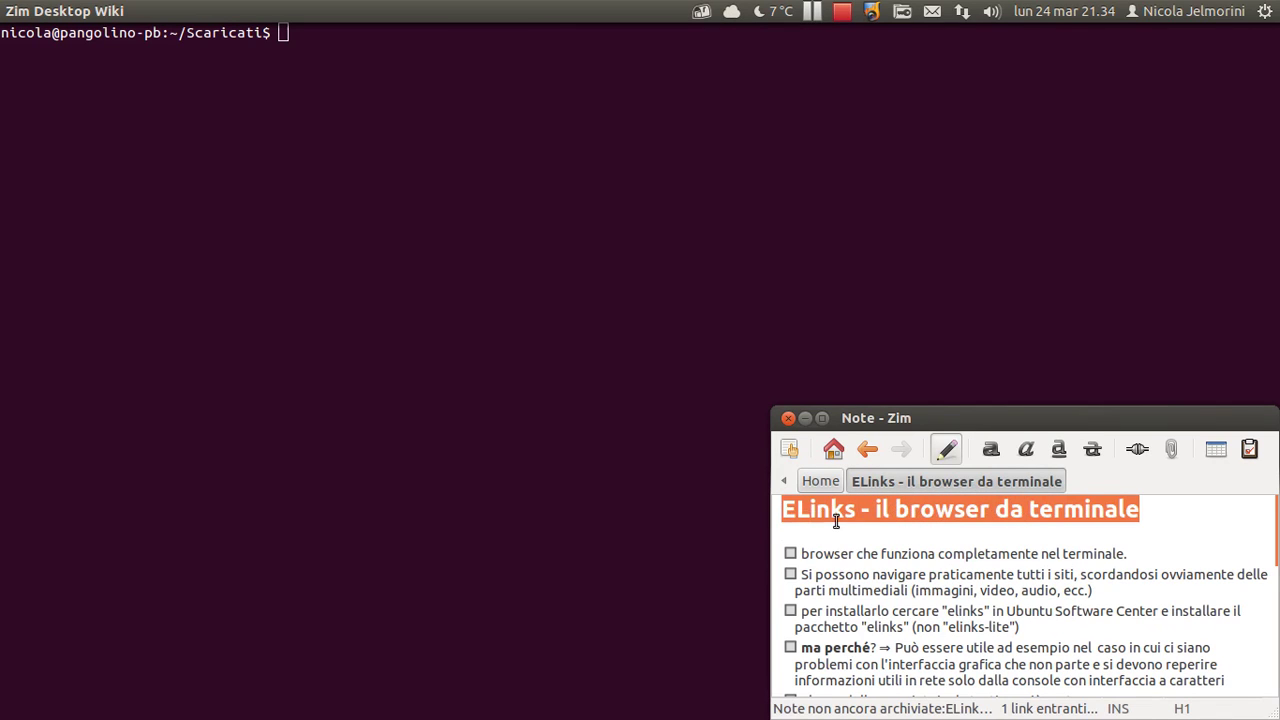
left_click(830, 512)
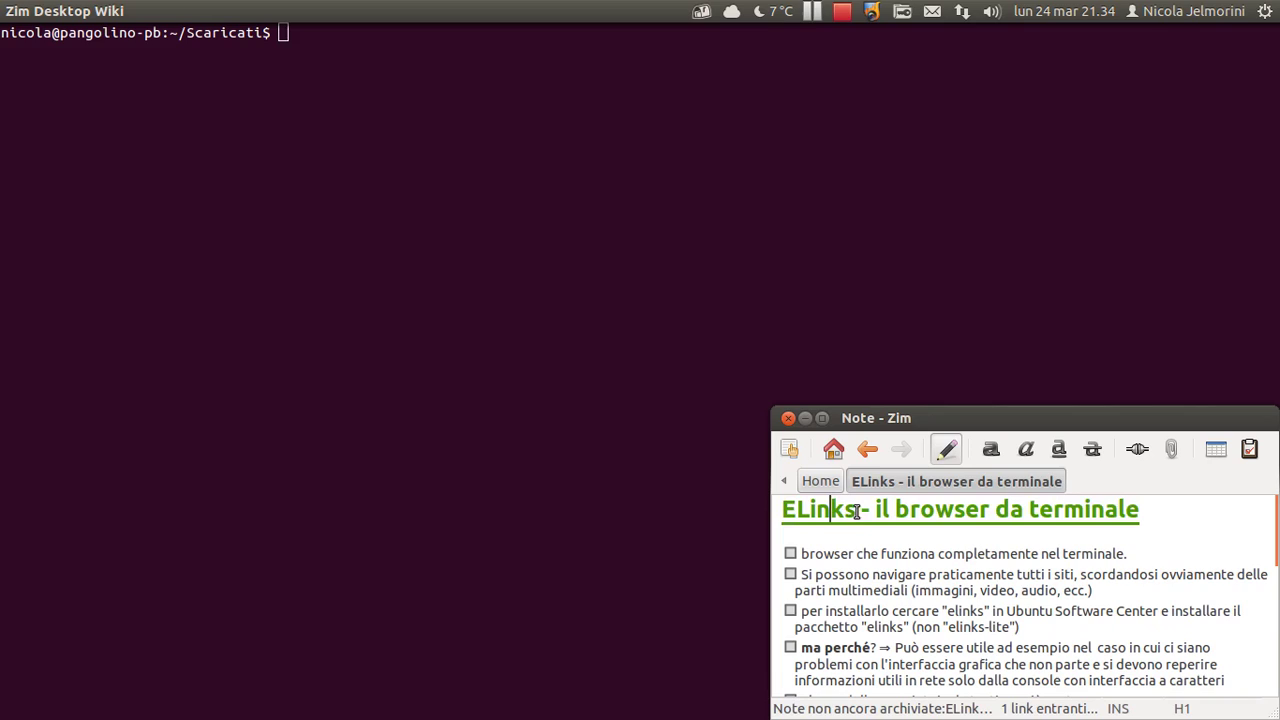
left_click(849, 533)
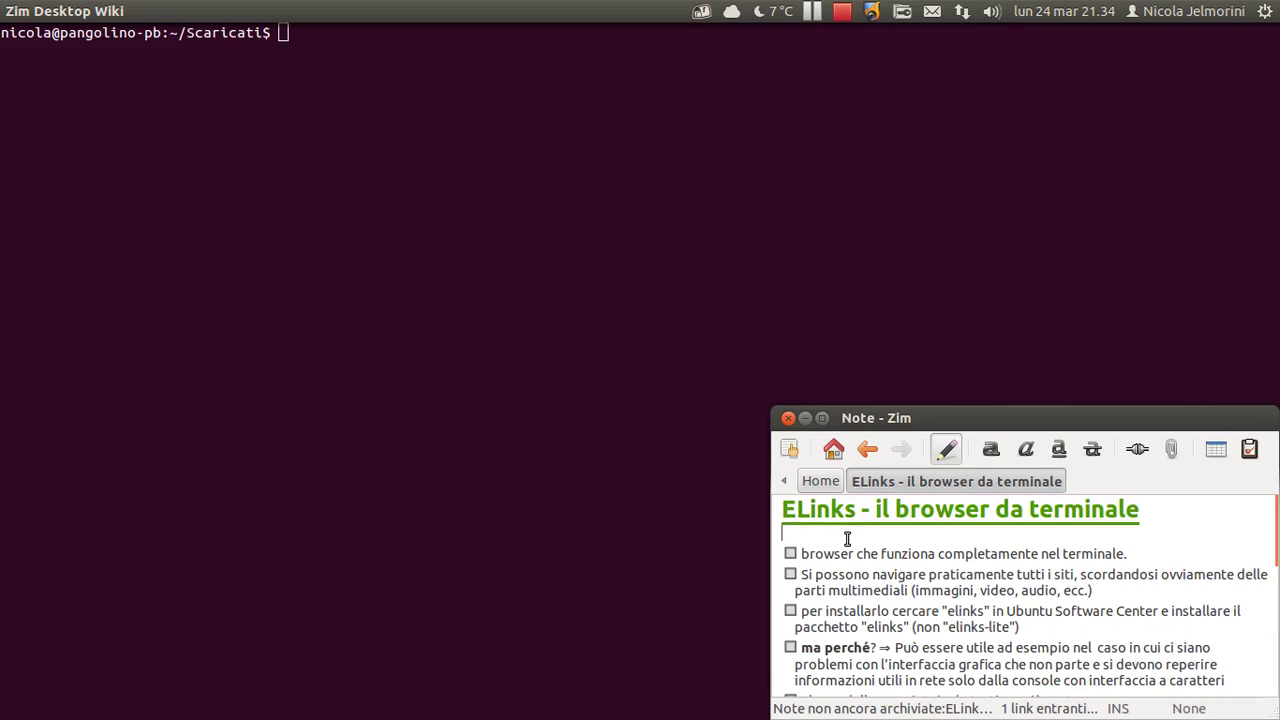
left_click(790, 555)
key("alt+Tab")
key("alt+Tab")
key("alt+Tab")
key("alt+Tab")
key("alt+Tab")
key("alt+Tab")
key("alt+Tab")
key("alt+Tab")
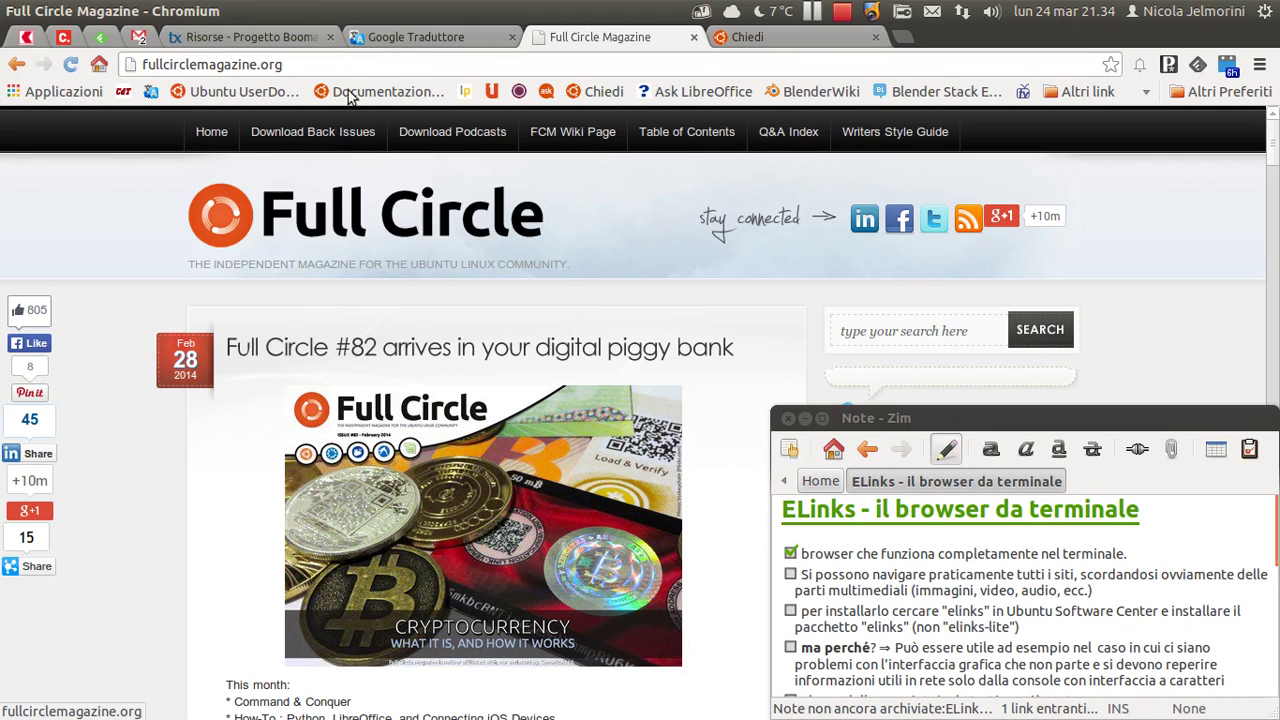
Flip between the Google Traduttore, Full Circle Magazine and Chiedi tabs, settling on Chiedi, then return to Zim.
left_click(400, 37)
left_click(590, 40)
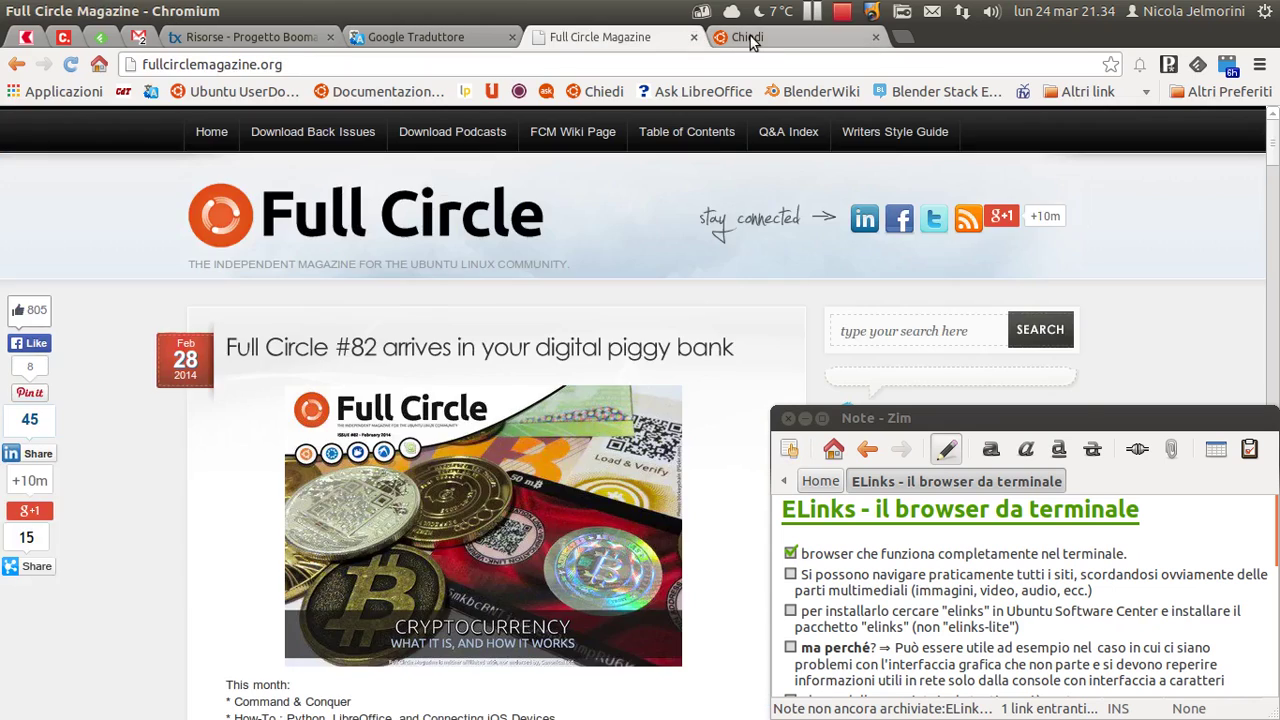
left_click(752, 40)
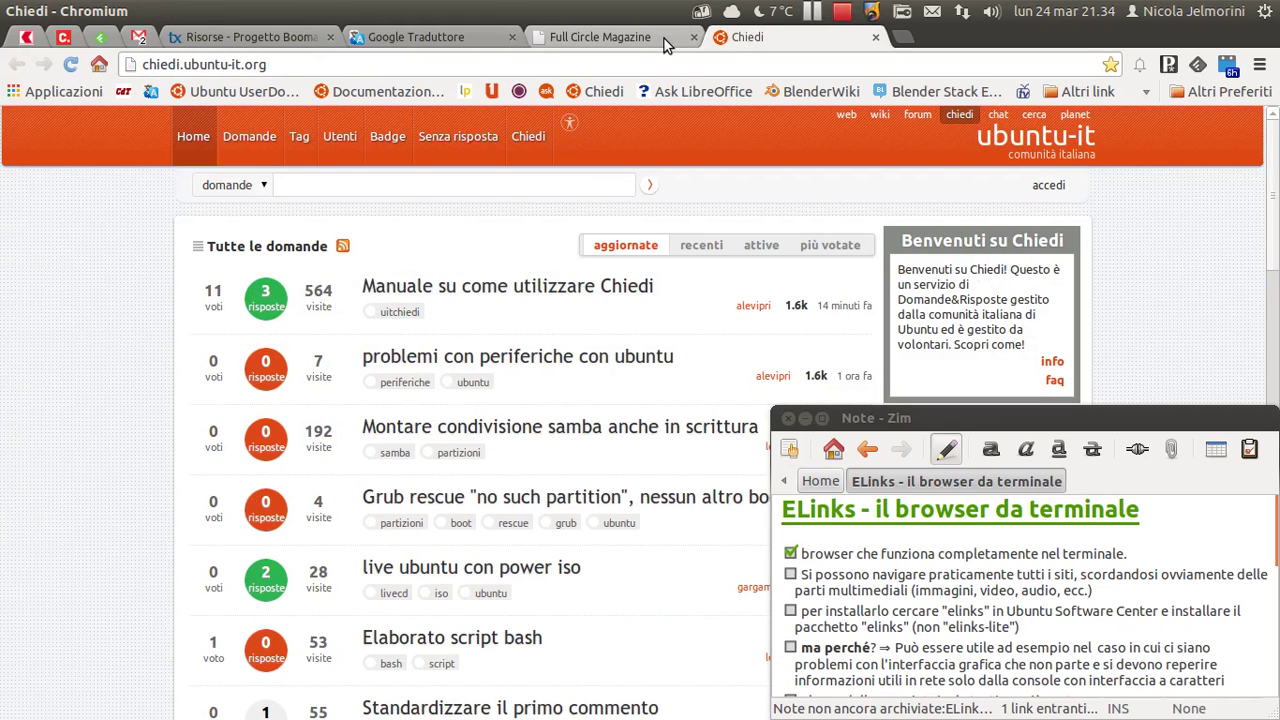
left_click(578, 42)
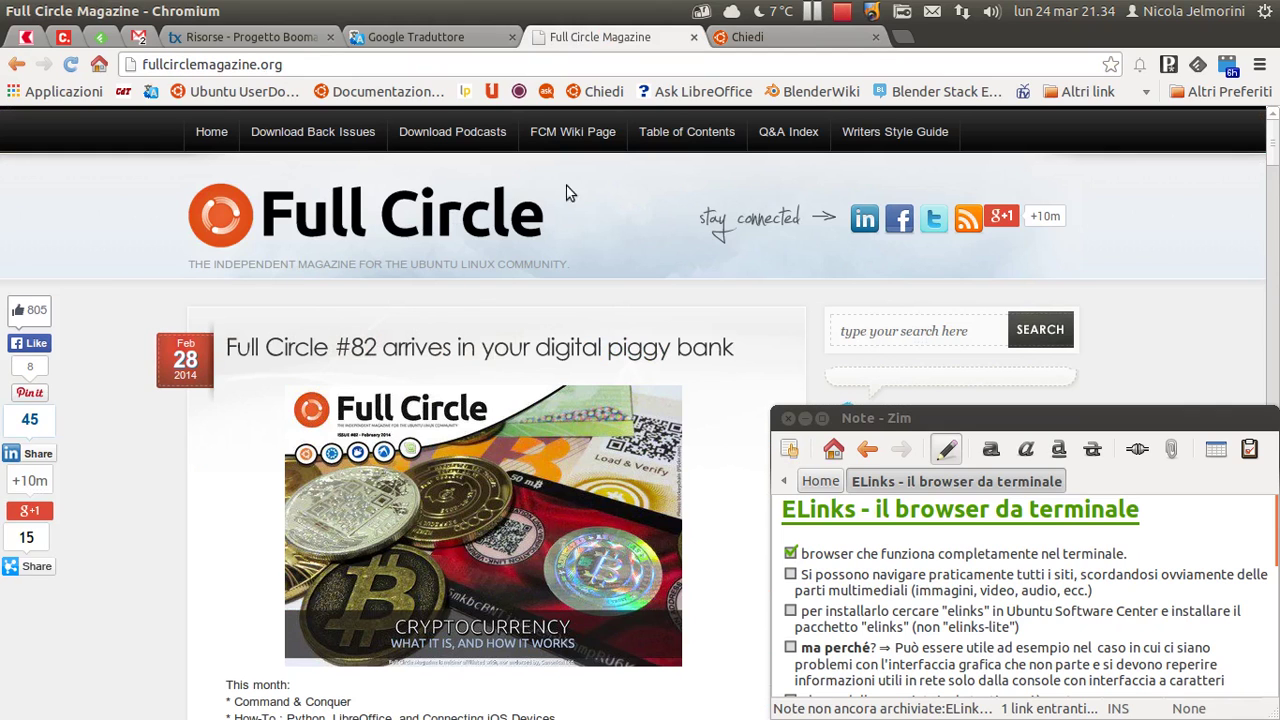
left_click(787, 37)
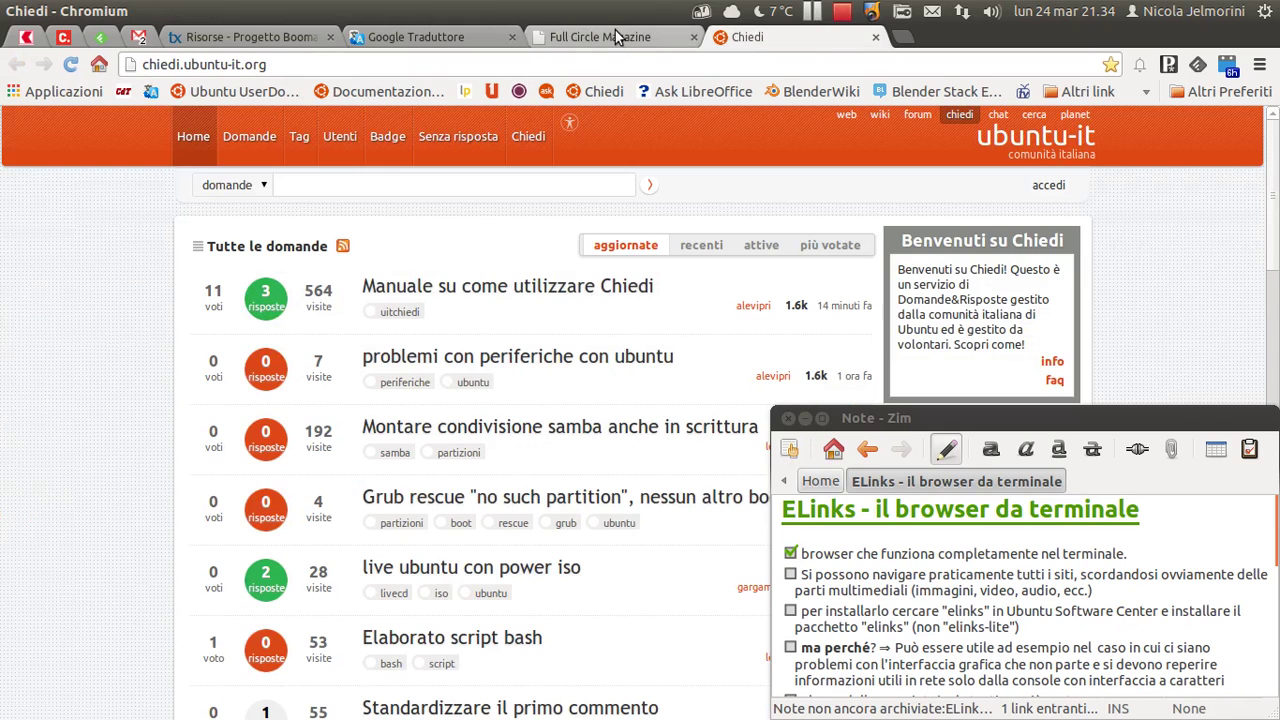
left_click(617, 37)
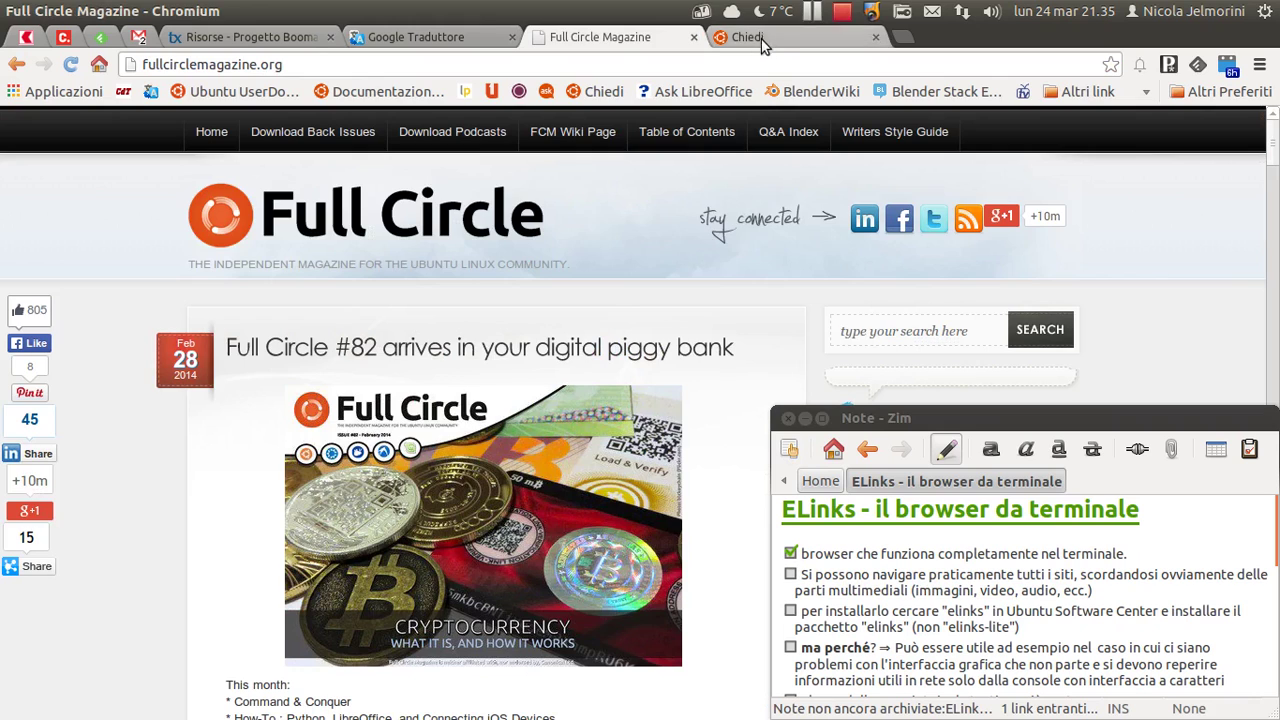
left_click(761, 39)
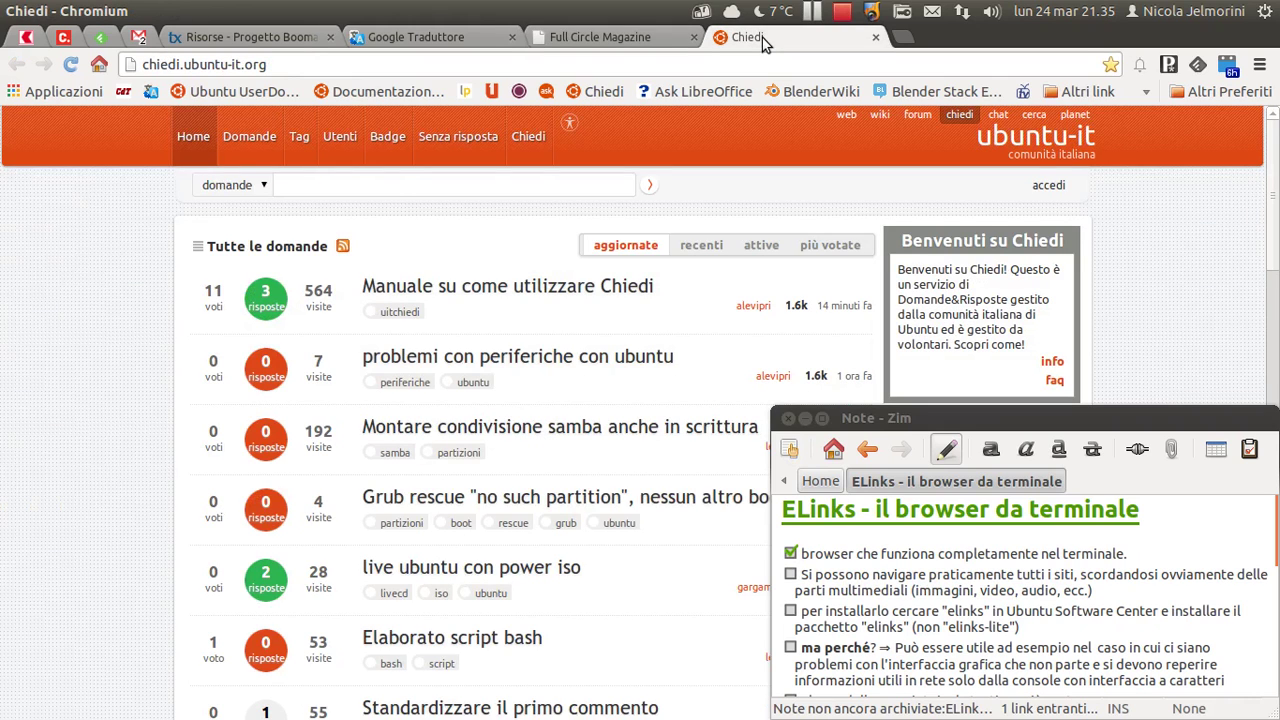
key("alt+Tab")
key("alt+Tab")
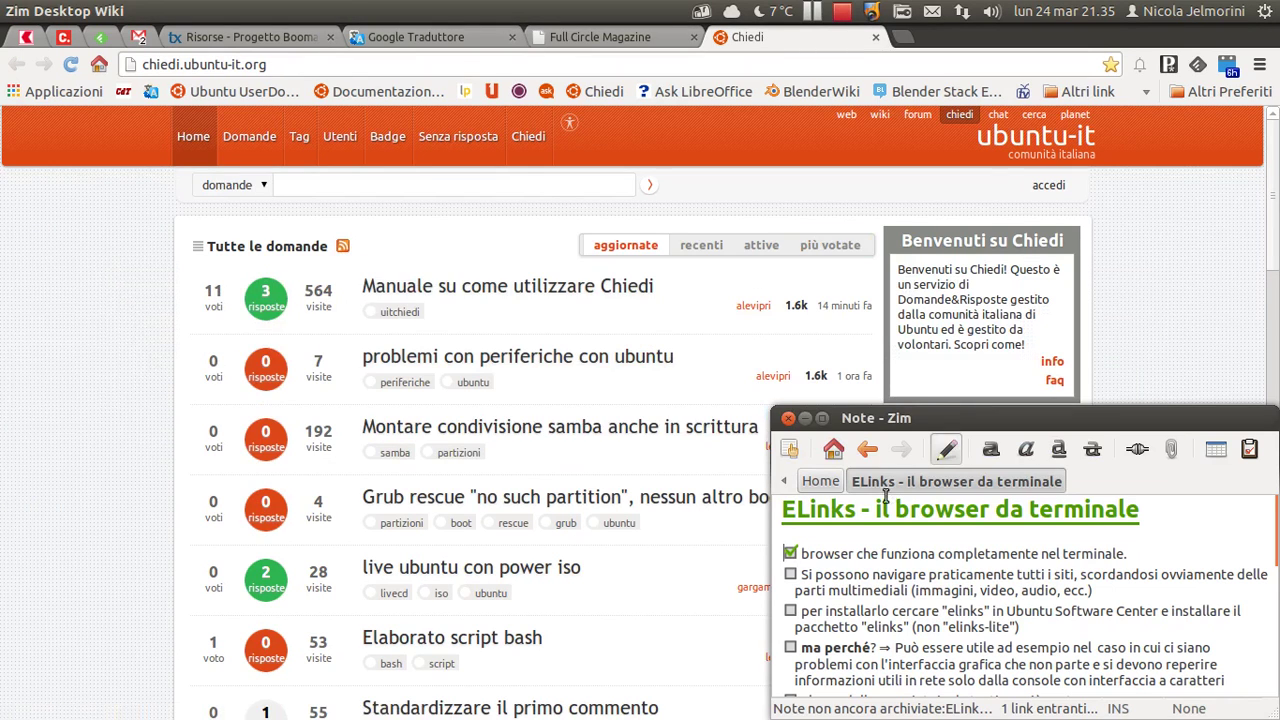
key("alt+Tab")
key("alt+Tab")
key("alt+Tab")
key("alt+Tab")
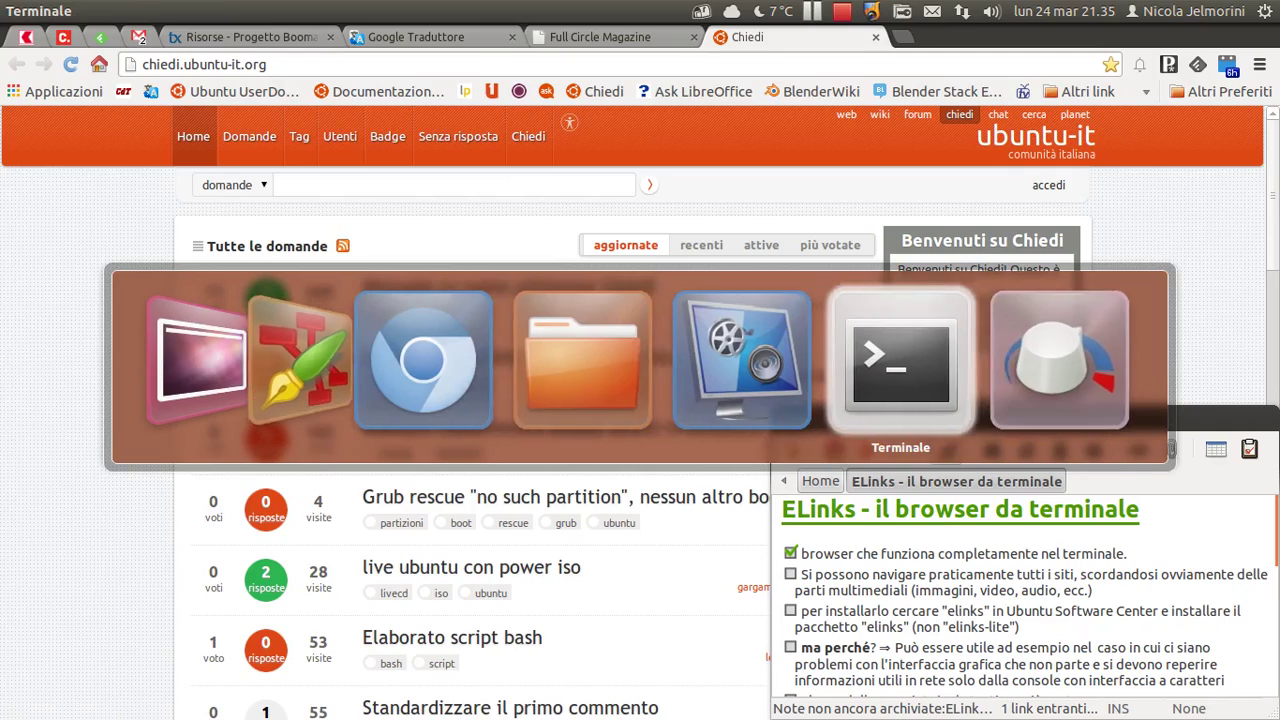
Highlight the ELinks heading, then tick the item about browsing nearly all sites without multimedia.
left_click(859, 525)
left_click_drag(857, 510, 781, 509)
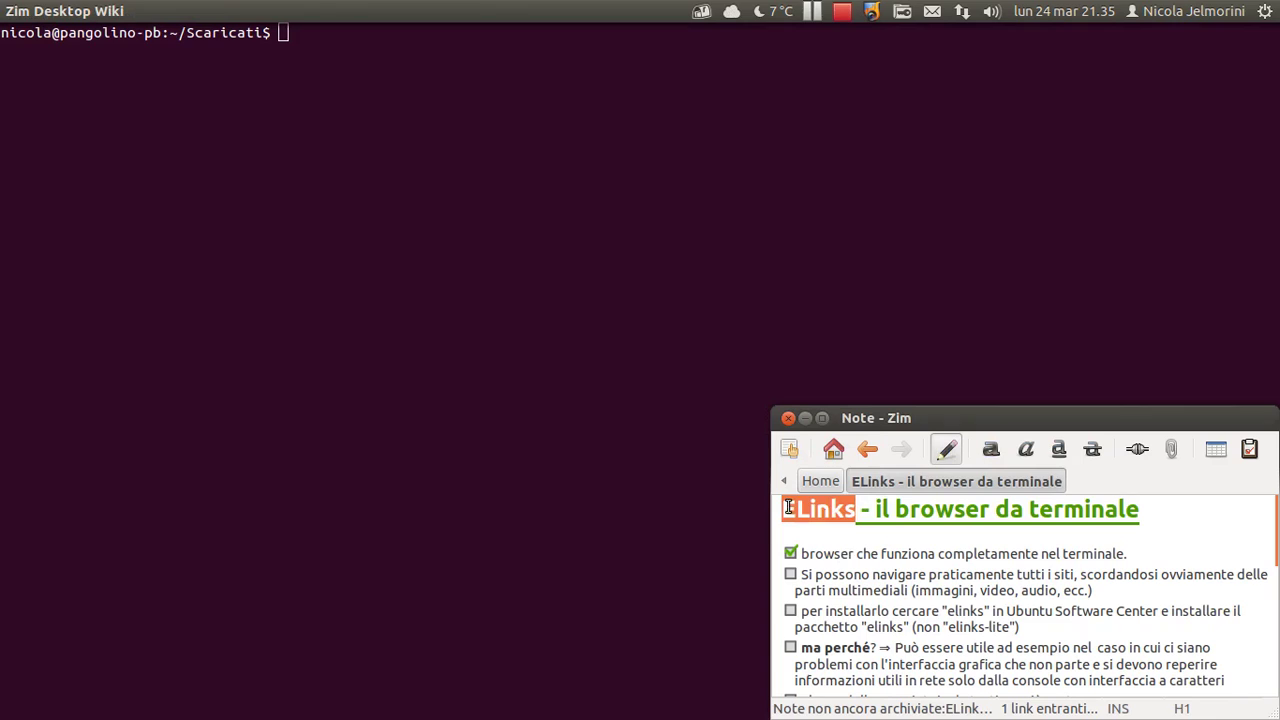
left_click(857, 510)
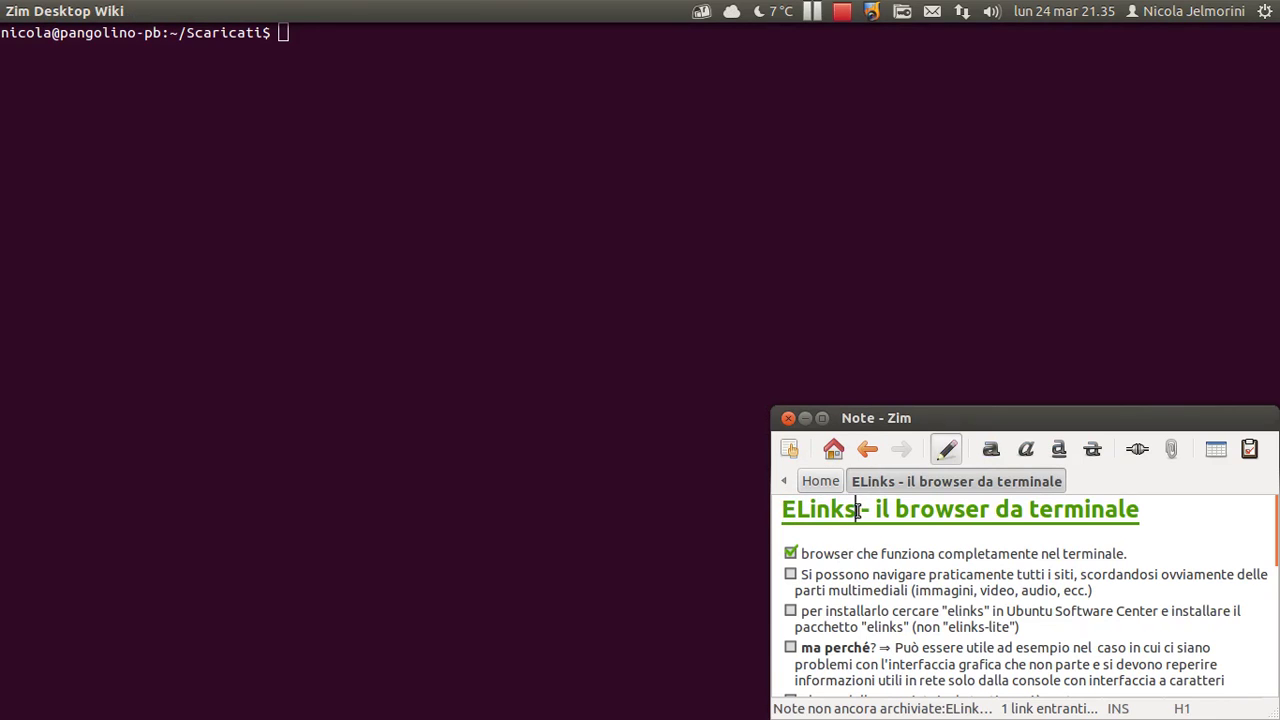
left_click_drag(857, 510, 781, 510)
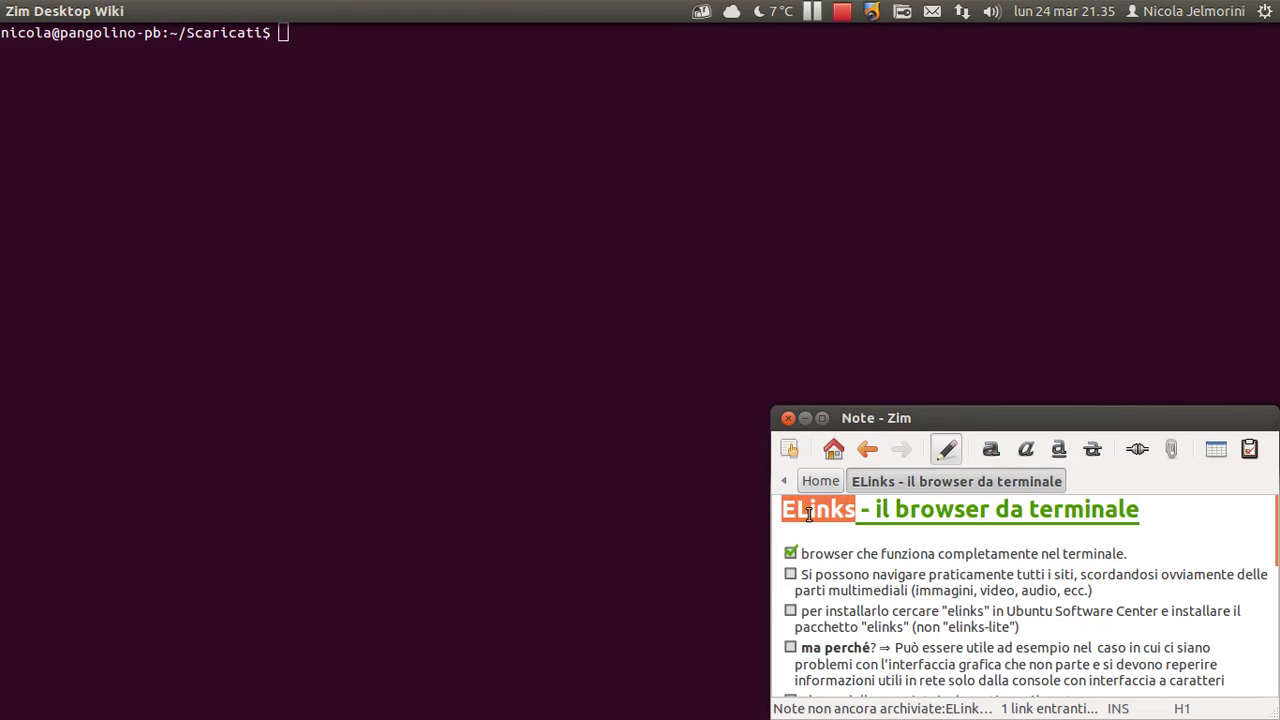
left_click(864, 519)
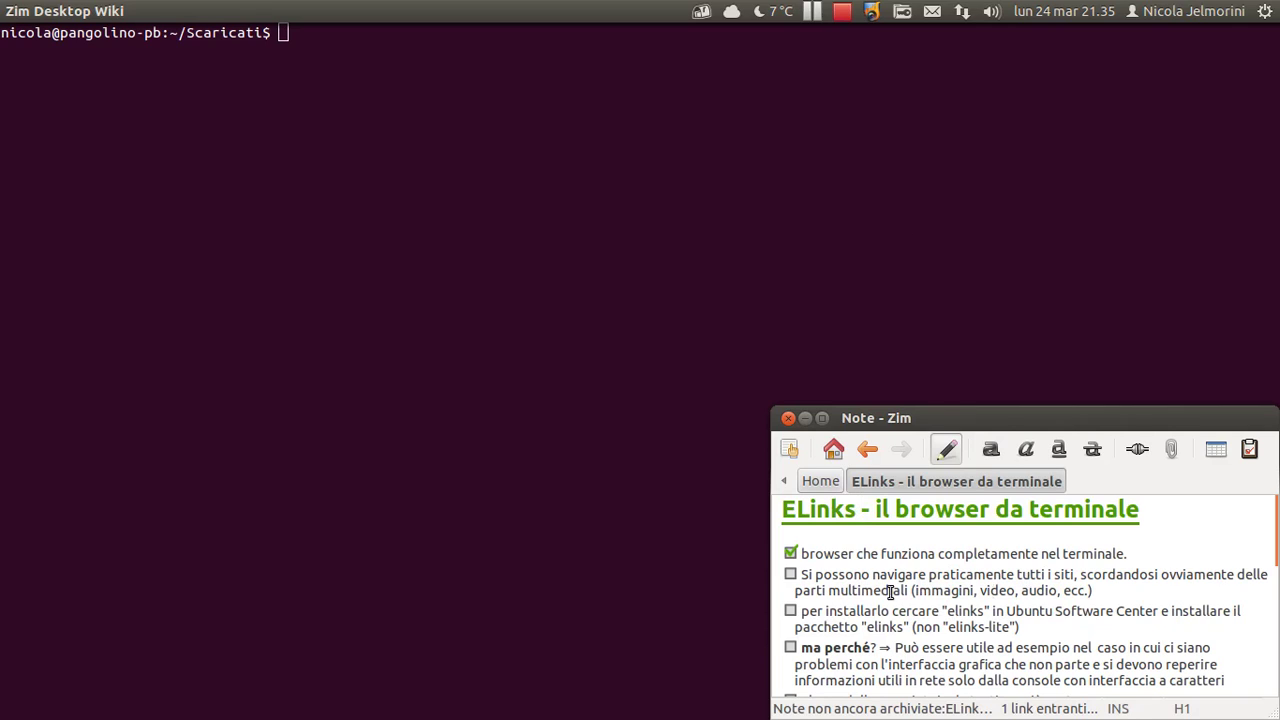
left_click(791, 575)
left_click_drag(1079, 574, 1240, 574)
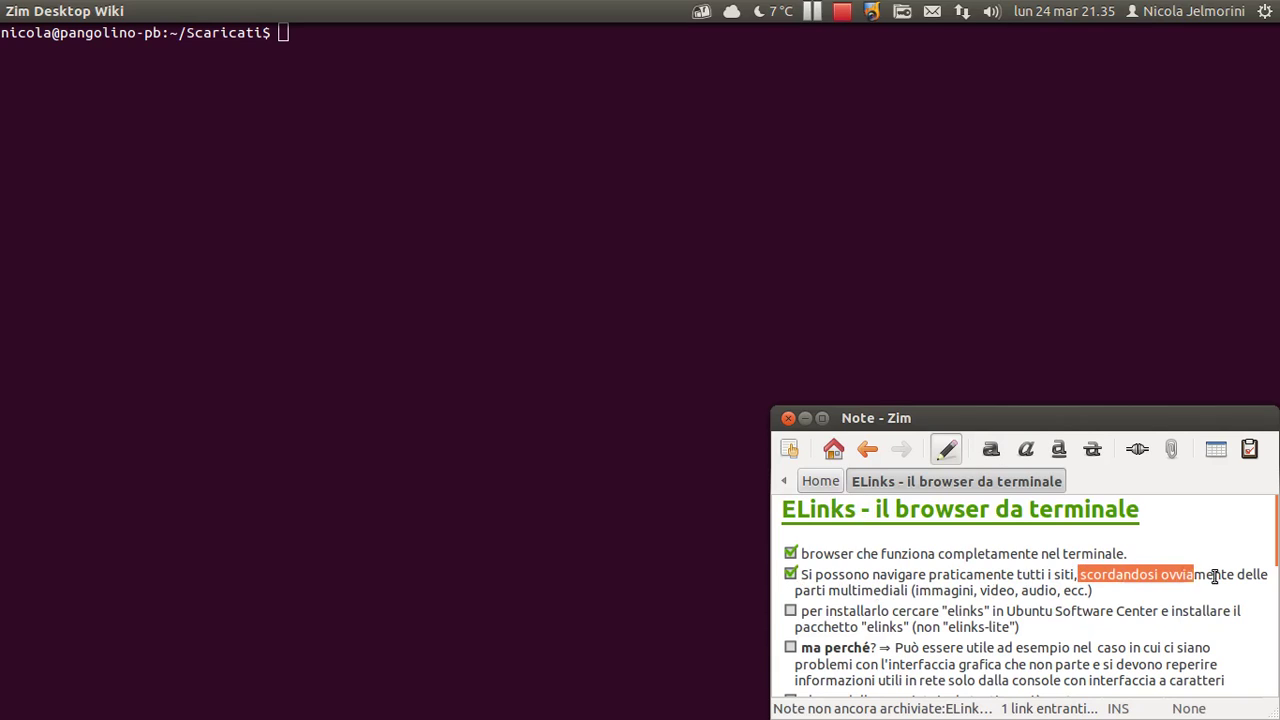
mouse_move(1240, 576)
left_mouse_down()
mouse_move(914, 590)
mouse_move(1106, 588)
left_mouse_up()
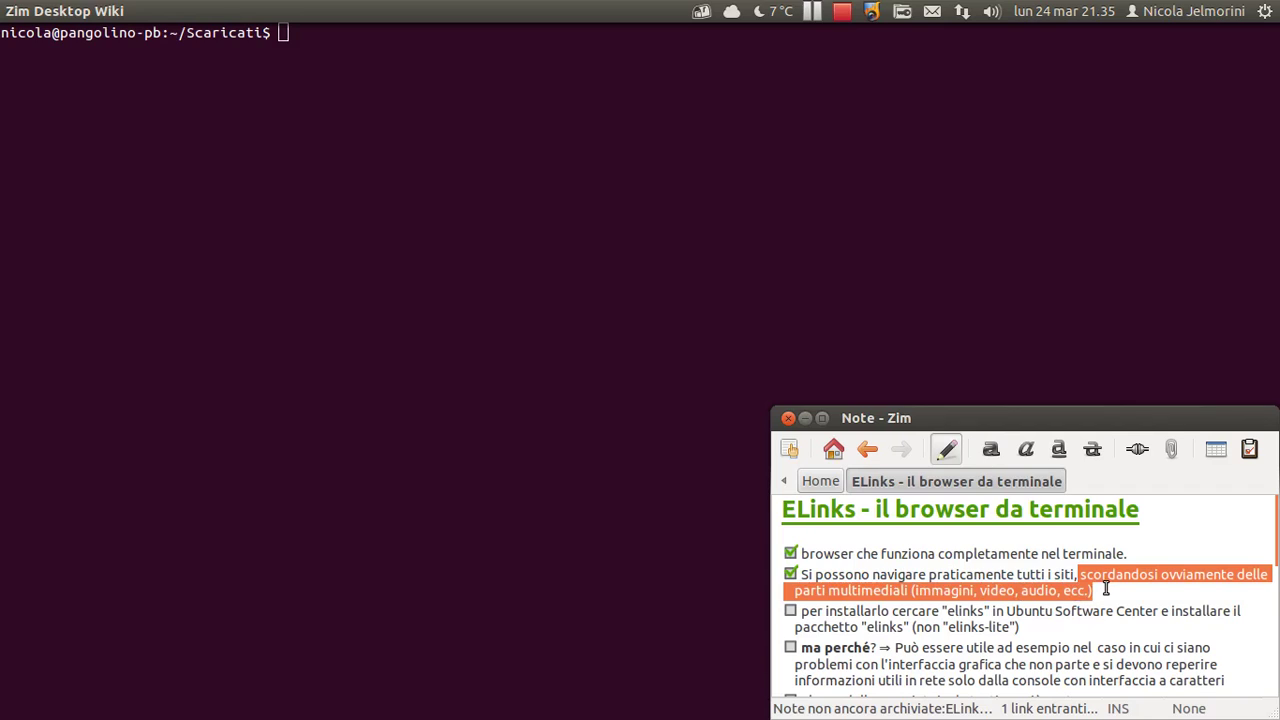
left_click(1112, 588)
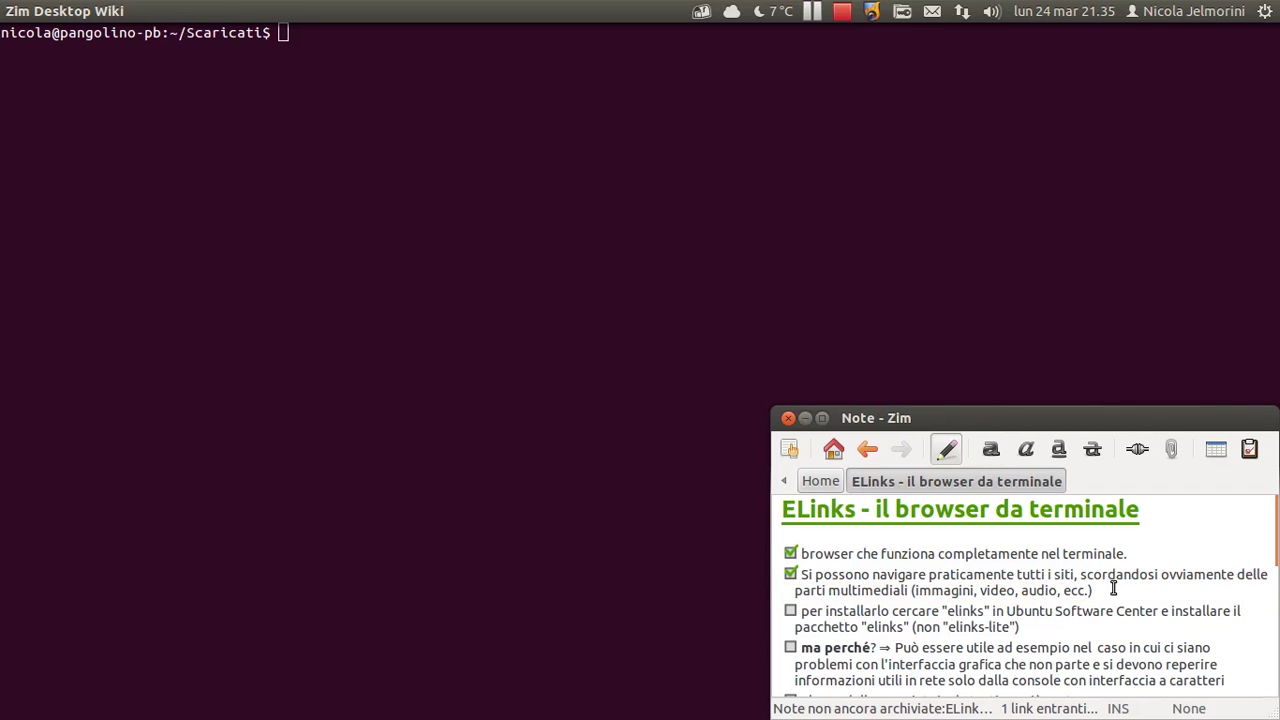
double_click(964, 590)
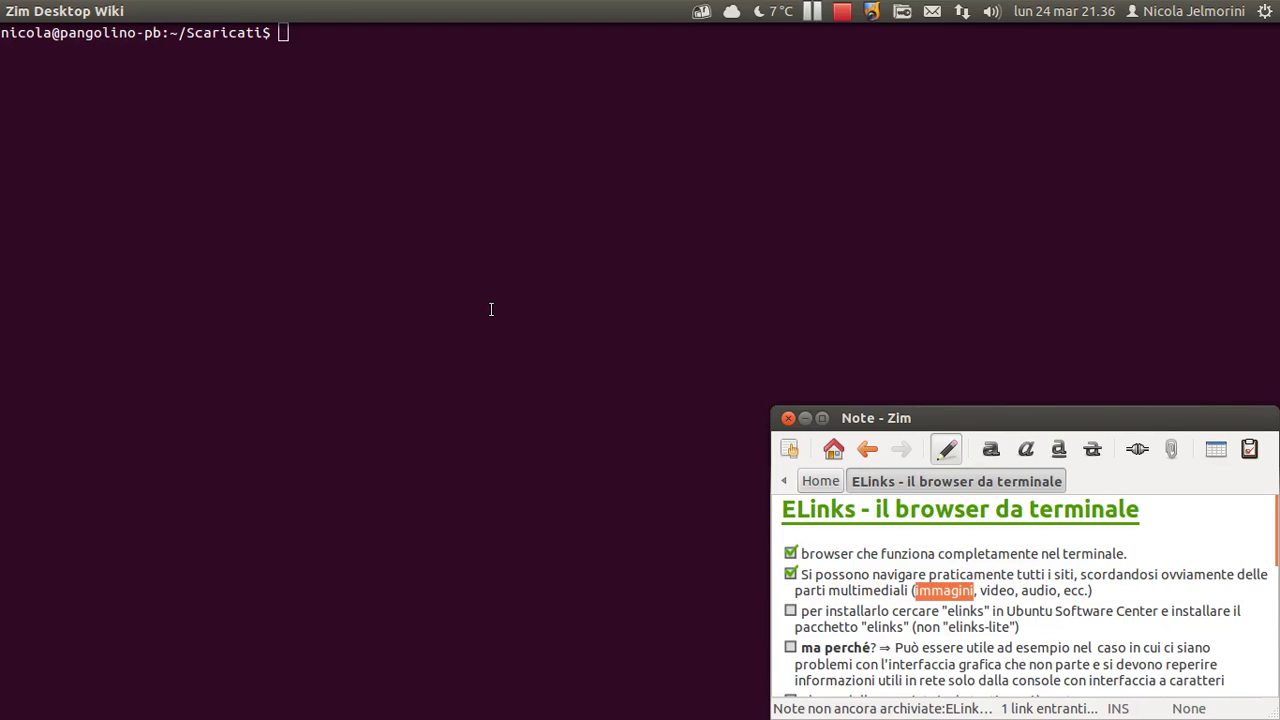
left_click(983, 590)
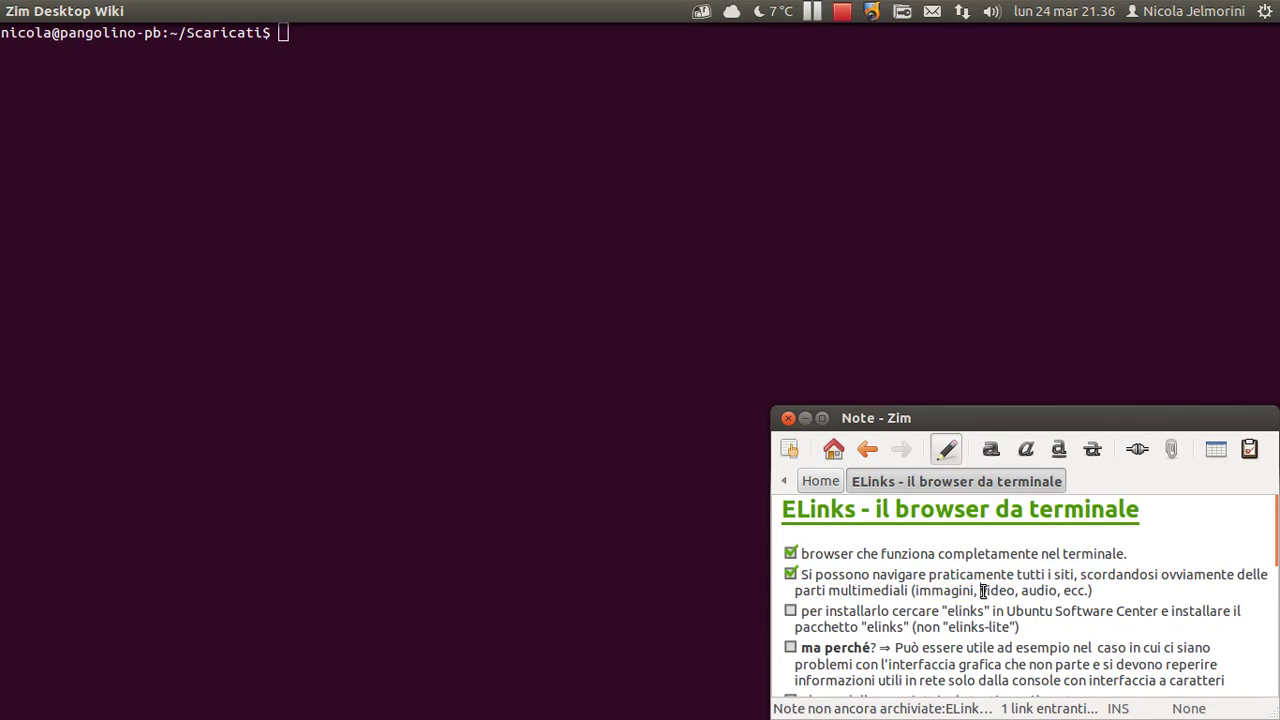
left_click_drag(983, 590, 1017, 592)
double_click(946, 589)
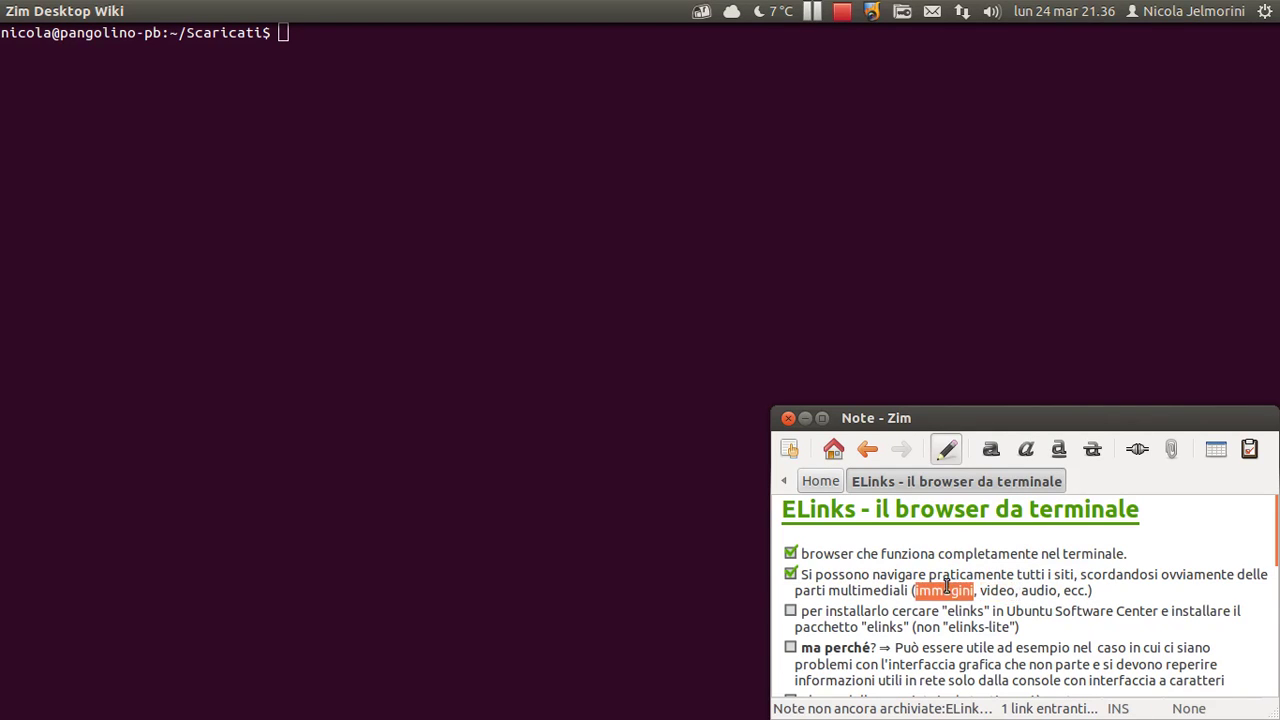
left_click(946, 589)
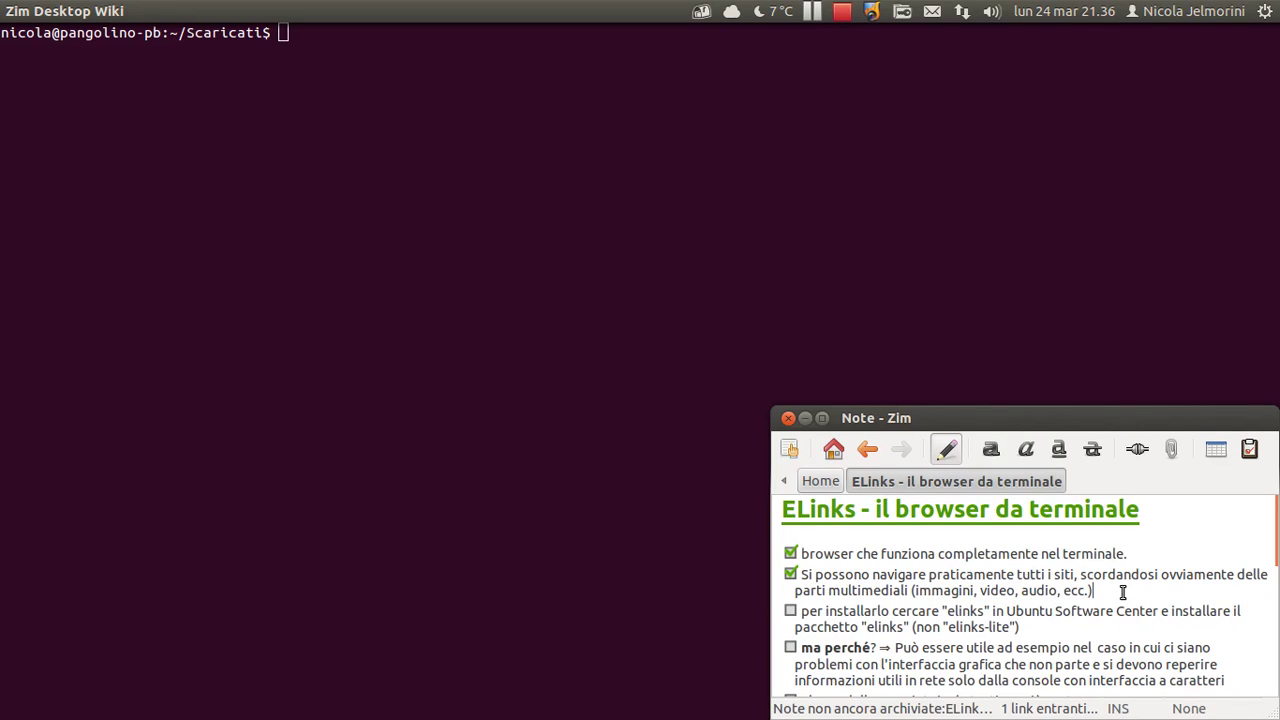
scroll(1122, 592, "down", 1)
scroll(1122, 592, "up", 1)
left_click(1122, 592)
double_click(945, 590)
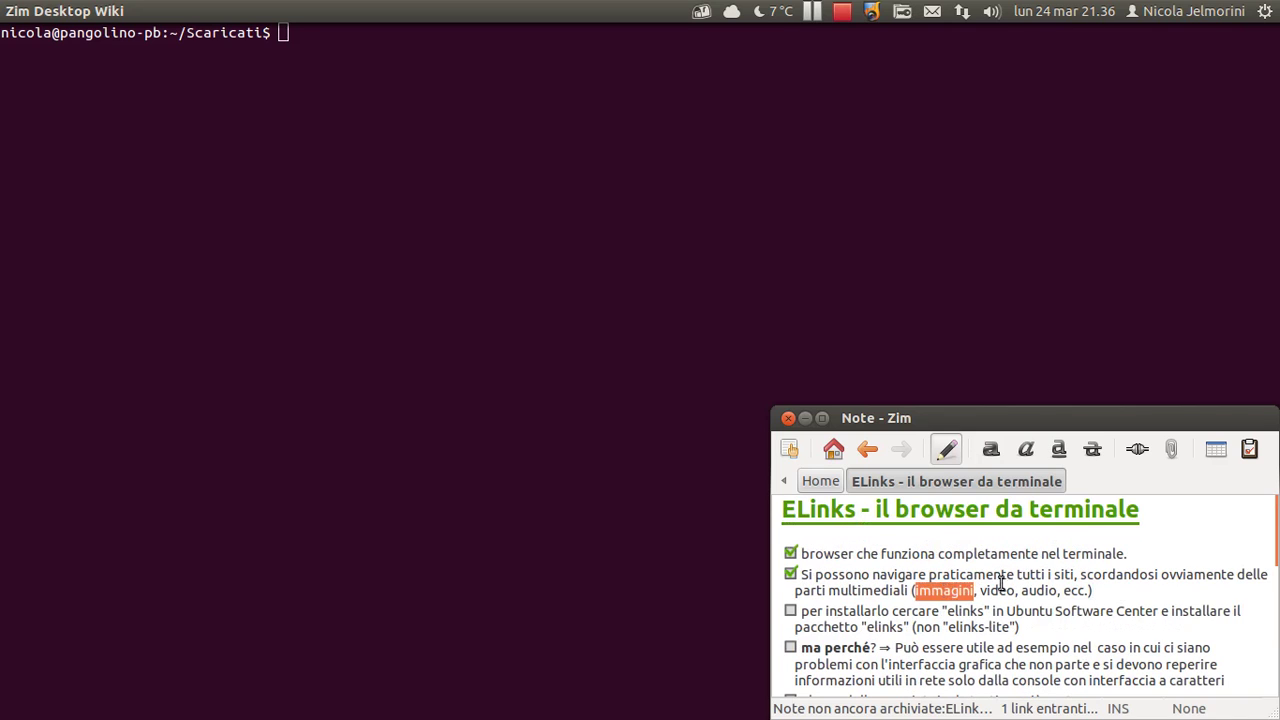
double_click(997, 590)
double_click(1038, 590)
left_click(1113, 585)
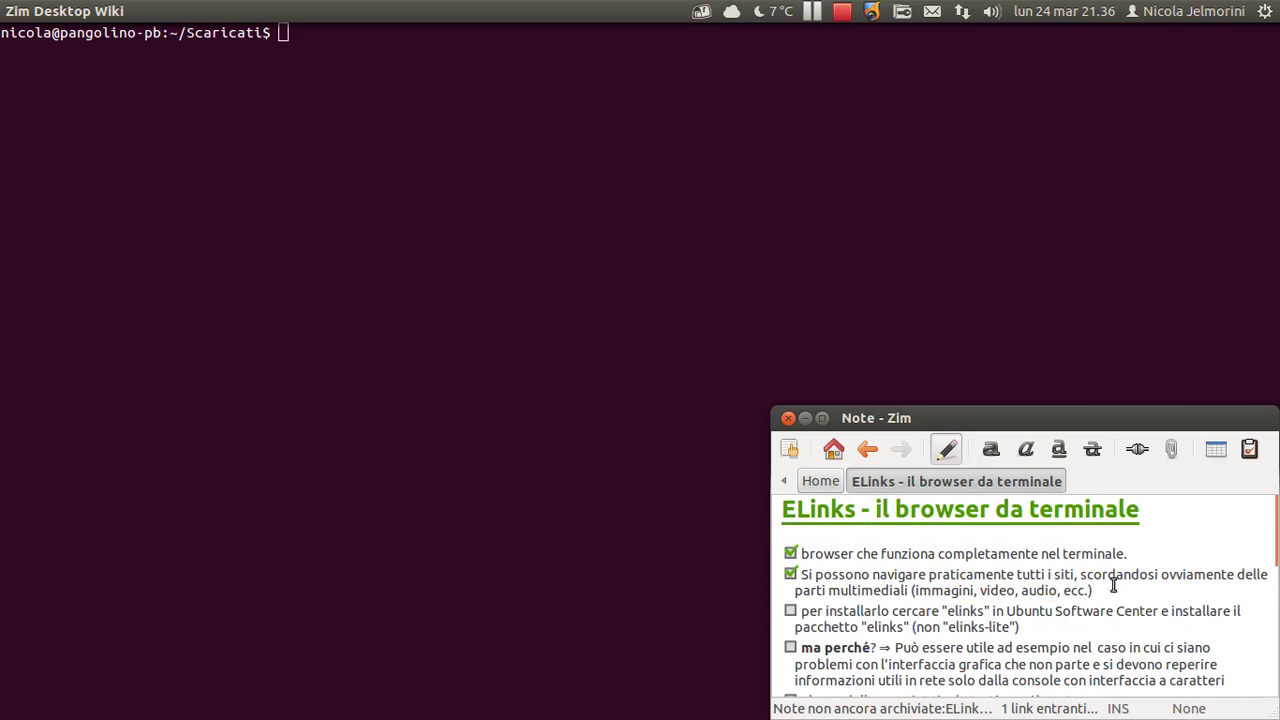
Scroll down and tick the item about installing elinks from Ubuntu Software Center.
scroll(1113, 585, "down", 1)
scroll(1113, 585, "down", 1)
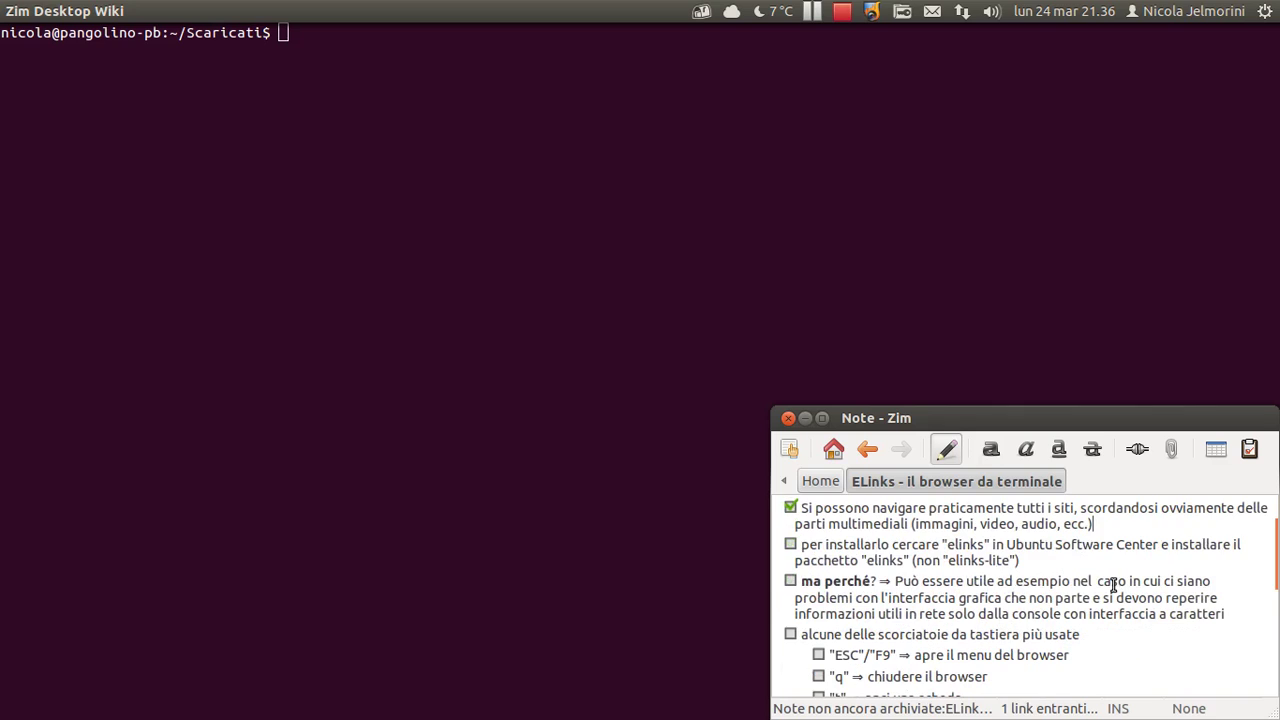
left_click(791, 545)
Highlight 'Ubuntu Software Center' and the package names elinks and elinks-lite in that item.
left_click_drag(1008, 544, 1166, 548)
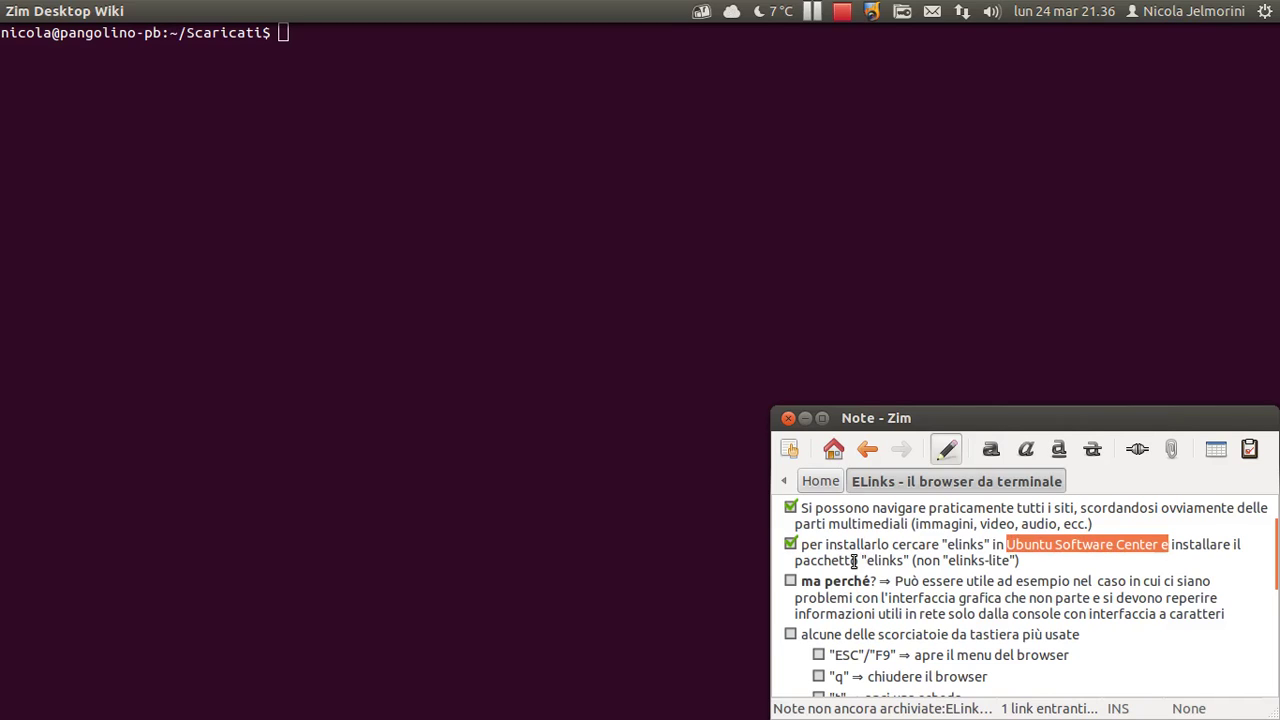
double_click(895, 560)
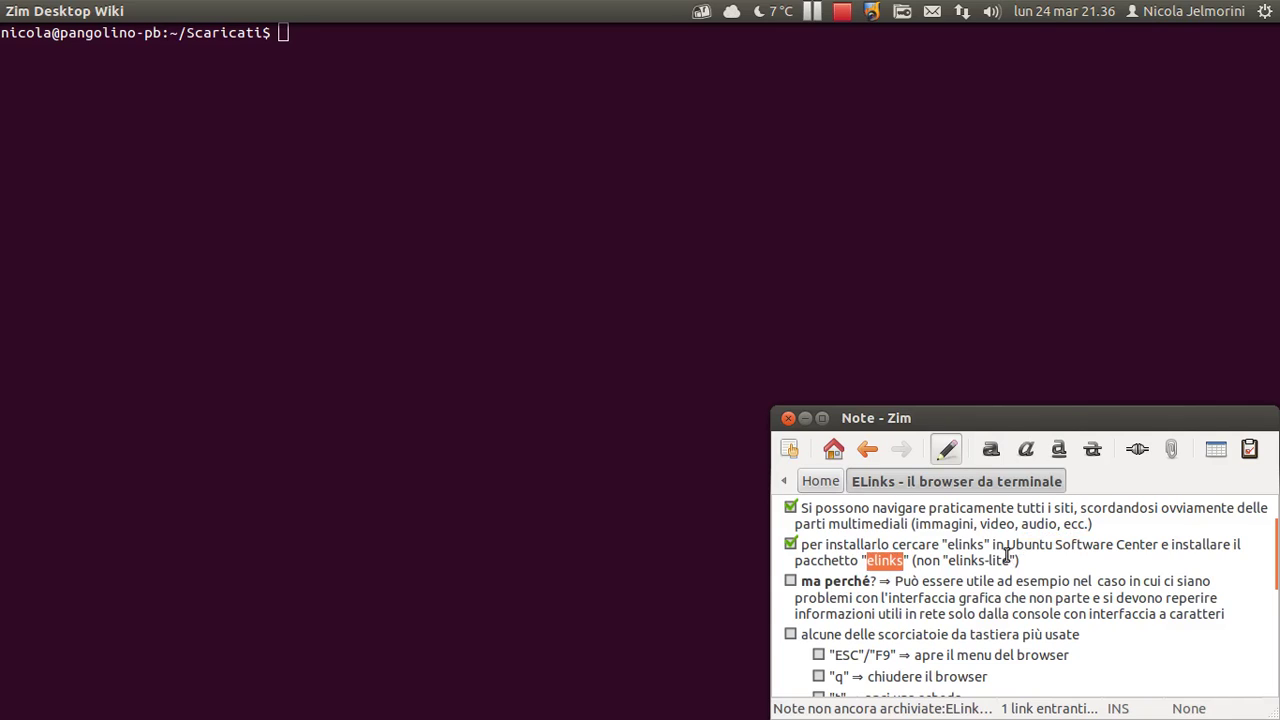
left_click_drag(1010, 560, 947, 560)
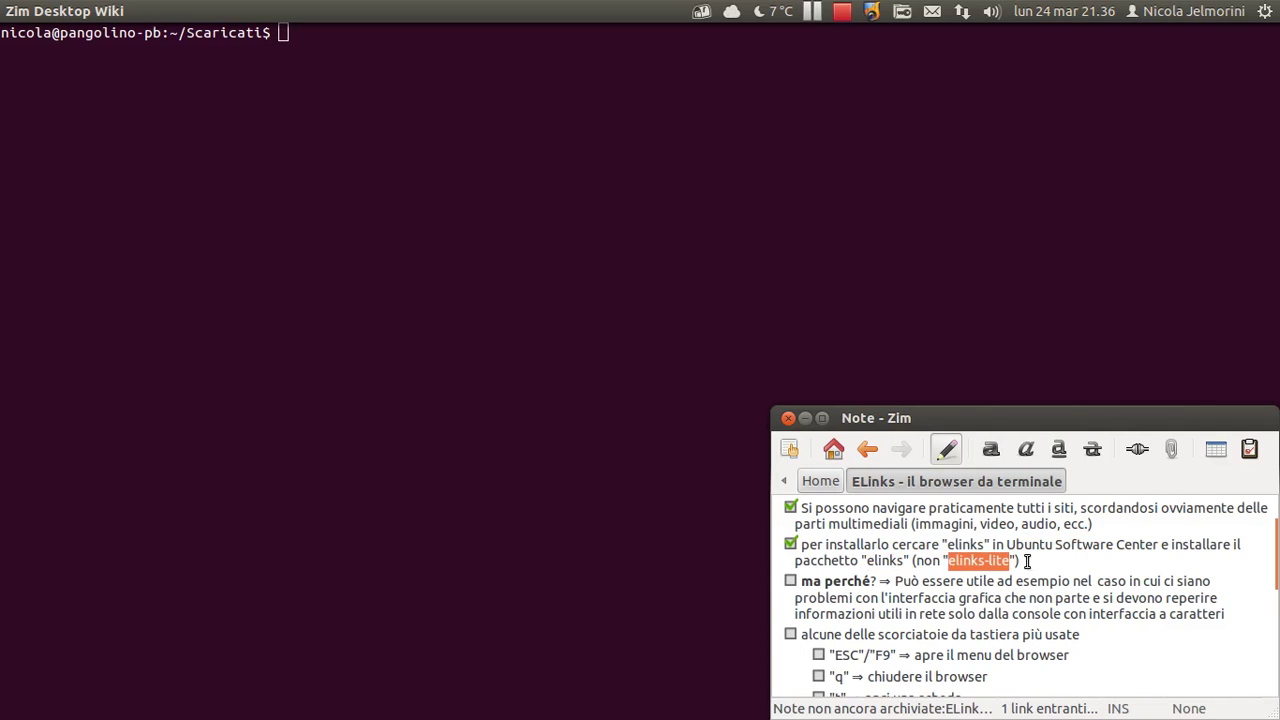
left_click(1027, 562)
left_click_drag(1012, 560, 953, 561)
left_click(1011, 562)
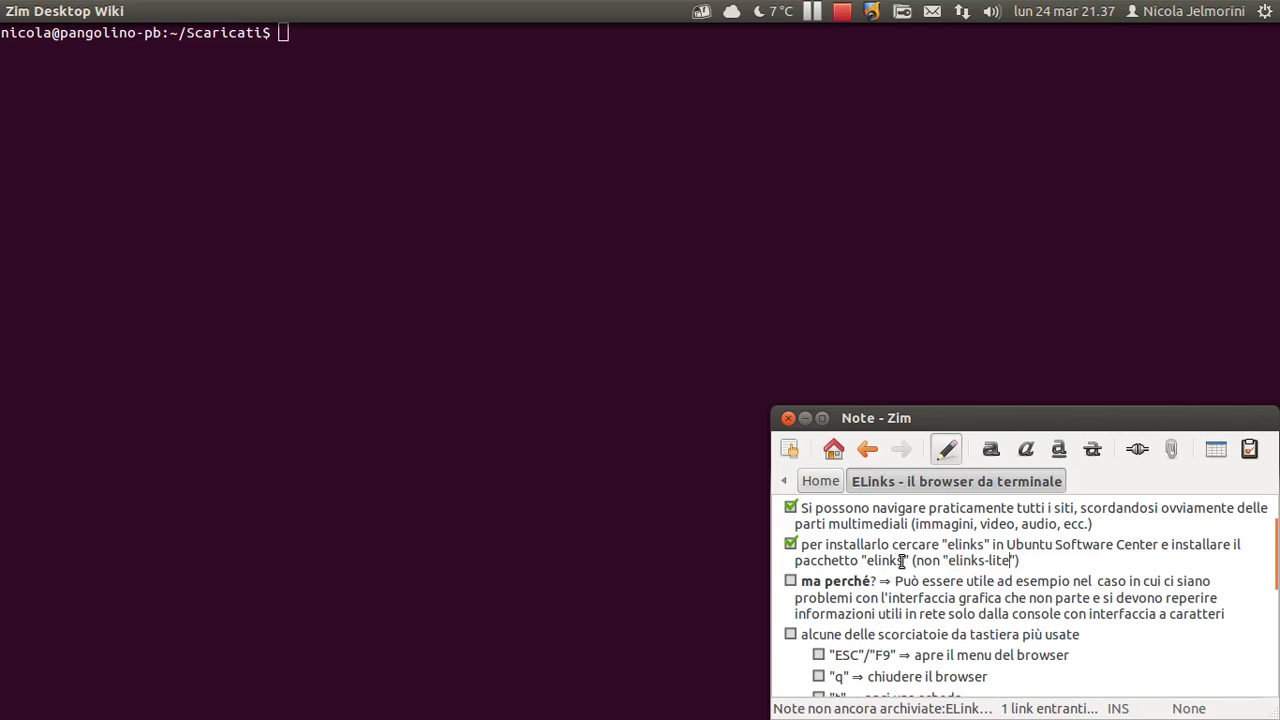
left_click_drag(903, 562, 866, 560)
left_click(879, 562)
double_click(879, 562)
Tick the 'ma perché?' item, highlight its text, and switch over to Chromium.
left_click(934, 544)
scroll(934, 544, "down", 1)
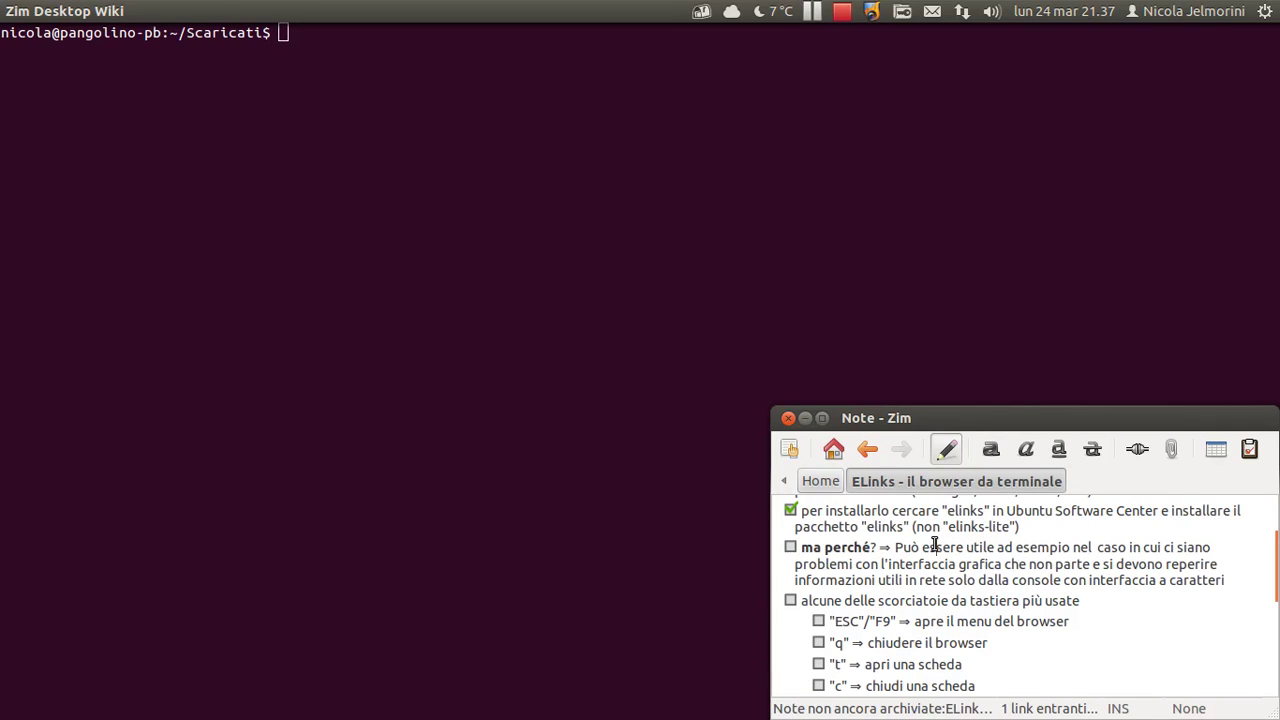
left_click(790, 548)
scroll(955, 567, "up", 2)
scroll(955, 567, "up", 1)
scroll(953, 568, "down", 3)
left_click_drag(880, 547, 800, 547)
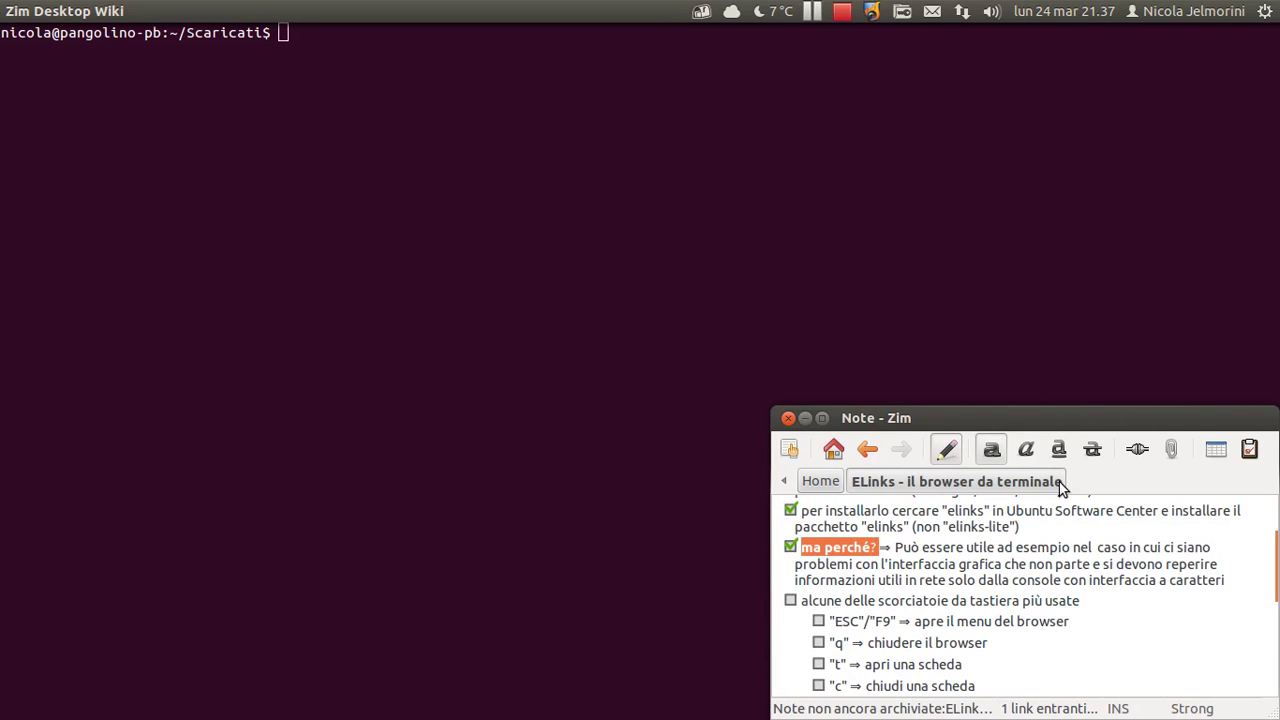
key("alt+Tab")
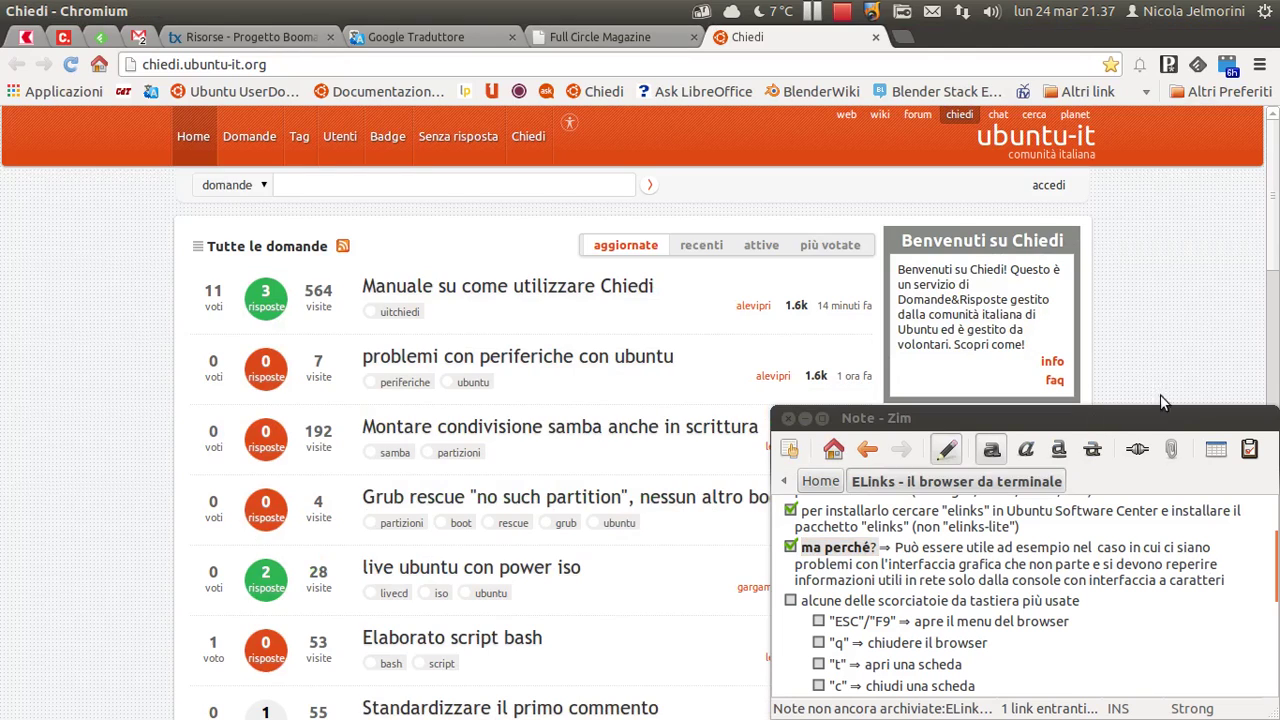
Glance at the Full Circle Magazine tab, return to the Chiedi page, then switch back.
left_click(640, 37)
left_click(779, 37)
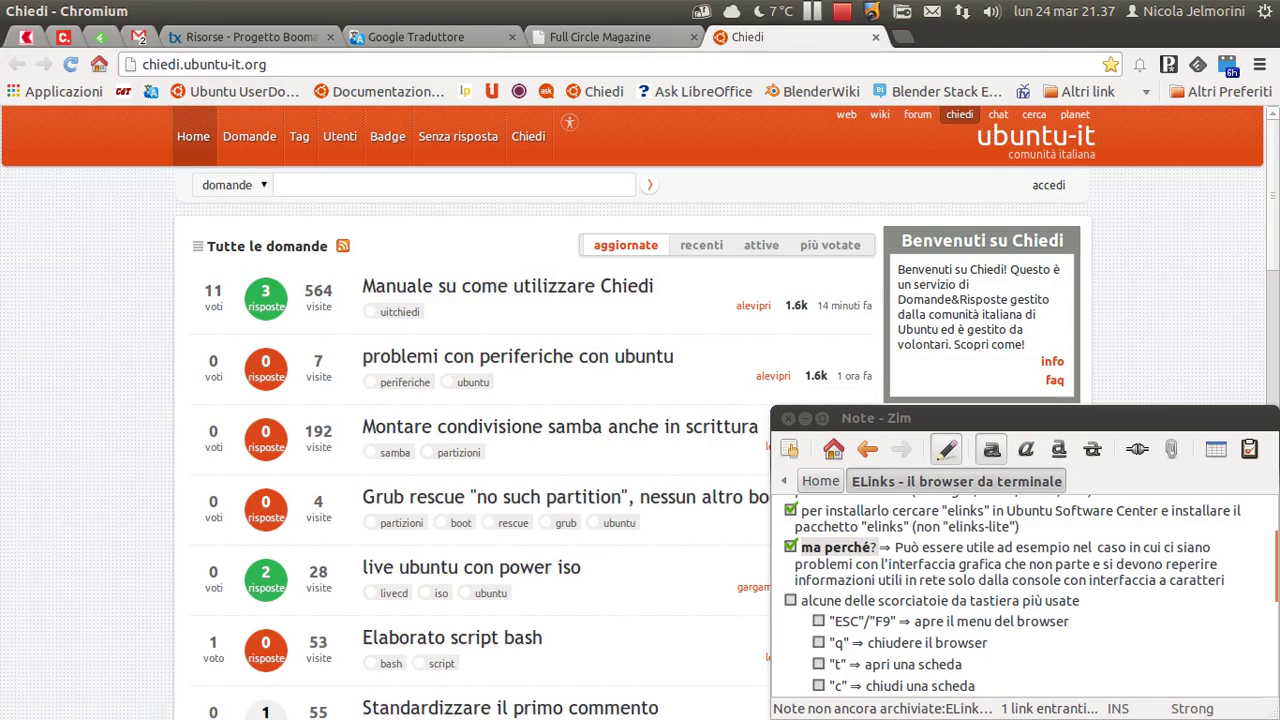
key("alt+Tab")
key("alt+Tab")
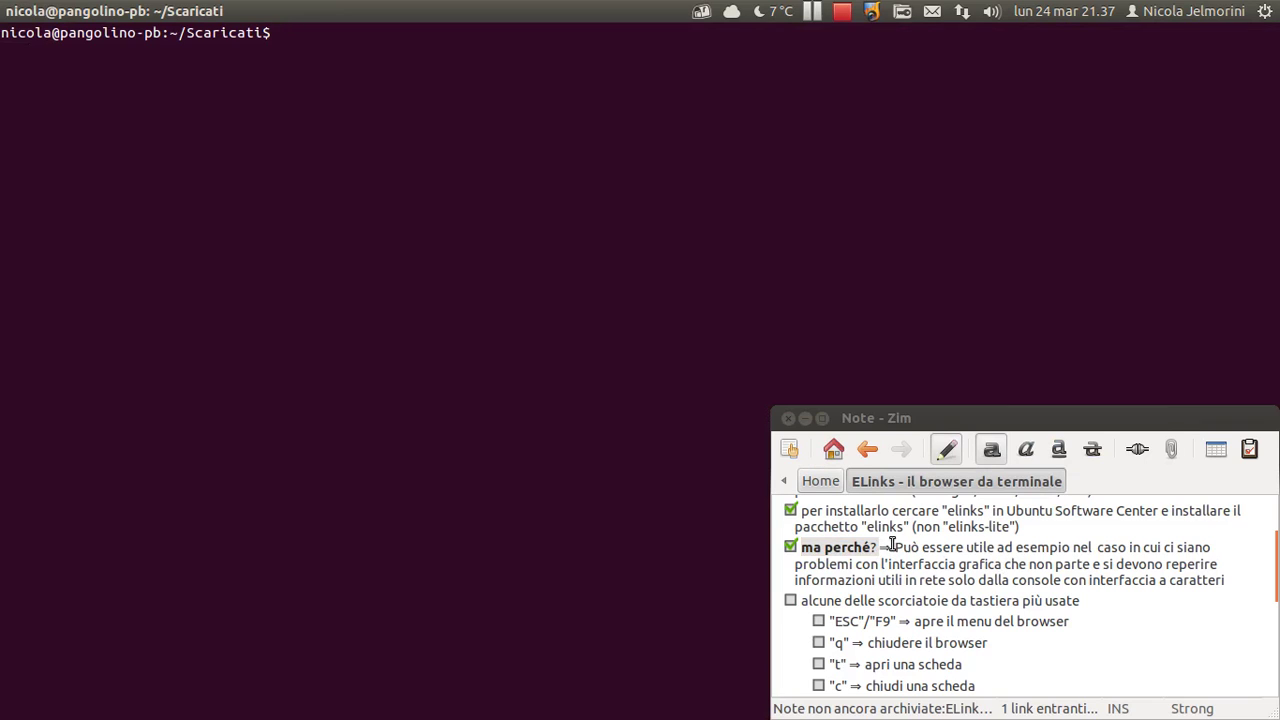
left_click(885, 548)
left_click_drag(877, 546, 801, 548)
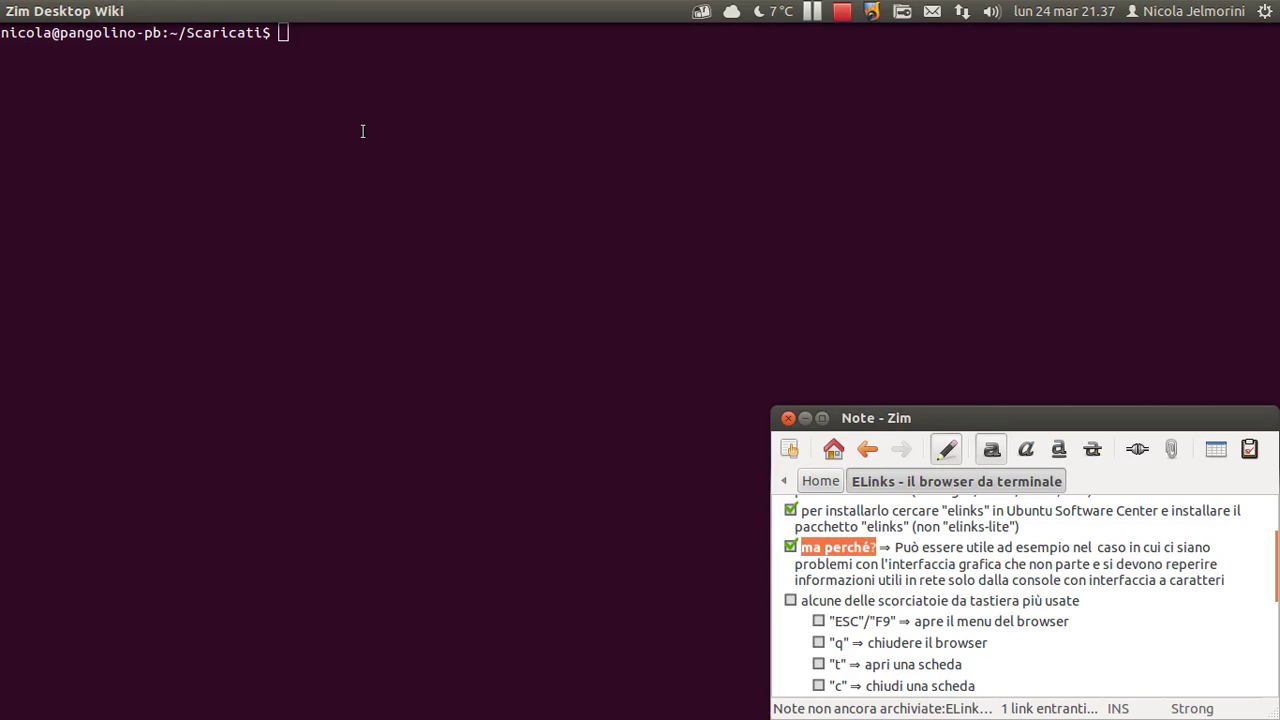
left_click(889, 555)
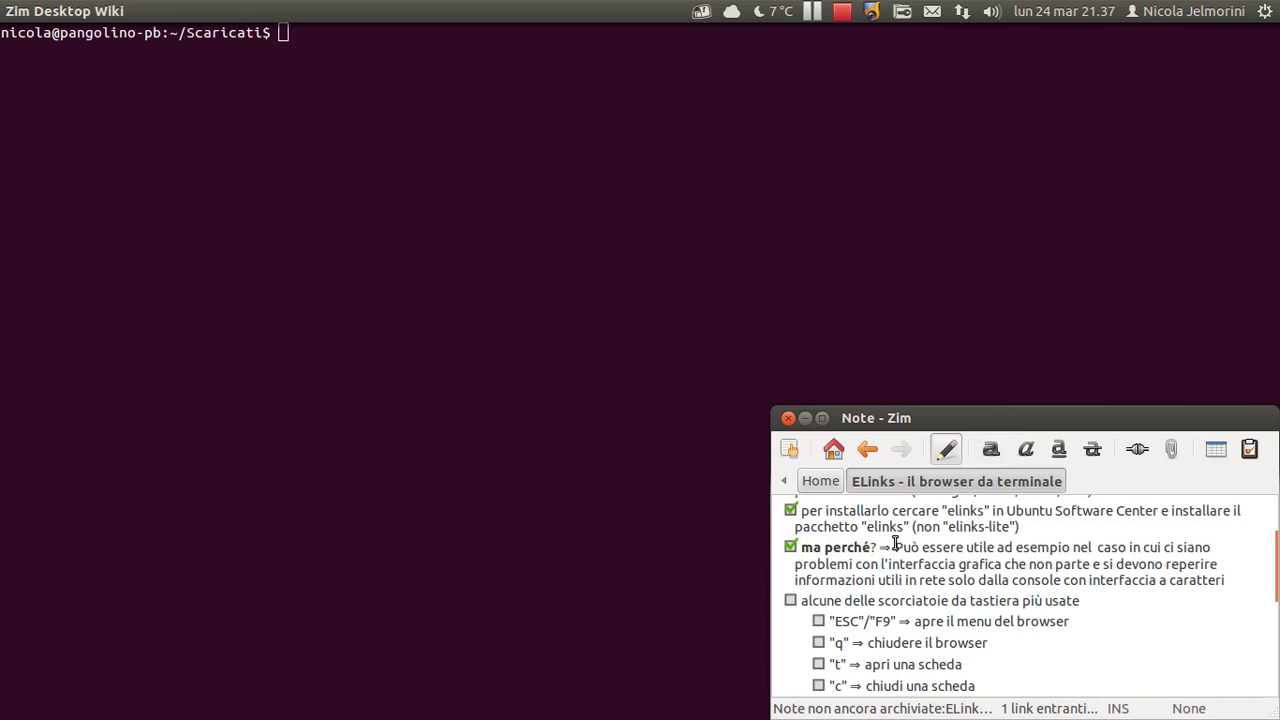
mouse_move(895, 547)
left_mouse_down()
mouse_move(1122, 543)
mouse_move(856, 566)
mouse_move(1003, 562)
left_mouse_up()
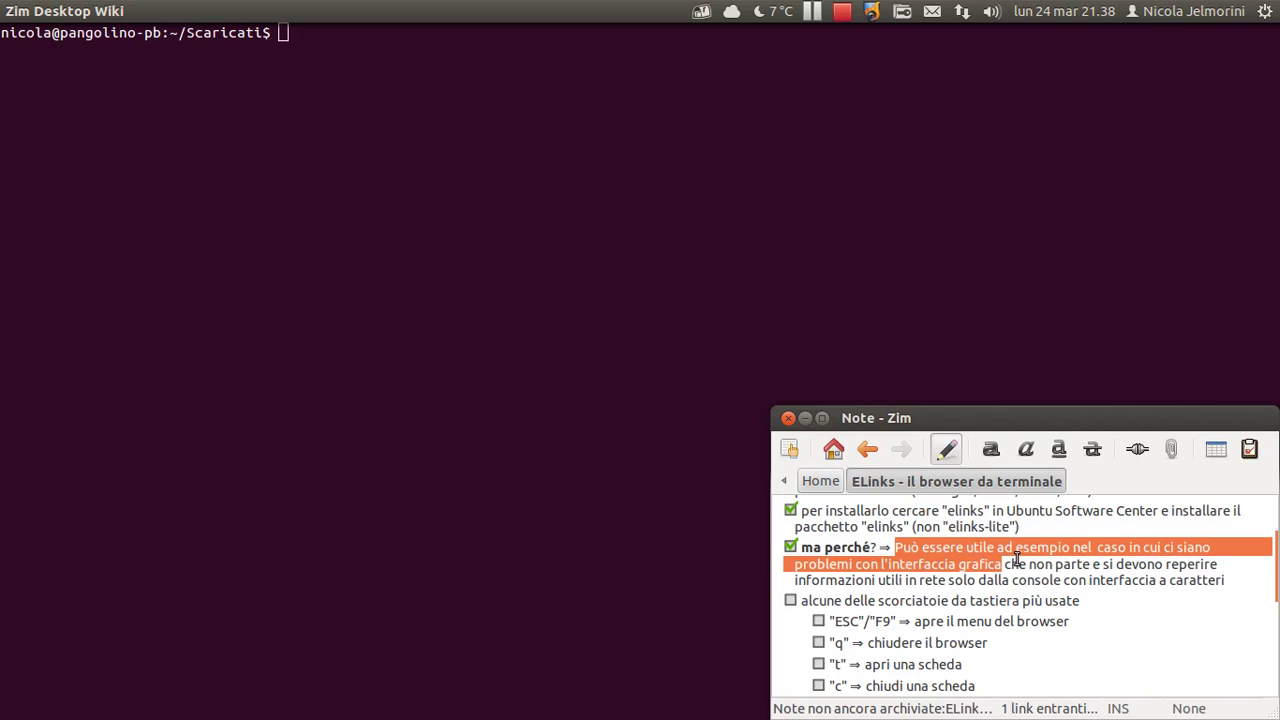
left_click(1003, 565)
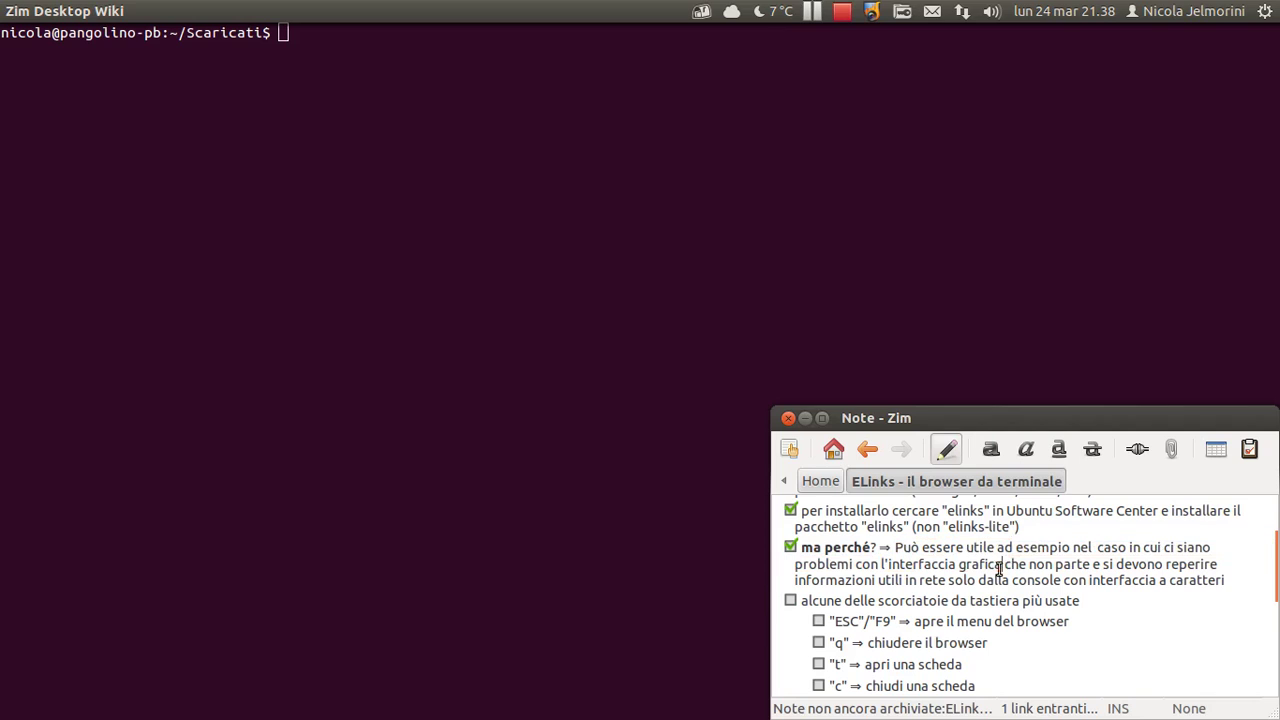
left_click_drag(1004, 565, 862, 565)
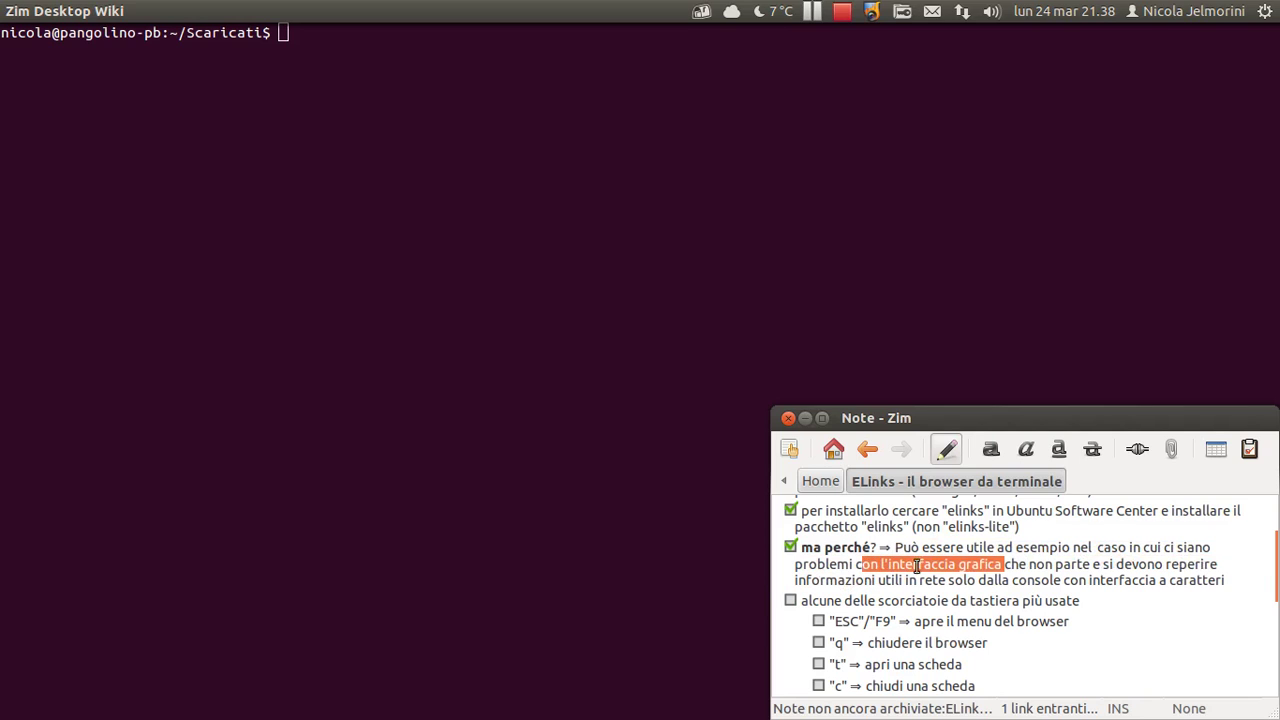
left_click_drag(1006, 564, 943, 562)
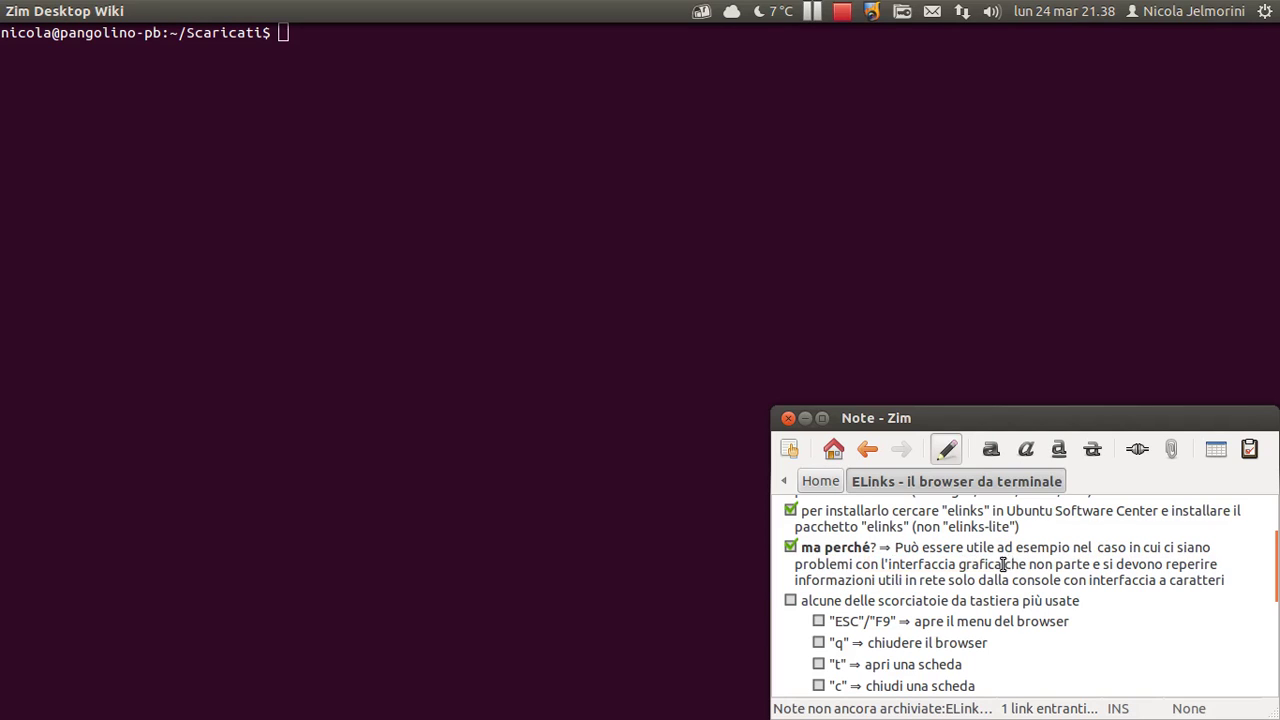
left_click(943, 561)
left_click(511, 216)
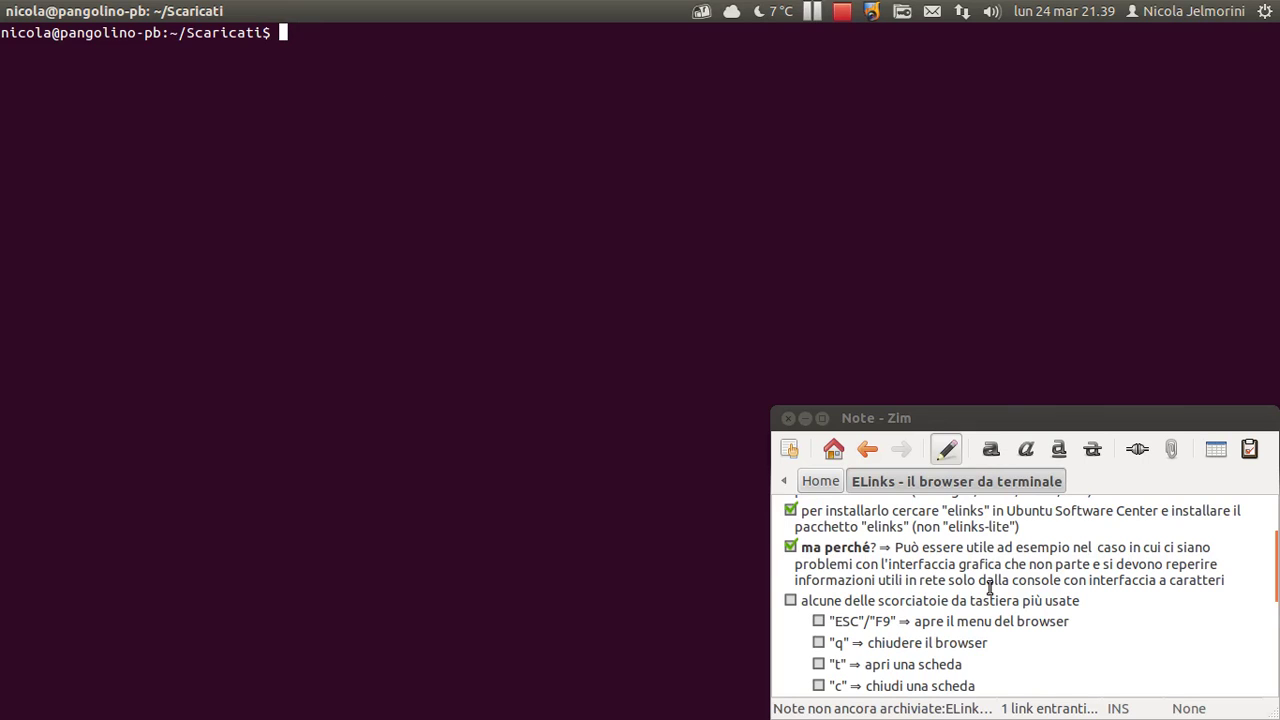
scroll(989, 587, "down", 1)
scroll(989, 587, "up", 1)
left_click(896, 547)
mouse_move(896, 547)
left_mouse_down()
mouse_move(1007, 555)
mouse_move(1004, 565)
left_mouse_up()
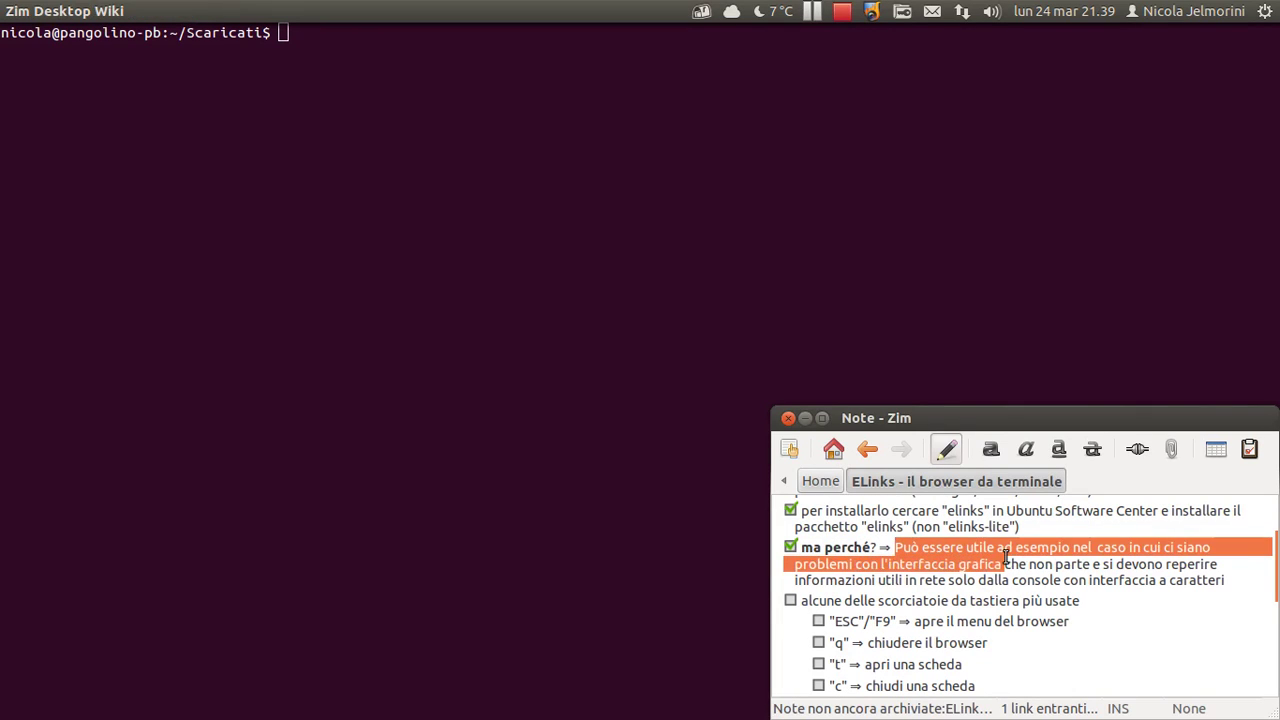
left_click(1032, 572)
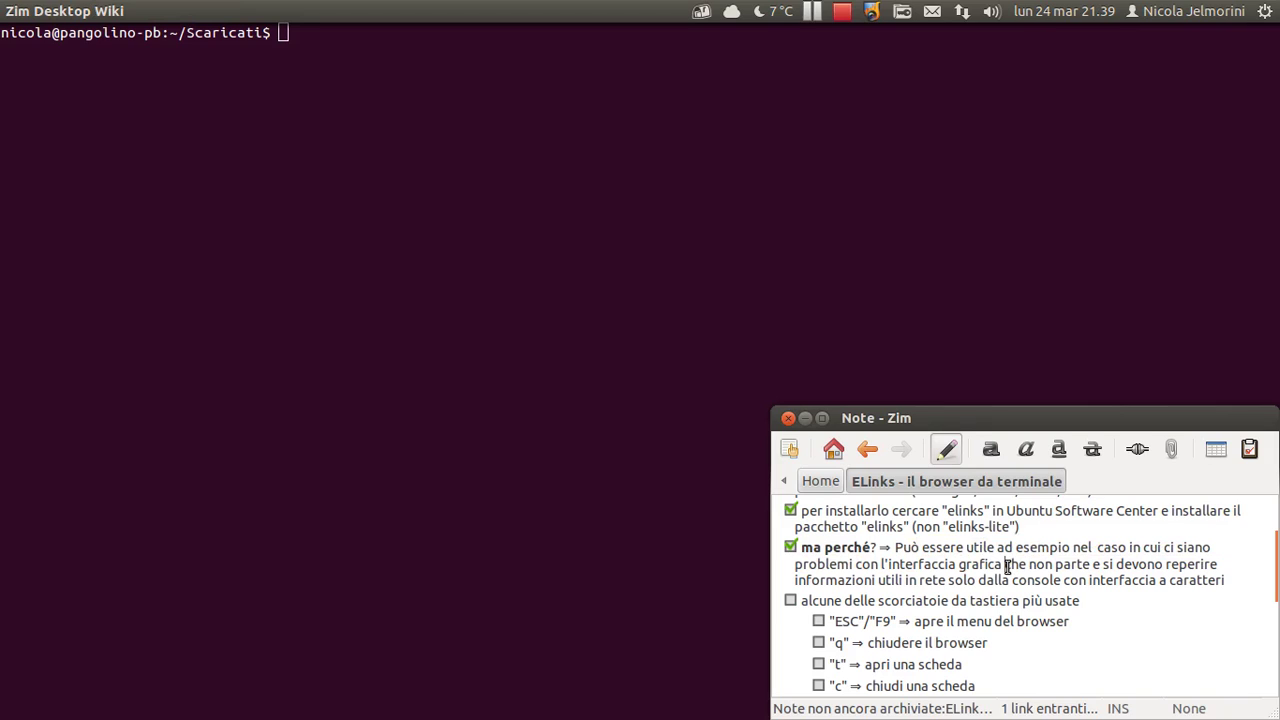
left_click(496, 182)
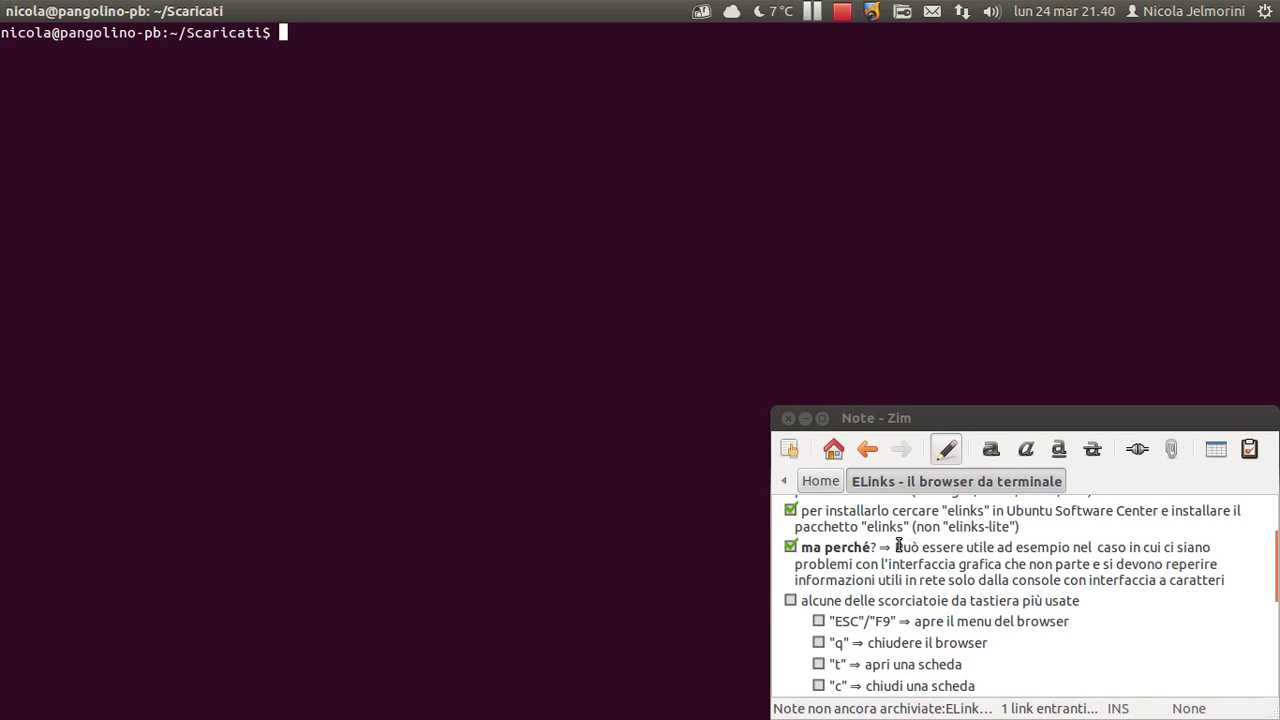
left_click_drag(895, 548, 1061, 578)
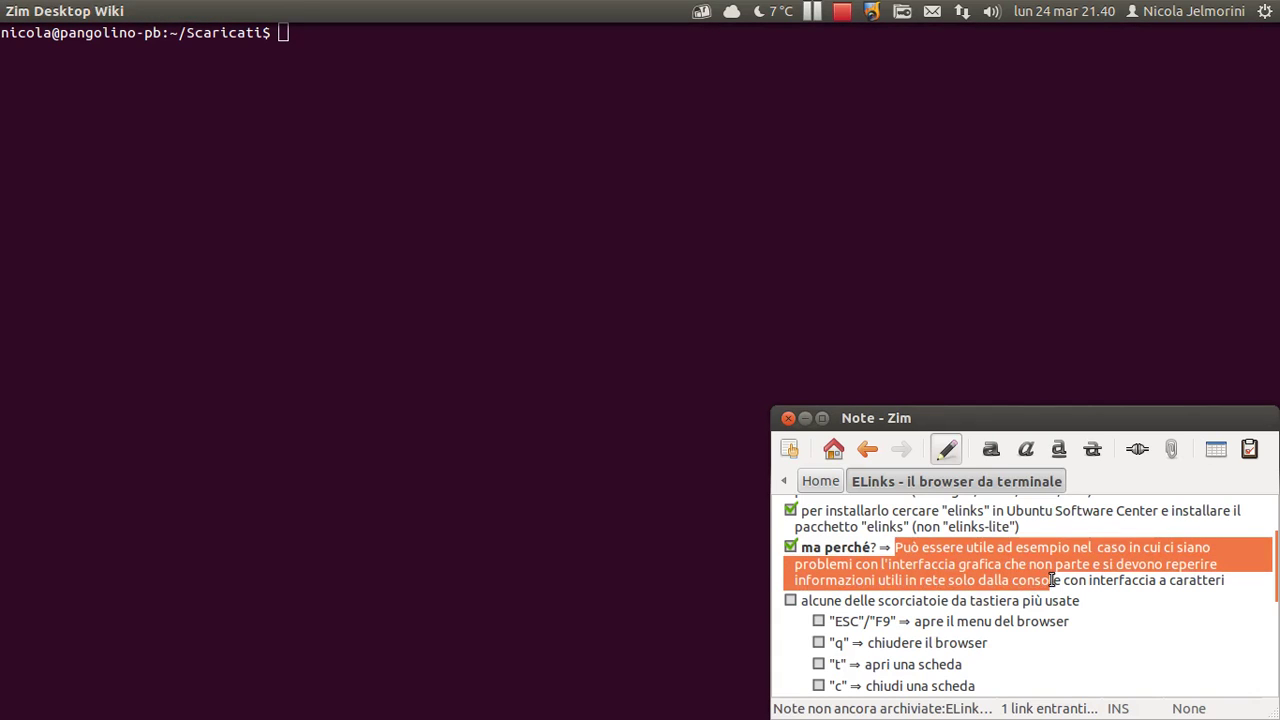
left_click(1061, 578)
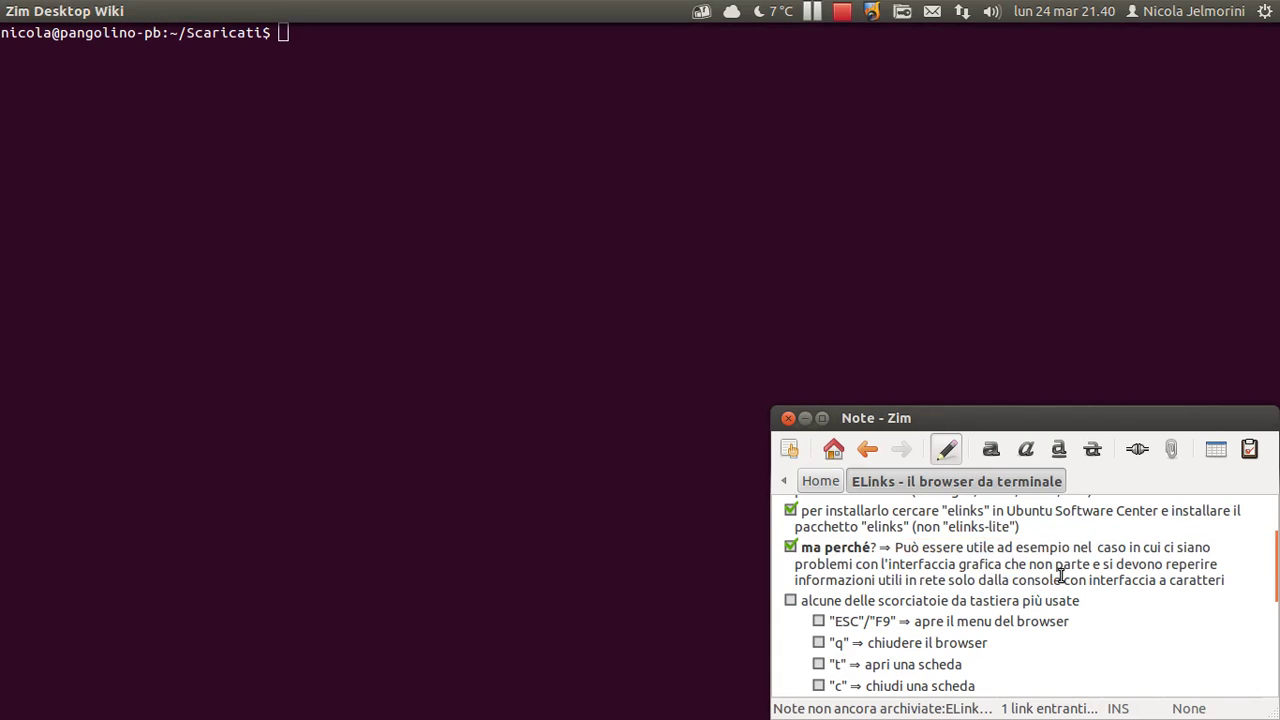
left_click(518, 148)
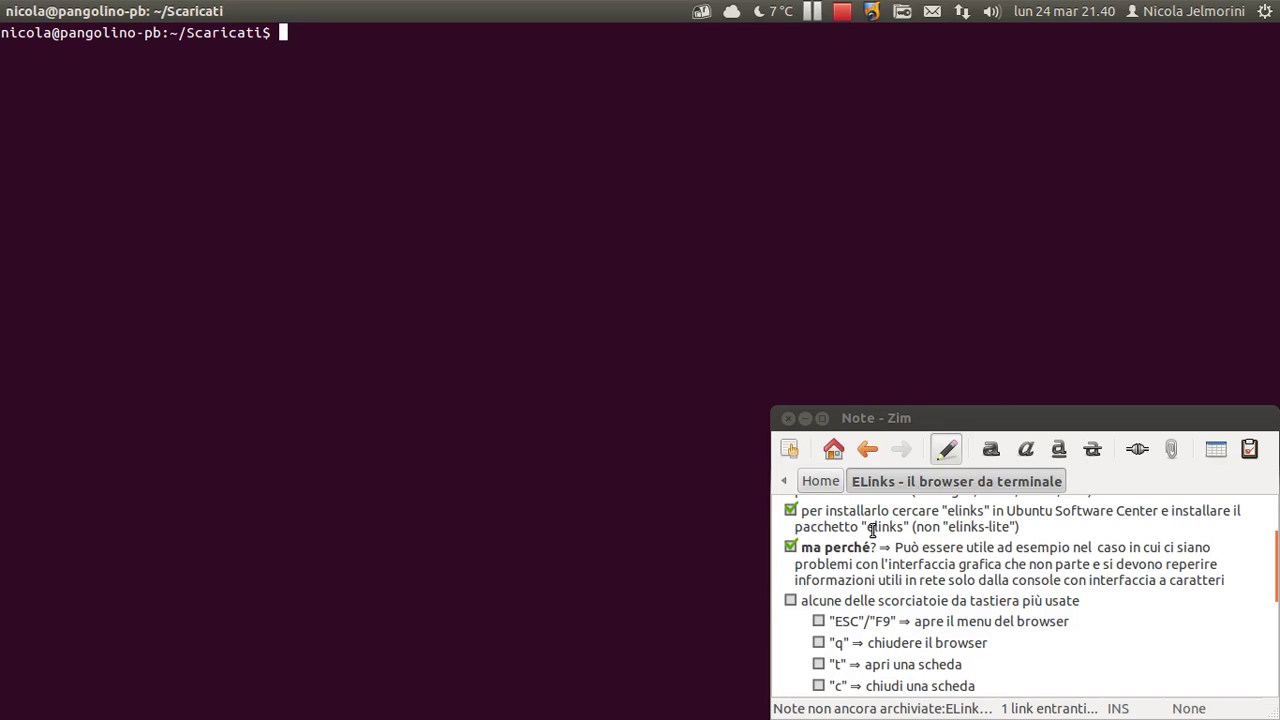
left_click_drag(878, 548, 801, 548)
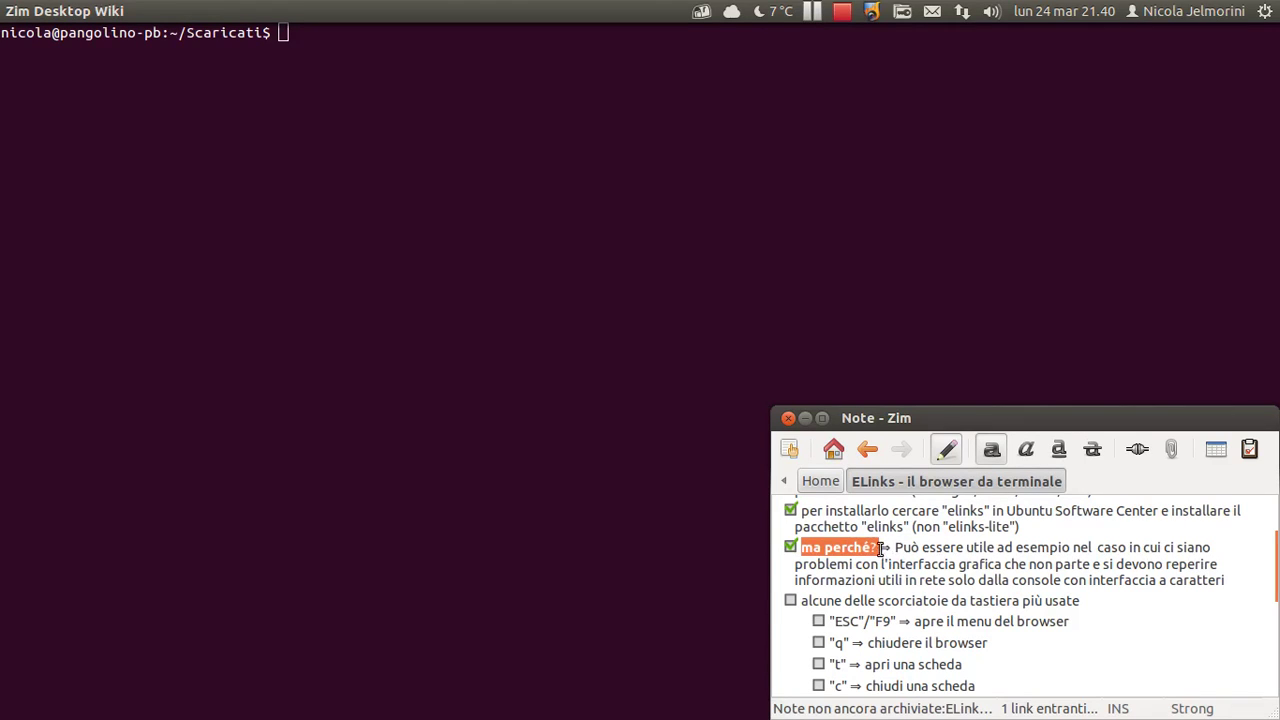
left_click(879, 547)
left_click_drag(879, 547, 808, 551)
double_click(886, 528)
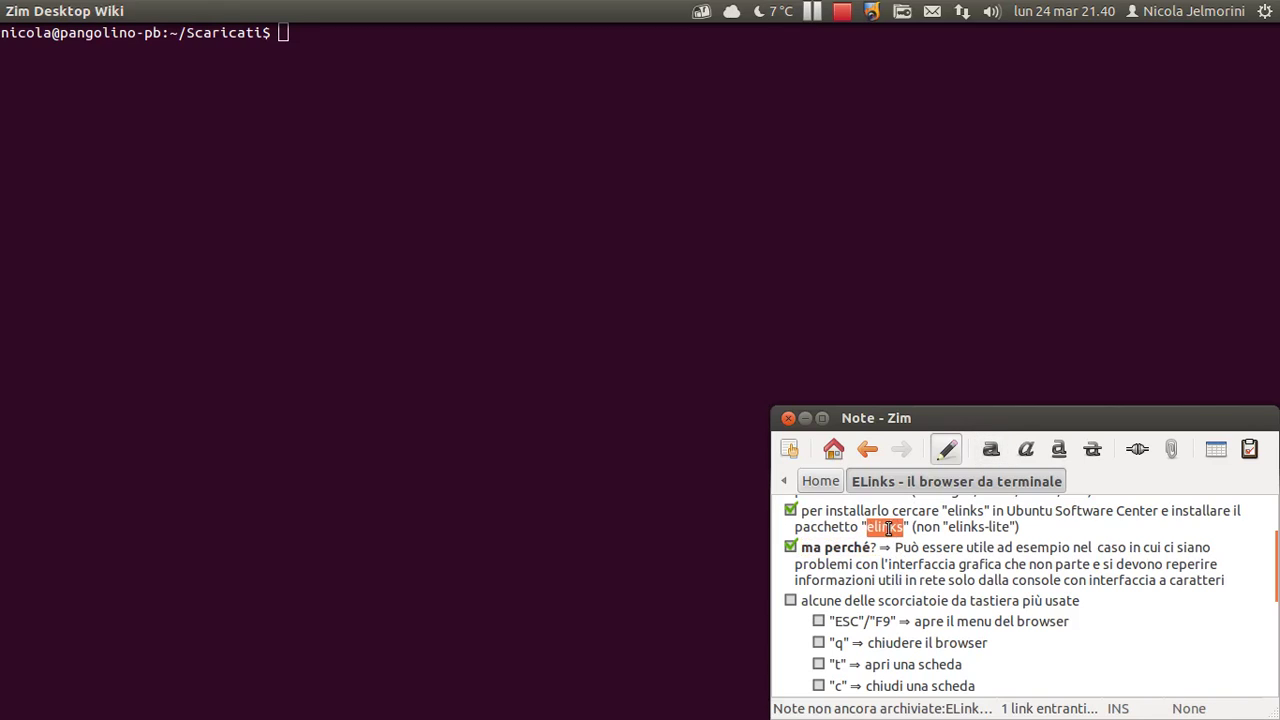
left_click(895, 547)
left_click_drag(895, 547, 1002, 563)
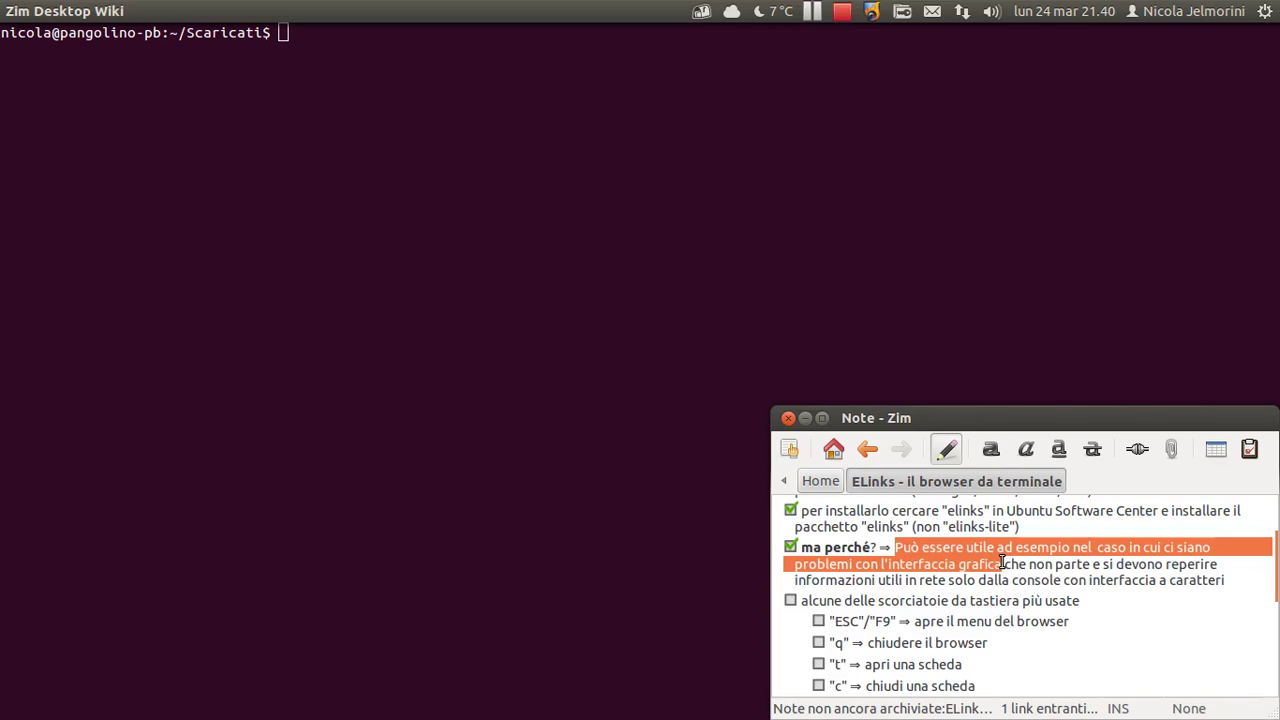
left_click(1002, 563)
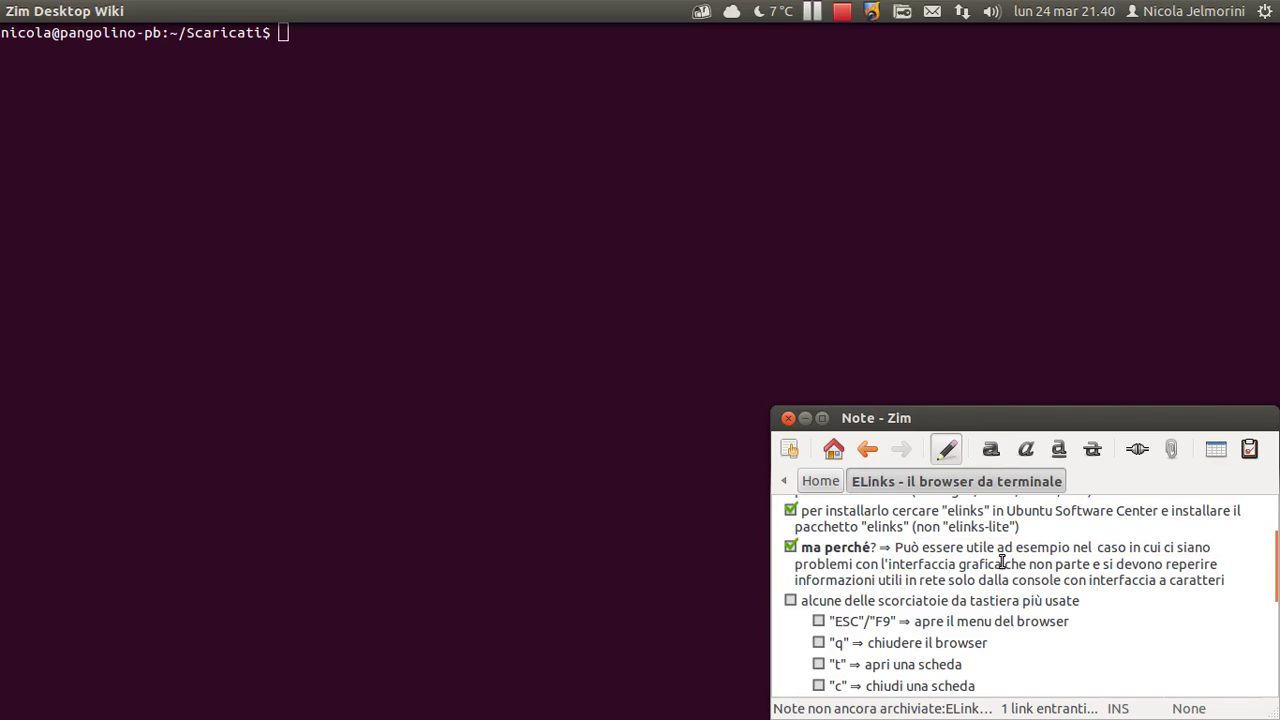
scroll(858, 575, "down", 2)
scroll(858, 575, "up", 2)
scroll(860, 576, "up", 2)
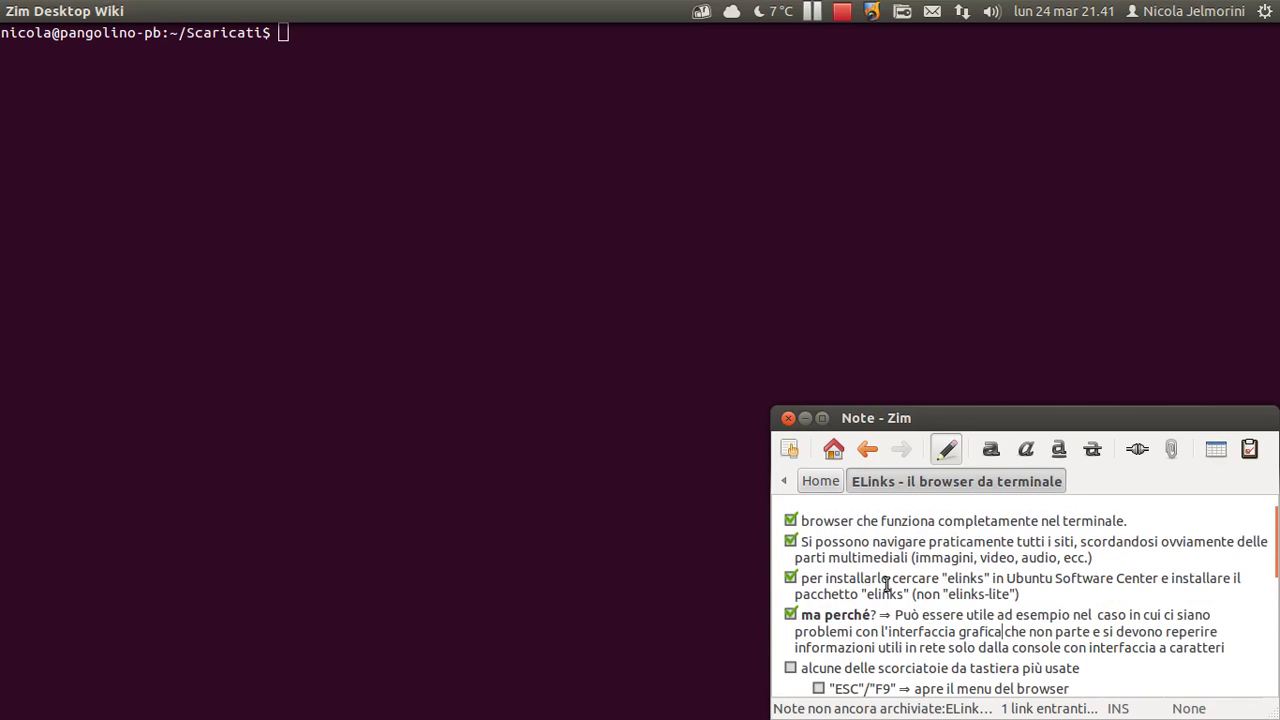
scroll(878, 572, "up", 1)
scroll(866, 543, "down", 2)
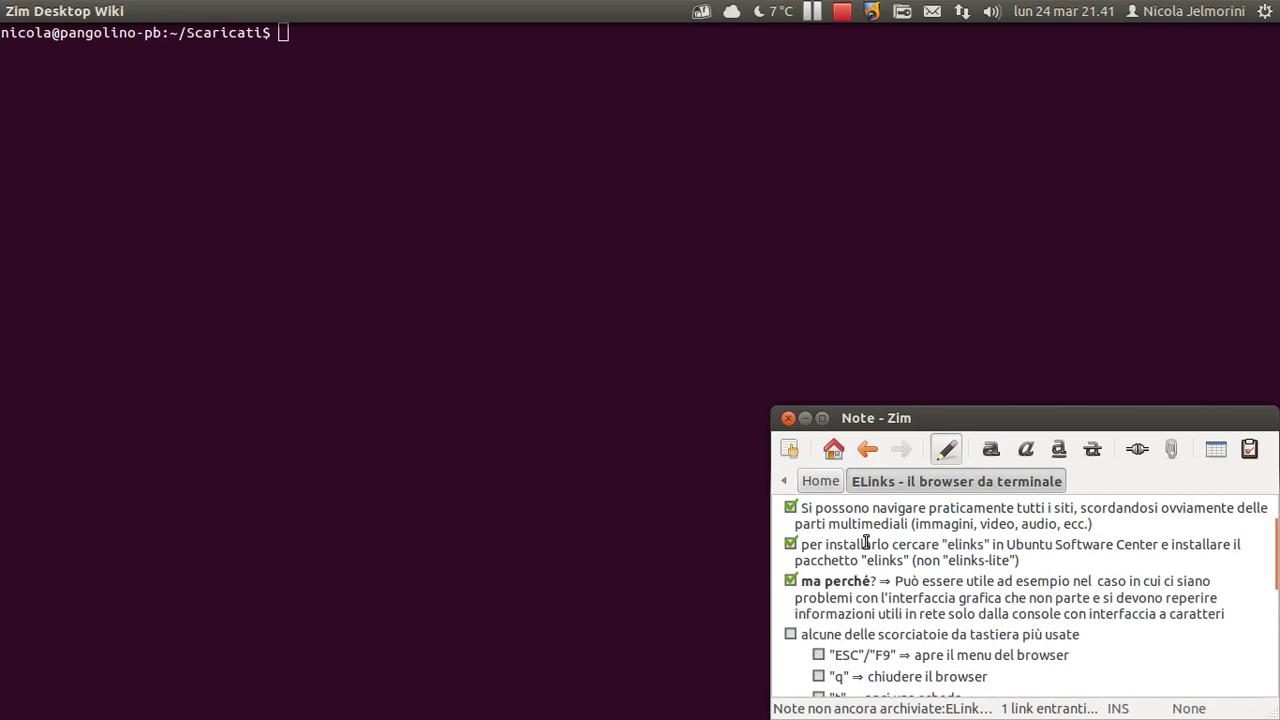
scroll(866, 543, "down", 2)
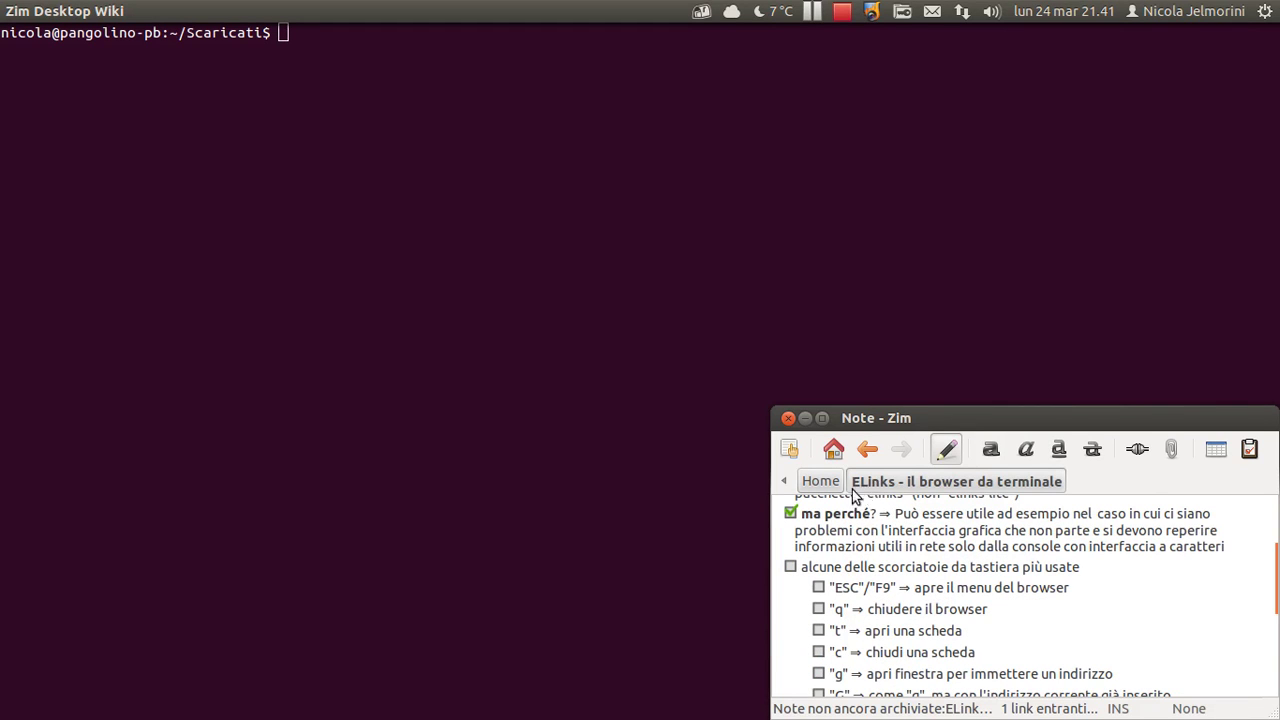
scroll(900, 575, "down", 1)
scroll(984, 569, "up", 2)
scroll(984, 569, "up", 1)
scroll(984, 569, "up", 1)
scroll(984, 569, "down", 2)
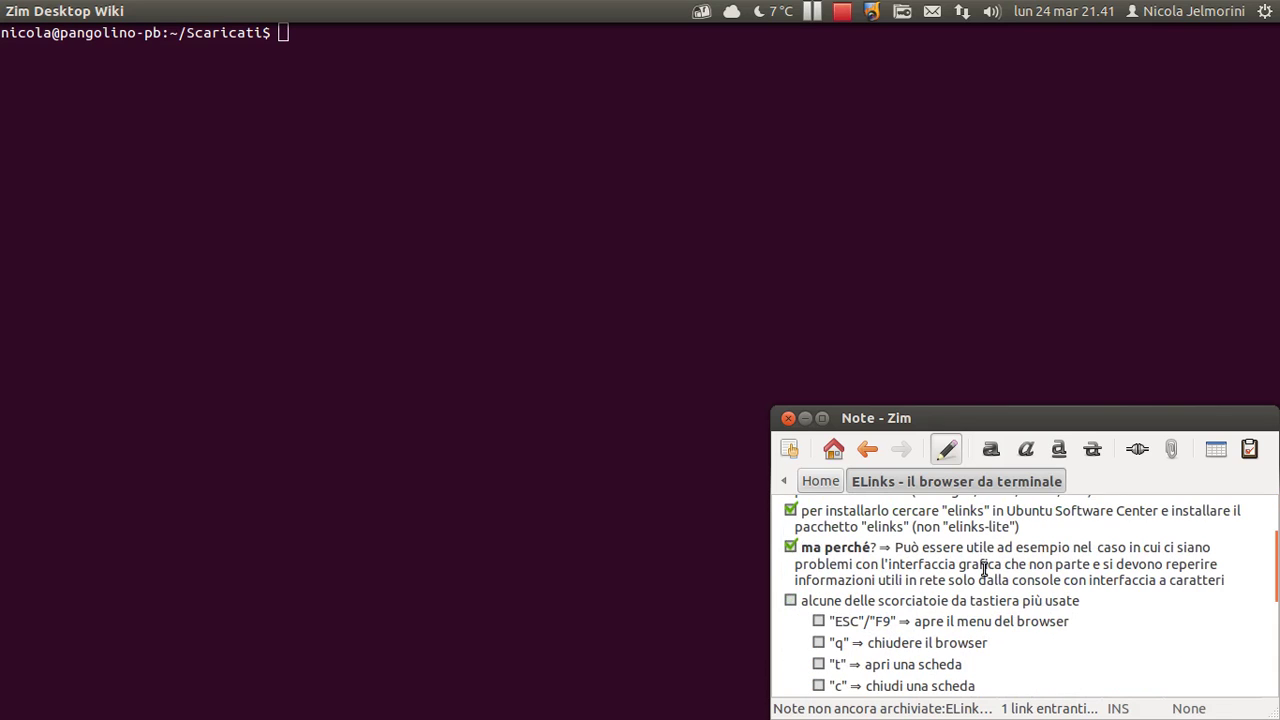
scroll(984, 569, "down", 1)
scroll(984, 569, "down", 1)
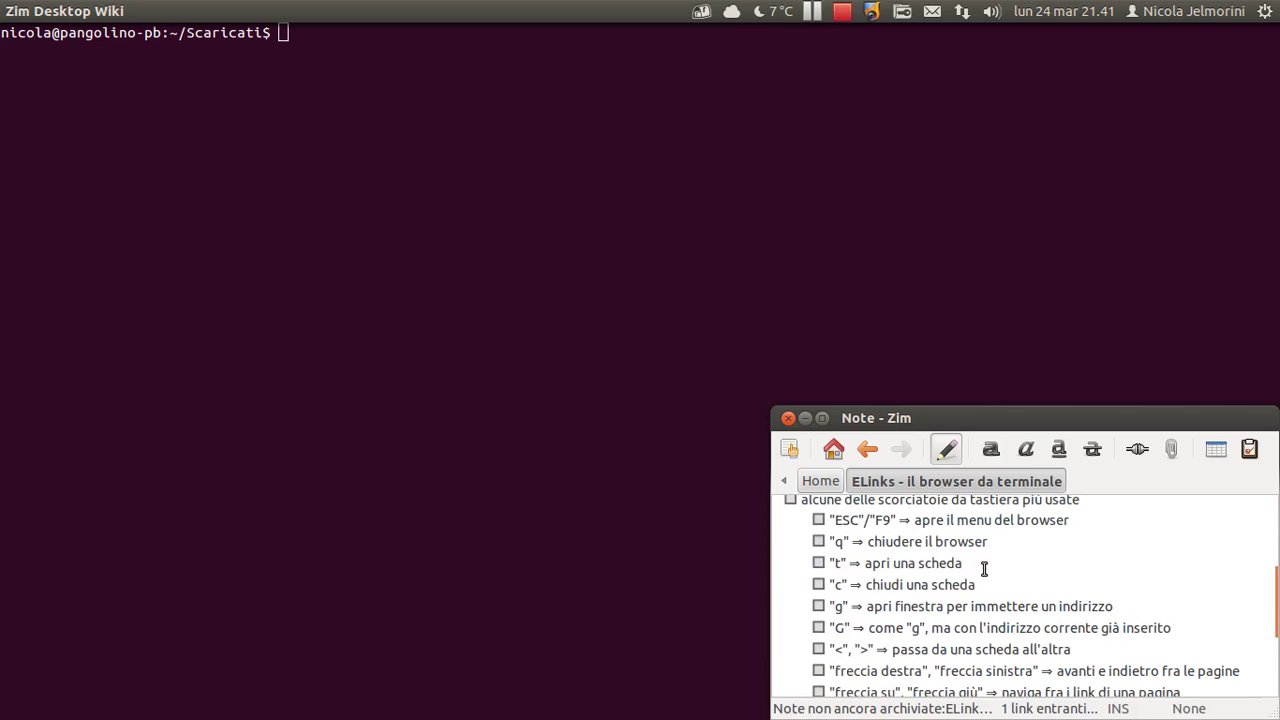
scroll(984, 569, "down", 2)
scroll(984, 569, "down", 1)
scroll(984, 569, "up", 1)
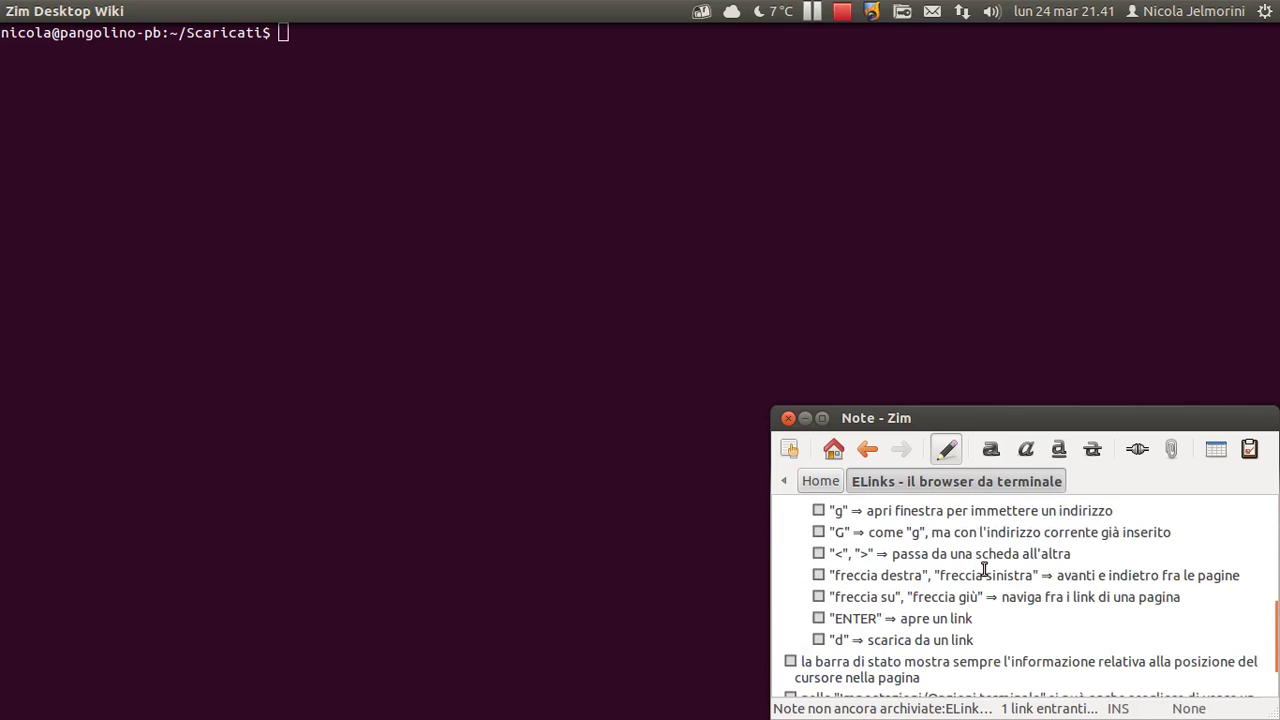
scroll(984, 569, "up", 3)
scroll(984, 569, "down", 1)
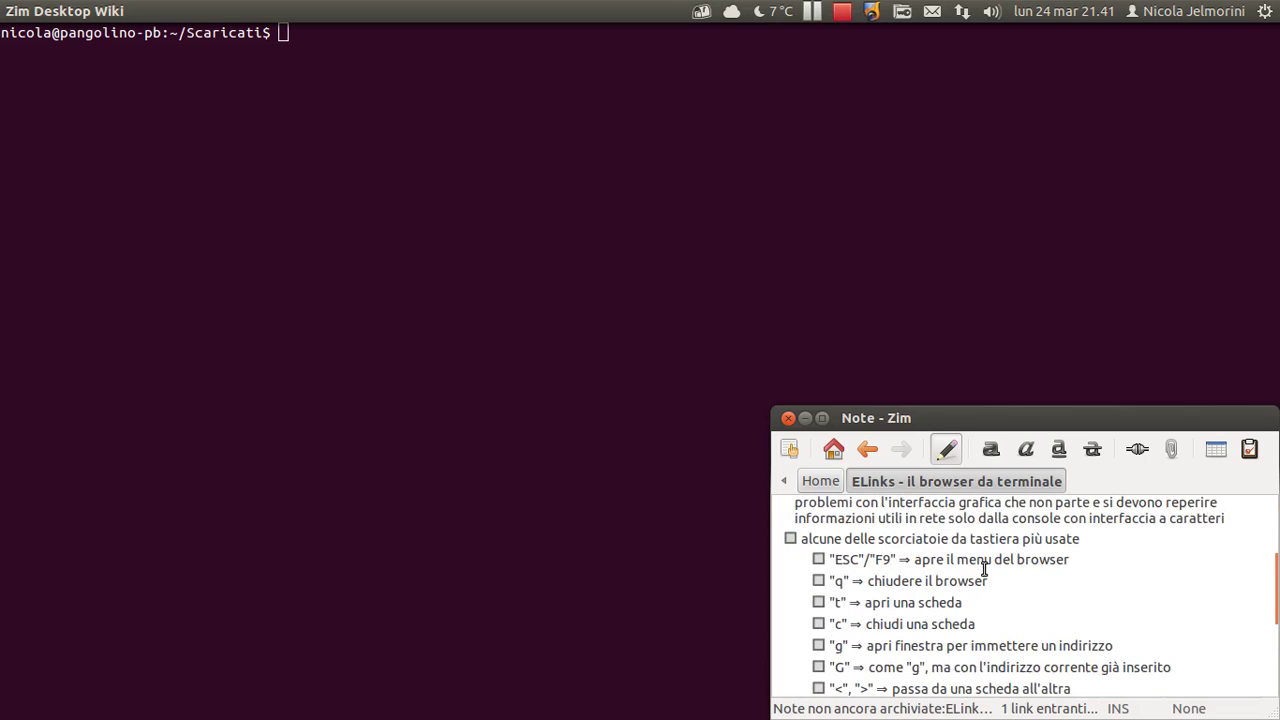
scroll(984, 569, "up", 1)
scroll(984, 569, "down", 1)
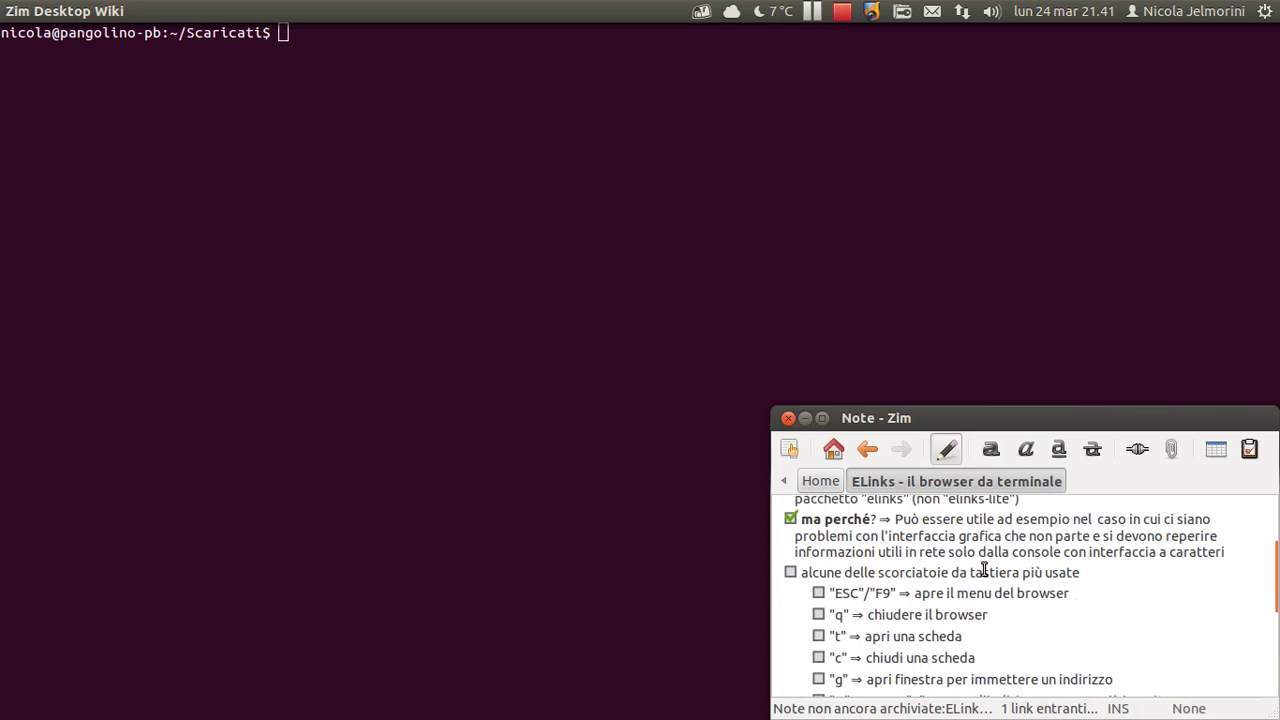
scroll(930, 580, "down", 1)
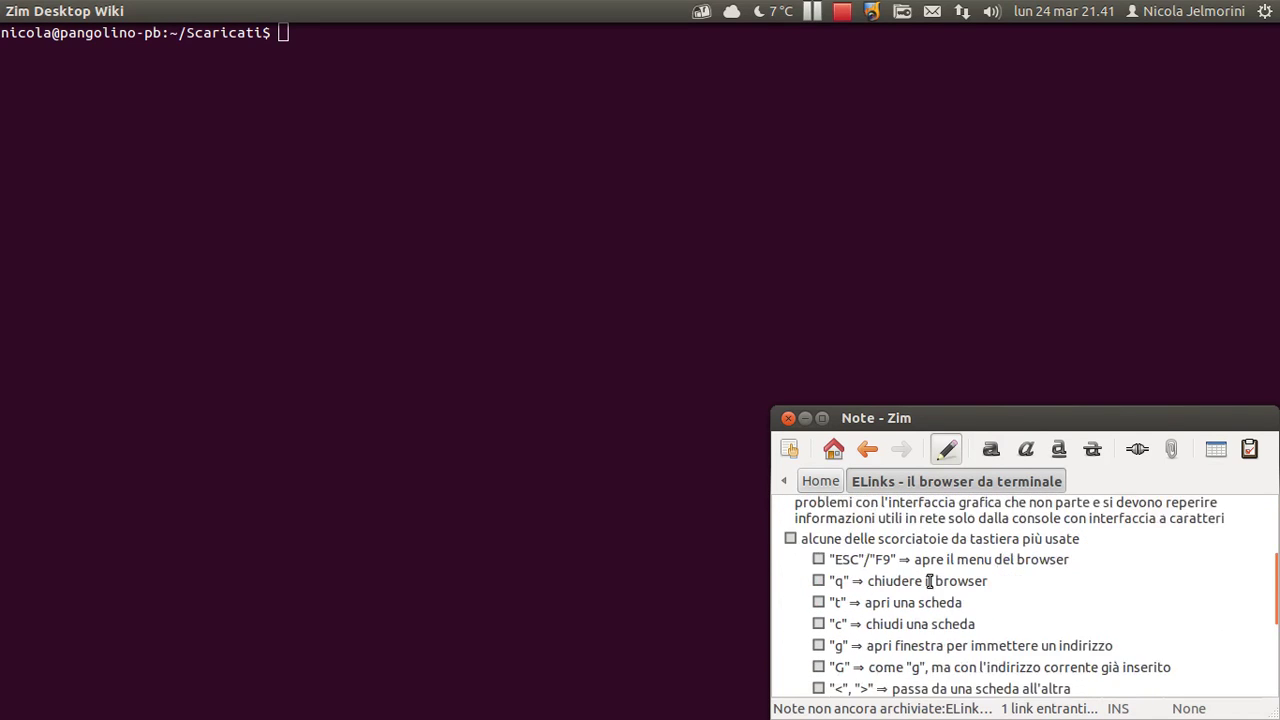
scroll(930, 580, "down", 2)
scroll(930, 580, "up", 2)
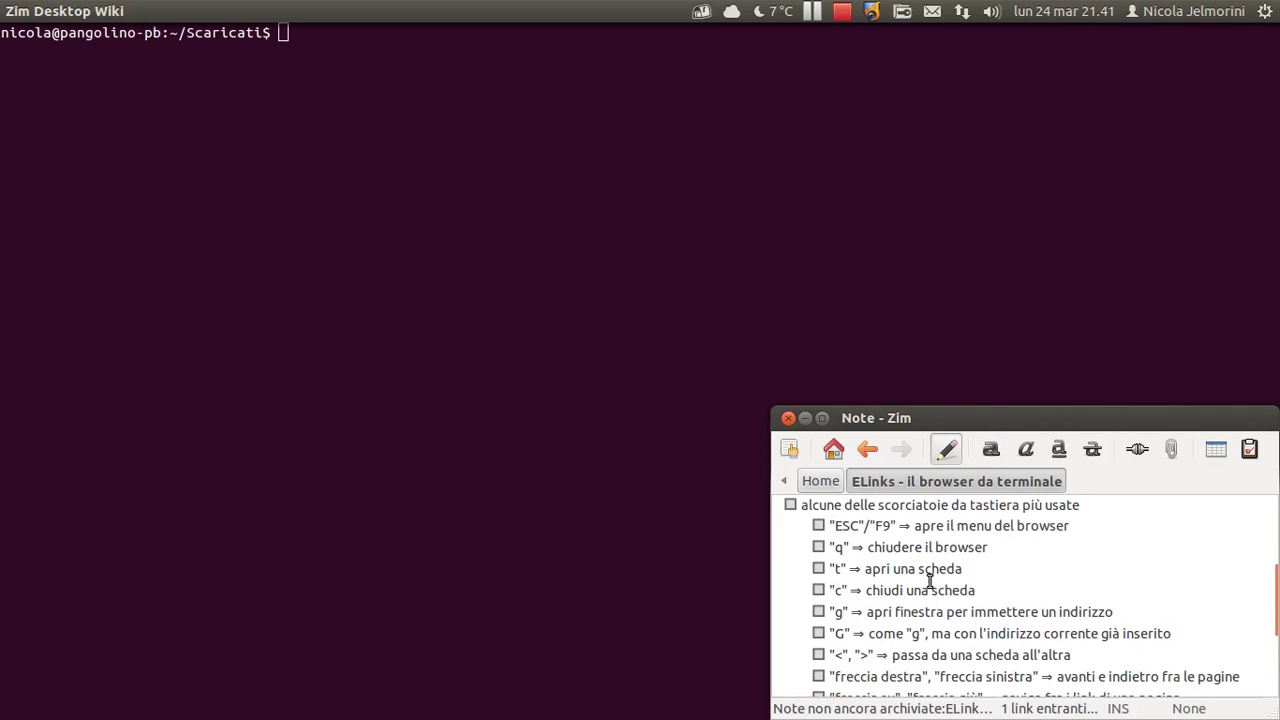
scroll(930, 580, "up", 1)
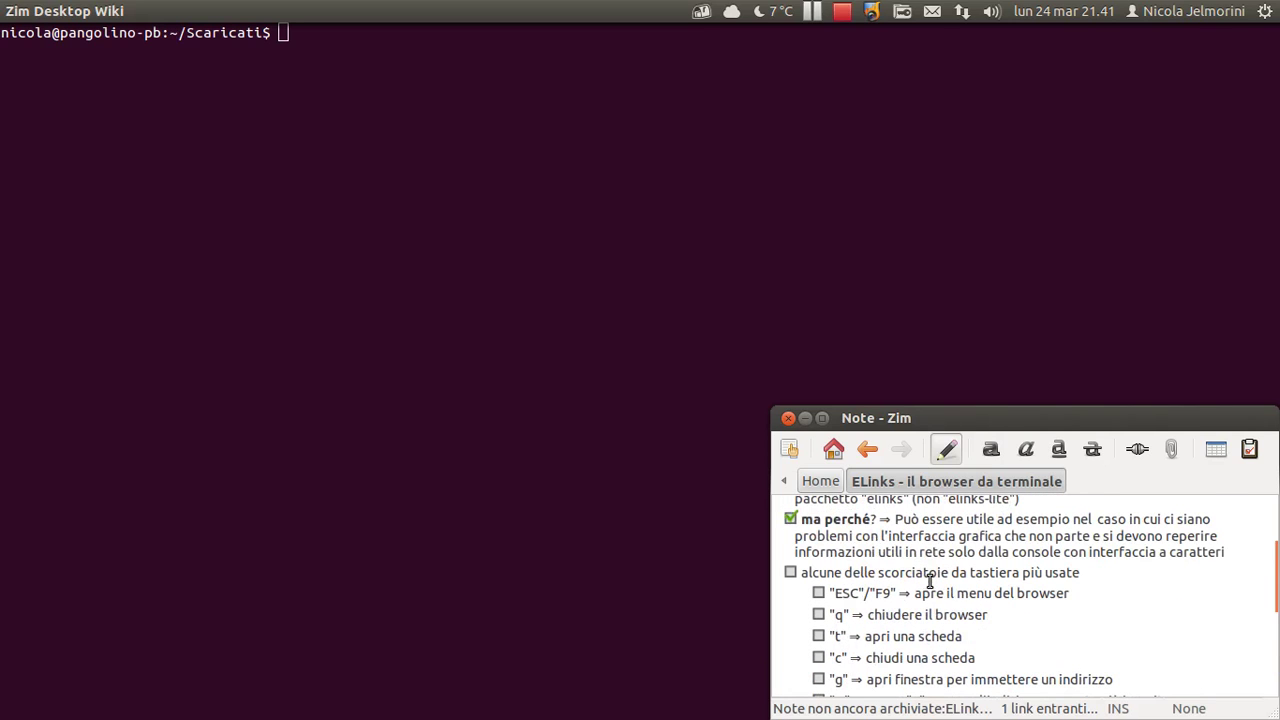
scroll(930, 575, "down", 1)
scroll(930, 590, "down", 1)
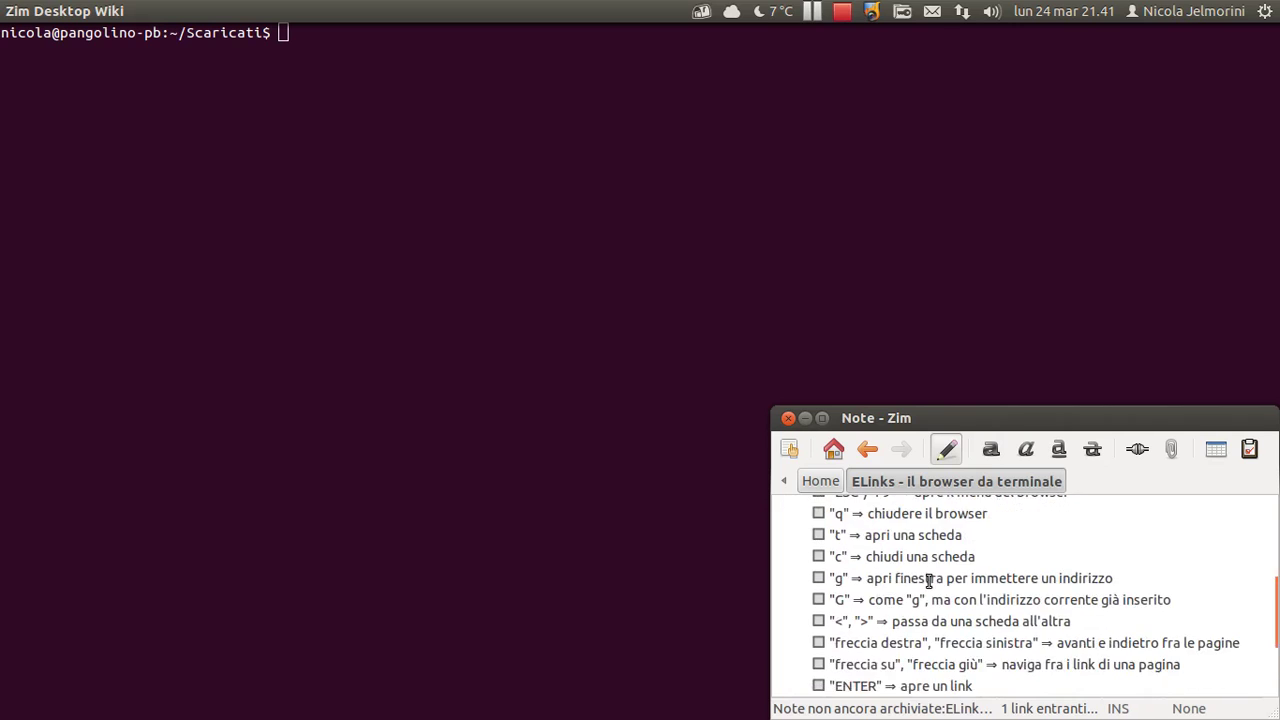
scroll(930, 615, "down", 1)
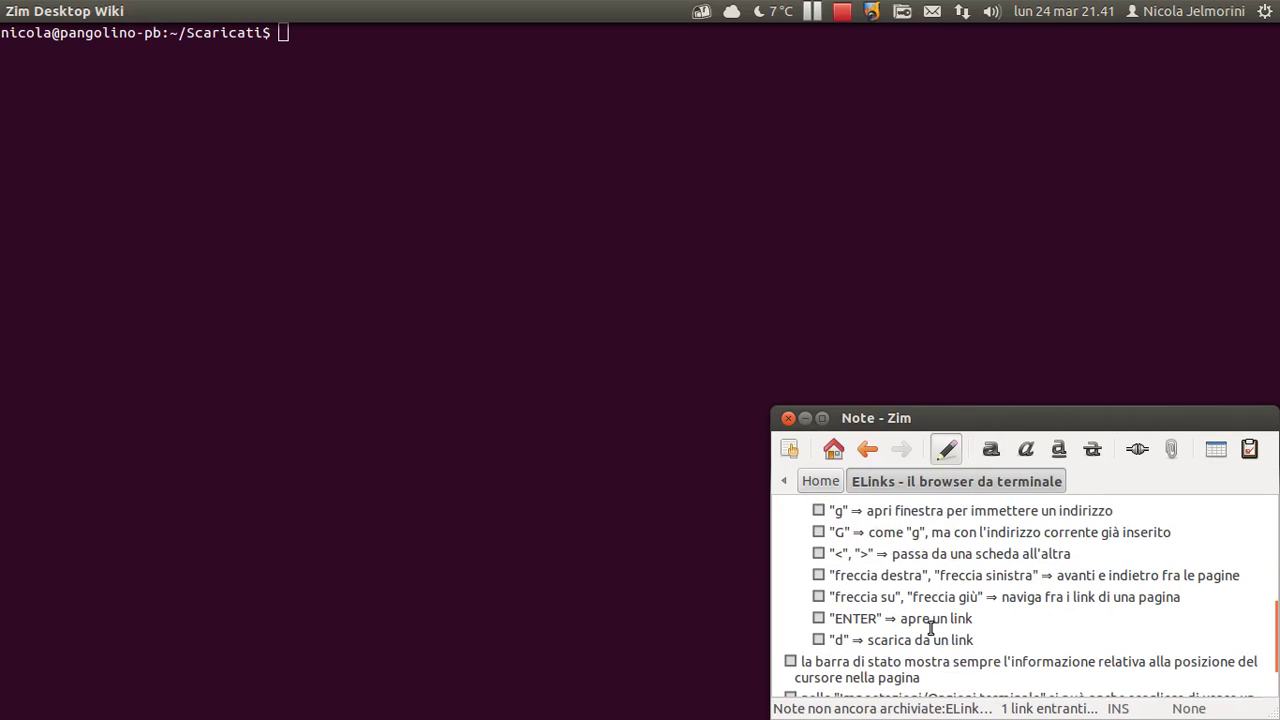
scroll(930, 625, "up", 2)
scroll(930, 625, "up", 1)
scroll(930, 625, "up", 1)
scroll(930, 625, "down", 1)
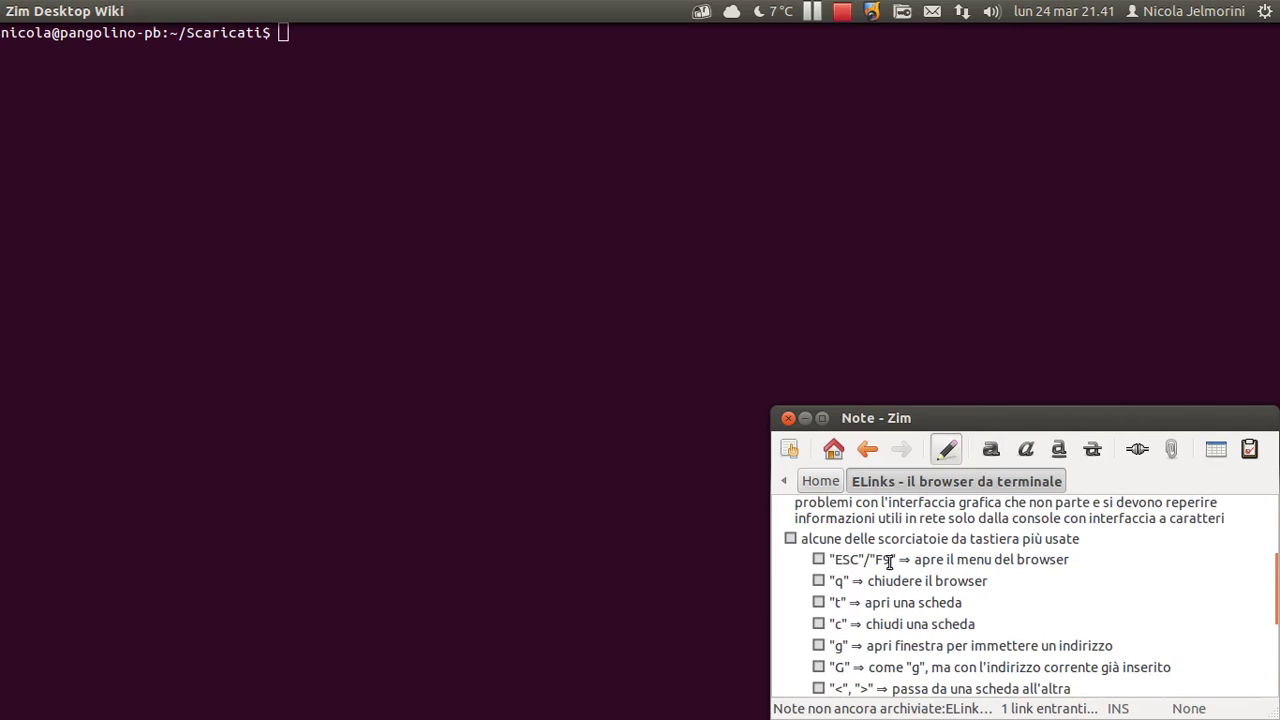
scroll(960, 605, "up", 2)
scroll(964, 598, "down", 1)
scroll(964, 598, "down", 2)
scroll(966, 605, "down", 1)
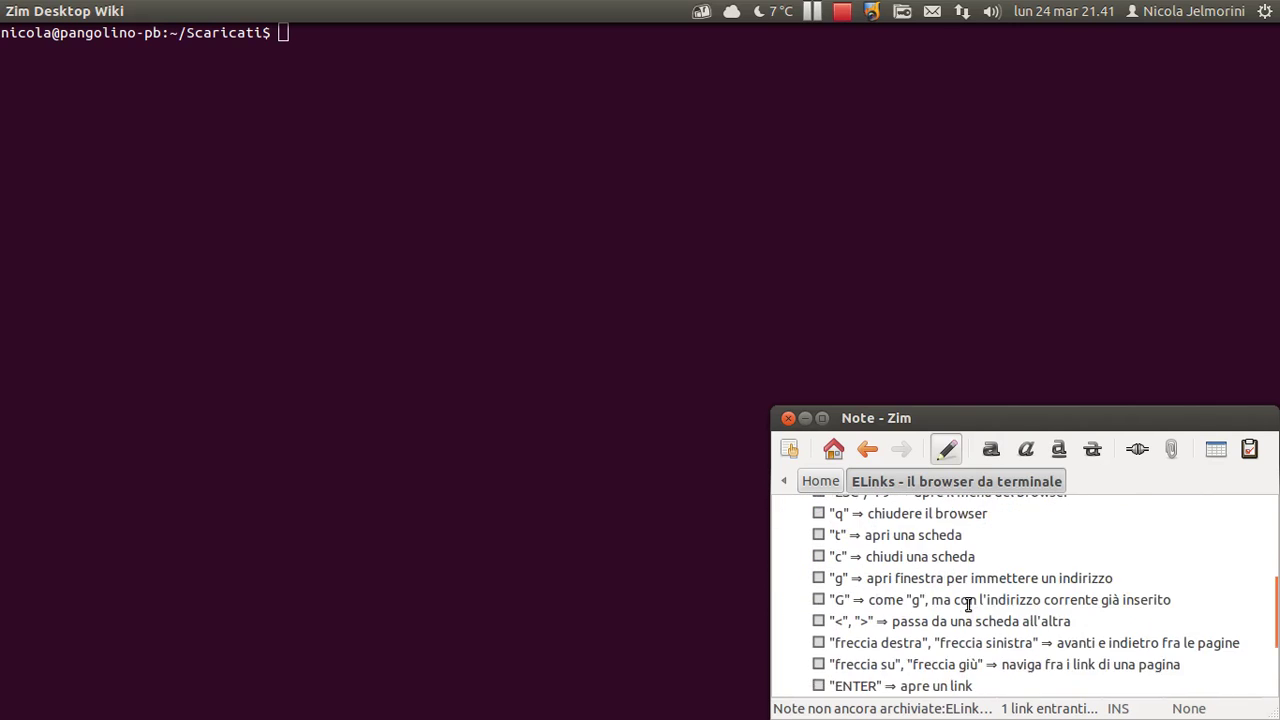
scroll(980, 635, "down", 1)
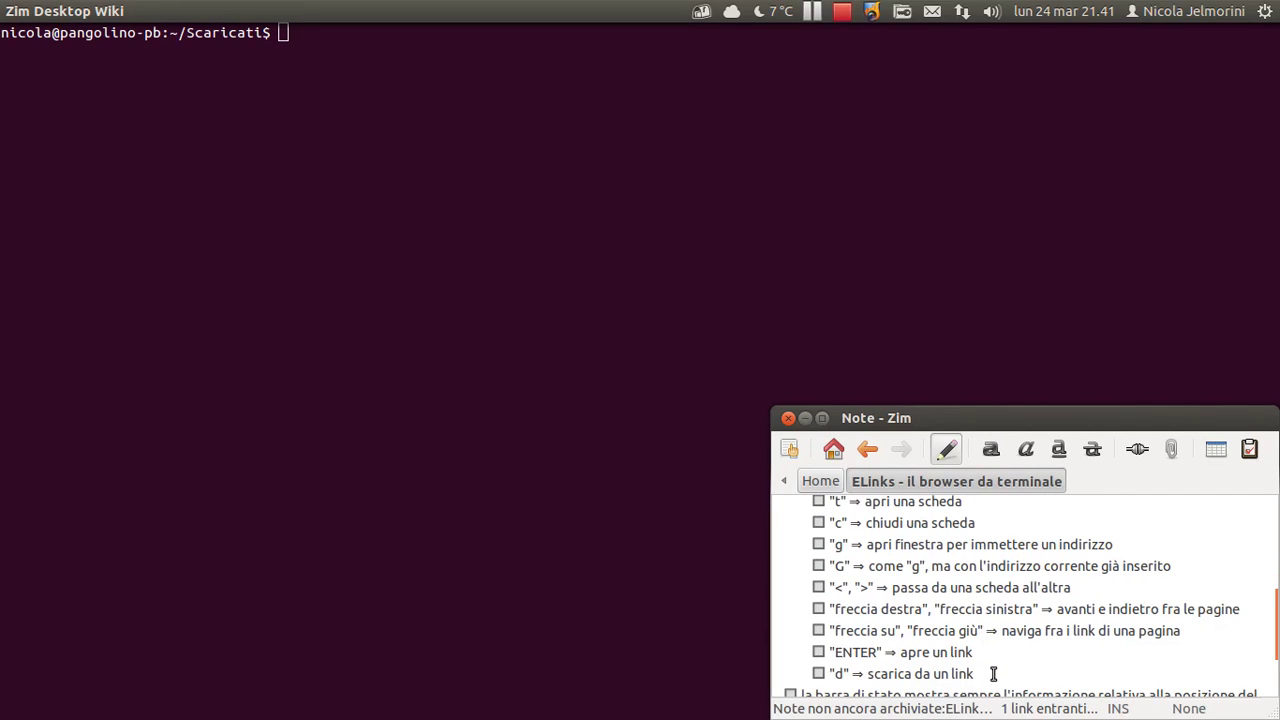
scroll(992, 670, "down", 1)
mouse_move(975, 640)
left_mouse_down()
mouse_move(868, 608)
mouse_move(802, 506)
left_mouse_up()
left_click(962, 580)
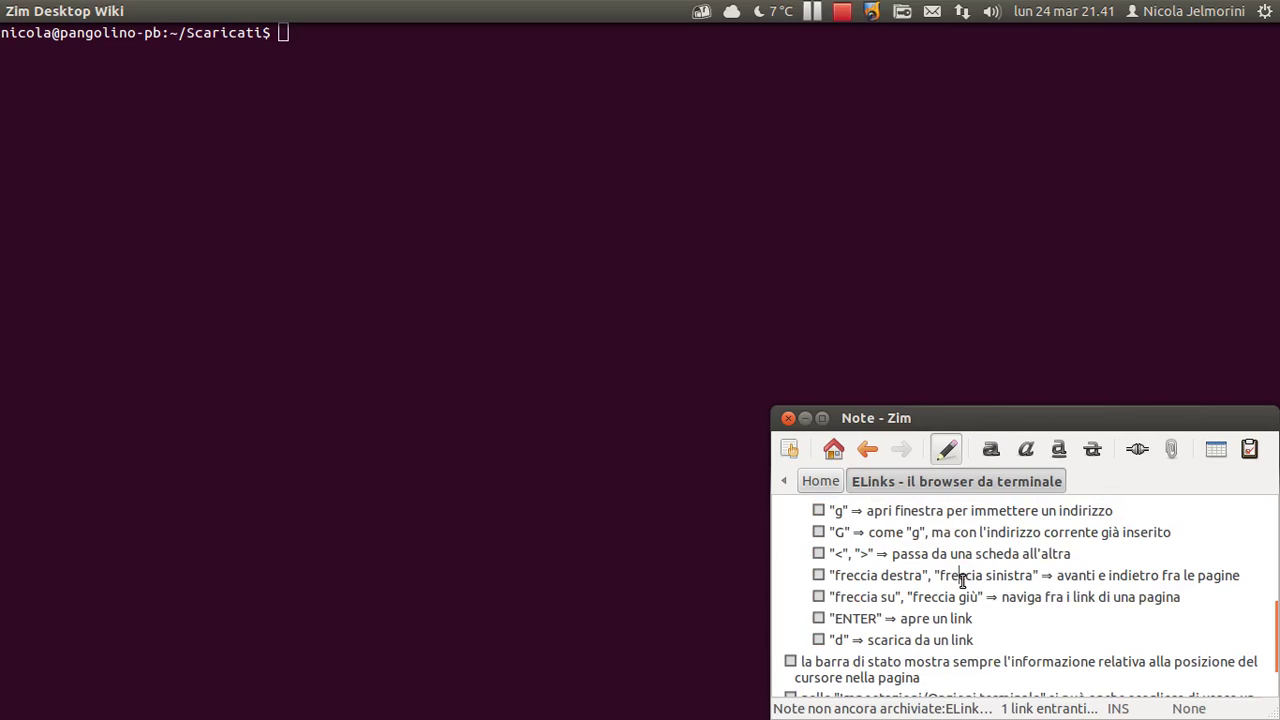
scroll(962, 580, "up", 2)
scroll(962, 590, "up", 1)
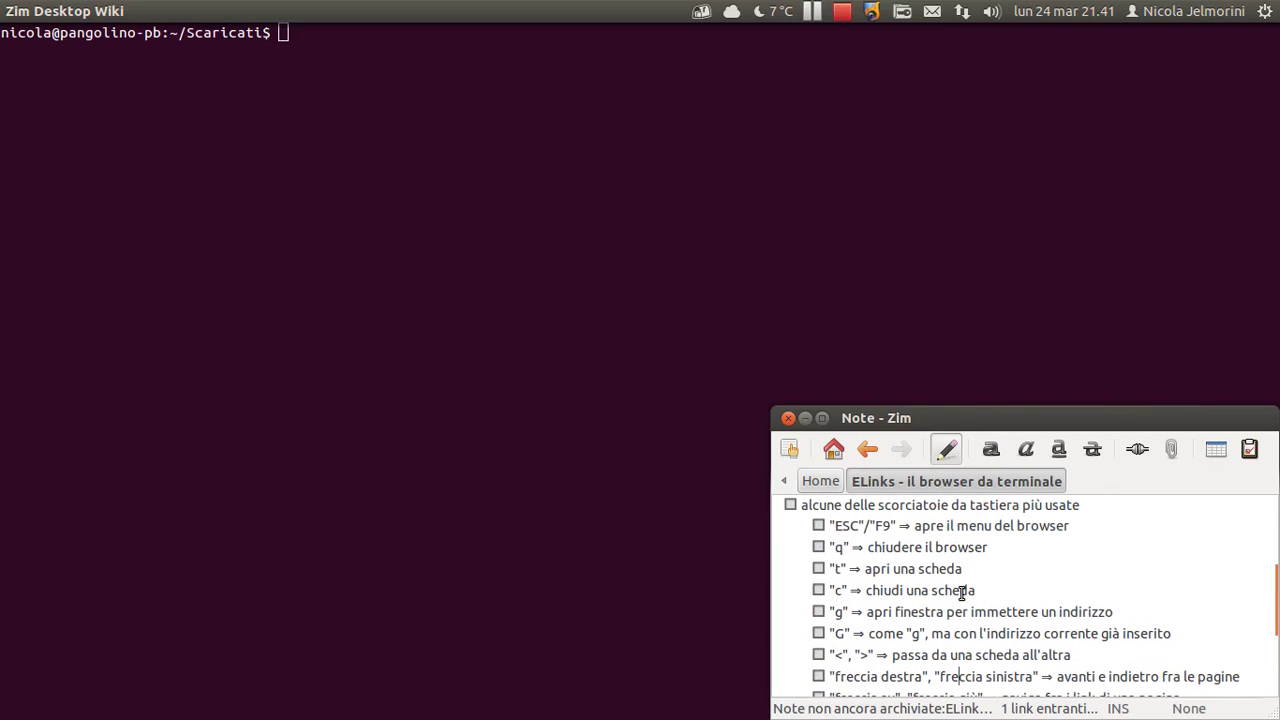
scroll(962, 592, "down", 1)
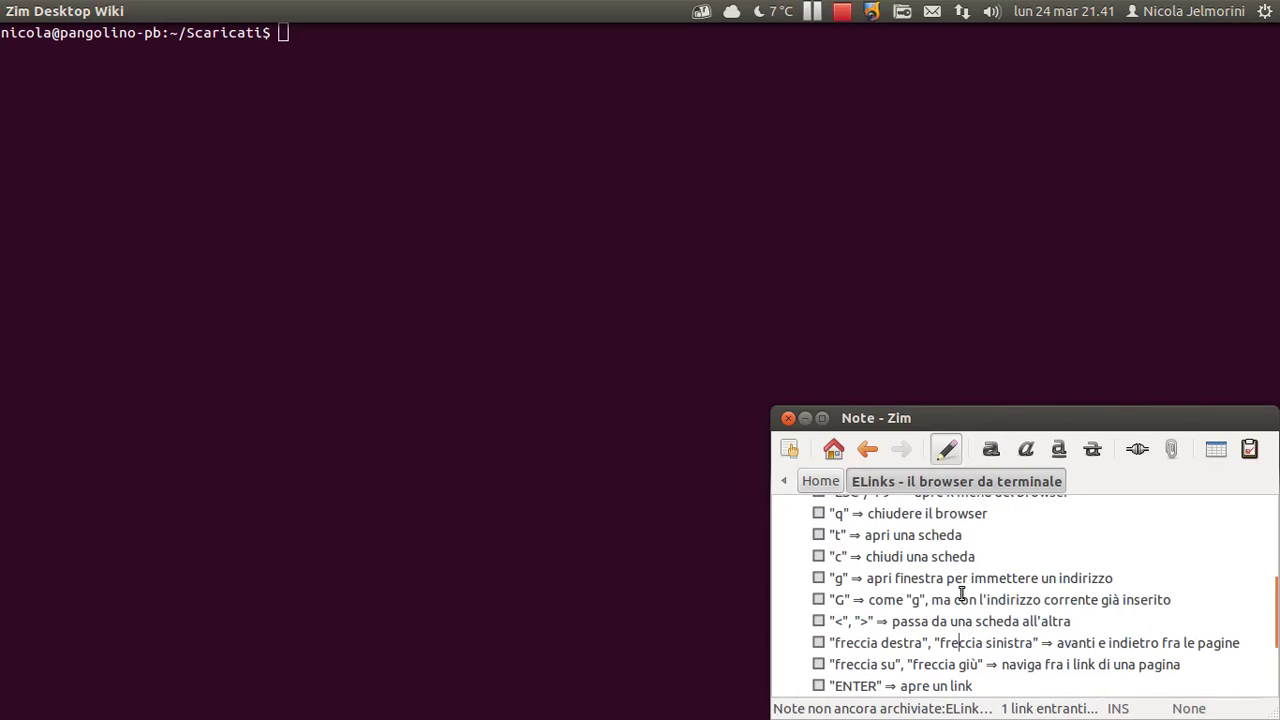
scroll(962, 592, "up", 2)
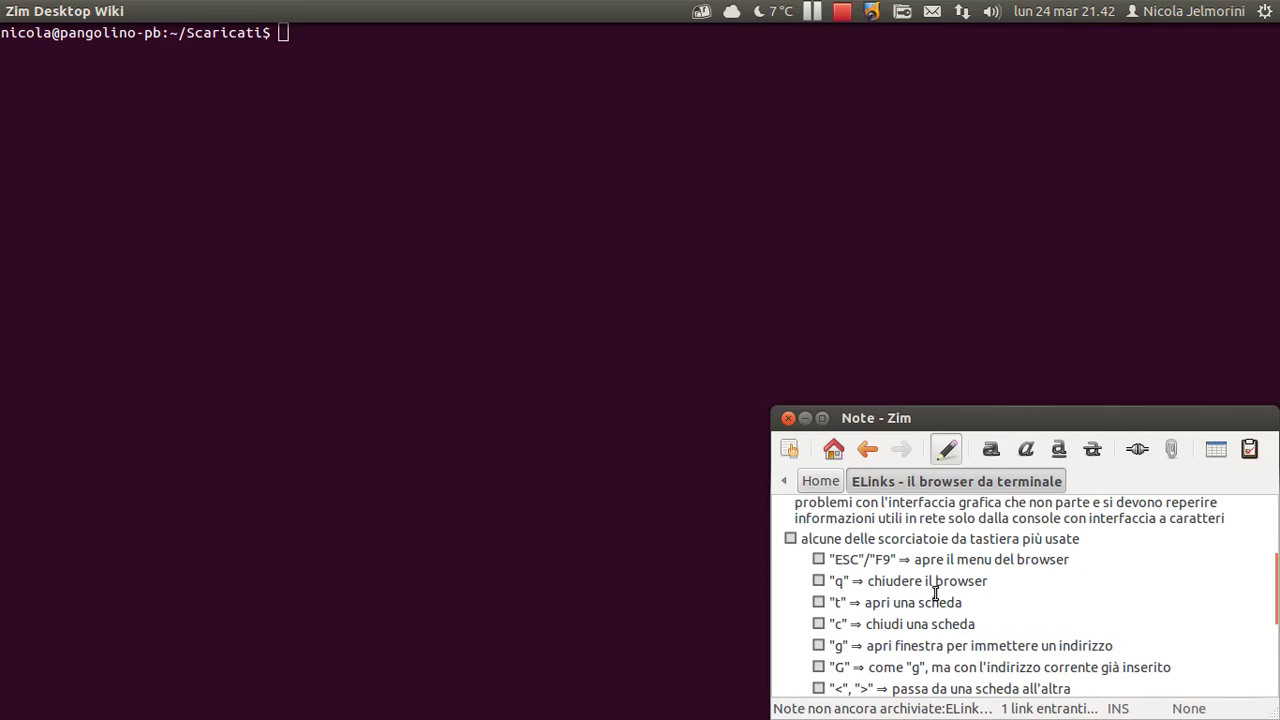
scroll(935, 592, "down", 1)
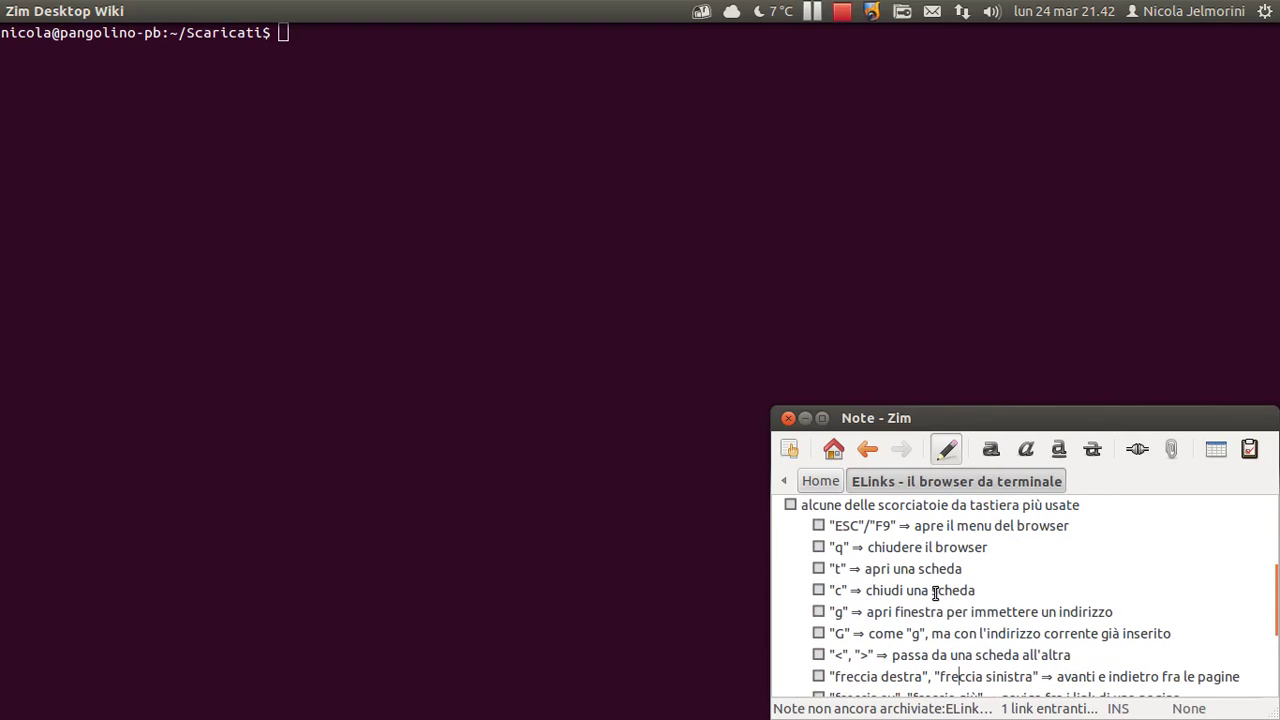
scroll(935, 592, "up", 2)
scroll(935, 592, "up", 2)
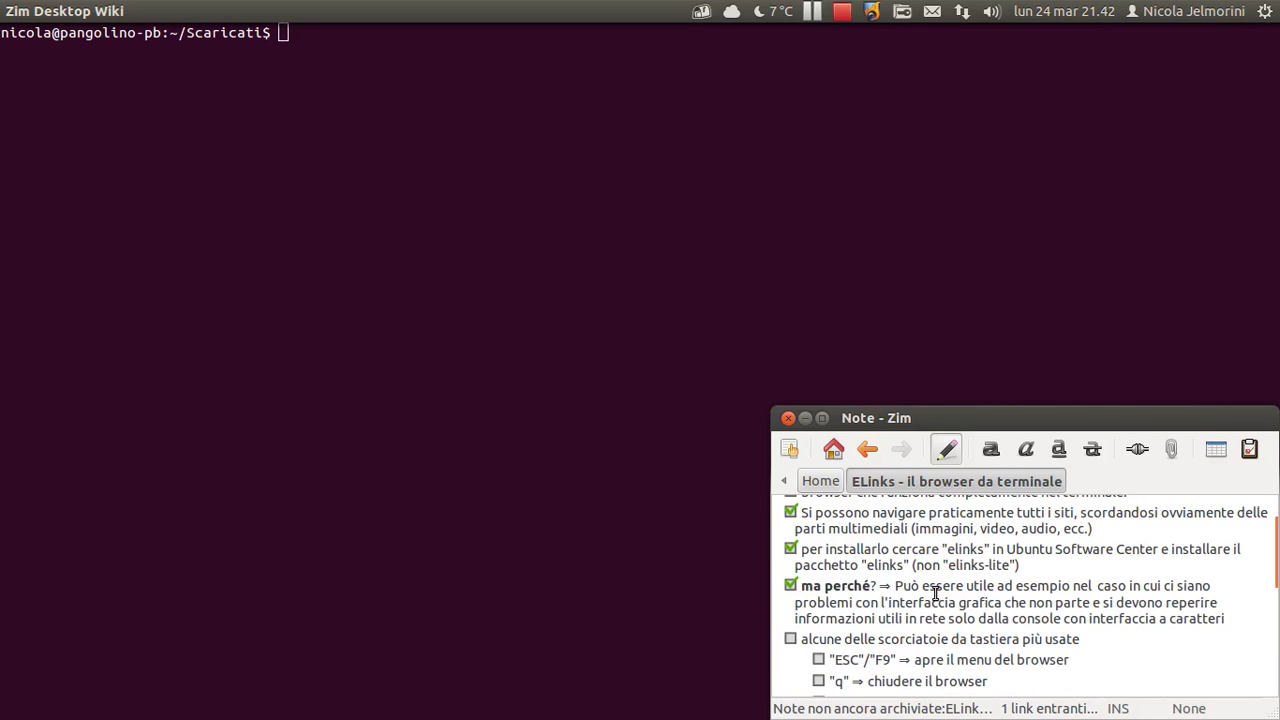
scroll(935, 592, "down", 1)
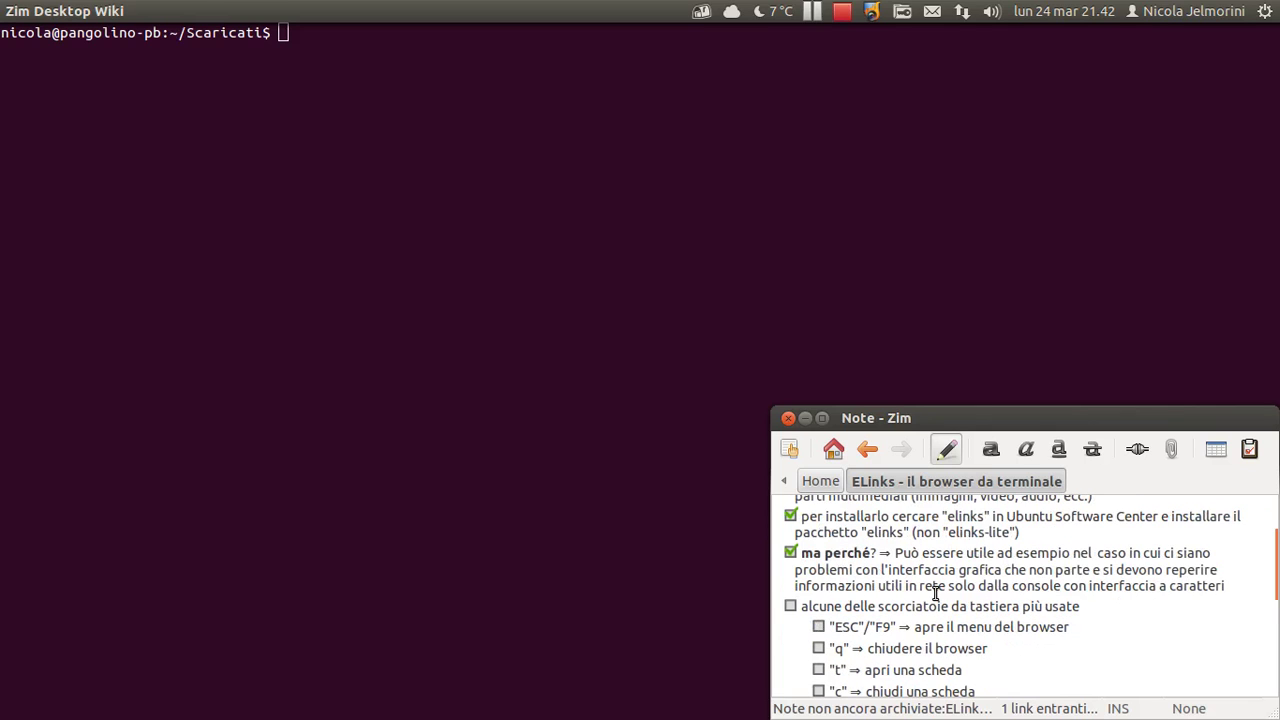
scroll(935, 592, "down", 1)
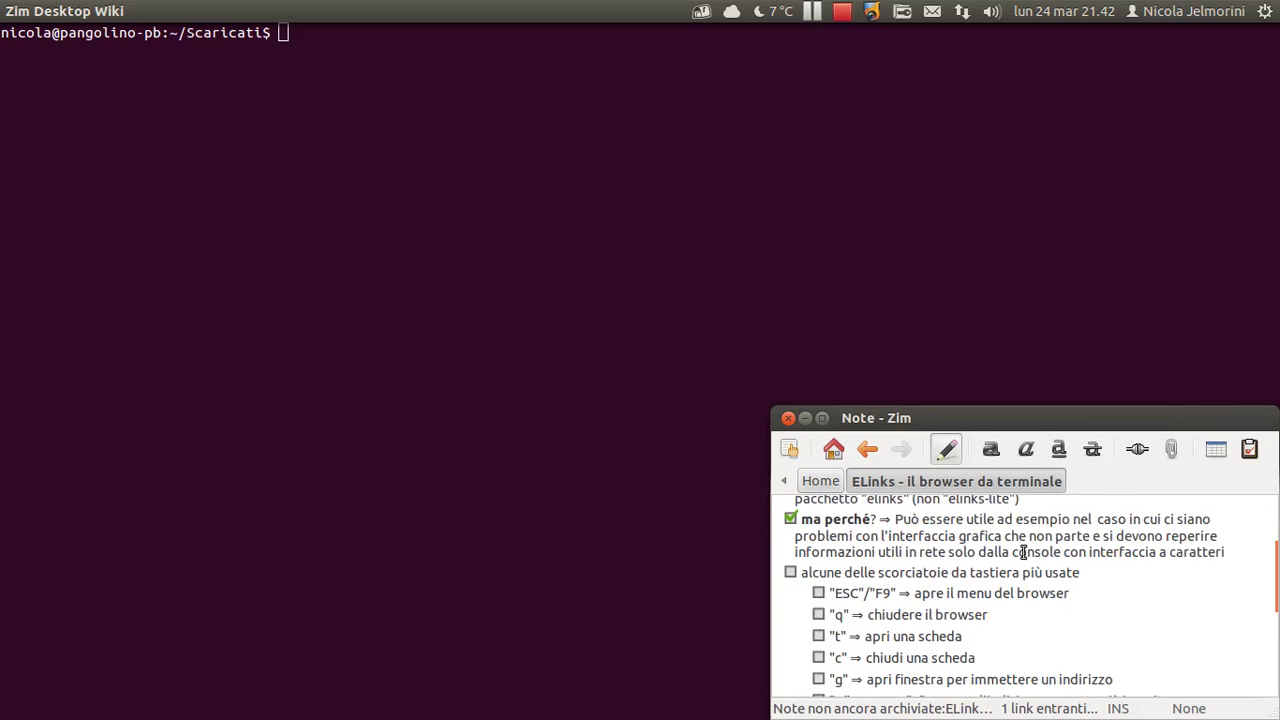
scroll(935, 592, "down", 3)
scroll(935, 592, "down", 1)
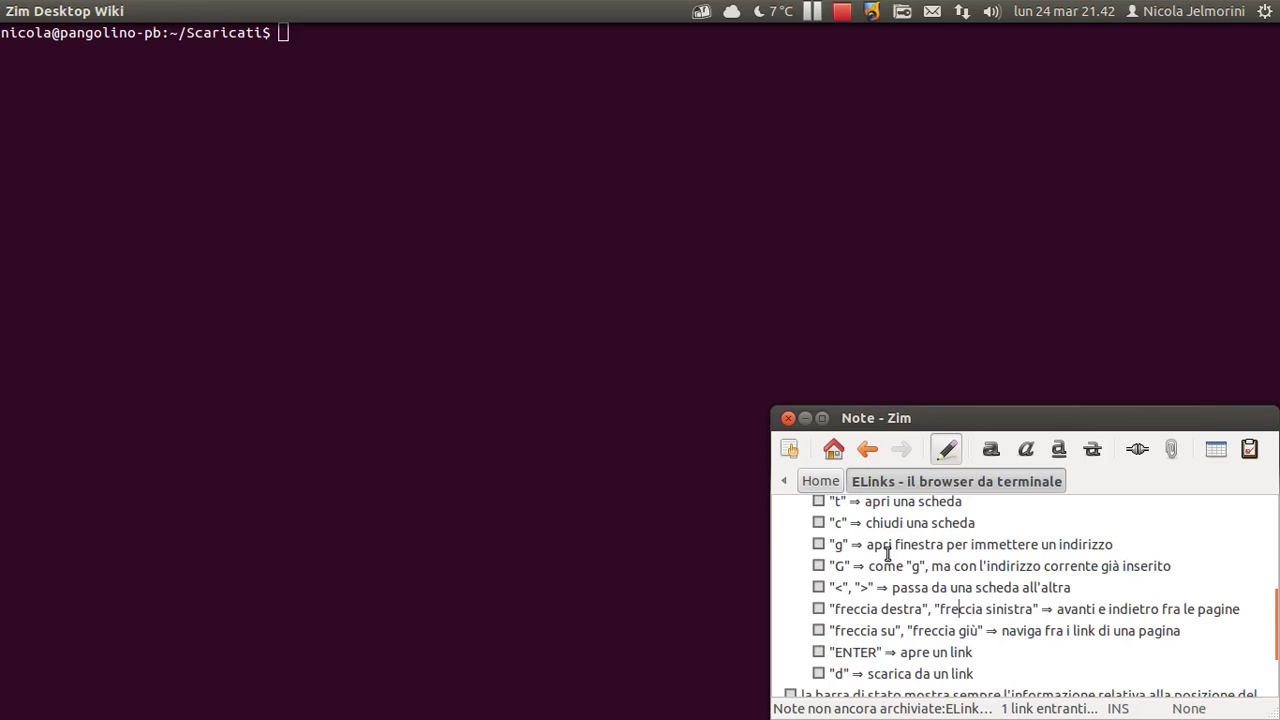
scroll(975, 617, "up", 2)
scroll(975, 617, "up", 1)
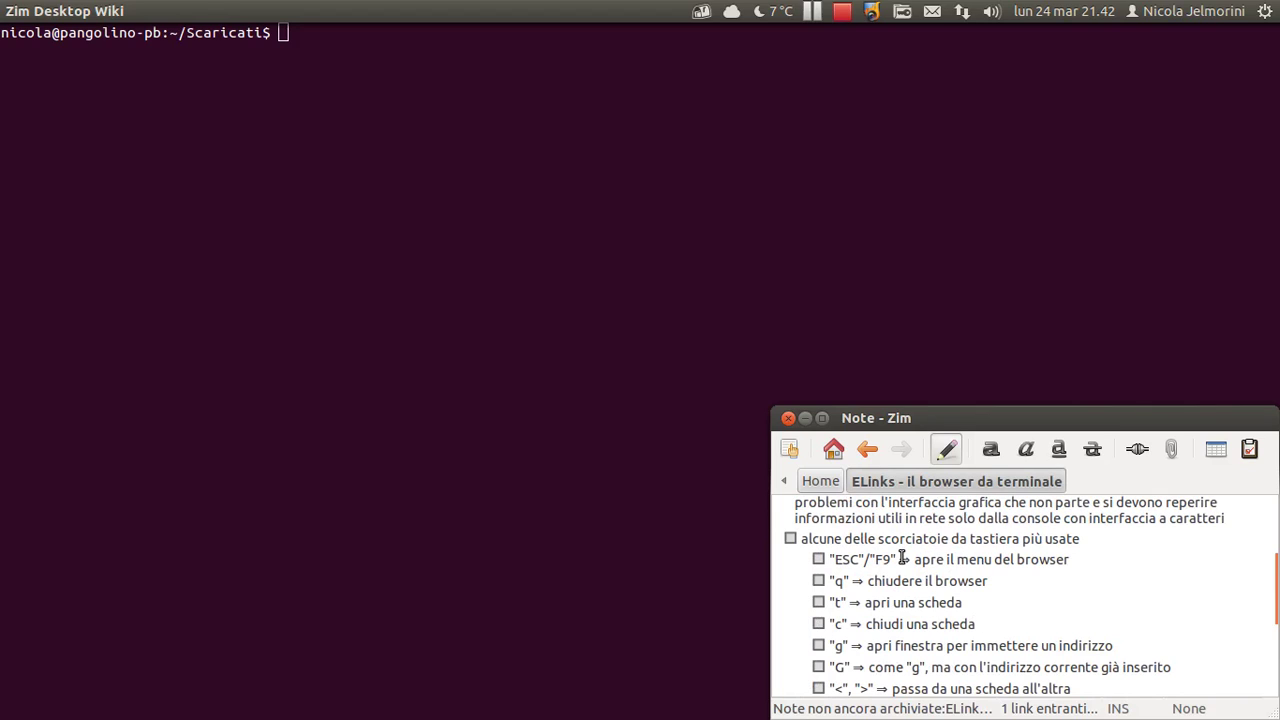
Highlight the ESC/F9 shortcut keys and their description 'apre il menu del browser'.
left_click(834, 560)
left_click_drag(834, 560, 903, 567)
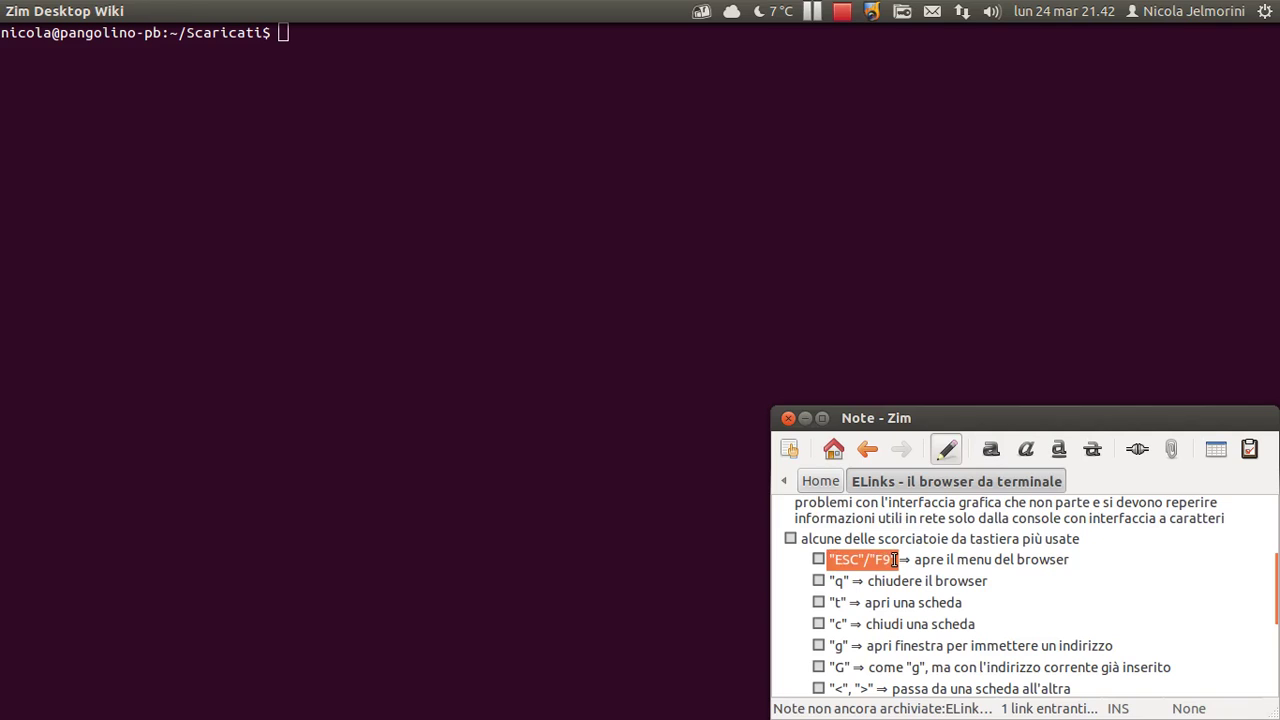
left_click(894, 560)
left_click_drag(1090, 560, 914, 562)
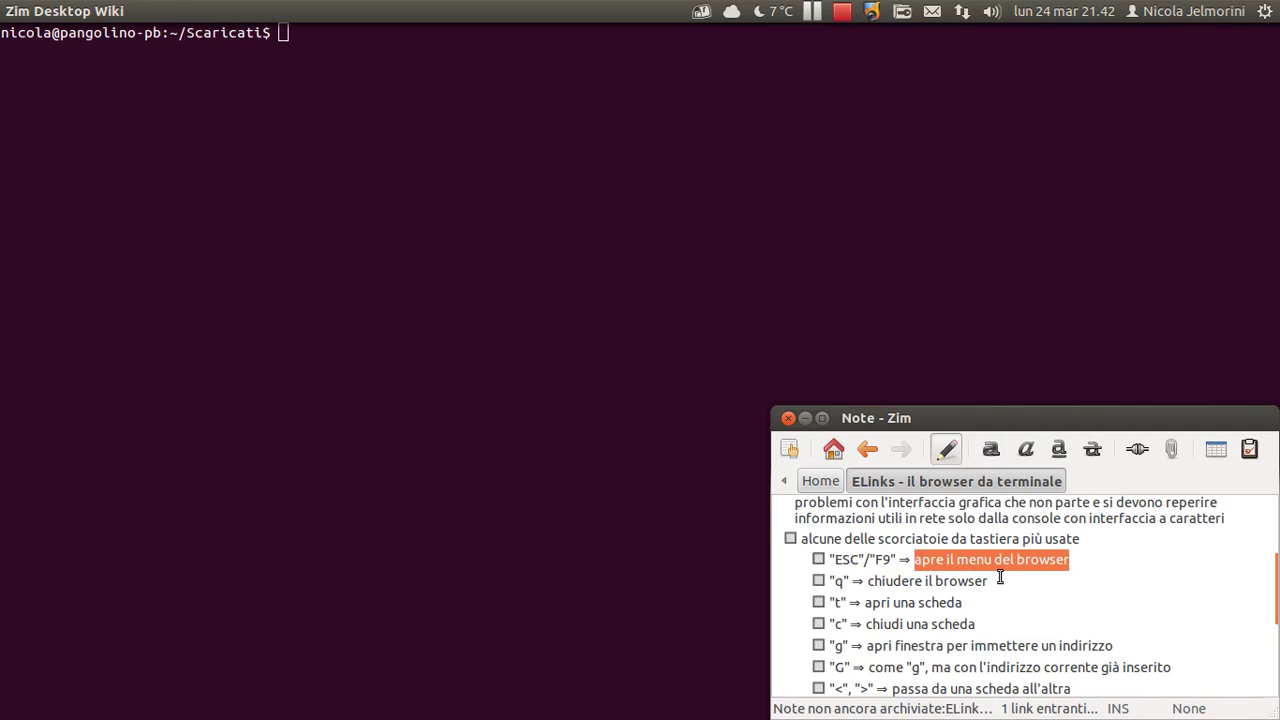
Tick the 'alcune delle scorciatoie da tastiera più usate' checklist item.
scroll(999, 577, "down", 1)
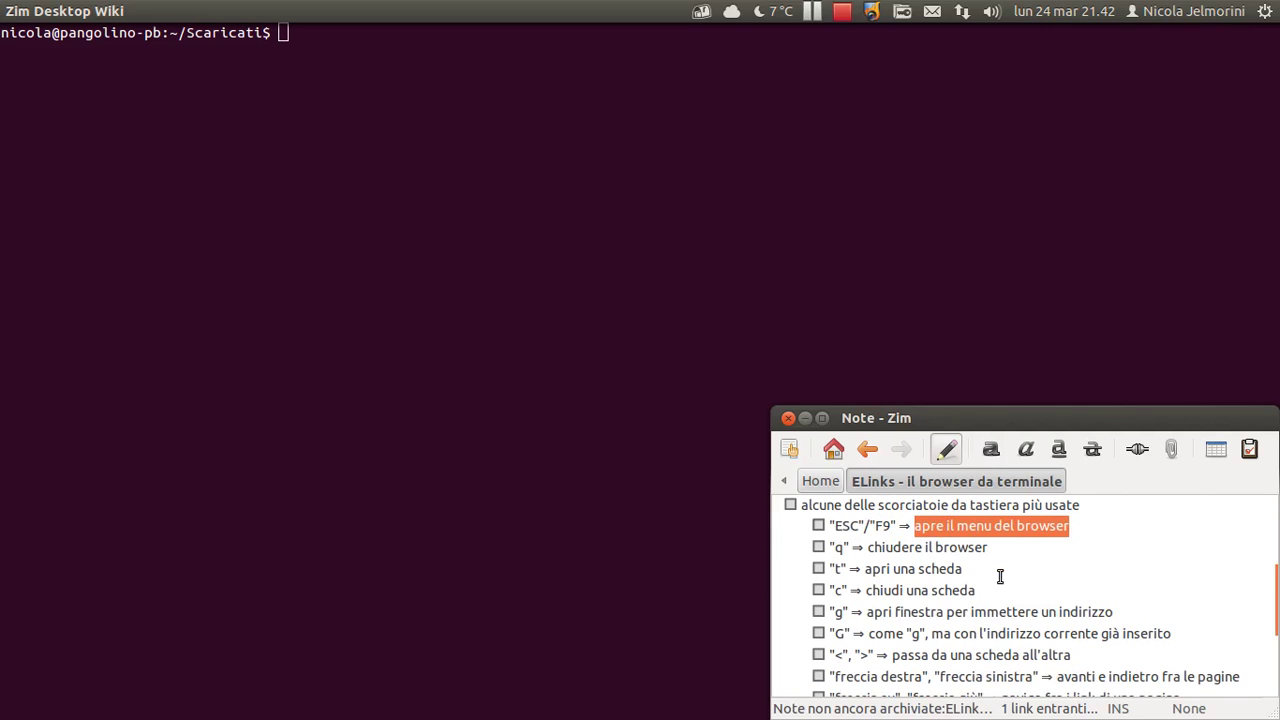
scroll(999, 577, "down", 1)
scroll(999, 577, "down", 1)
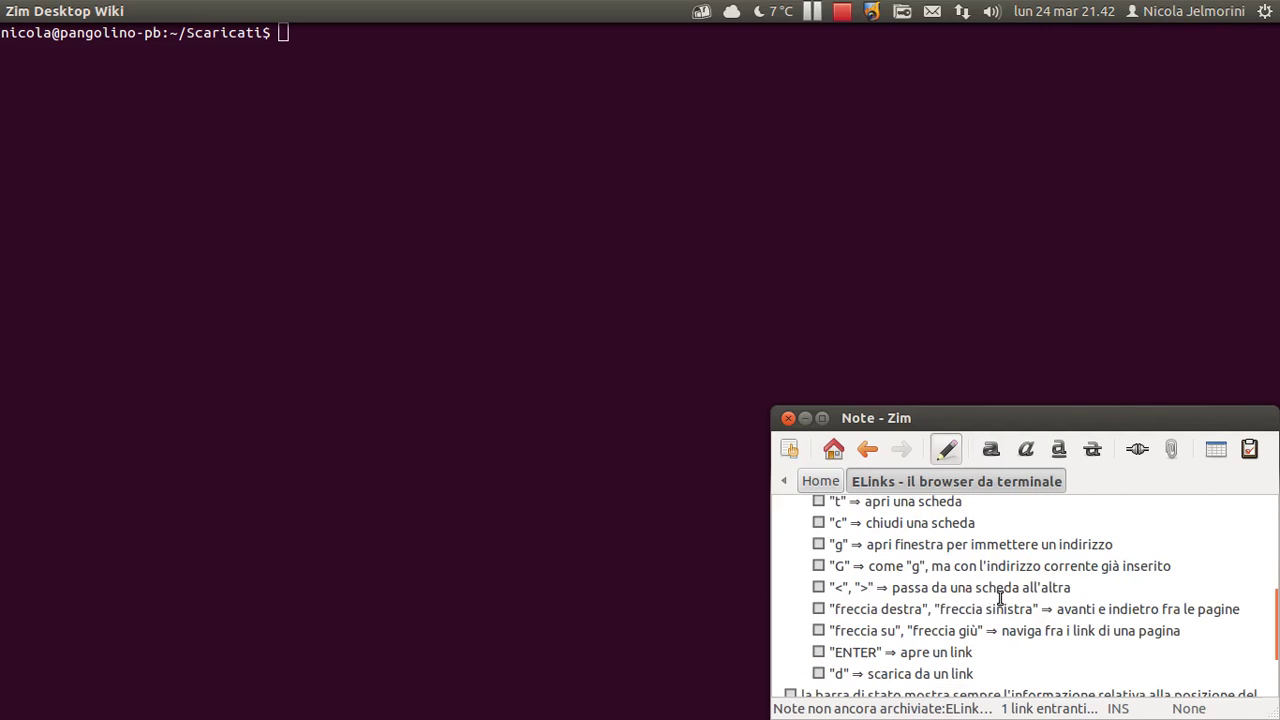
scroll(913, 617, "up", 1)
scroll(913, 617, "up", 2)
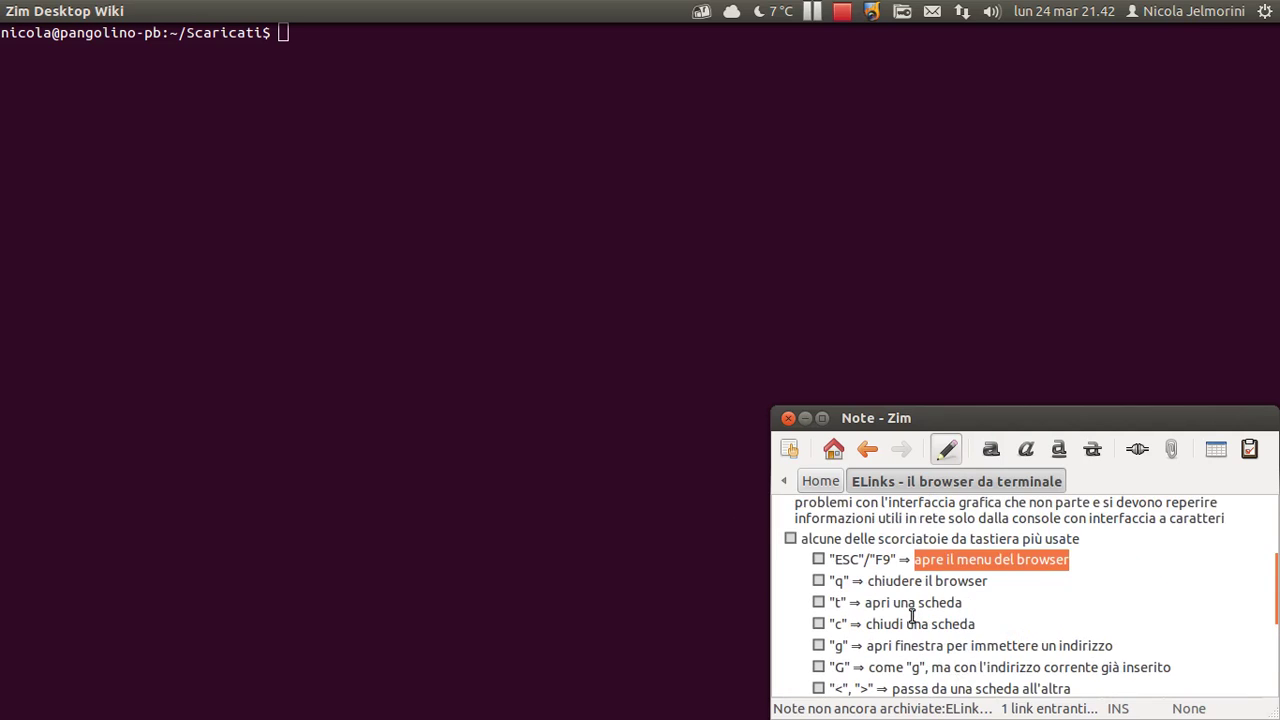
scroll(1045, 579, "down", 1)
scroll(1040, 579, "up", 1)
left_click(790, 539)
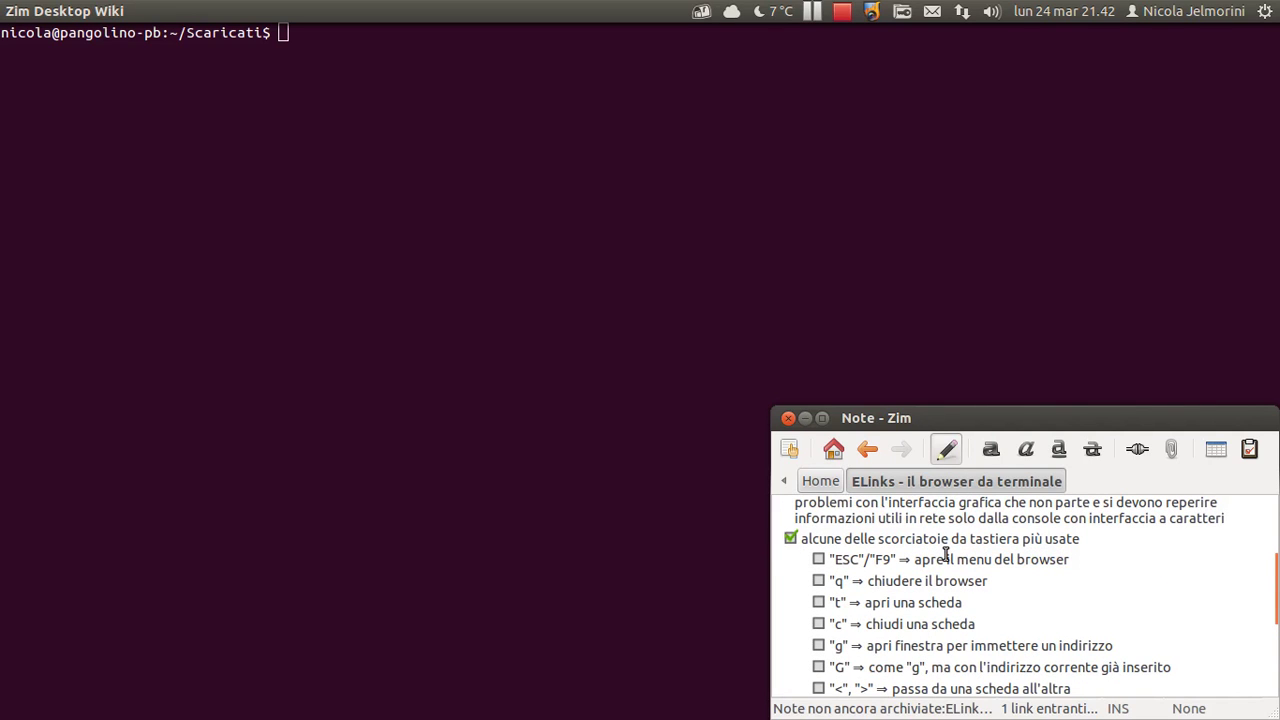
scroll(945, 555, "down", 1)
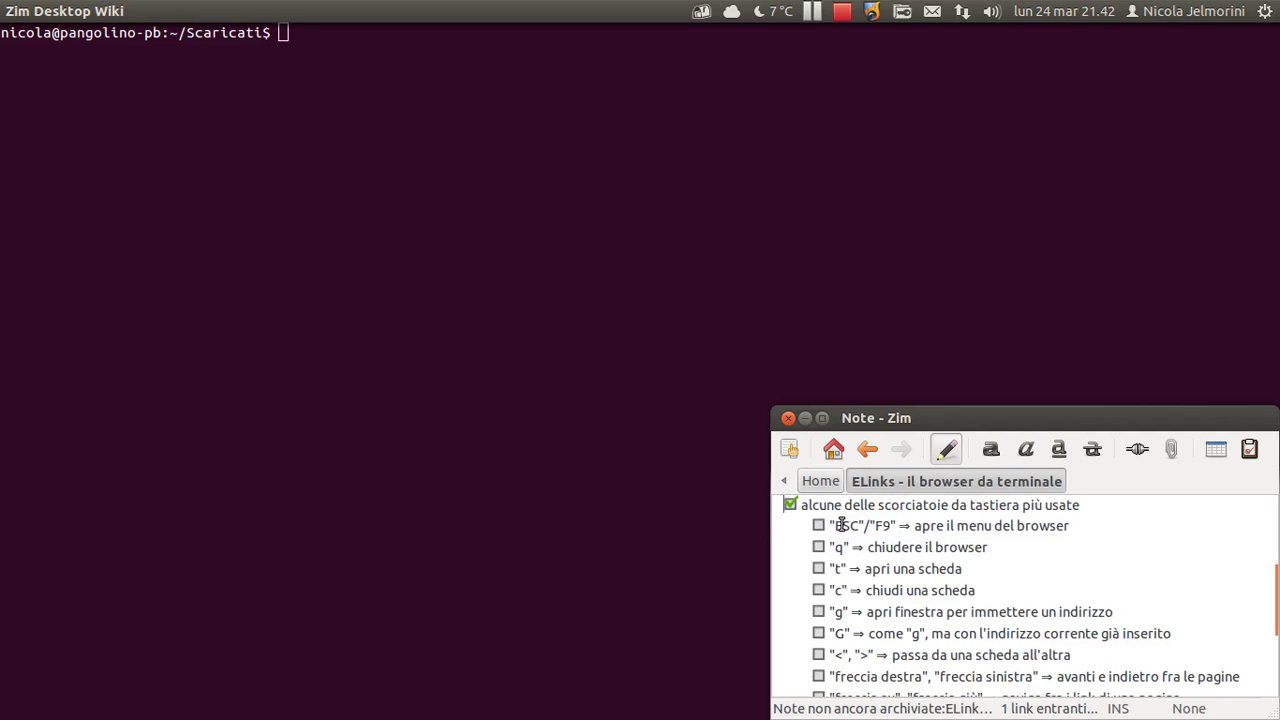
left_click(971, 525)
scroll(1050, 548, "up", 2)
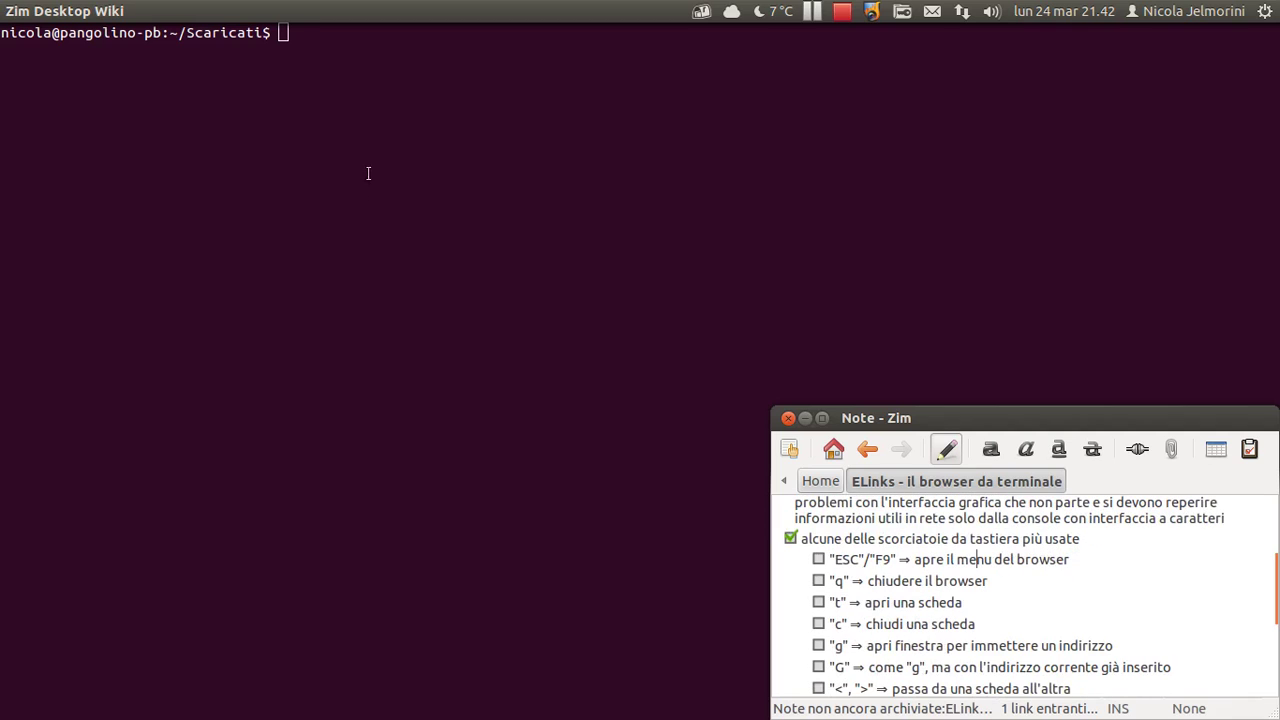
Run the elinks command in the terminal from the Scaricati folder.
left_click(381, 61)
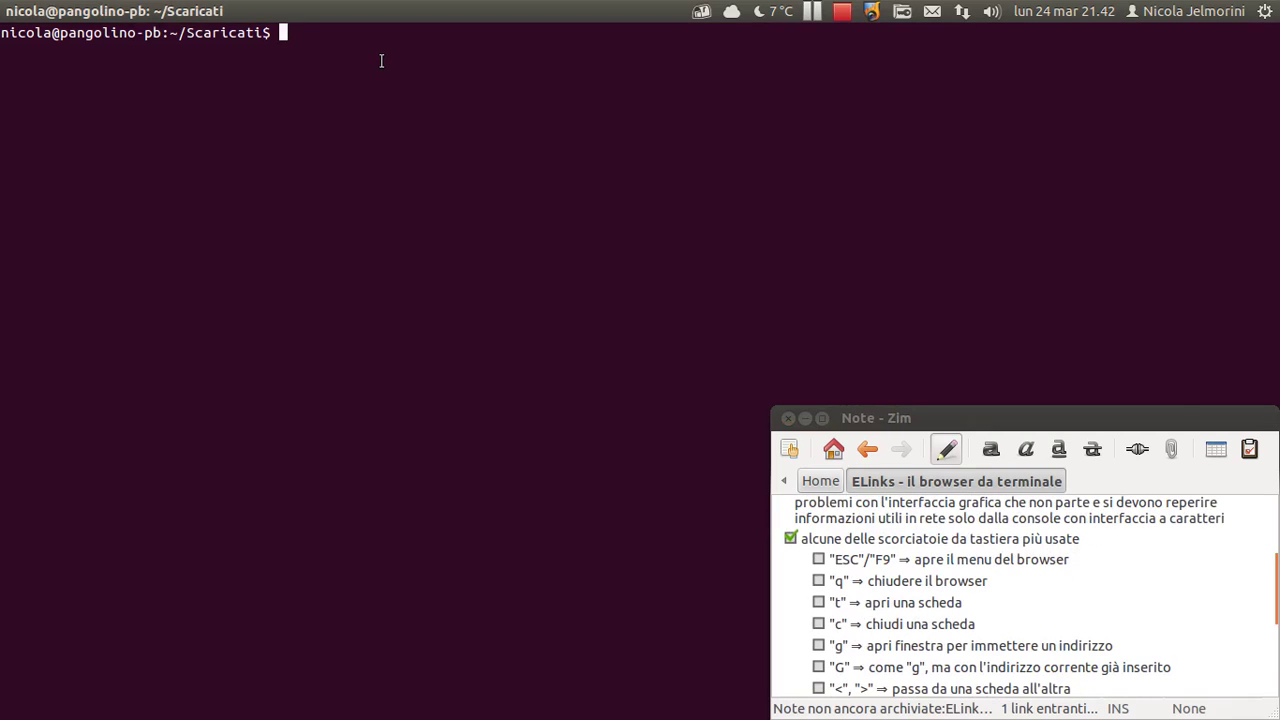
type("el")
type("inks")
key("Return")
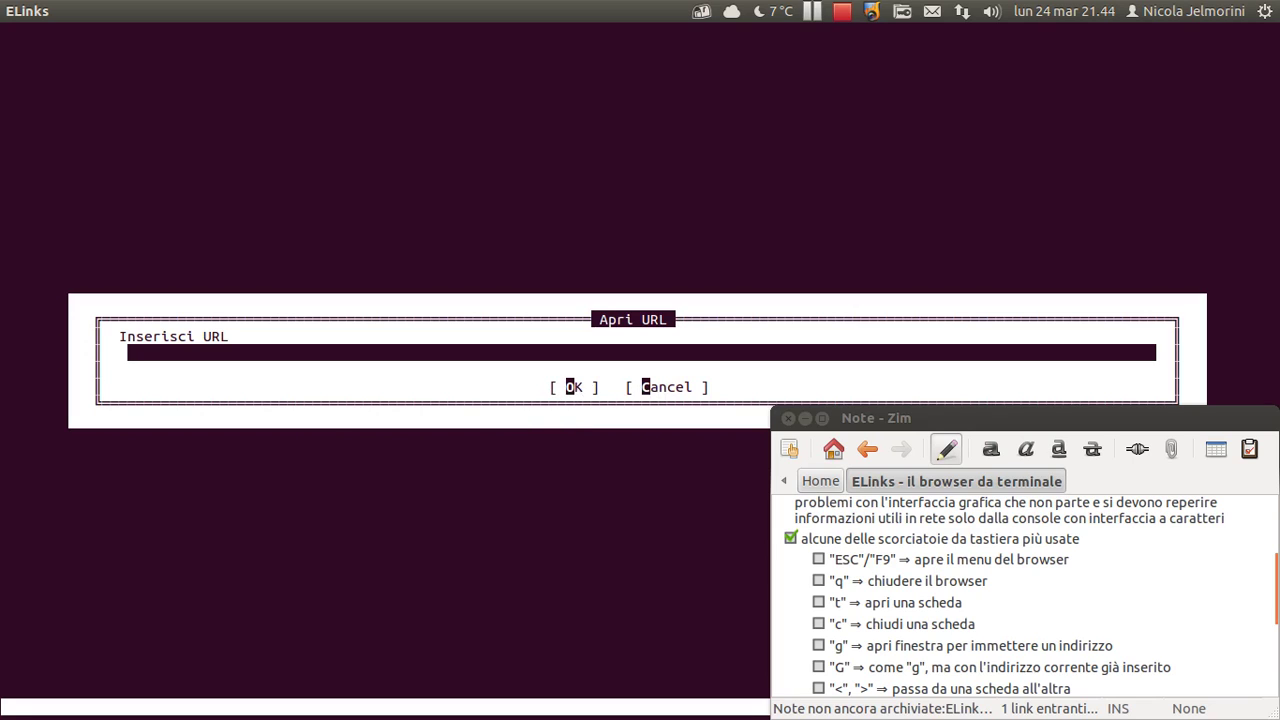
Cycle focus through the Apri URL dialog's address field, OK and Cancel, then switch windows.
key("Tab")
key("Tab")
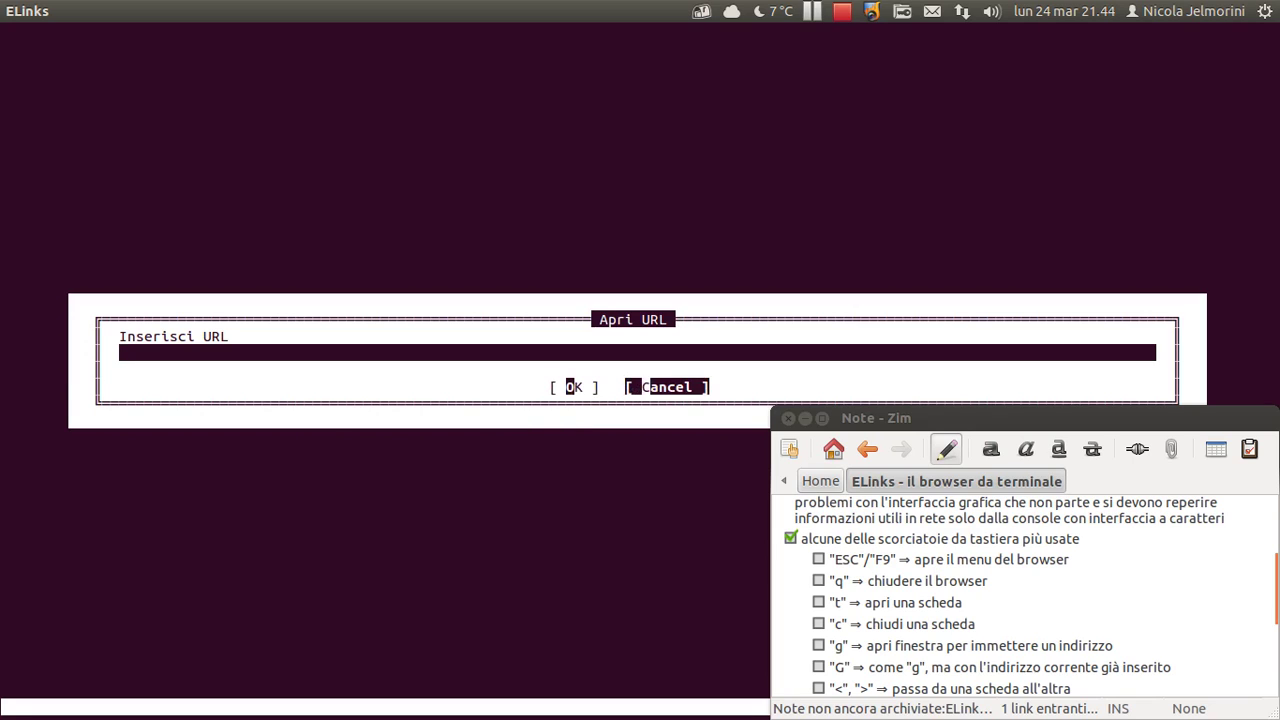
key("Tab")
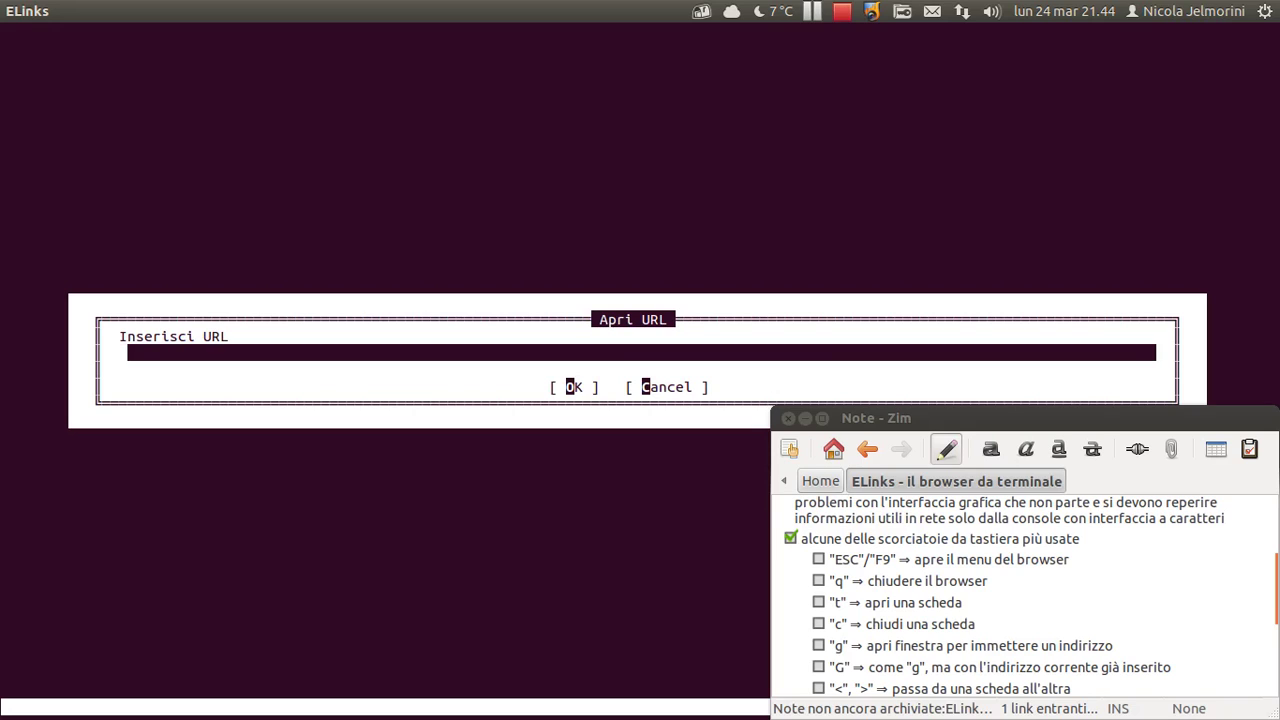
key("Tab")
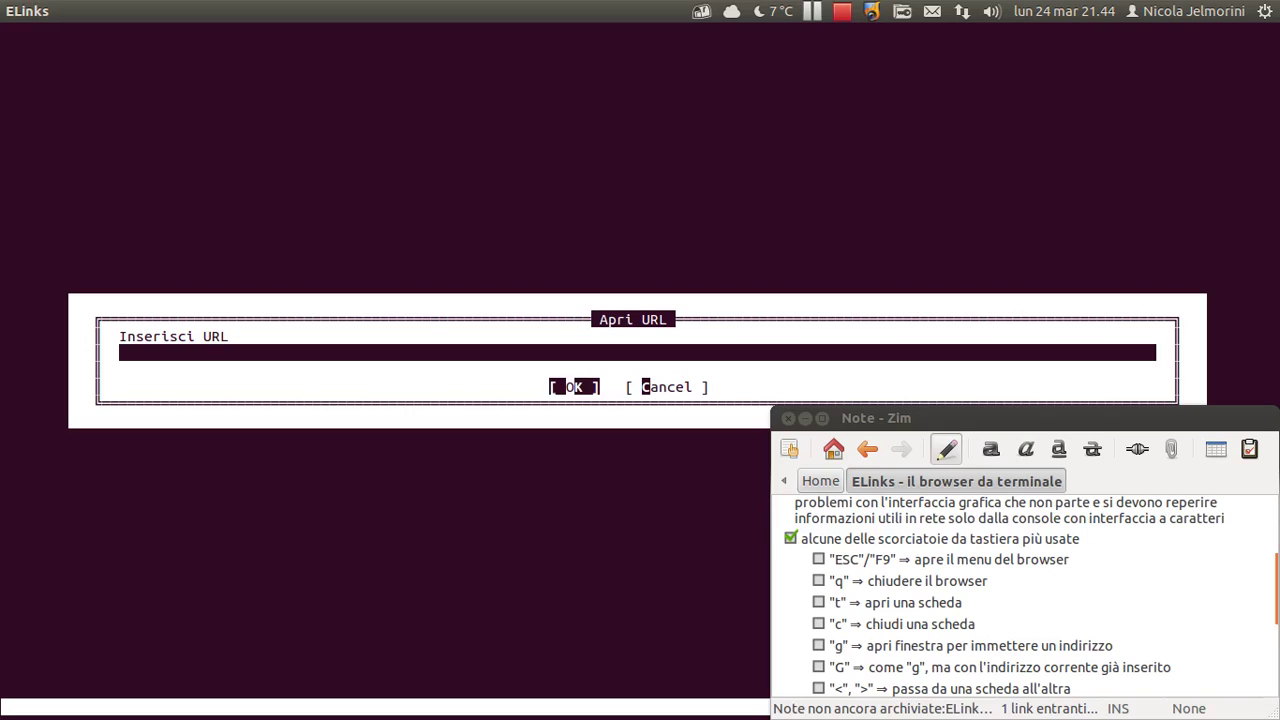
key("Tab")
key("Tab")
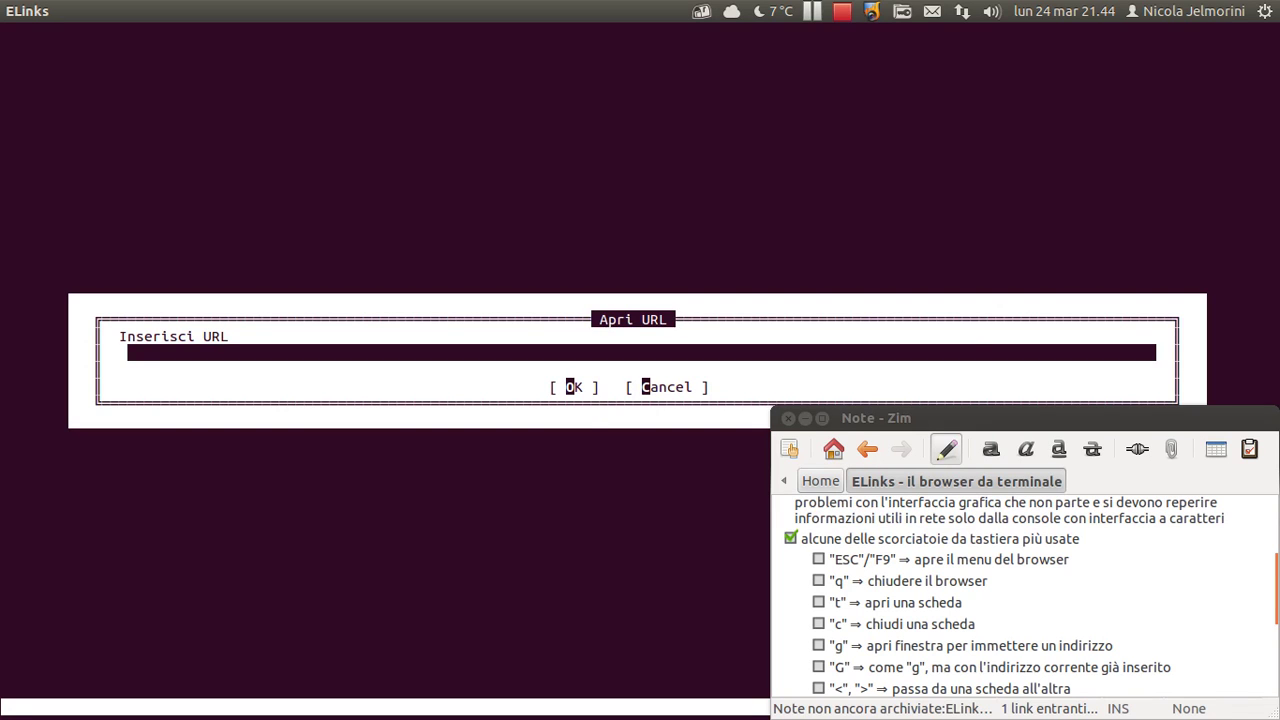
scroll(884, 525, "down", 1)
scroll(884, 525, "up", 1)
key("alt+Tab")
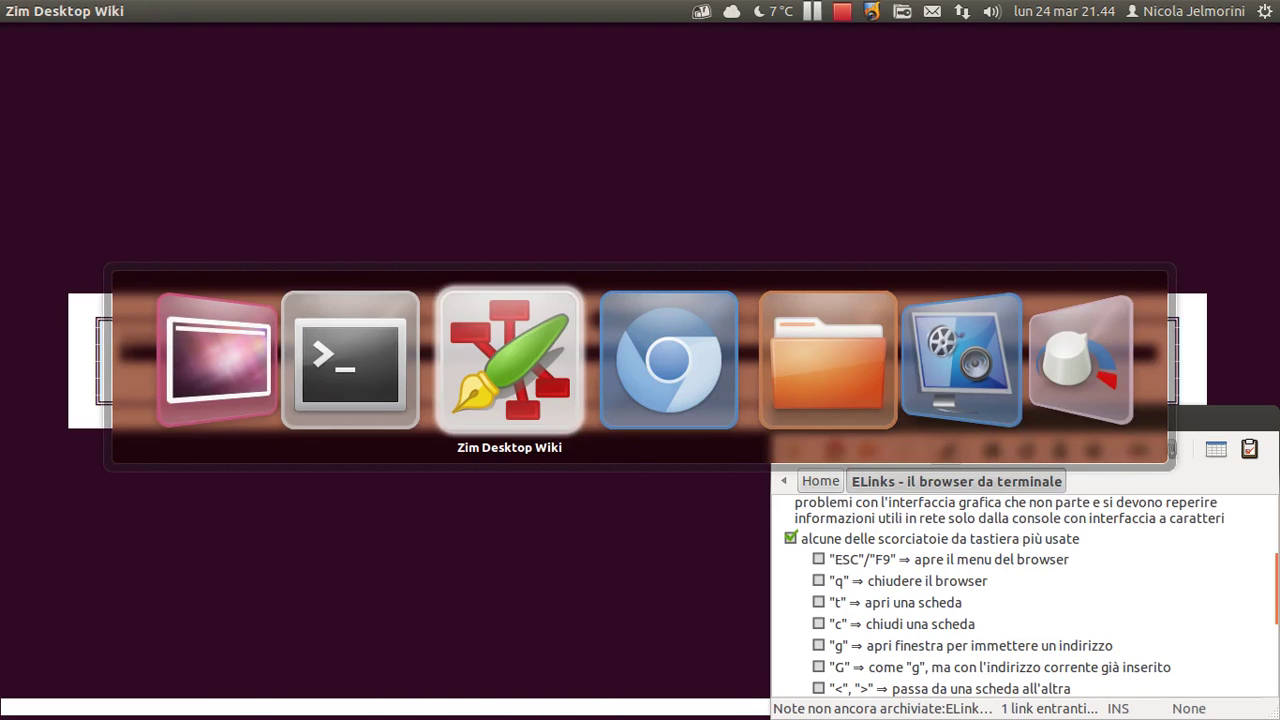
Copy the address chiedi.ubuntu-it.org from Chromium's address bar and return to ELinks.
key("alt+Tab")
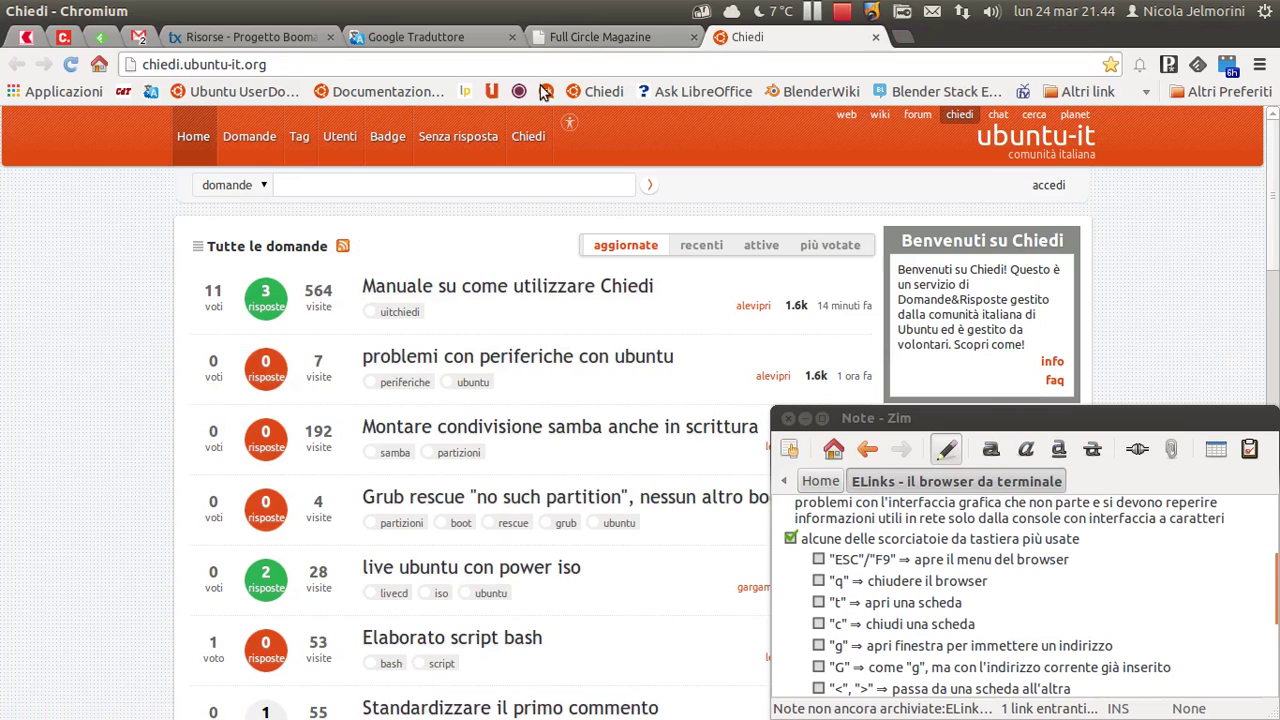
left_click_drag(268, 65, 133, 73)
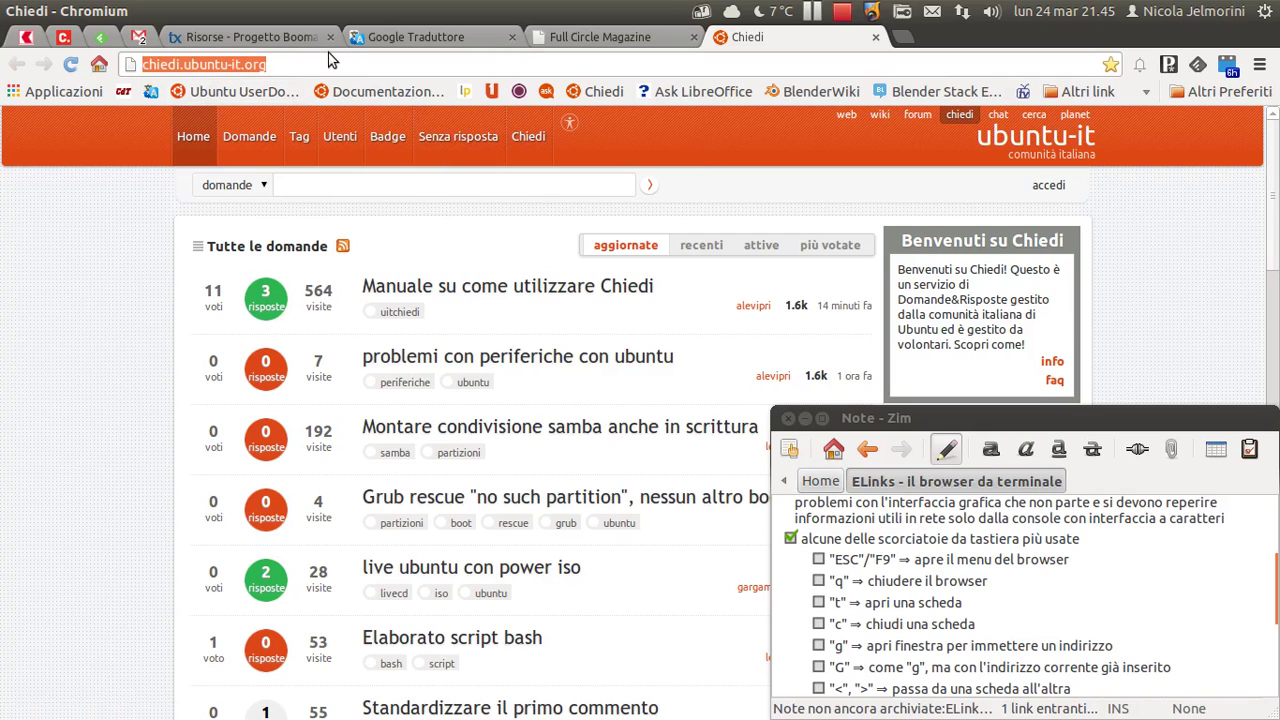
left_click(115, 303)
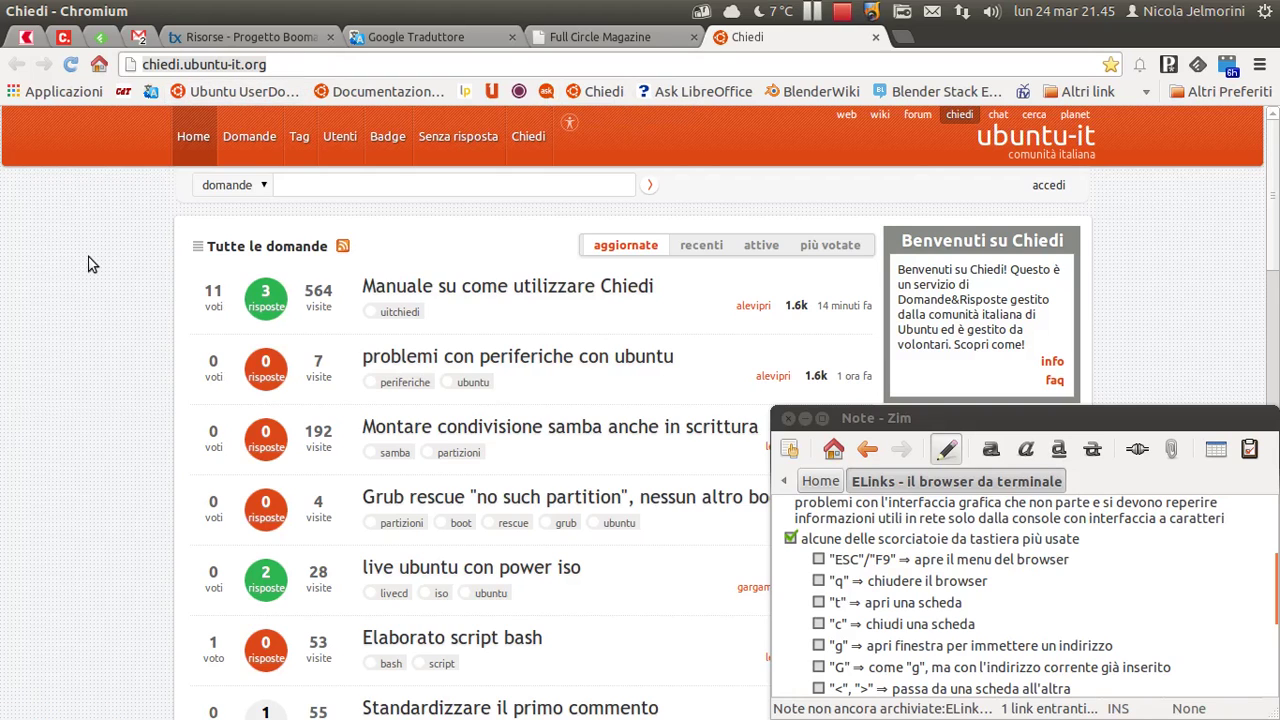
key("alt+Tab")
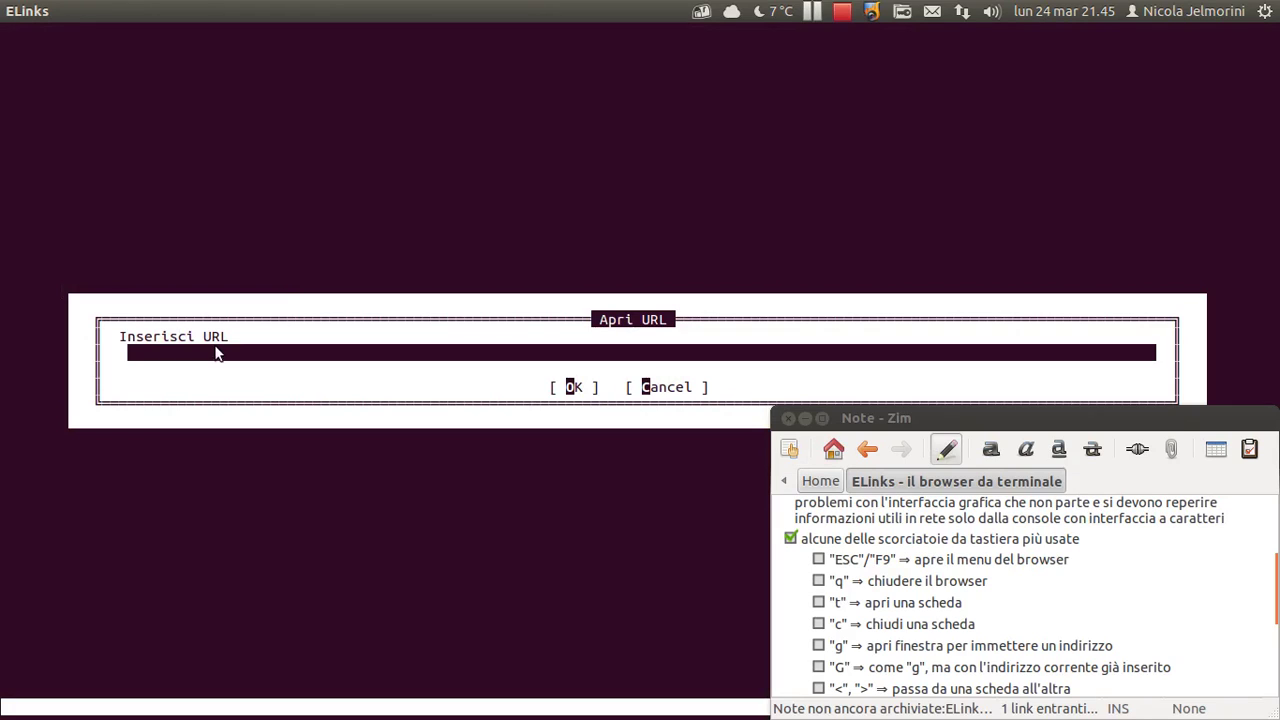
right_click(211, 357)
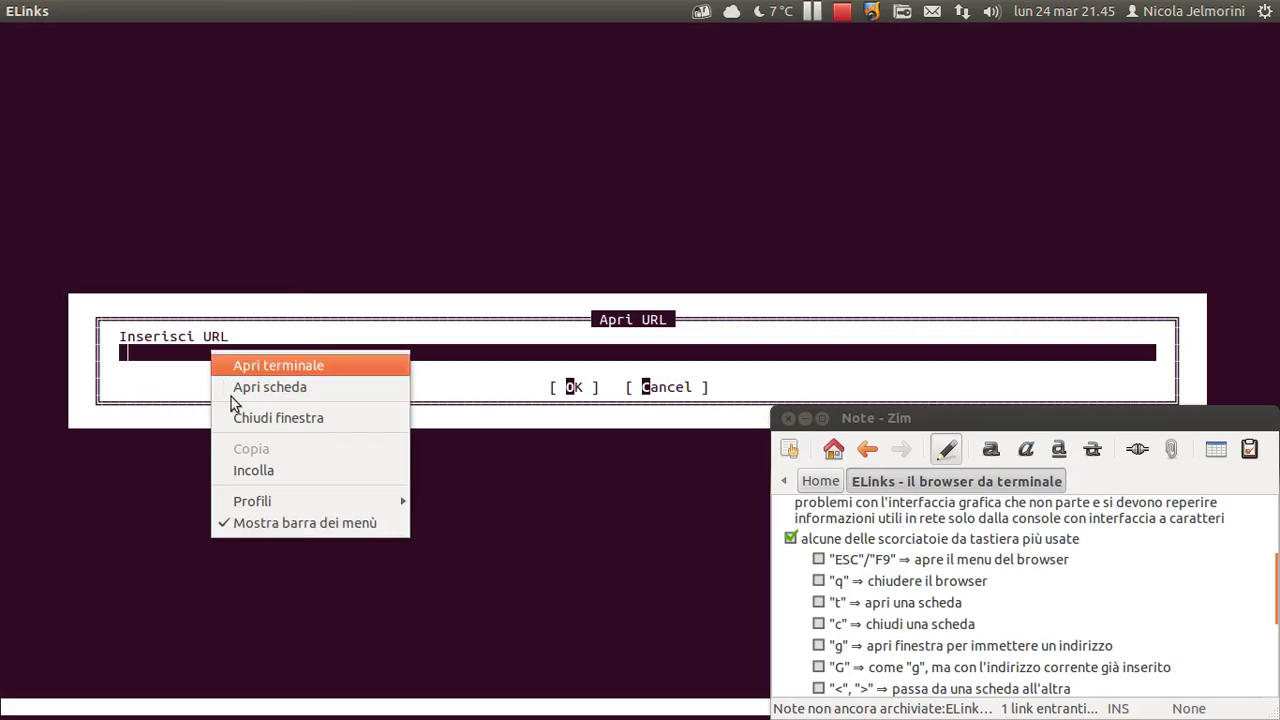
left_click(251, 470)
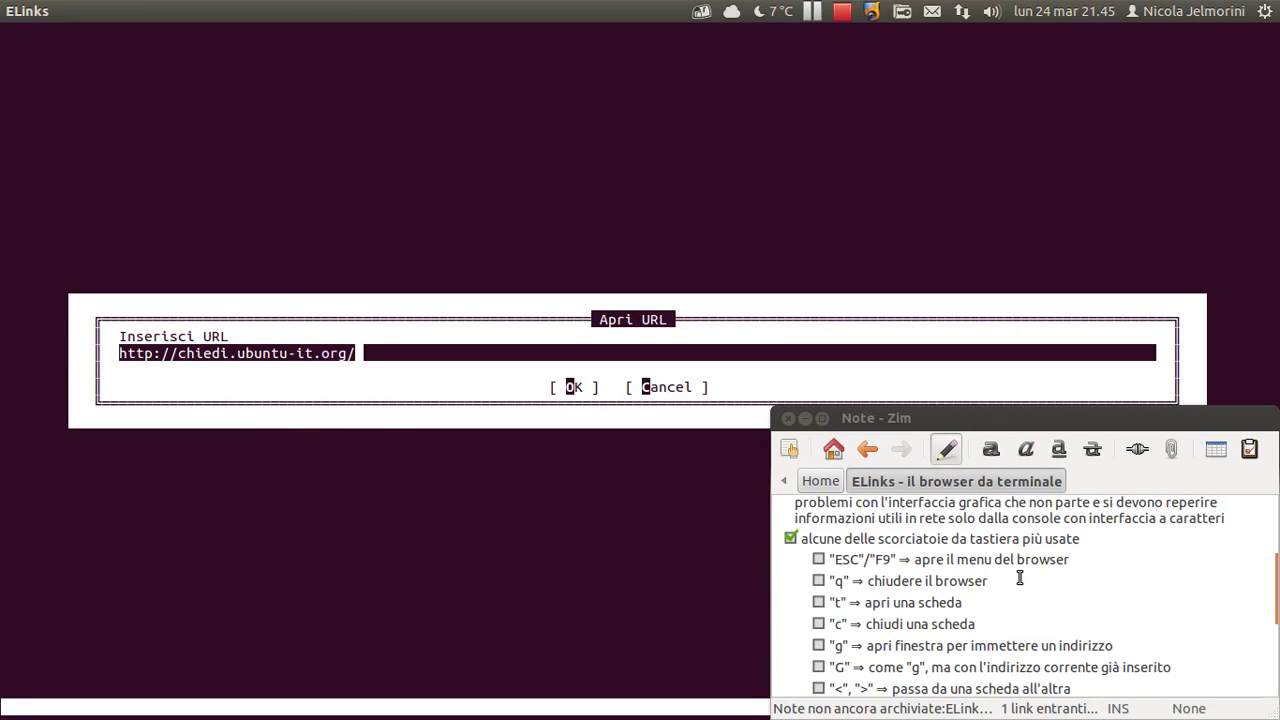
key("Left")
key("Left")
key("Left")
key("Left")
key("Left")
key("Left")
key("Left")
key("Left")
key("Left")
key("Left")
key("Left")
key("Left")
key("Right")
key("Left")
key("Delete")
key("Delete")
key("Delete")
key("Delete")
key("Delete")
key("Delete")
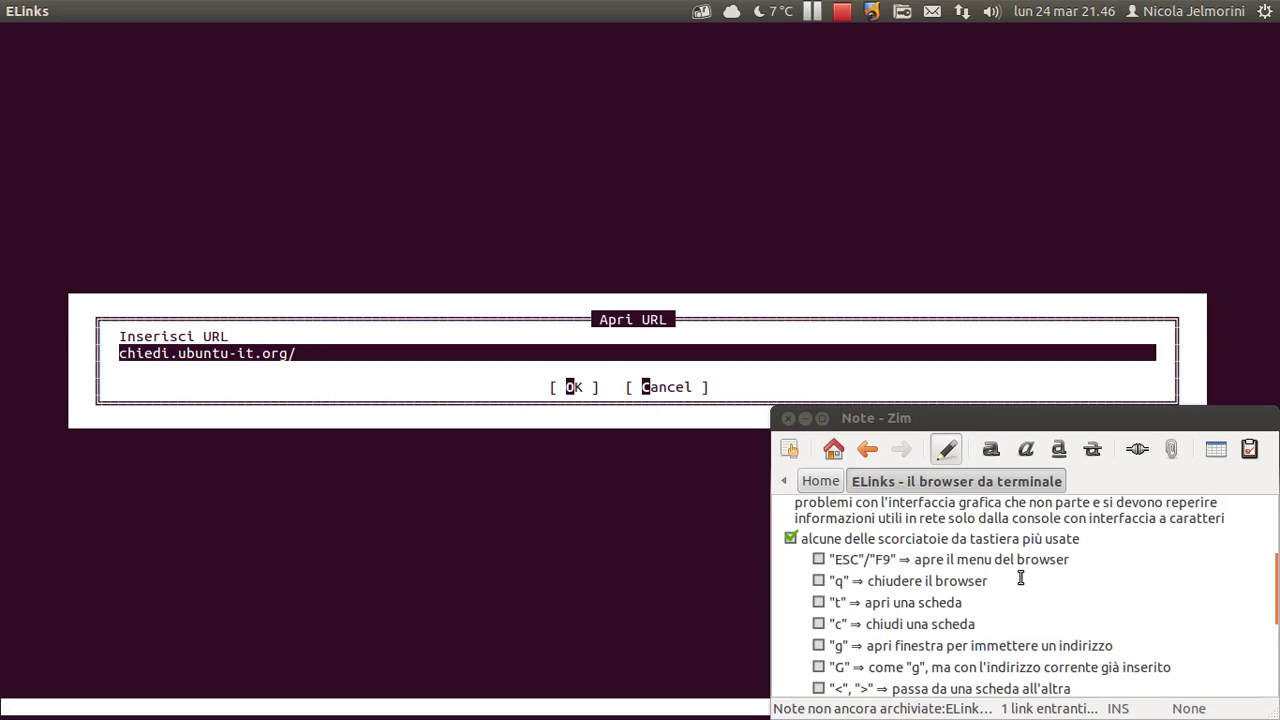
key("Tab")
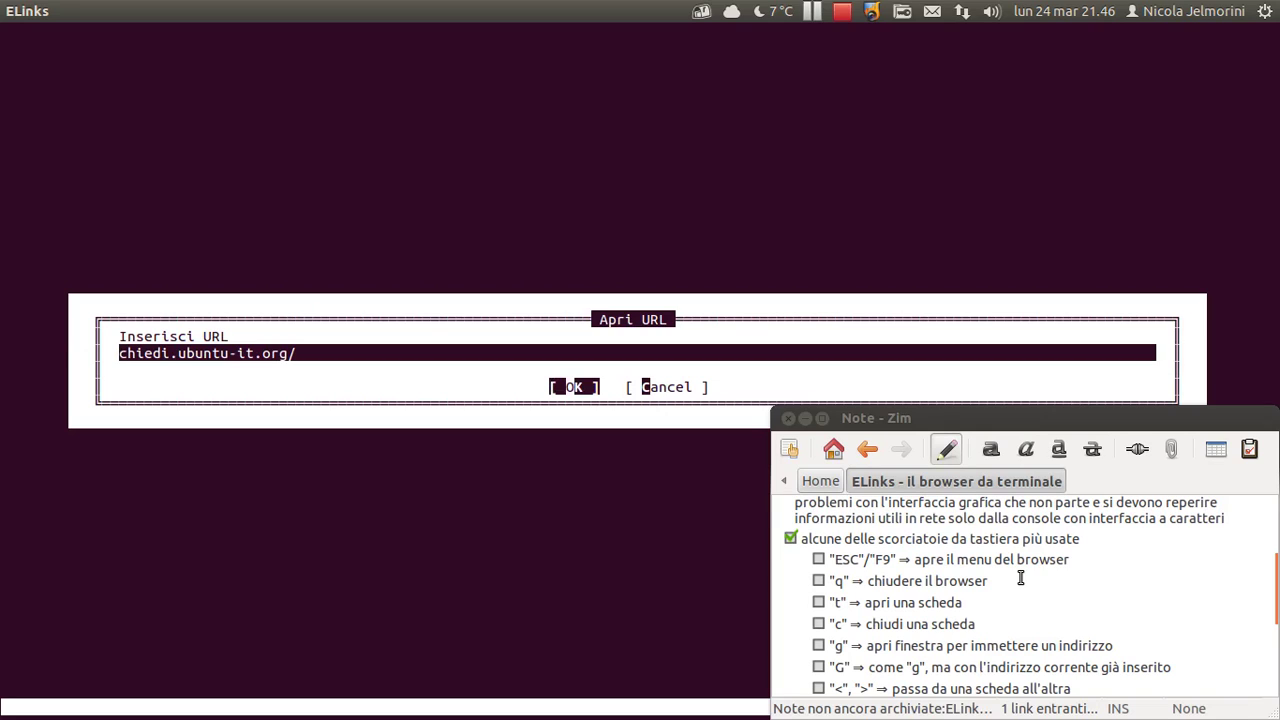
key("Return")
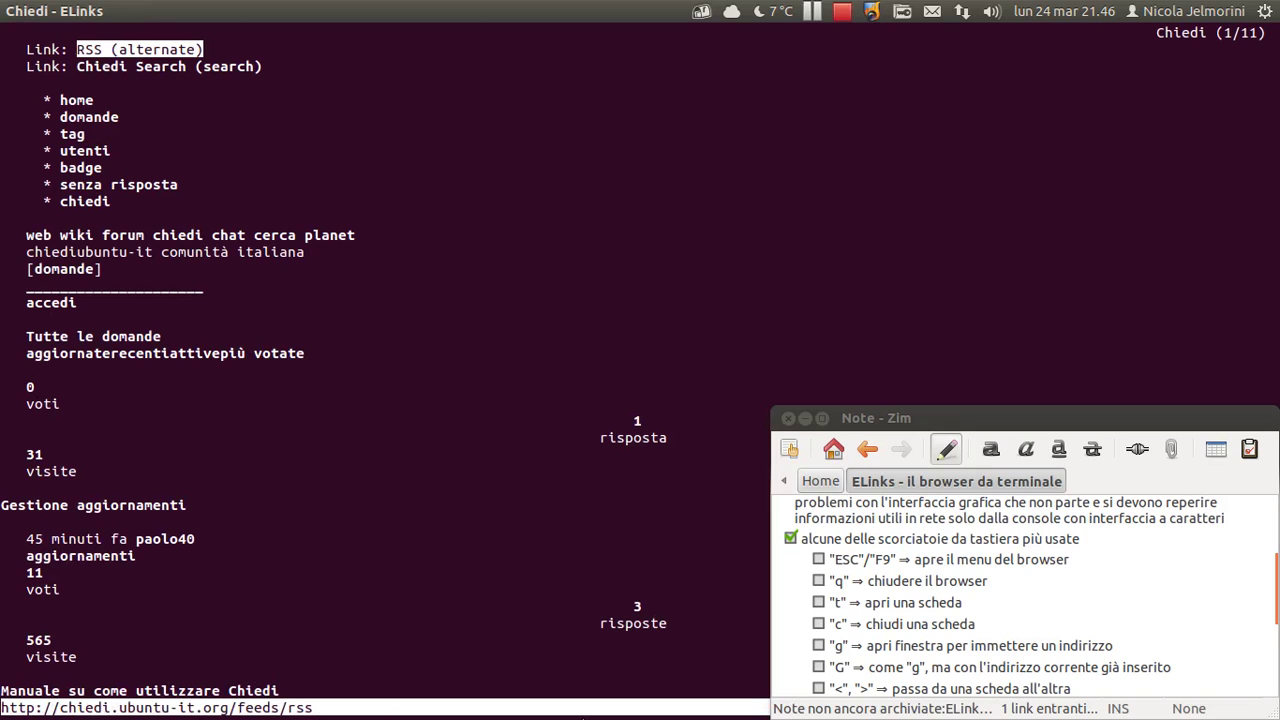
Raise the Zim window slightly and move ELinks' link focus down to home, then up to Chiedi Search and RSS.
left_click_drag(922, 424, 916, 395)
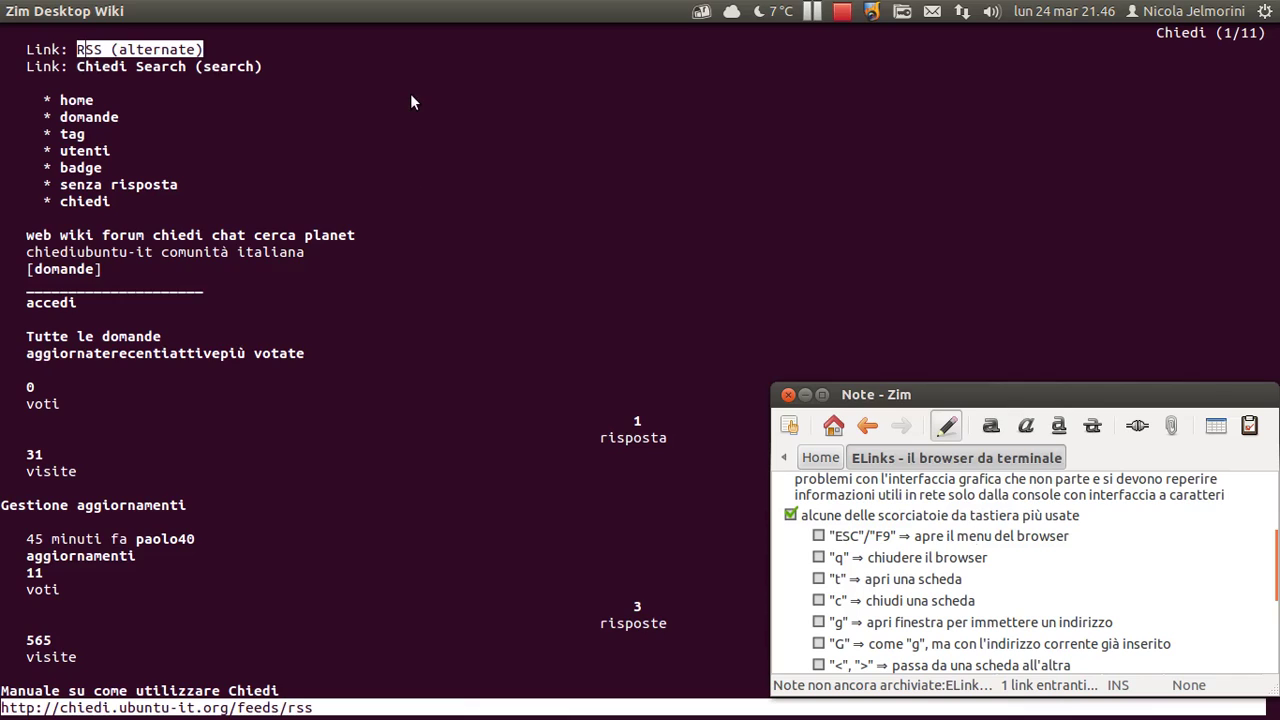
key("Down")
key("Down")
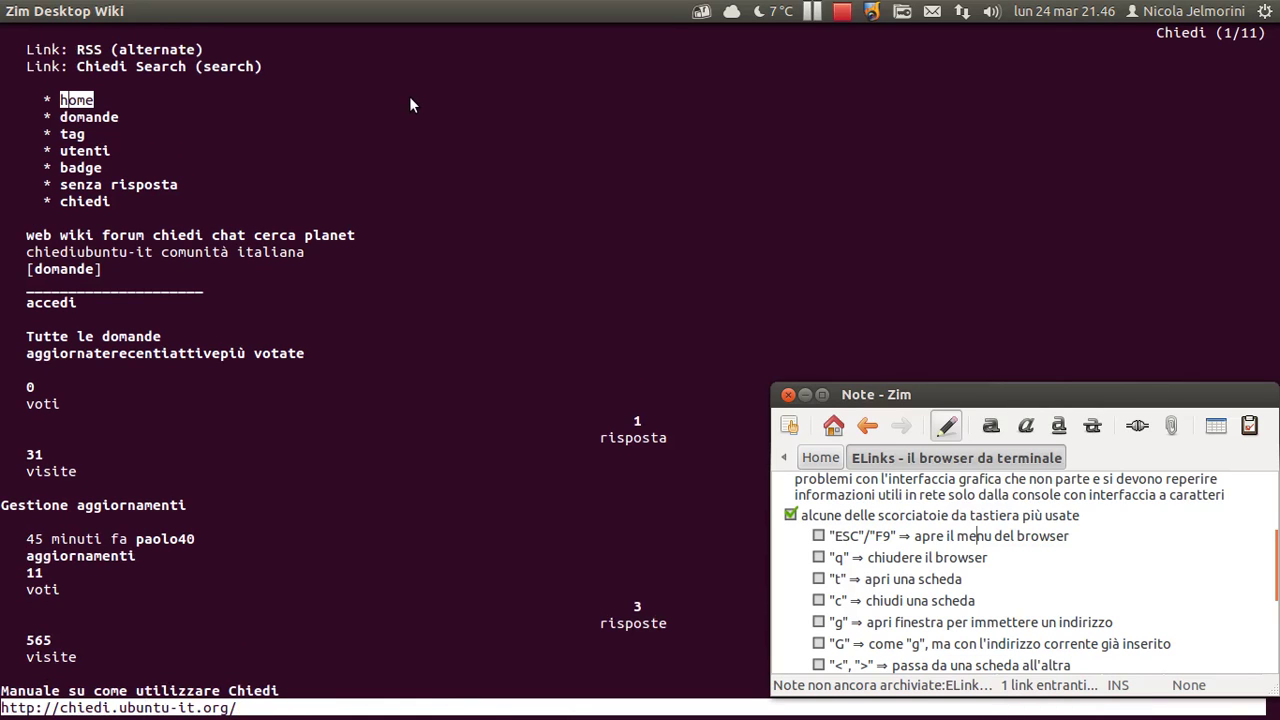
key("Down")
left_click(269, 92)
key("Up")
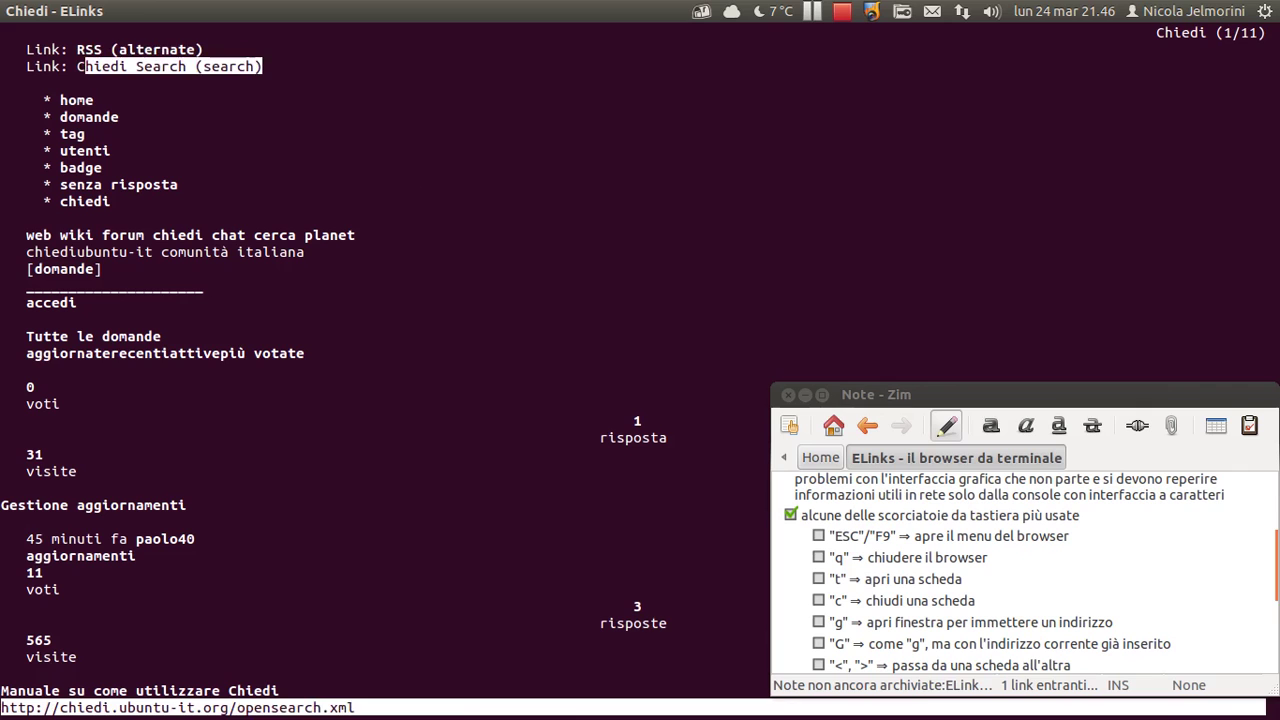
key("Up")
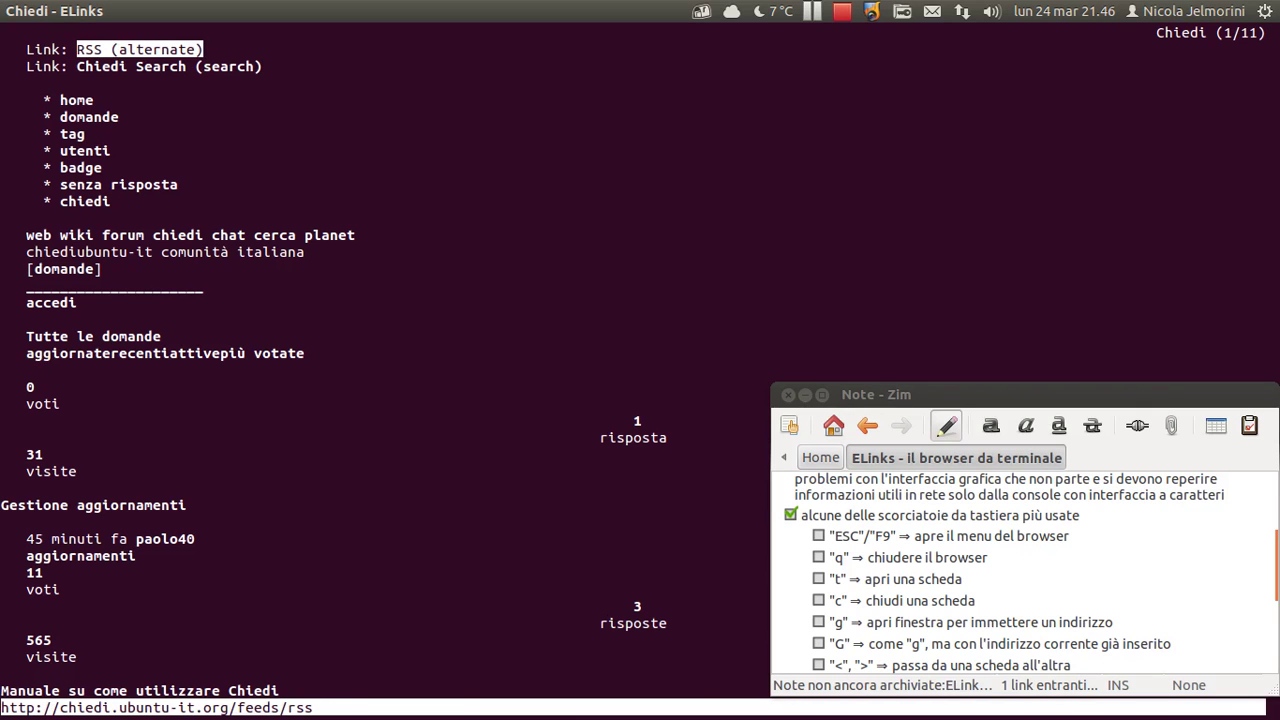
key("alt+Tab")
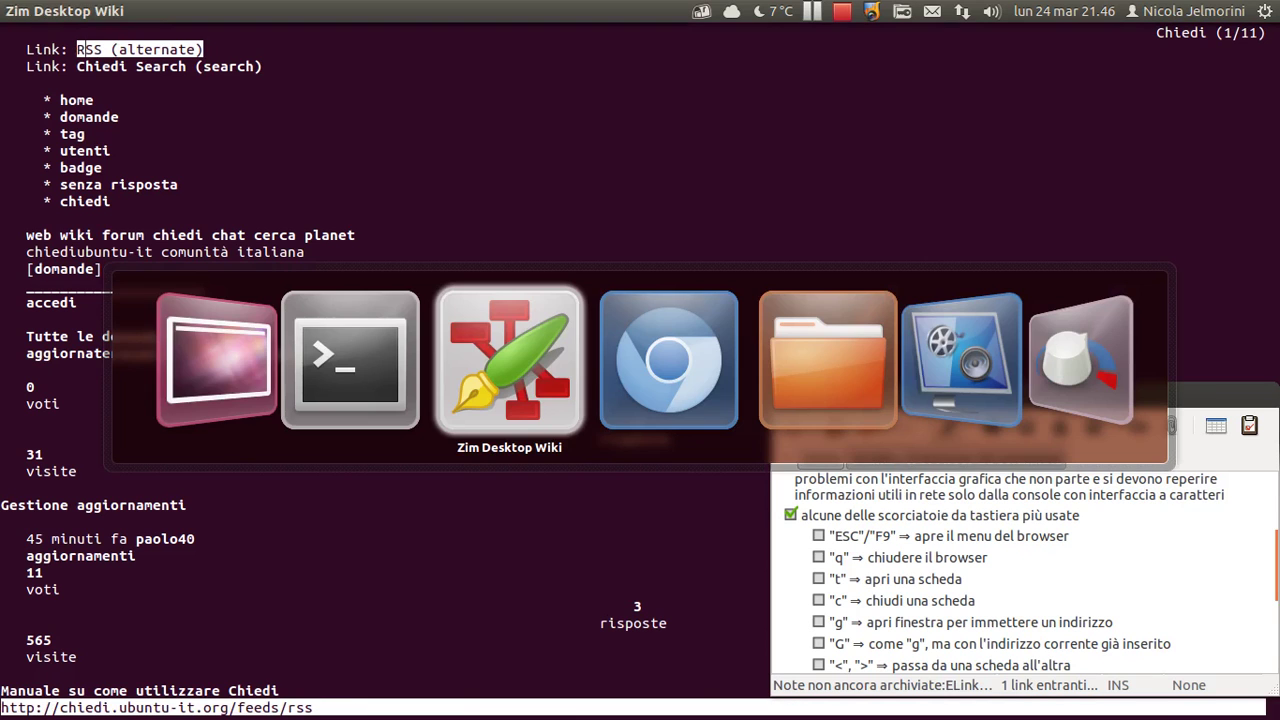
key("alt+Tab")
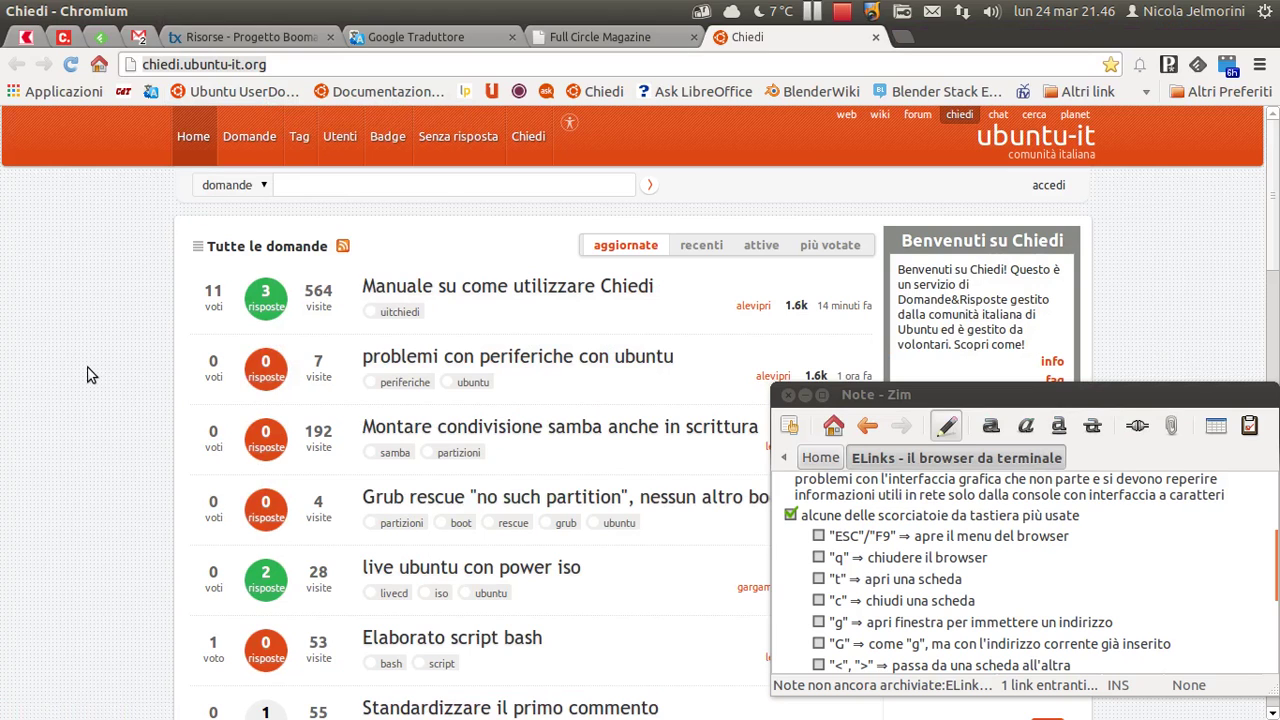
key("alt+Tab")
key("alt+Tab")
key("alt+Tab")
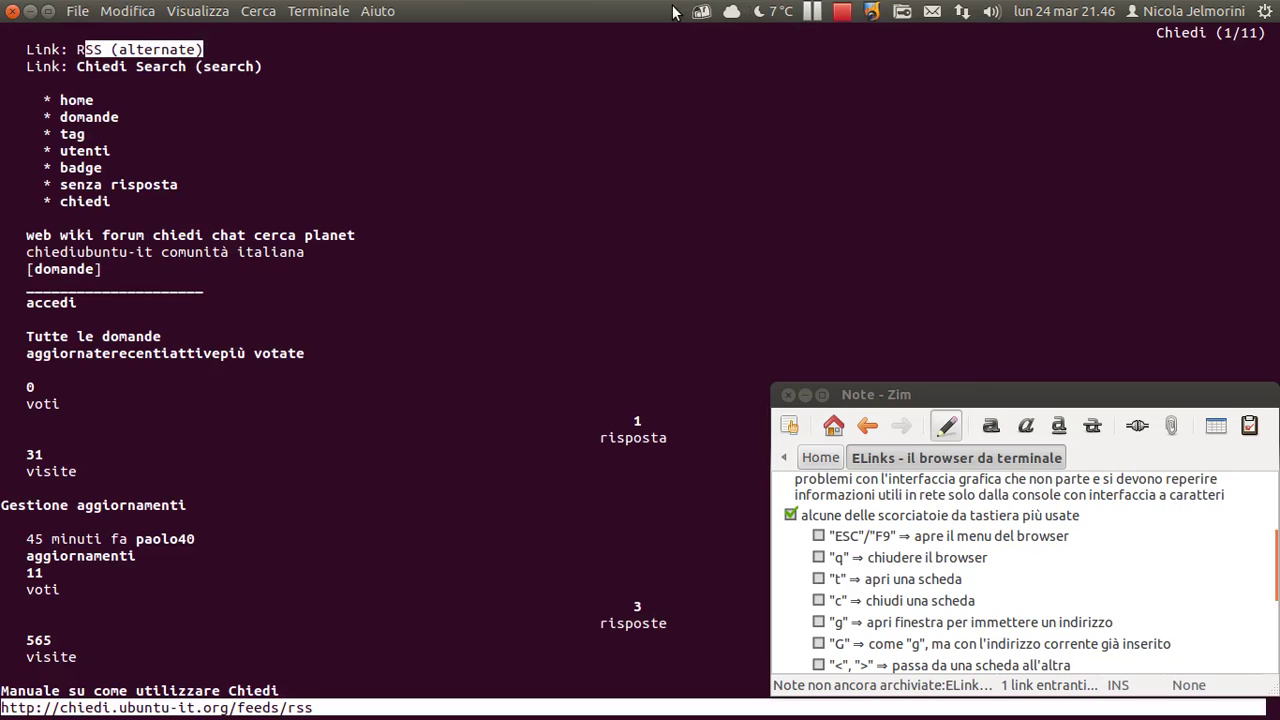
Minimize Zim and place a widened ELinks window below the top of Chromium's Chiedi page.
left_click(808, 395)
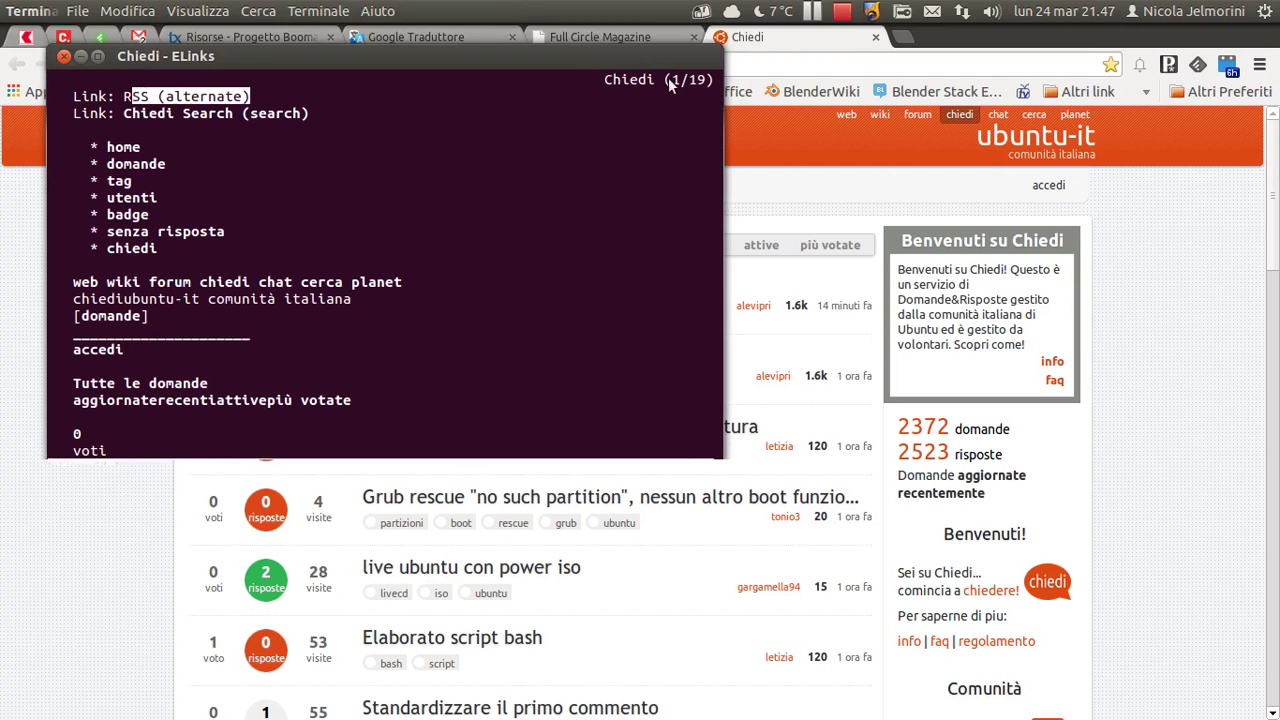
double_click(643, 6)
left_click_drag(567, 60, 517, 301)
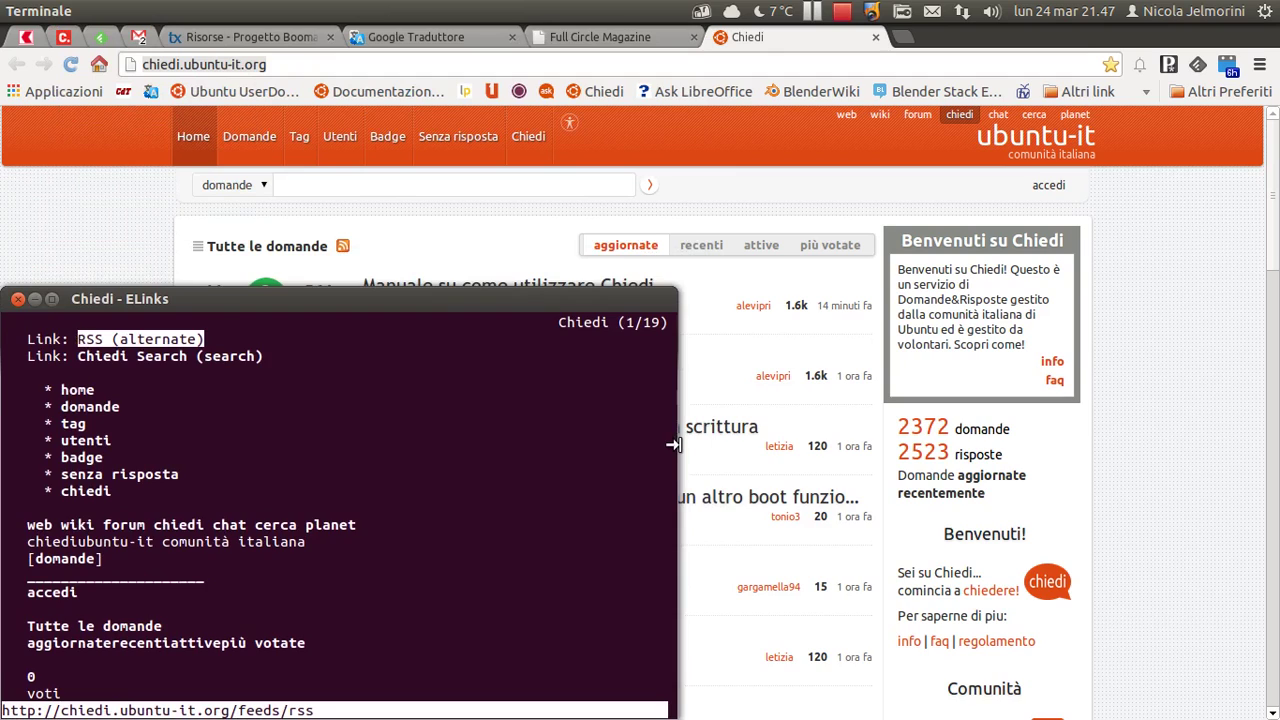
left_click_drag(675, 444, 1234, 426)
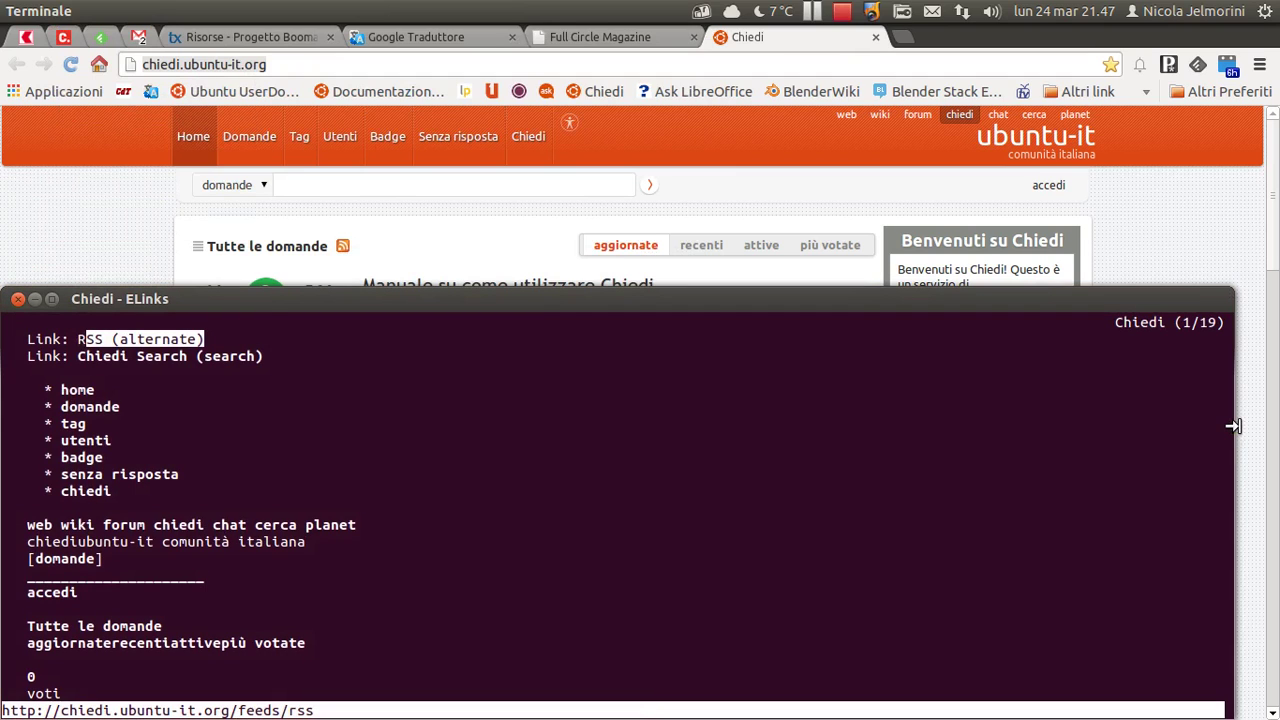
mouse_move(630, 290)
left_mouse_down()
mouse_move(634, 414)
mouse_move(669, 409)
left_mouse_up()
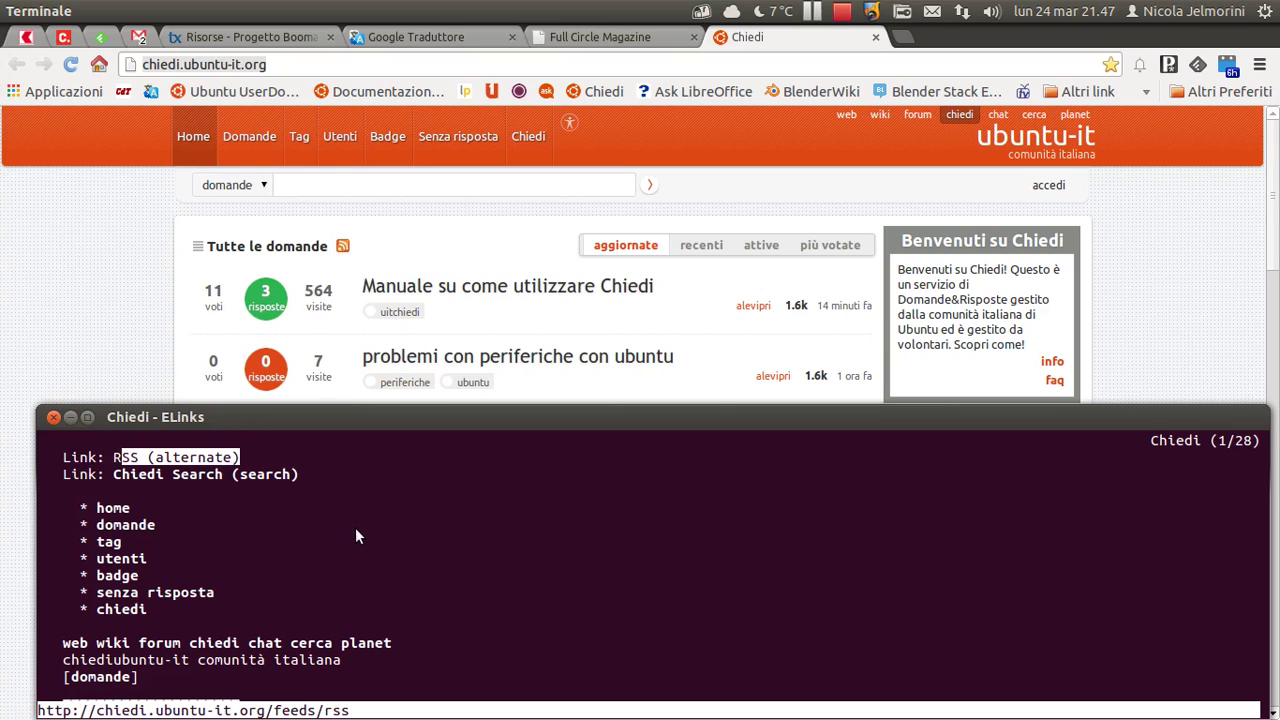
Step ELinks' focus between the RSS, Chiedi Search and home links, nudging the window up slightly.
key("Down")
key("Up")
key("Down")
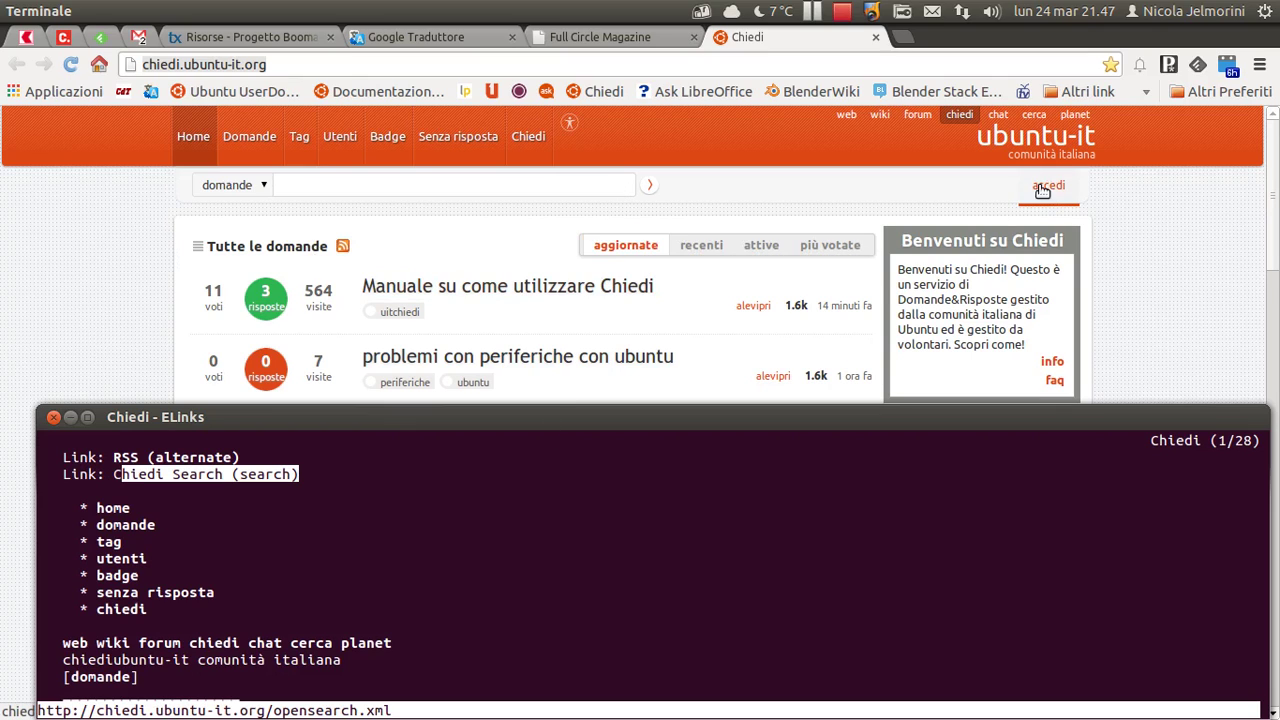
key("Down")
key("Up")
left_click_drag(730, 414, 719, 403)
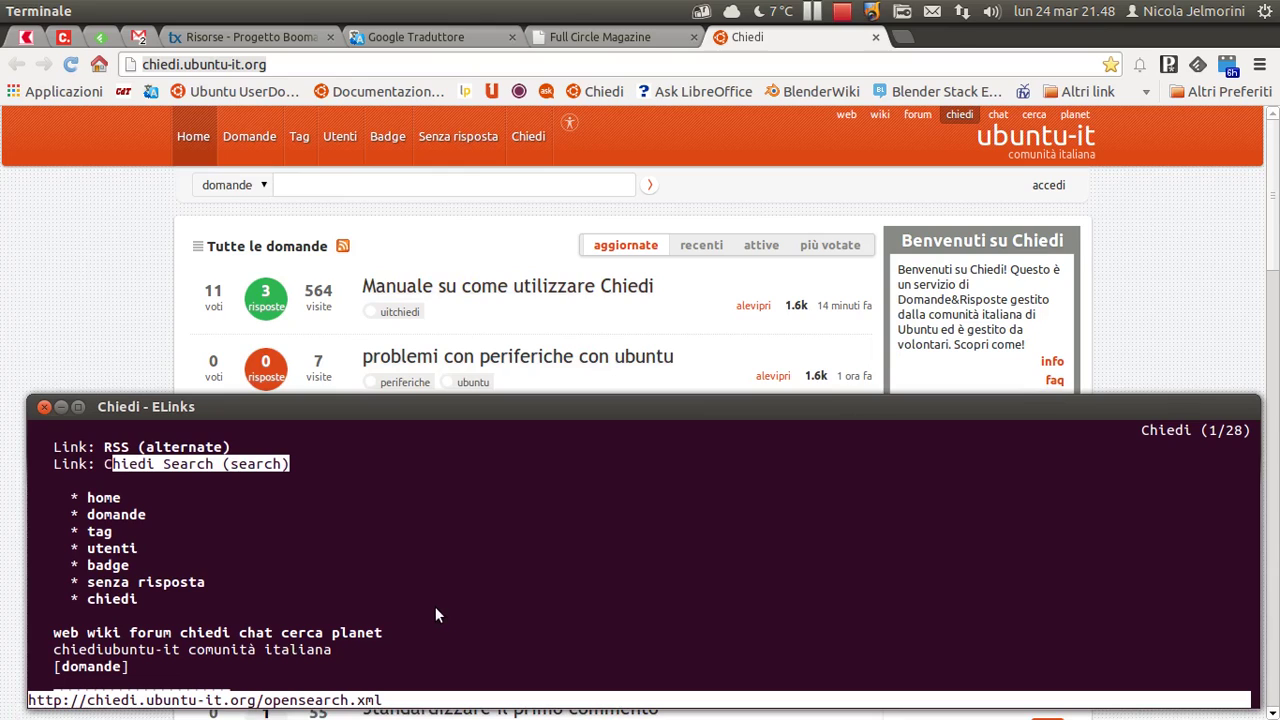
key("Down")
key("Up")
key("Up")
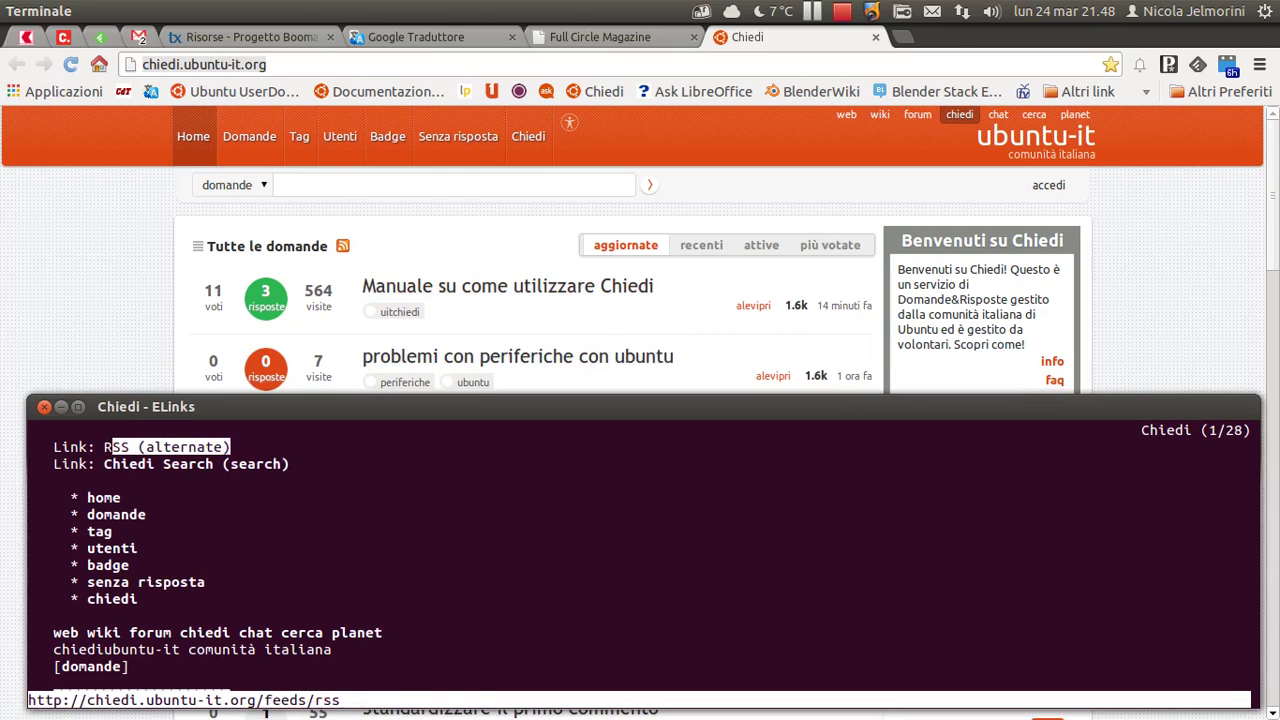
key("Down")
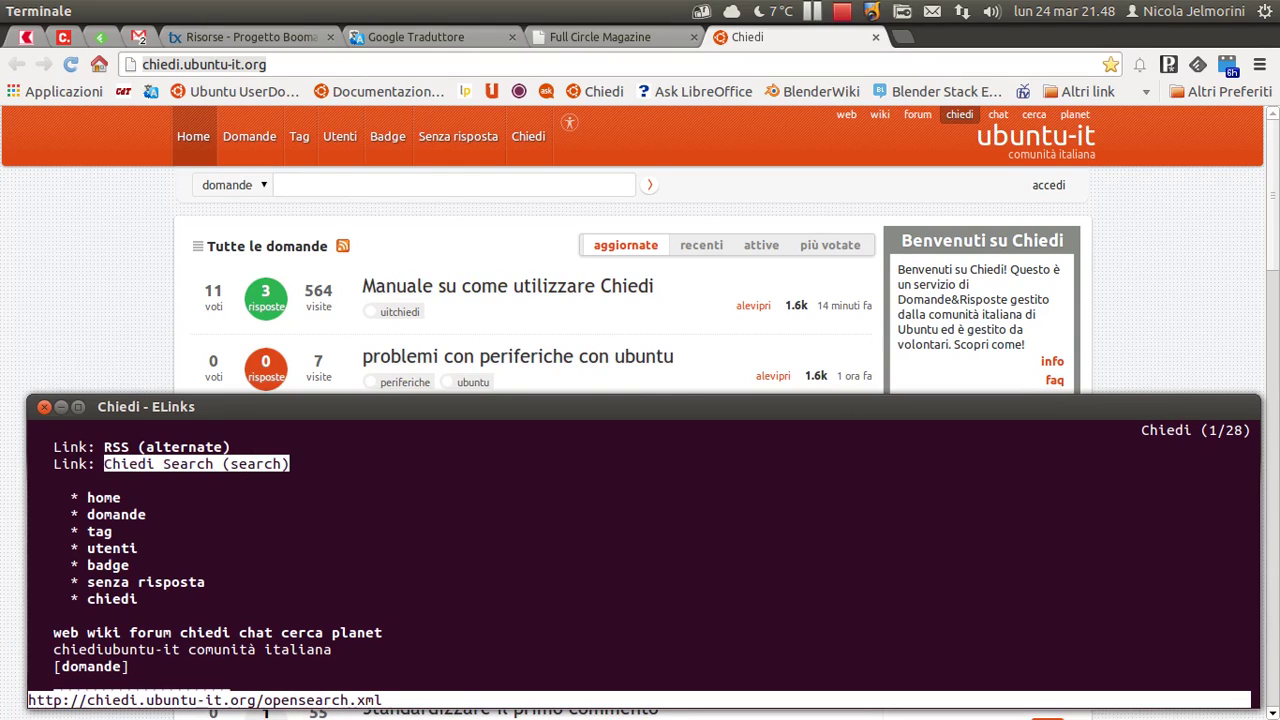
key("Up")
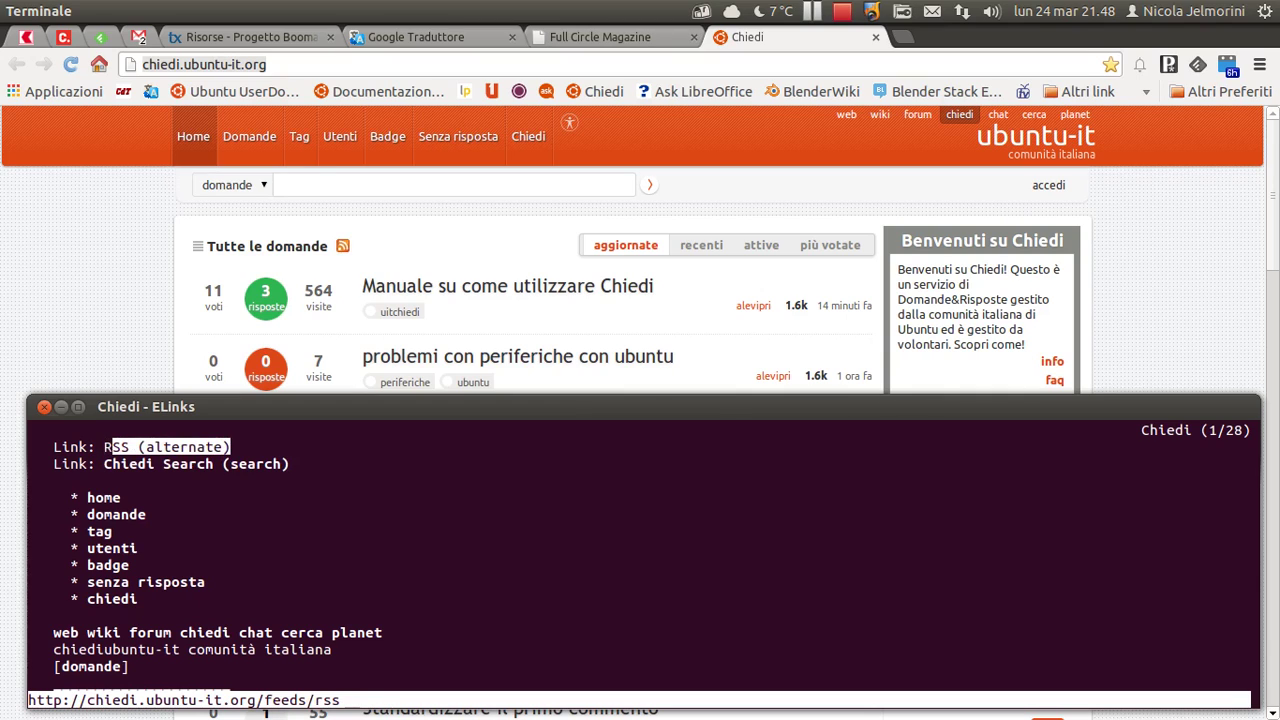
key("Down")
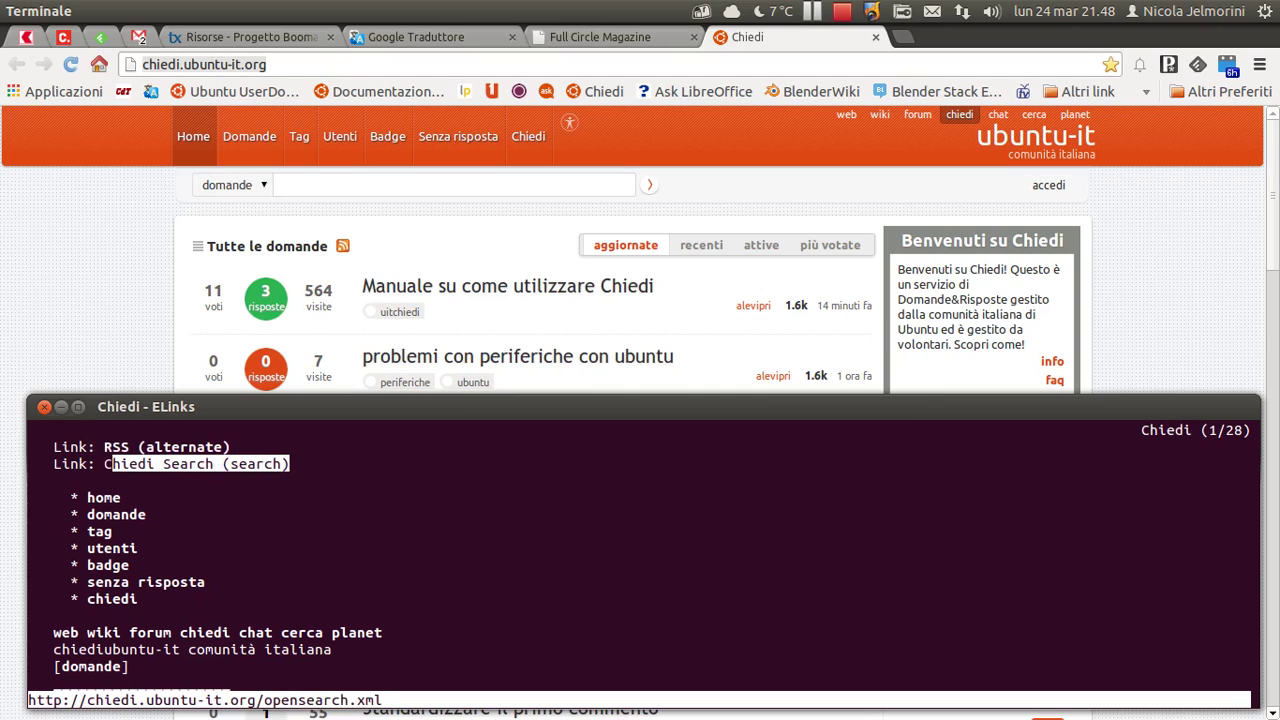
key("Up")
key("Down")
key("Up")
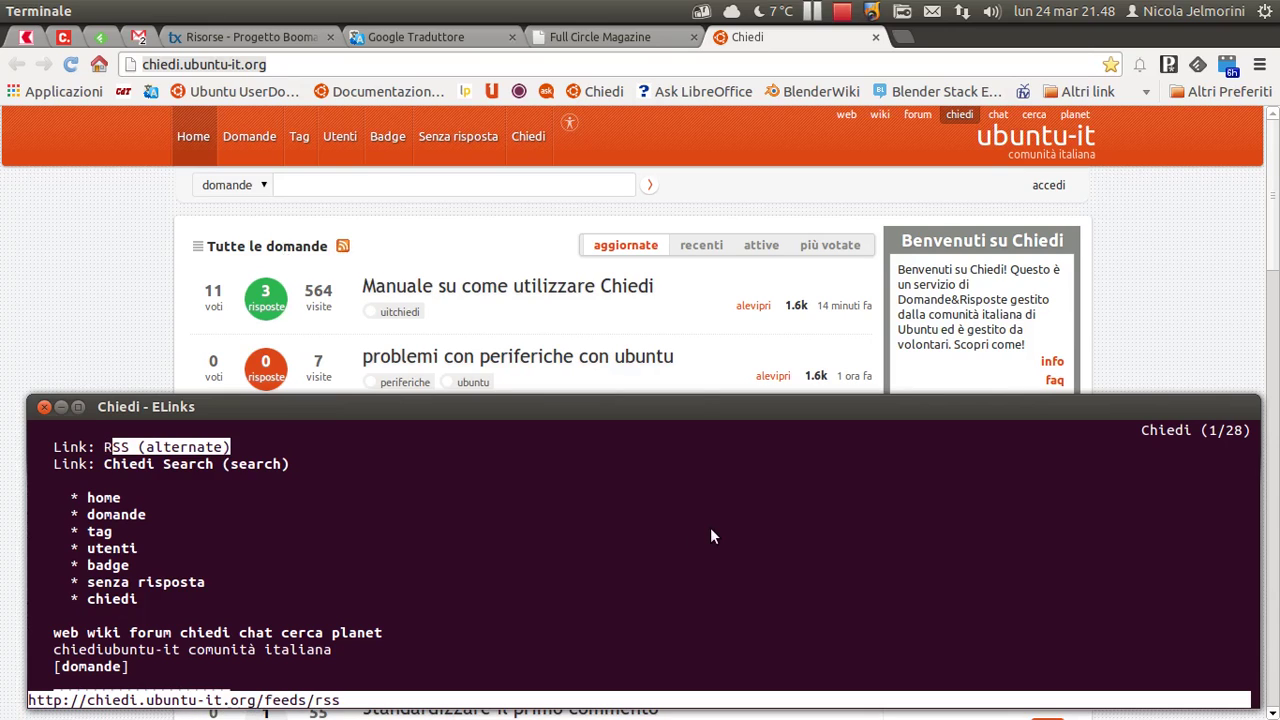
key("Down")
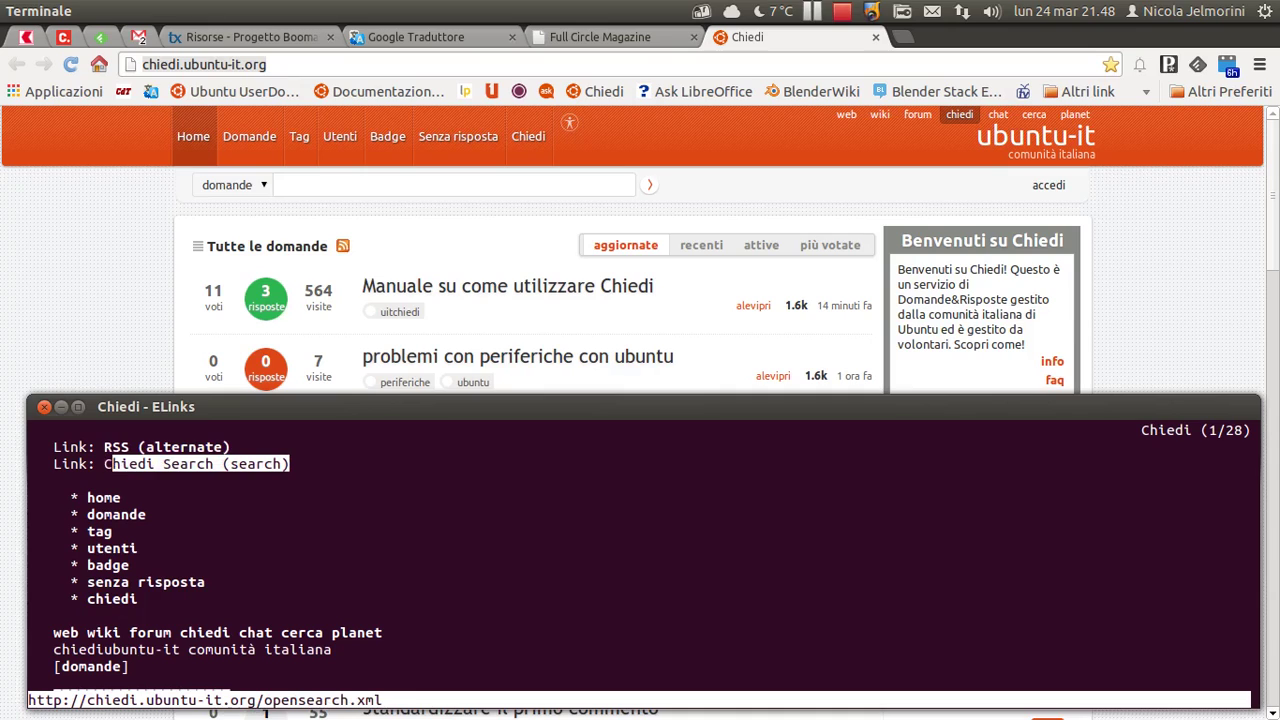
key("Down")
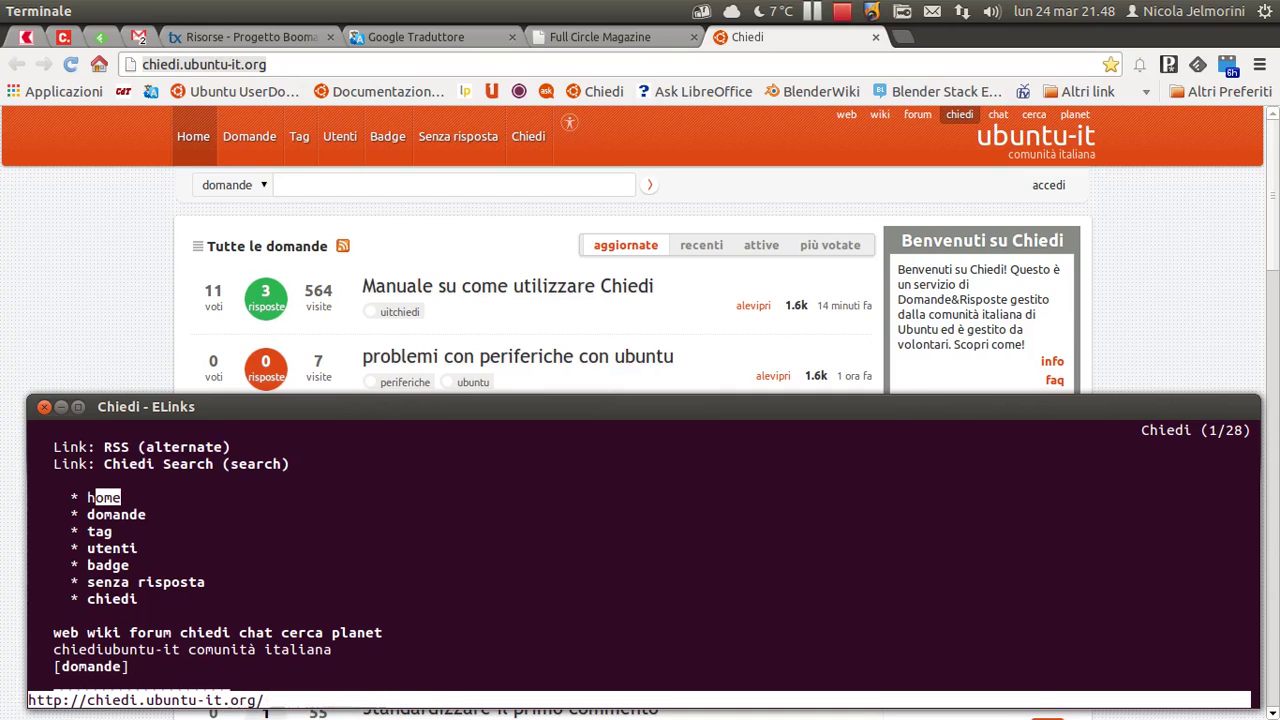
key("Down")
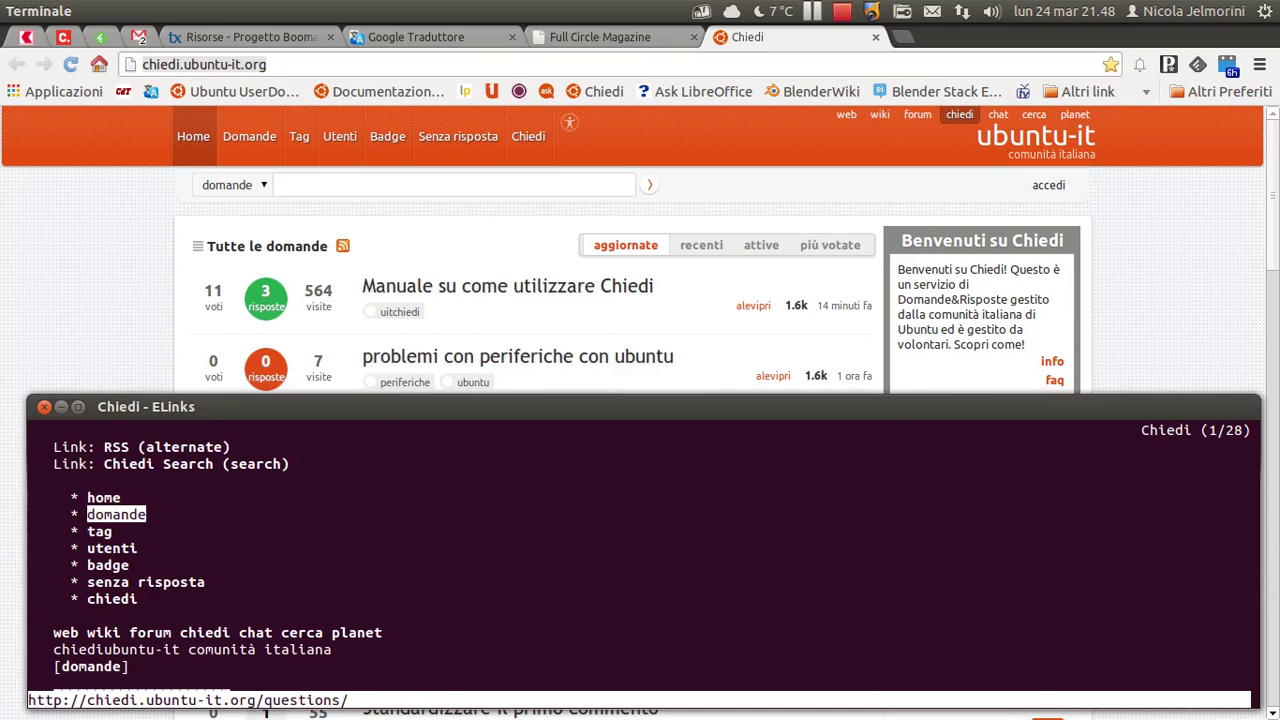
key("Down")
key("Down")
key("Down")
key("Down")
key("Down")
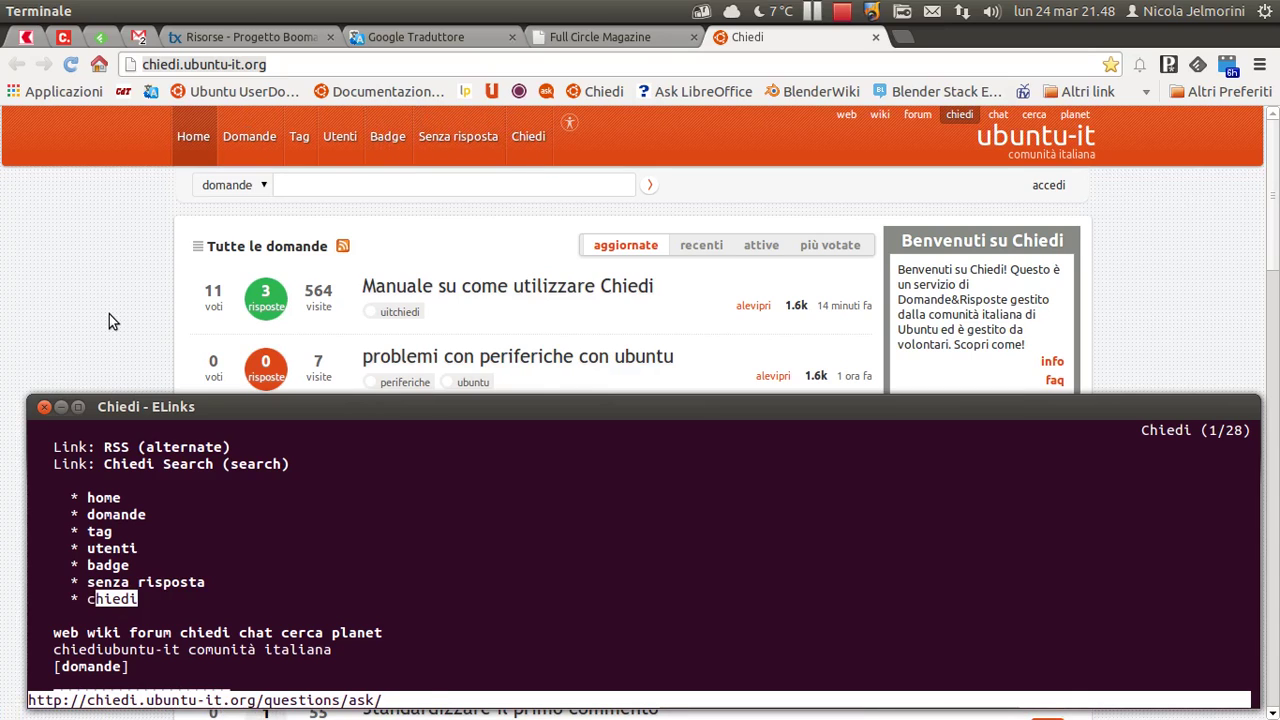
key("Up")
key("Up")
key("Up")
key("Up")
key("Up")
key("Up")
key("Down")
key("Down")
key("Down")
key("Up")
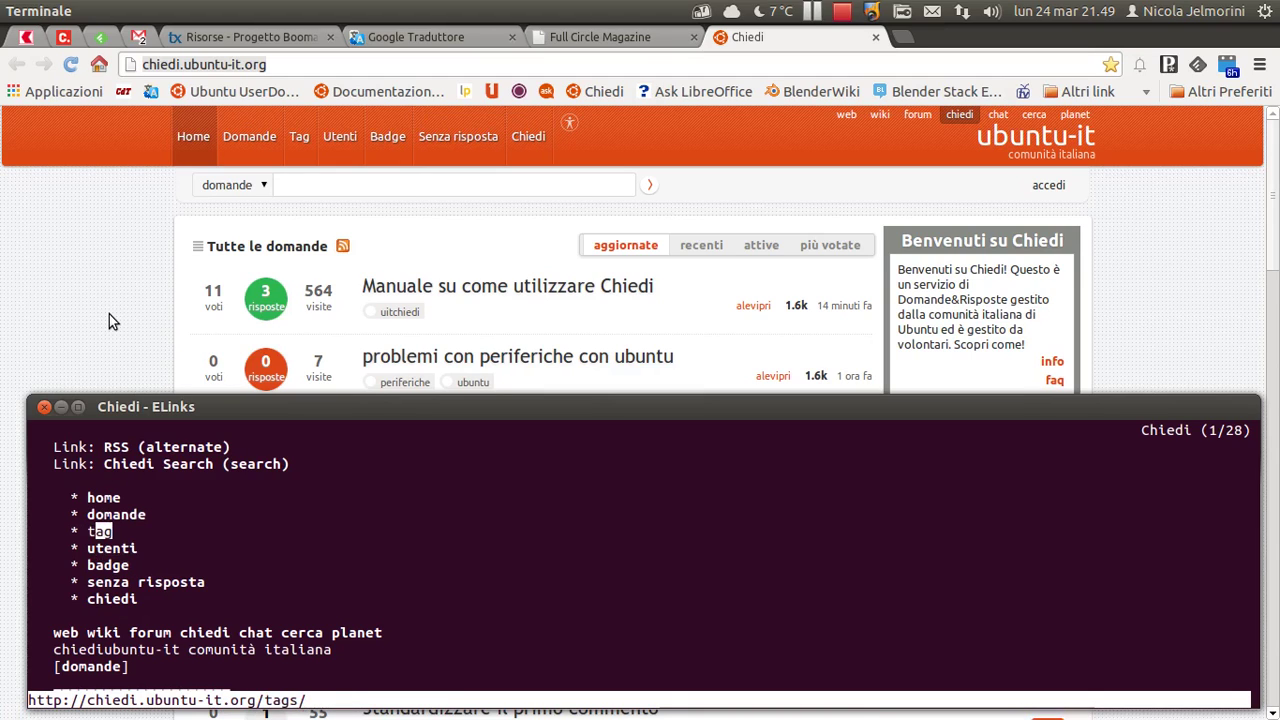
key("Up")
key("Up")
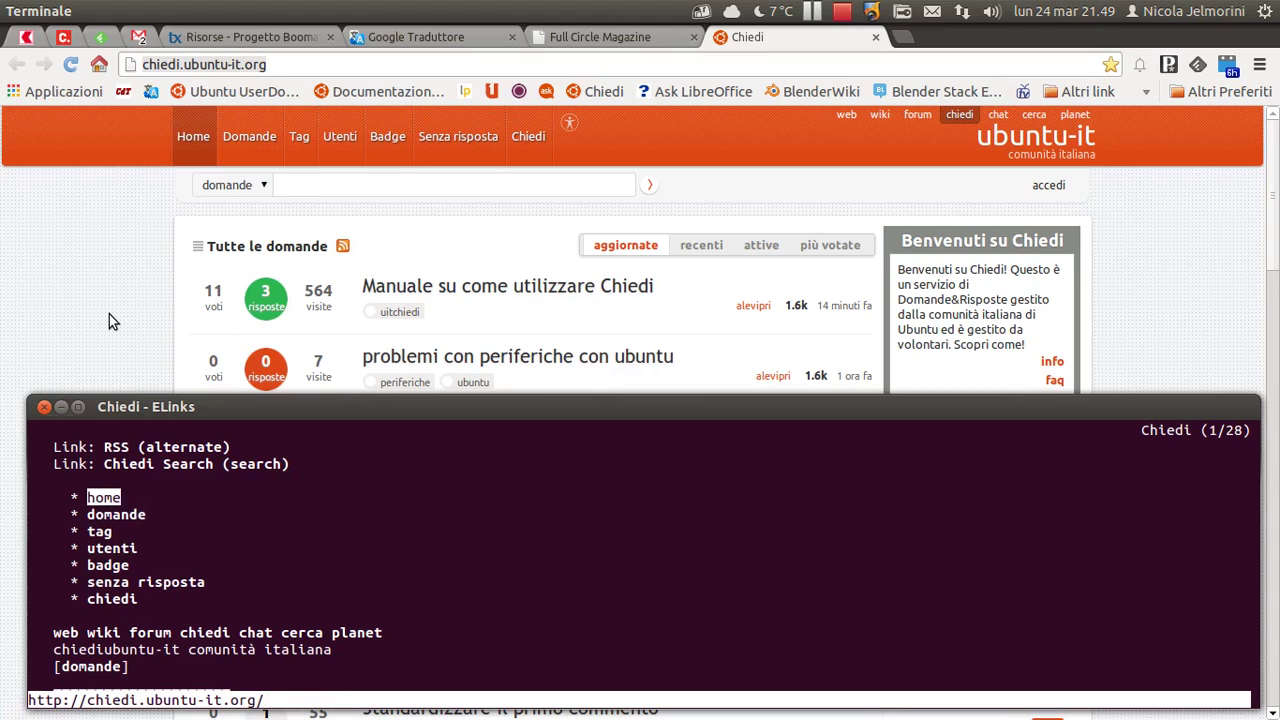
key("Down")
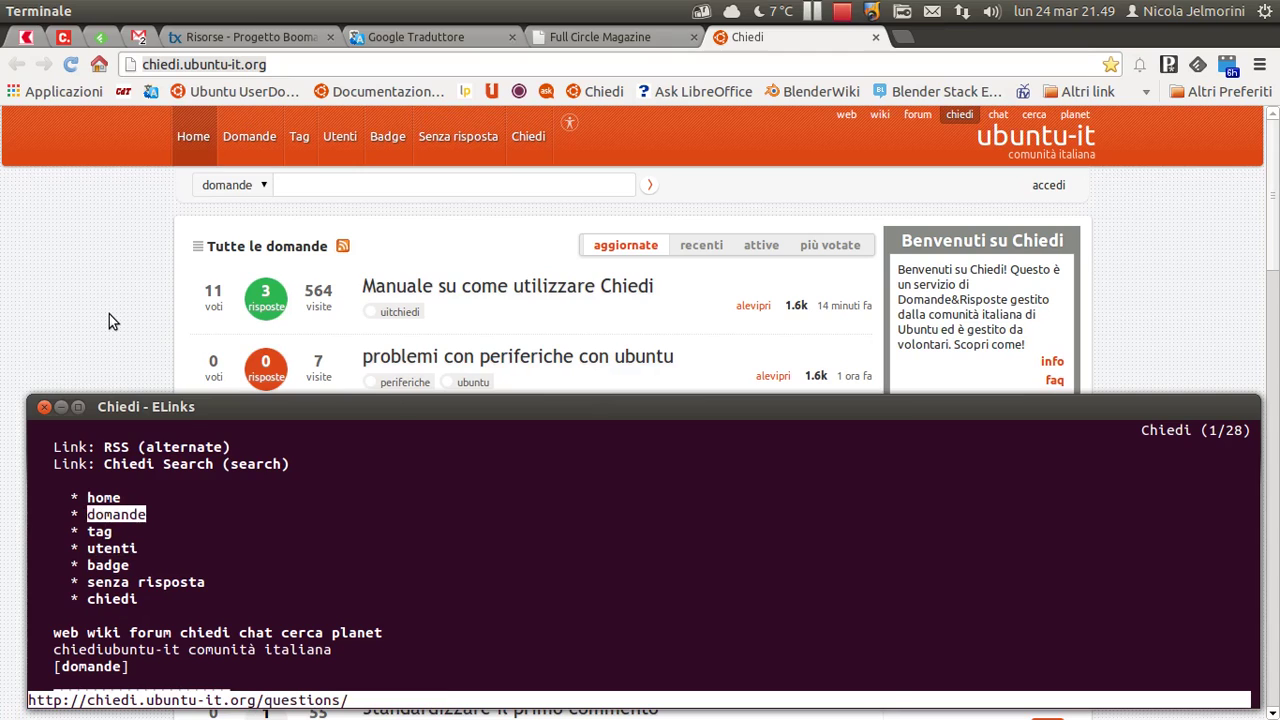
key("Down")
key("Down")
key("Down")
key("Down")
key("Up")
key("Up")
key("Up")
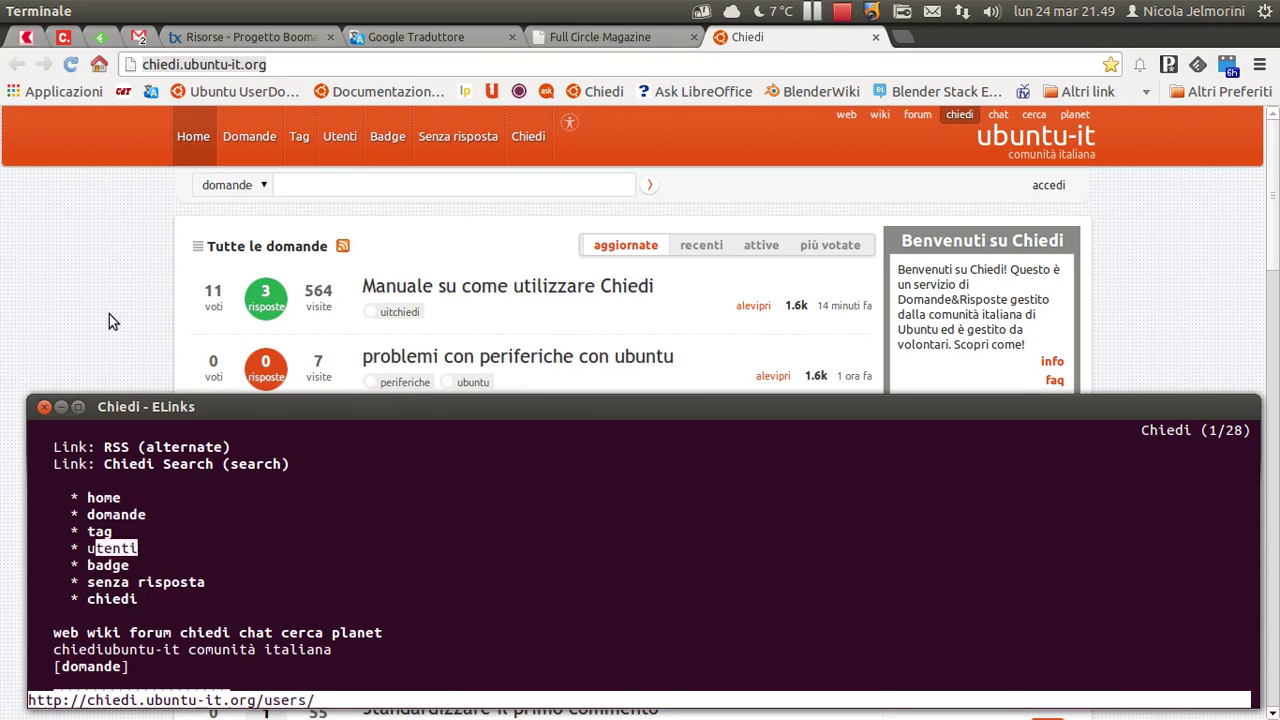
key("Up")
key("Up")
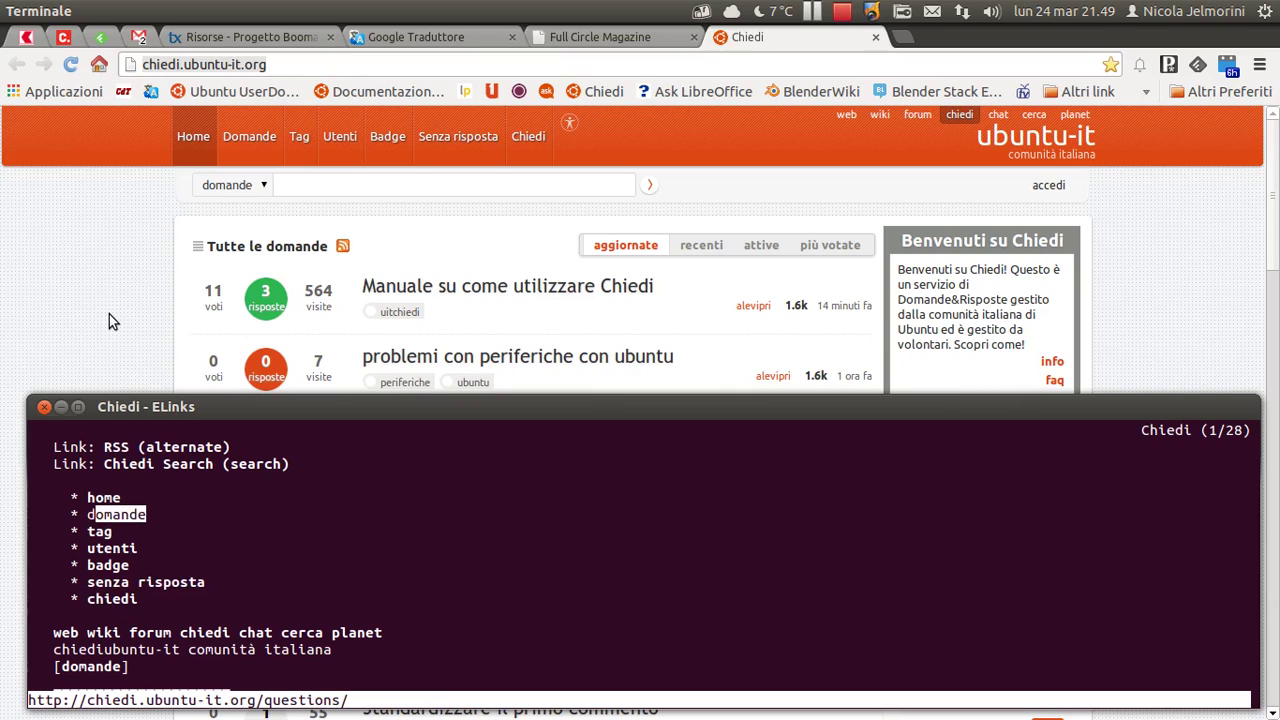
key("Return")
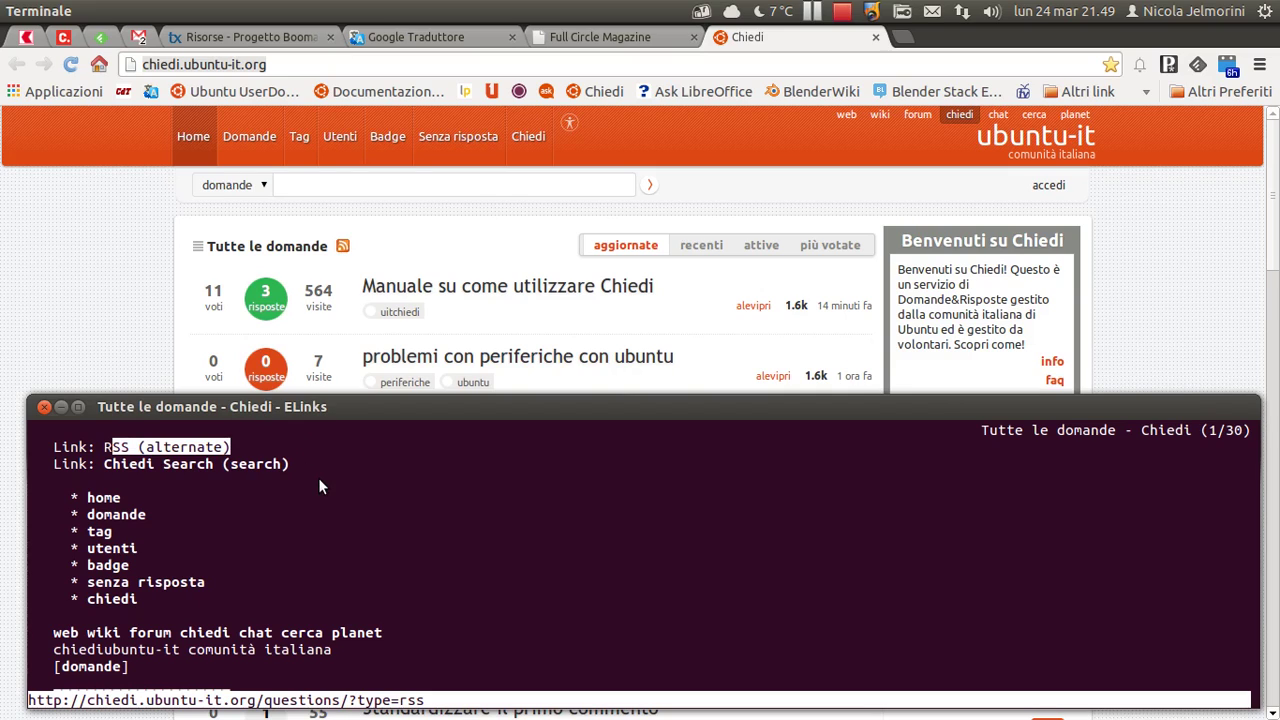
key("Down")
key("Up")
key("Down")
key("Down")
key("Up")
key("Up")
key("Left")
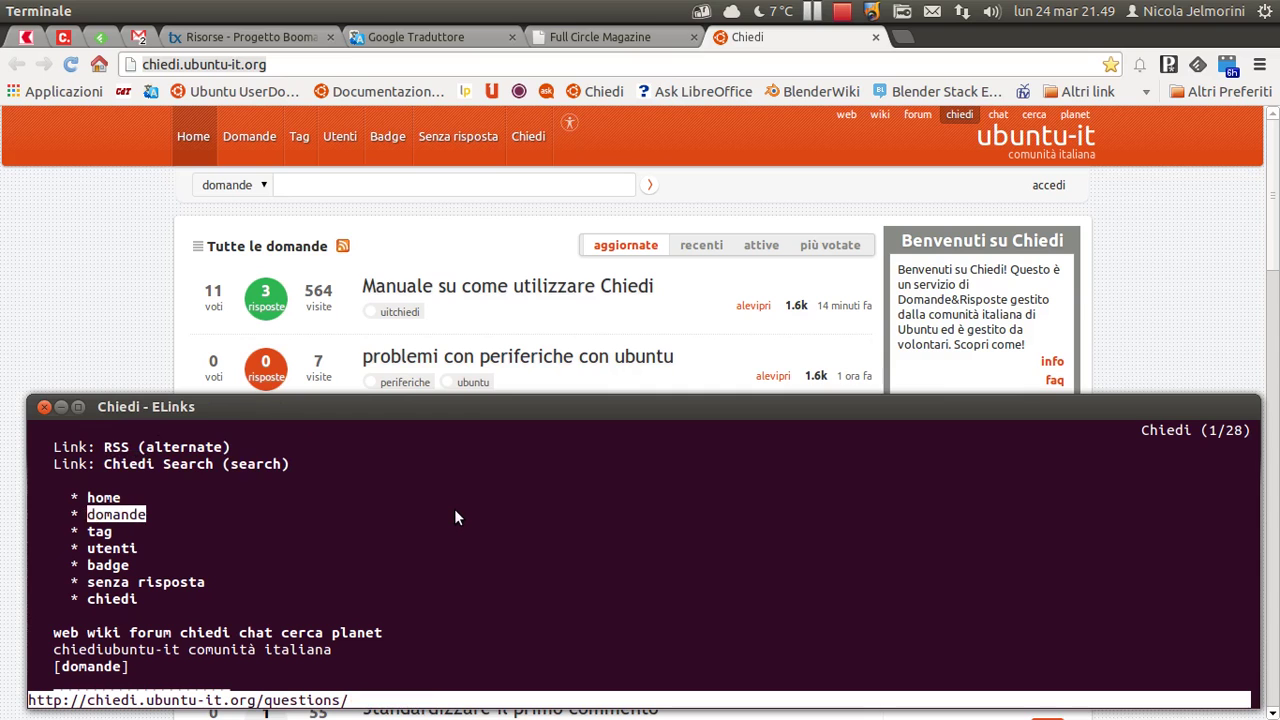
key("alt+Tab")
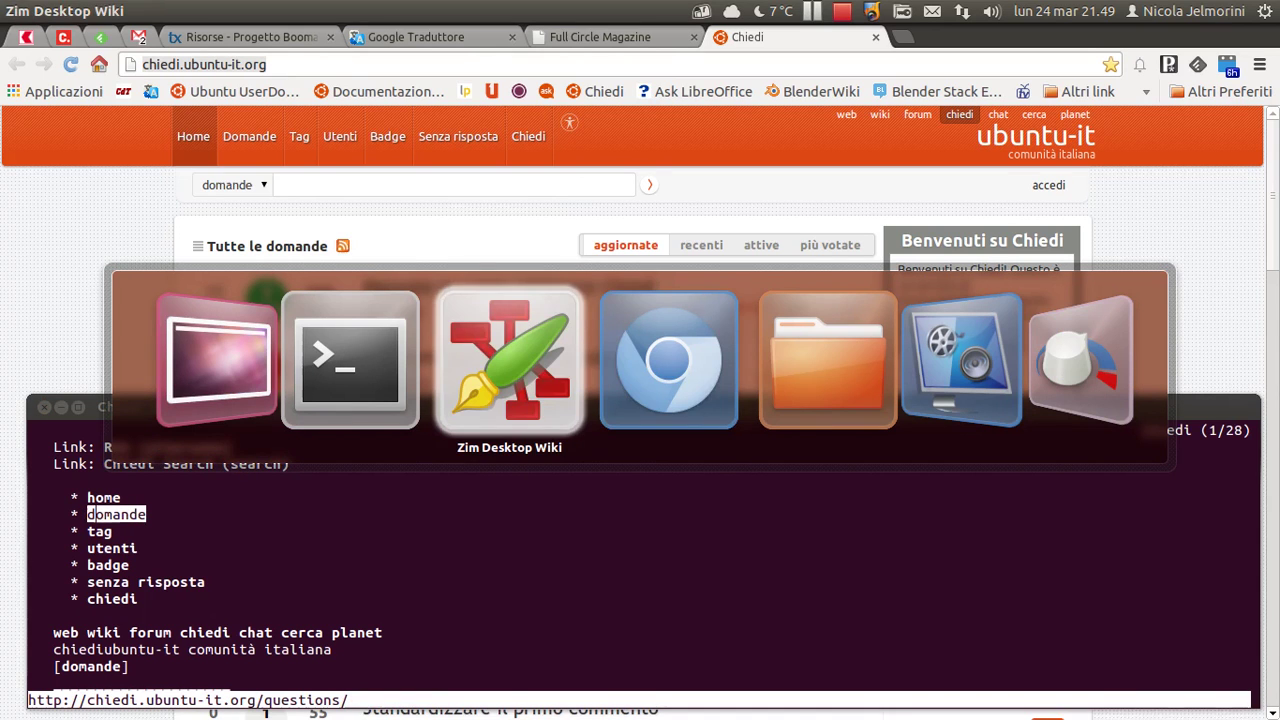
Switch to the Zim note and cycle the tab-switching item's checkbox back to empty.
key("alt+Tab")
key("alt+shift+Tab")
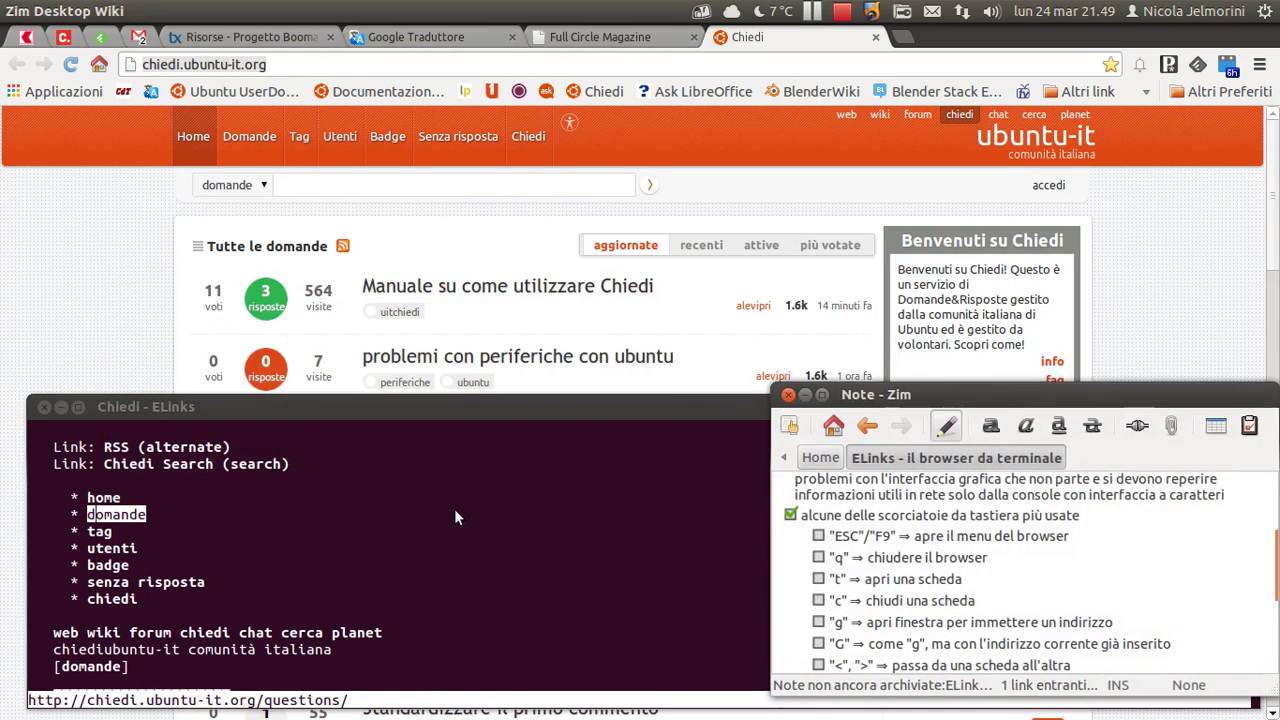
scroll(987, 593, "down", 3)
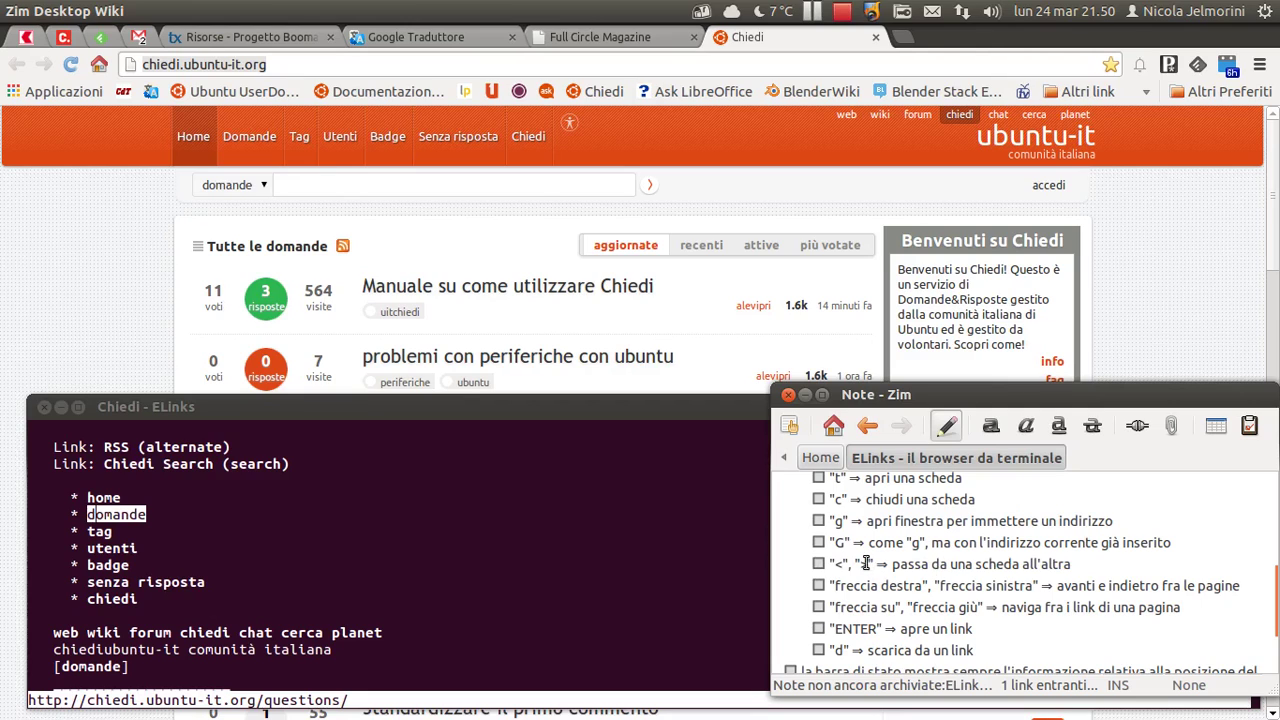
left_click(819, 564)
left_click(819, 564)
left_click(819, 564)
Tick the freccia destra/sinistra and freccia su/giù shortcut items.
left_click(818, 586)
scroll(886, 611, "down", 1)
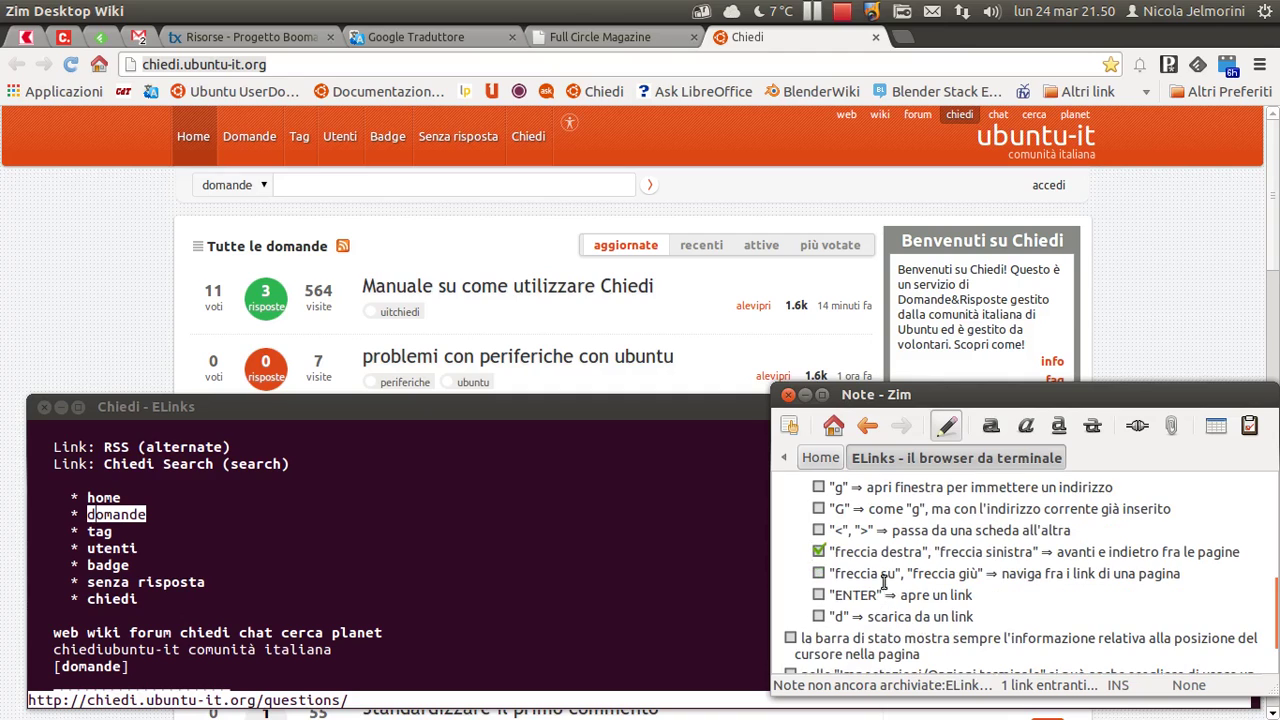
left_click(819, 574)
Back in ELinks, cycle link focus through the web, wiki, forum, chiedi and chat links.
key("Up")
key("alt+Tab")
key("Down")
key("Down")
key("Down")
key("Down")
key("Down")
key("Down")
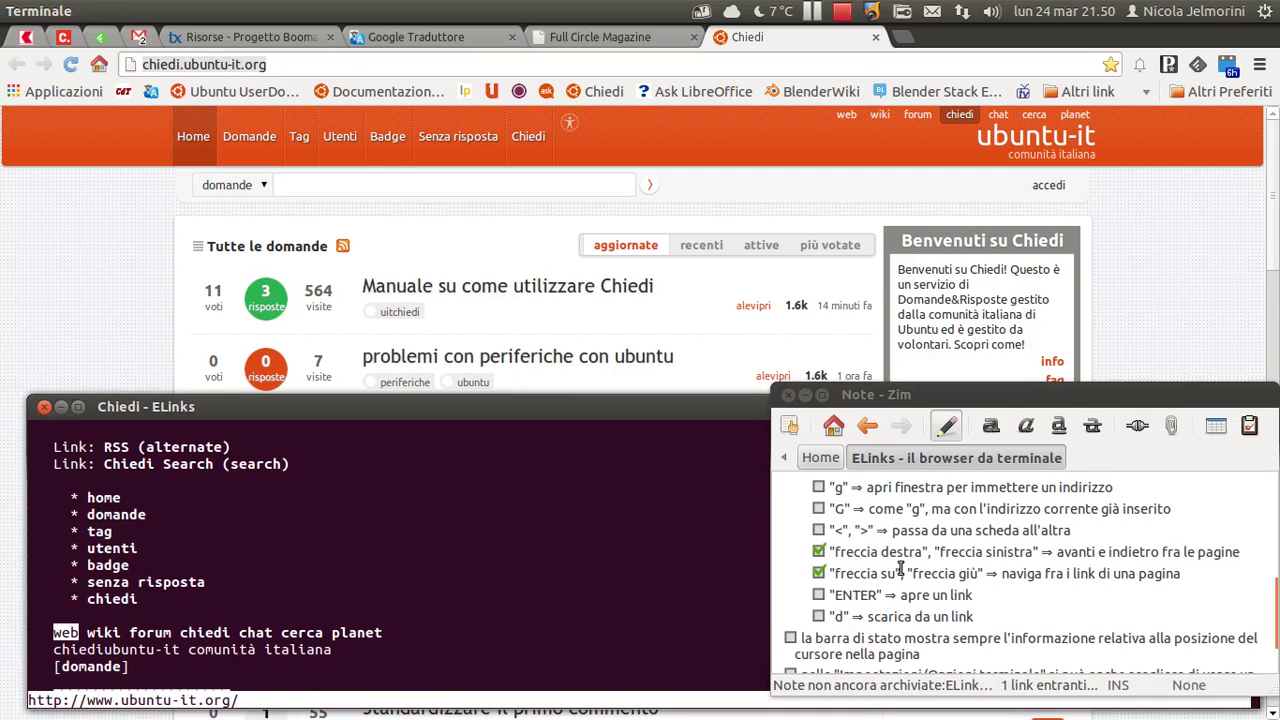
key("Down")
key("Down")
key("Down")
key("Up")
key("Up")
key("Down")
key("Up")
key("Up")
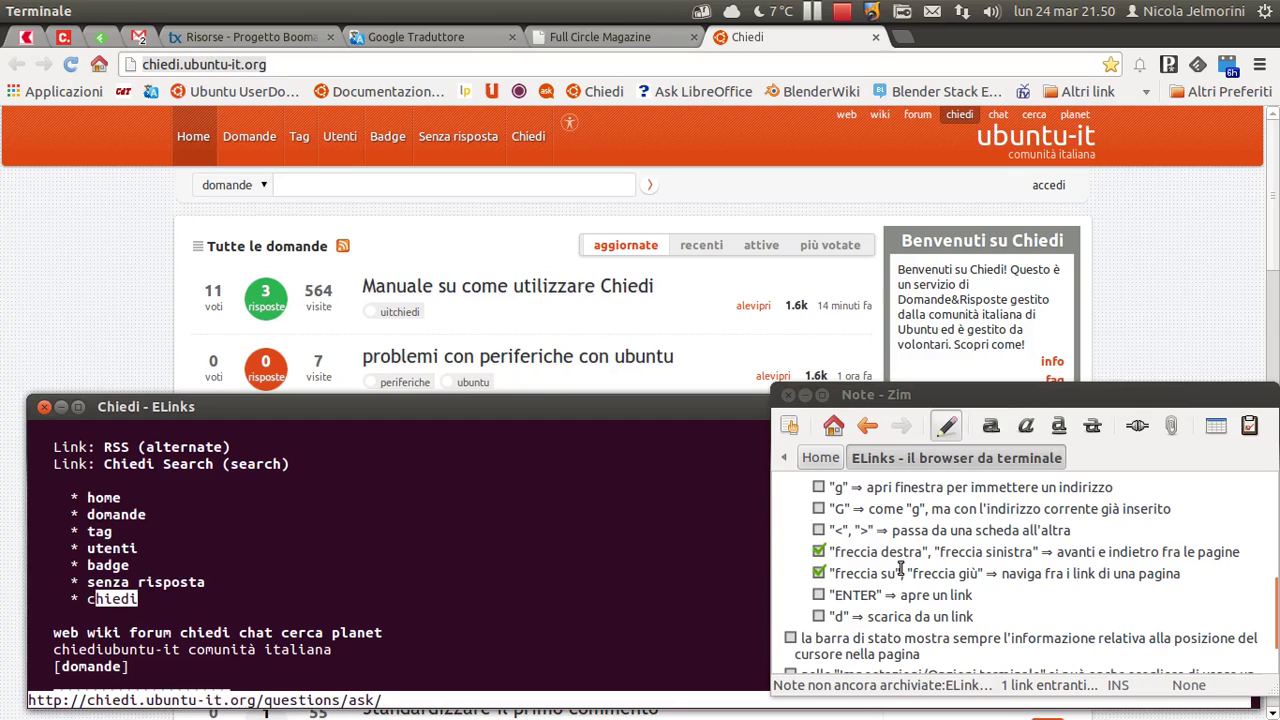
key("Down")
key("Down")
key("Up")
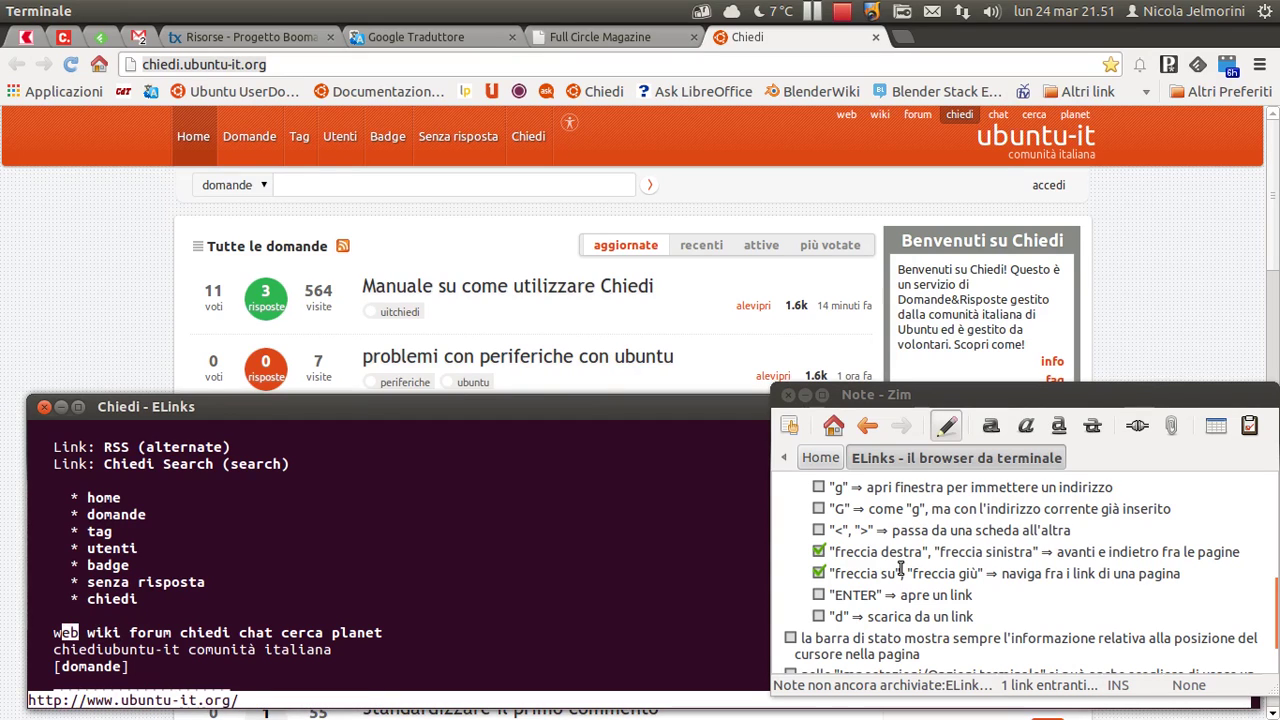
key("Down")
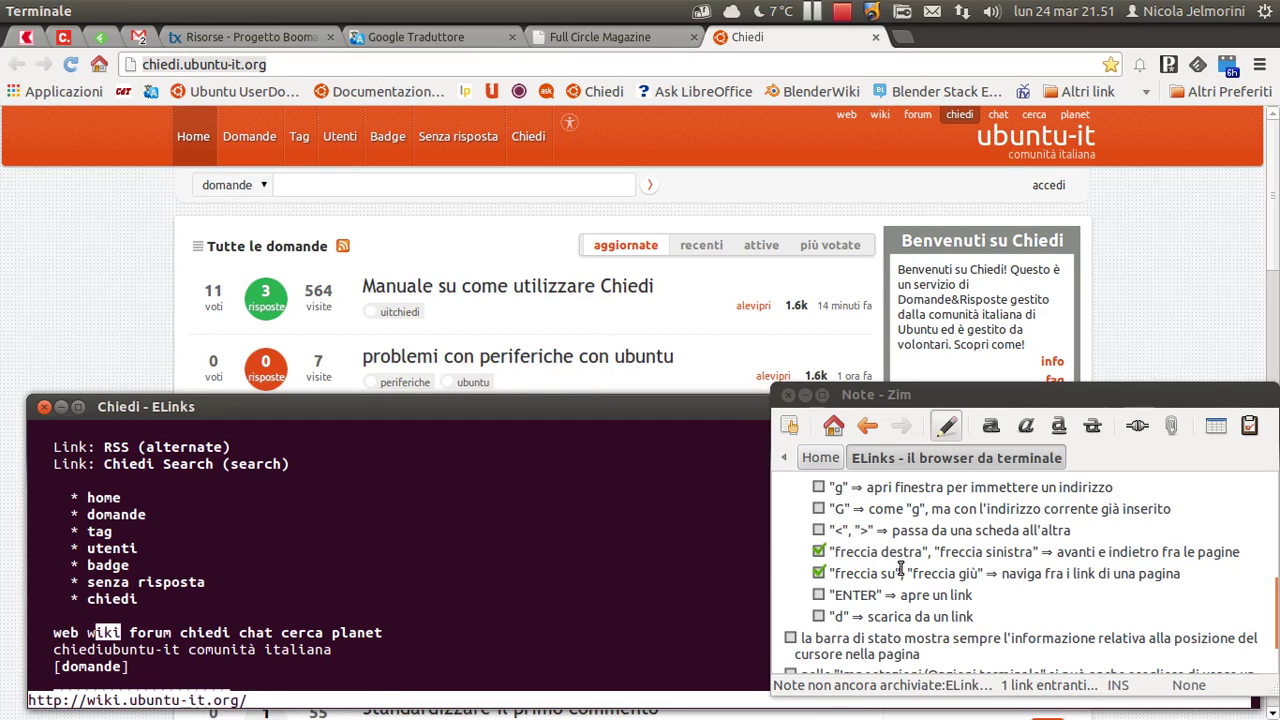
key("Down")
key("Down")
key("Down")
key("Up")
key("Up")
key("Up")
key("Up")
key("Up")
key("Up")
key("Up")
key("Up")
key("Up")
key("Up")
key("Up")
key("Up")
key("Up")
key("Down")
key("Down")
key("Down")
key("Down")
key("Down")
key("Down")
key("Down")
key("Down")
key("Down")
key("Down")
key("Down")
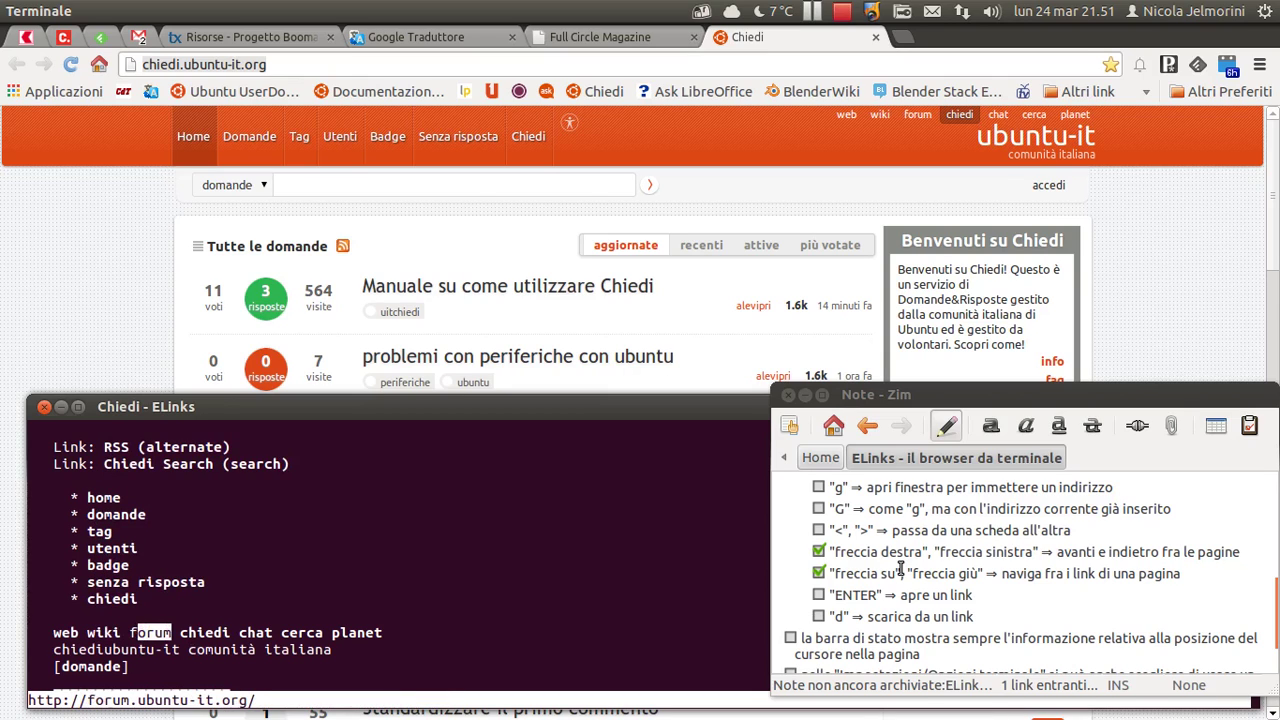
key("Down")
key("Down")
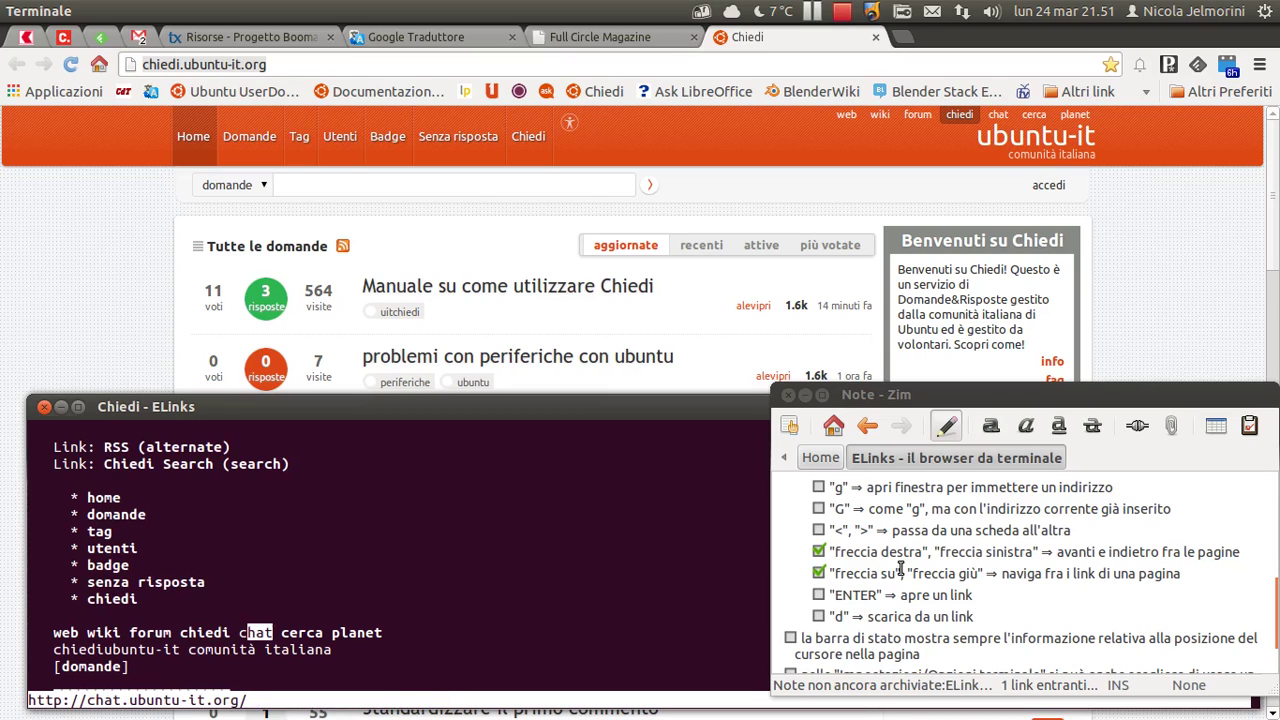
key("Down")
key("Down")
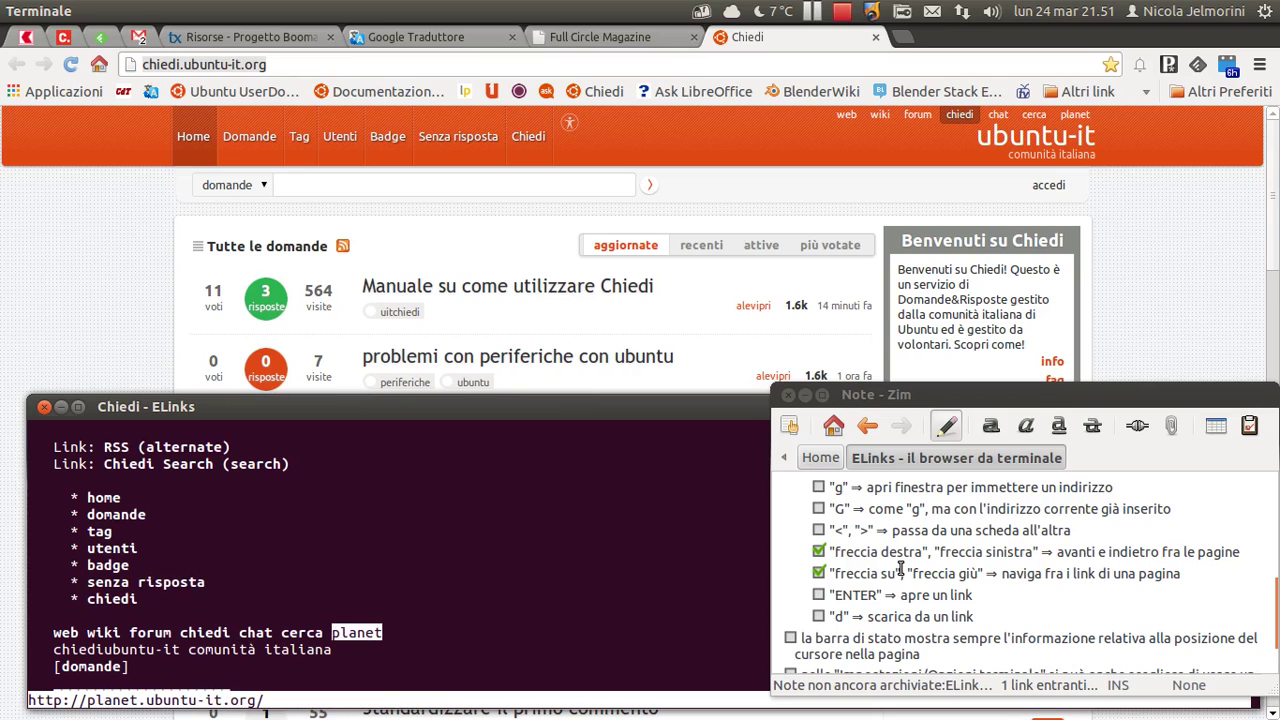
Scroll down the page, raise the ELinks window and minimise the Zim note.
scroll(119, 286, "down", 2)
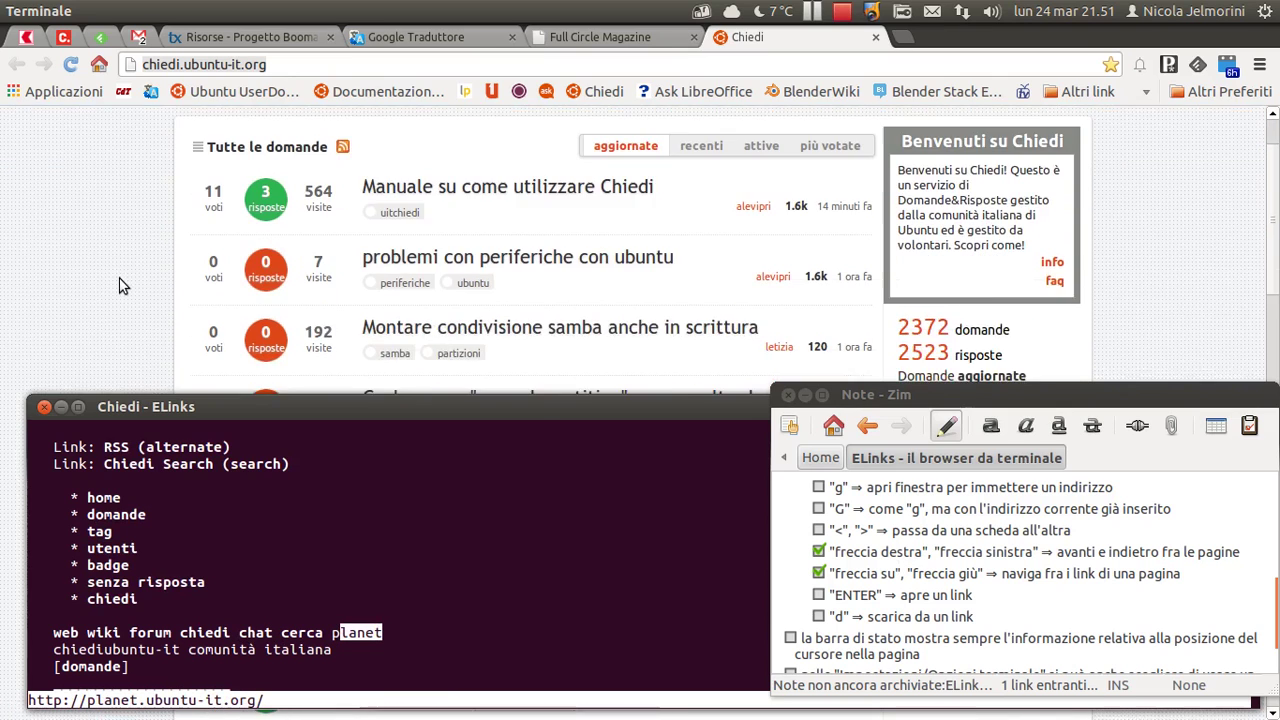
scroll(119, 286, "down", 2)
scroll(119, 286, "down", 4)
scroll(119, 286, "down", 2)
scroll(119, 286, "down", 1)
scroll(119, 286, "down", 3)
scroll(119, 286, "down", 2)
scroll(119, 286, "down", 3)
scroll(119, 286, "down", 2)
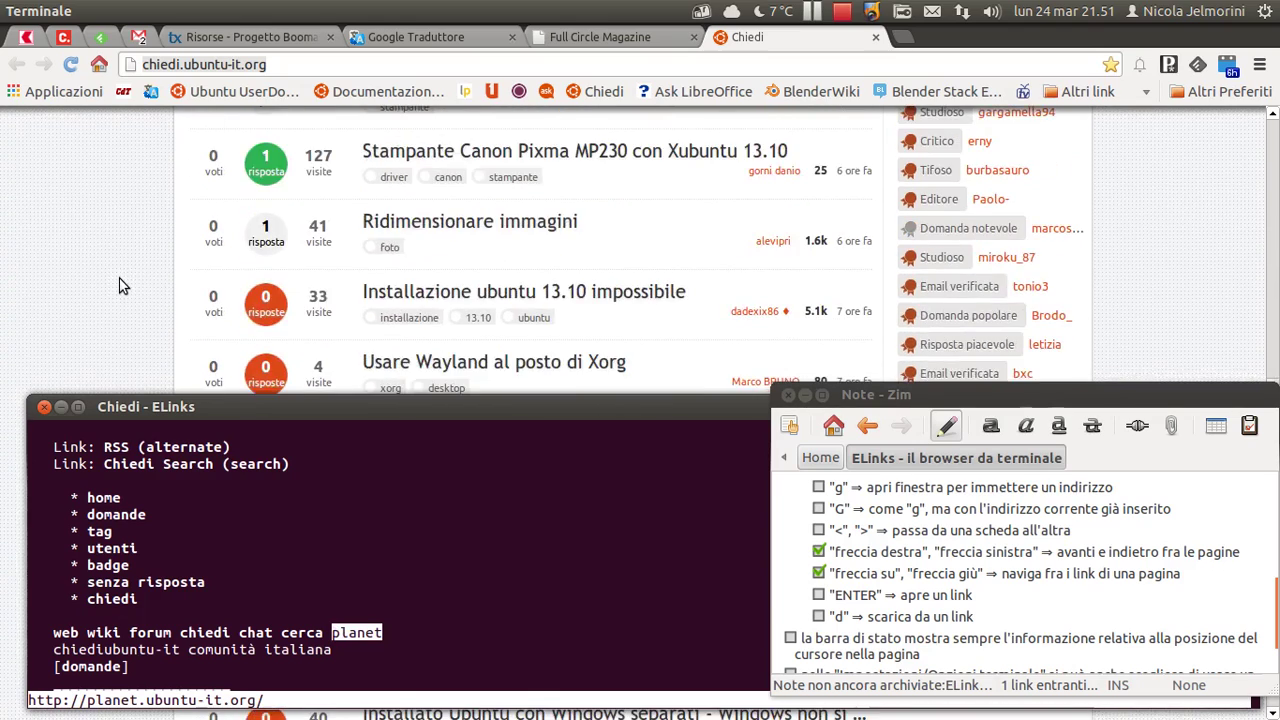
scroll(119, 286, "down", 5)
scroll(119, 286, "down", 4)
scroll(119, 286, "down", 5)
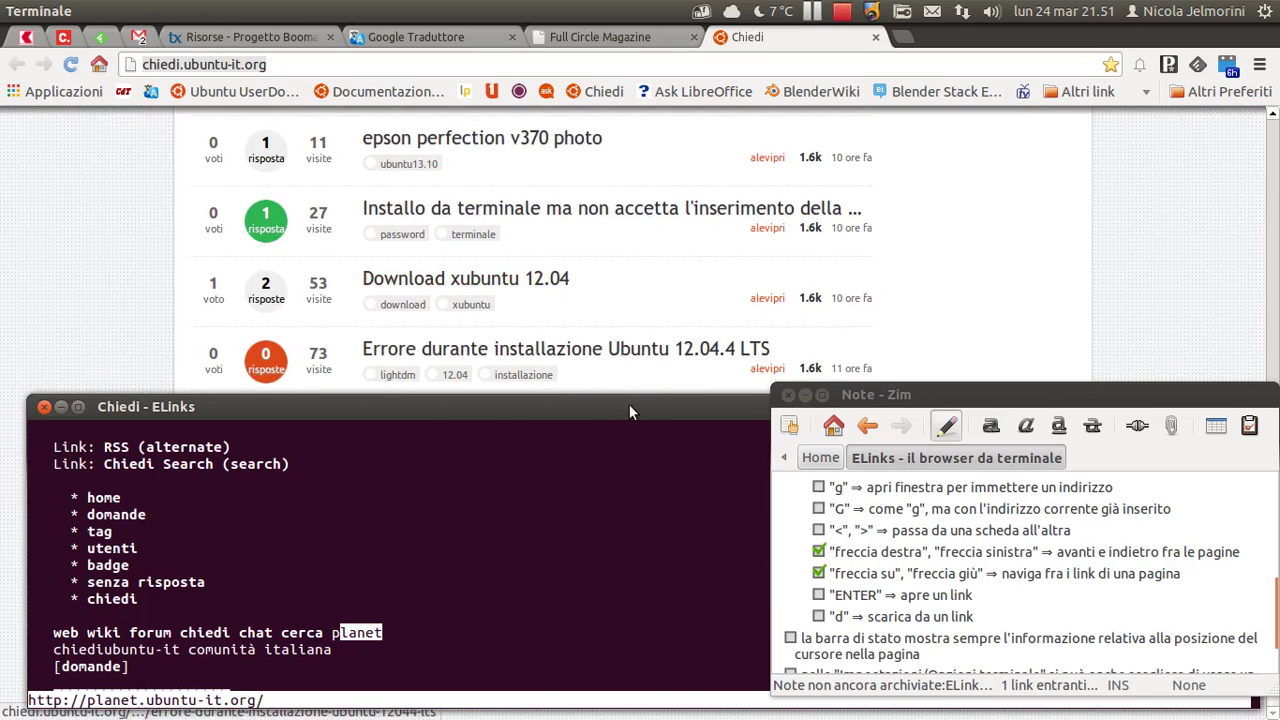
left_click_drag(630, 407, 620, 136)
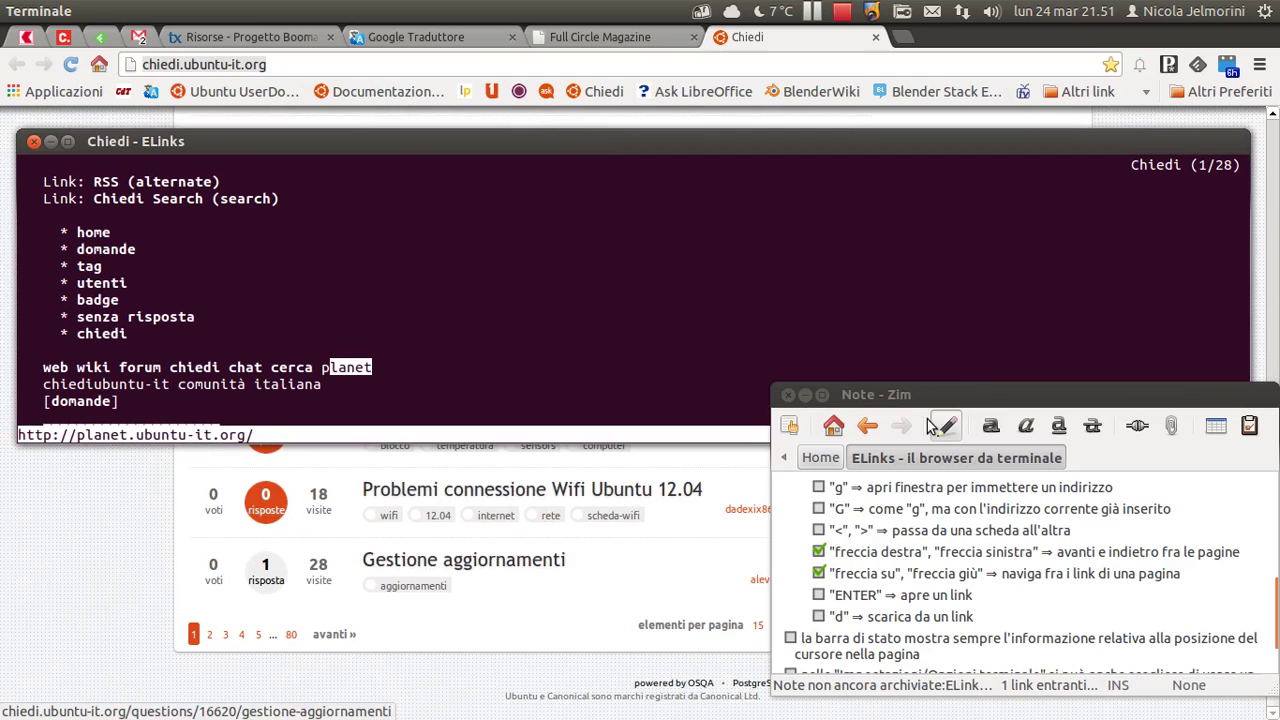
left_click(805, 395)
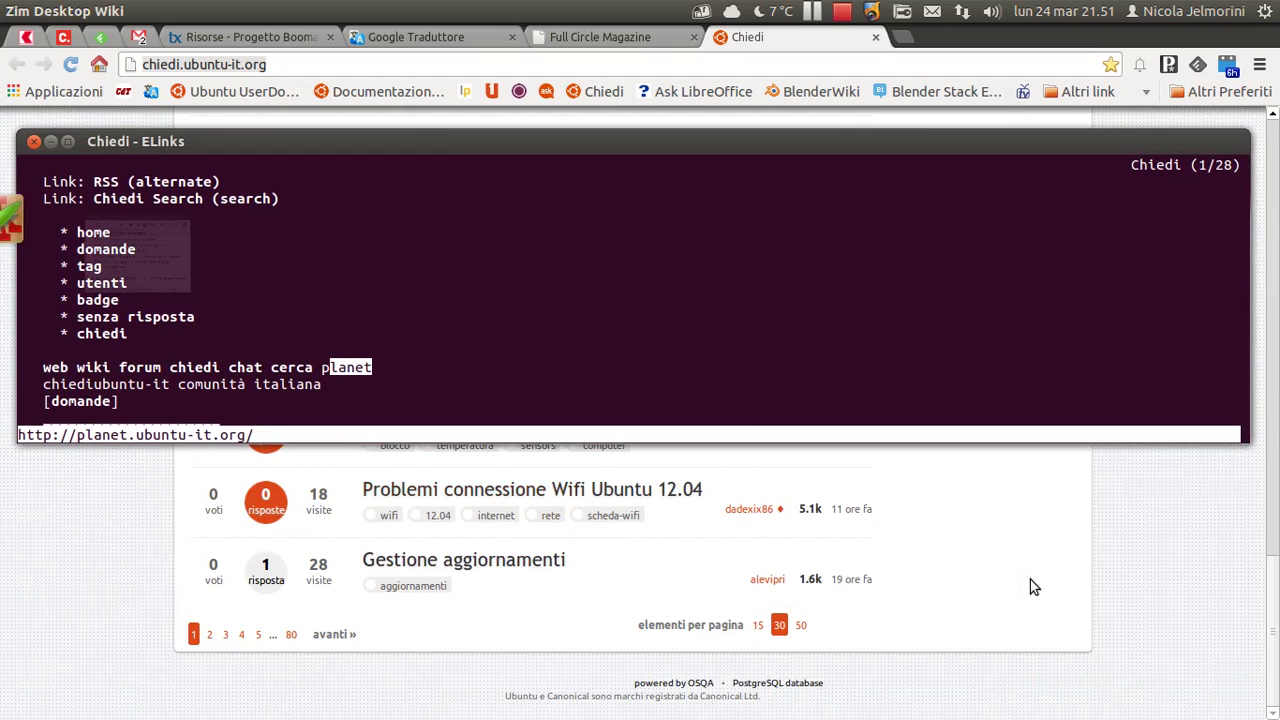
Scroll back up and lower the ELinks window over Chromium's Chiedi page.
scroll(957, 601, "up", 2)
scroll(956, 601, "up", 2)
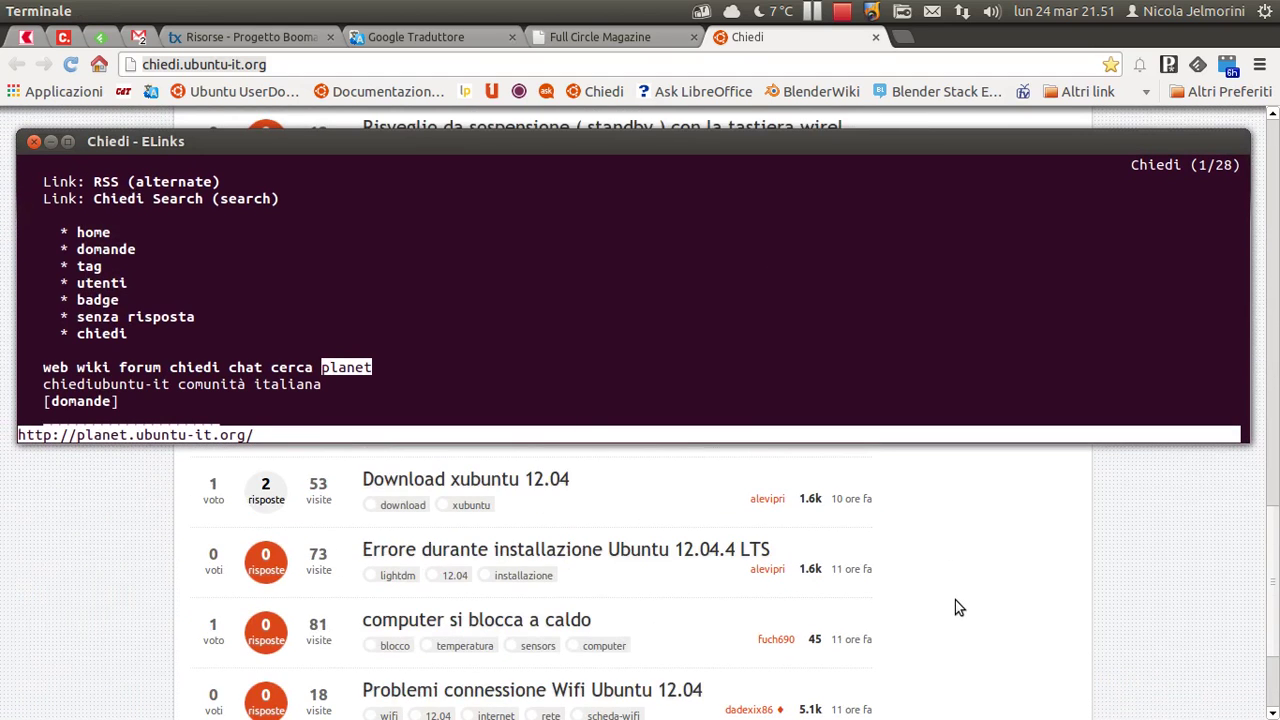
scroll(955, 600, "up", 4)
scroll(955, 600, "up", 4)
left_click_drag(752, 147, 744, 423)
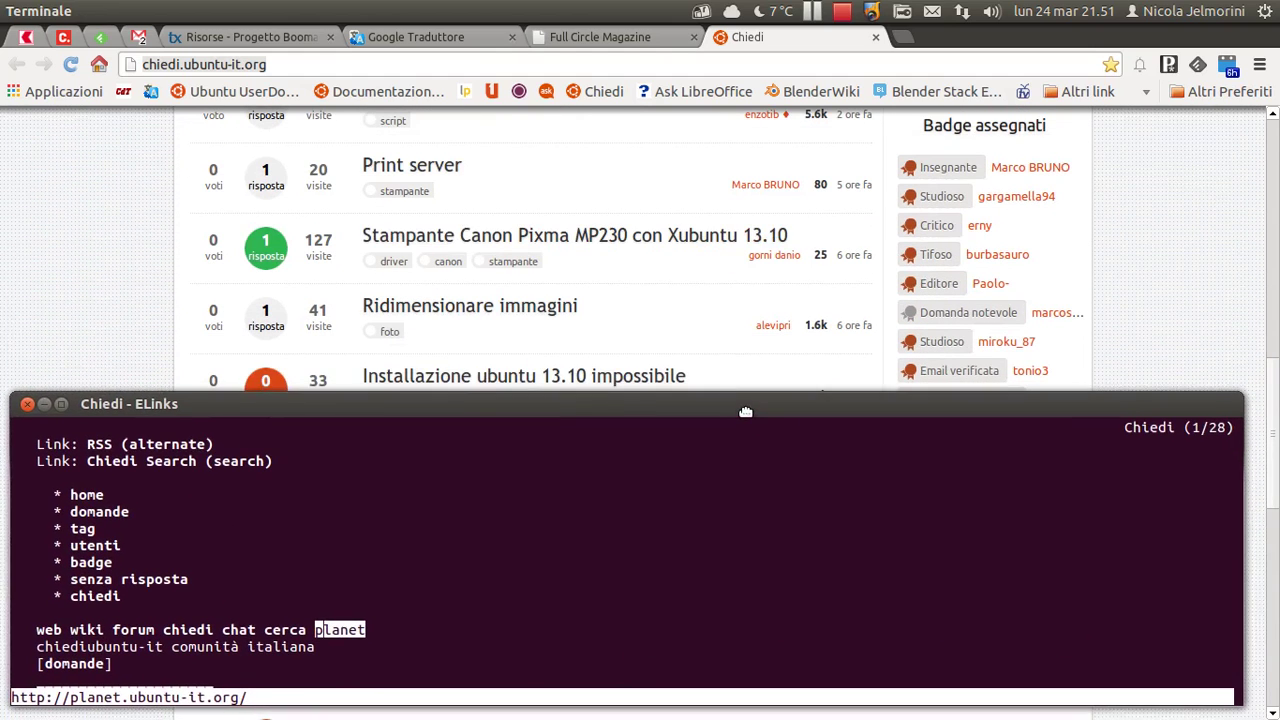
scroll(723, 283, "up", 3)
scroll(723, 283, "up", 8)
scroll(720, 281, "up", 10)
scroll(720, 281, "up", 2)
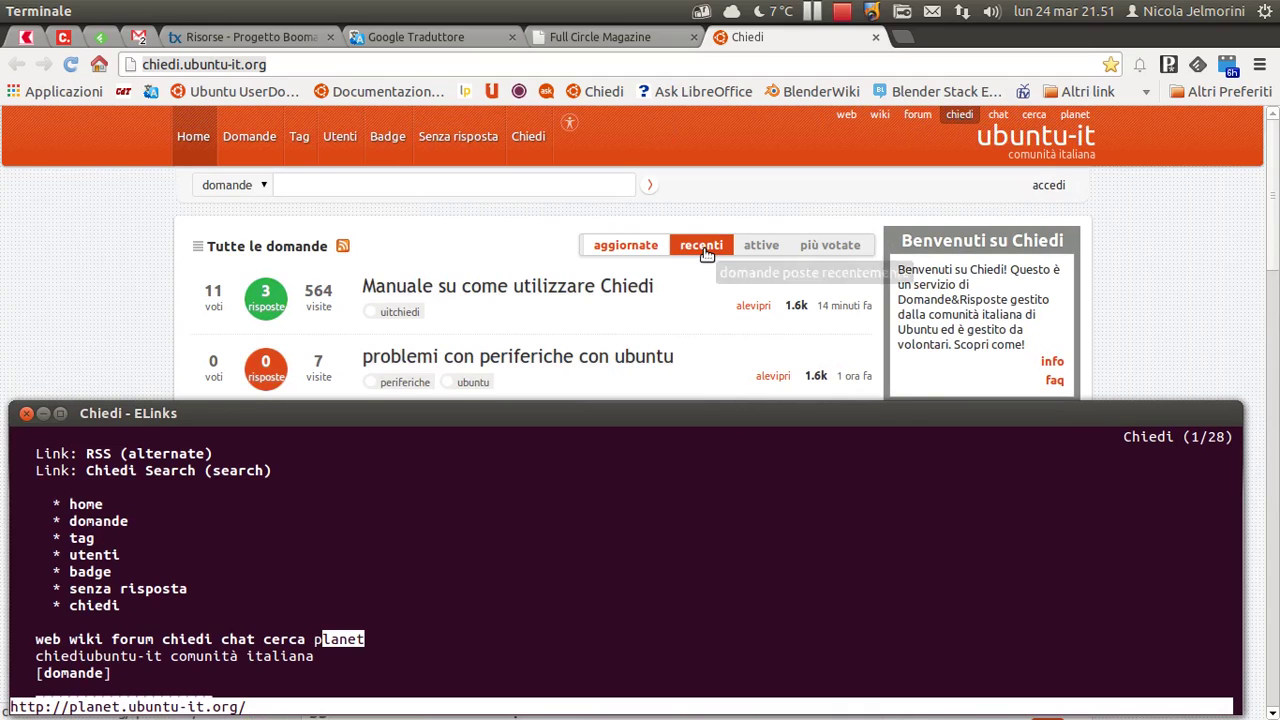
Move link focus up from planet to web, then down past the search field, accedi and sort links.
key("Up")
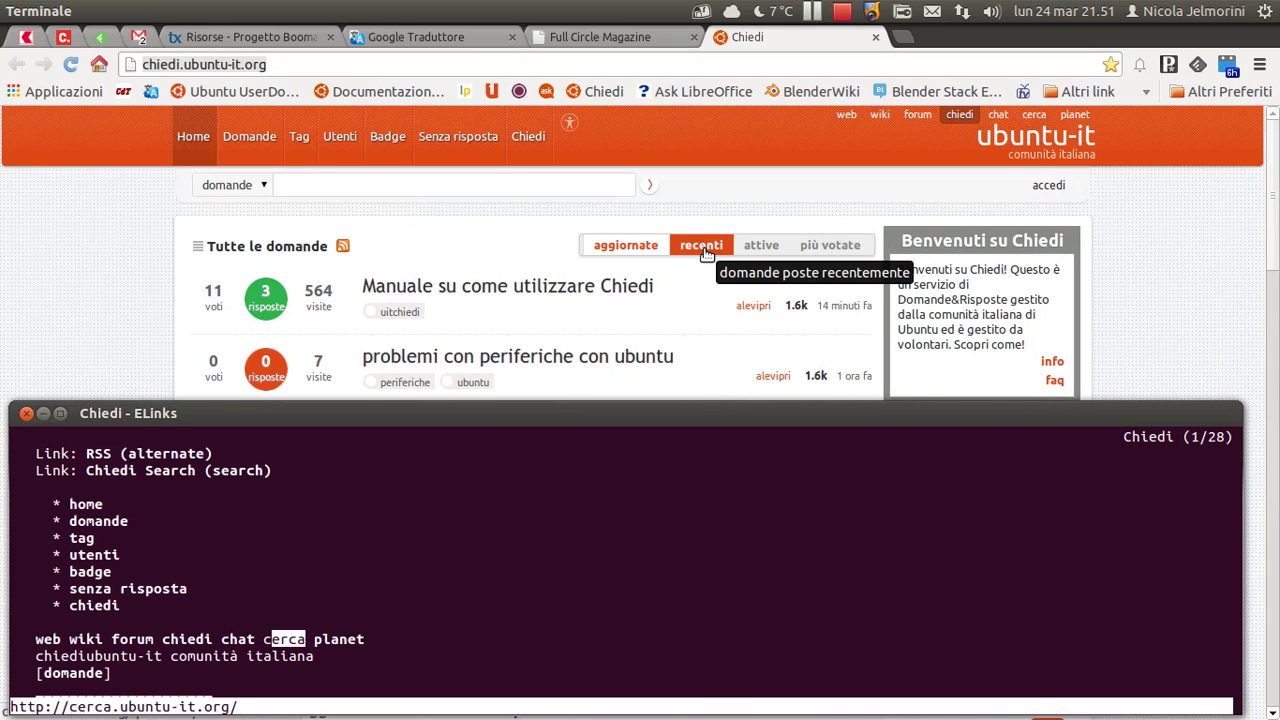
key("Up")
key("Up")
key("Up")
key("Up")
key("Up")
key("Up")
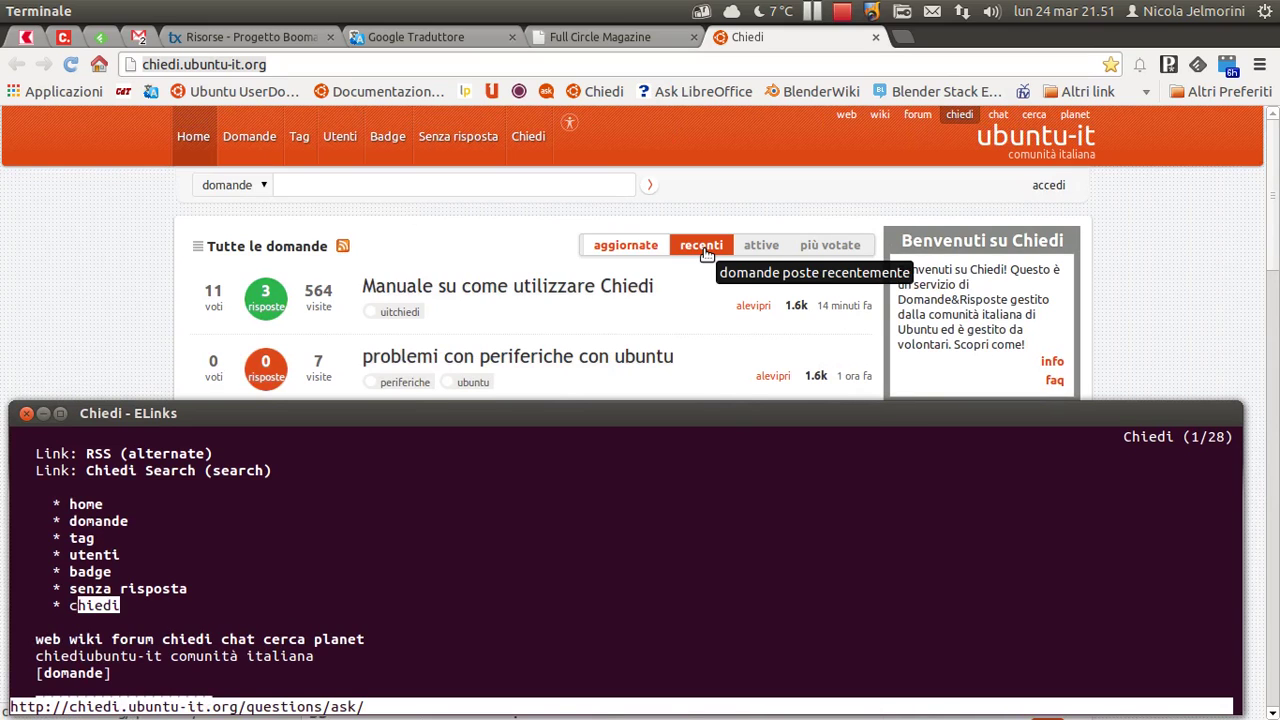
key("Up")
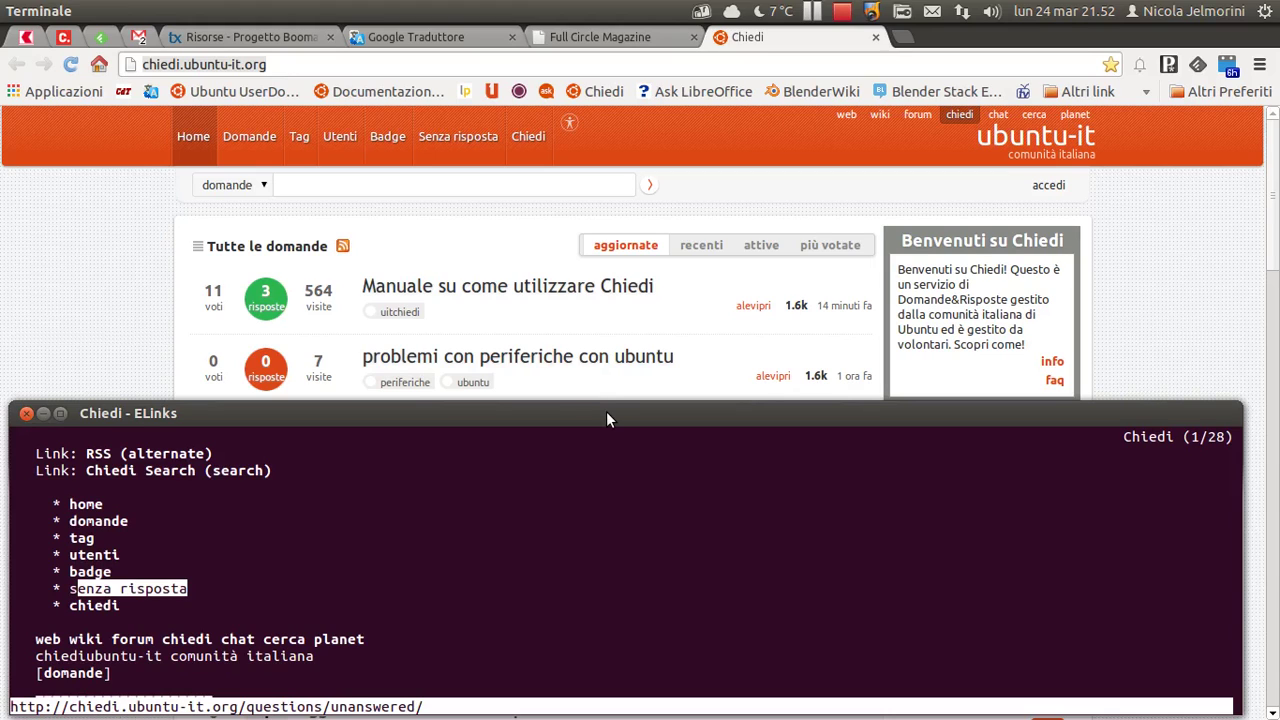
key("Down")
key("Down")
key("Down")
key("Down")
key("Down")
key("Down")
key("Down")
key("Down")
key("Down")
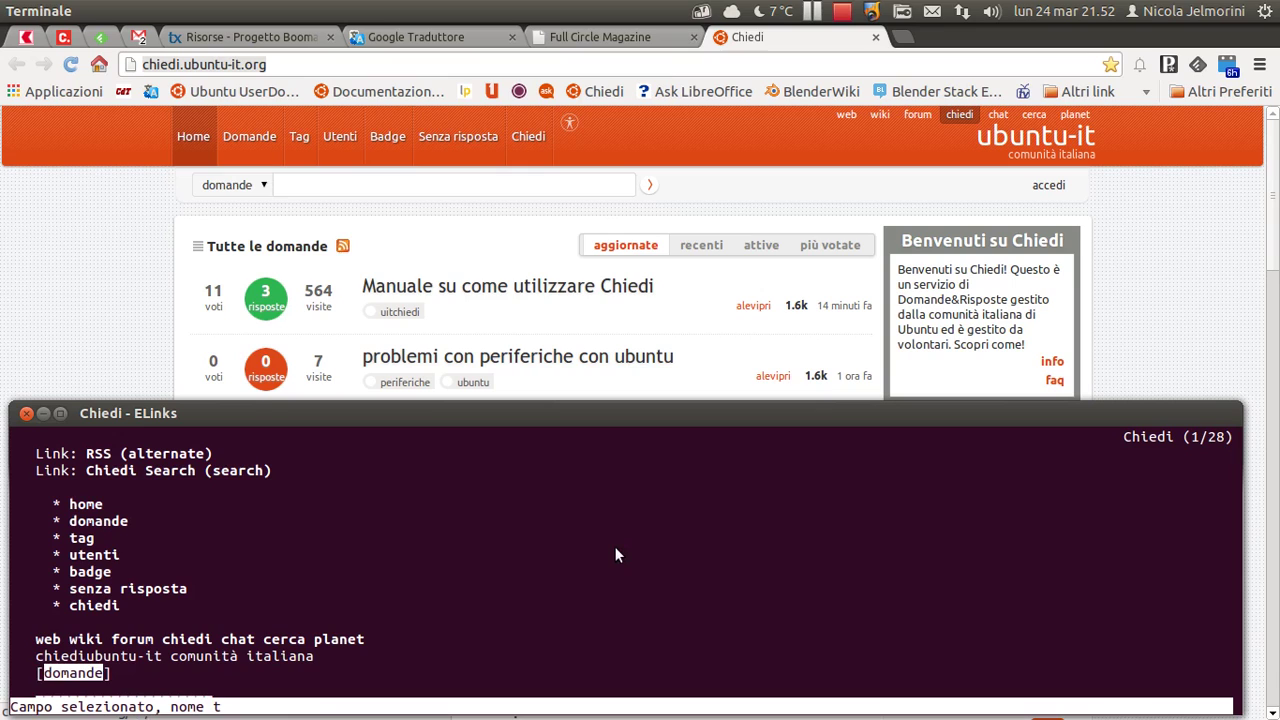
key("Down")
key("Up")
key("Down")
key("Down")
key("Up")
key("Down")
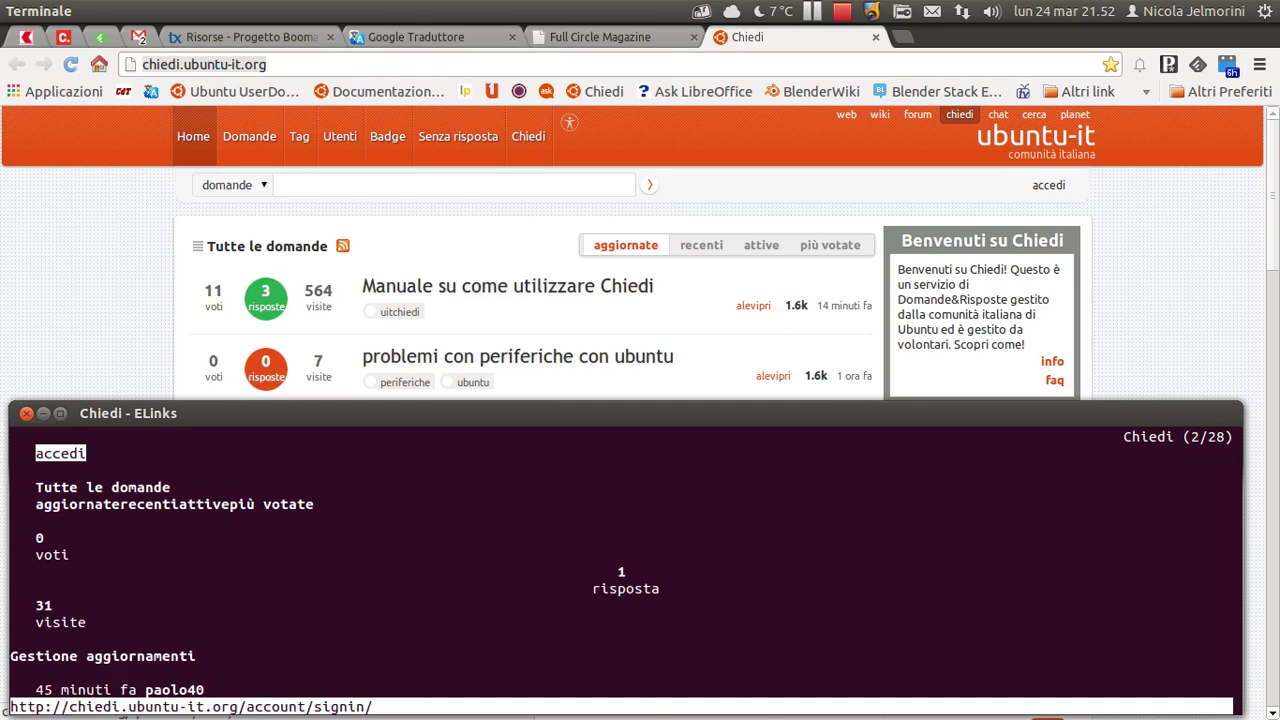
key("Down")
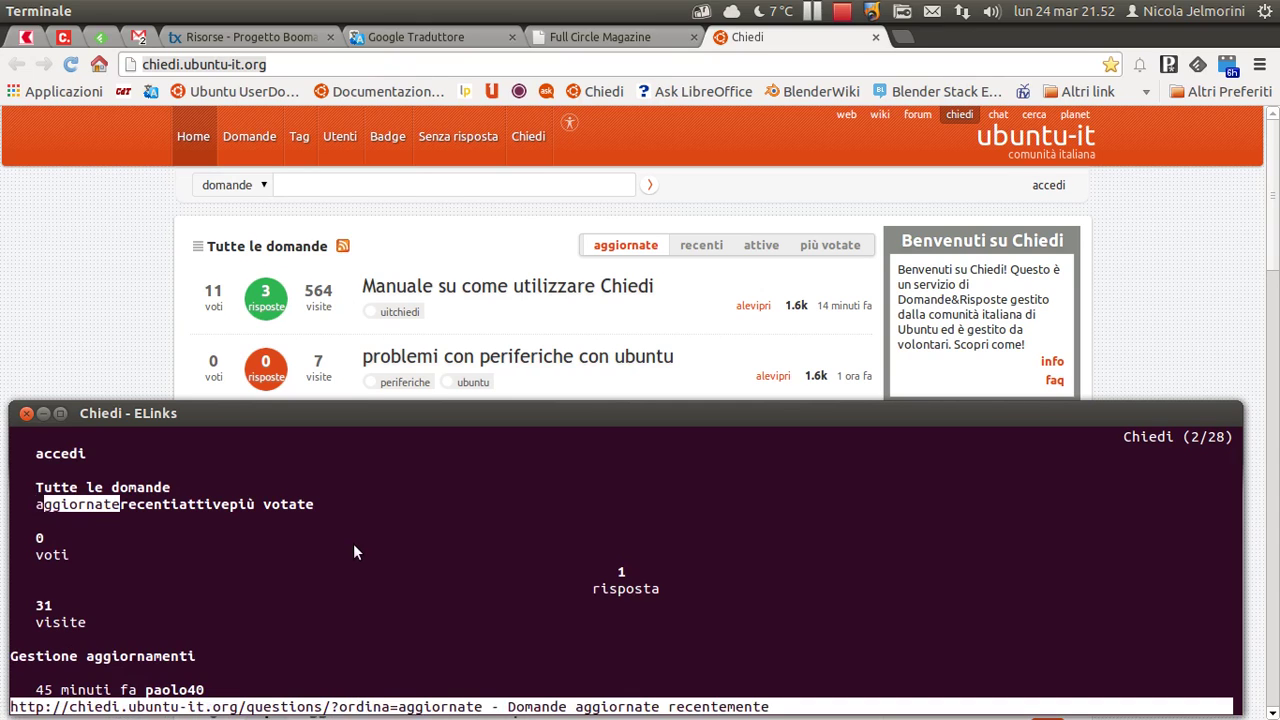
key("Down")
key("Down")
key("Down")
key("Down")
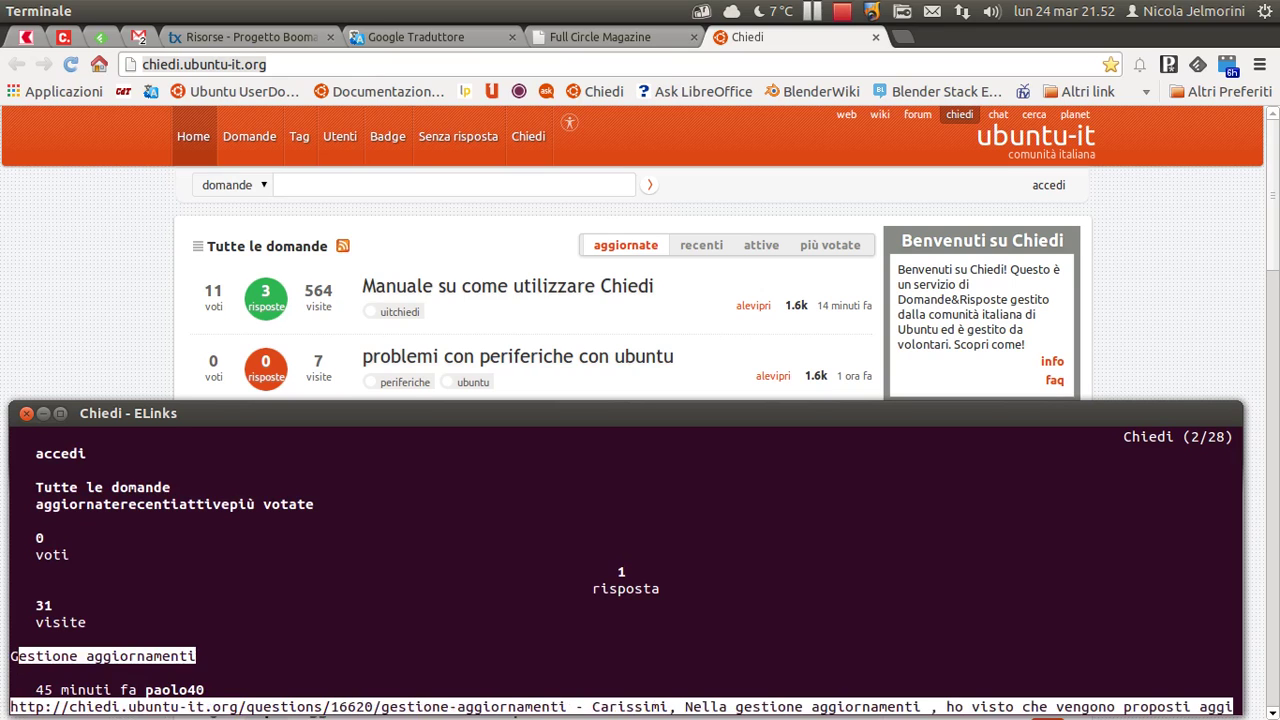
key("Down")
key("Down")
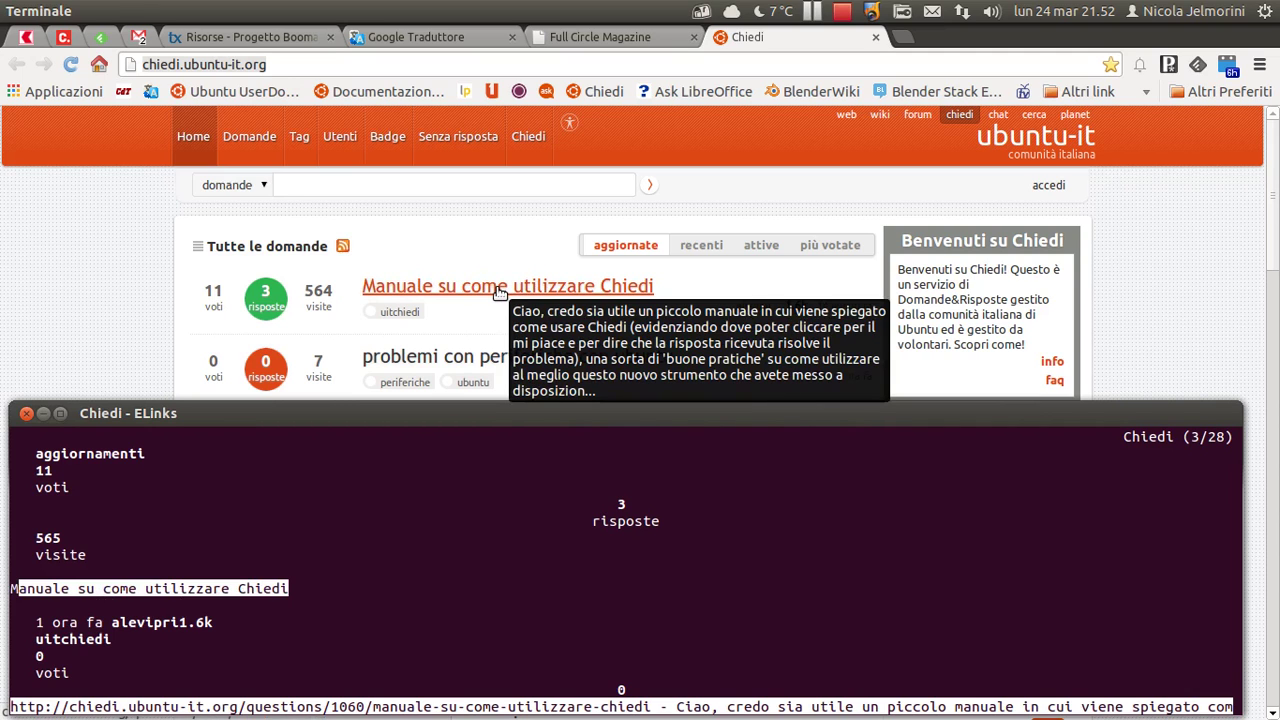
Open 'Manuale su come utilizzare Chiedi' in Chromium and skim it, then follow the same link in ELinks.
left_click(499, 291)
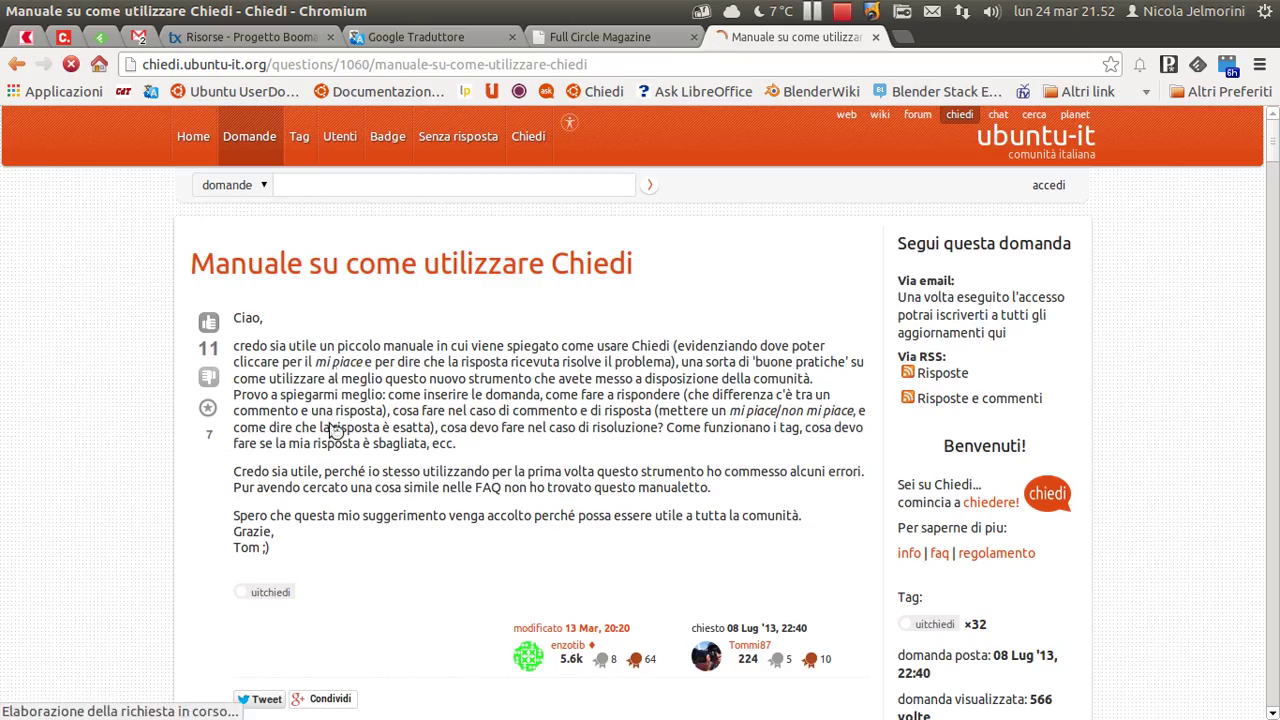
scroll(333, 379, "down", 3)
scroll(300, 405, "down", 4)
scroll(270, 435, "down", 3)
scroll(398, 435, "down", 3)
scroll(420, 440, "down", 2)
scroll(445, 455, "up", 8)
scroll(445, 455, "up", 7)
scroll(144, 392, "down", 1)
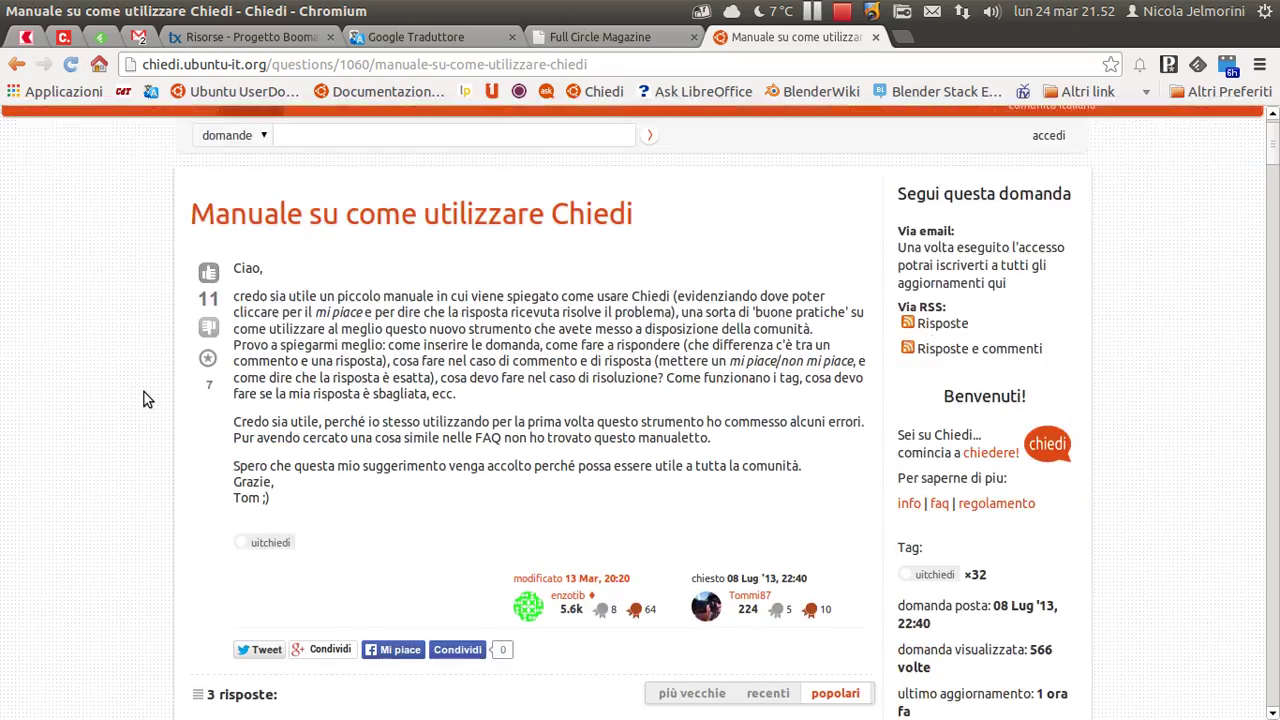
key("alt+Tab")
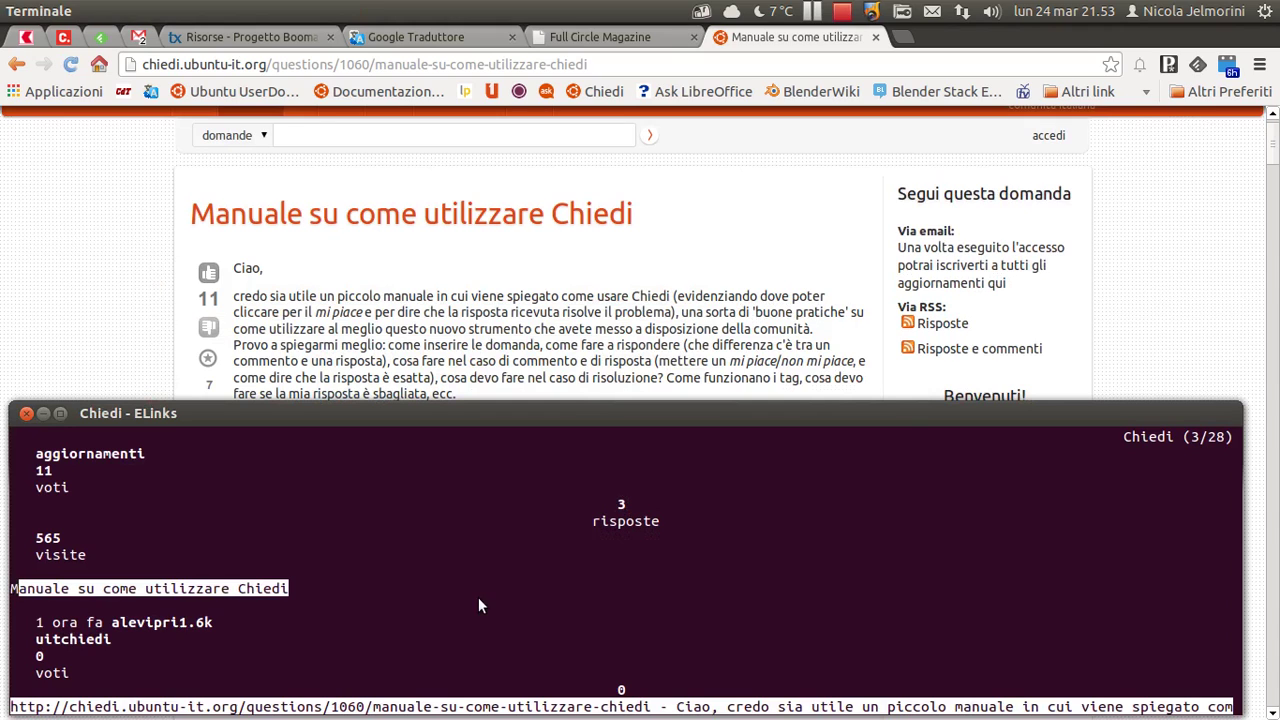
key("Return")
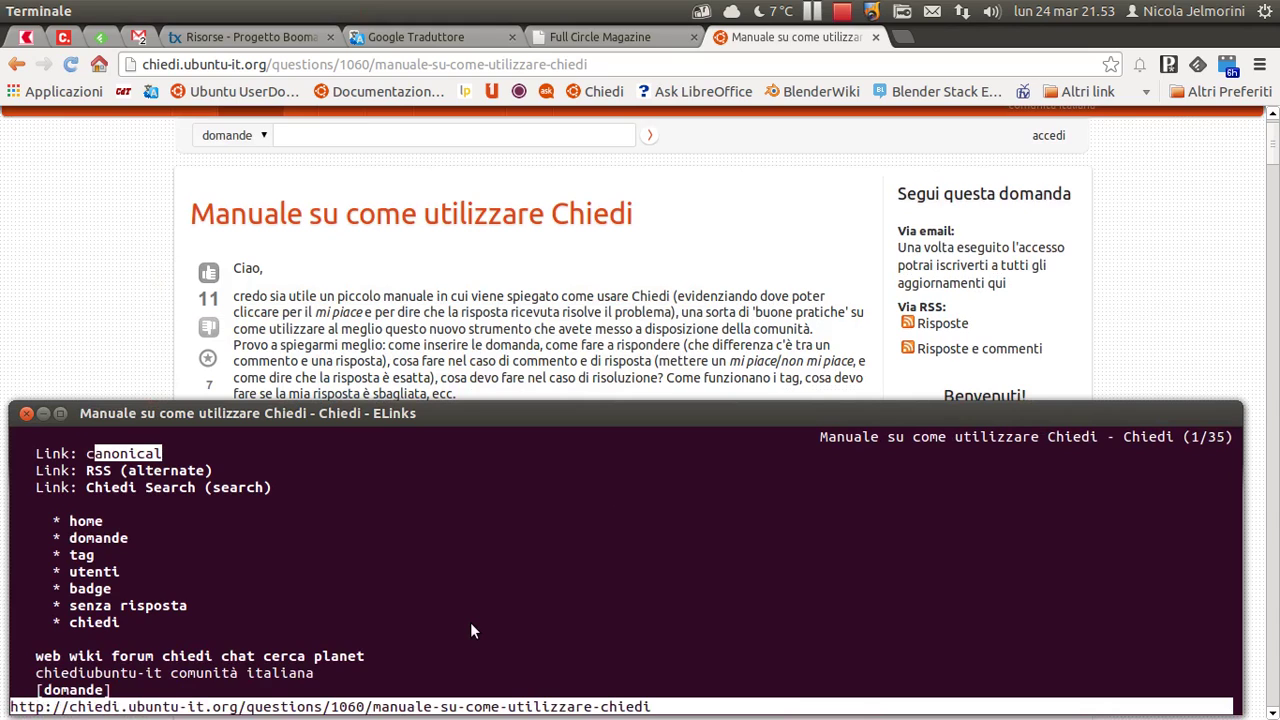
Move link focus through the site menu and search field to the question title, then reposition the terminal.
key("Down")
key("Down")
key("Down")
key("Down")
key("Down")
key("Down")
key("Down")
key("Down")
key("Up")
key("Up")
key("Down")
key("Down")
key("Down")
key("Down")
key("Down")
key("Down")
key("Down")
key("Down")
key("Down")
key("Down")
key("Down")
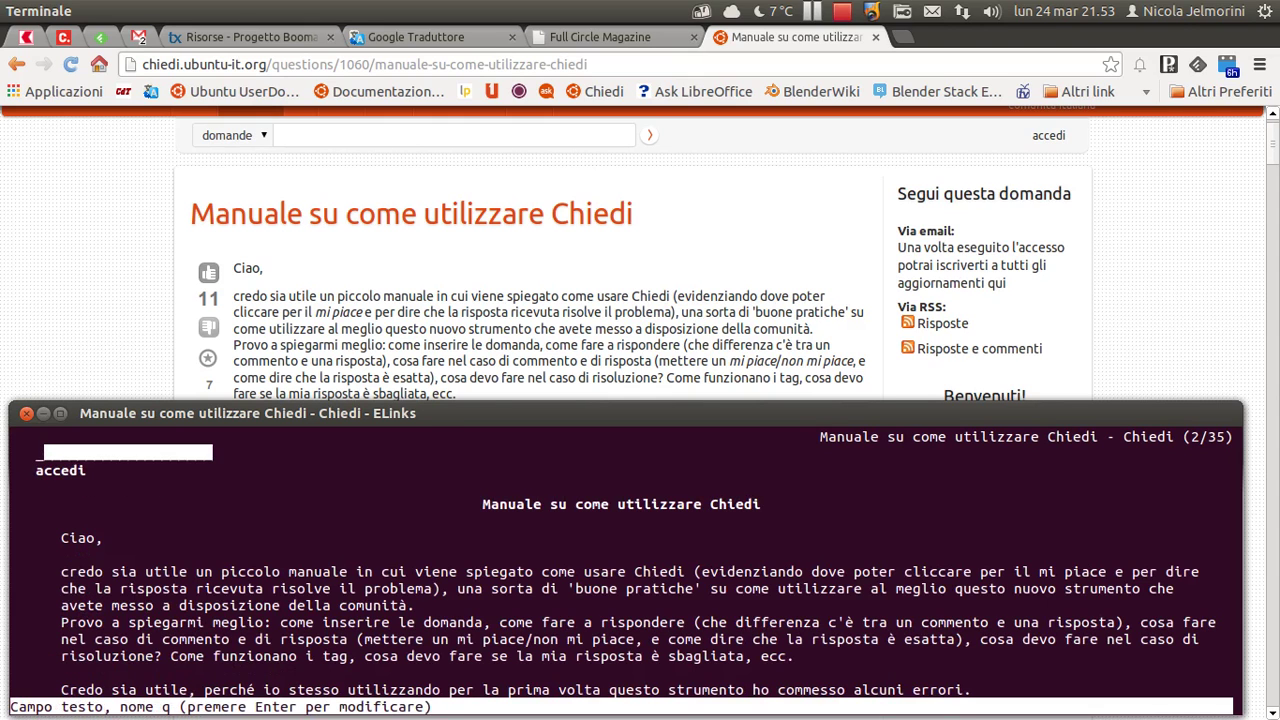
key("Down")
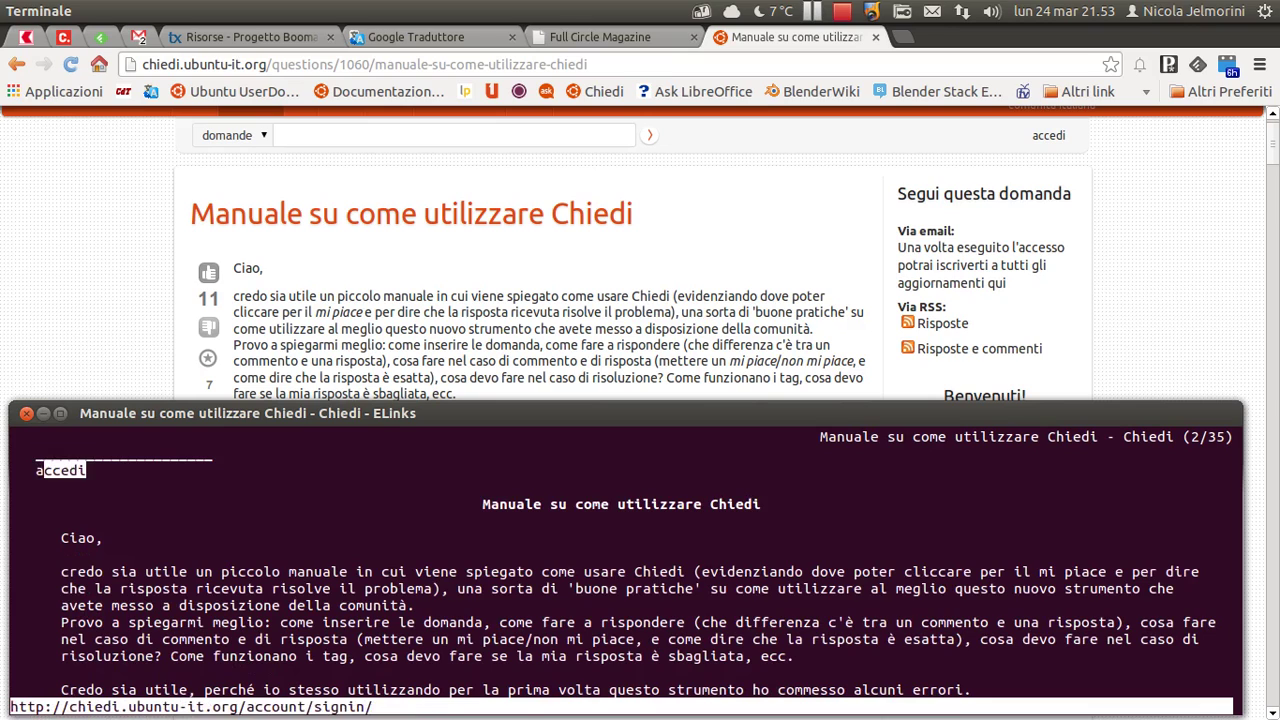
key("Down")
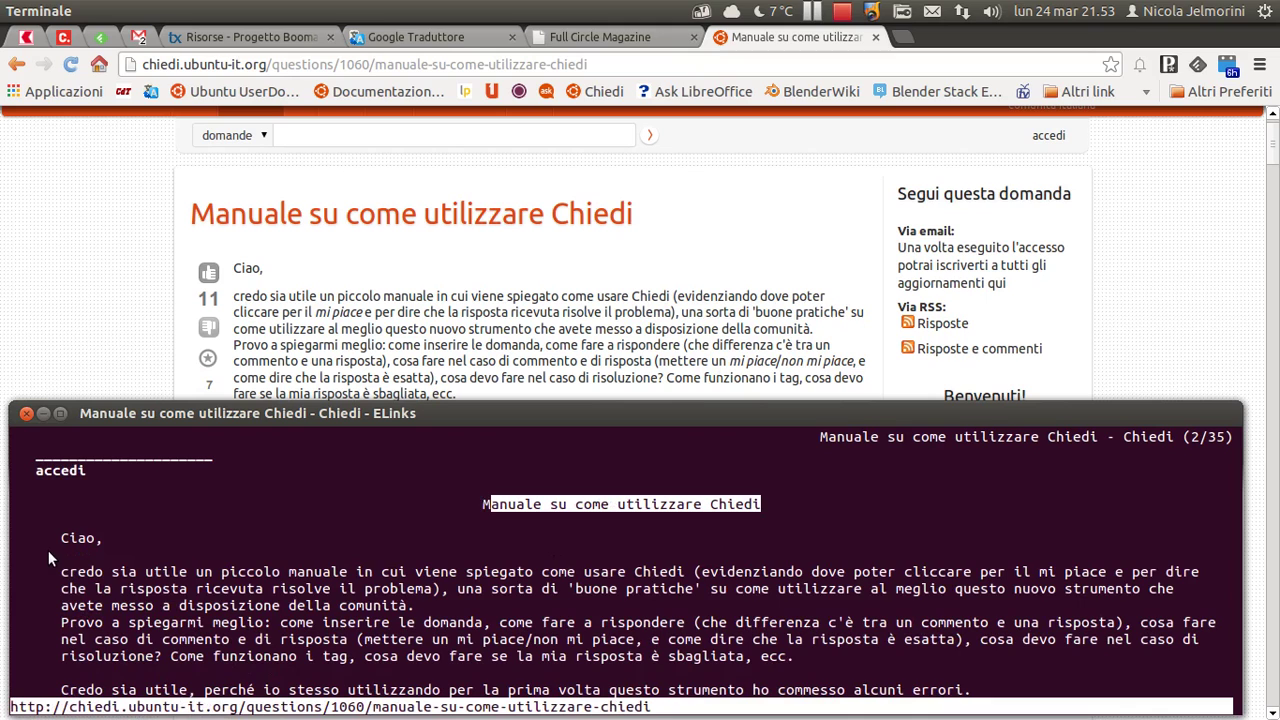
key("Down")
key("Up")
left_click_drag(557, 409, 548, 291)
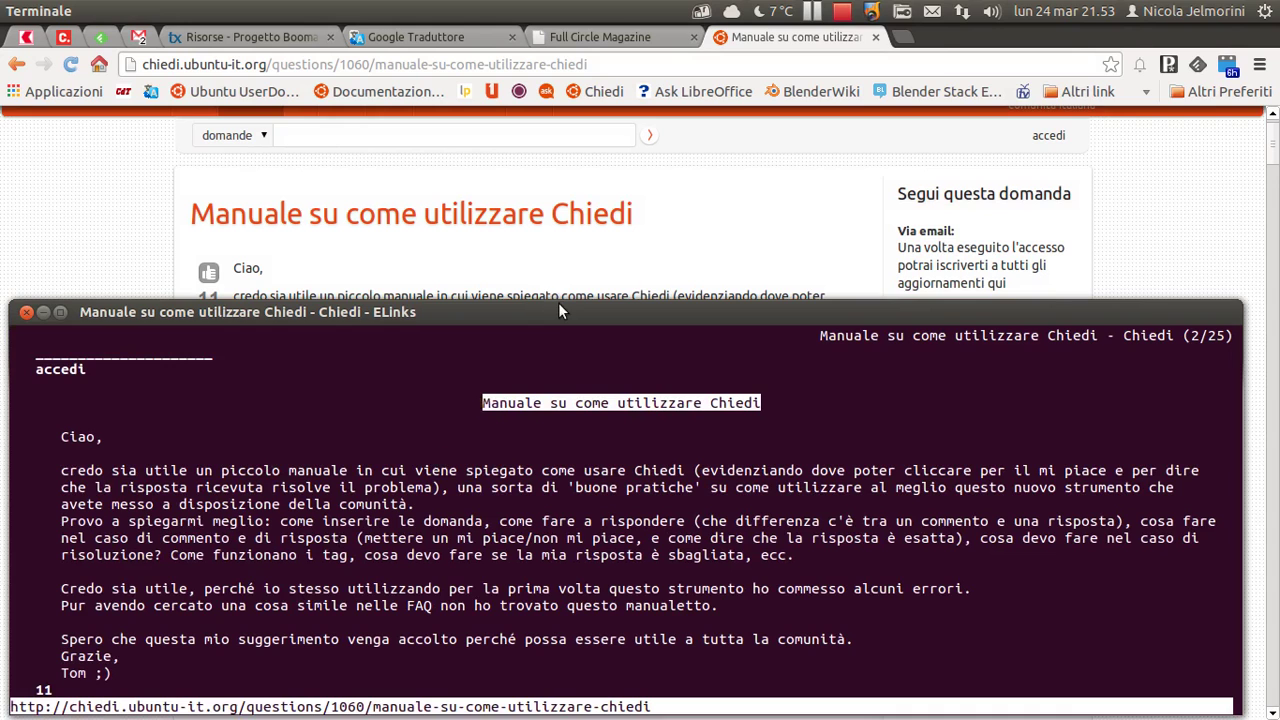
left_click_drag(558, 311, 558, 463)
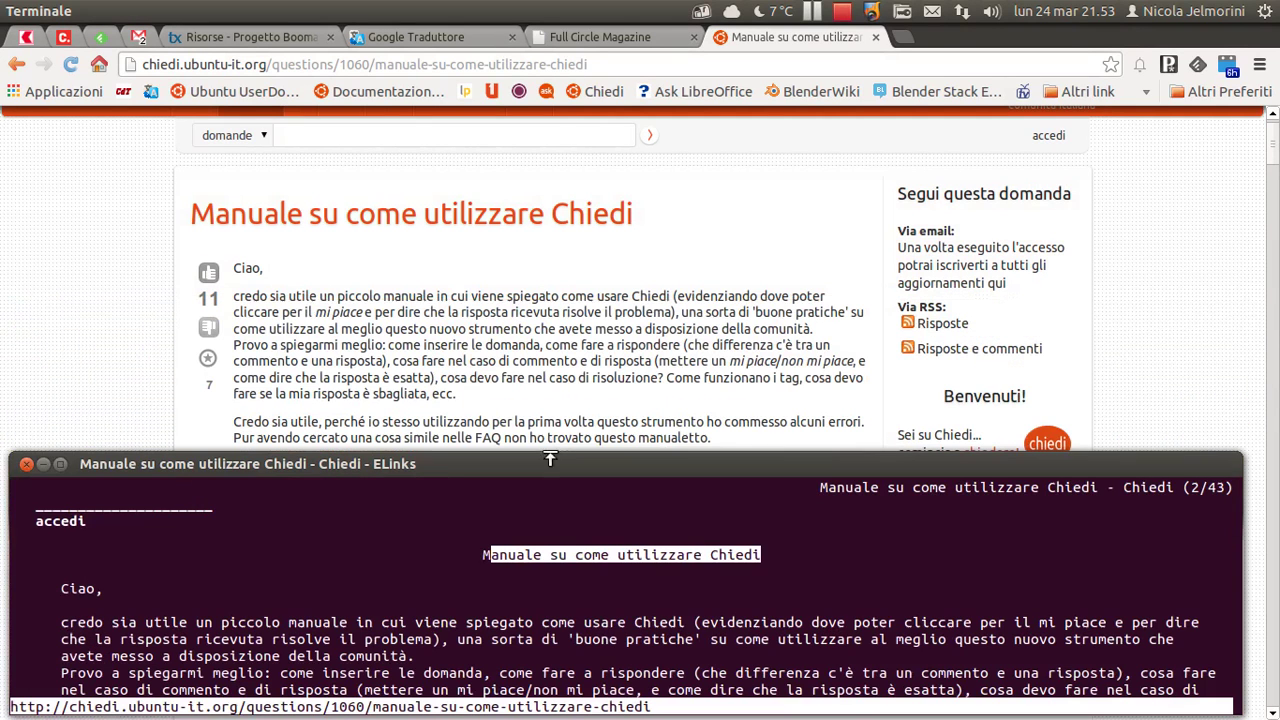
left_click_drag(445, 476, 446, 442)
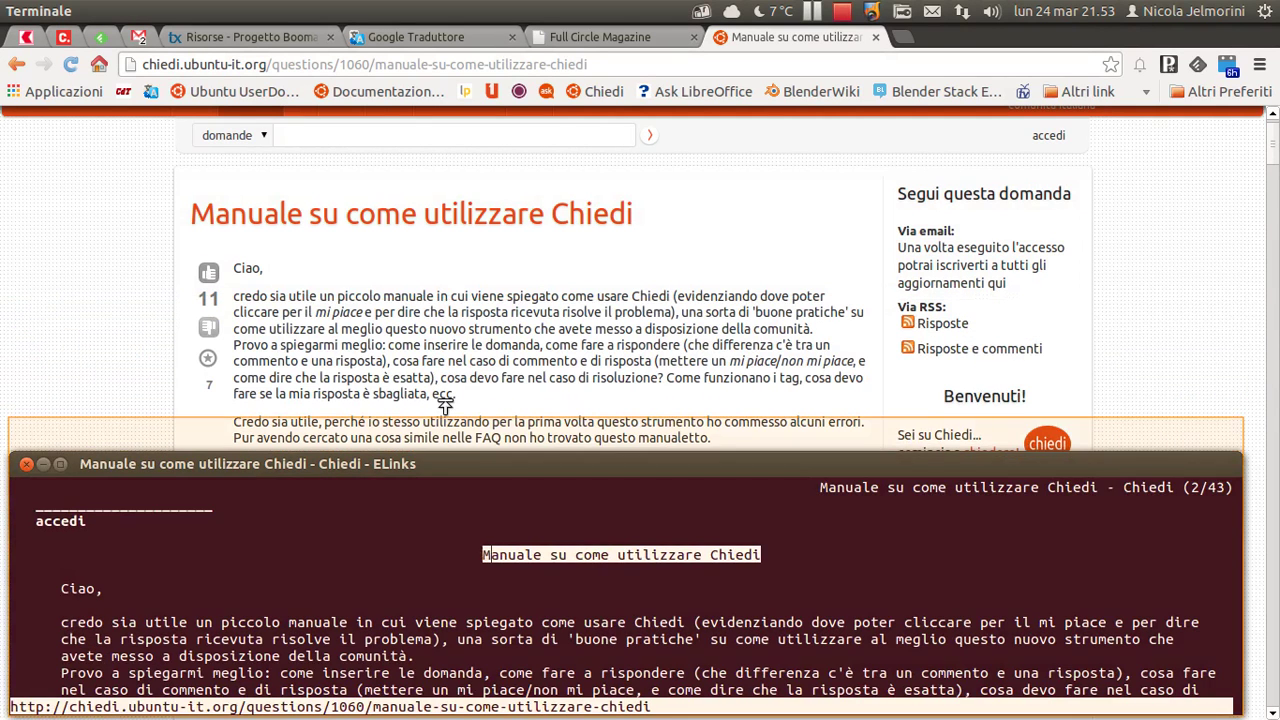
Step focus past the uitchiedi tag, modificato and Tweet links to the recenti answer sort.
key("Down")
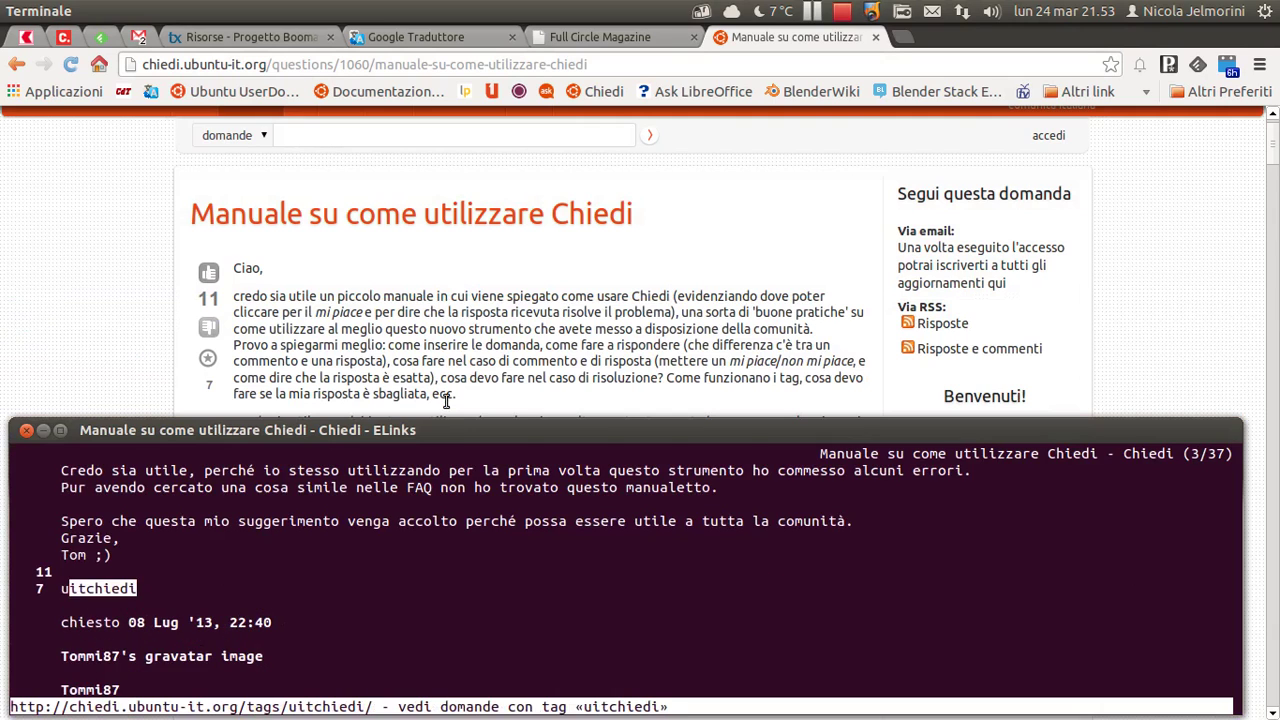
key("Down")
key("Down")
key("Down")
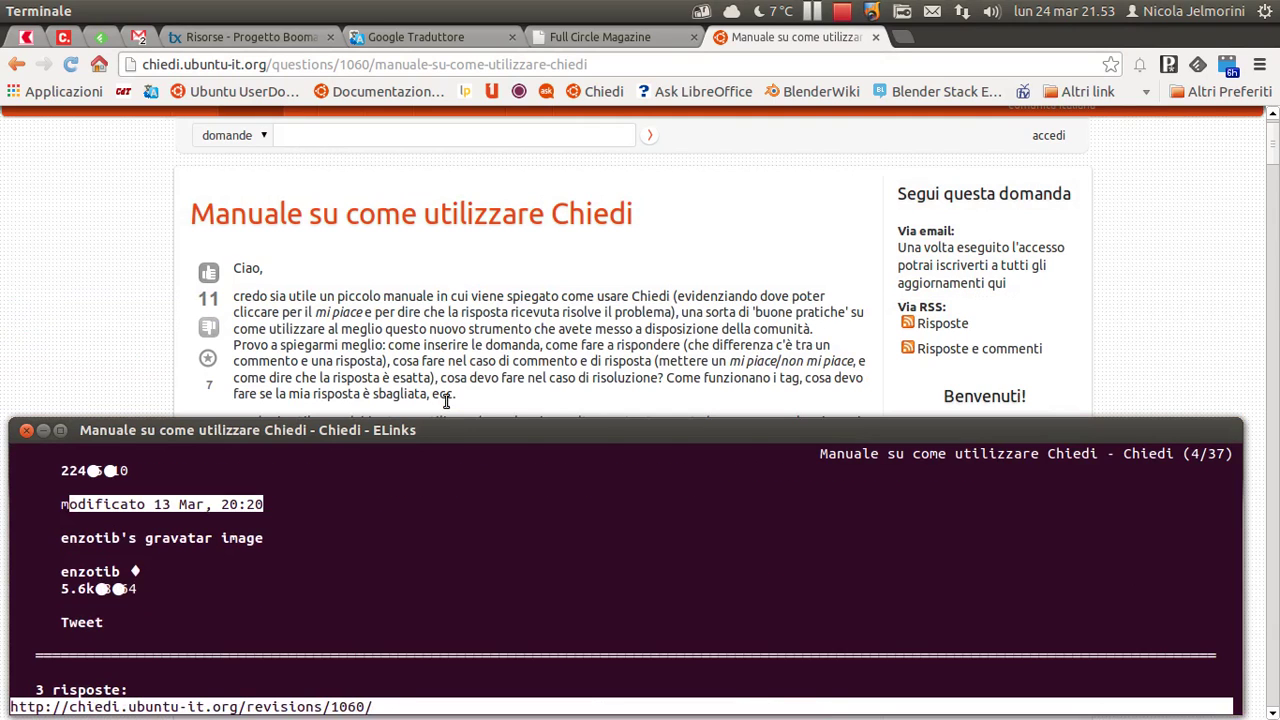
key("Down")
key("Down")
key("Down")
key("Down")
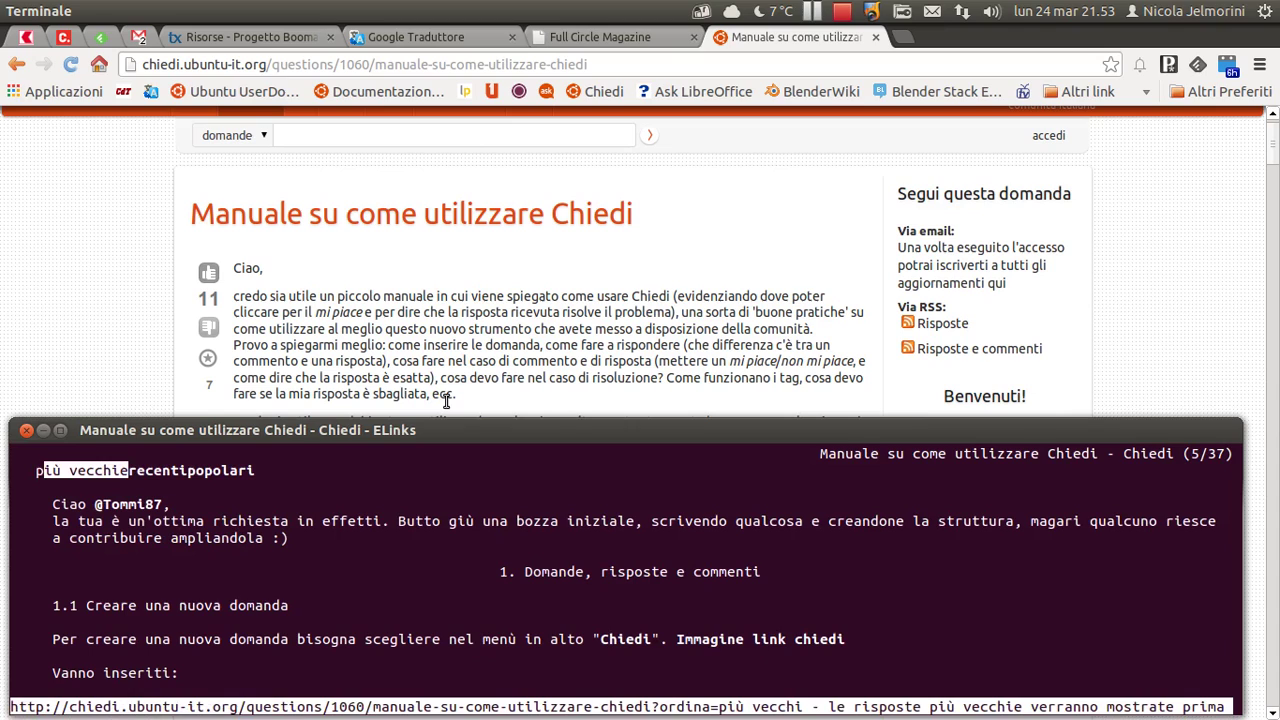
key("Up")
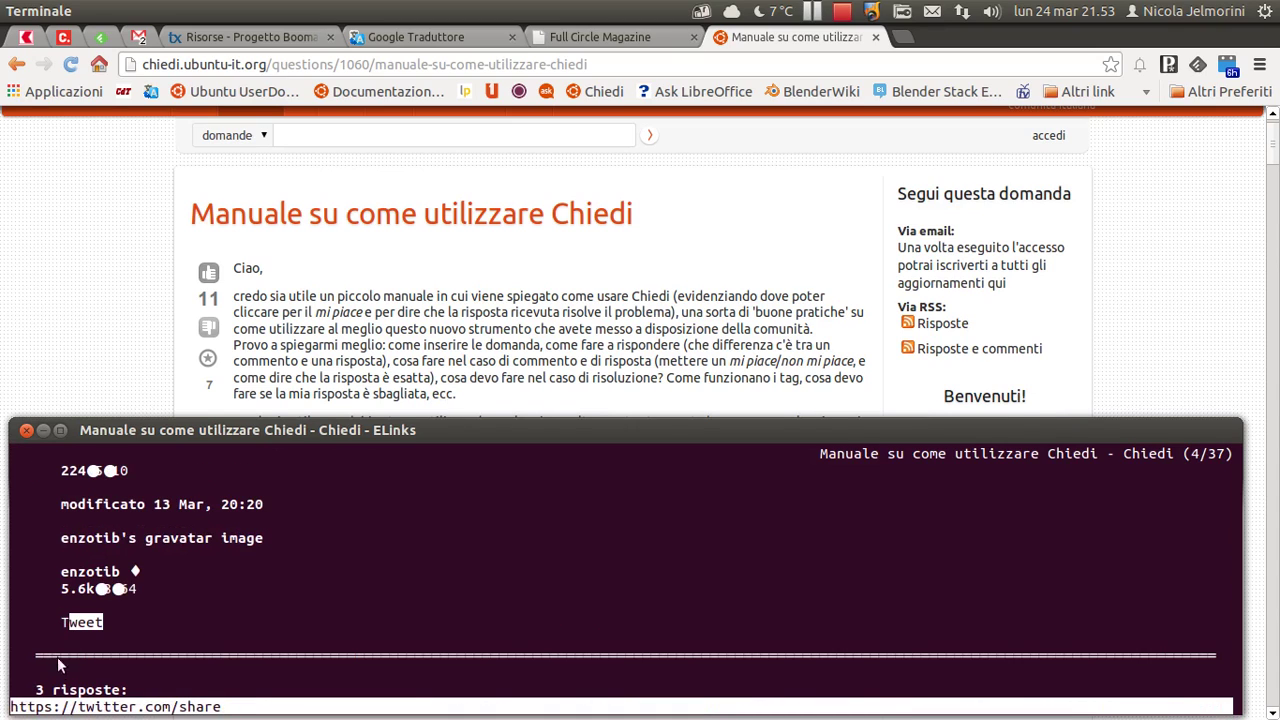
scroll(118, 315, "down", 3)
scroll(118, 315, "down", 2)
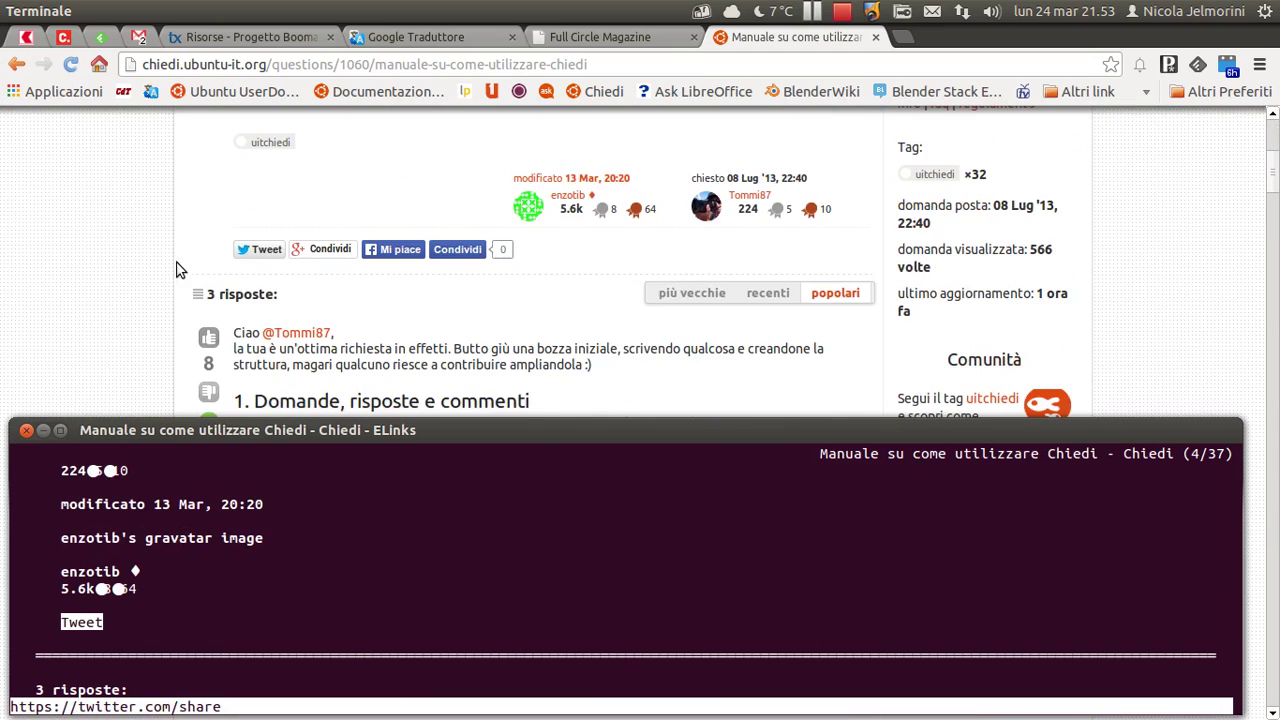
scroll(193, 315, "down", 3)
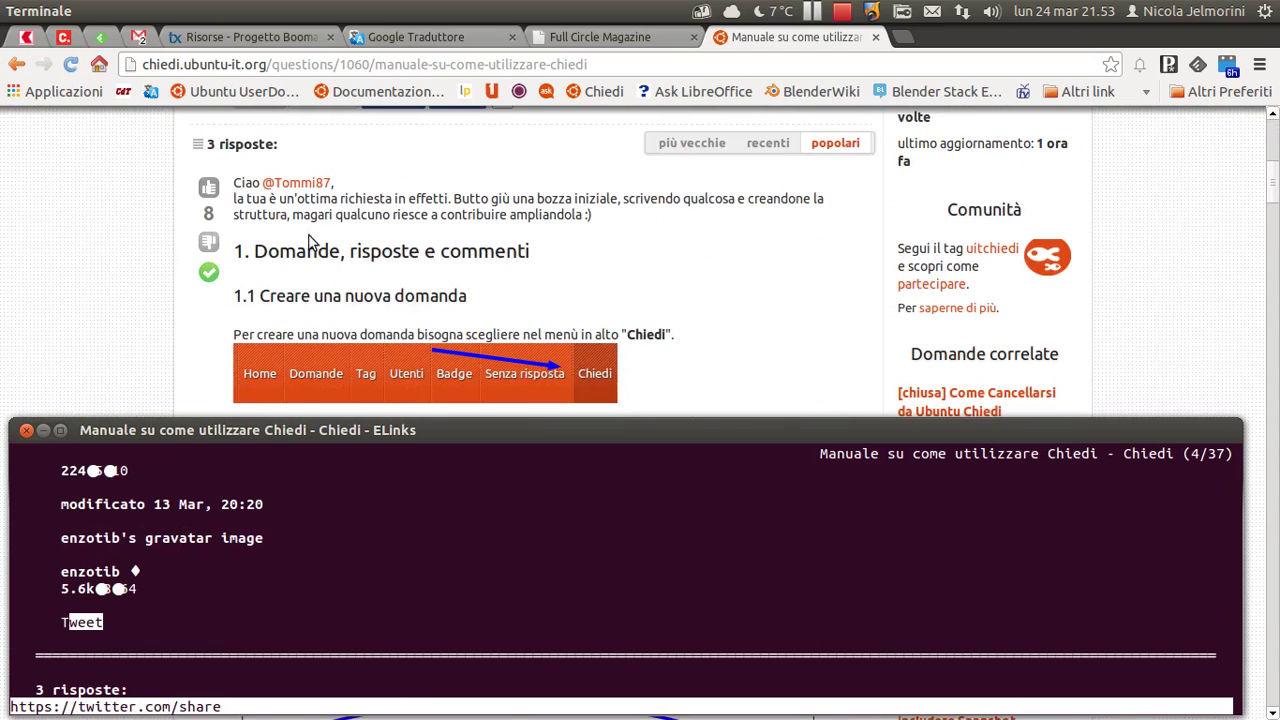
key("Down")
key("Down")
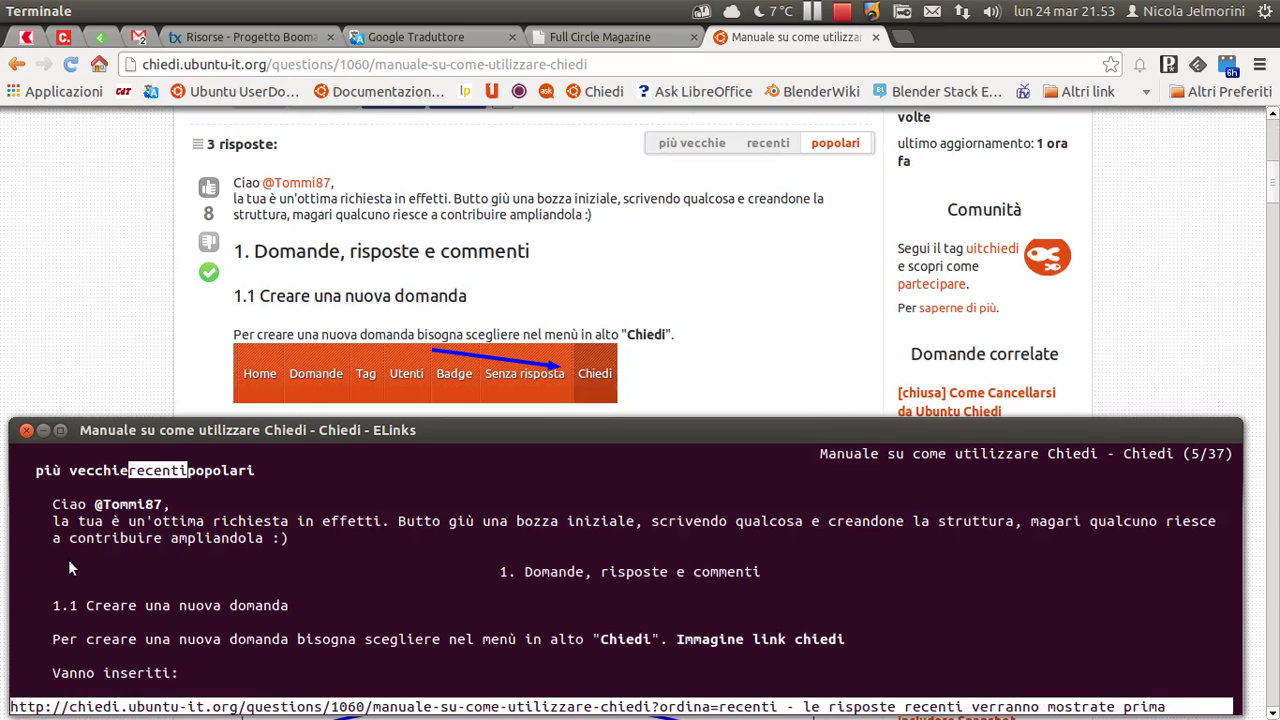
scroll(140, 503, "up", 1)
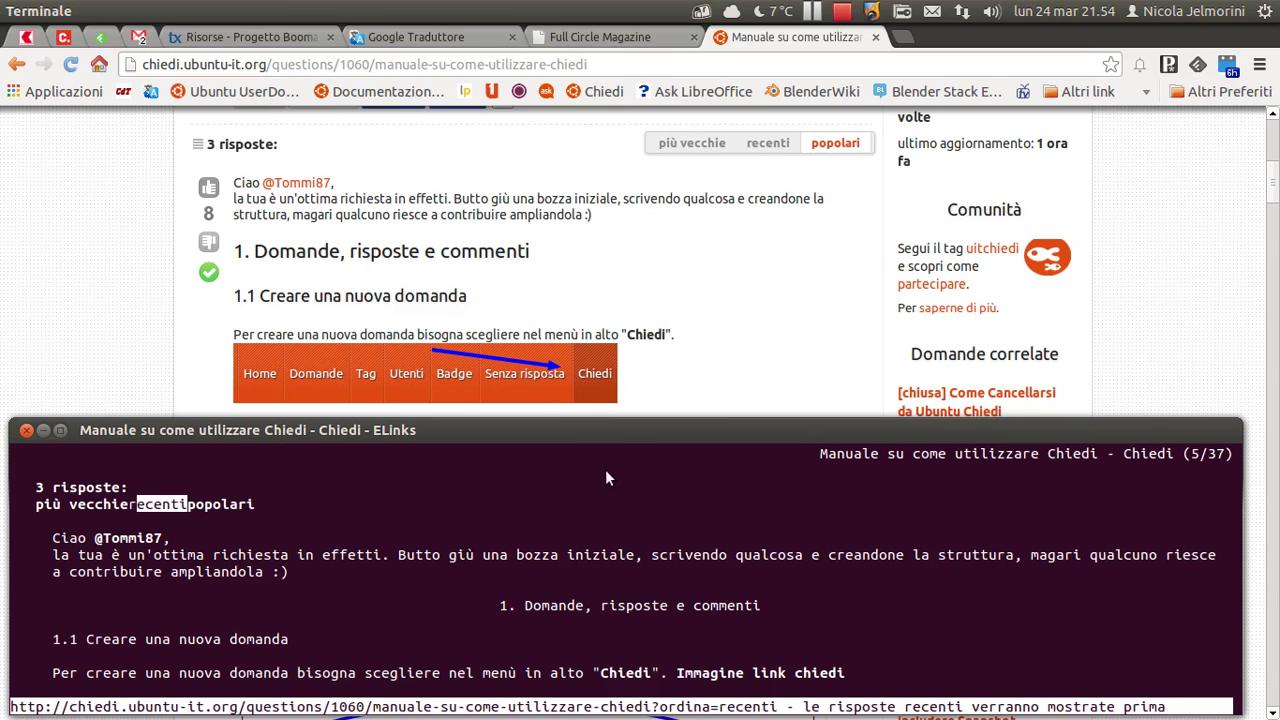
Maximize the ELinks terminal, step through the answer's links, and briefly check the Zim note.
double_click(613, 429)
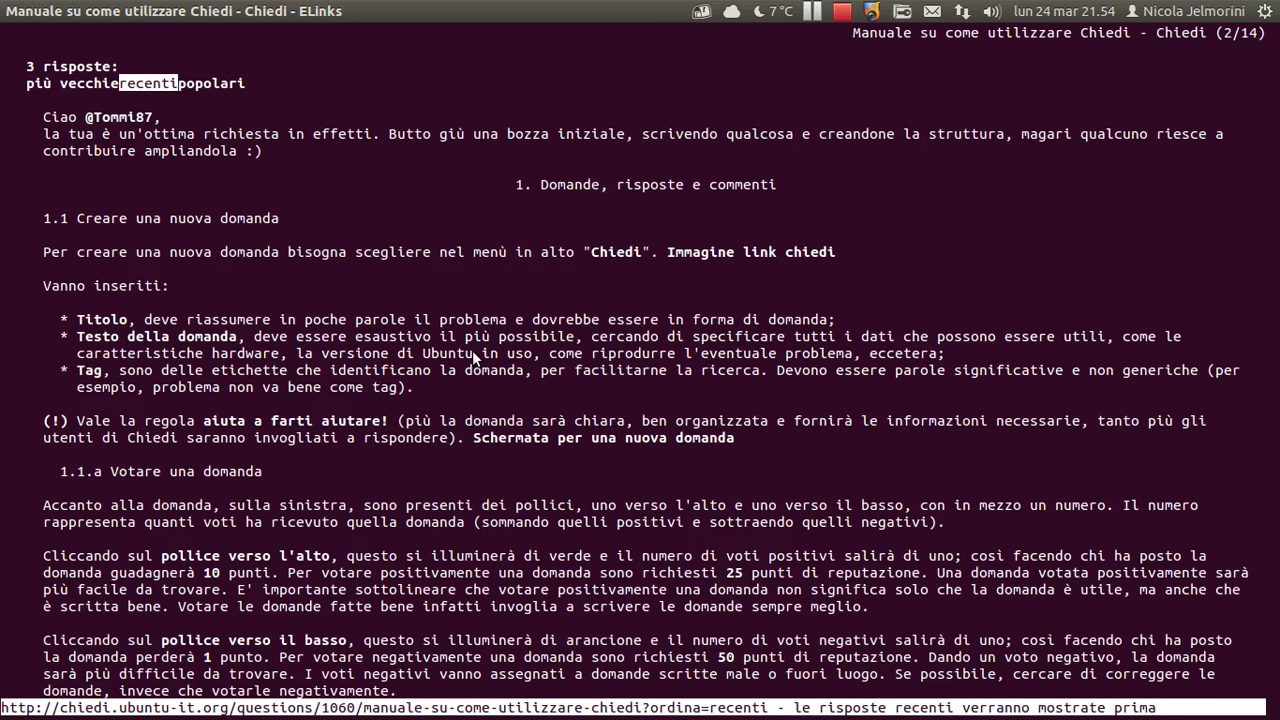
key("Down")
key("Down")
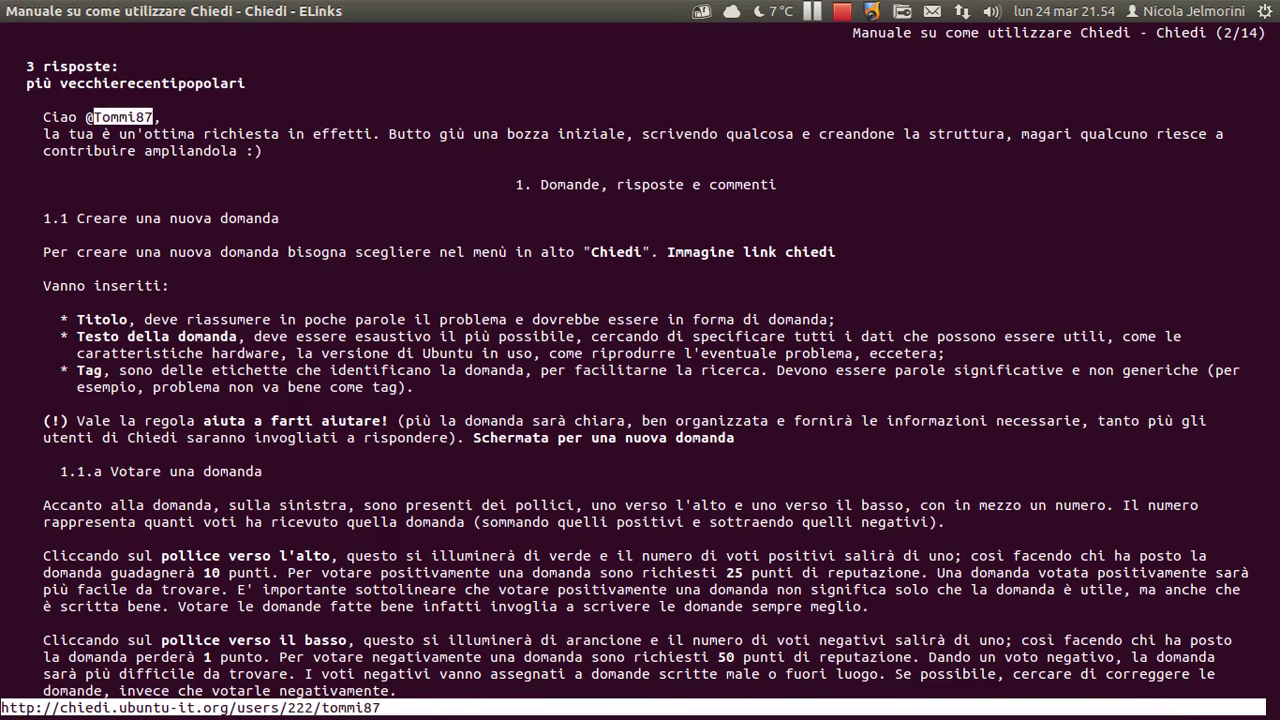
key("Down")
key("Down")
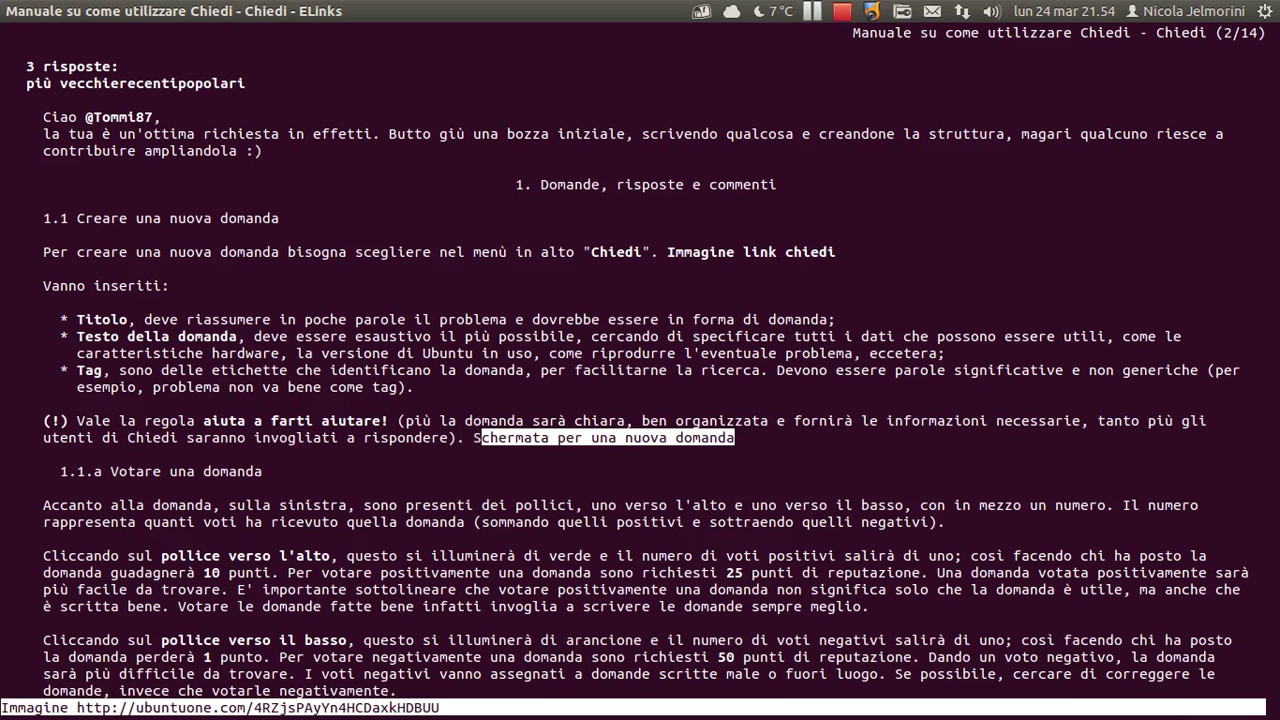
key("Down")
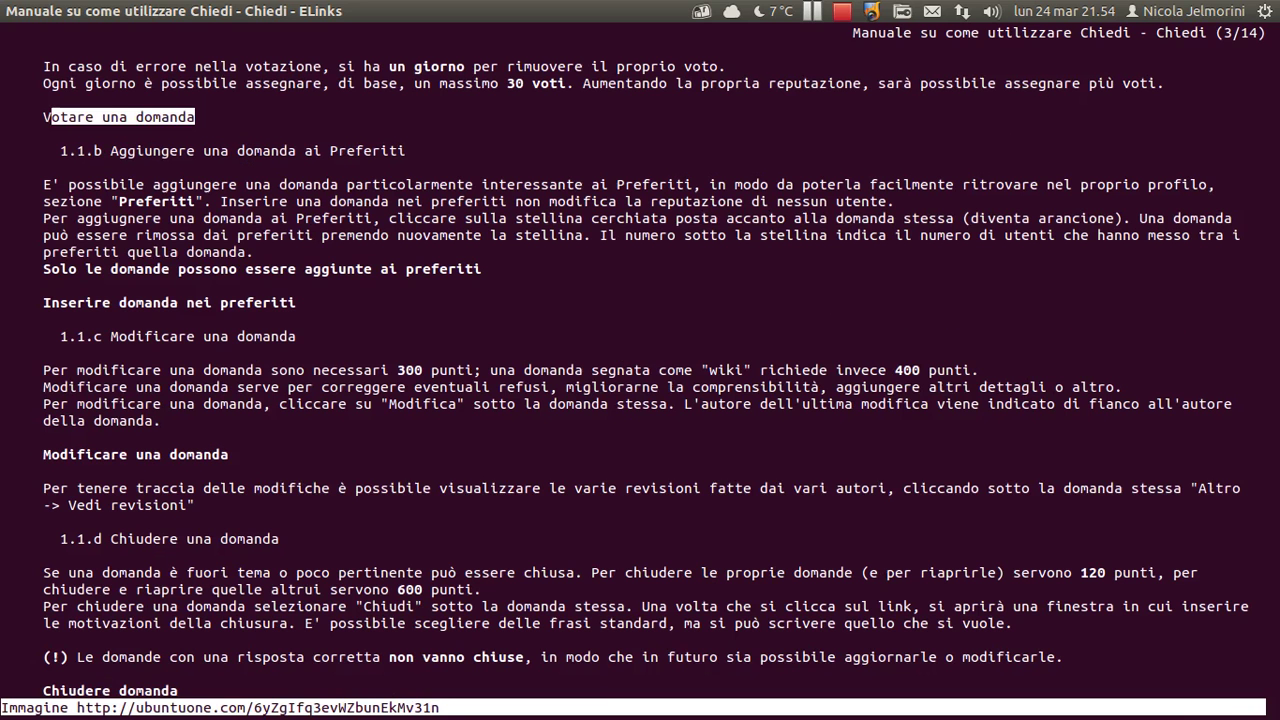
key("Up")
key("Up")
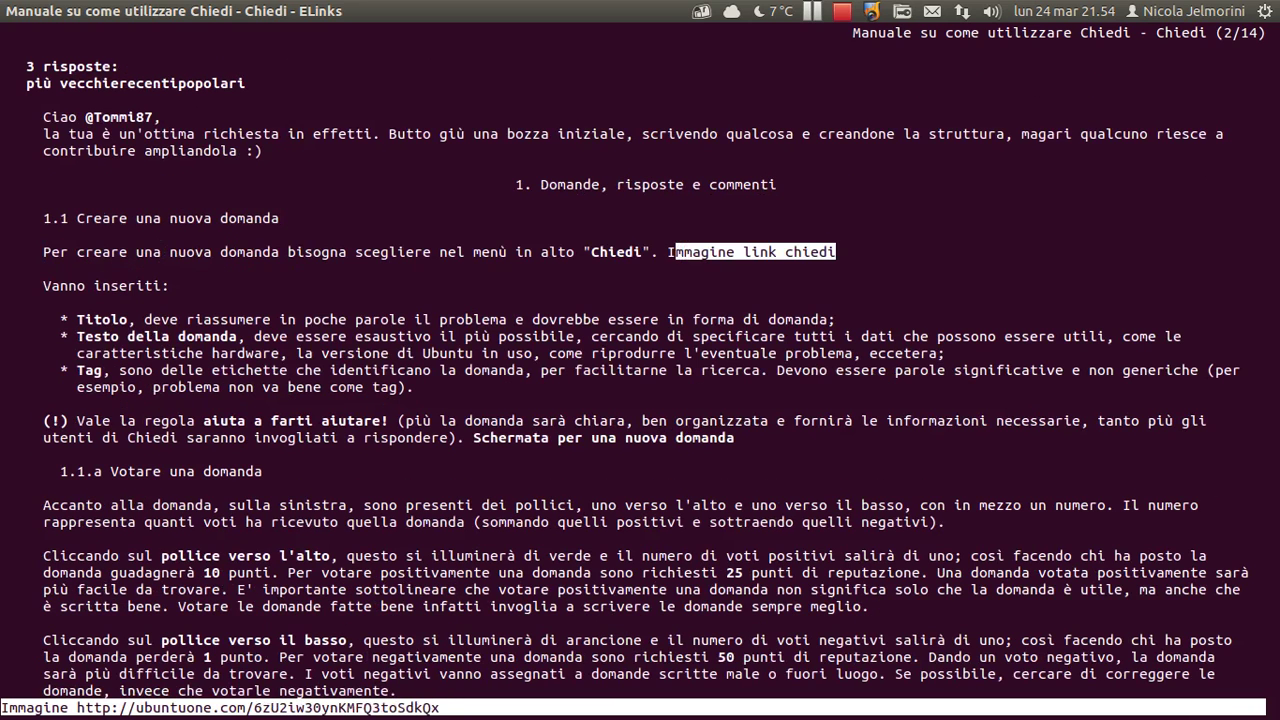
key("alt+Tab")
key("alt+Tab")
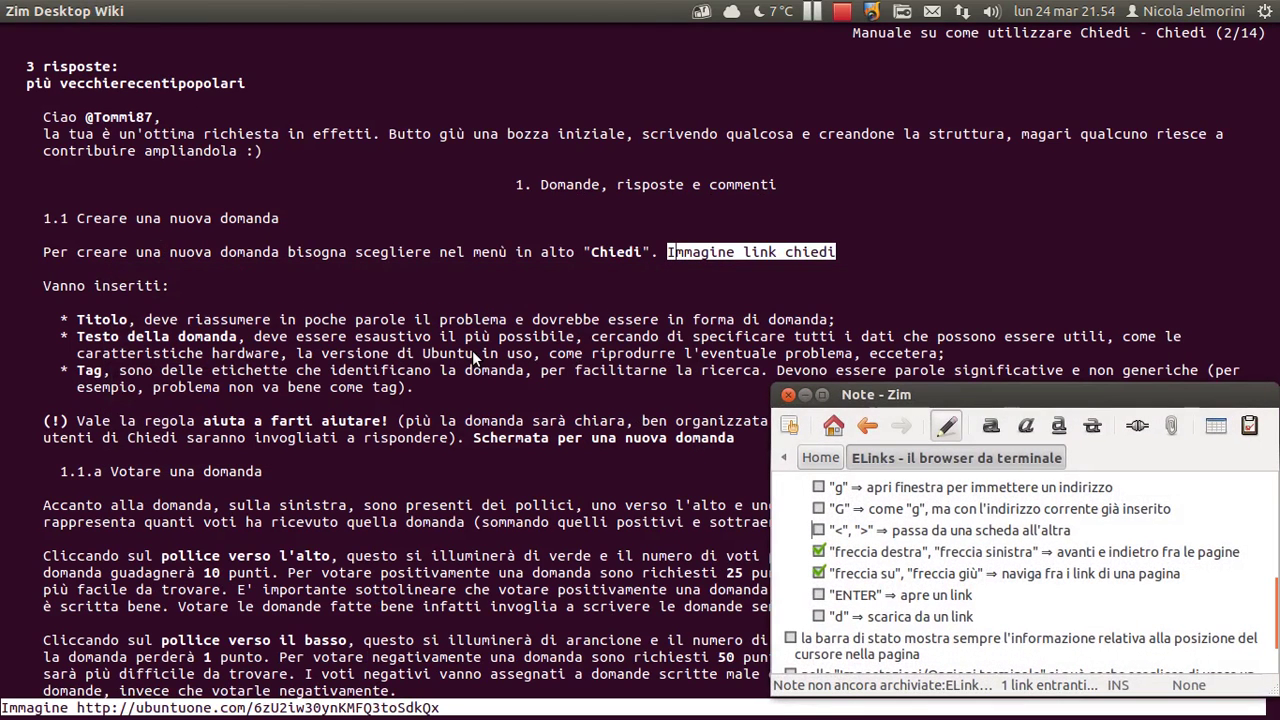
key("alt+Tab")
Move back up, then down through the manual's links, ending on the wiki link.
key("Up")
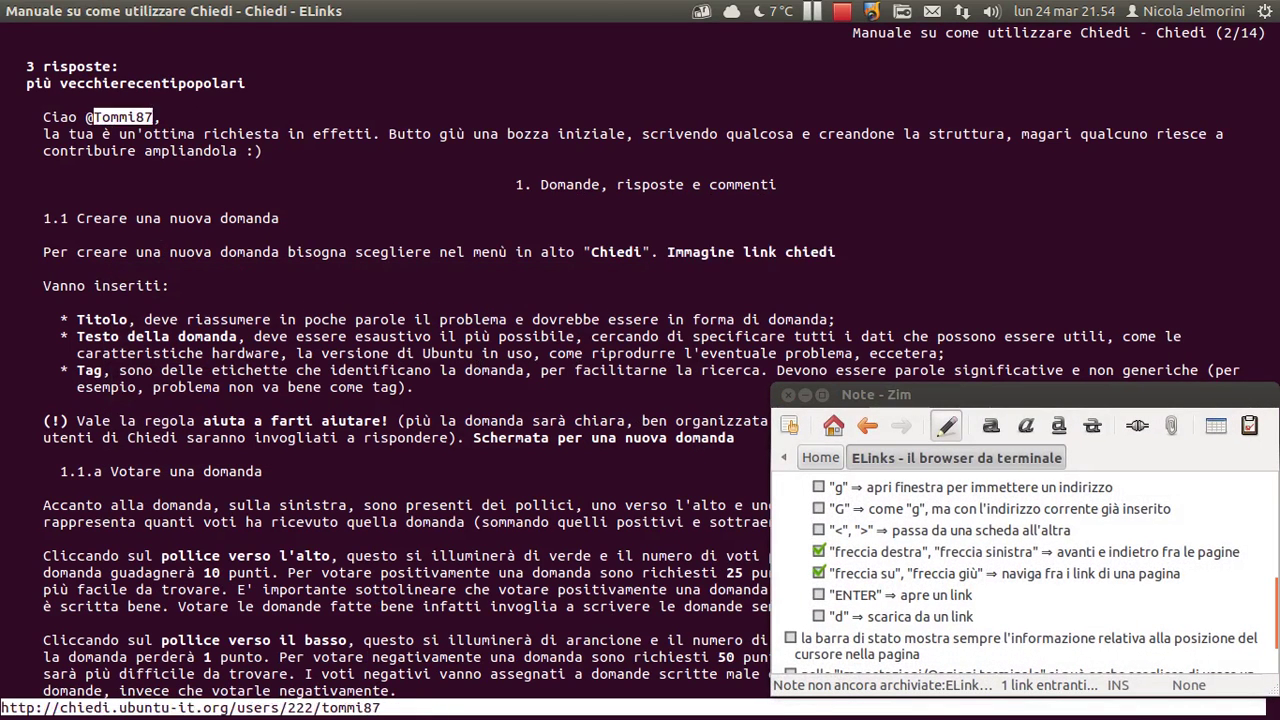
key("Up")
key("Up")
key("Up")
key("Up")
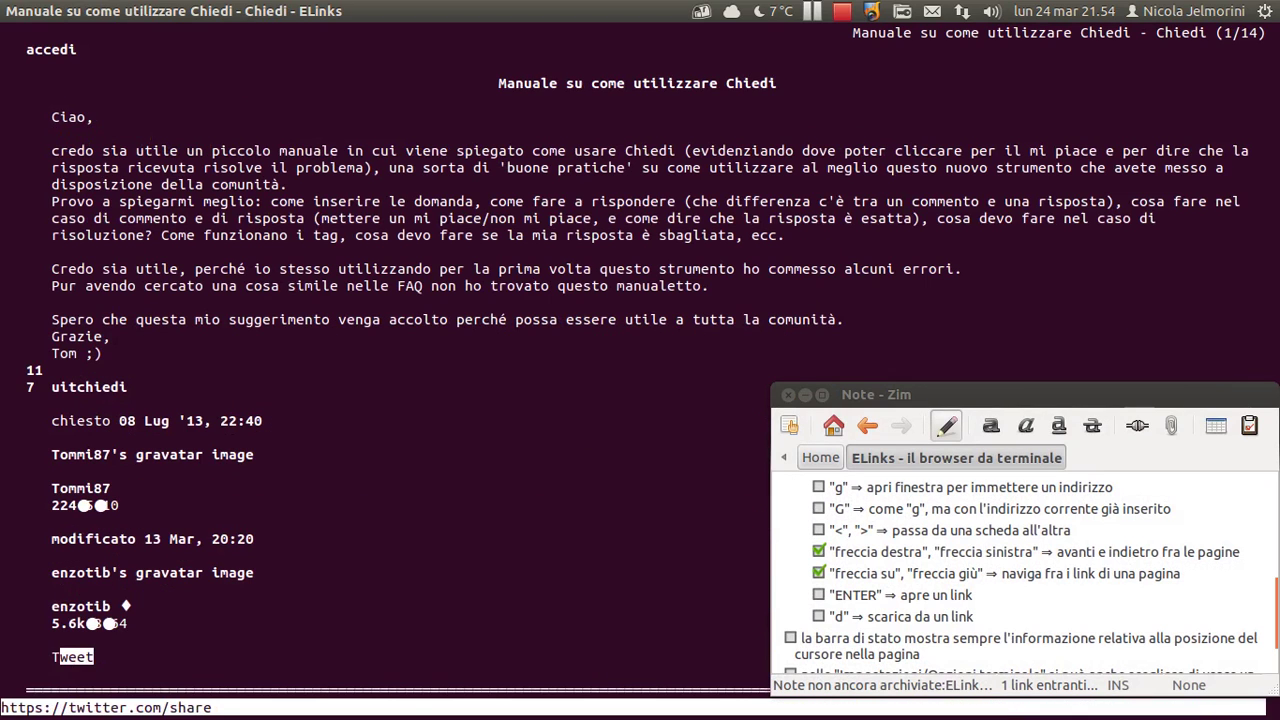
key("Up")
key("Up")
key("Up")
key("Up")
key("Up")
key("Up")
key("Up")
key("Up")
key("Up")
key("Up")
key("Up")
key("Up")
key("Down")
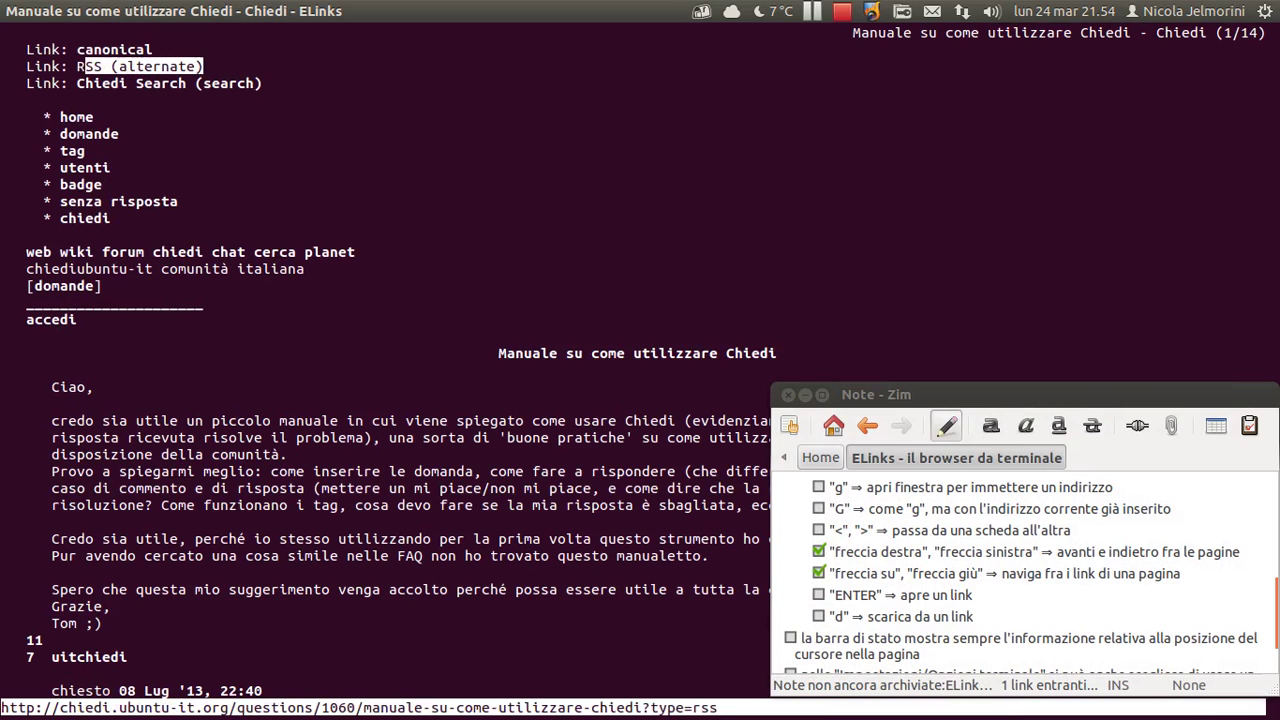
key("Down")
key("Down")
key("Down")
key("Down")
key("Down")
key("Down")
key("Down")
key("Down")
key("Down")
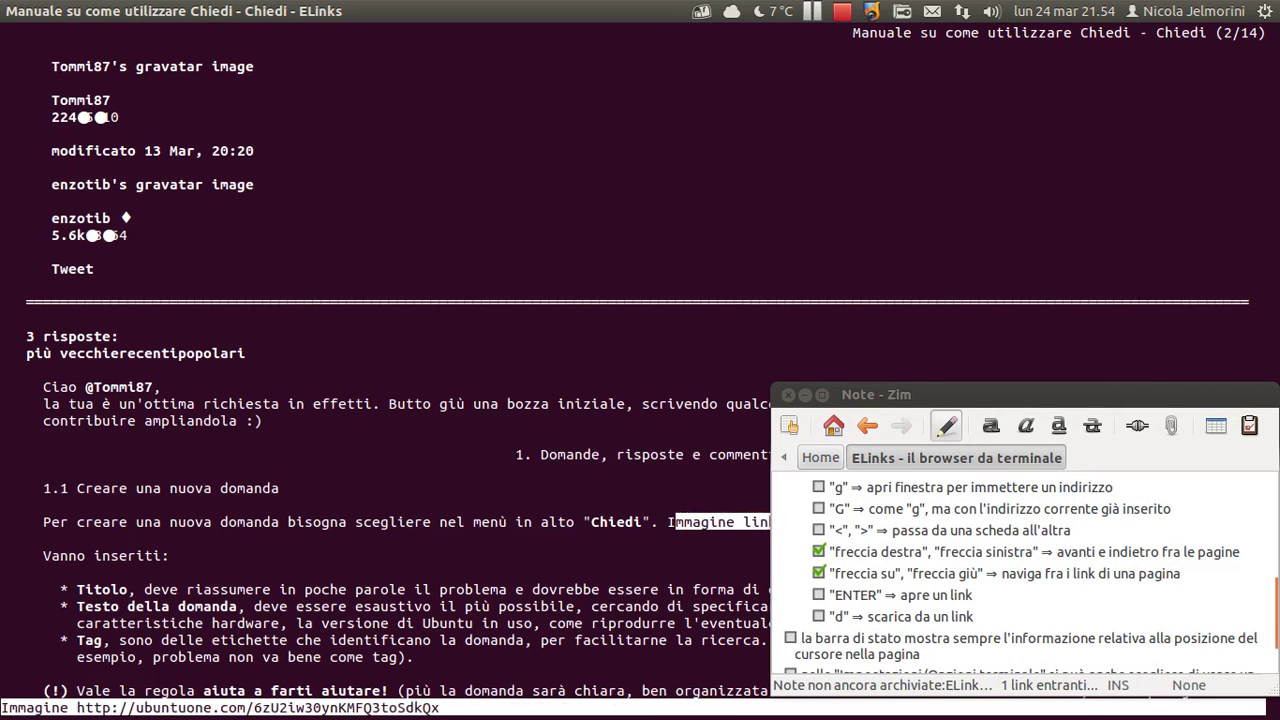
key("Down")
key("Down")
key("Down")
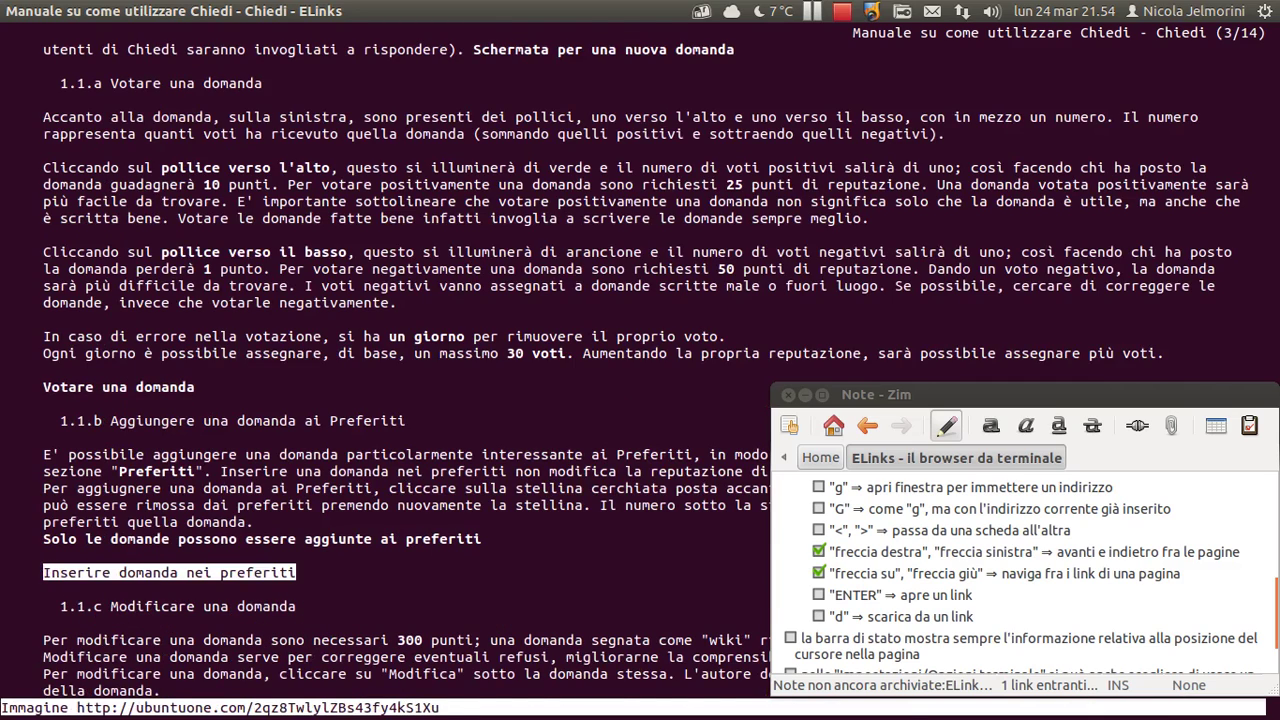
key("Down")
key("Down")
key("Down")
key("Down")
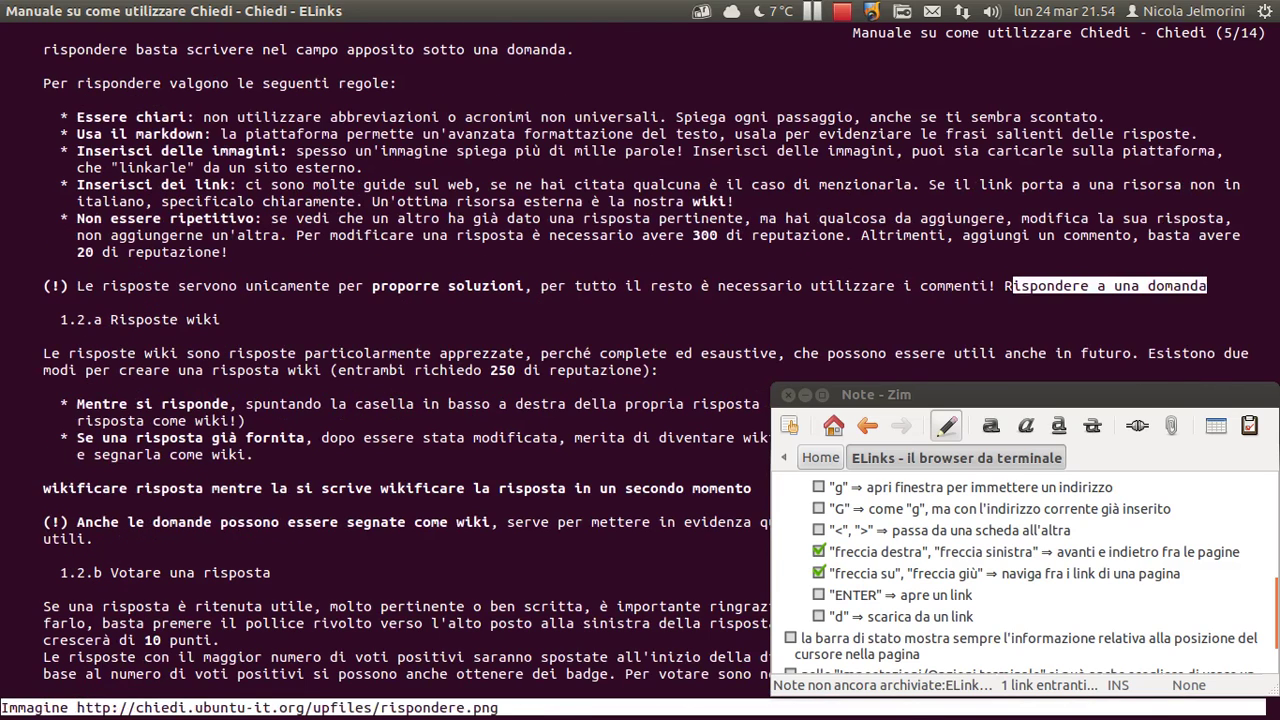
key("Up")
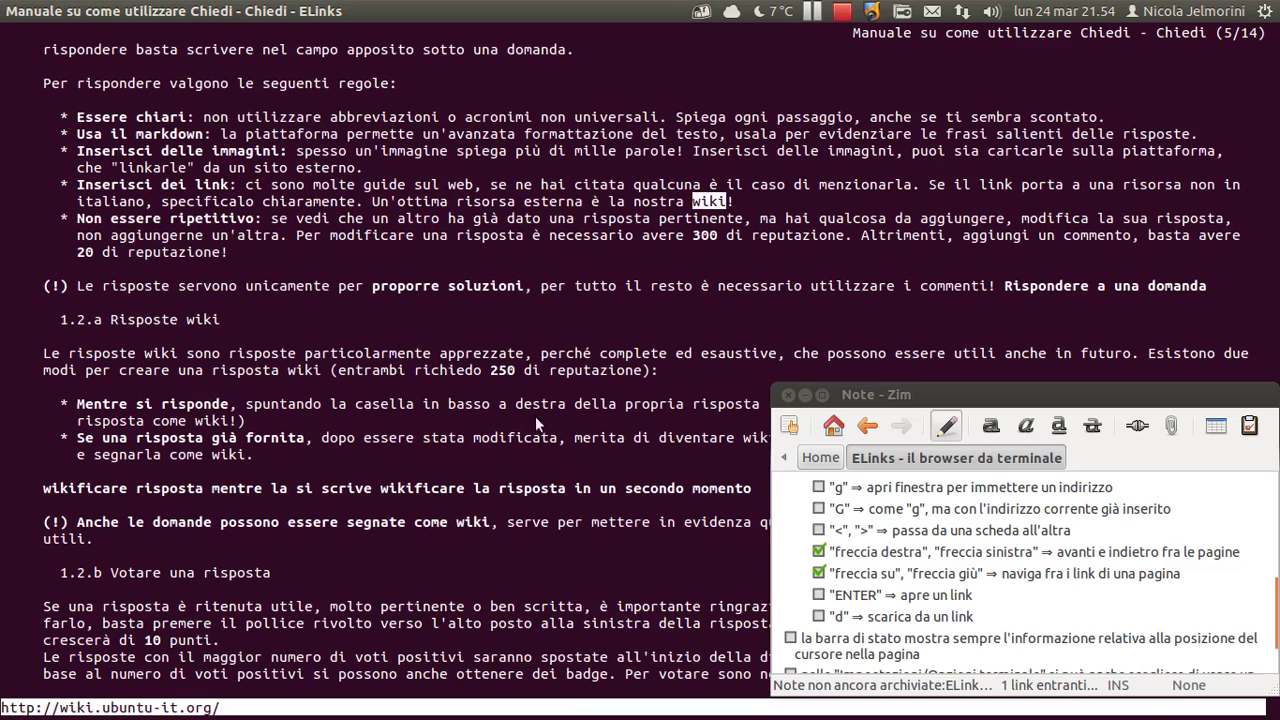
scroll(933, 580, "up", 2)
scroll(933, 580, "up", 1)
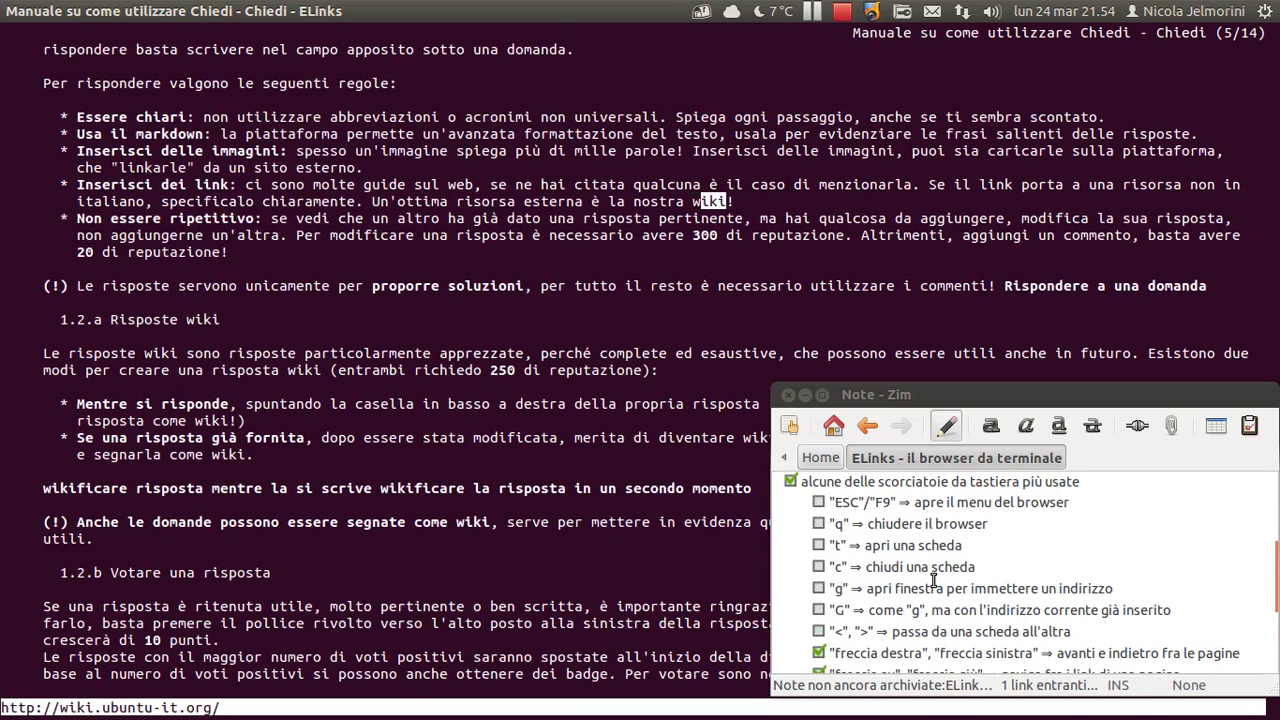
scroll(933, 580, "up", 2)
scroll(933, 580, "up", 1)
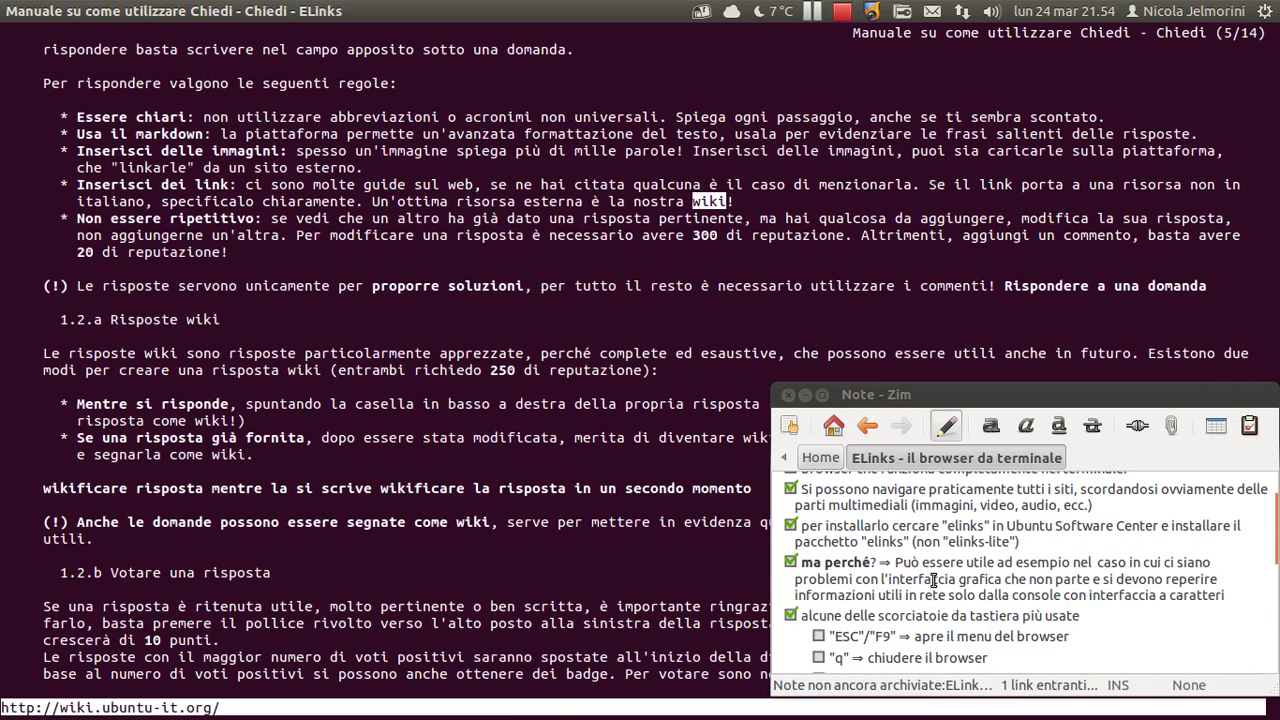
left_click_drag(897, 563, 1080, 594)
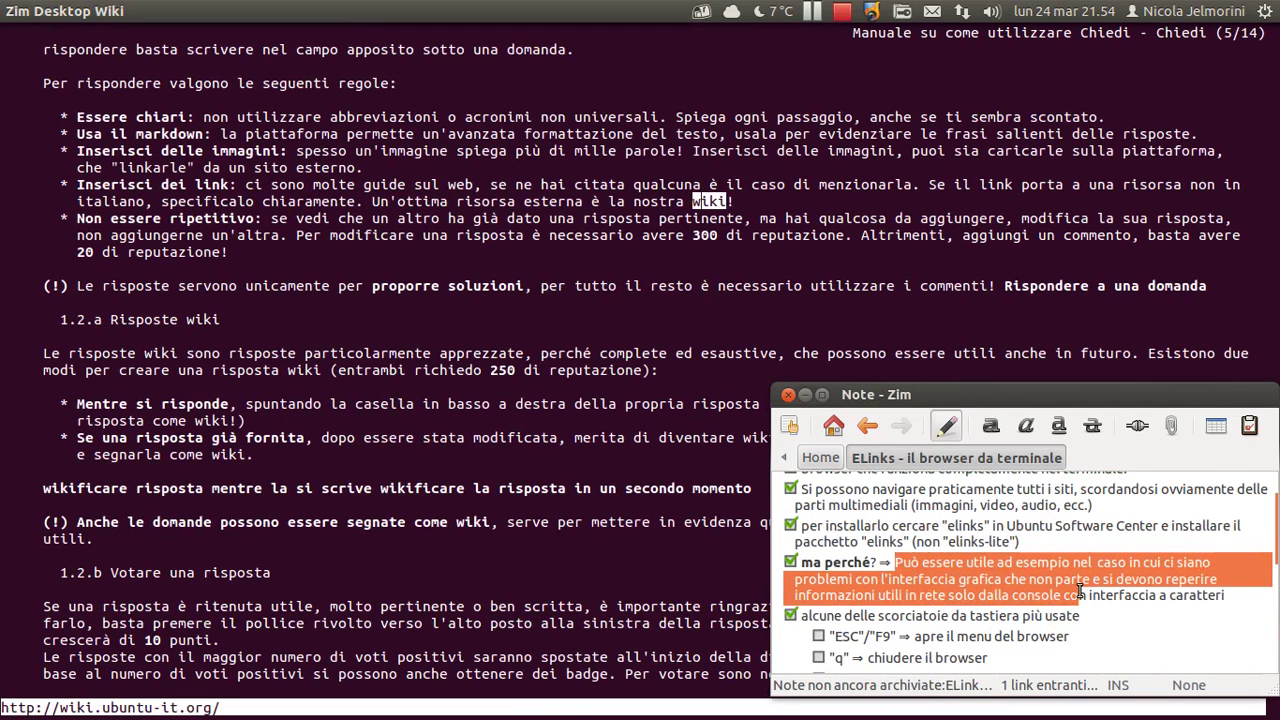
left_click(1045, 577)
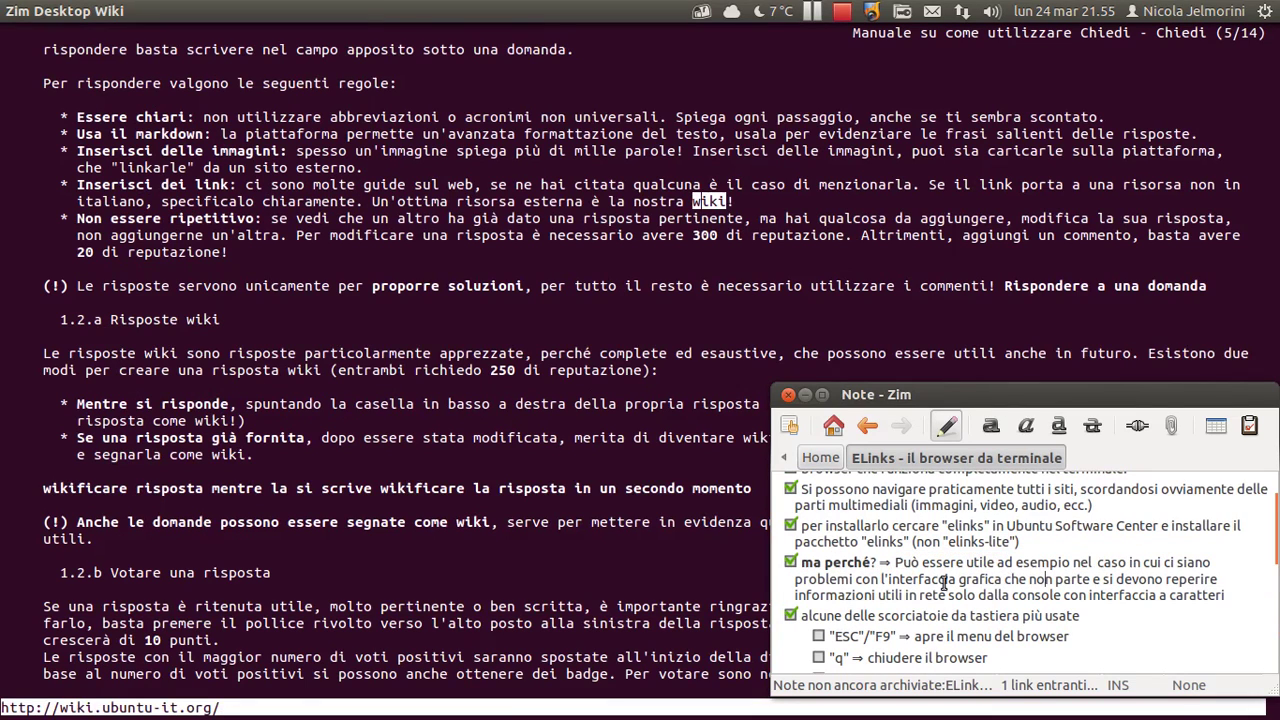
left_click_drag(876, 580, 1040, 580)
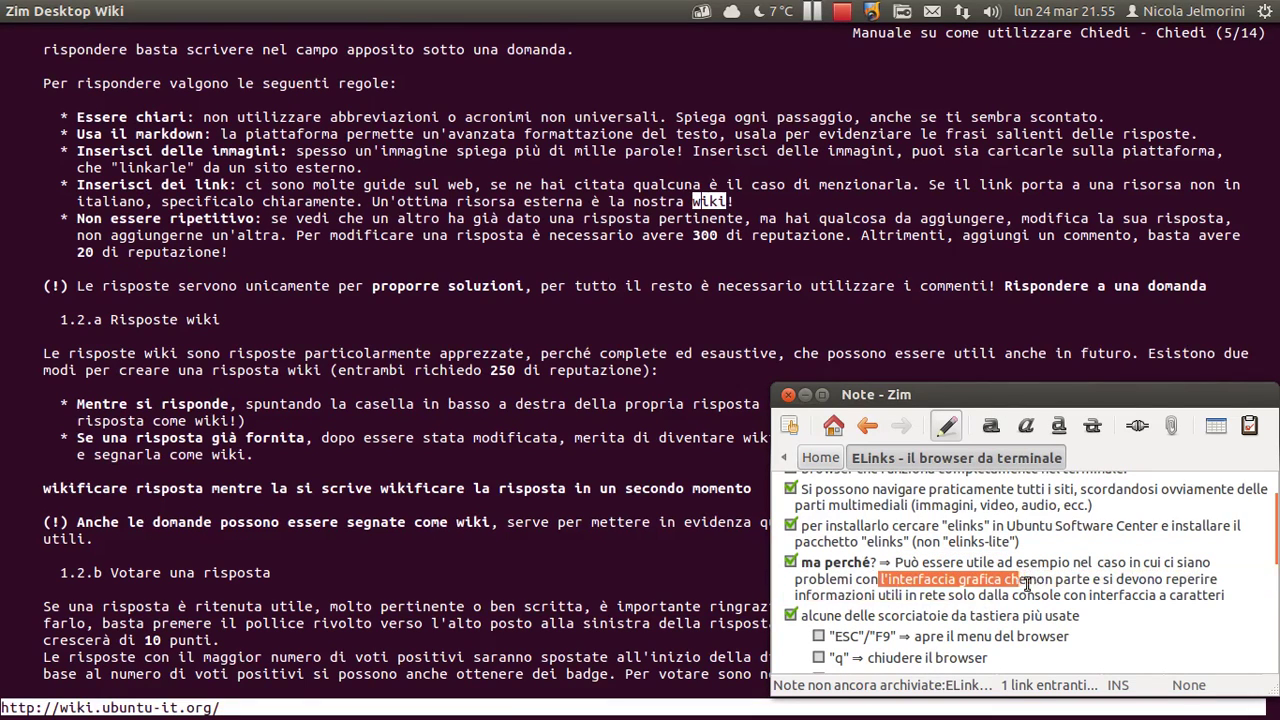
left_click(1040, 580)
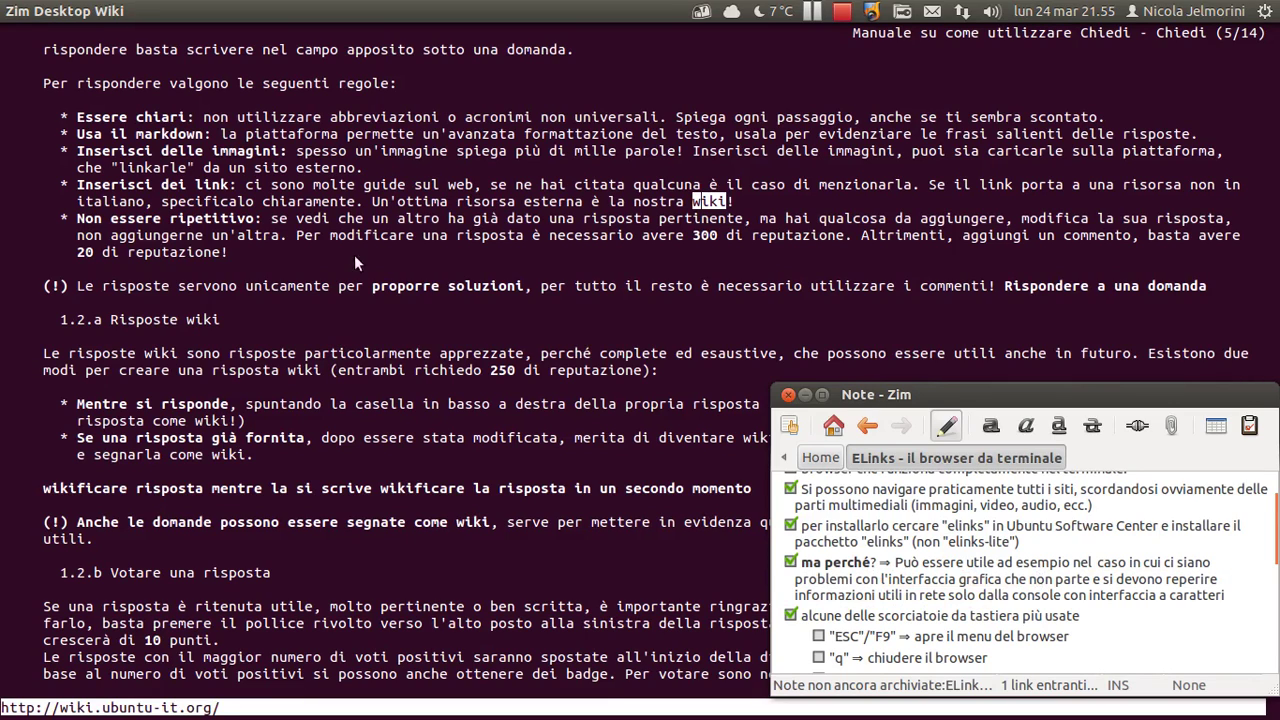
Back in ELinks, move through the Chiedi manual answer's links down to 'Votare una domanda'.
left_click(410, 282)
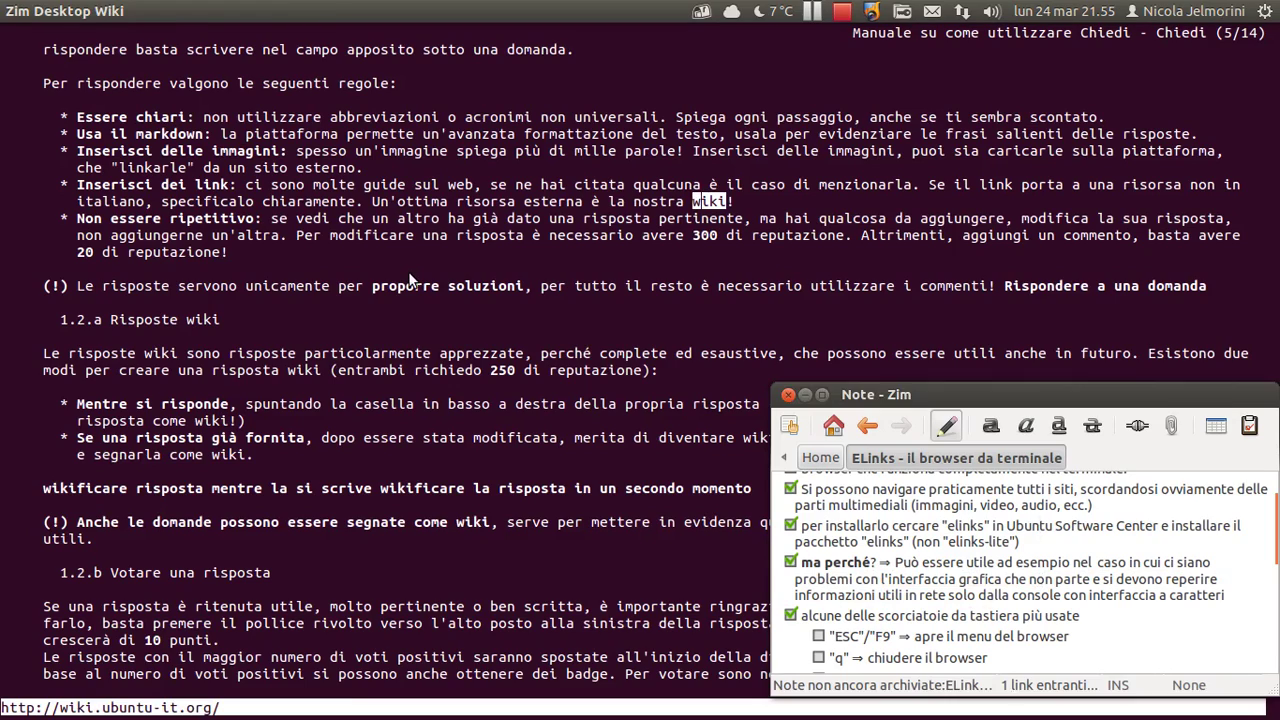
key("Page_Up")
key("Page_Up")
key("Page_Up")
key("Up")
key("Down")
key("Down")
key("Page_Down")
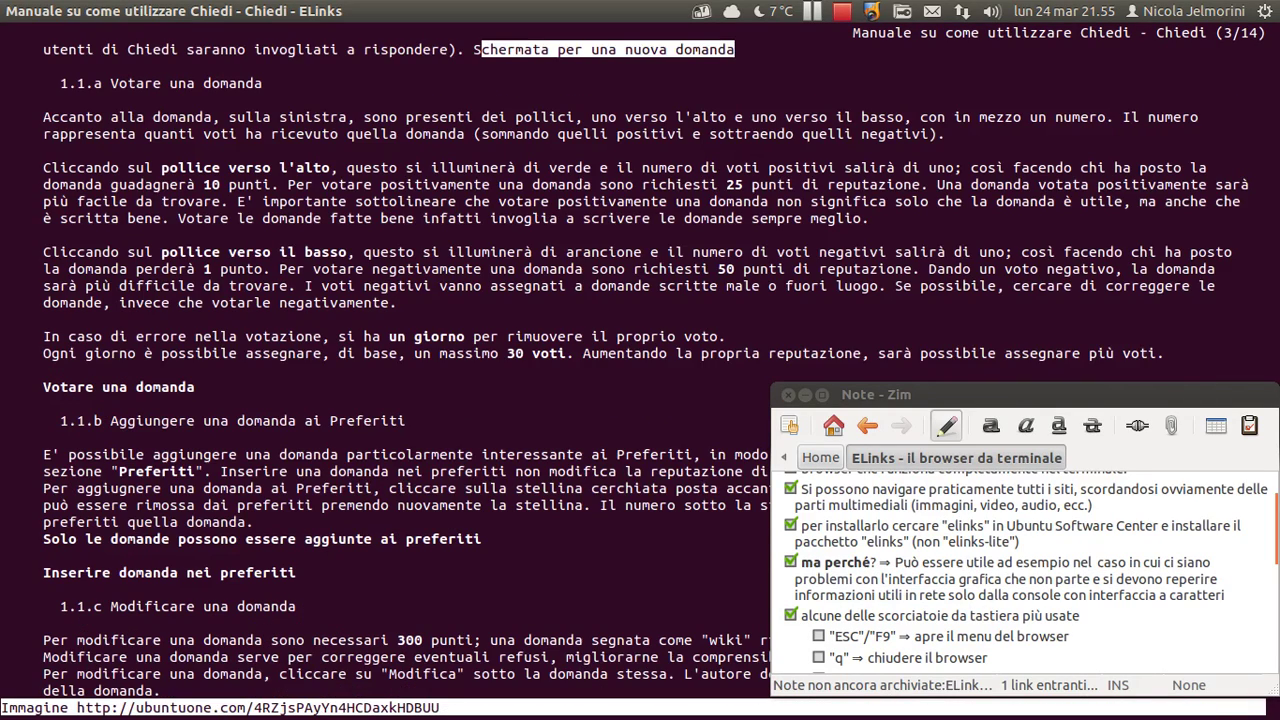
key("Page_Up")
key("Up")
key("Up")
key("Up")
key("Up")
key("Up")
key("Up")
key("Up")
key("Up")
key("Down")
key("Down")
key("Down")
key("Down")
key("Page_Down")
key("Down")
key("Up")
key("Down")
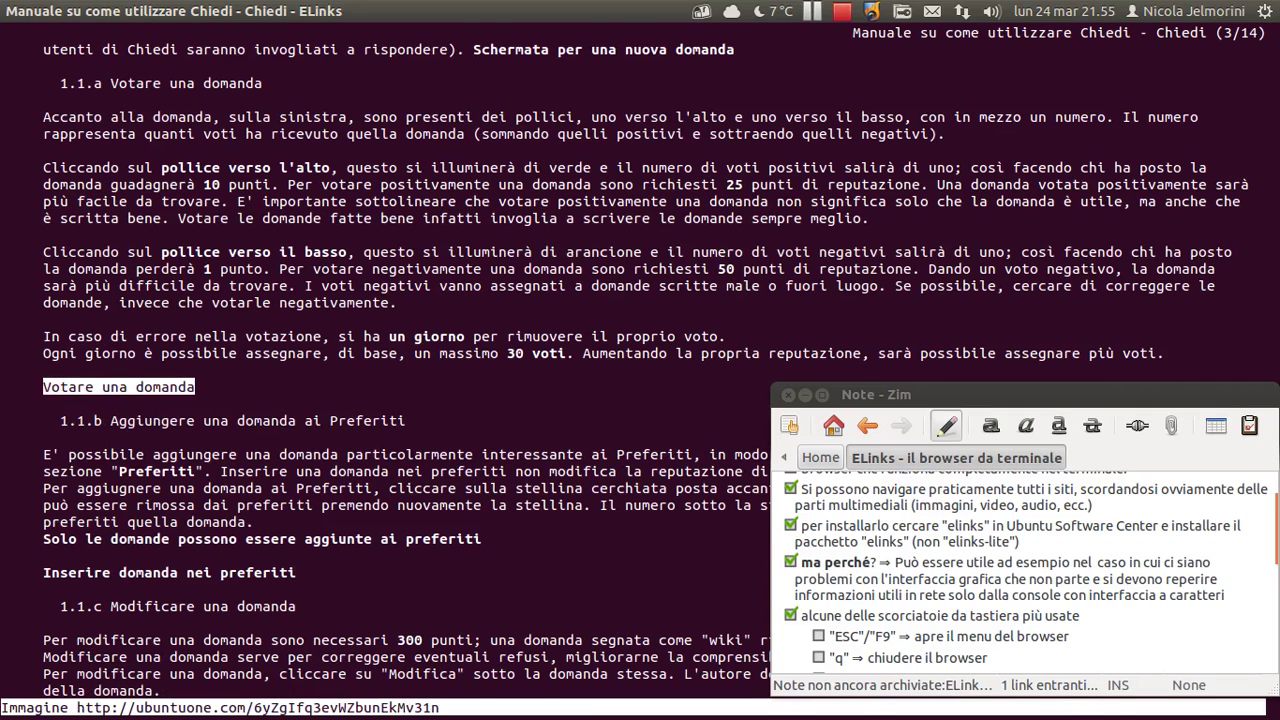
Step up through the site's top links to 'domande' and open the Chiedi question list.
key("Down")
key("Down")
key("Down")
key("Down")
key("Down")
key("Down")
key("Down")
key("Down")
key("Down")
key("Down")
key("Down")
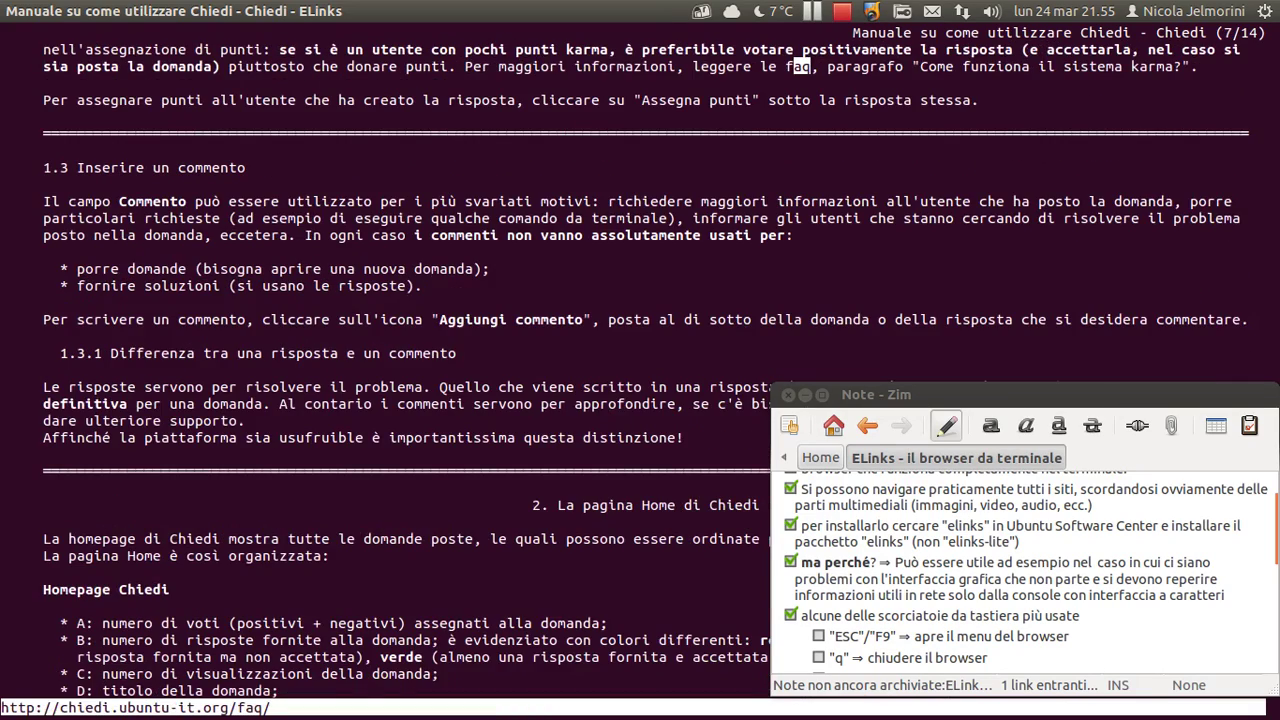
key("Down")
key("Down")
key("Up")
key("Up")
key("Up")
key("Up")
key("Up")
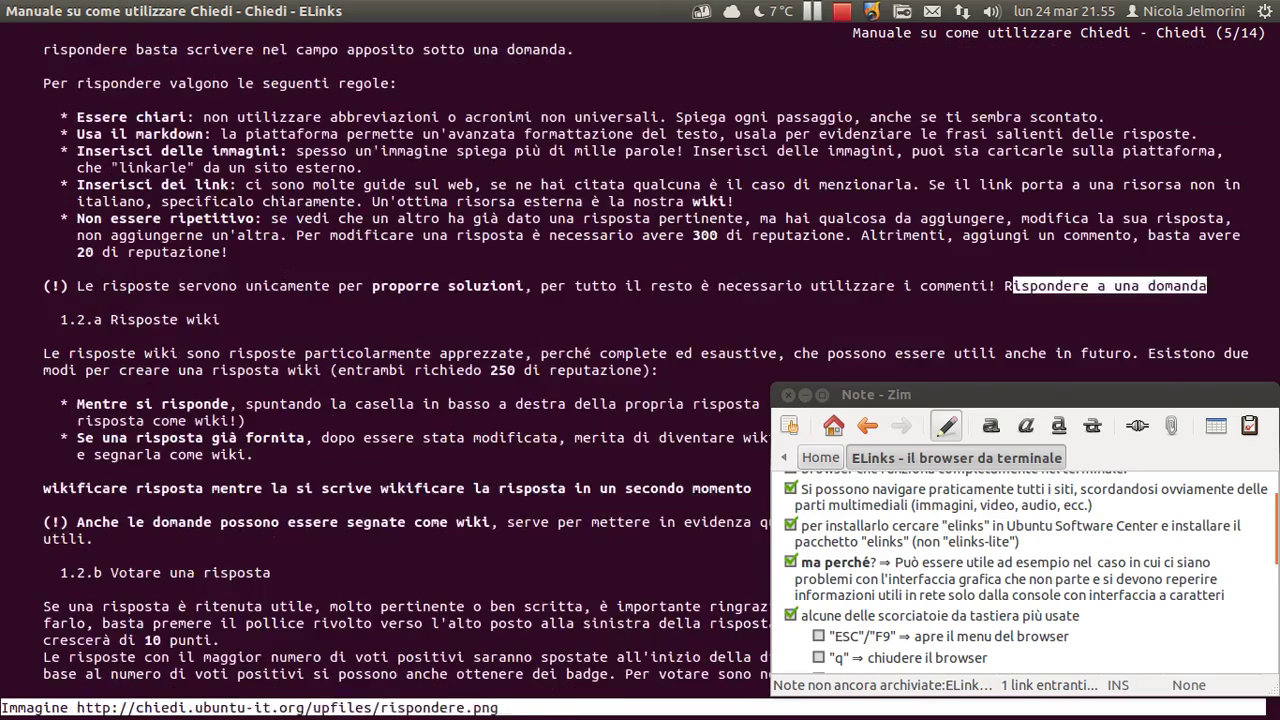
key("Up")
key("Up")
key("Up")
key("Up")
key("Up")
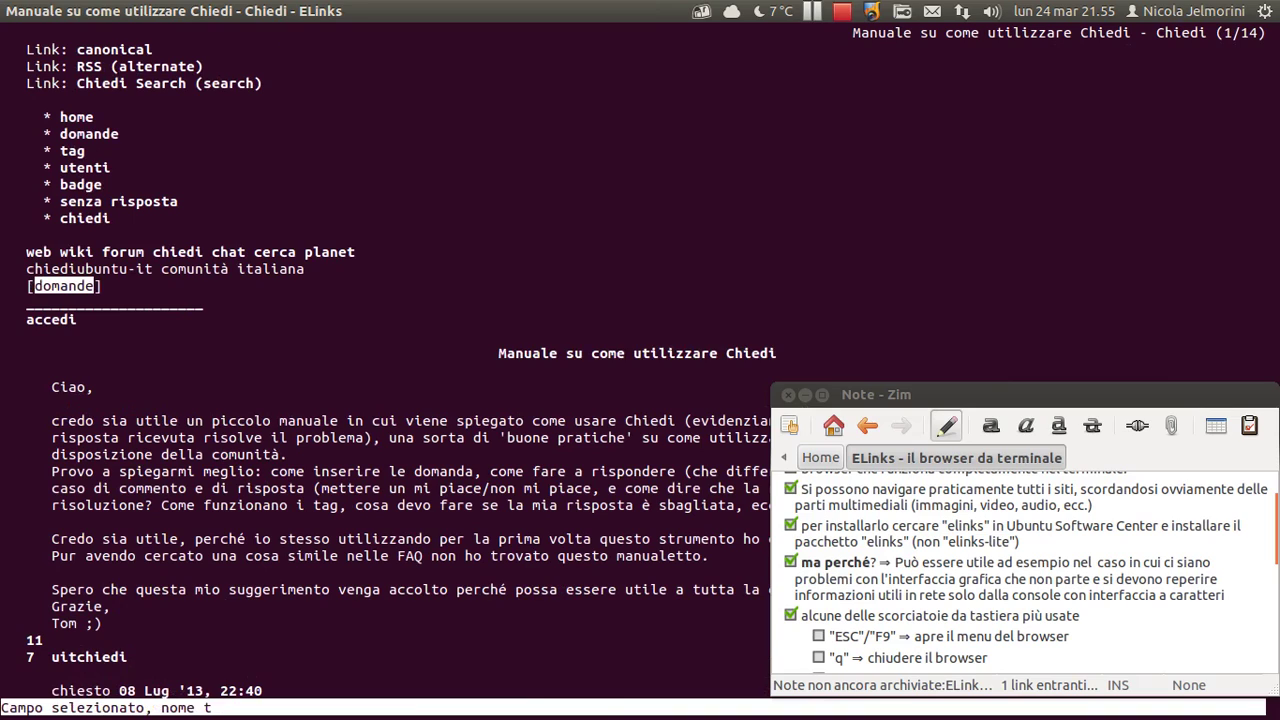
key("Up")
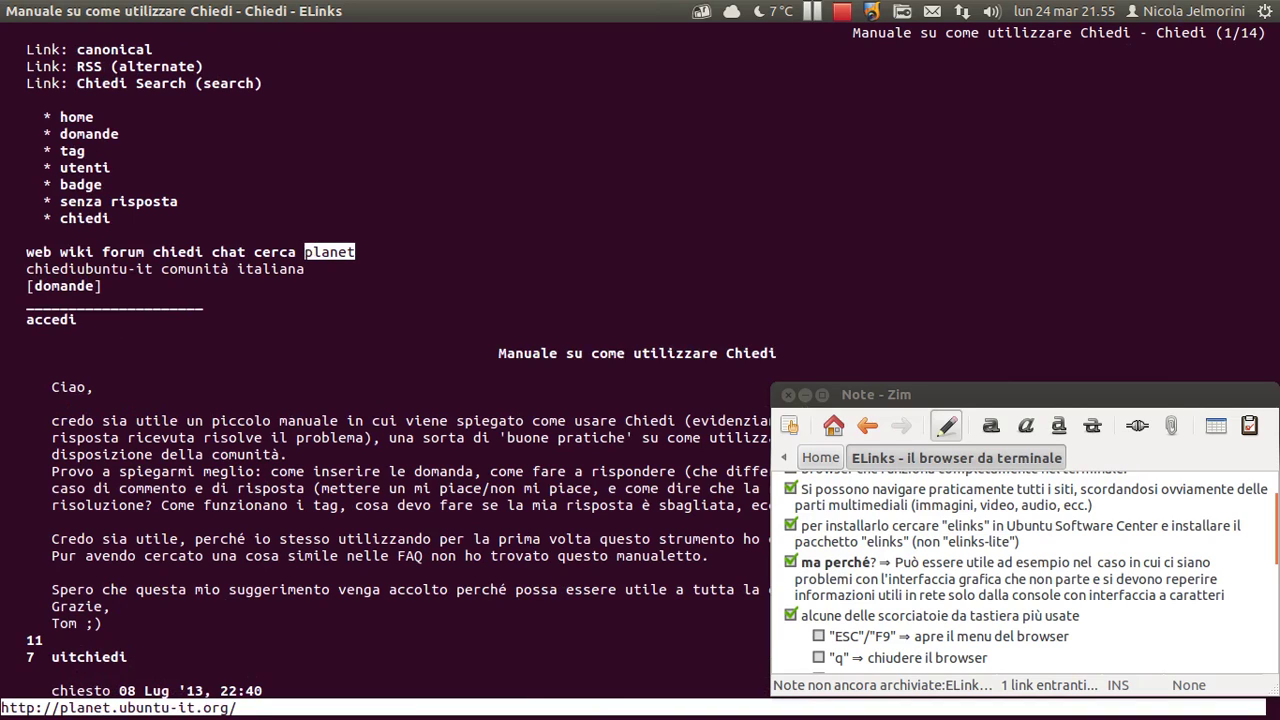
key("Down")
key("Down")
key("Up")
key("Up")
key("Up")
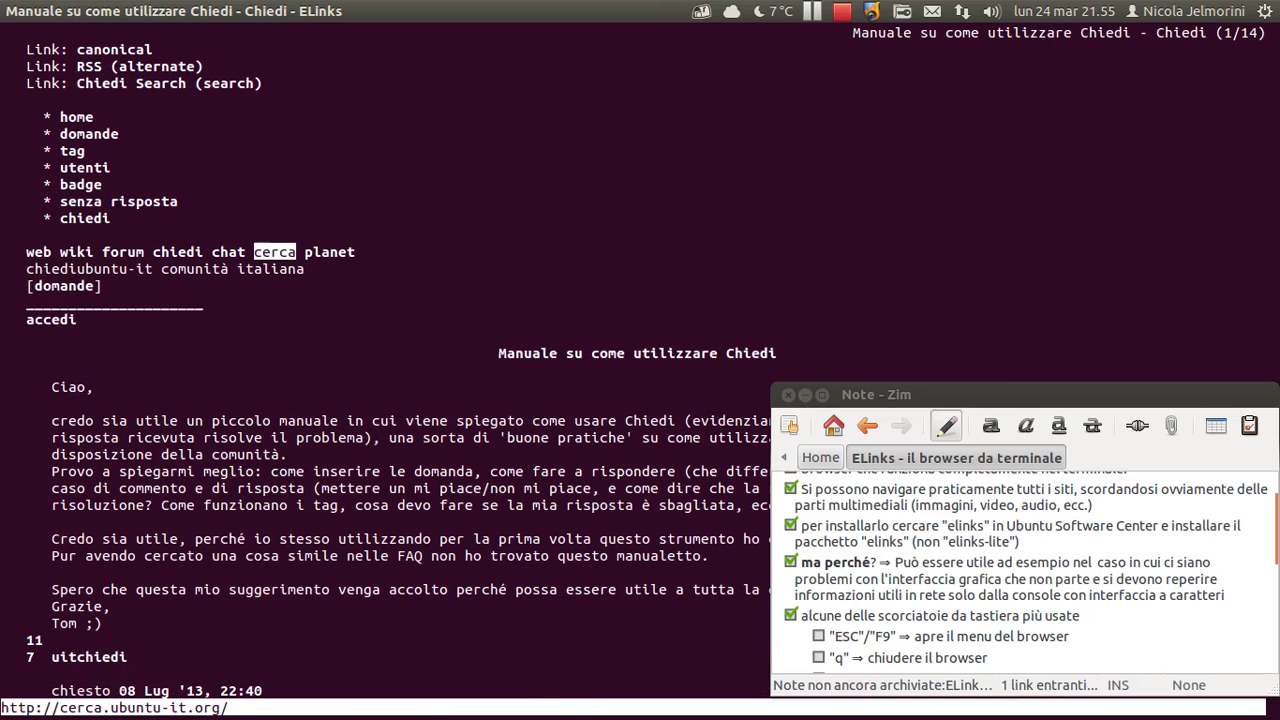
key("Up")
key("Up")
key("Up")
key("Up")
key("Up")
key("Up")
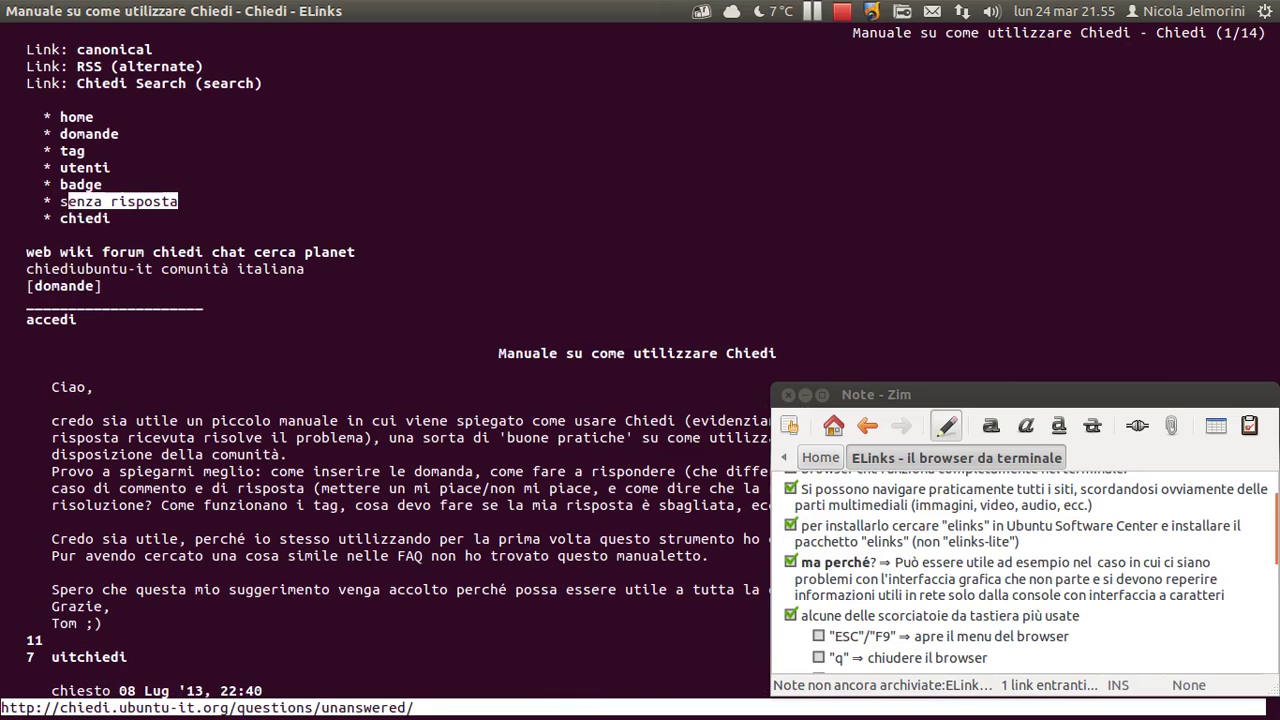
key("Down")
key("Down")
key("Down")
key("Down")
key("Down")
key("Down")
key("Down")
key("Down")
key("Down")
key("Down")
key("Up")
key("Up")
key("Up")
key("Down")
key("Down")
key("Down")
key("Down")
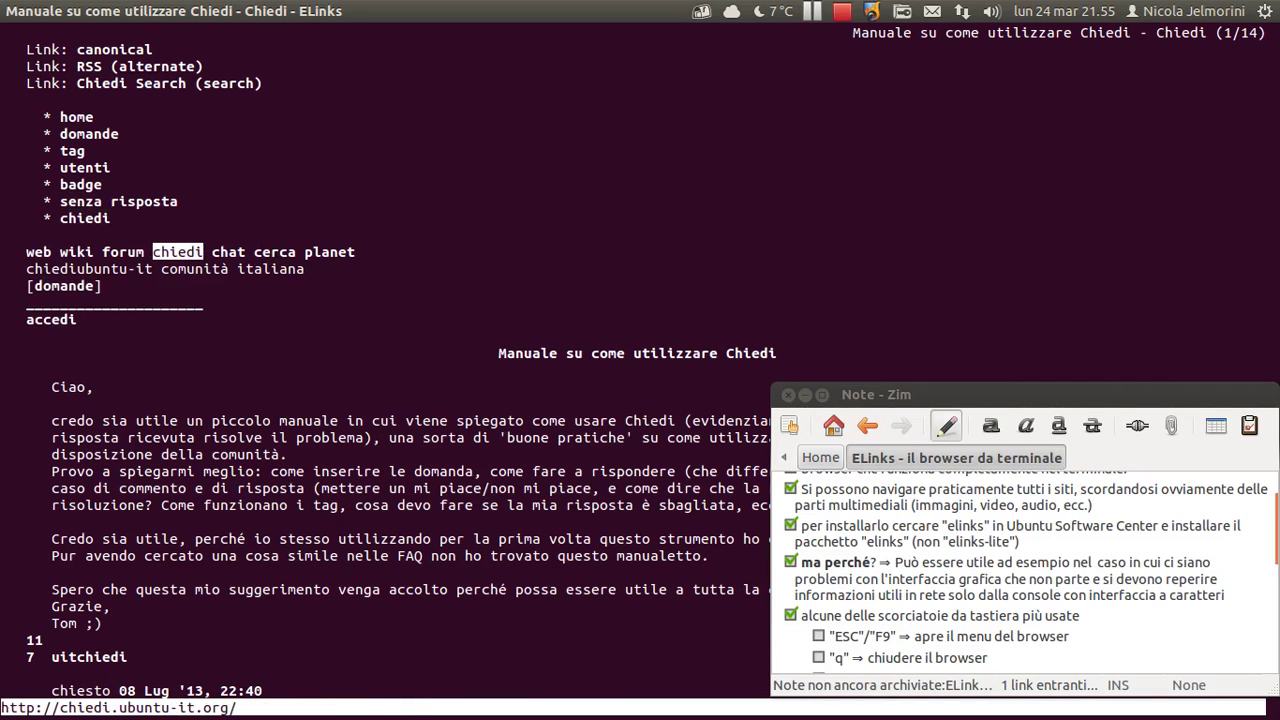
key("Up")
key("Up")
key("Up")
key("Up")
key("Up")
key("Up")
key("Up")
key("Up")
key("Up")
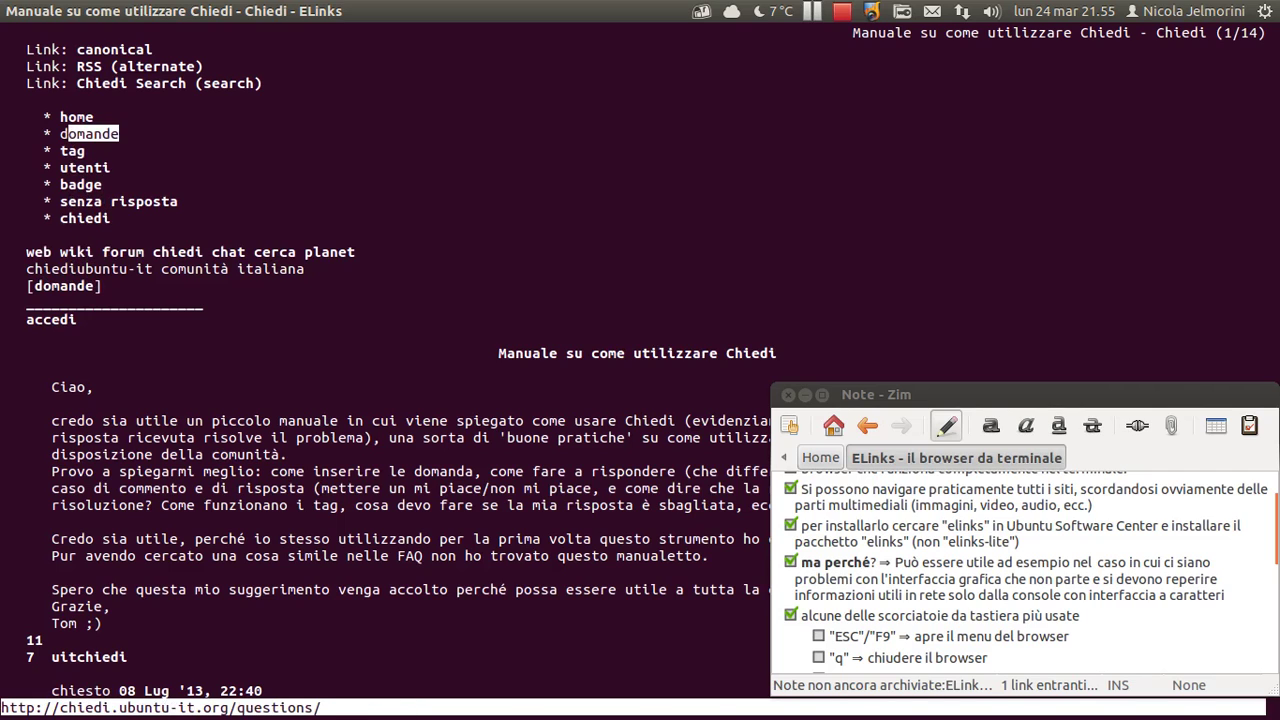
key("Left")
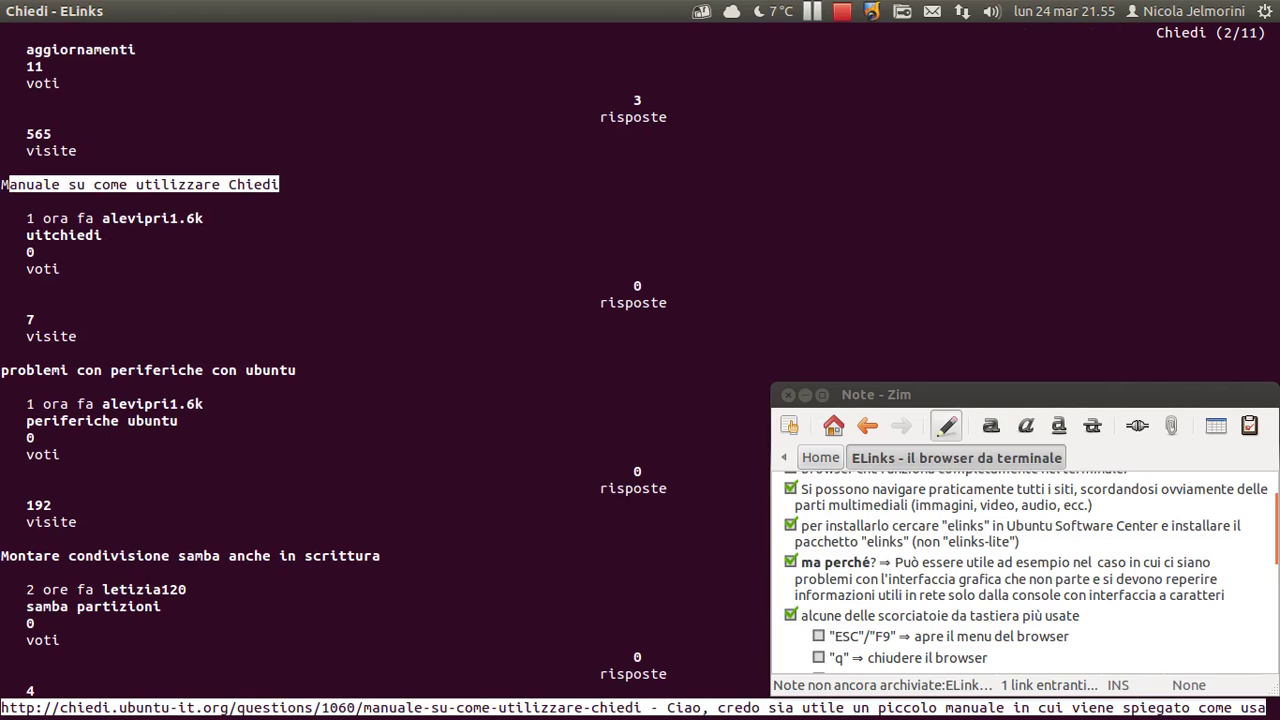
Select the 'problemi con periferiche con ubuntu' question, then switch to Chromium.
key("Down")
key("Up")
key("Down")
key("Down")
key("Down")
key("Down")
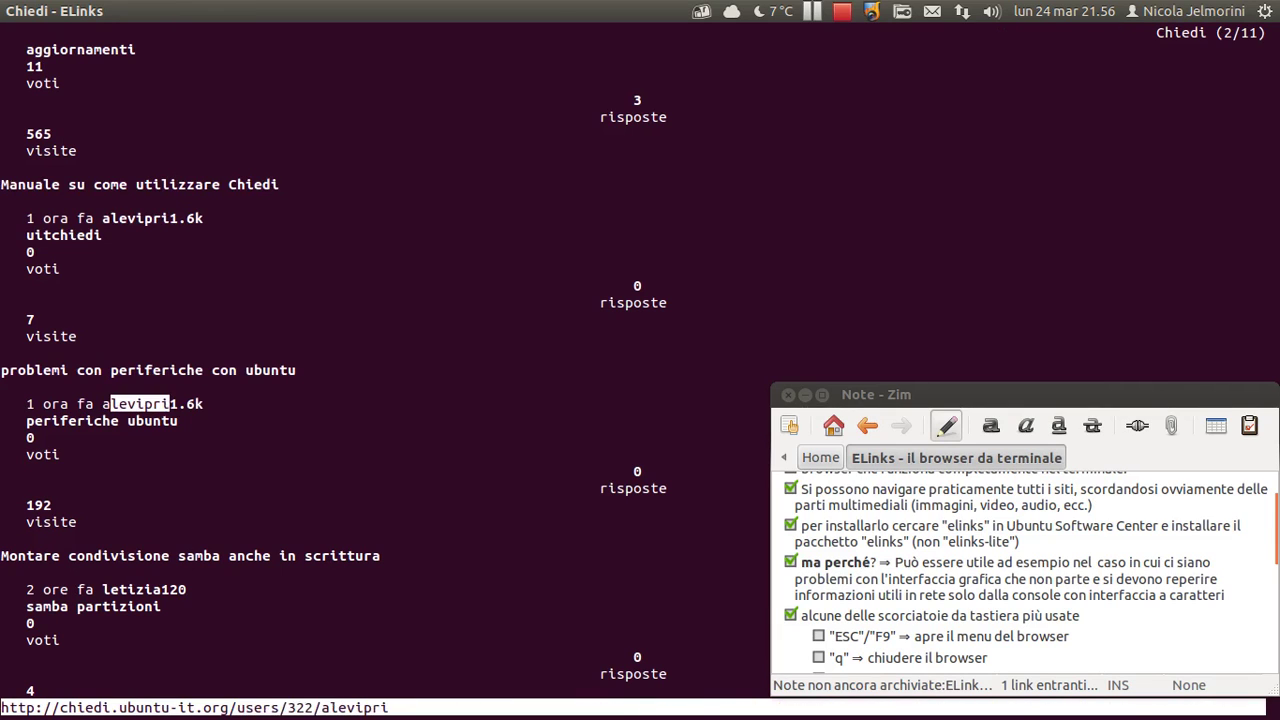
key("Up")
key("alt+Tab")
key("alt+Tab")
key("alt+Tab")
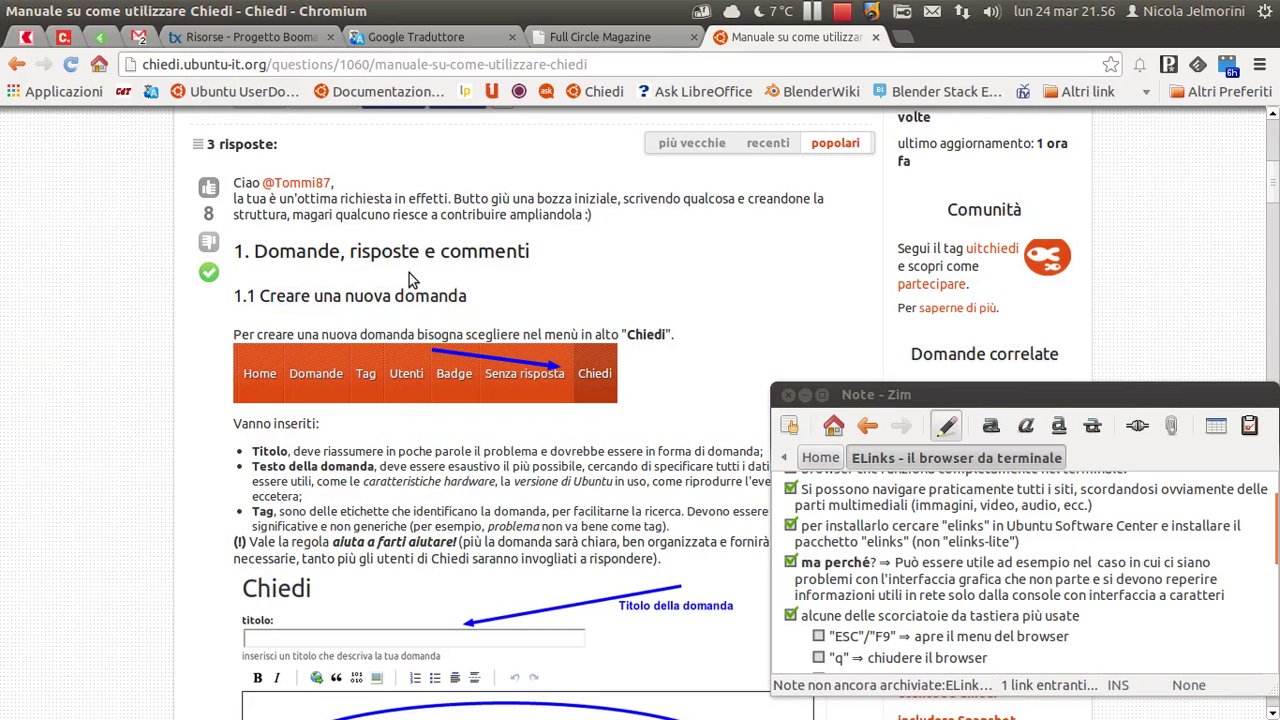
Reload and scroll the Chiedi page in Chromium, then return to its question list in ELinks.
key("F5")
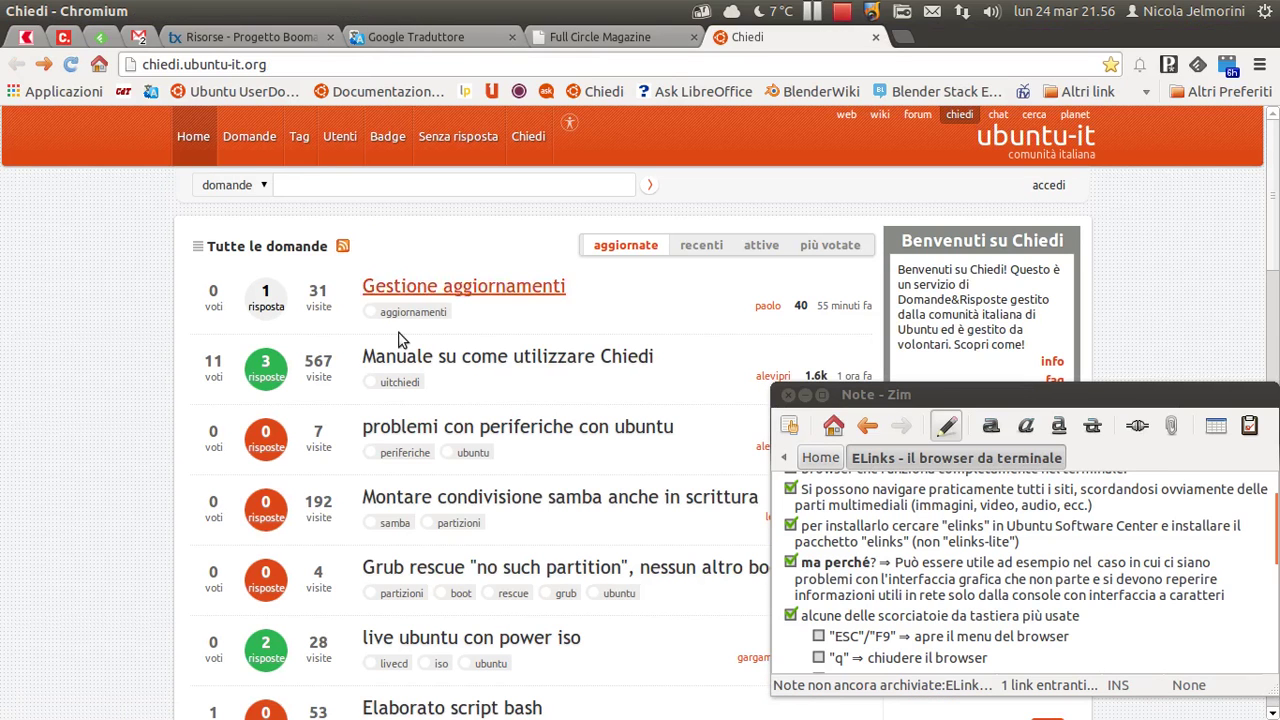
scroll(420, 366, "down", 1)
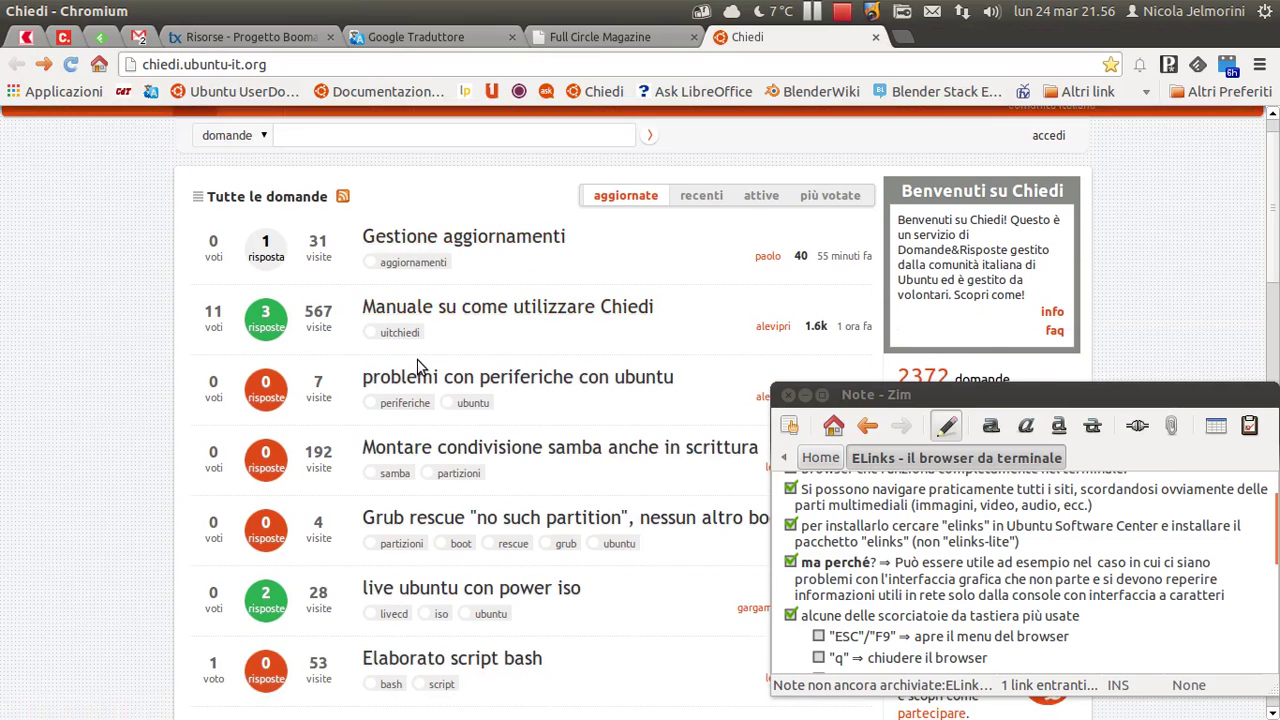
scroll(445, 335, "down", 2)
scroll(620, 278, "up", 2)
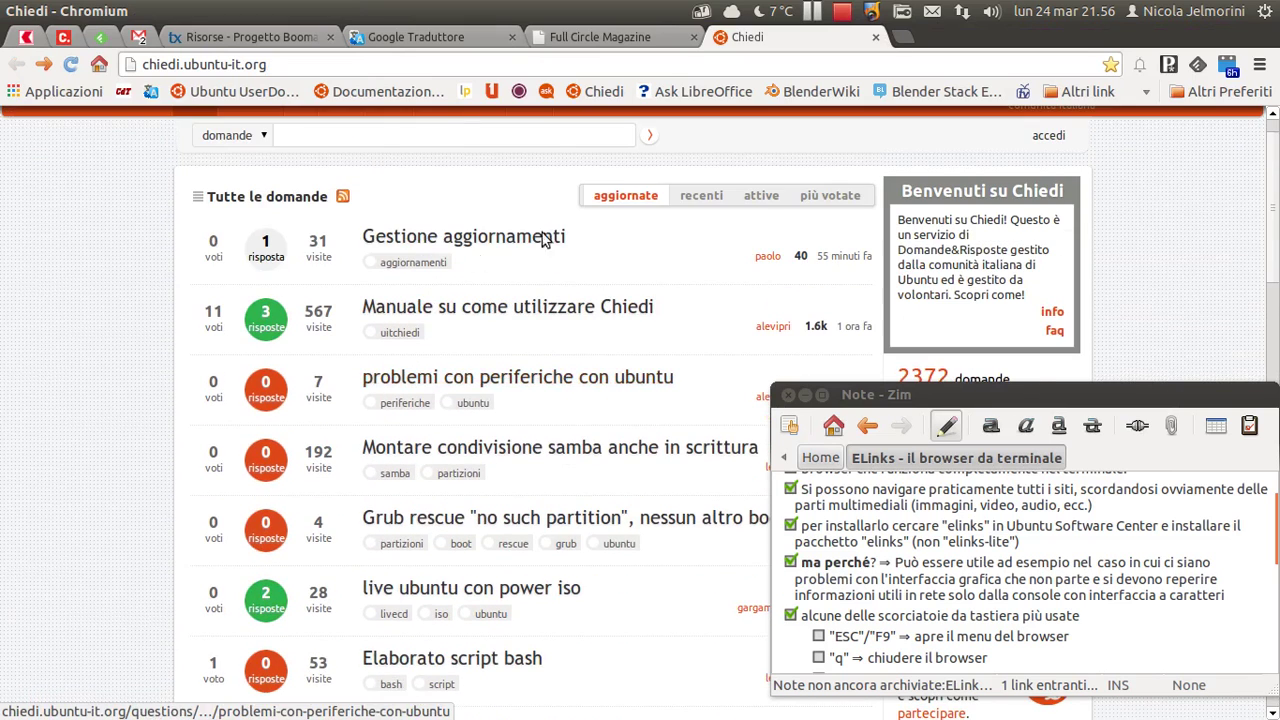
scroll(505, 250, "down", 2)
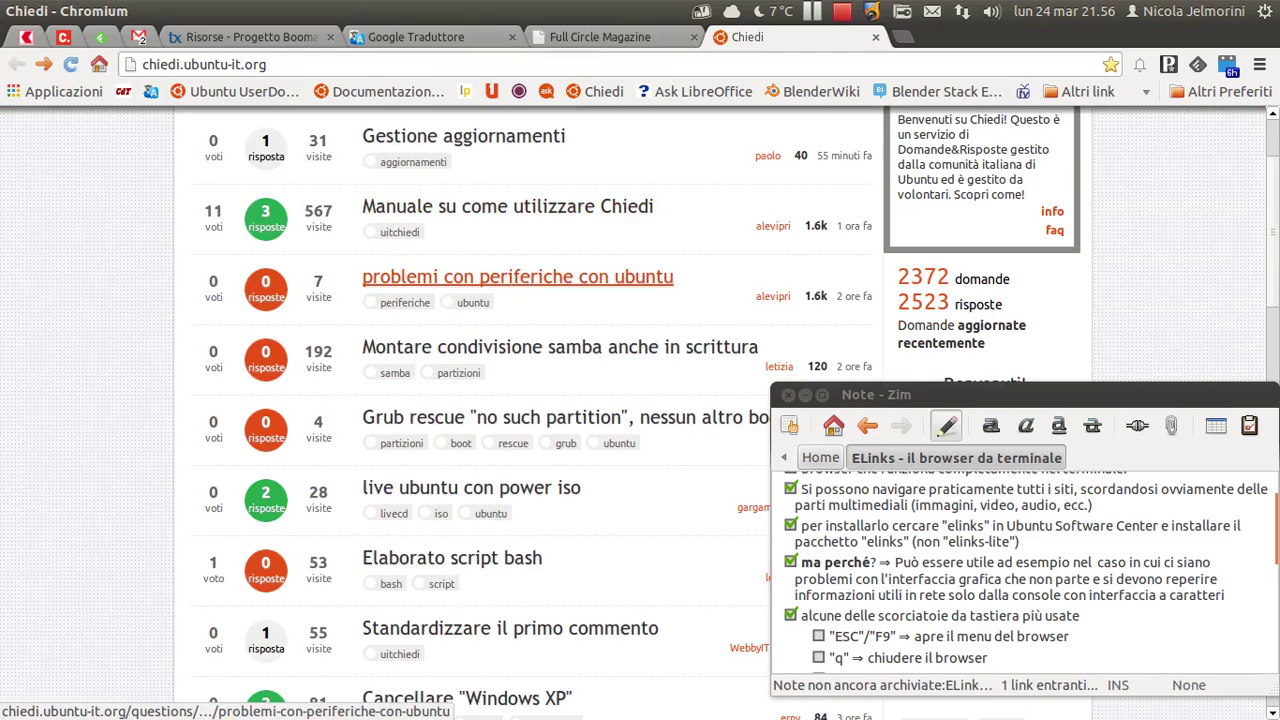
key("alt+Tab")
key("Up")
key("Up")
key("Up")
key("Up")
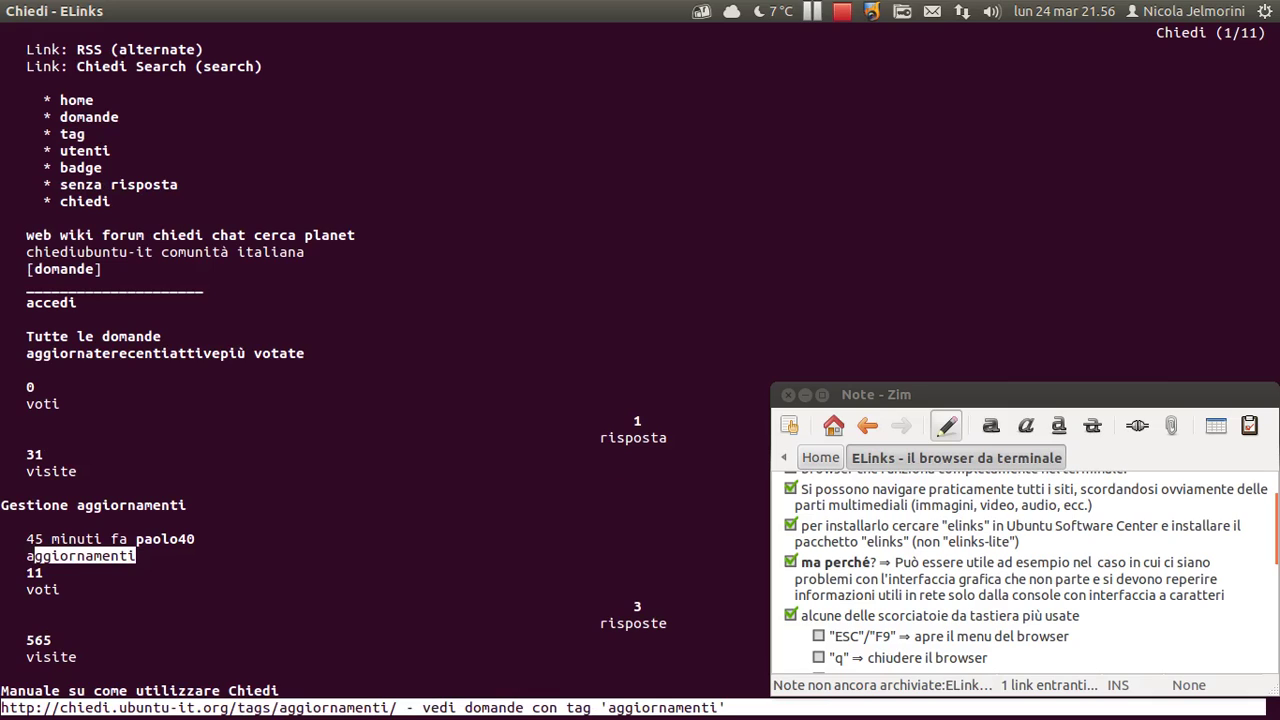
key("Up")
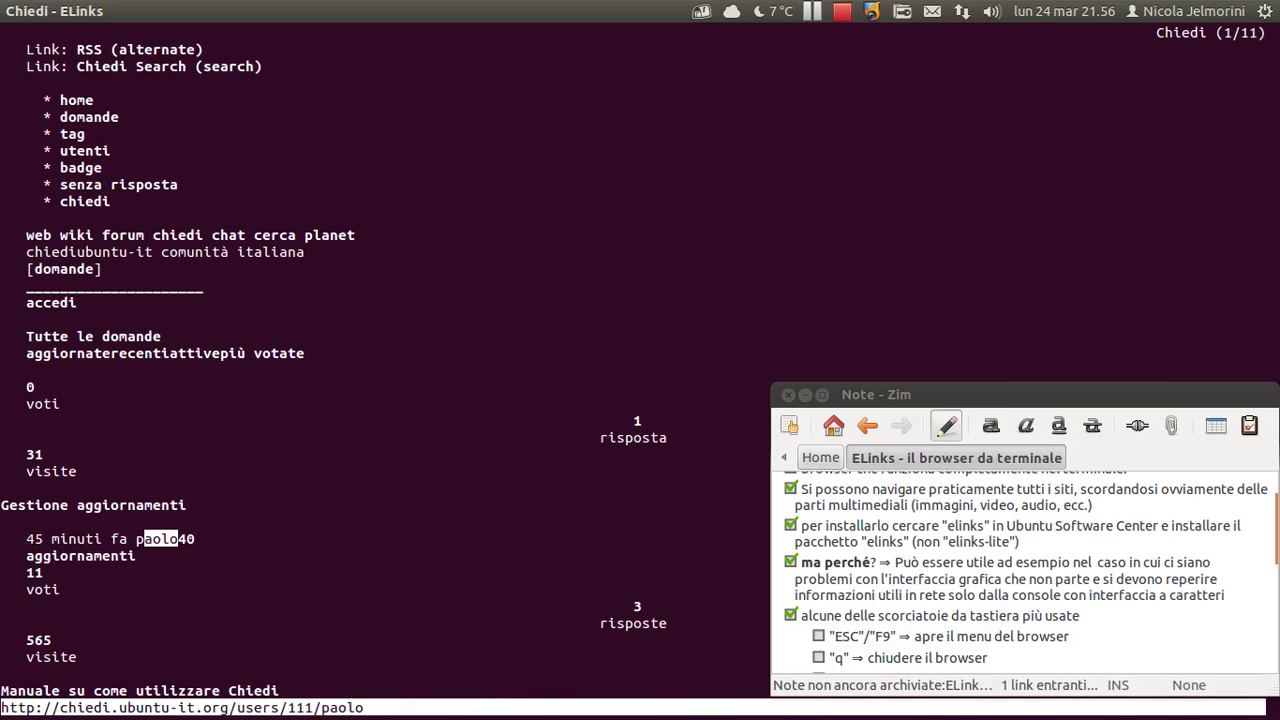
key("Up")
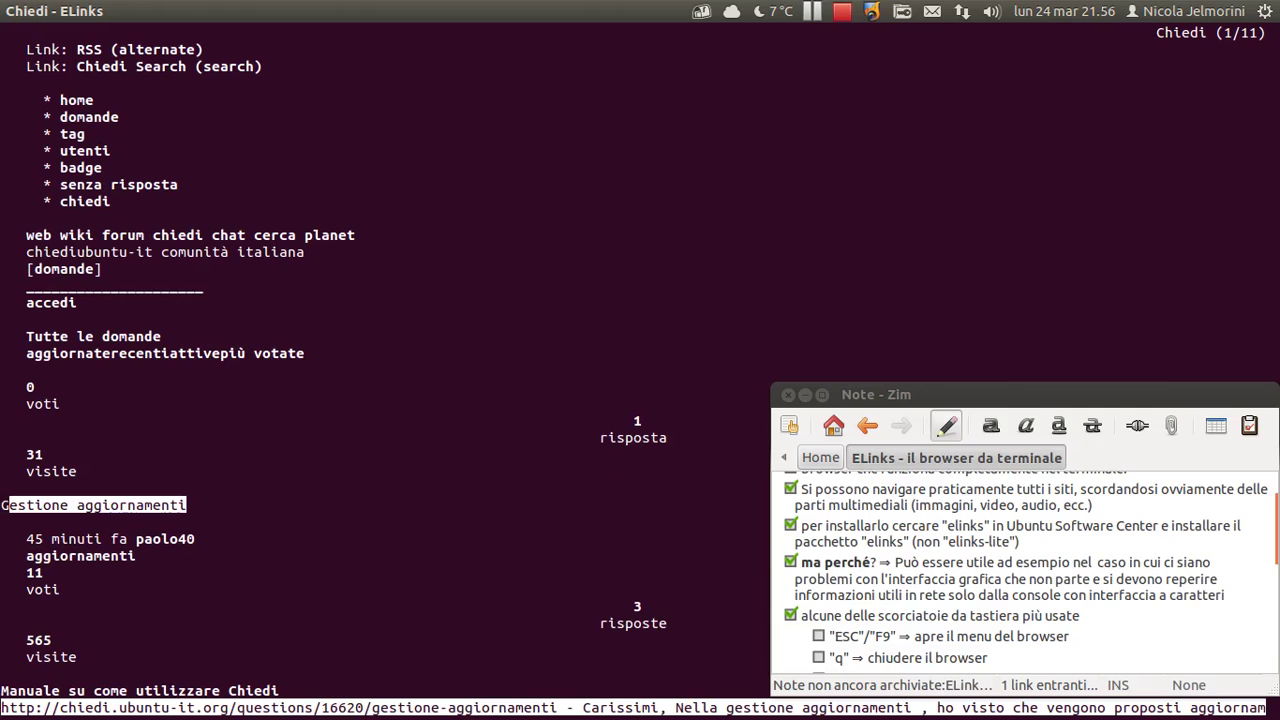
key("Down")
key("Down")
key("Down")
key("Down")
key("Down")
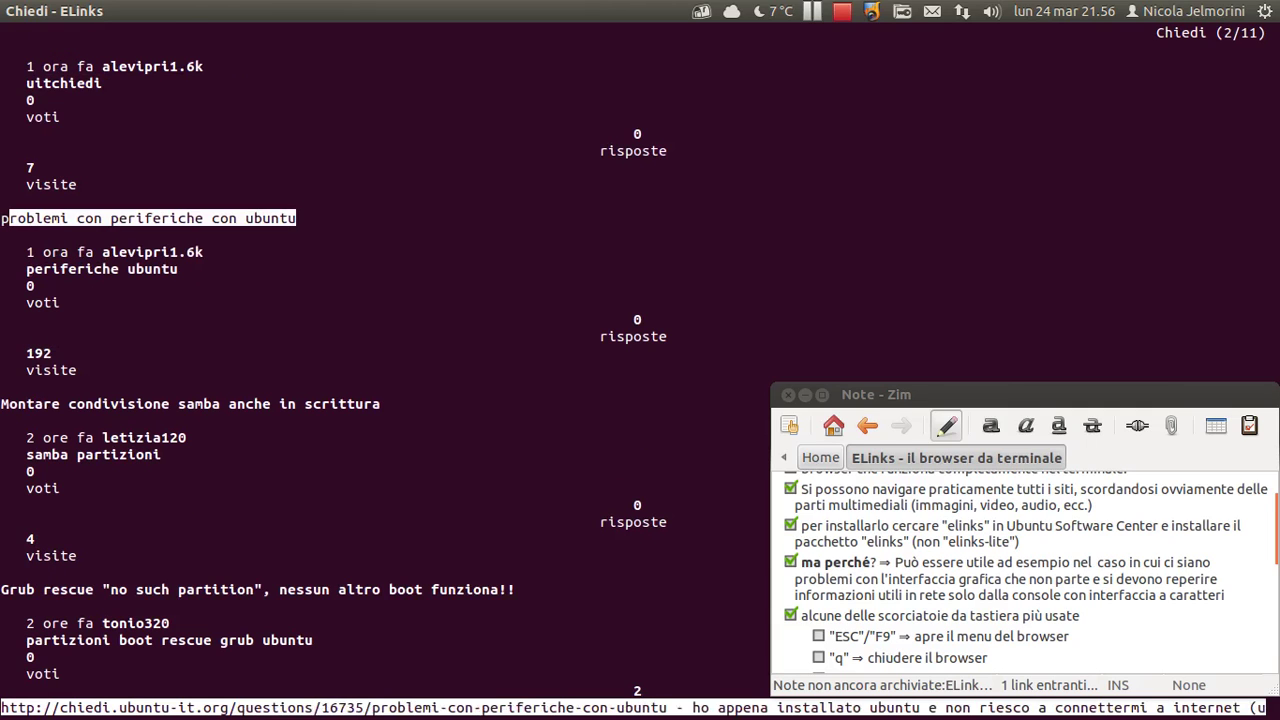
key("Down")
key("Up")
key("Return")
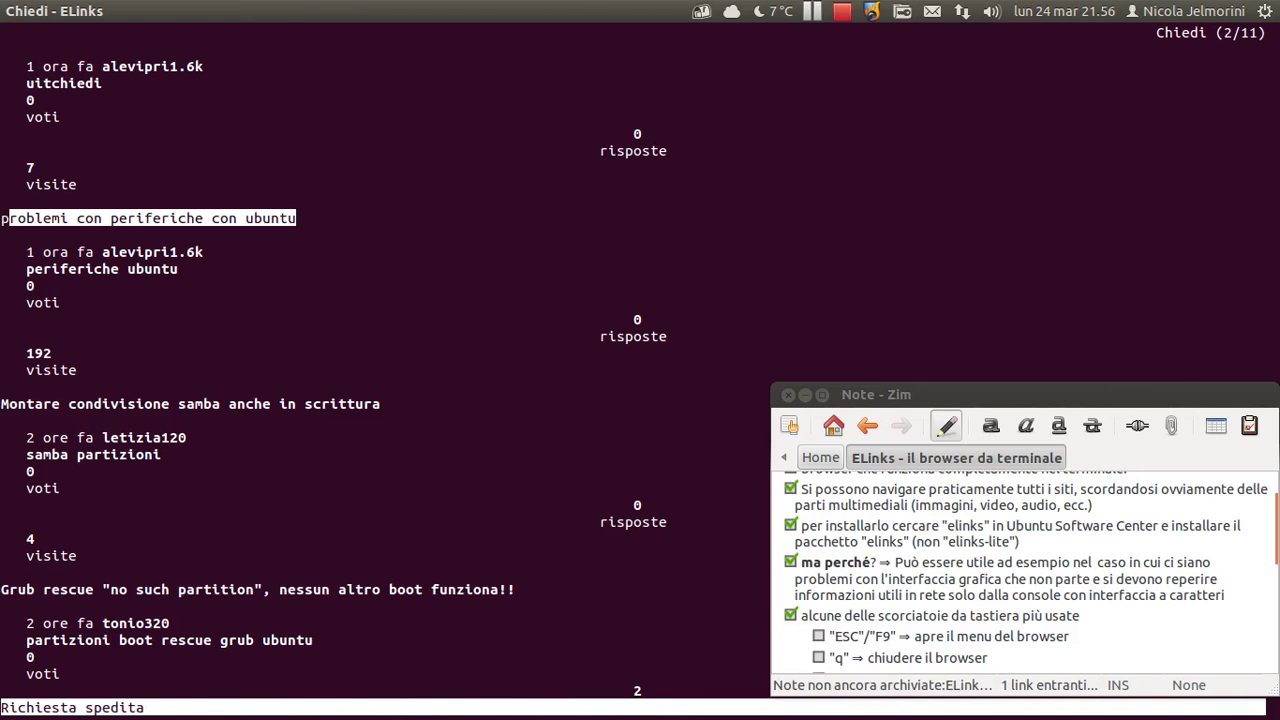
key("Down")
key("Down")
key("Down")
key("Down")
key("Down")
key("Down")
key("Down")
key("Down")
key("Down")
key("Down")
key("Down")
key("Down")
key("Down")
key("Down")
key("Down")
key("Down")
key("Down")
key("Down")
key("Down")
key("Down")
key("Down")
key("Down")
key("Down")
key("Down")
key("Down")
key("Down")
key("Down")
key("Down")
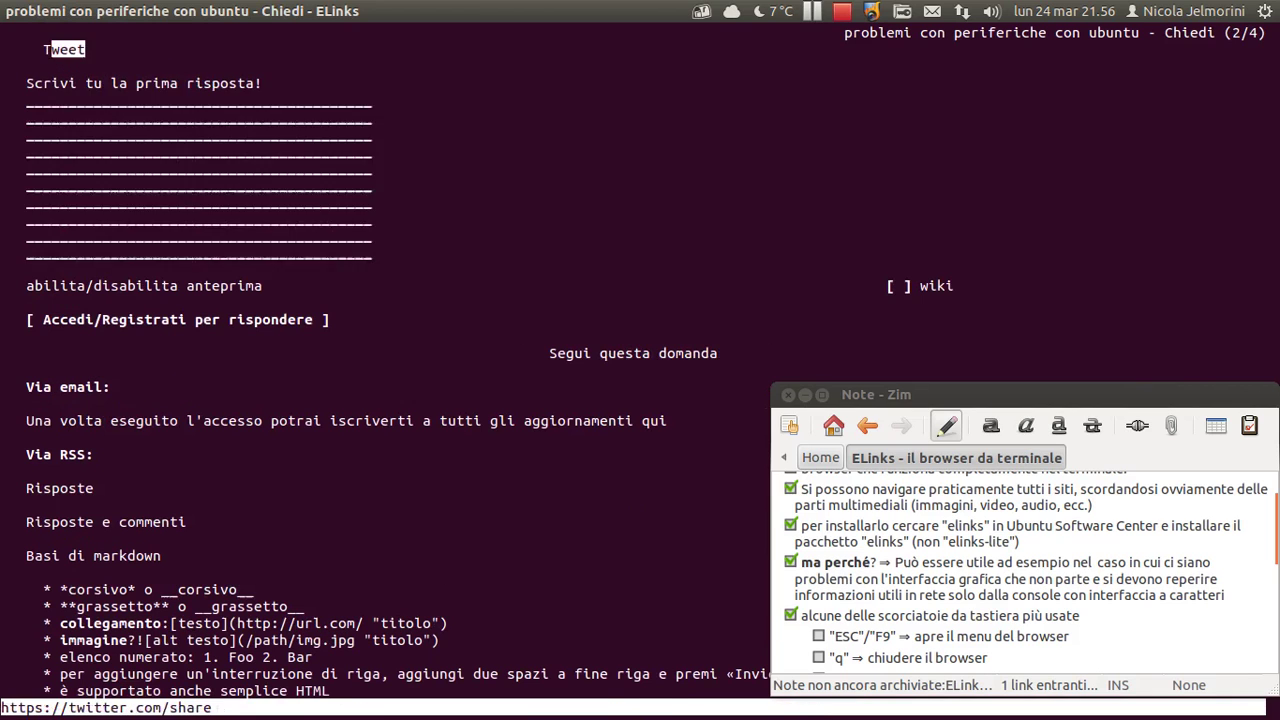
key("Down")
key("Up")
key("Down")
key("Down")
key("Down")
key("Down")
key("Down")
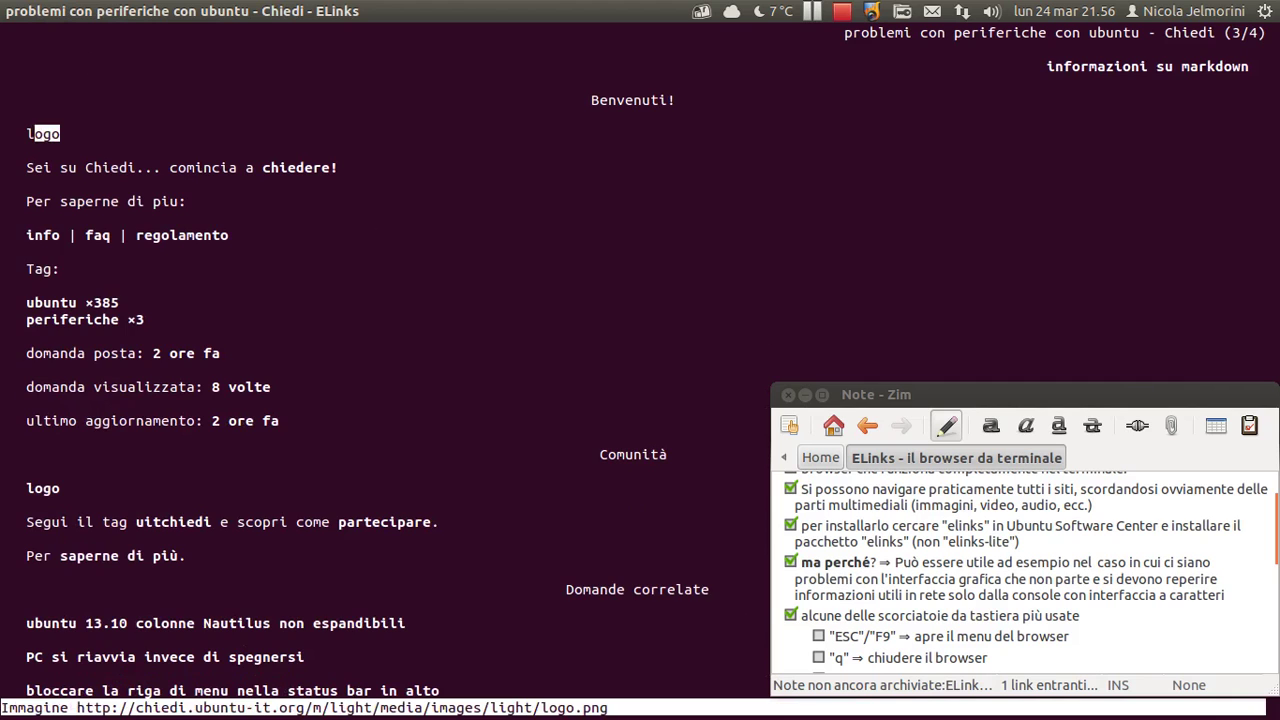
key("Up")
key("Up")
key("Up")
key("Up")
key("Up")
key("Down")
key("Down")
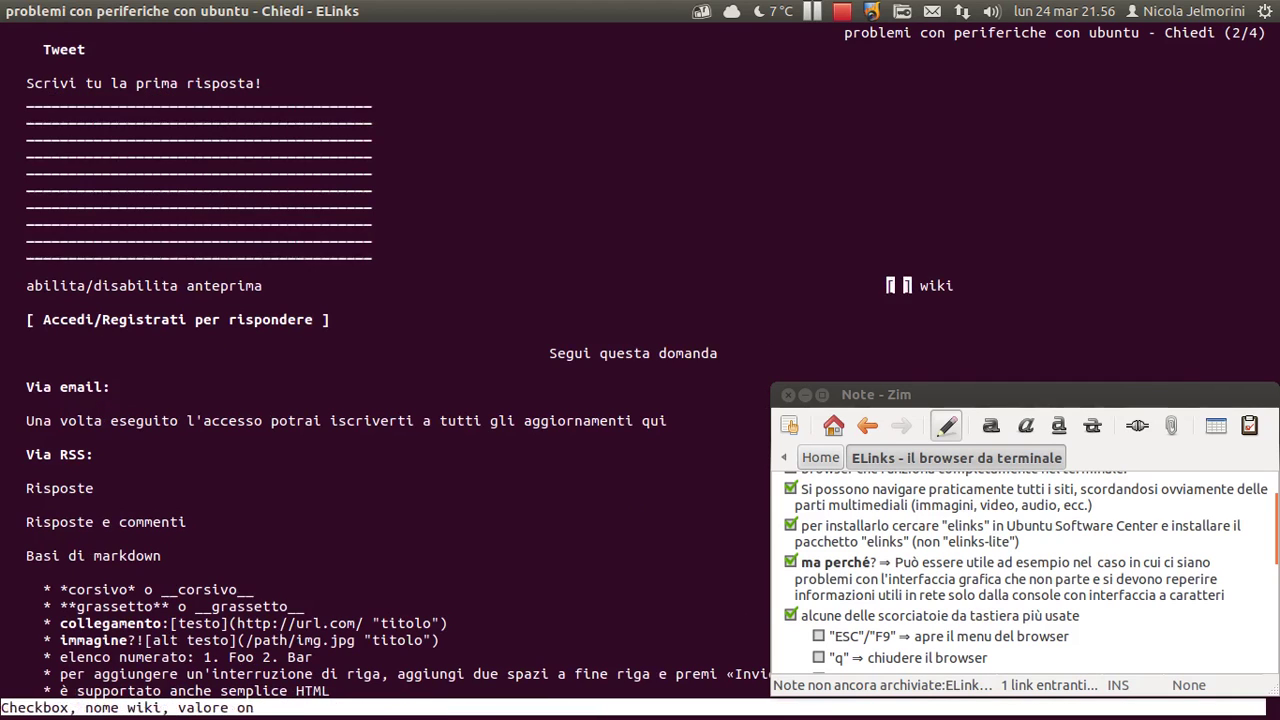
key("Down")
key("Down")
key("Down")
key("Up")
key("Up")
key("Up")
key("Up")
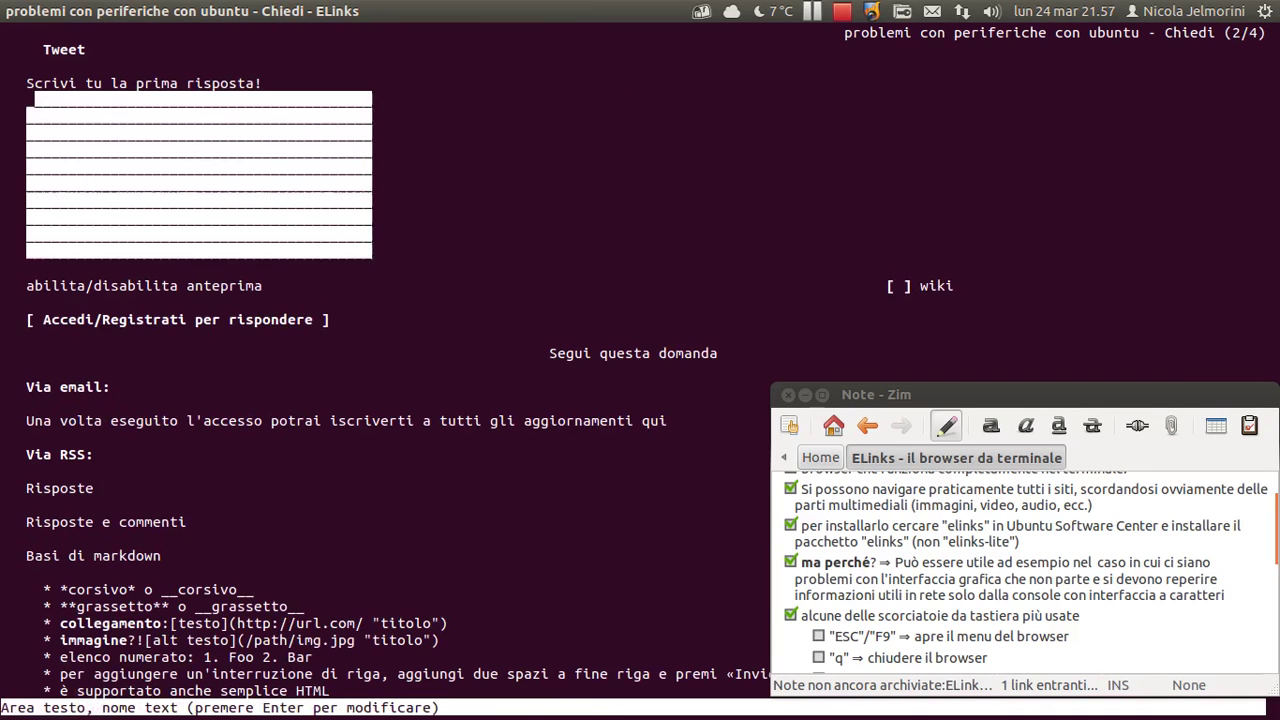
key("Up")
key("Down")
key("Up")
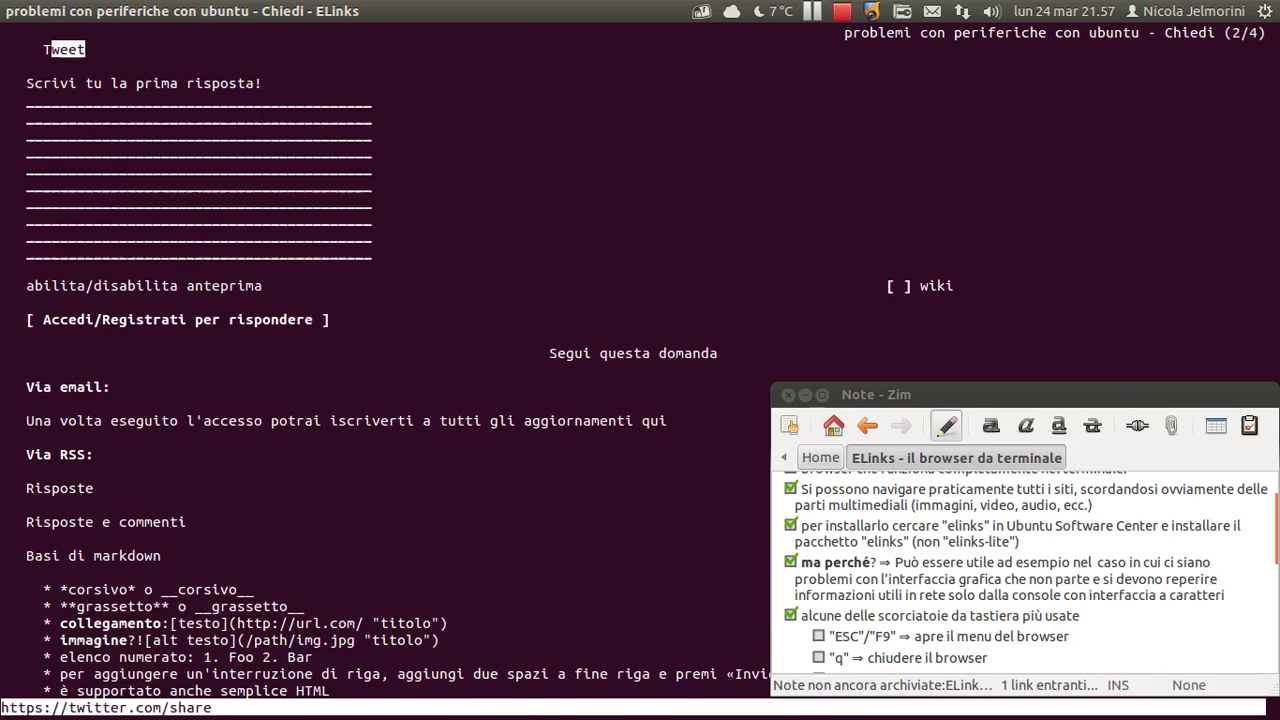
key("Up")
key("Up")
key("Up")
key("Up")
key("Up")
key("Up")
key("Up")
key("Up")
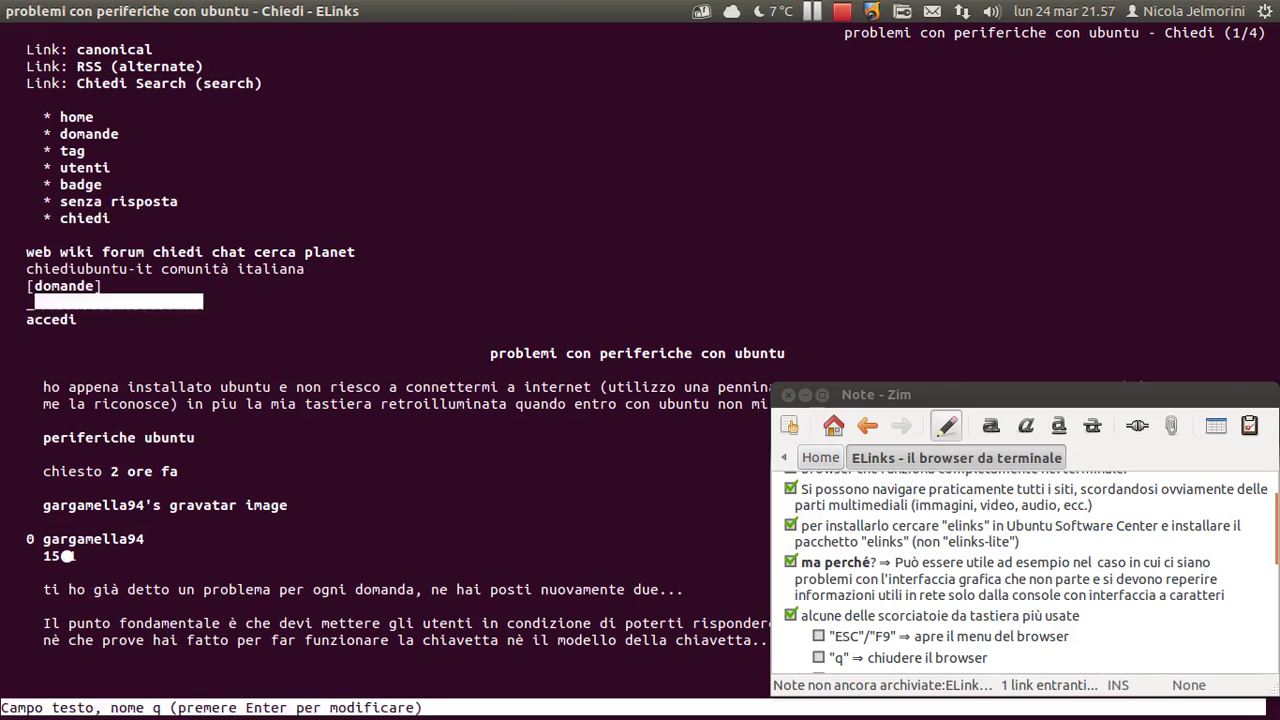
key("Up")
key("Up")
key("Left")
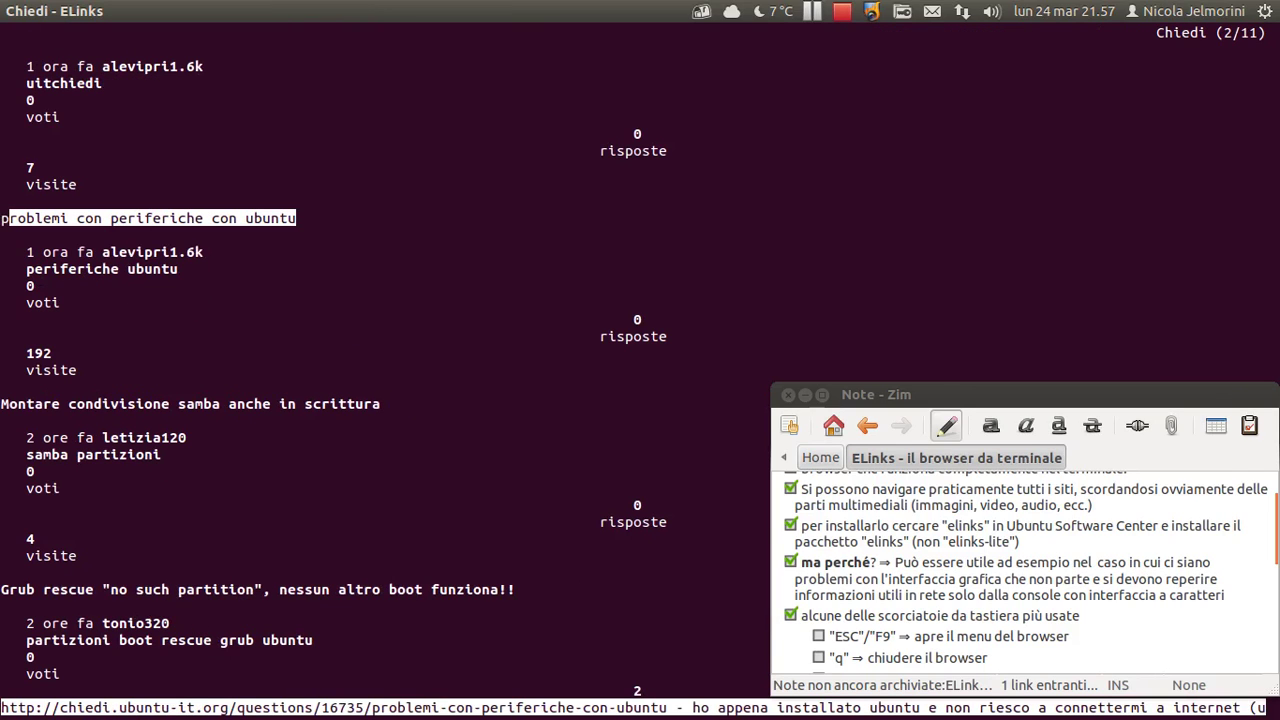
key("Up")
key("Up")
key("Up")
key("Up")
key("Up")
key("Up")
key("Up")
key("Up")
key("Up")
key("Up")
key("Up")
key("Up")
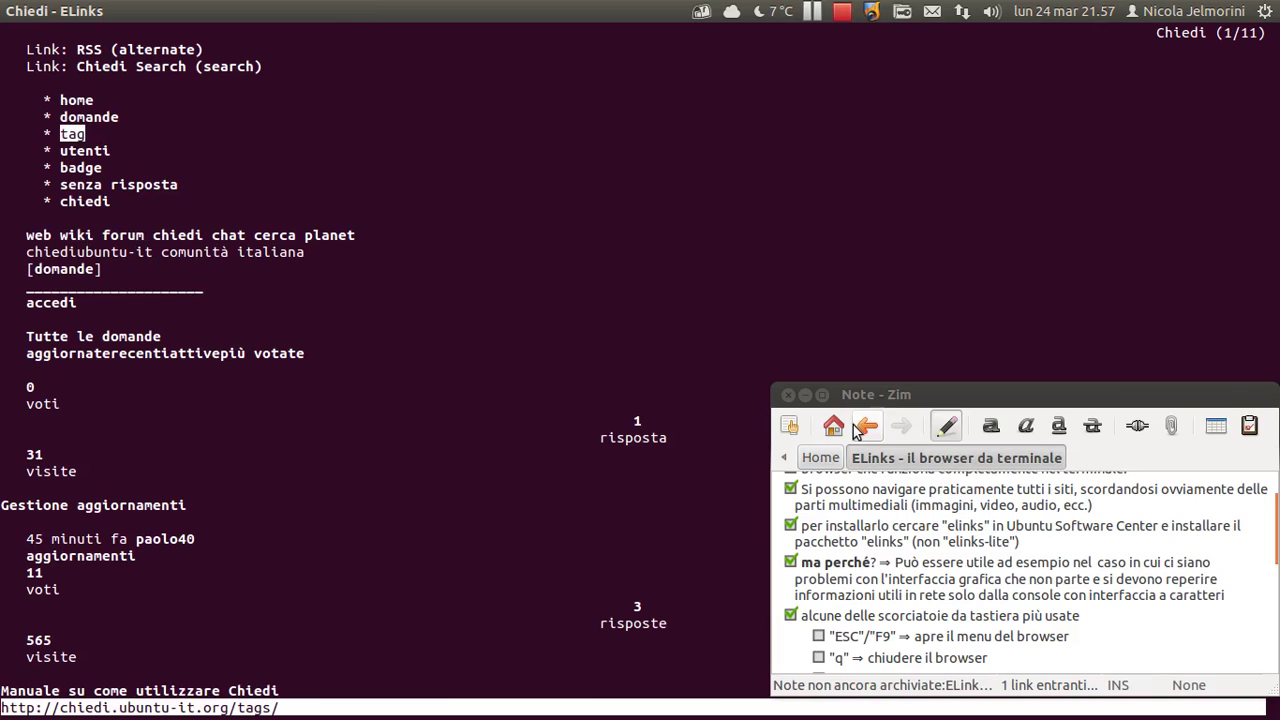
scroll(998, 552, "down", 1)
scroll(1000, 555, "down", 1)
scroll(1043, 566, "down", 1)
scroll(1043, 566, "up", 1)
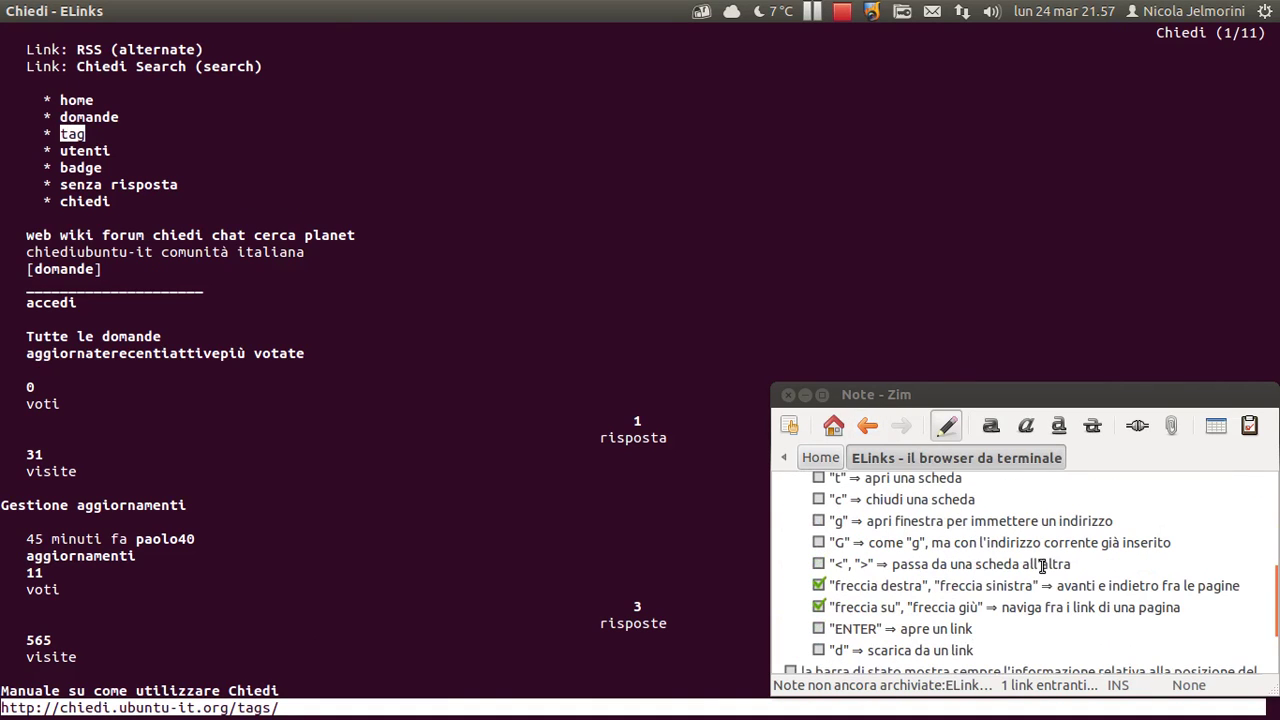
scroll(1043, 566, "up", 2)
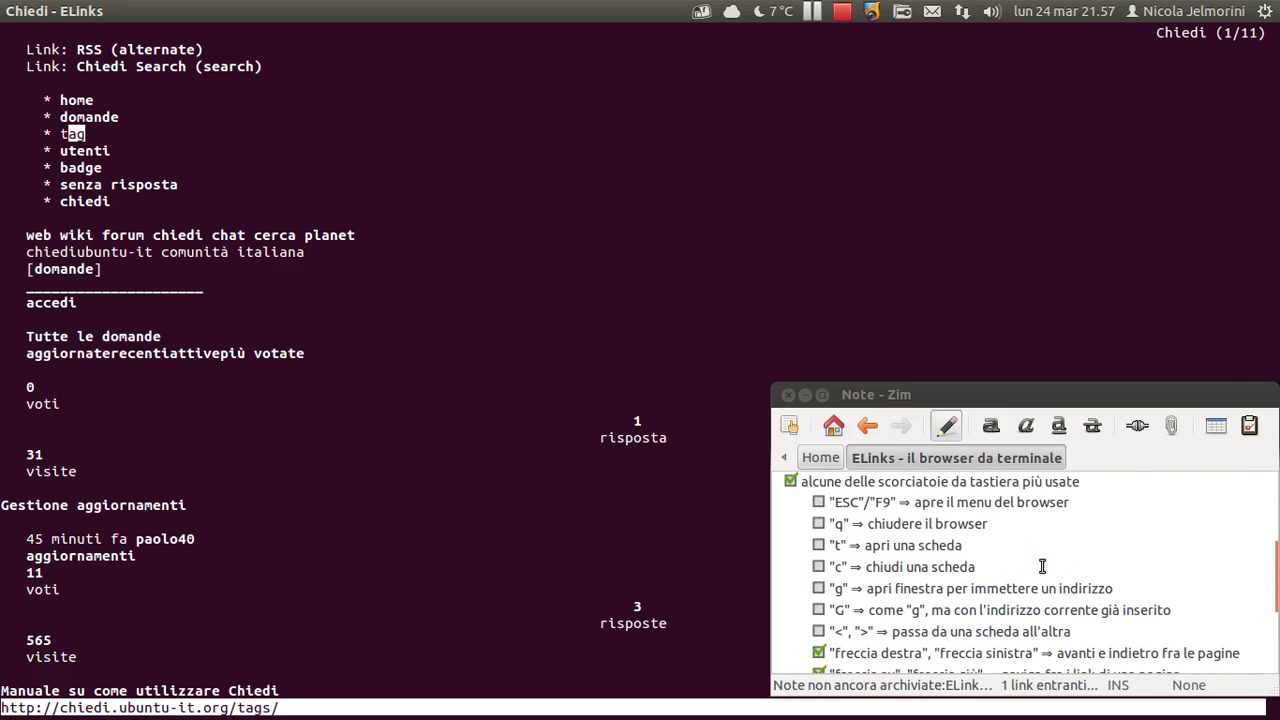
scroll(1043, 566, "up", 2)
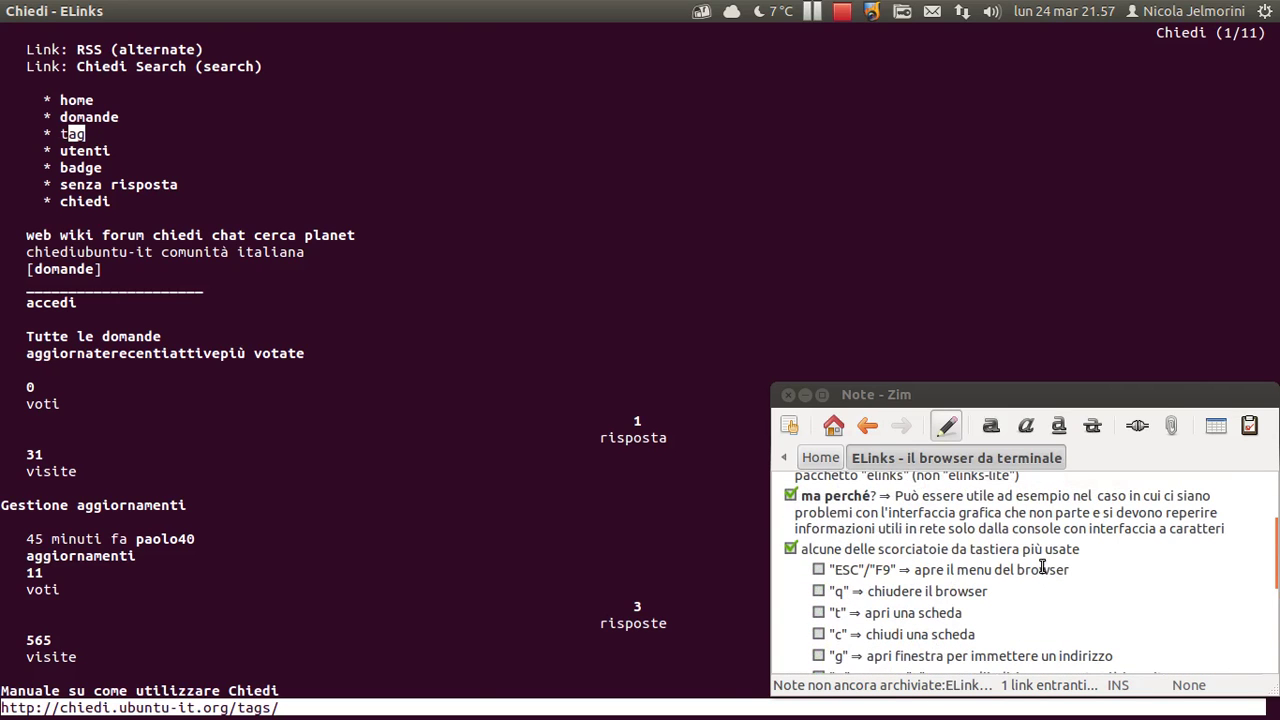
scroll(1043, 566, "down", 2)
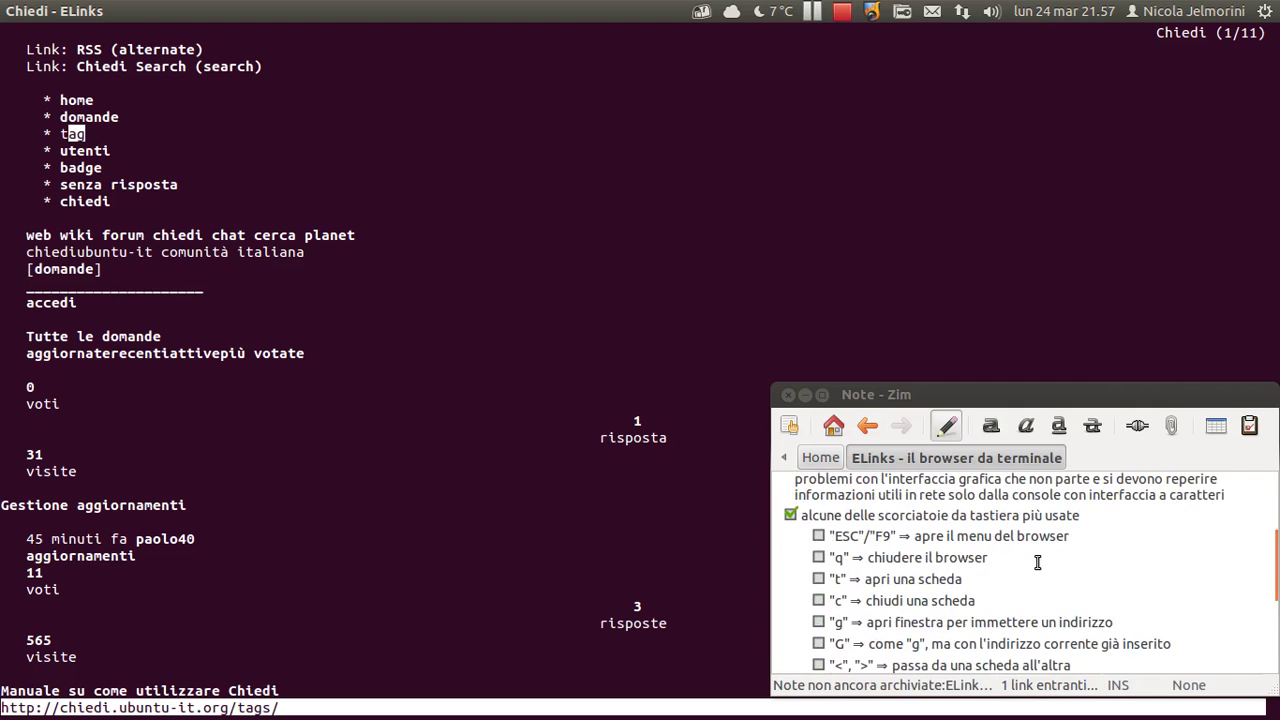
scroll(1040, 564, "down", 2)
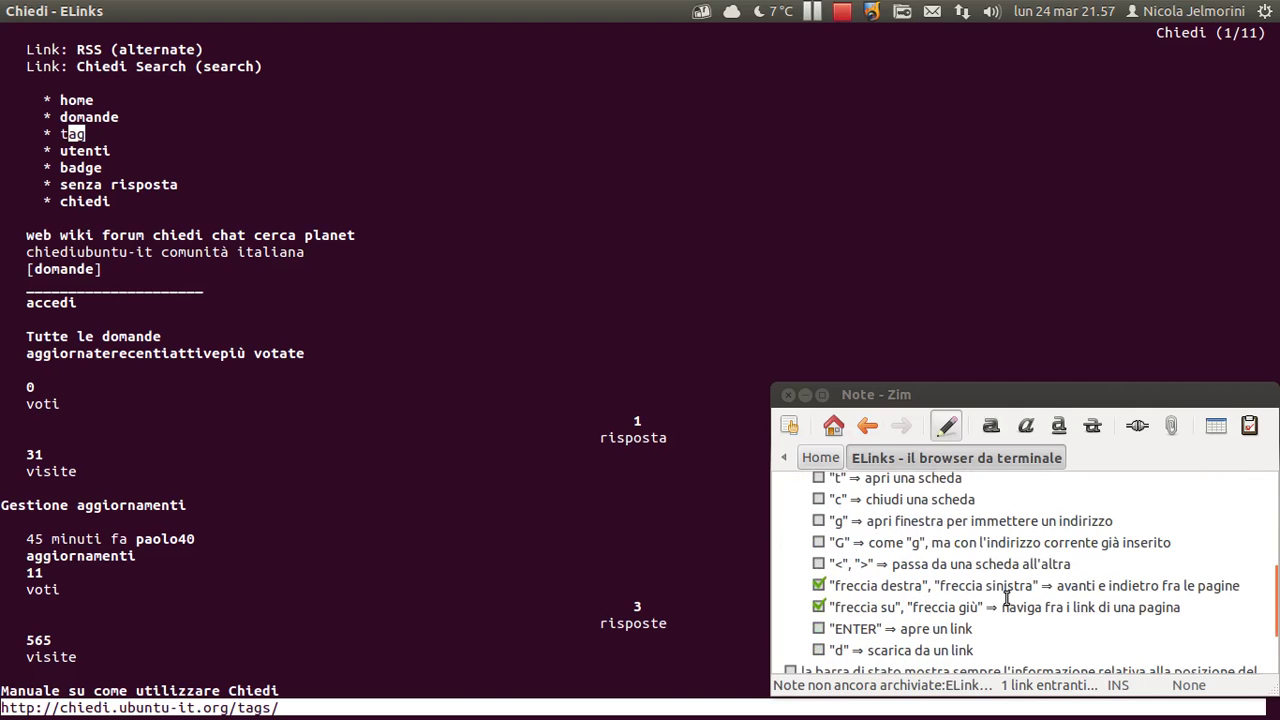
Step through the Chiedi header links with arrows and Home, then tick the 'ENTER' checklist item.
key("Down")
key("Down")
key("Down")
key("Down")
key("Down")
key("Down")
key("Down")
key("Up")
key("Down")
key("Down")
key("Down")
key("Down")
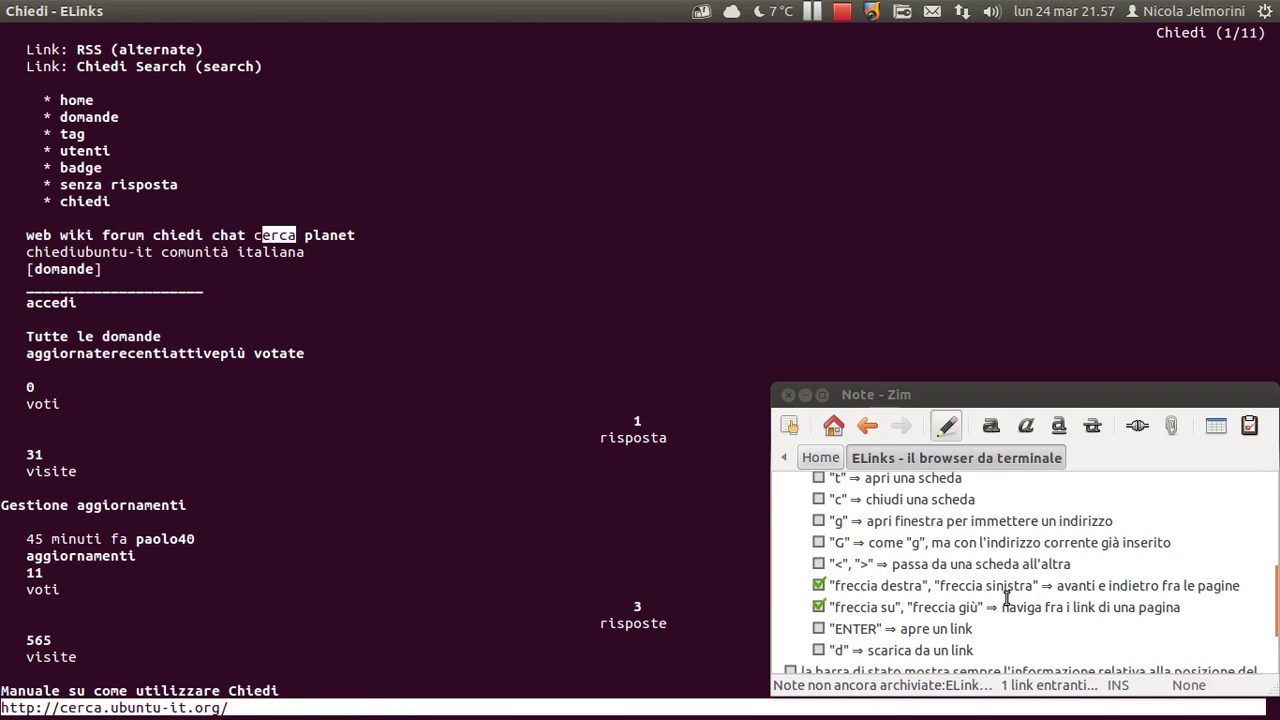
key("Up")
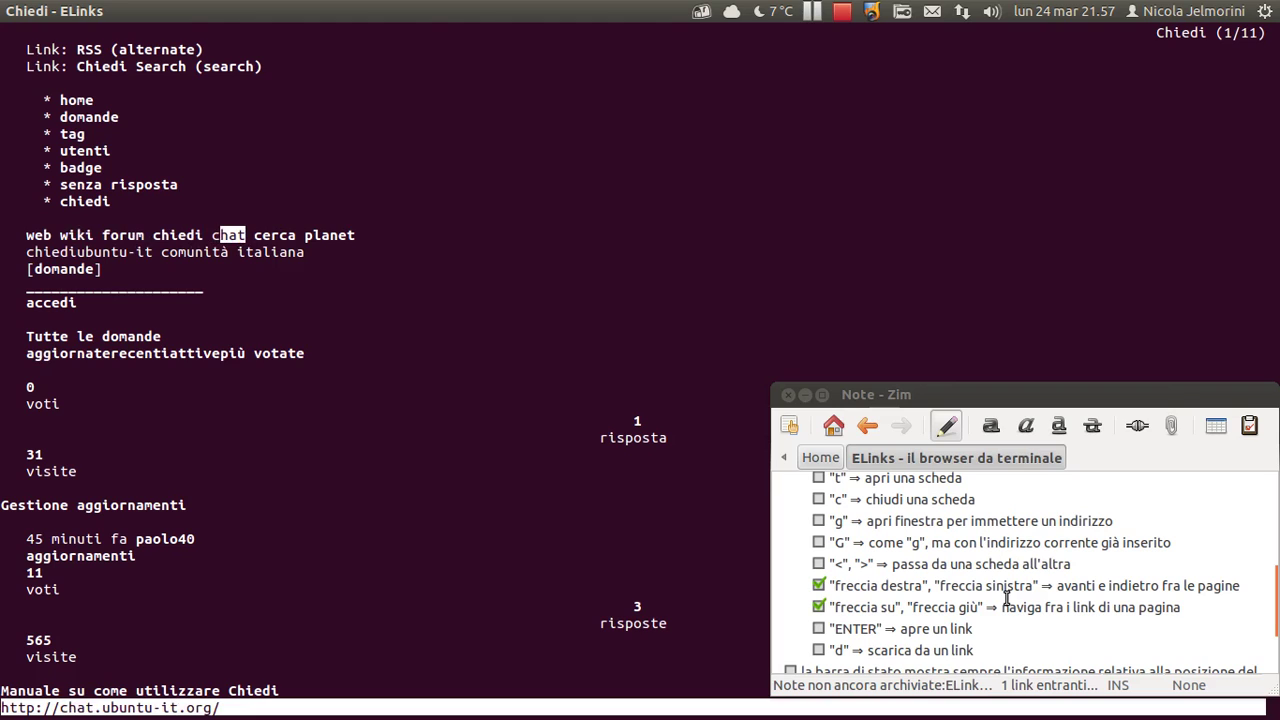
key("Up")
key("Home")
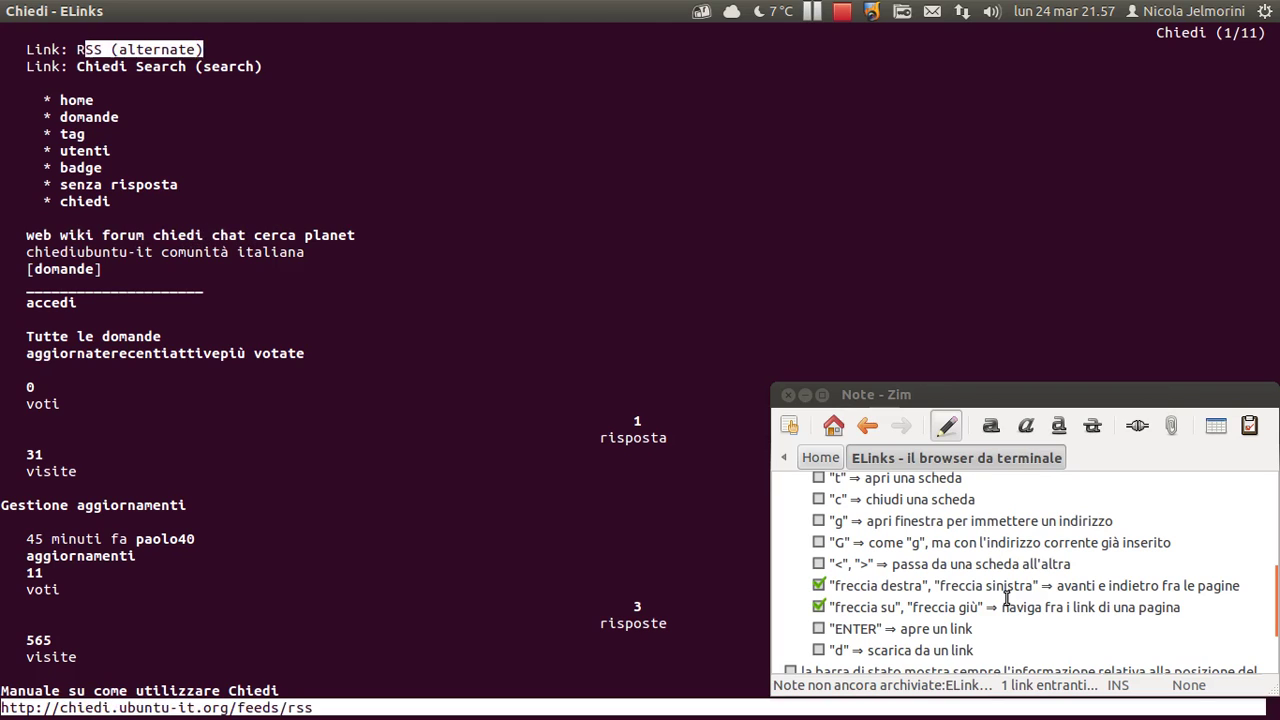
key("Down")
key("Down")
key("Down")
key("Down")
key("Down")
key("Down")
key("Down")
key("Down")
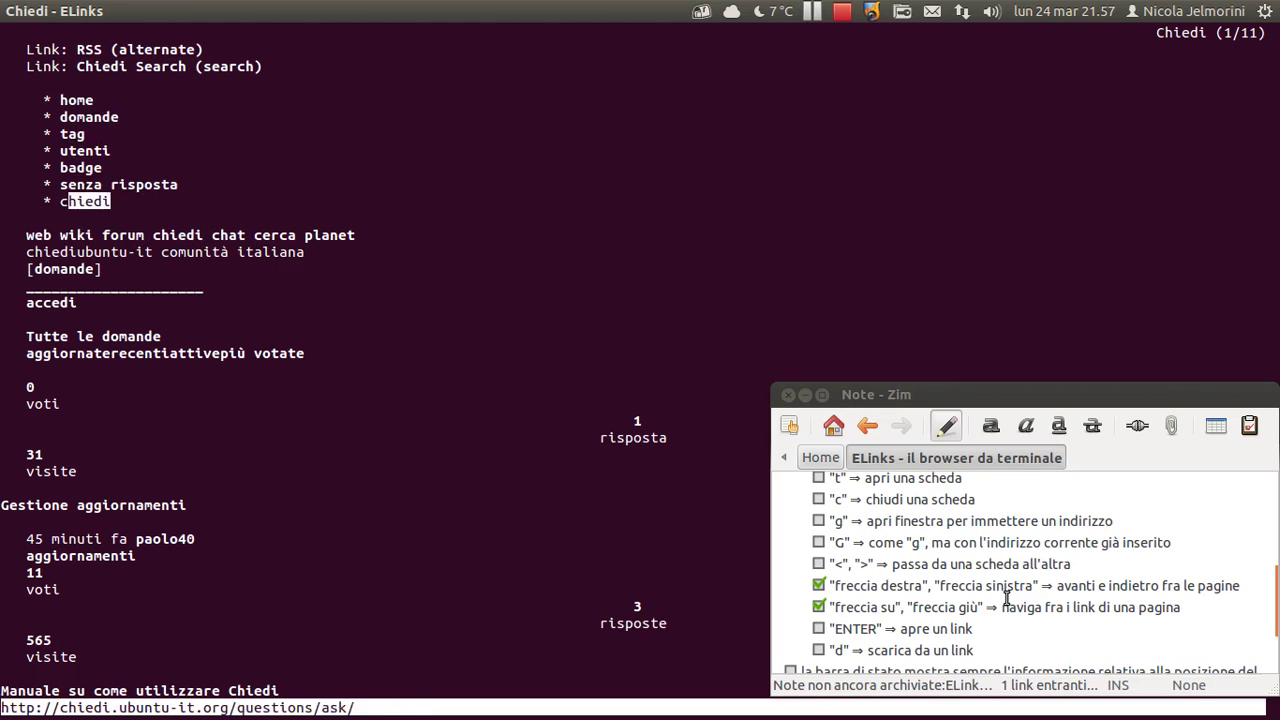
key("Down")
key("Down")
key("Down")
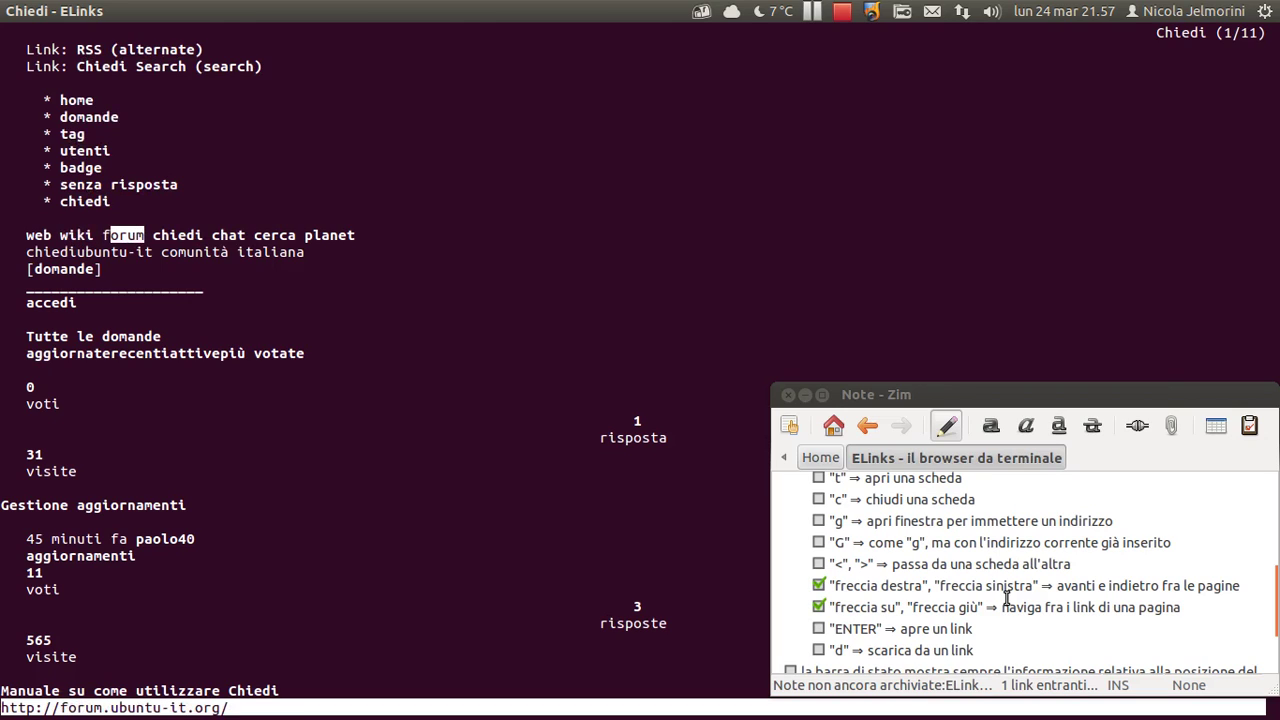
left_click(819, 628)
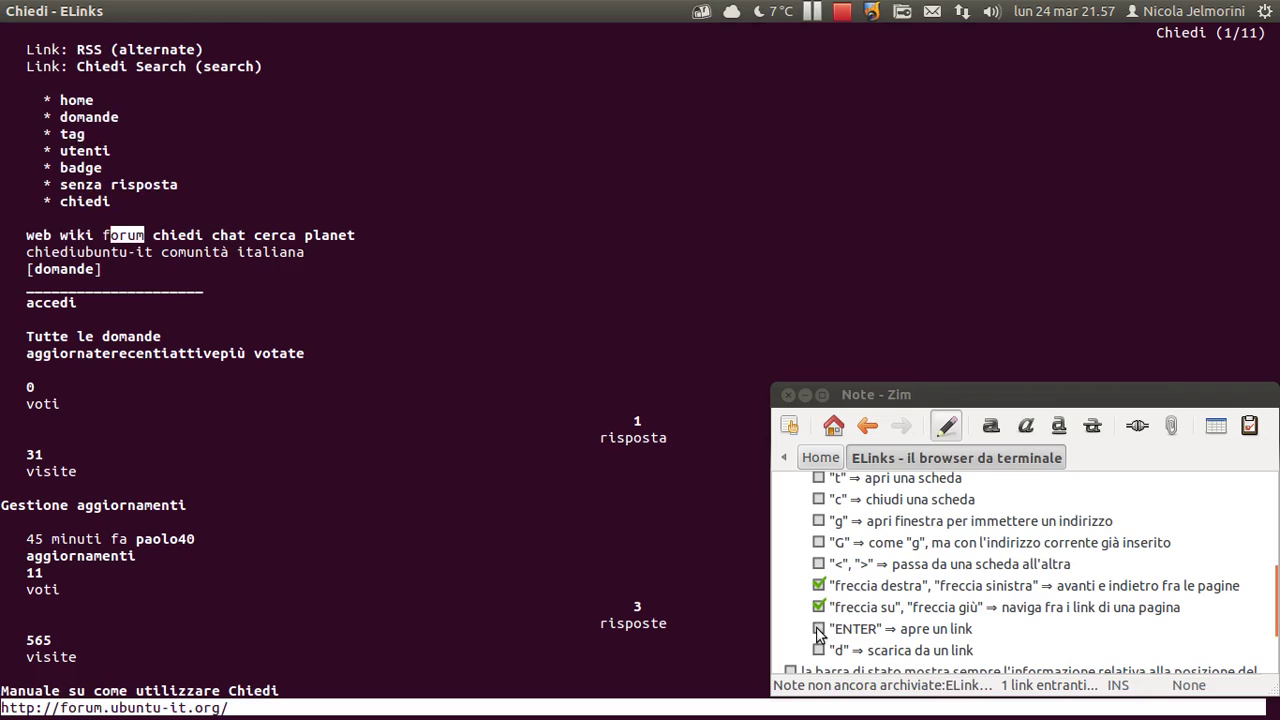
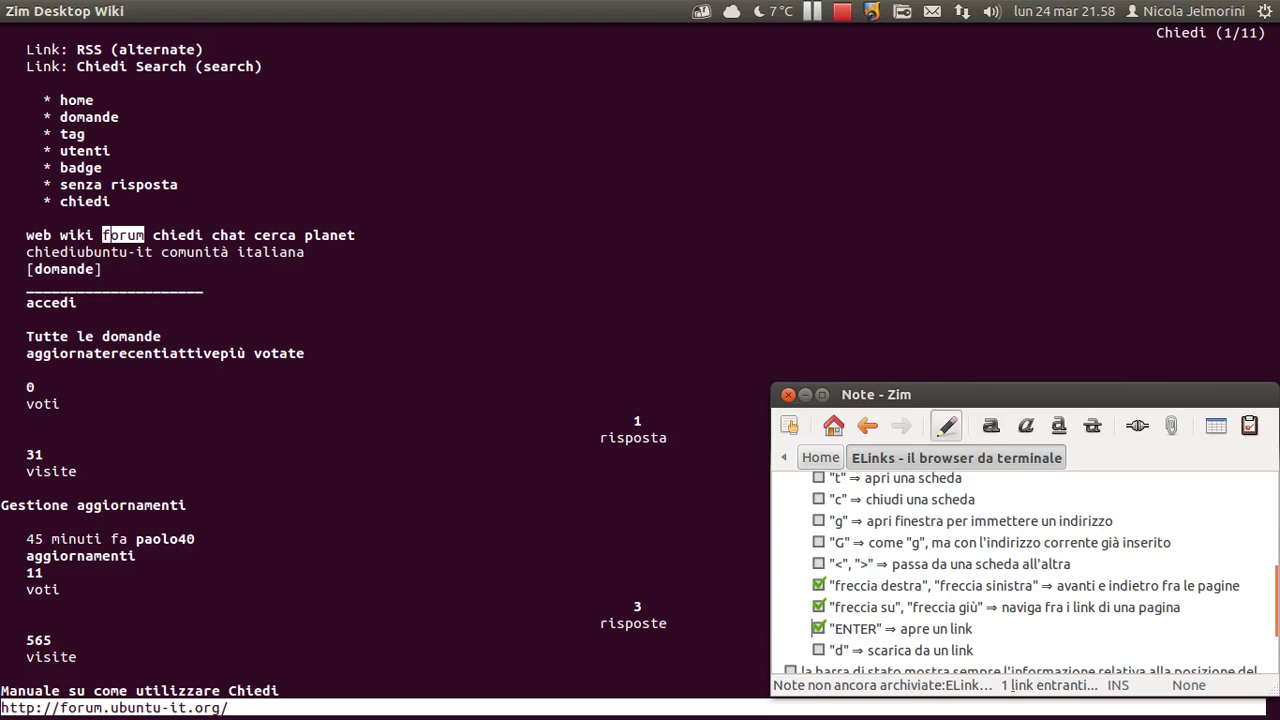
Step through the Chiedi page links and open the wiki link's Documentazione page.
key("alt+Tab")
key("Down")
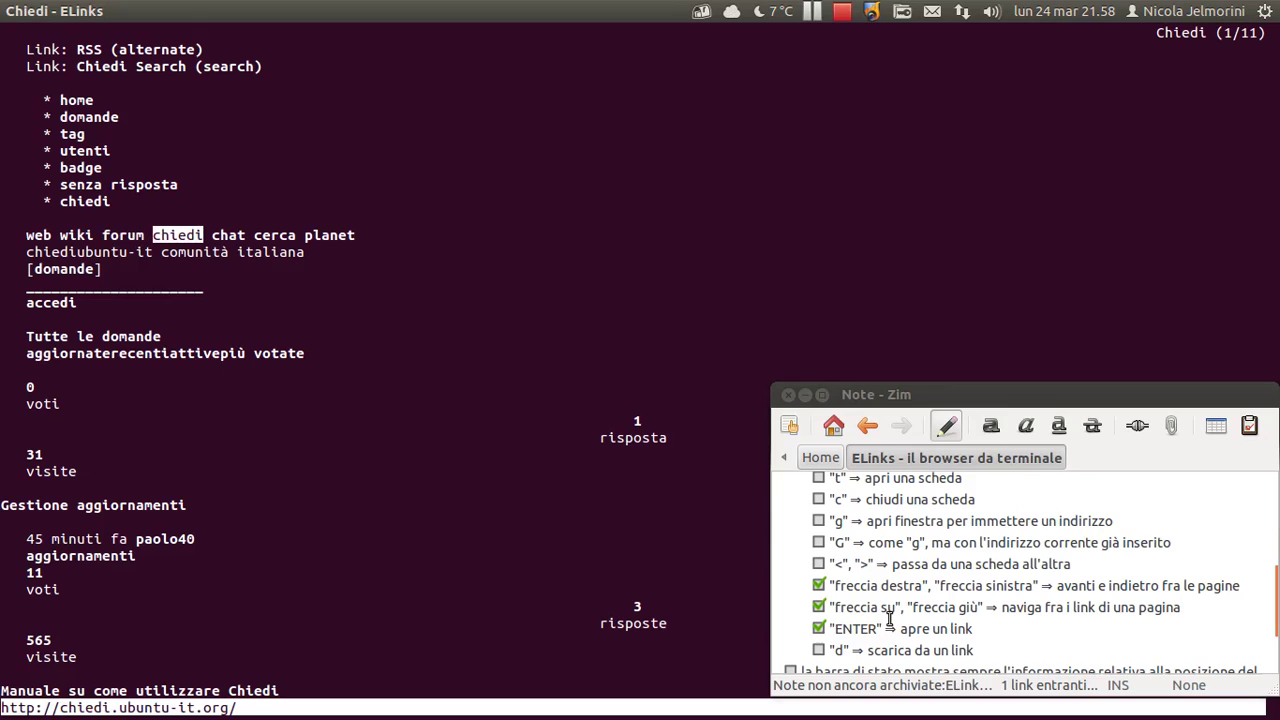
key("Home")
key("Down")
key("Down")
key("Down")
key("Down")
key("Down")
key("Down")
key("Down")
key("Down")
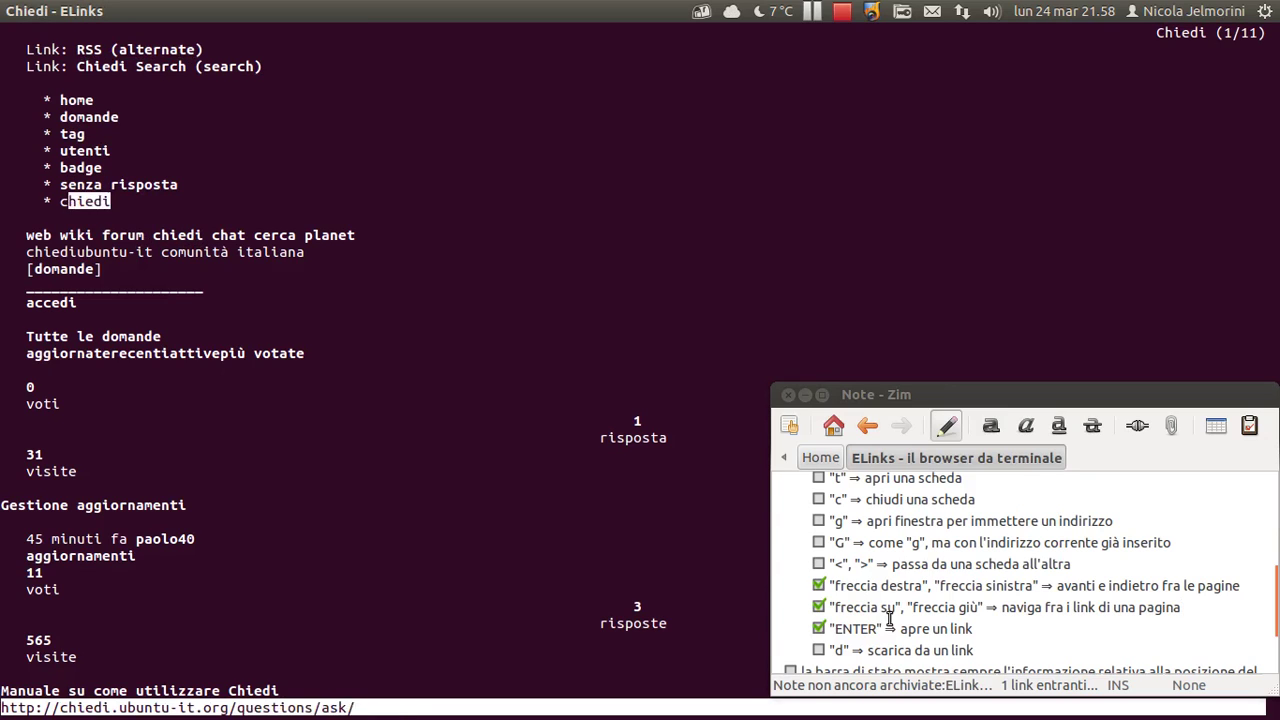
key("Down")
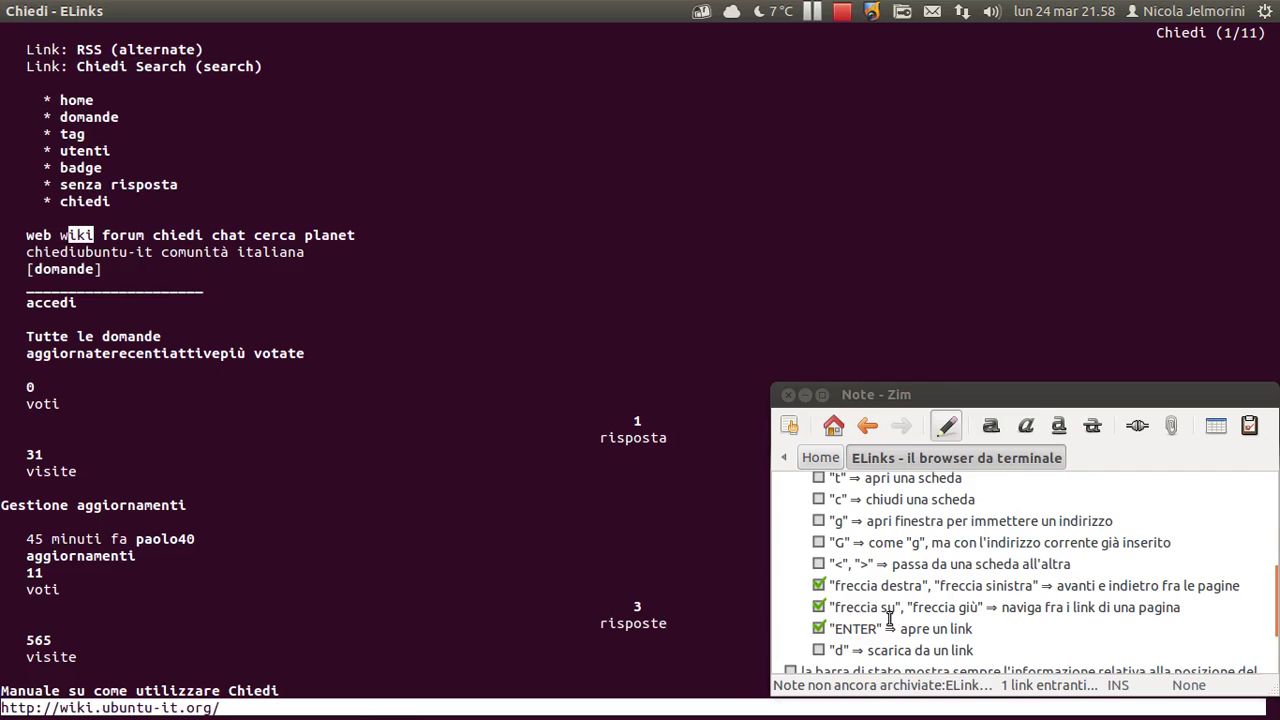
key("Return")
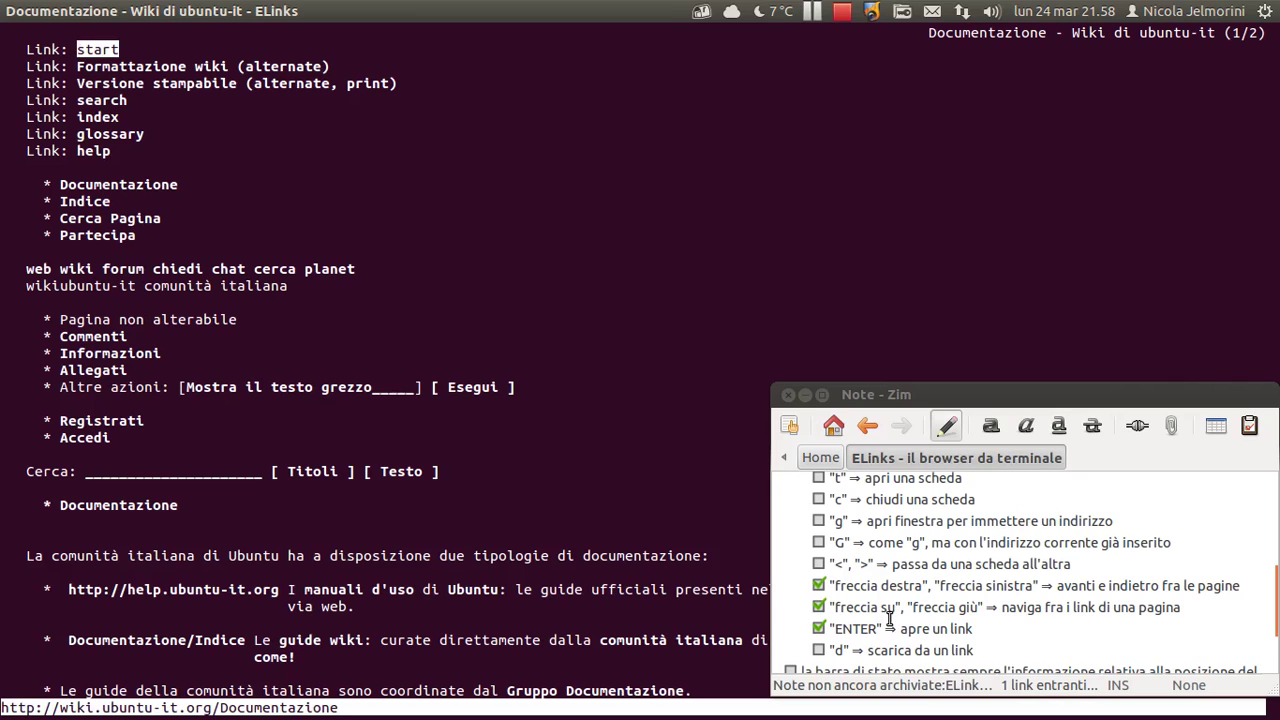
Go back to Chiedi, briefly visit the ubuntu-it homepage, then reopen the wiki Documentazione page.
key("Left")
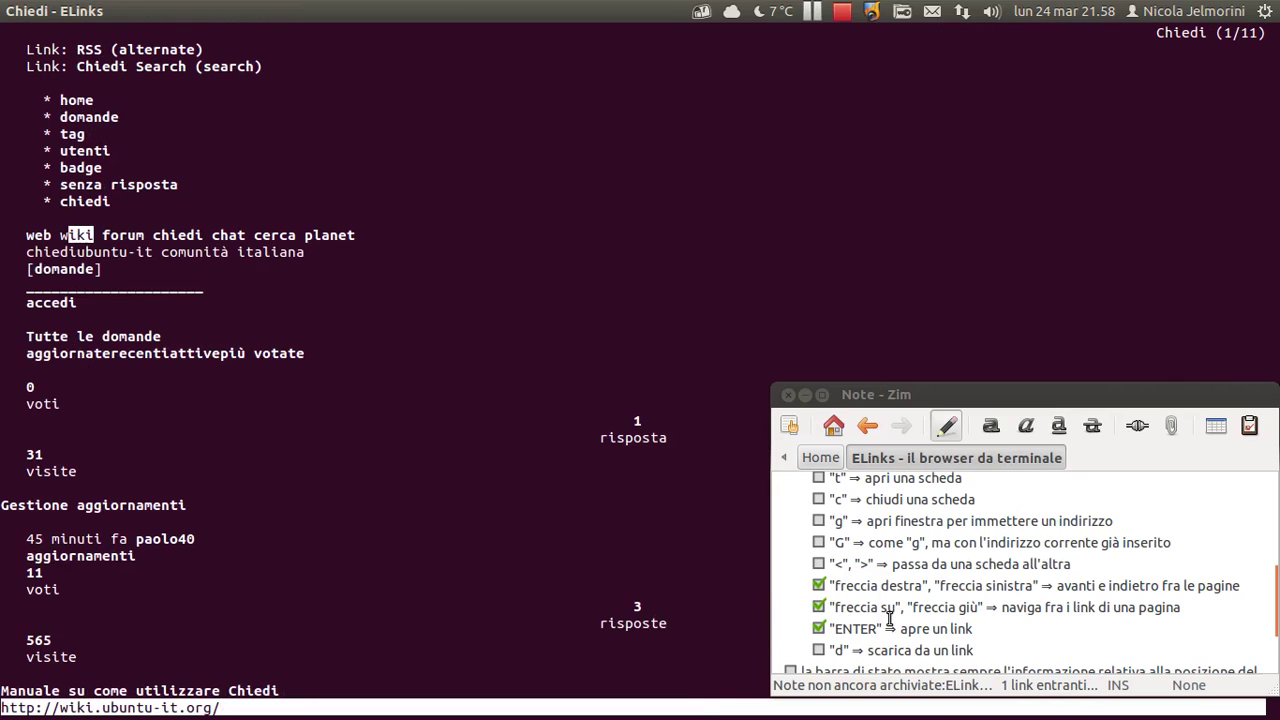
key("Up")
key("Up")
key("Up")
key("Up")
key("Up")
key("Up")
key("Up")
key("Down")
key("Down")
key("Down")
key("Down")
key("Down")
key("Down")
key("Down")
key("Return")
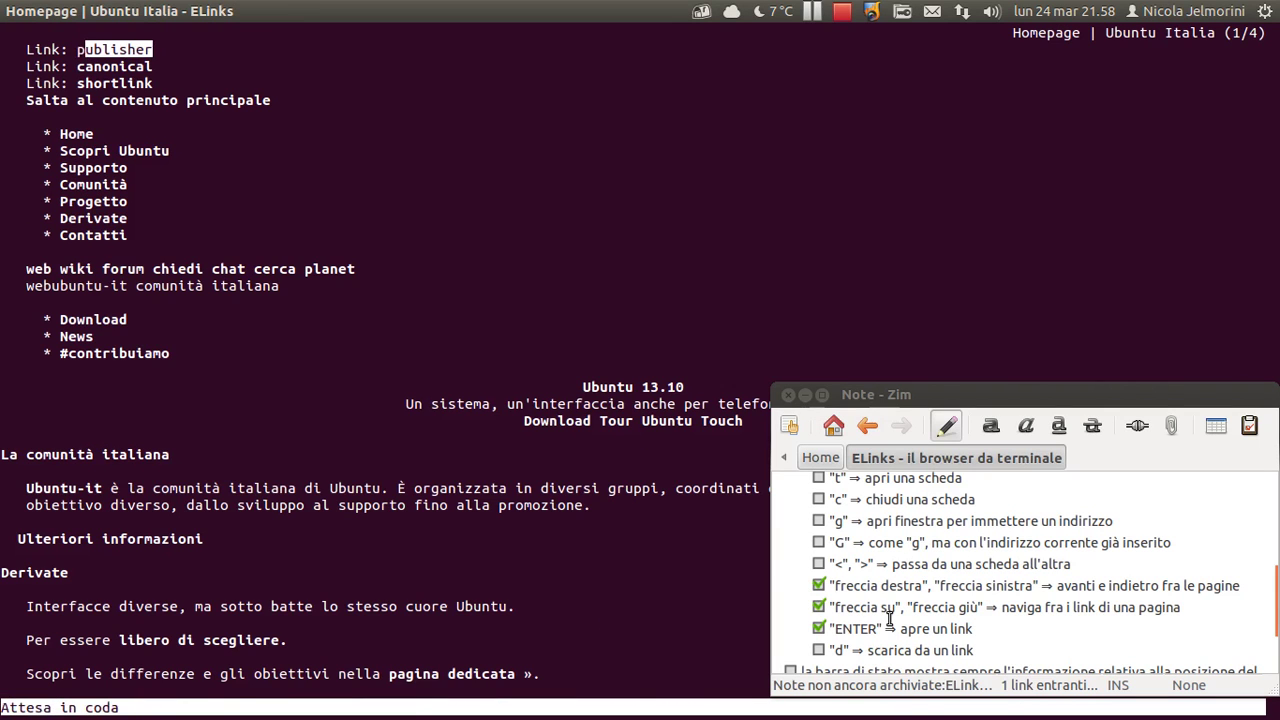
key("Left")
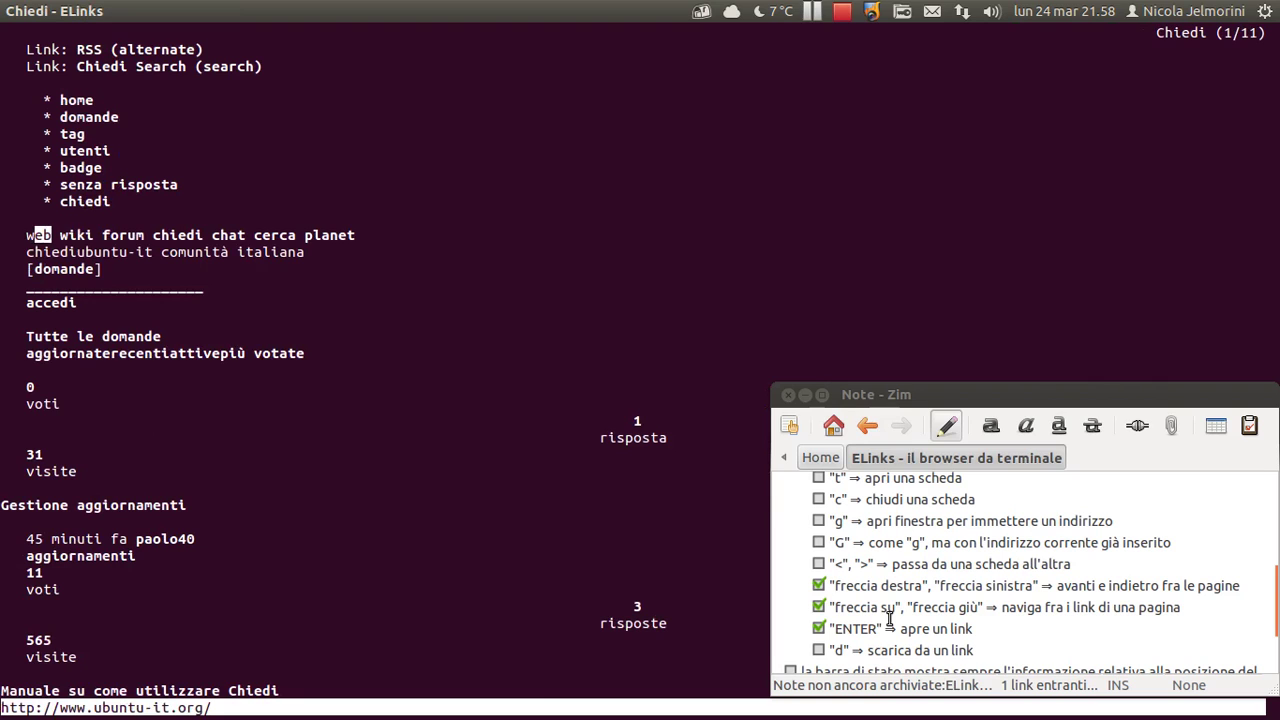
key("Down")
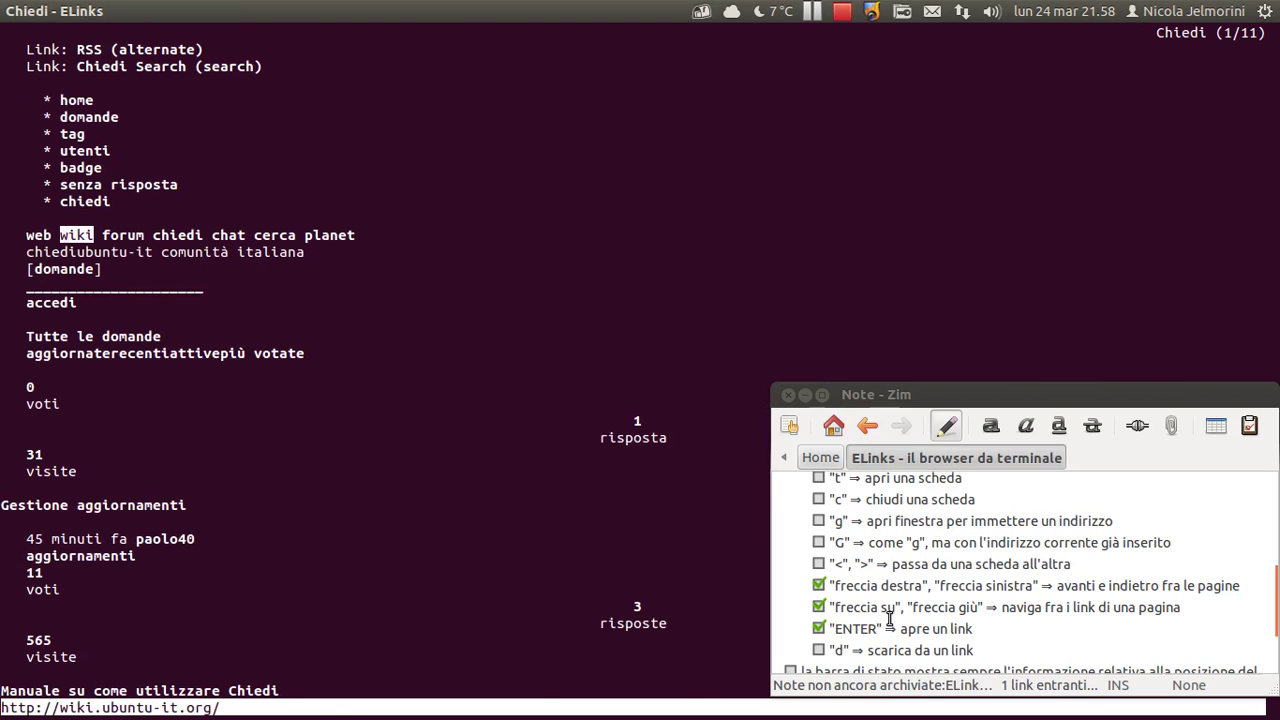
key("Return")
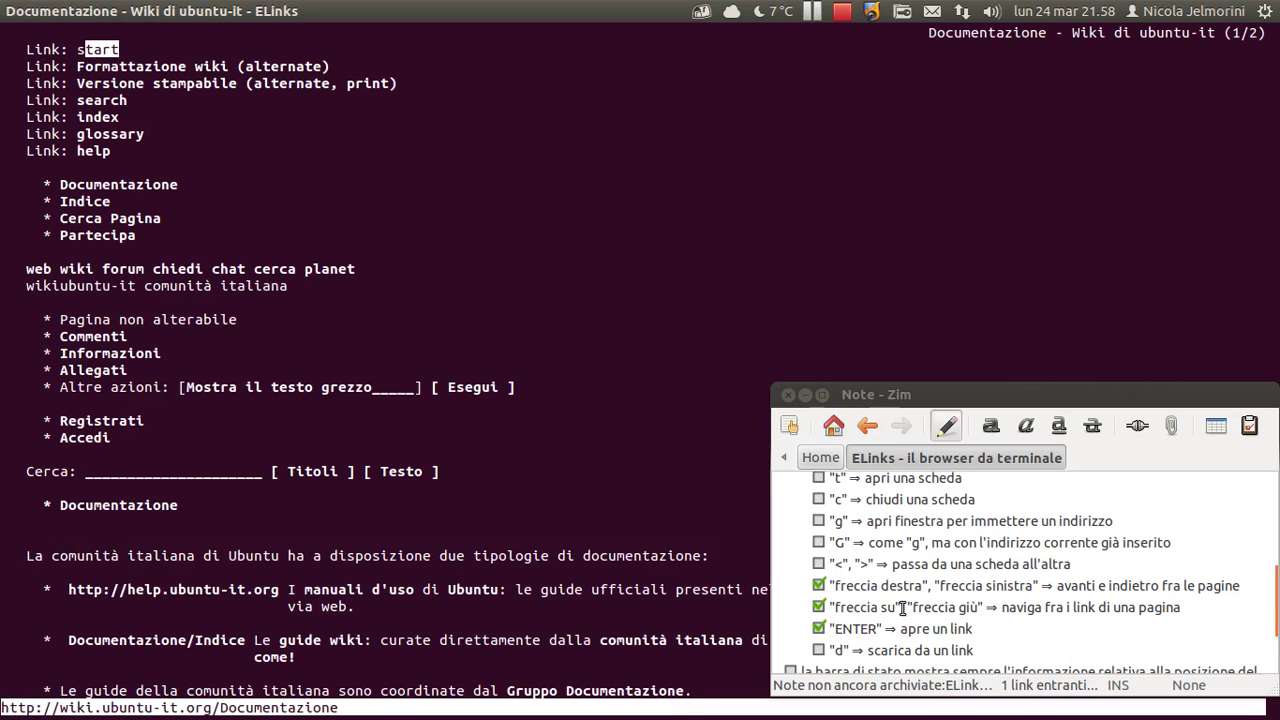
Tick the "ESC"/"F9" item in the Zim checklist, then show ELinks' menu bar with Esc.
scroll(926, 595, "down", 1)
scroll(930, 595, "up", 2)
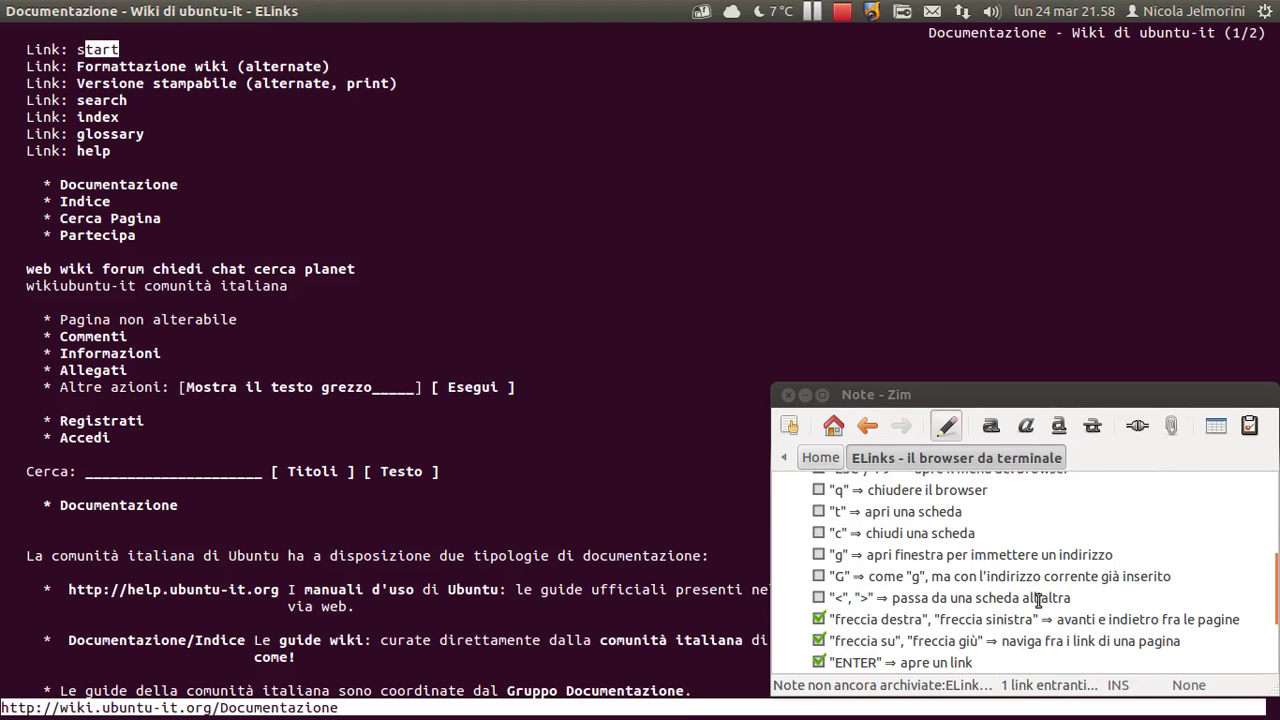
scroll(1040, 600, "up", 2)
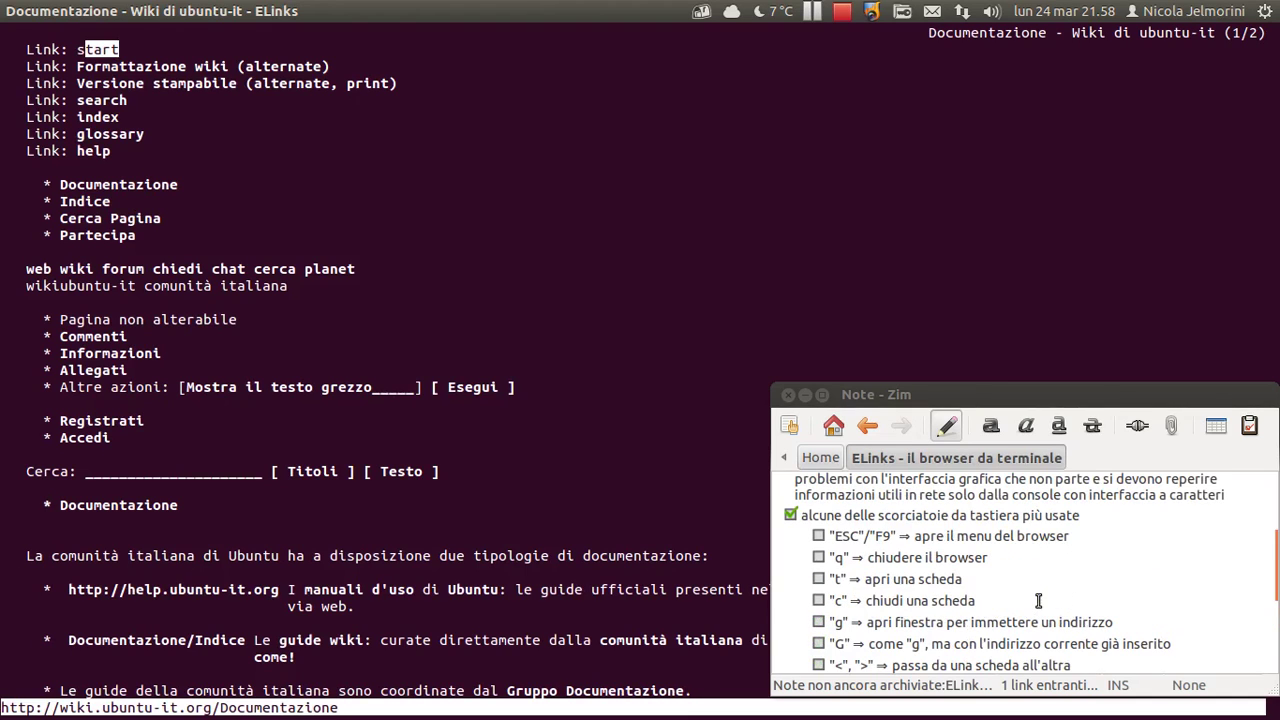
left_click(819, 537)
left_click_drag(898, 537, 834, 538)
left_click(897, 537)
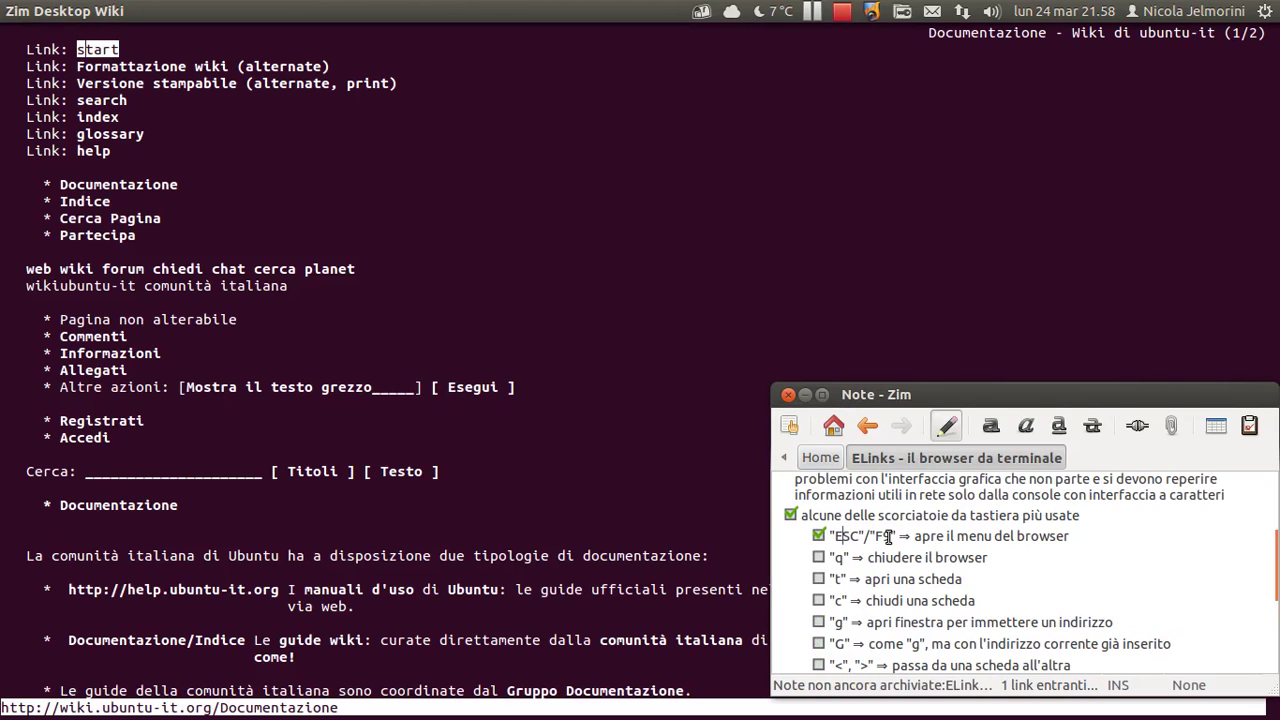
left_click(564, 325)
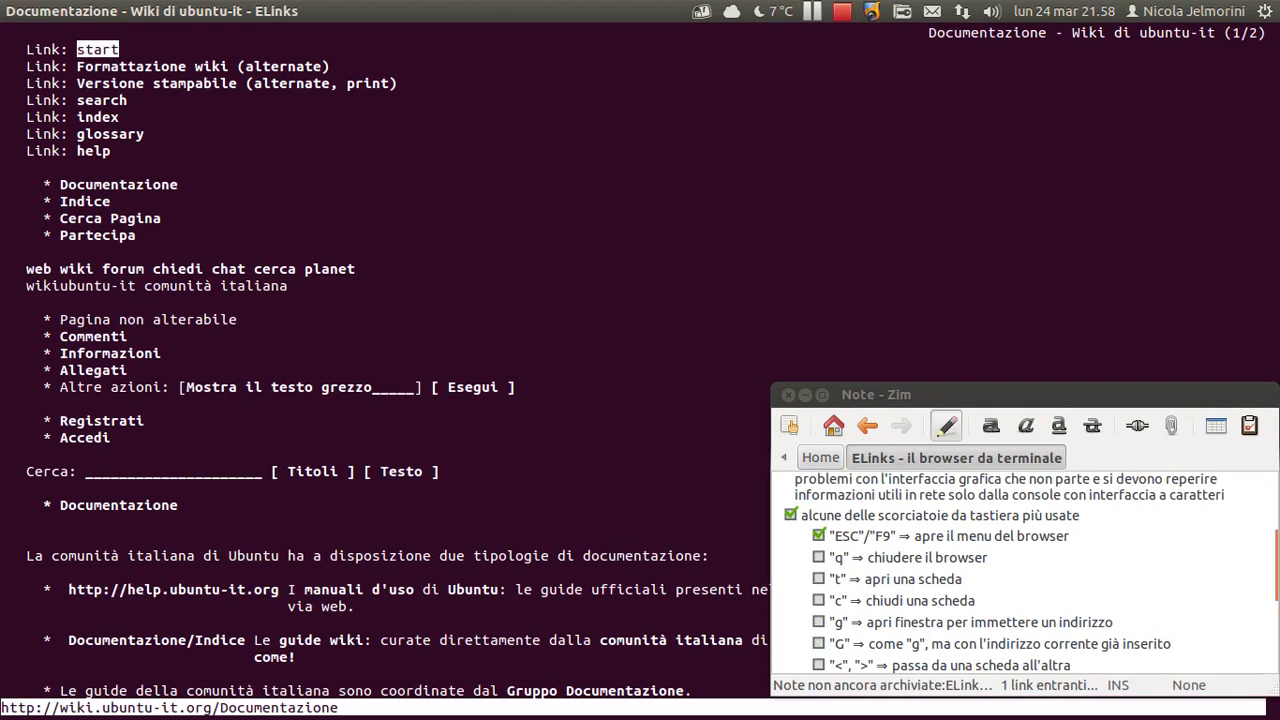
key("Escape")
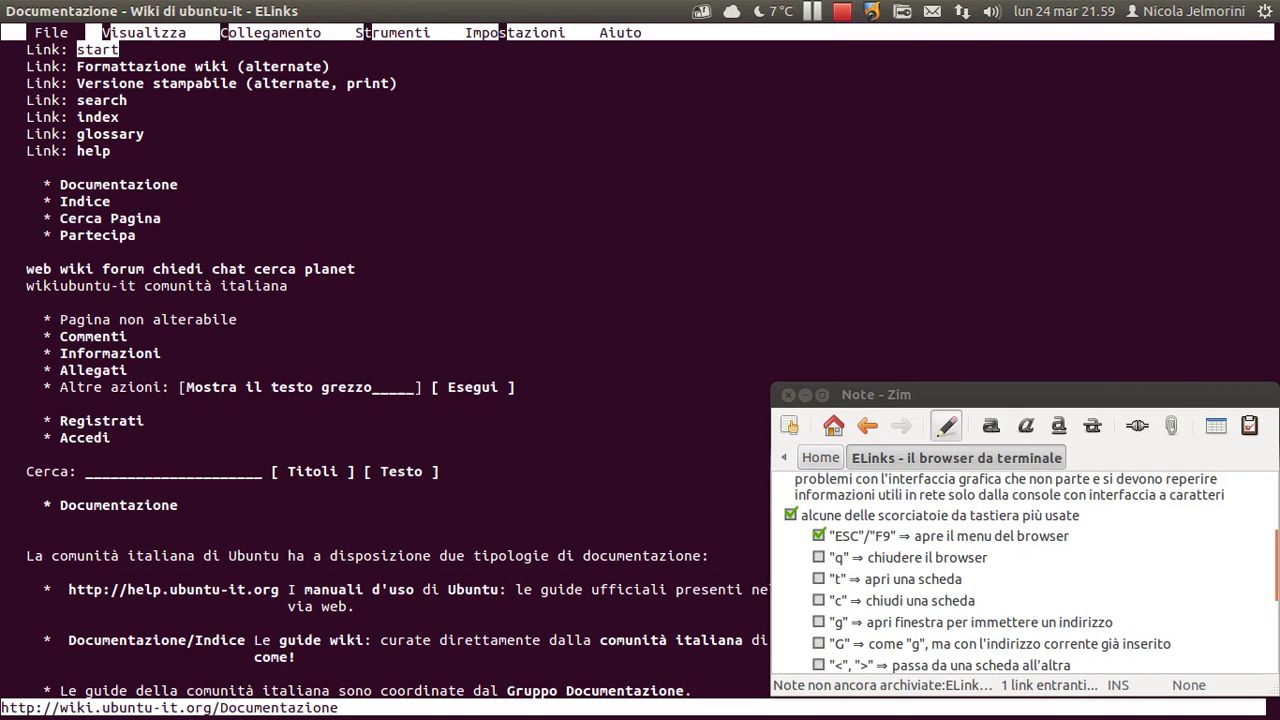
Open ELinks' File menu and browse through its entries.
key("Left")
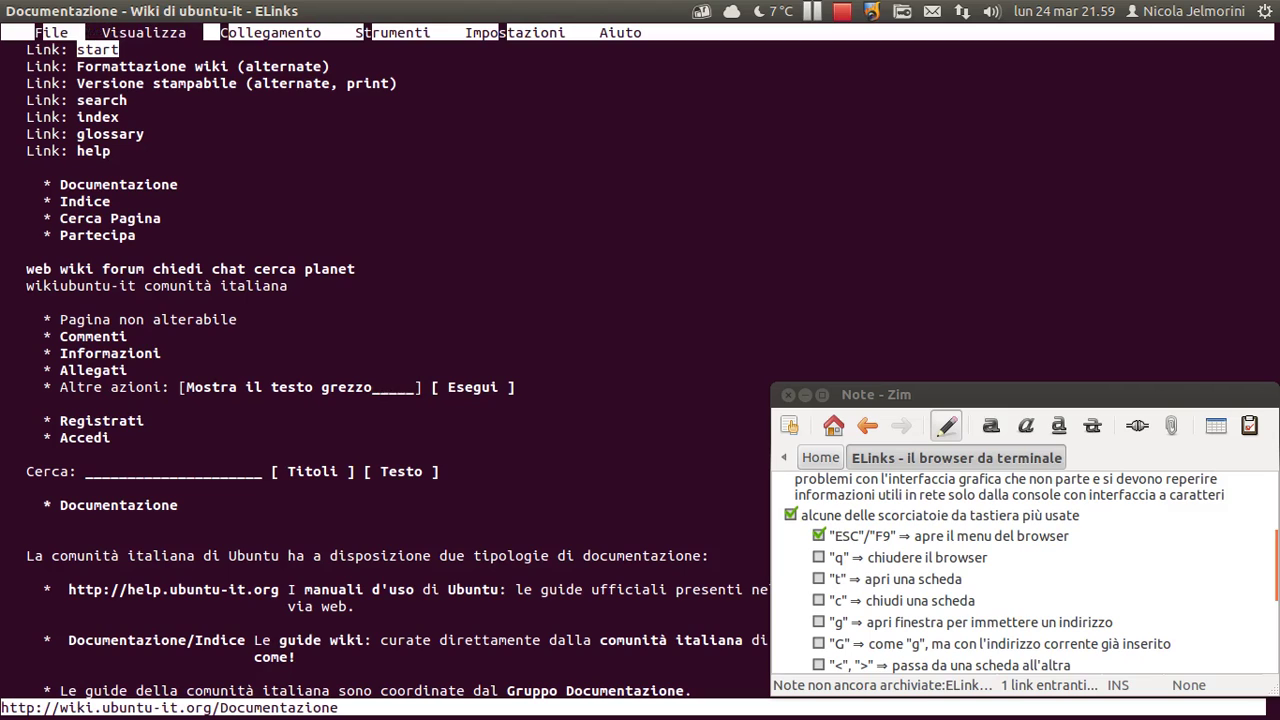
key("Return")
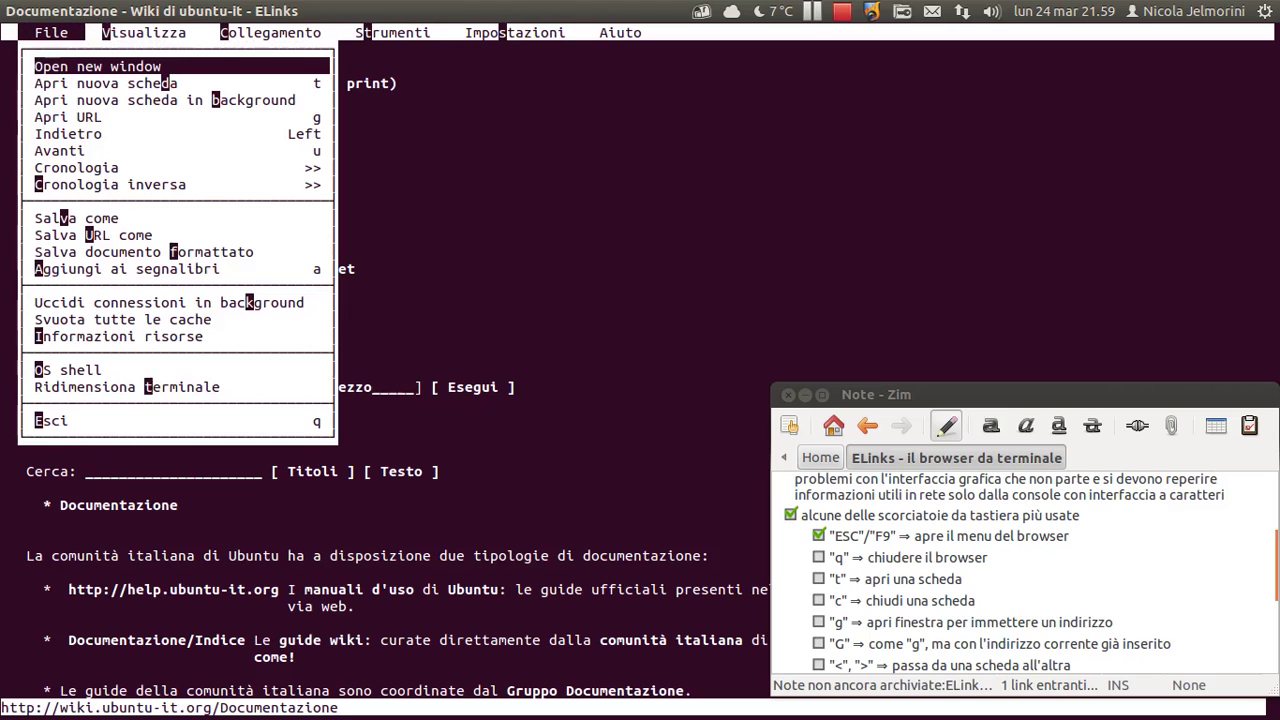
key("Up")
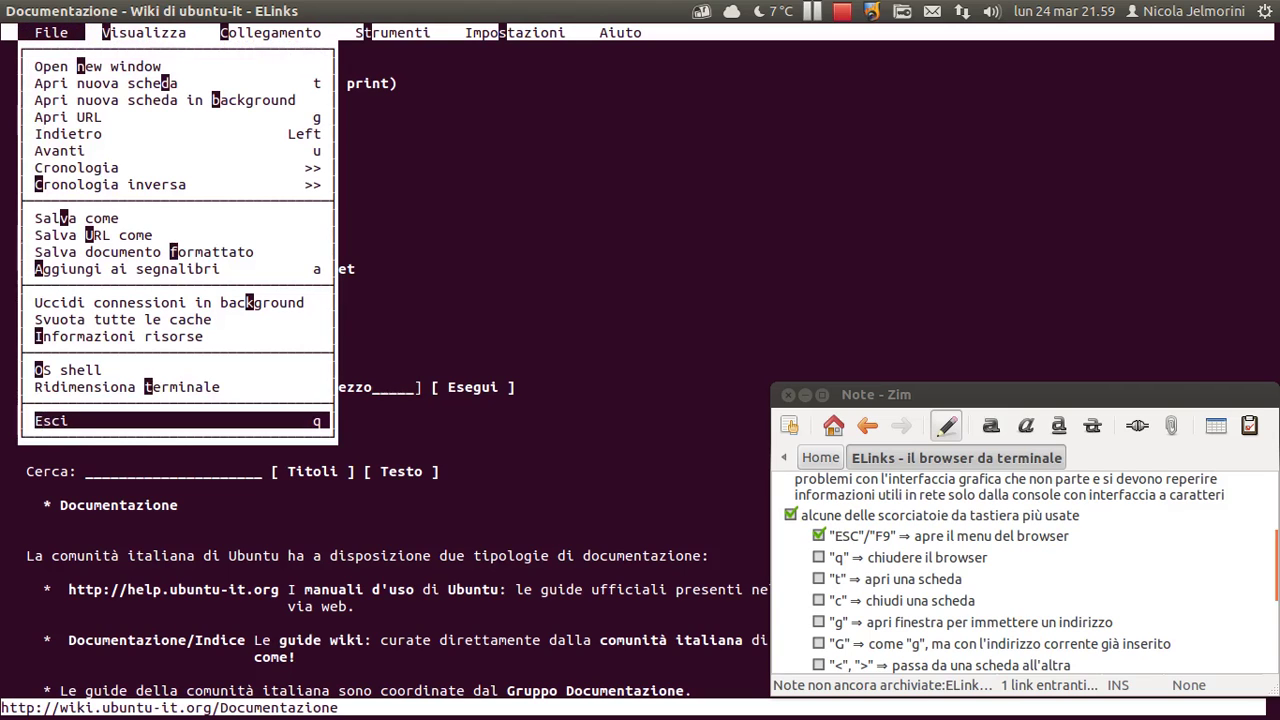
key("Up")
key("Up")
key("Up")
key("Right")
key("Left")
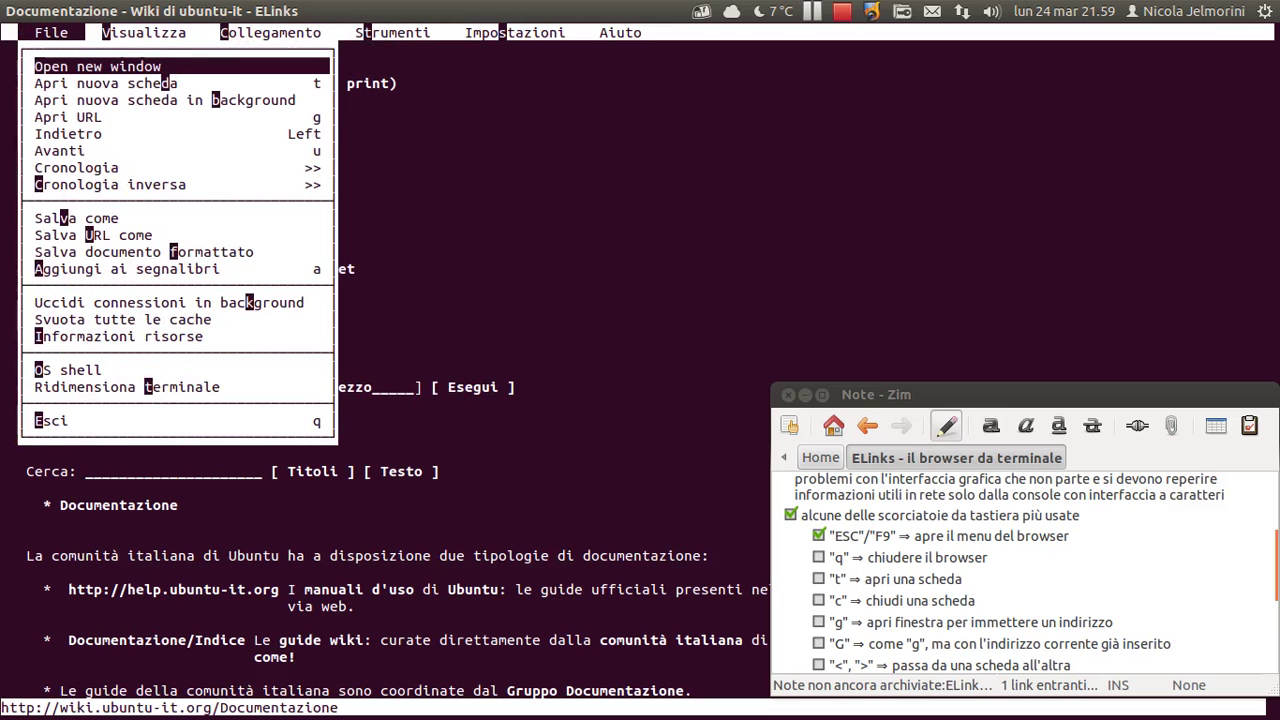
key("Up")
key("Up")
key("Up")
key("Up")
key("Up")
key("Up")
key("Up")
key("Up")
key("Up")
key("Up")
key("Up")
key("Up")
key("Up")
key("Up")
key("Up")
key("Up")
key("Up")
key("Up")
key("Up")
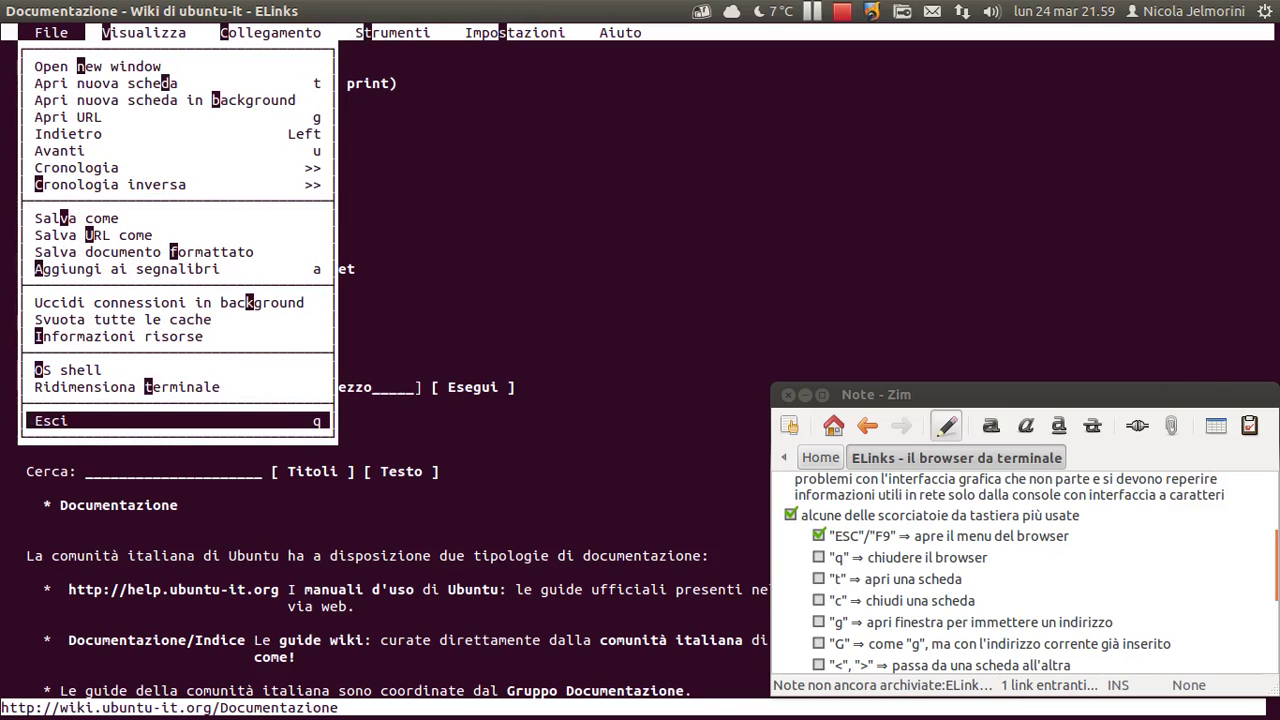
Toggle the menu bar off and on using Esc and F9.
key("Escape")
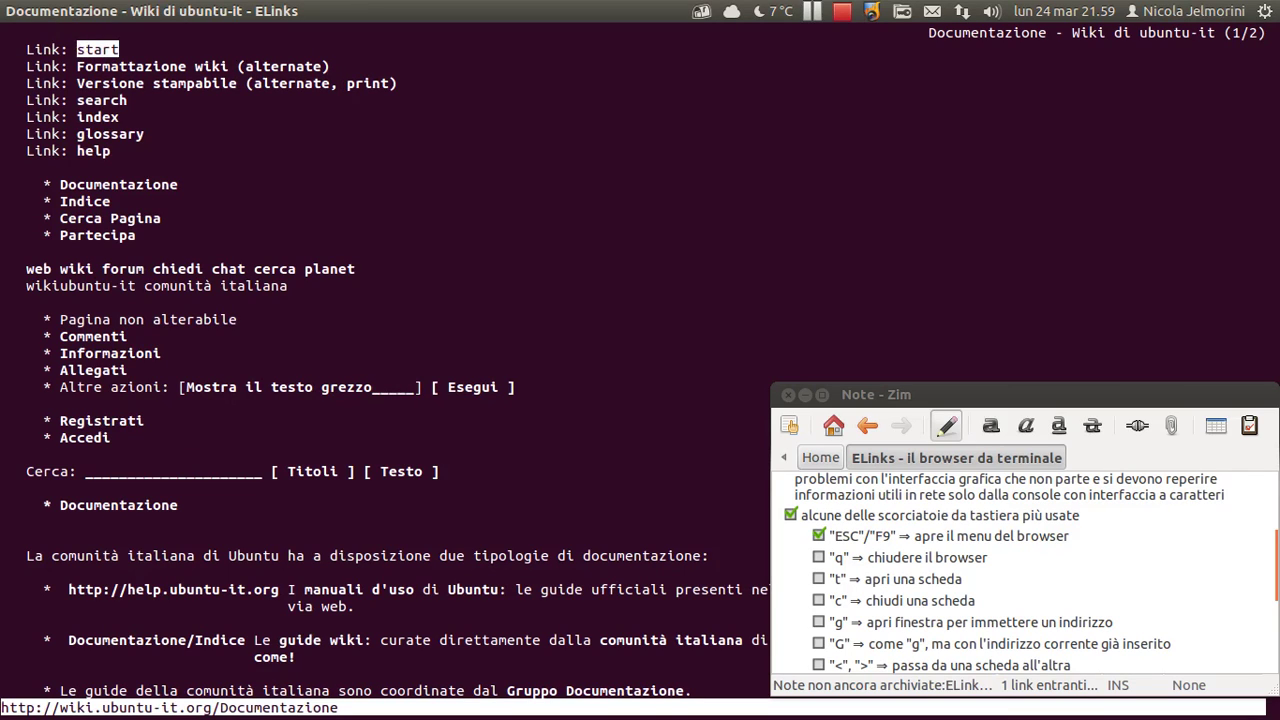
key("Escape")
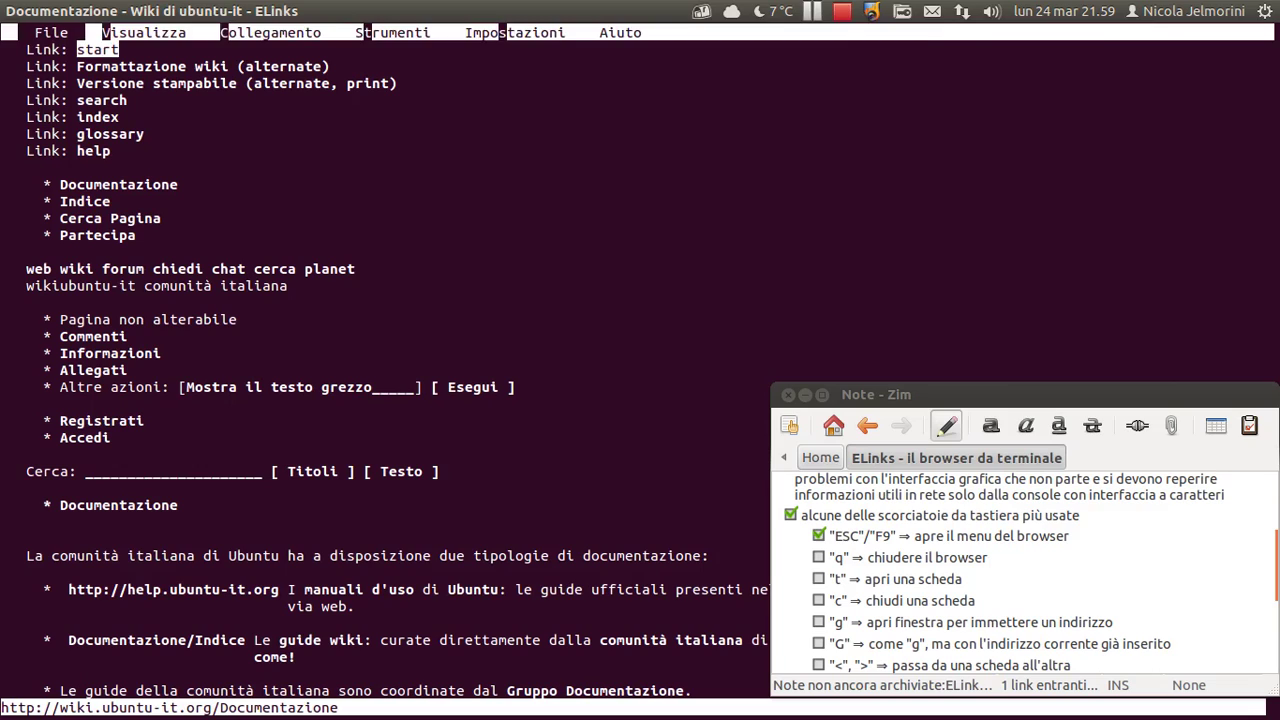
key("Escape")
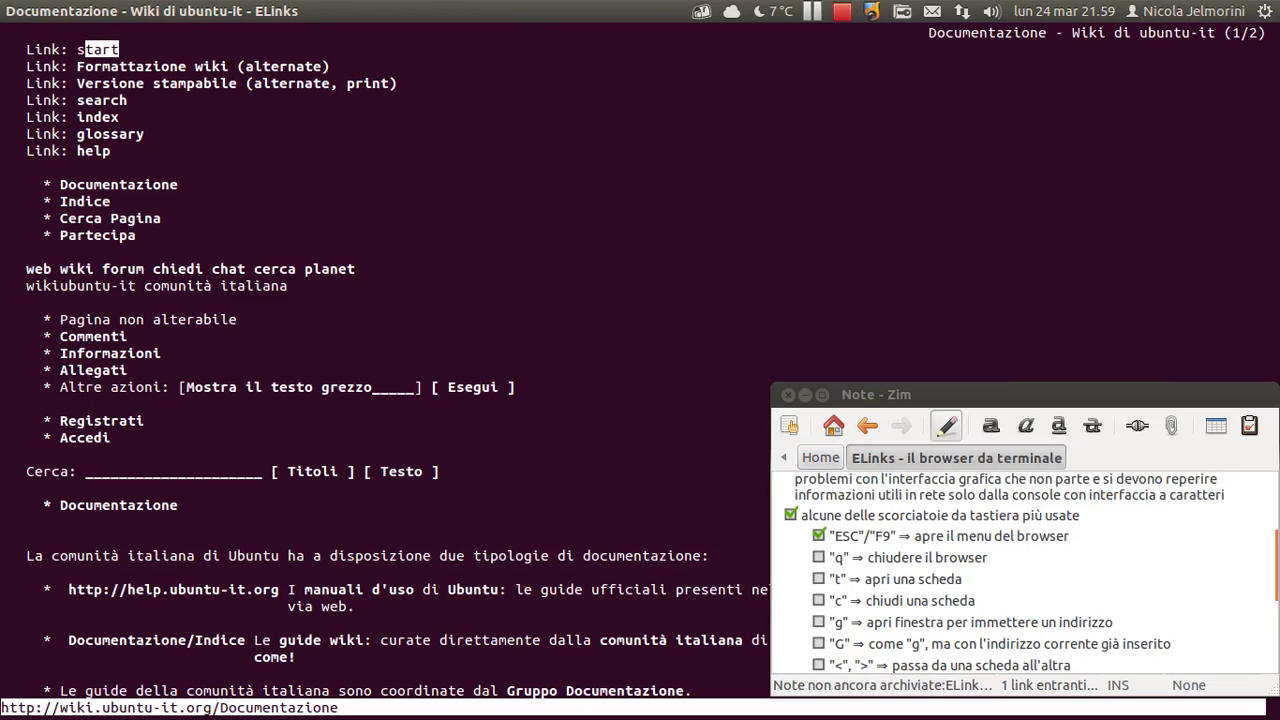
key("F9")
key("Escape")
key("Escape")
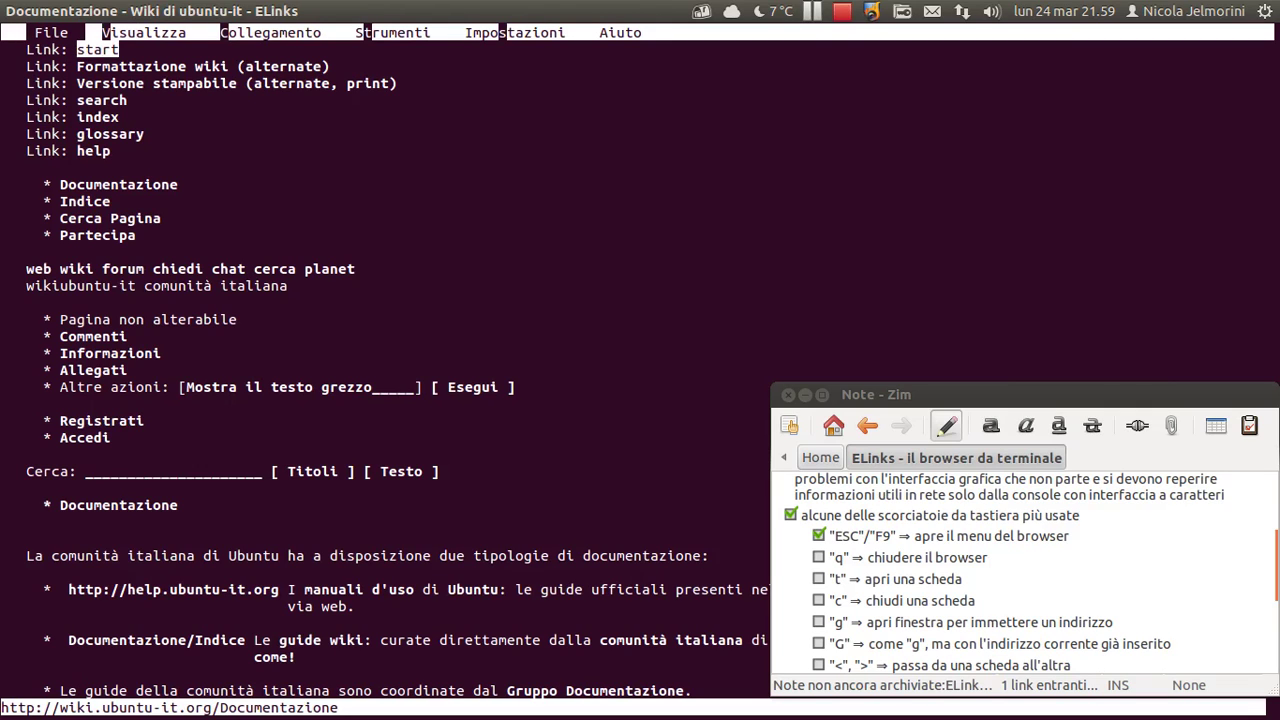
Reopen the File menu and step down to the Esci entry.
key("Return")
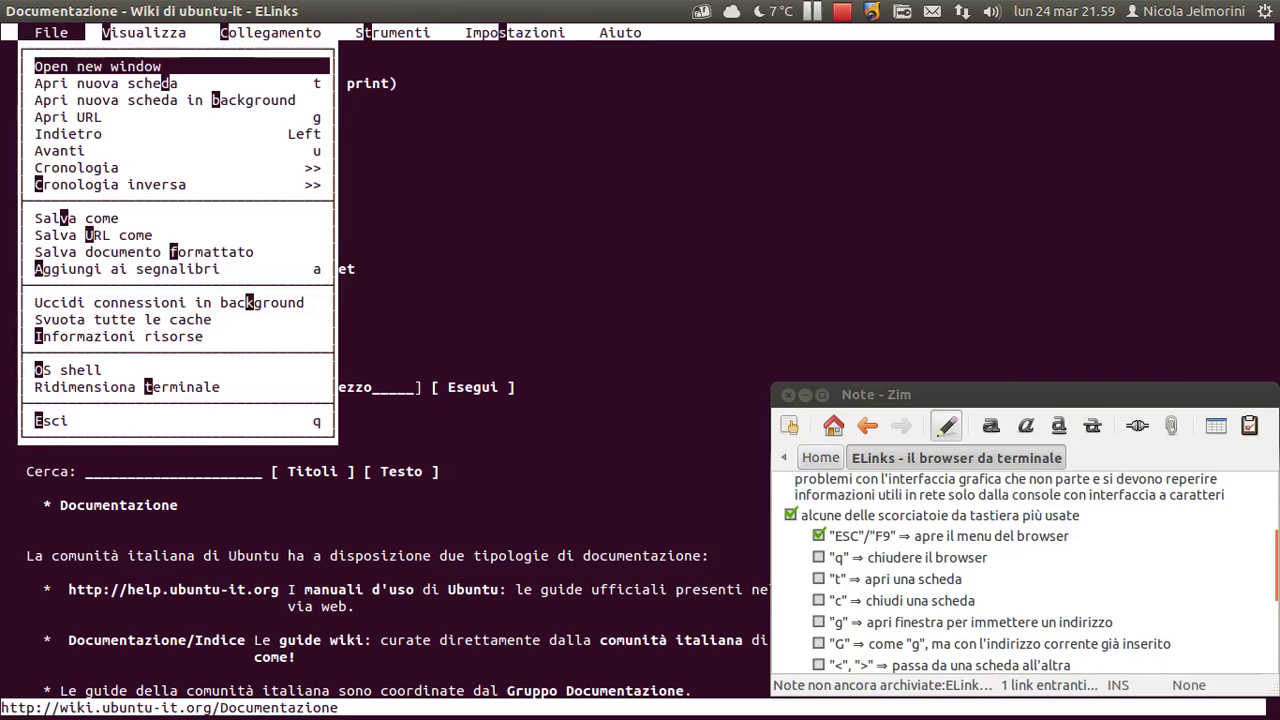
key("Down")
key("Down")
key("Down")
key("Down")
key("Down")
key("Down")
key("Down")
key("Down")
key("Down")
key("Down")
key("Down")
key("Down")
key("Down")
key("Down")
key("Down")
key("Down")
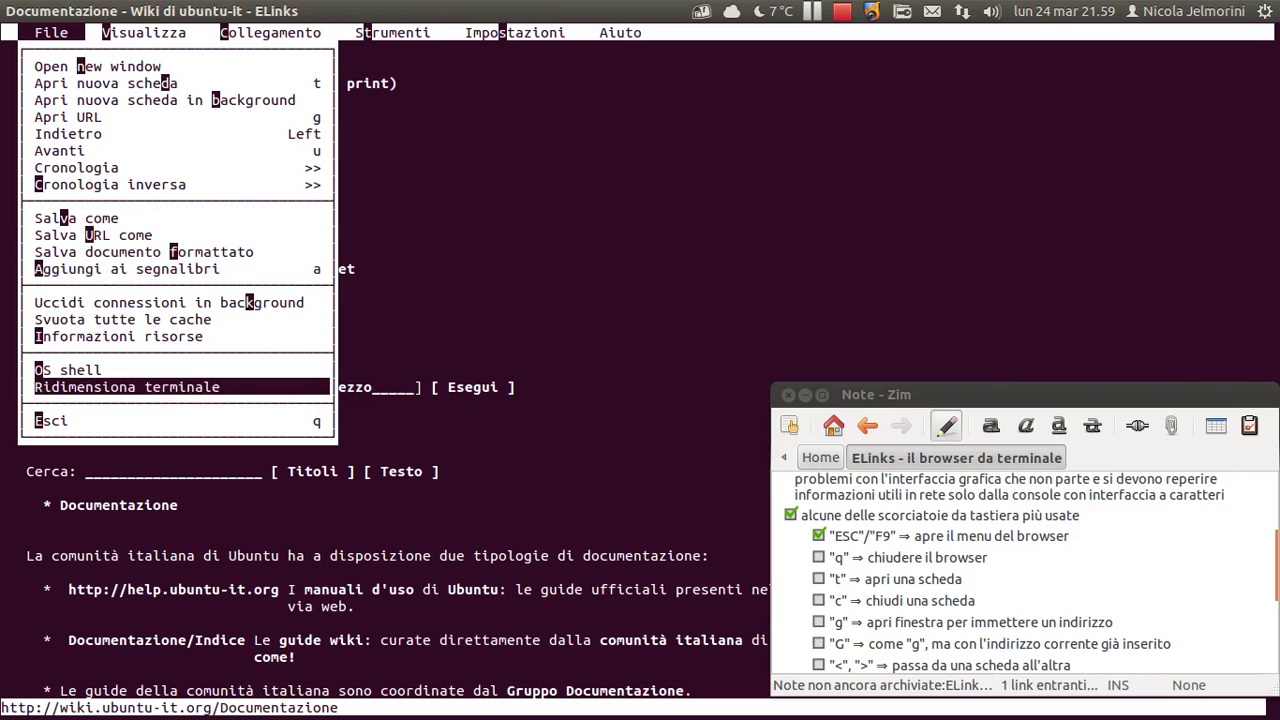
key("Down")
key("Down")
key("Up")
key("Up")
key("Up")
key("Up")
key("Up")
key("Up")
key("Up")
key("Up")
key("Up")
key("Up")
key("Up")
key("Up")
key("Up")
key("Up")
key("Down")
key("Down")
key("Down")
key("Down")
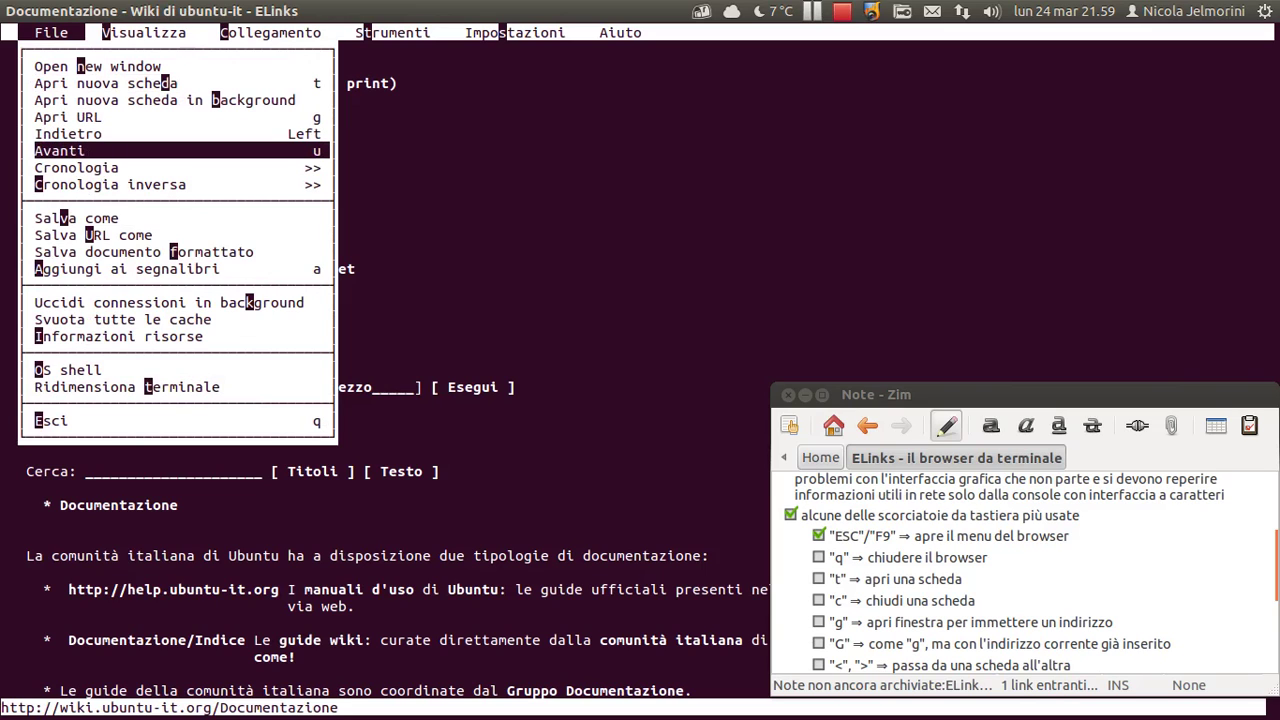
Move across Visualizza, Collegamento and Impostazioni to the Aiuto menu and highlight Tasti.
key("Right")
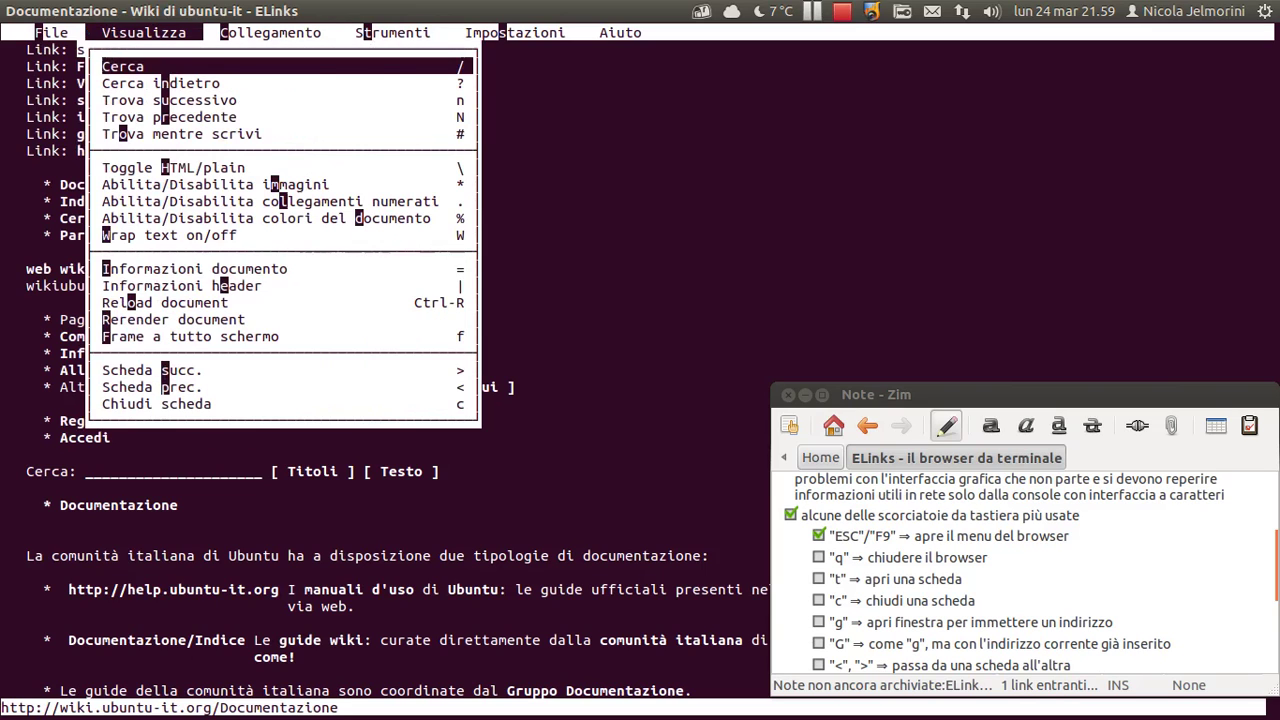
key("Right")
key("Right")
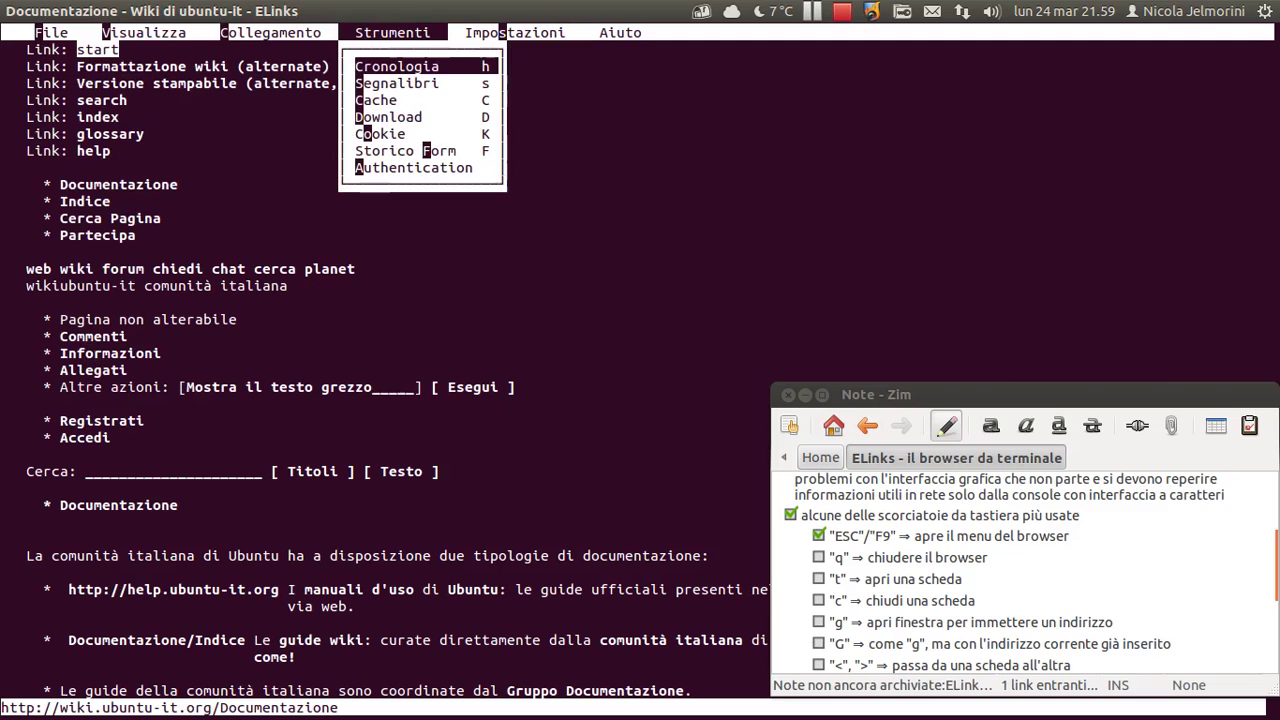
key("Right")
key("Right")
key("Down")
key("Down")
key("Down")
key("Down")
key("Up")
key("Up")
key("Up")
key("Up")
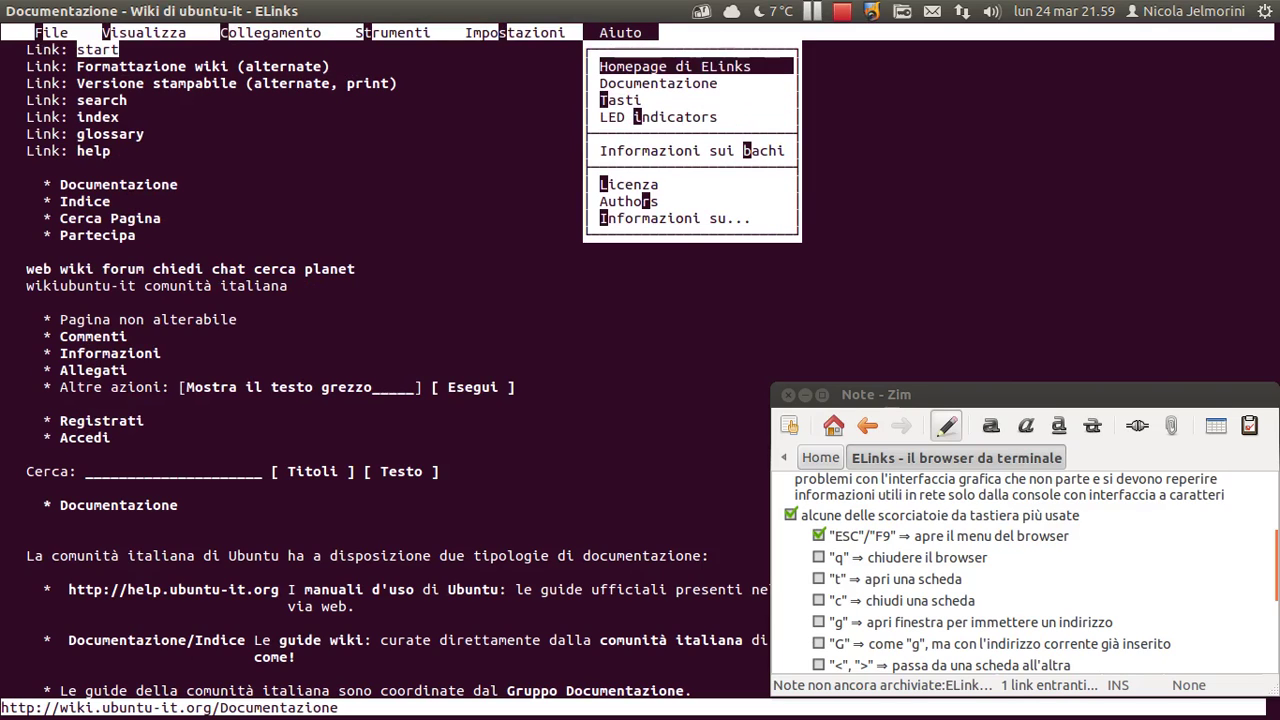
key("Up")
key("Down")
key("Down")
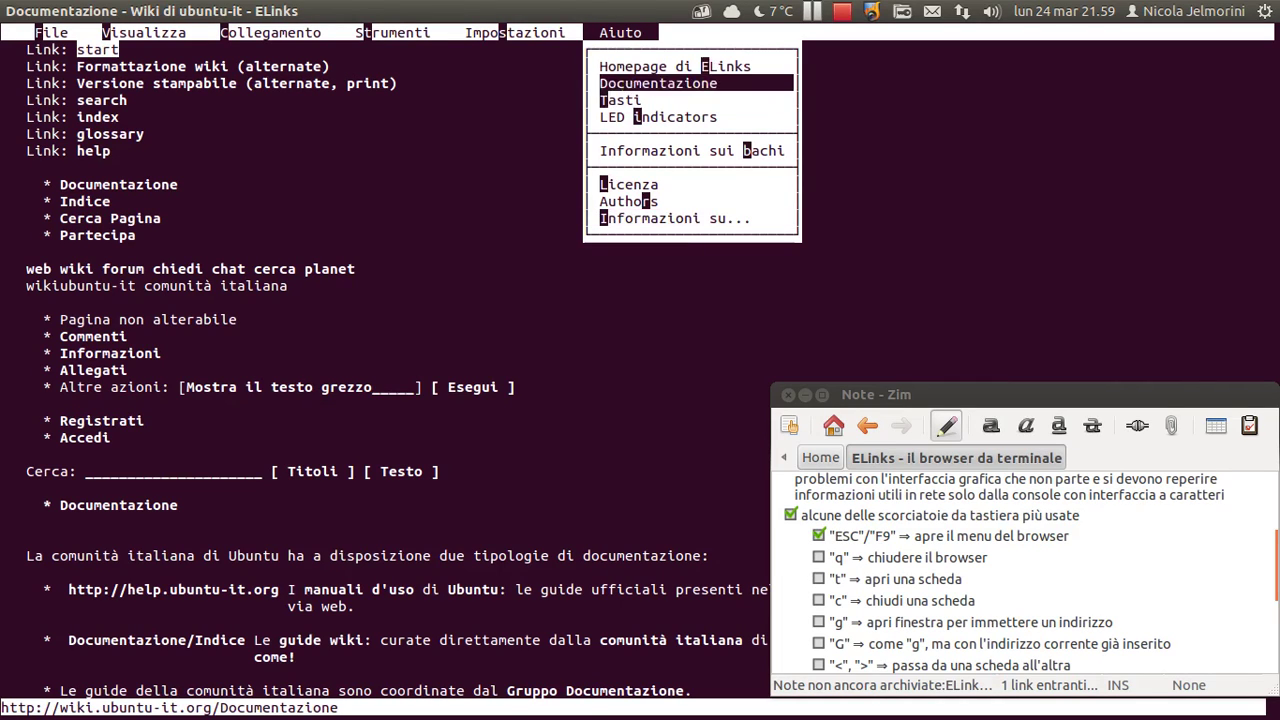
key("Down")
key("Up")
key("Up")
key("Up")
key("Up")
key("Down")
key("Down")
key("Down")
key("Down")
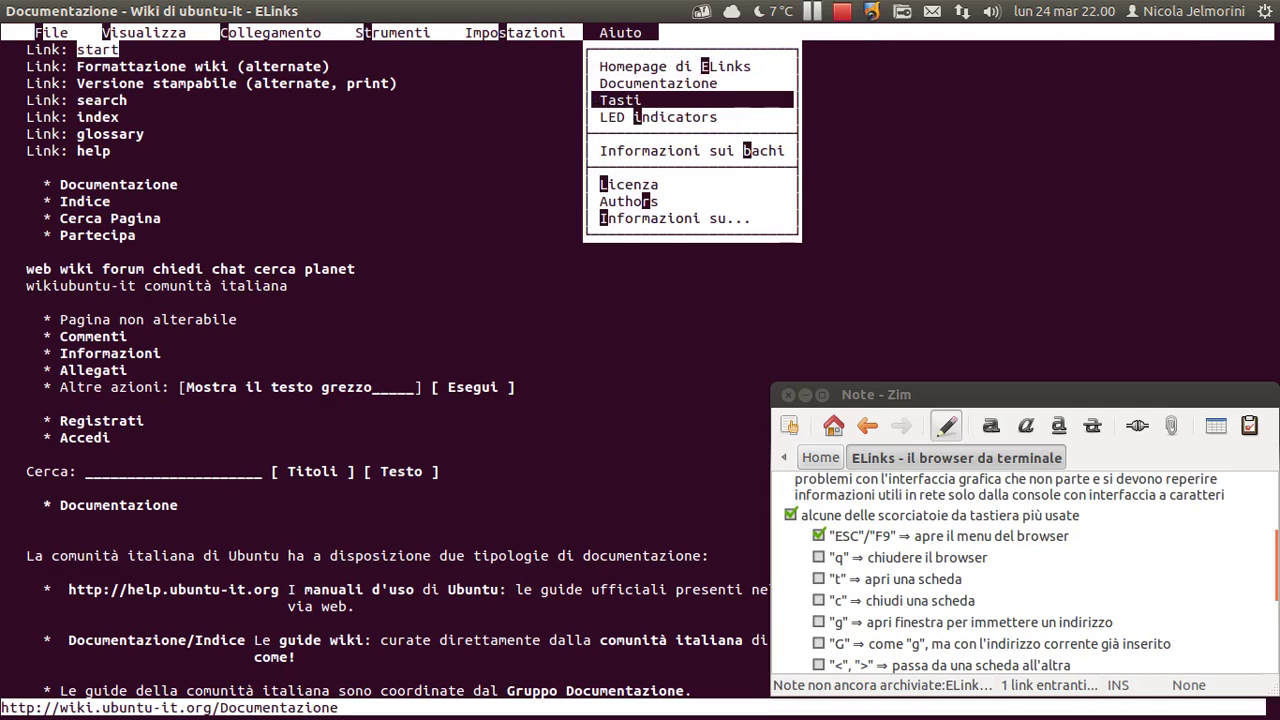
Open the Tasti key-bindings list, glancing over the Zim checklist before returning to ELinks.
key("Return")
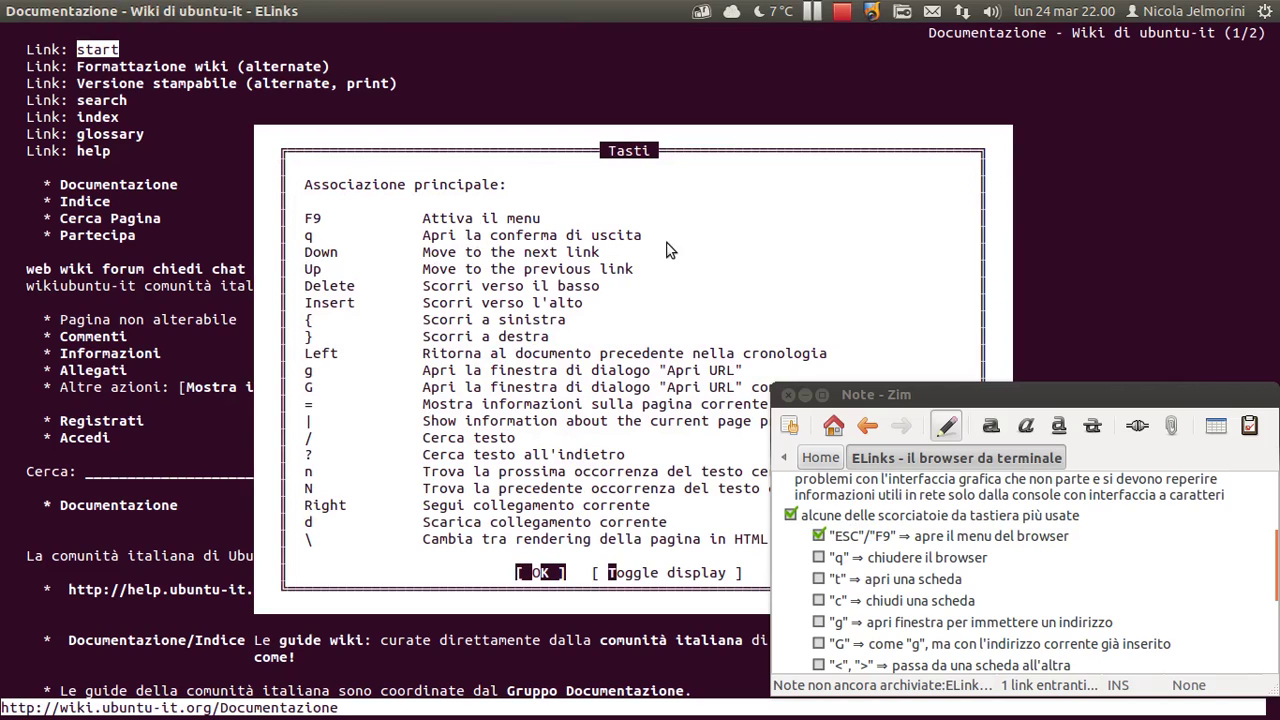
left_click_drag(988, 558, 866, 558)
left_click(866, 558)
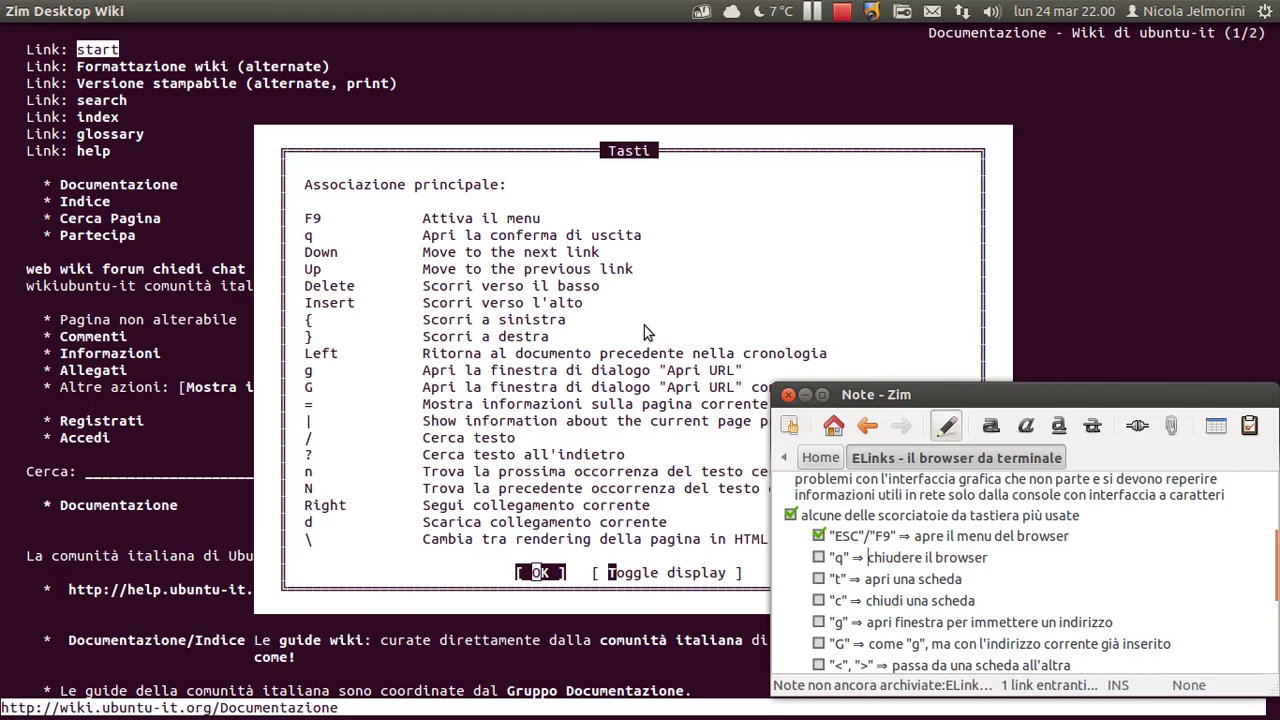
scroll(1003, 565, "down", 1)
scroll(1003, 565, "down", 1)
scroll(1003, 565, "down", 1)
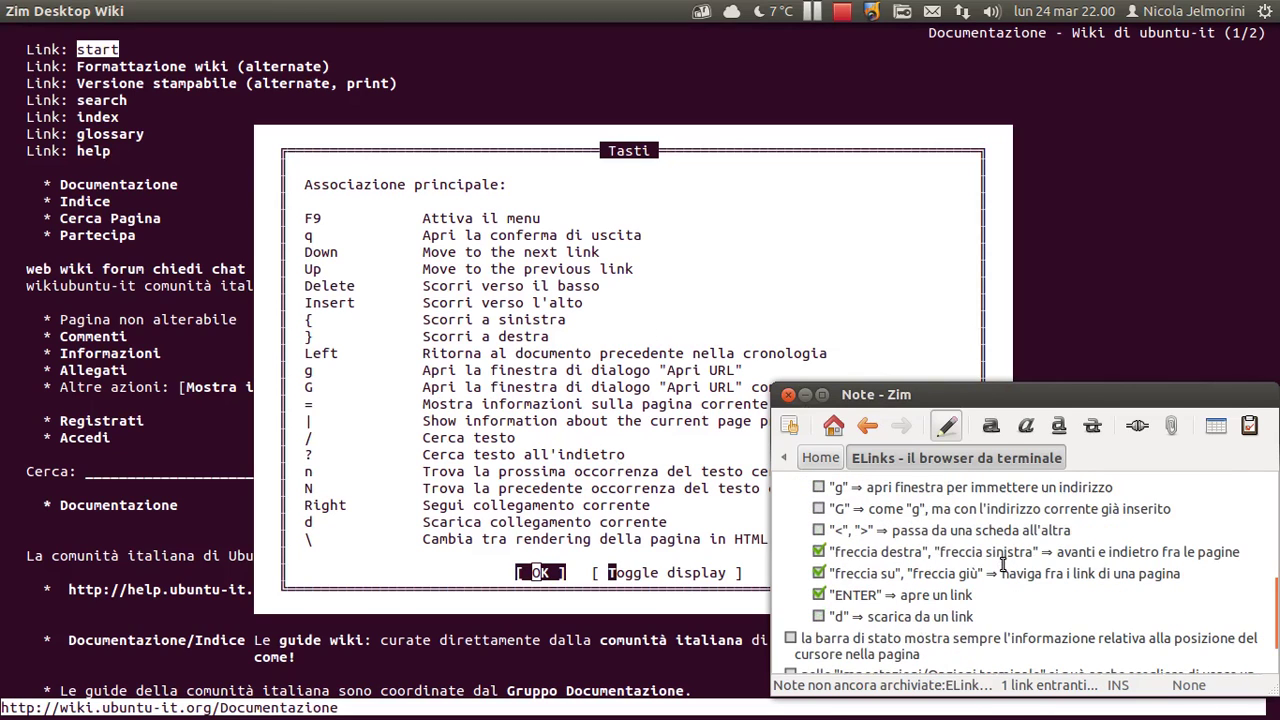
scroll(1003, 565, "up", 2)
scroll(1003, 565, "up", 1)
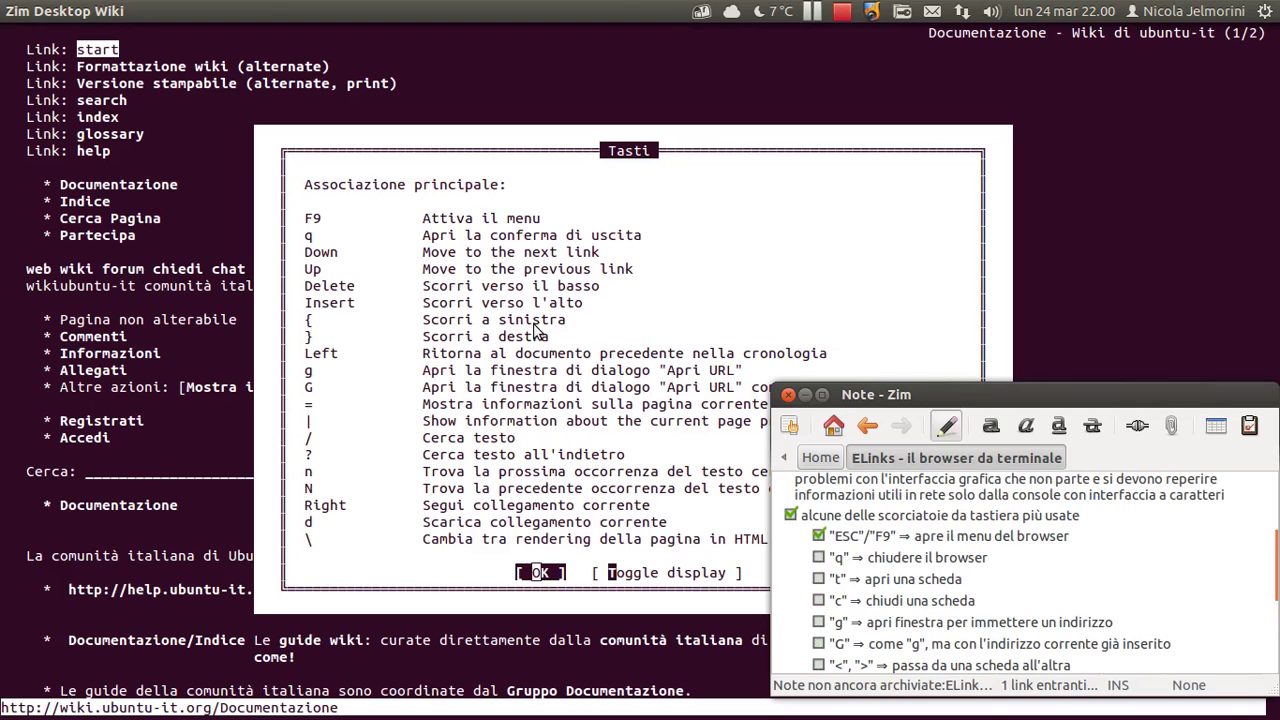
left_click(521, 145)
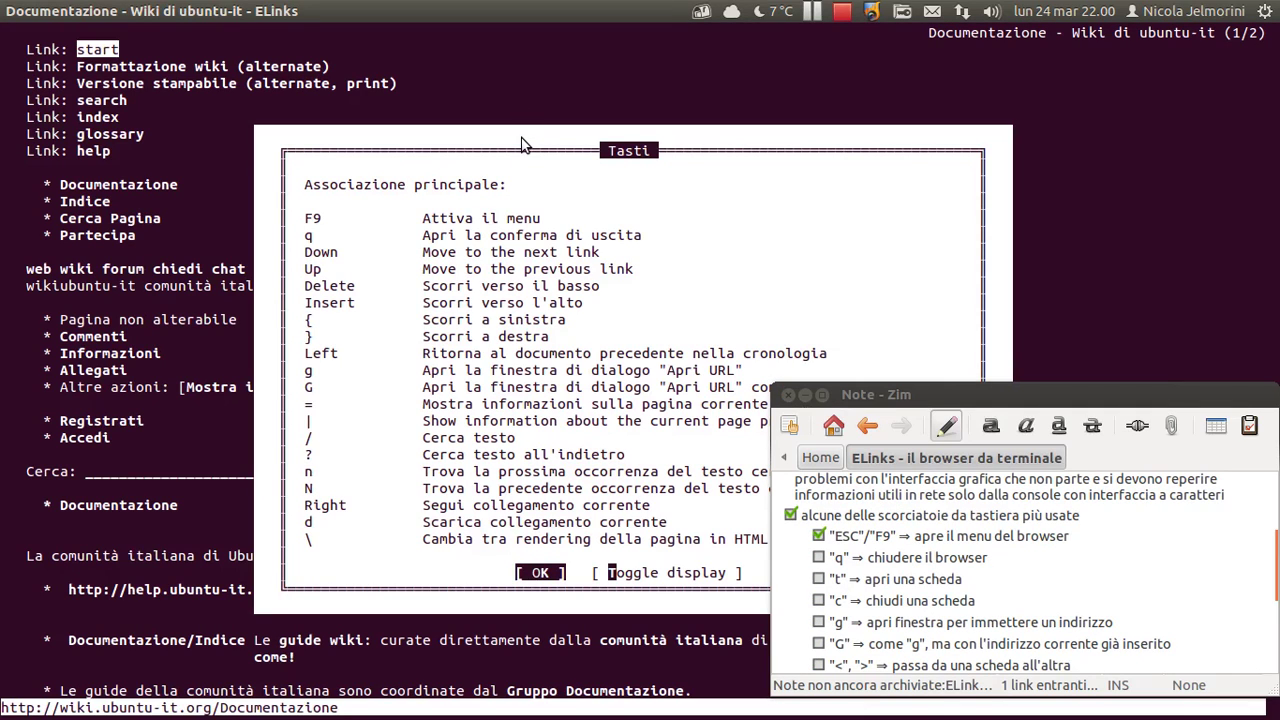
Switch the key-bindings list to its full display and scroll through the later bindings.
key("Tab")
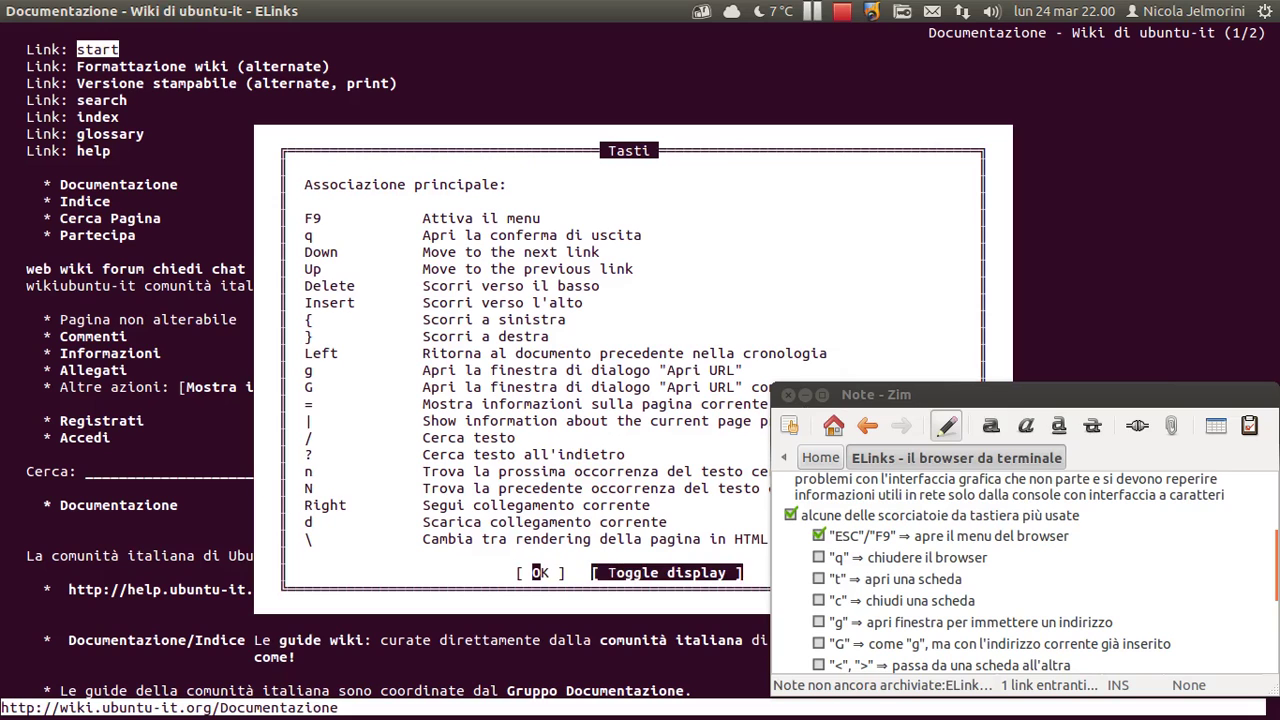
key("Tab")
key("Tab")
key("Return")
key("Tab")
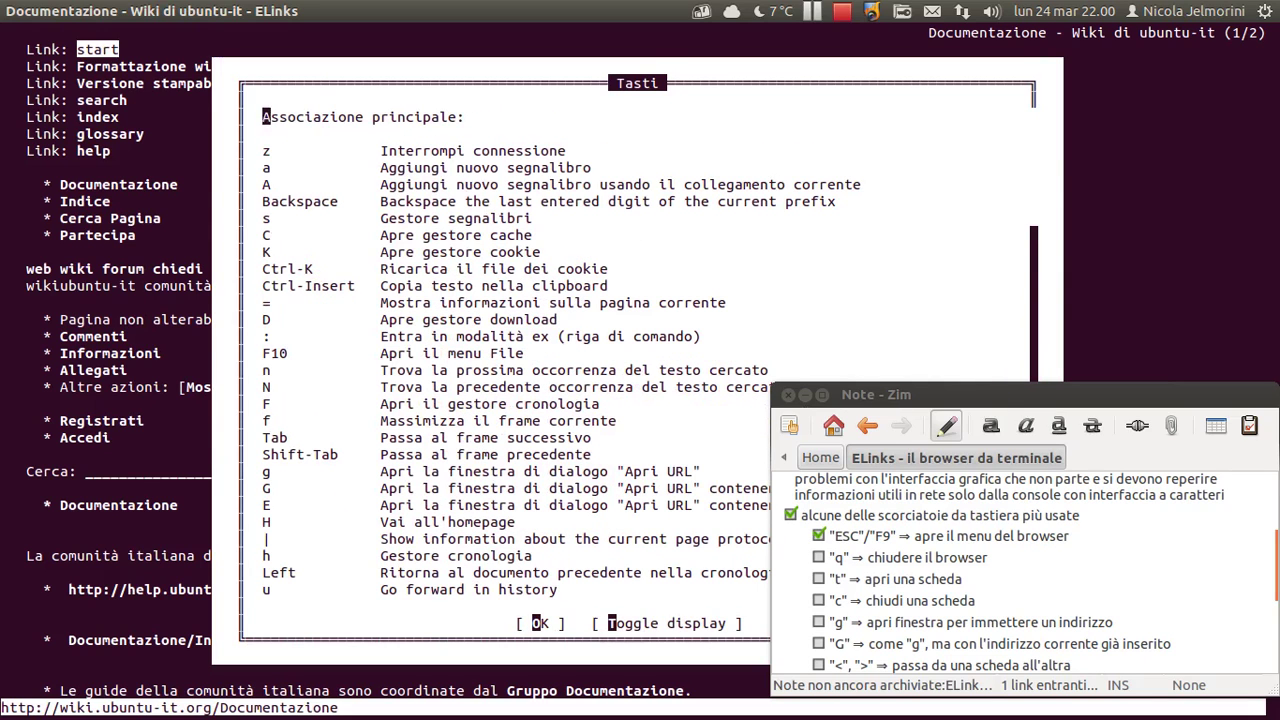
key("Down")
key("Down")
key("Down")
key("Down")
key("Down")
key("Down")
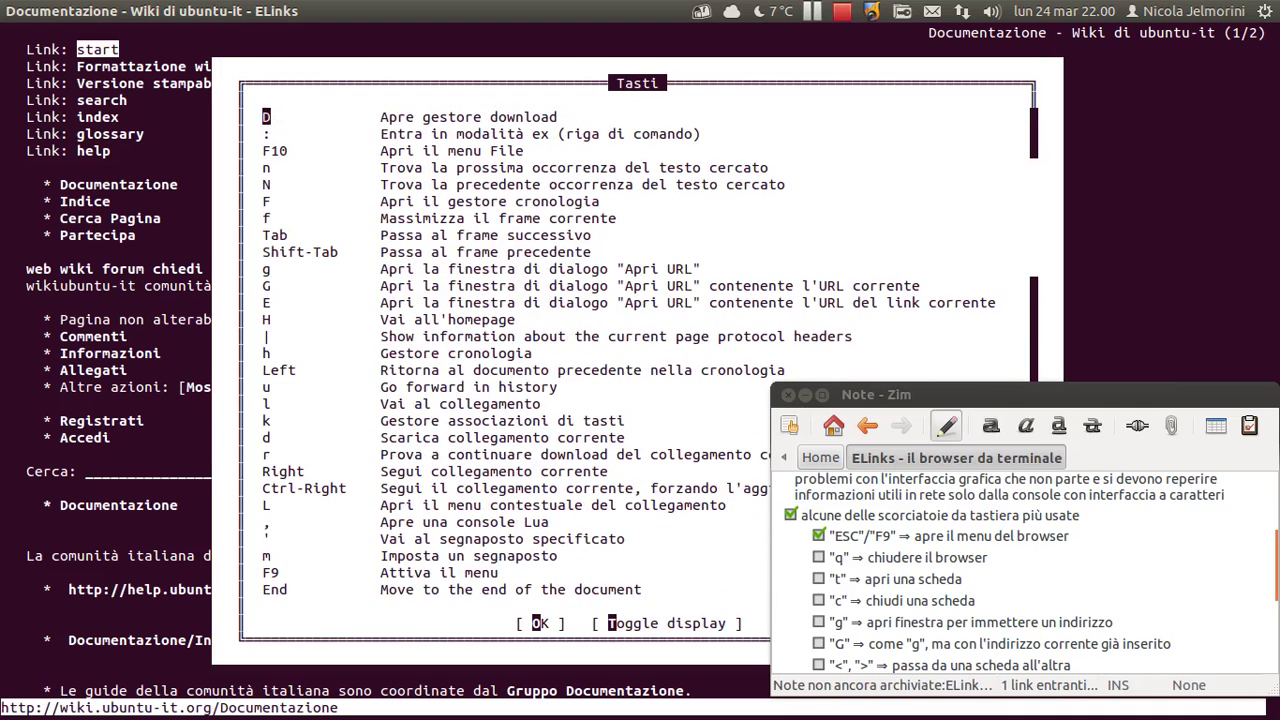
key("Down")
key("Down")
key("Down")
key("Down")
key("Down")
key("Down")
key("Up")
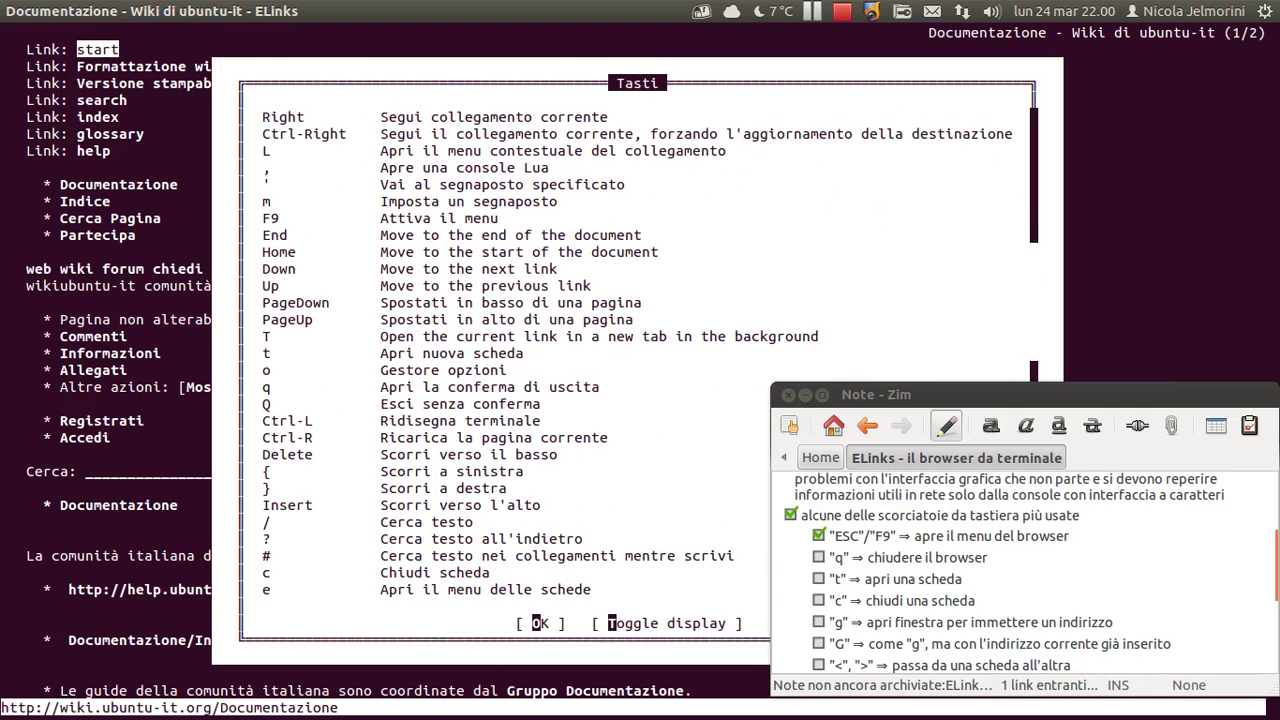
Toggle back to the compact key-binding list and close it with OK.
key("Tab")
key("Tab")
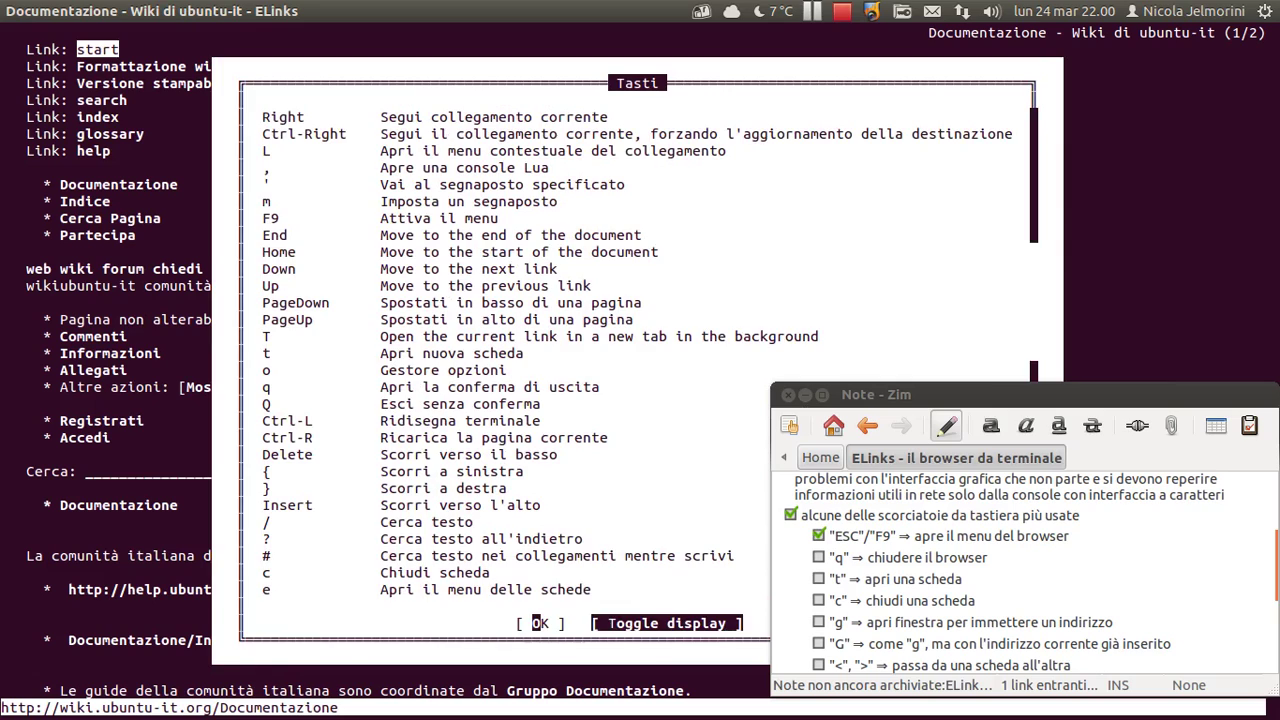
key("Return")
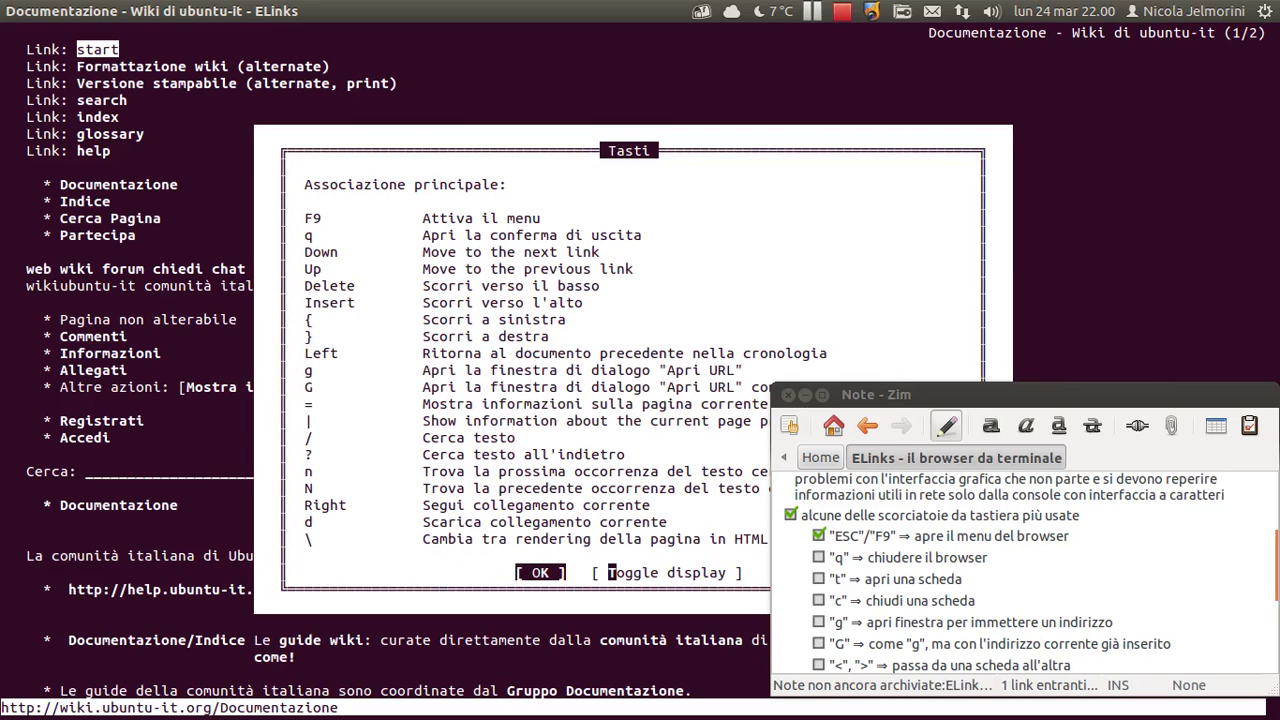
key("Return")
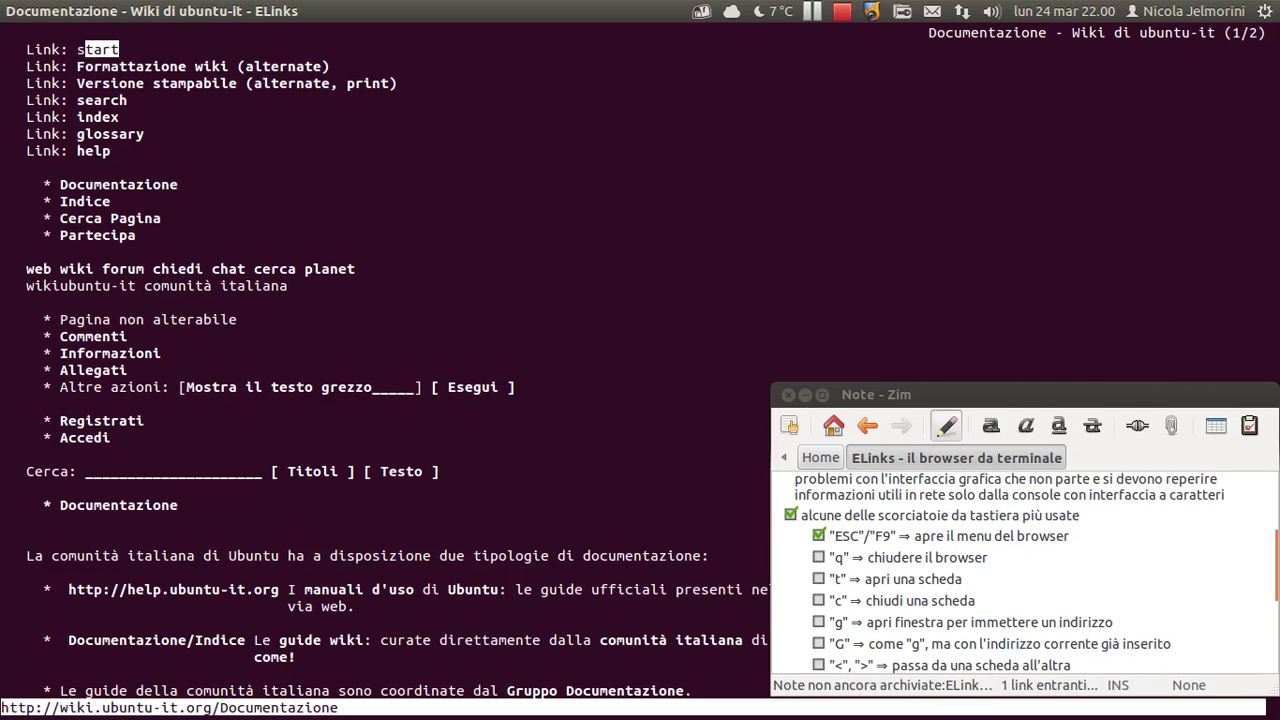
Browse the Visualizza, Impostazioni and File menus, landing on the new-tab command.
key("Escape")
key("Down")
key("Right")
key("Right")
key("Right")
key("Right")
key("Right")
key("Right")
key("Right")
key("Right")
key("Right")
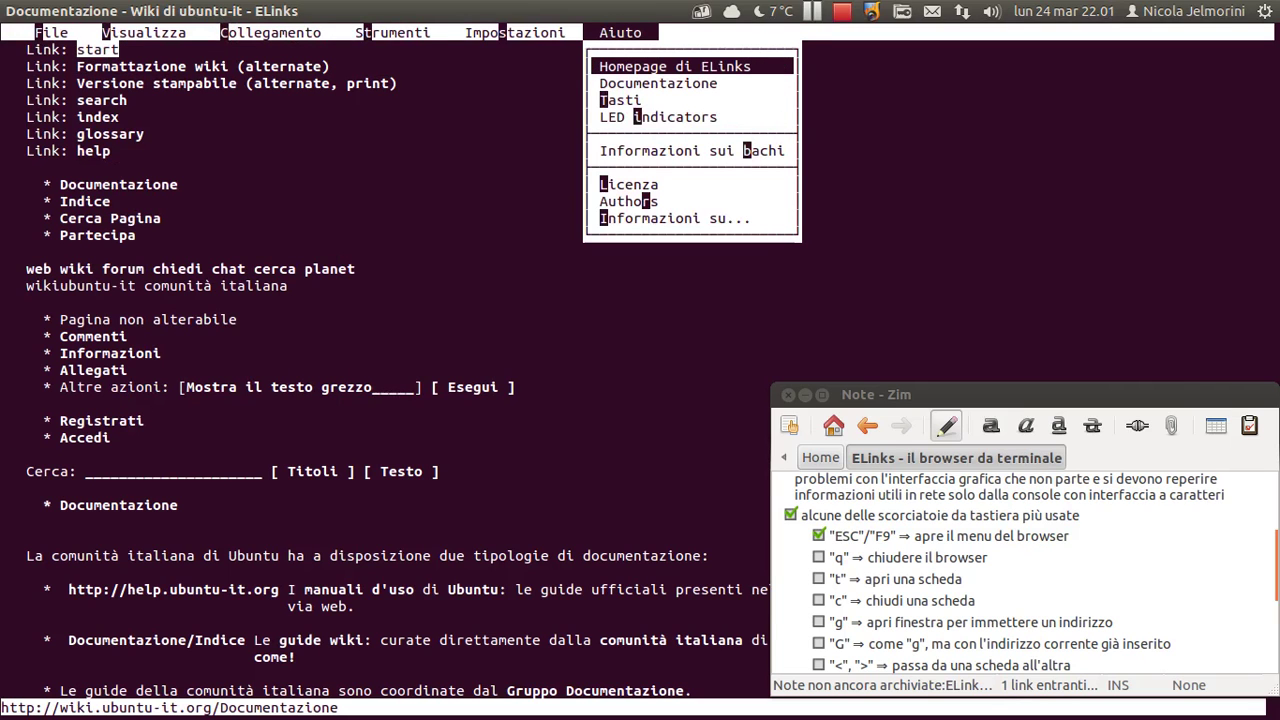
key("Left")
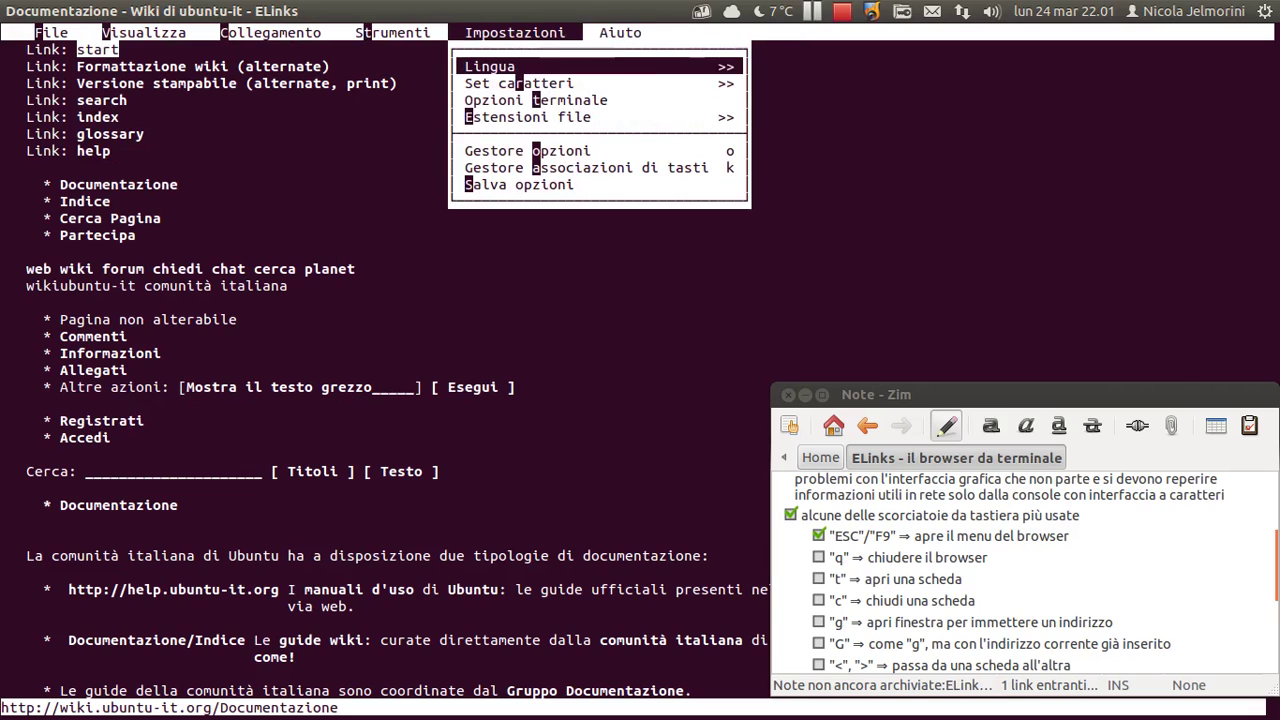
key("Left")
key("Left")
key("Left")
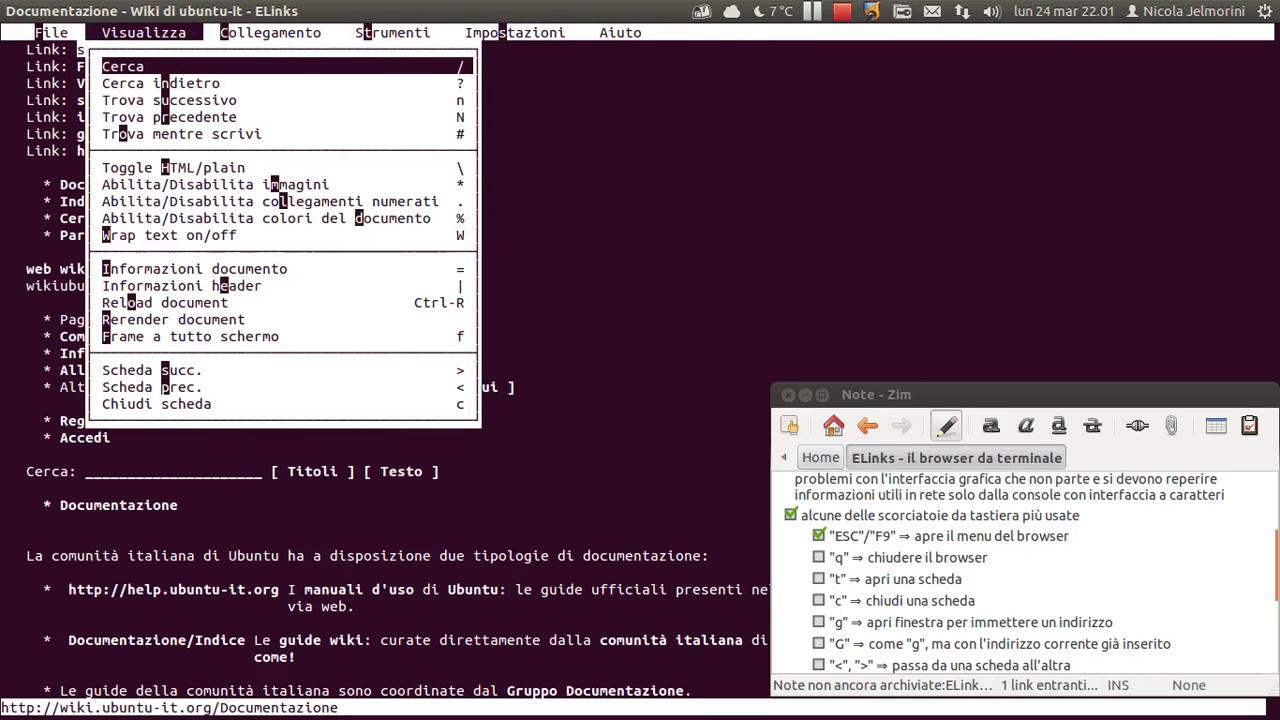
key("Left")
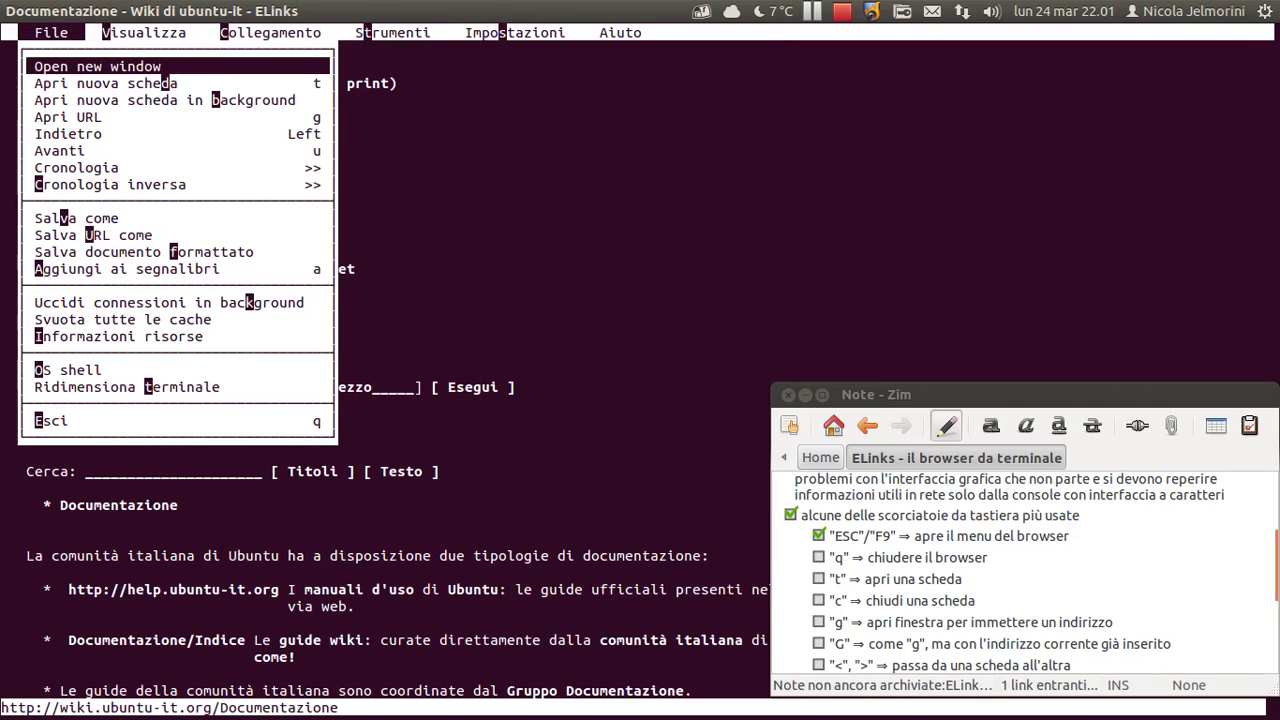
key("Down")
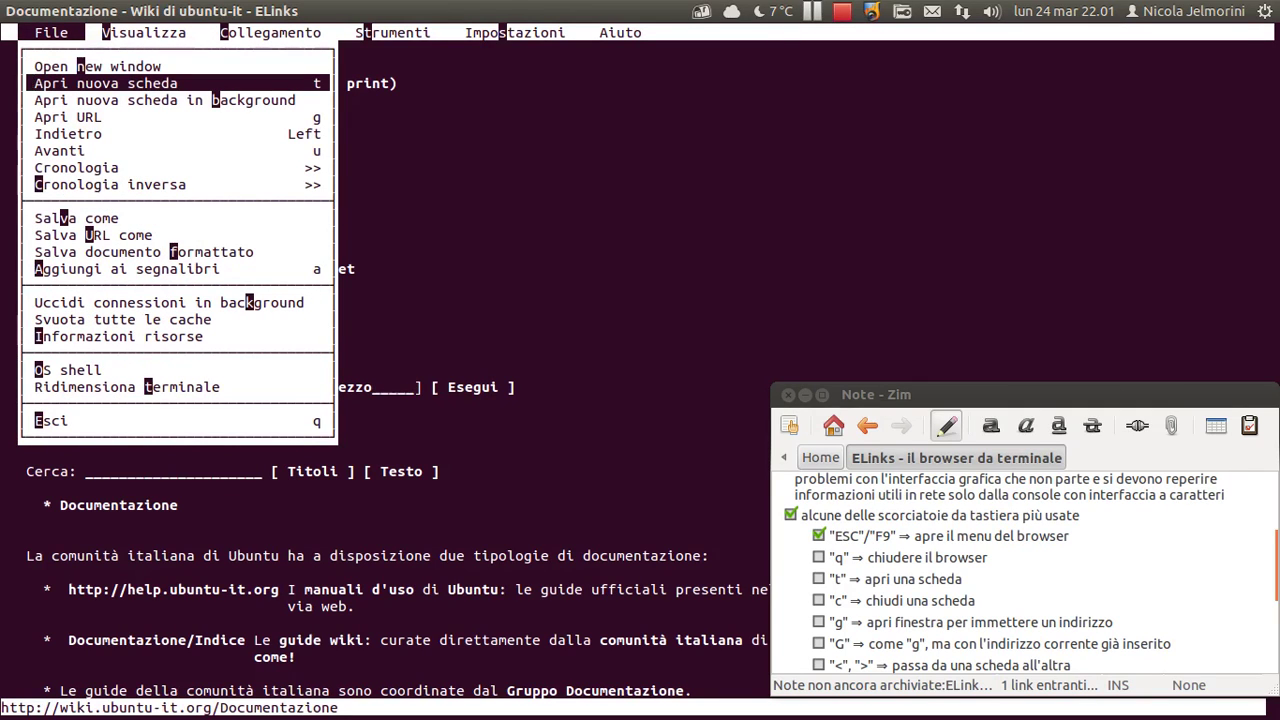
Tick the "t" new-tab item in Zim, then open ELinks' Apri URL prompt.
left_click(818, 580)
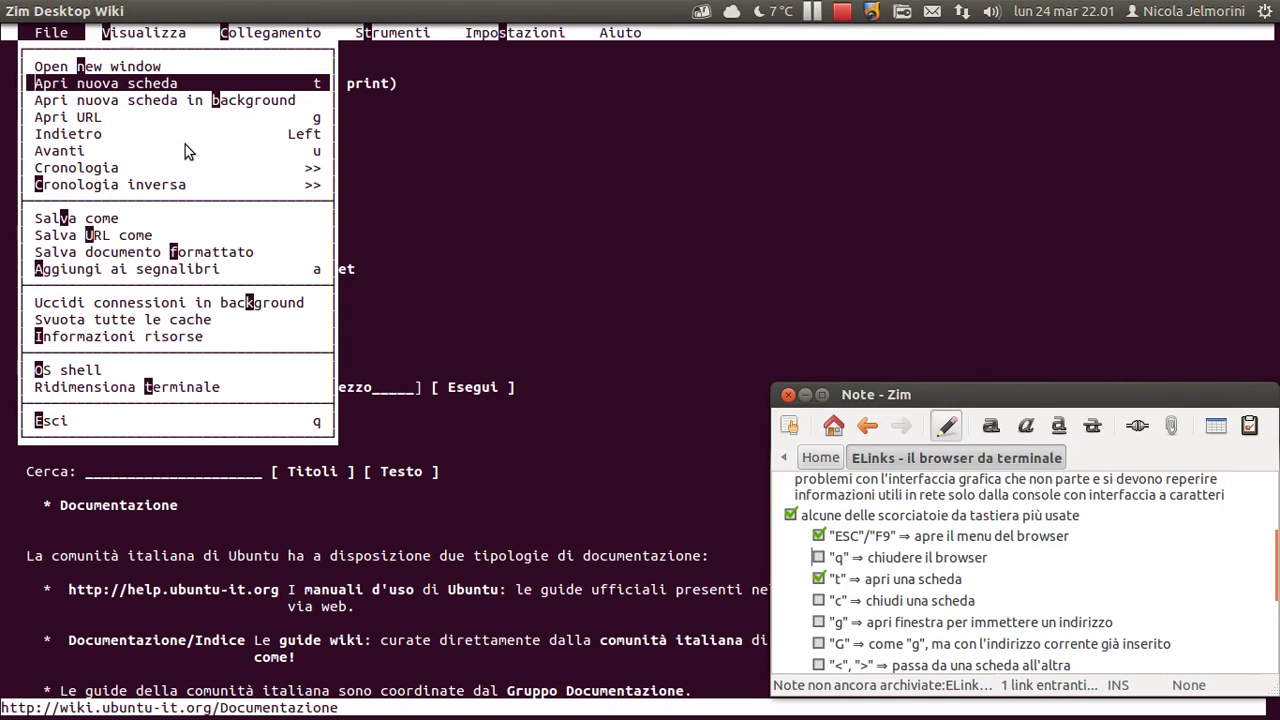
key("alt+Tab")
key("Down")
key("Up")
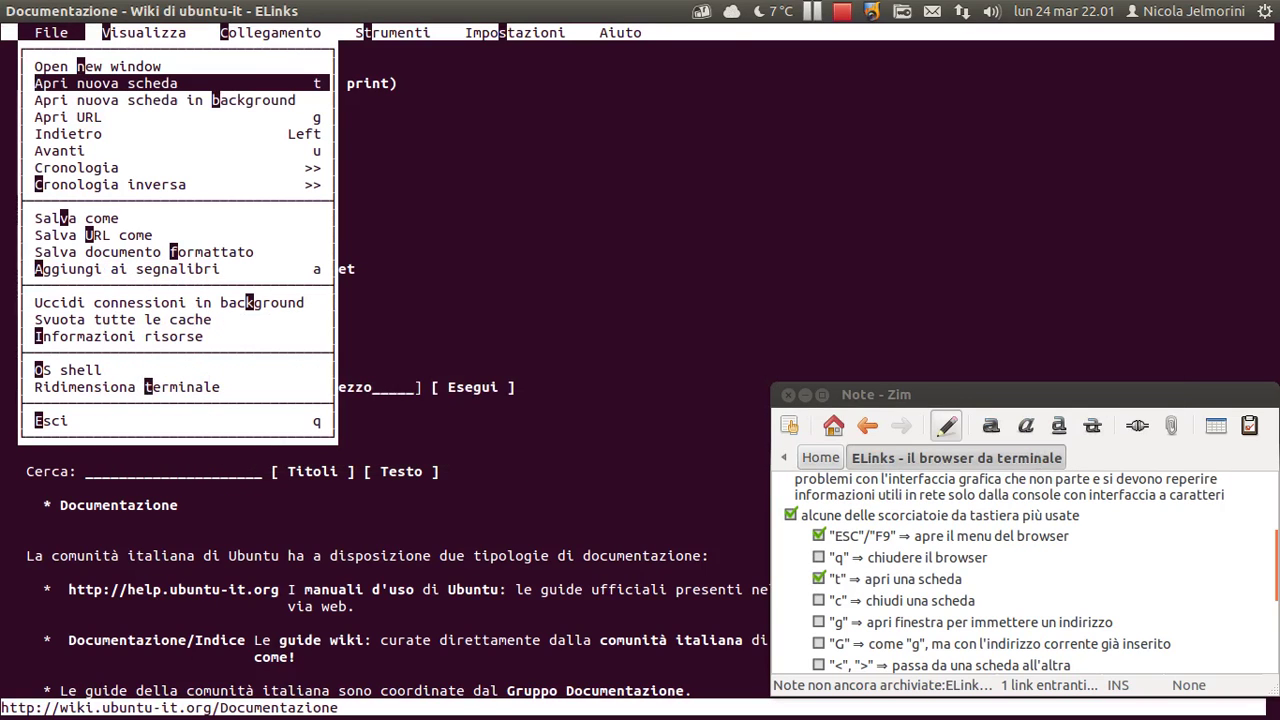
key("g")
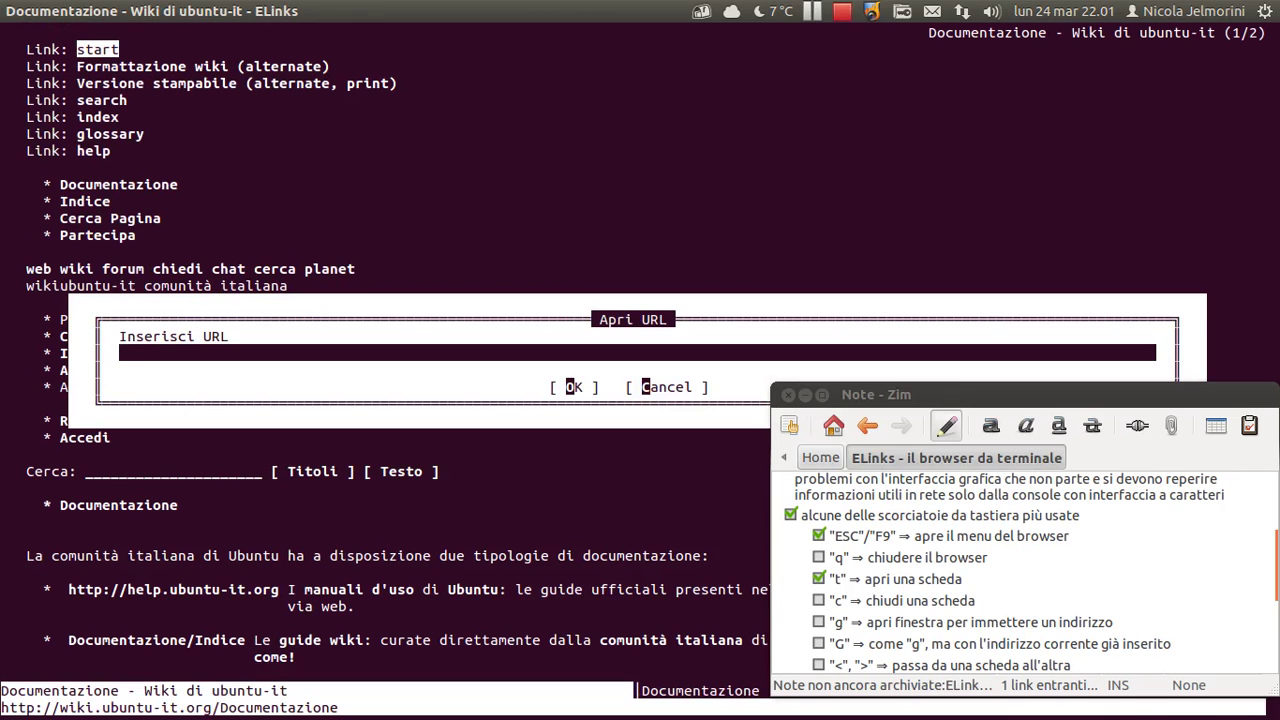
key("alt+Tab")
key("alt+Tab")
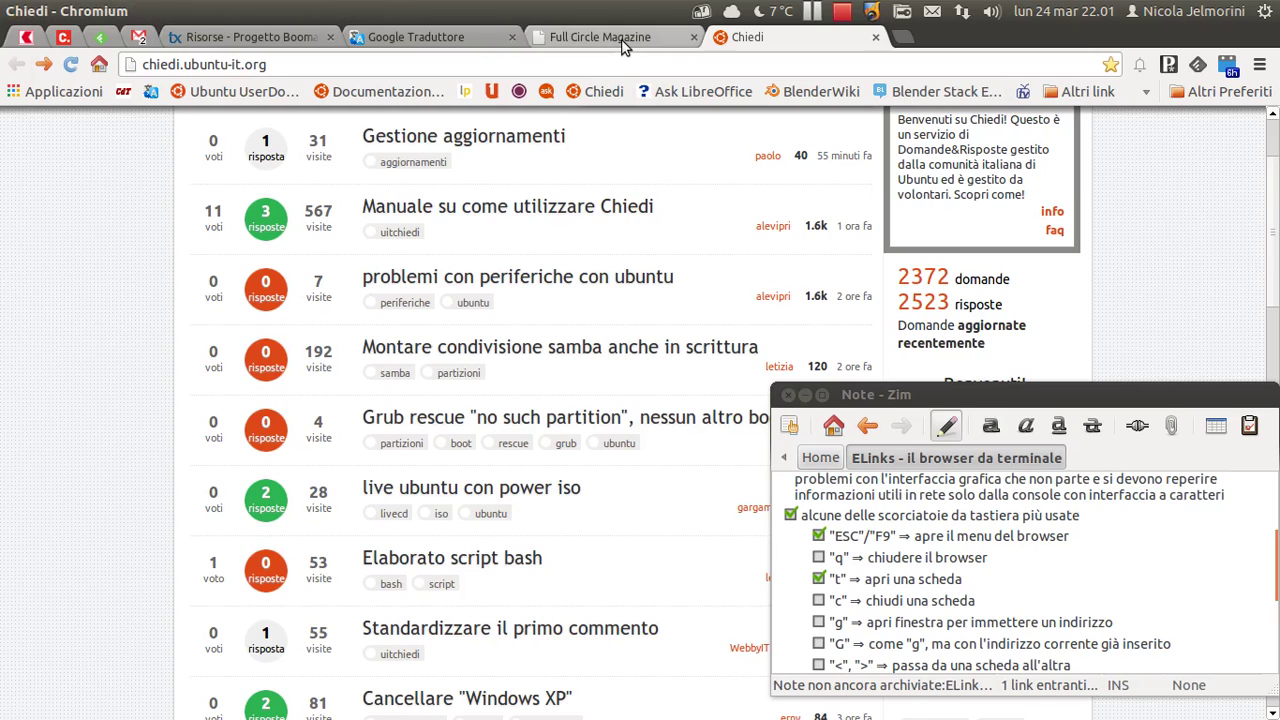
Switch to Chromium's Full Circle Magazine tab and copy its web address.
left_click(605, 40)
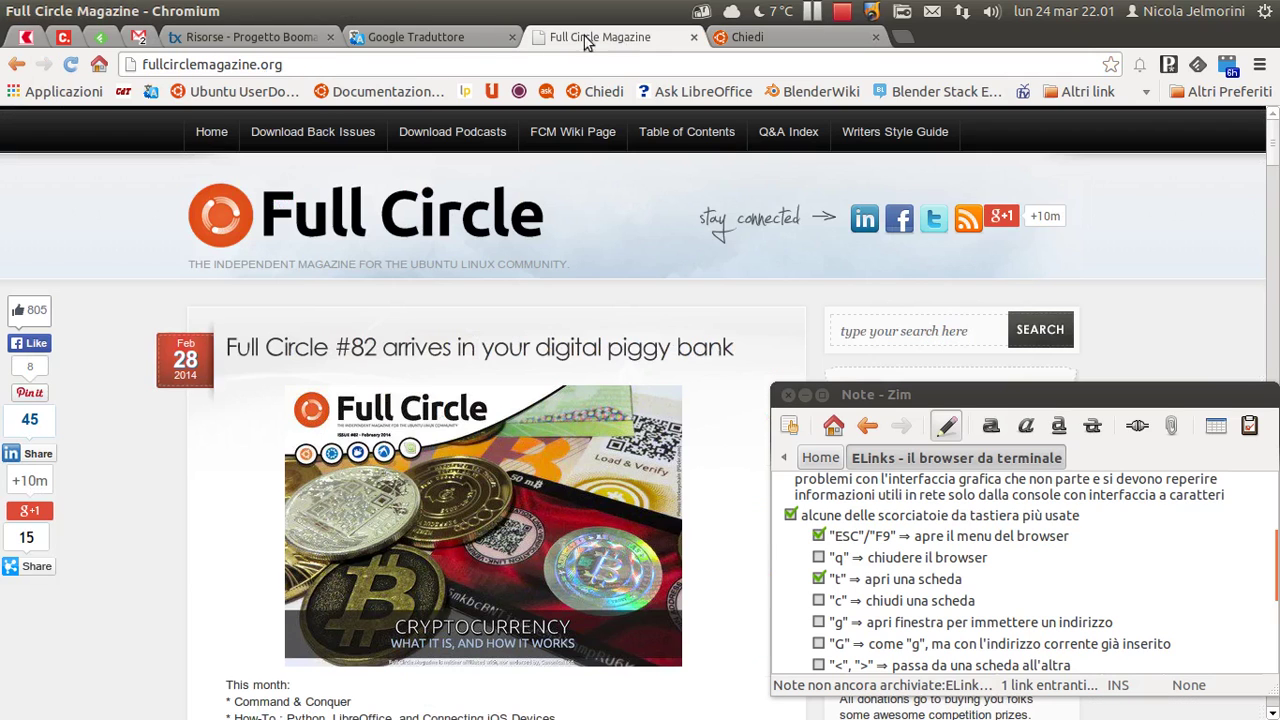
left_click(310, 64)
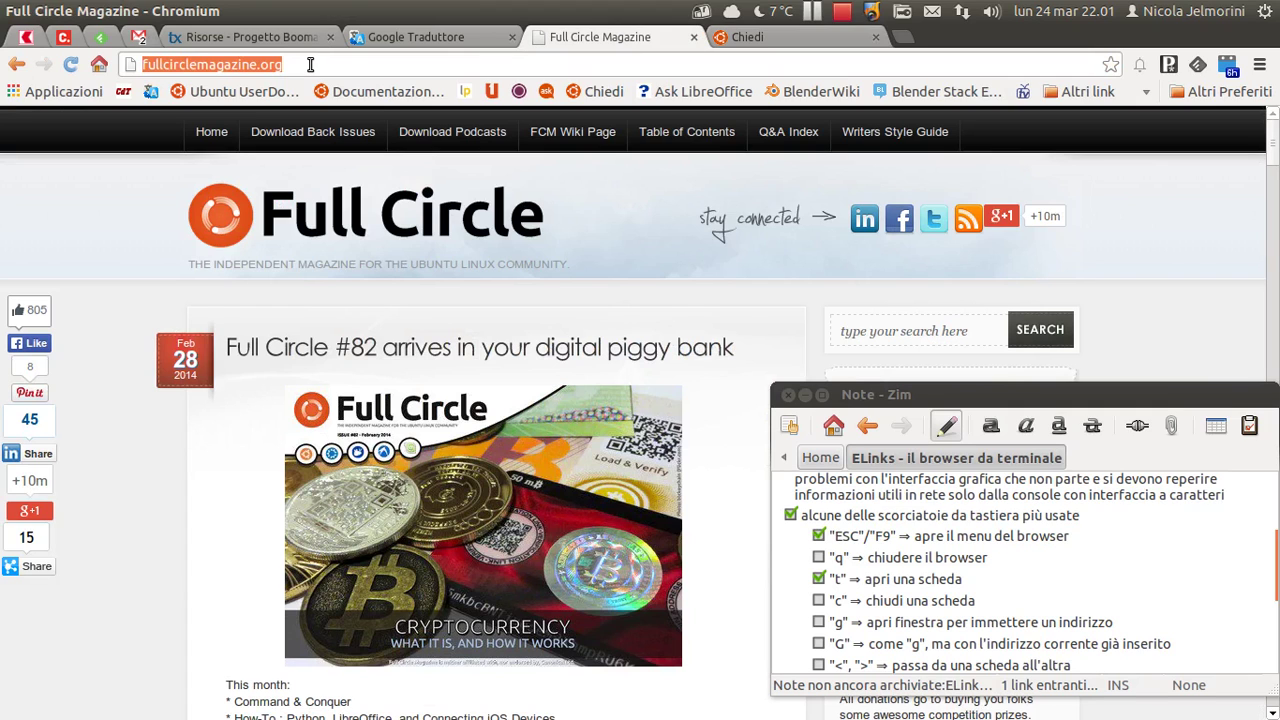
key("alt+Tab")
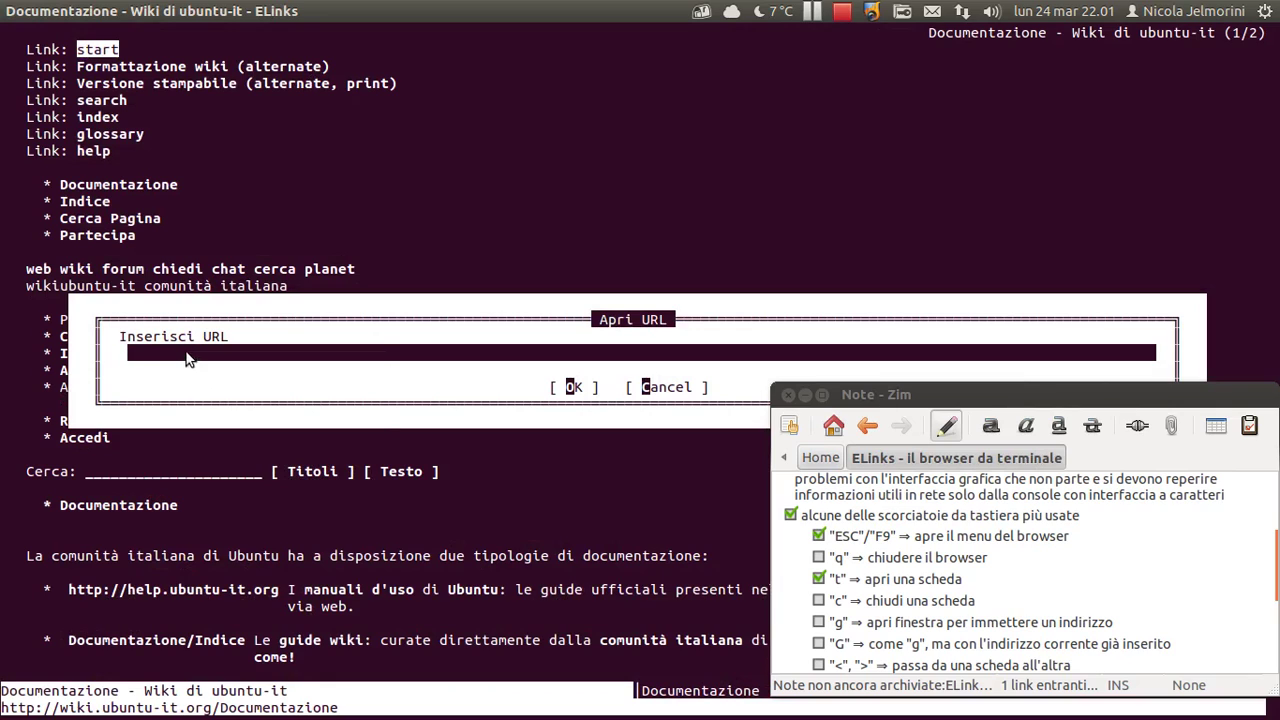
Paste the fullcirclemagazine.org address into the Apri URL prompt and load it.
right_click(185, 358)
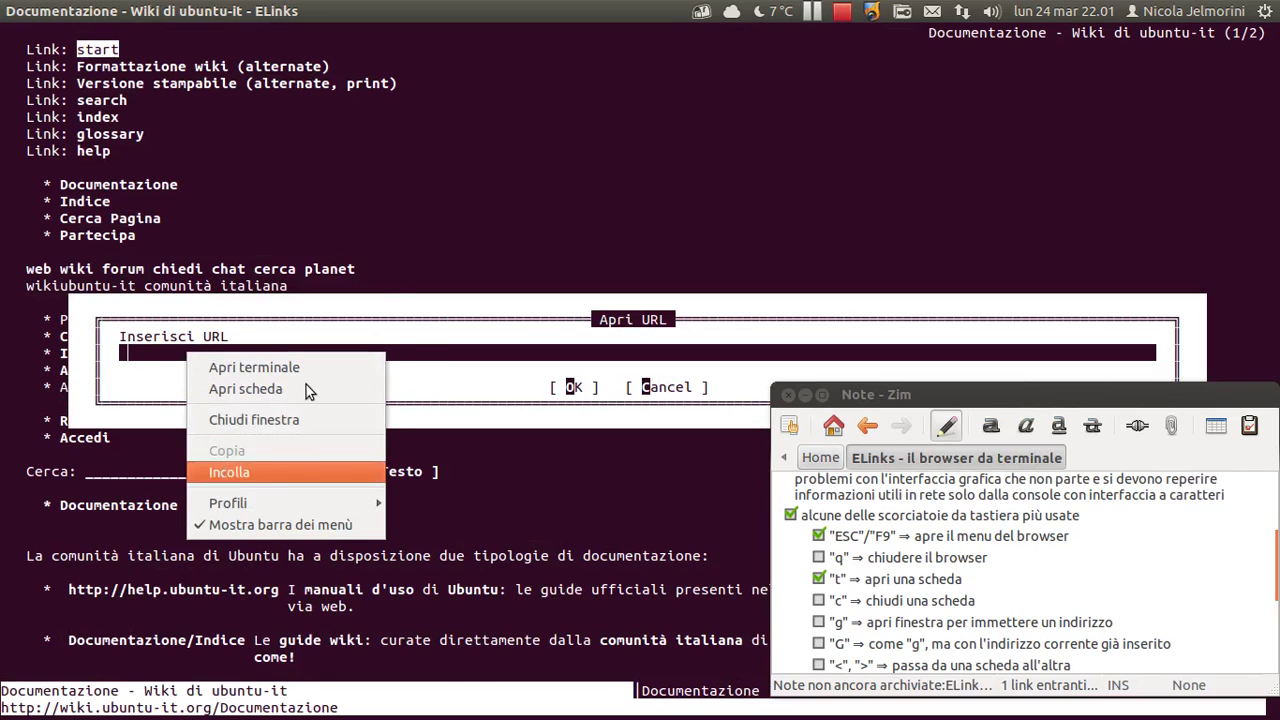
left_click(229, 472)
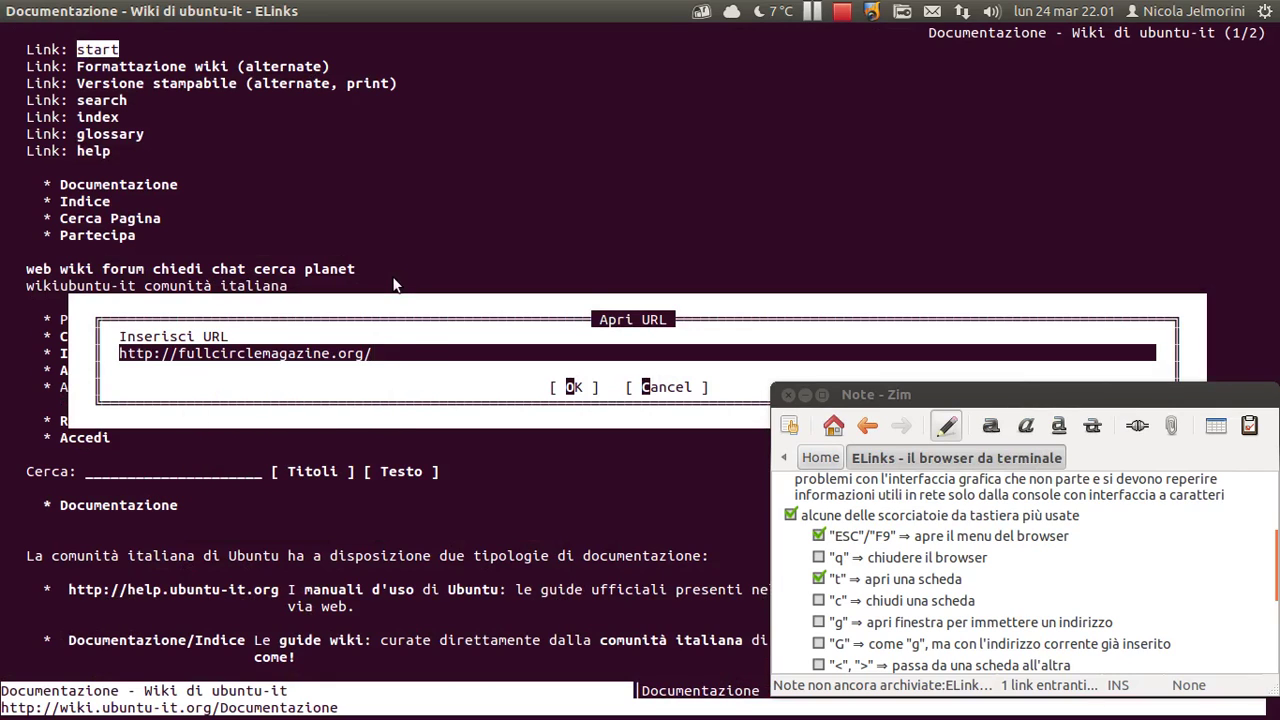
key("Tab")
key("Return")
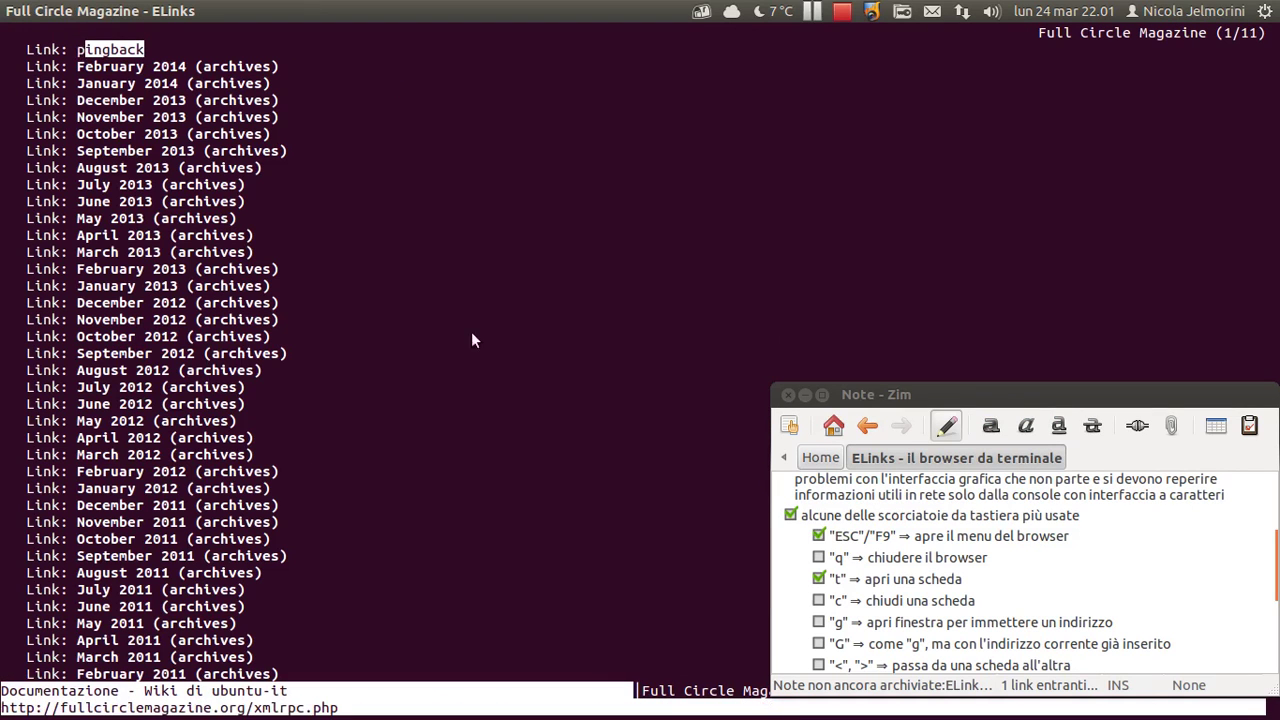
left_click_drag(897, 394, 897, 372)
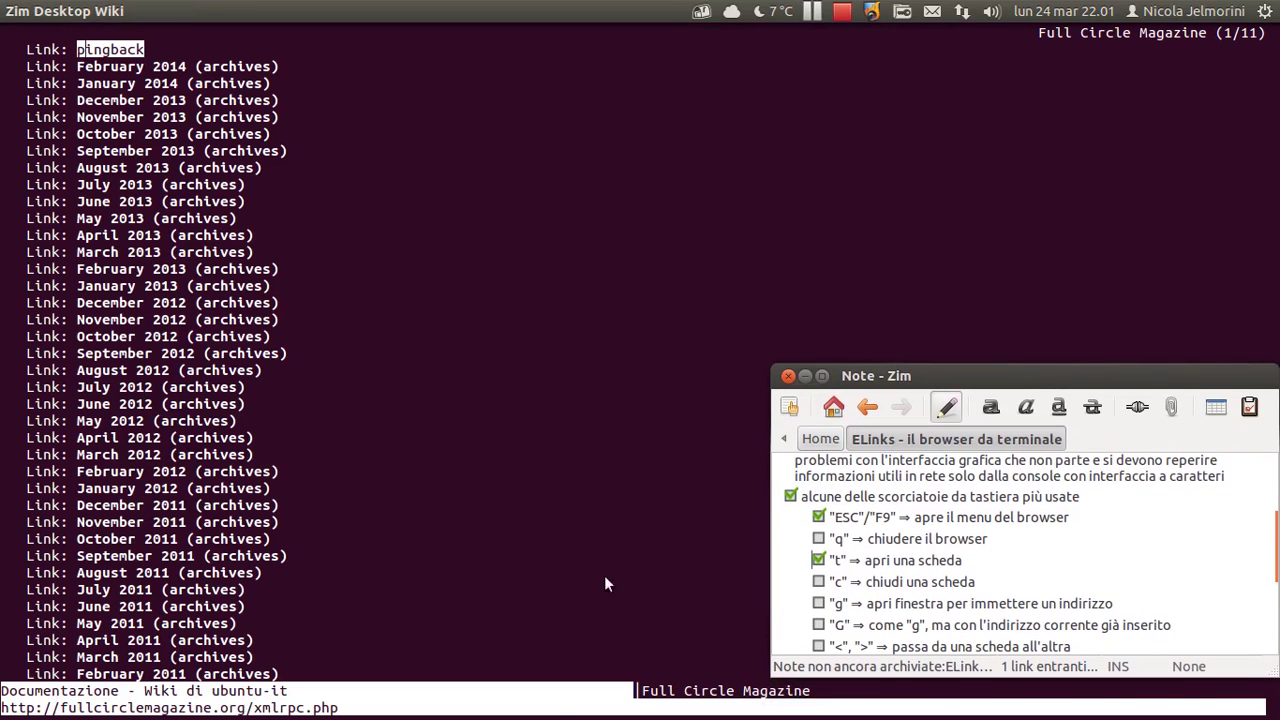
Scroll through the Full Circle Magazine posts in Chromium, then switch back to ELinks.
key("alt+Tab")
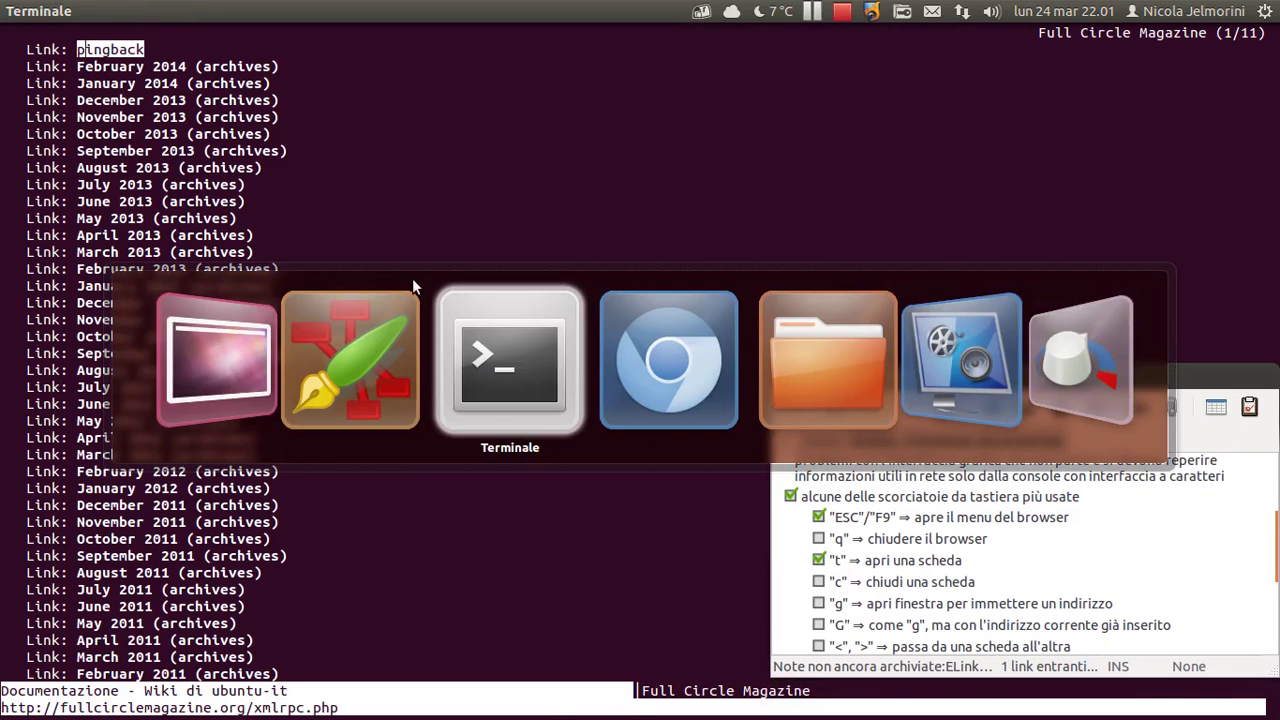
key("alt+Tab")
key("alt+Tab")
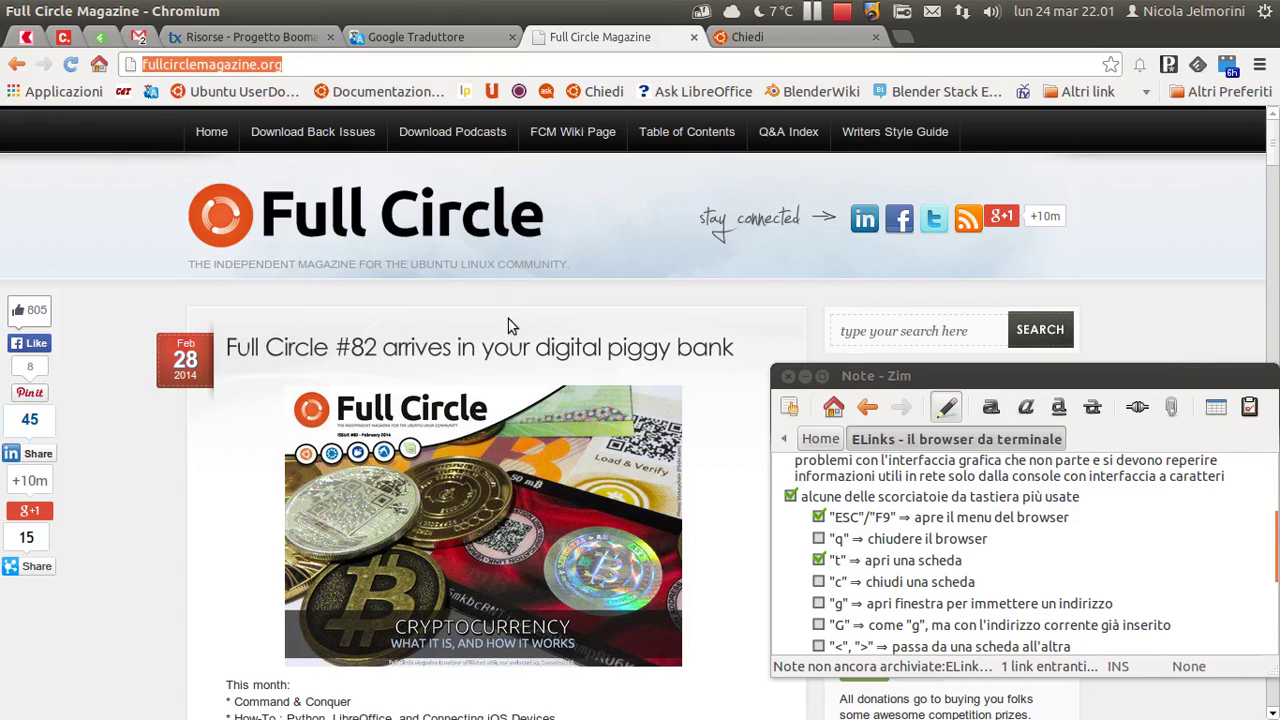
scroll(508, 326, "down", 2)
scroll(510, 330, "down", 2)
scroll(514, 338, "down", 2)
scroll(518, 346, "down", 1)
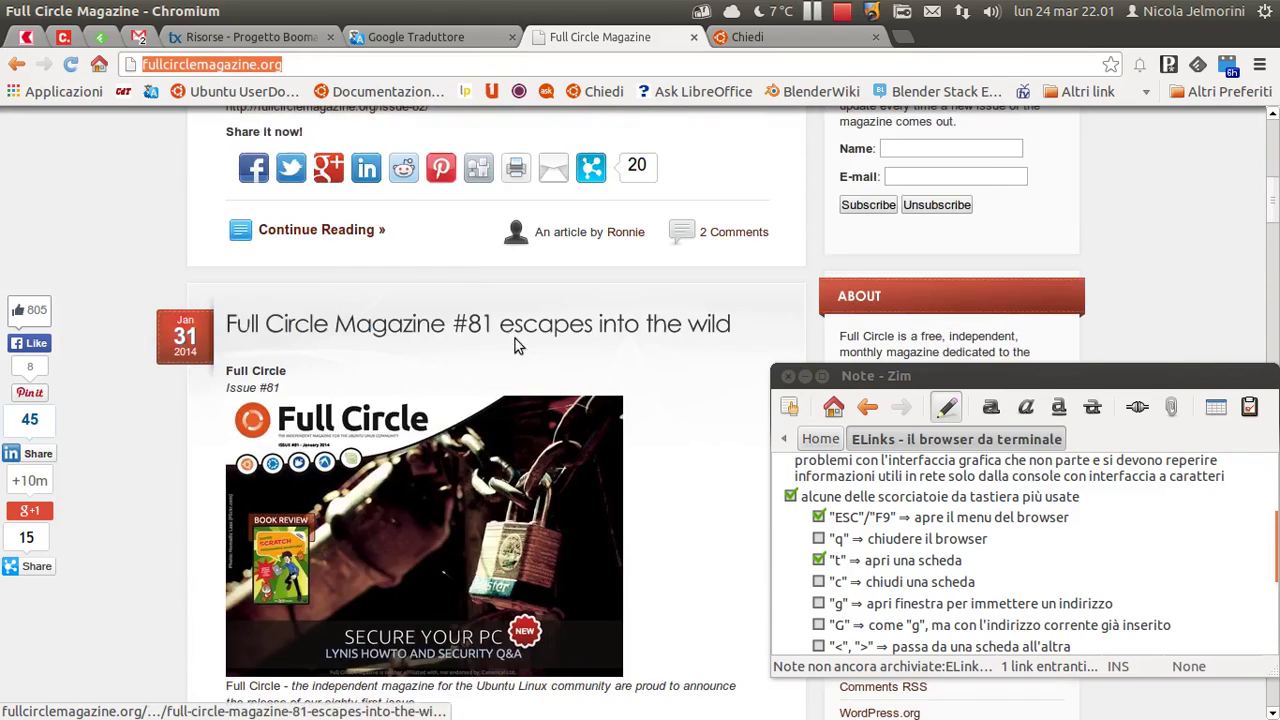
scroll(517, 345, "down", 5)
scroll(517, 345, "down", 3)
scroll(517, 345, "down", 4)
scroll(517, 345, "down", 2)
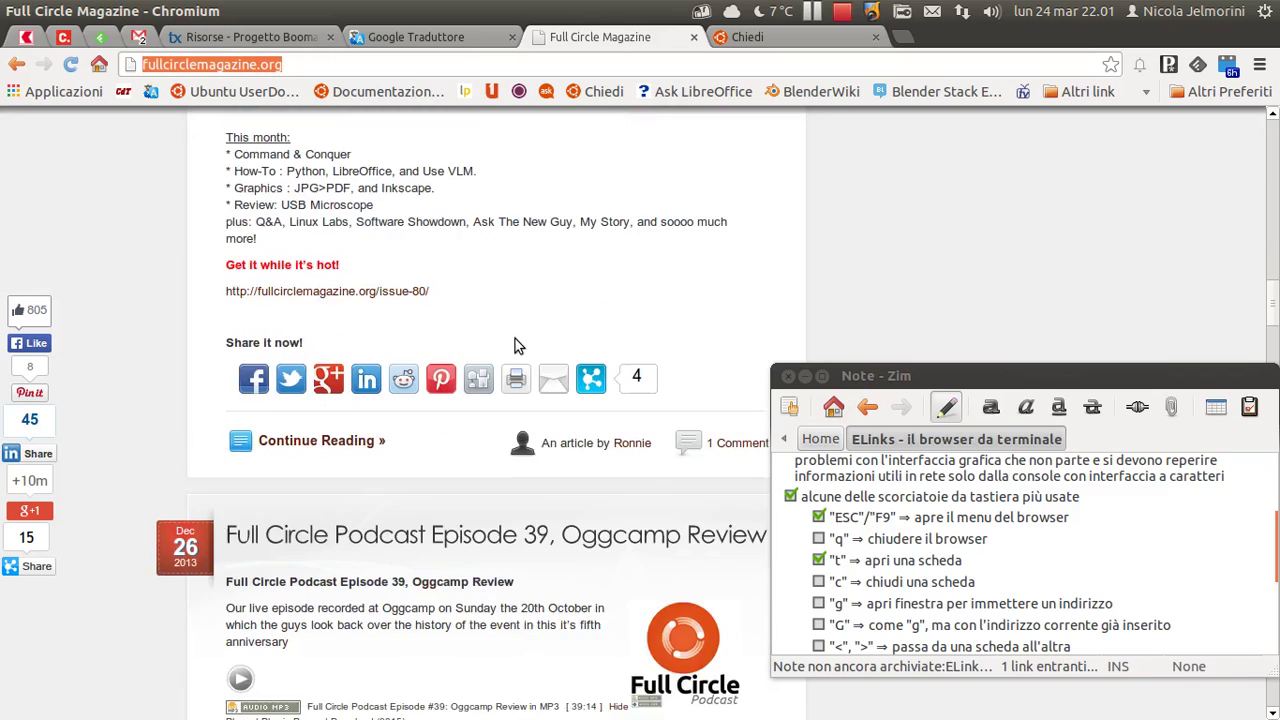
scroll(517, 345, "down", 2)
scroll(517, 345, "down", 1)
scroll(517, 345, "down", 2)
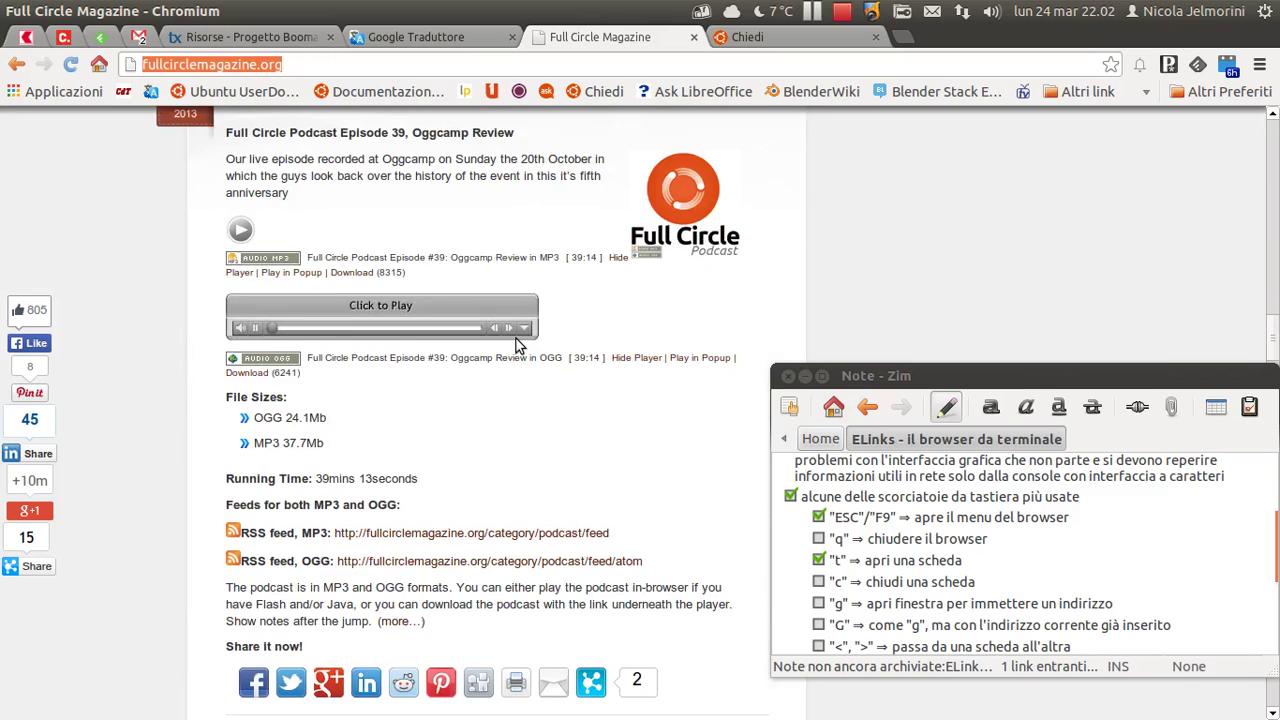
scroll(517, 345, "down", 3)
scroll(517, 345, "down", 1)
scroll(517, 345, "down", 1)
scroll(517, 345, "down", 2)
scroll(517, 345, "down", 4)
scroll(517, 345, "up", 1)
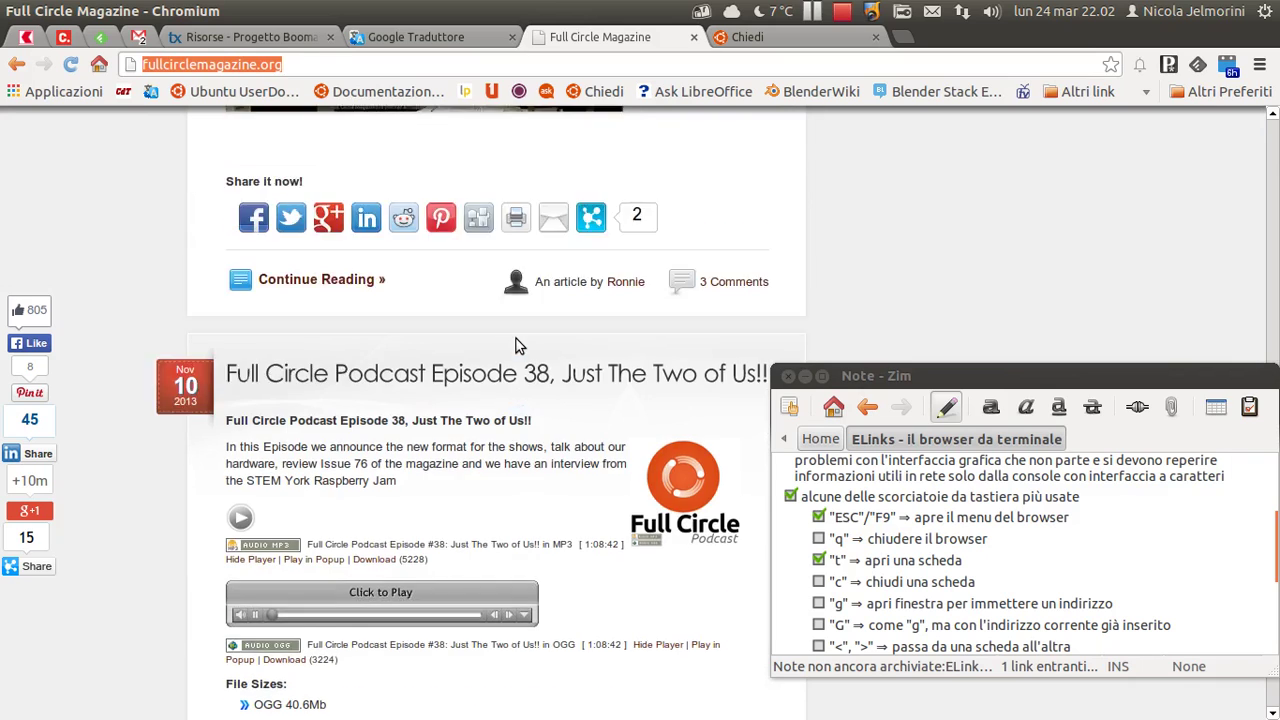
scroll(517, 345, "up", 5)
scroll(517, 345, "up", 4)
scroll(517, 345, "up", 3)
key("alt+Tab")
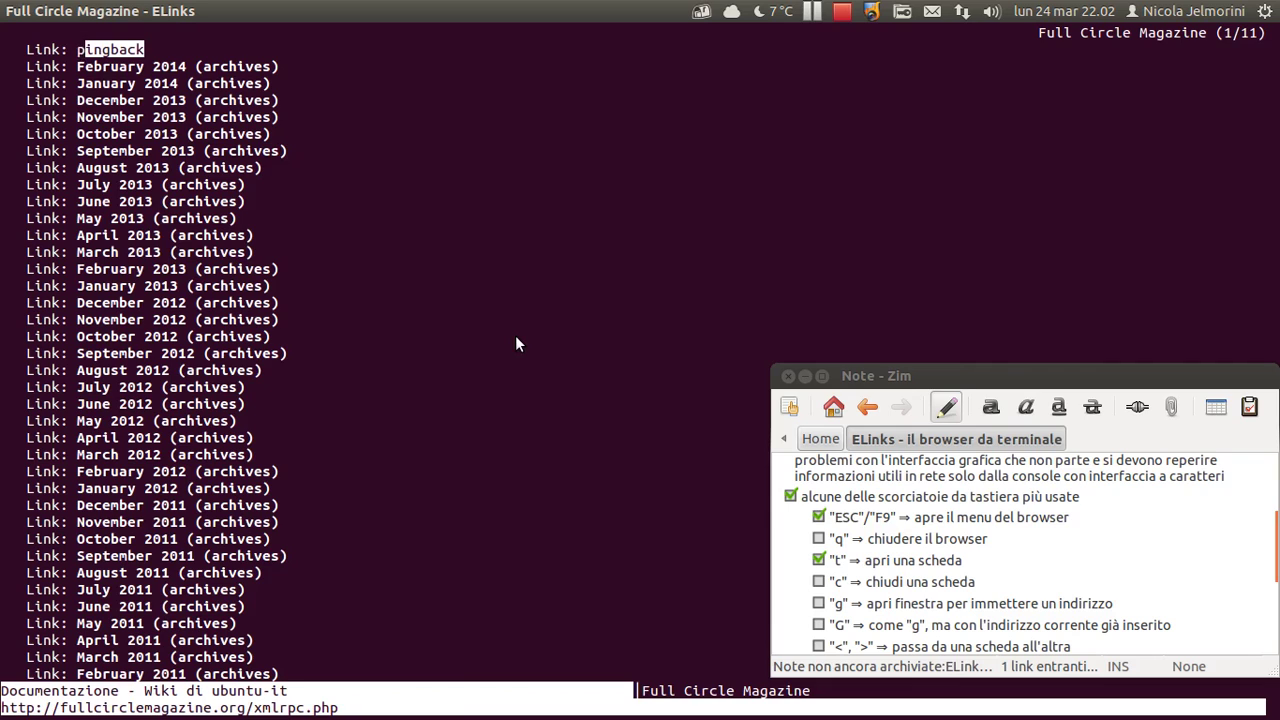
key("Down")
key("Down")
key("Up")
key("Down")
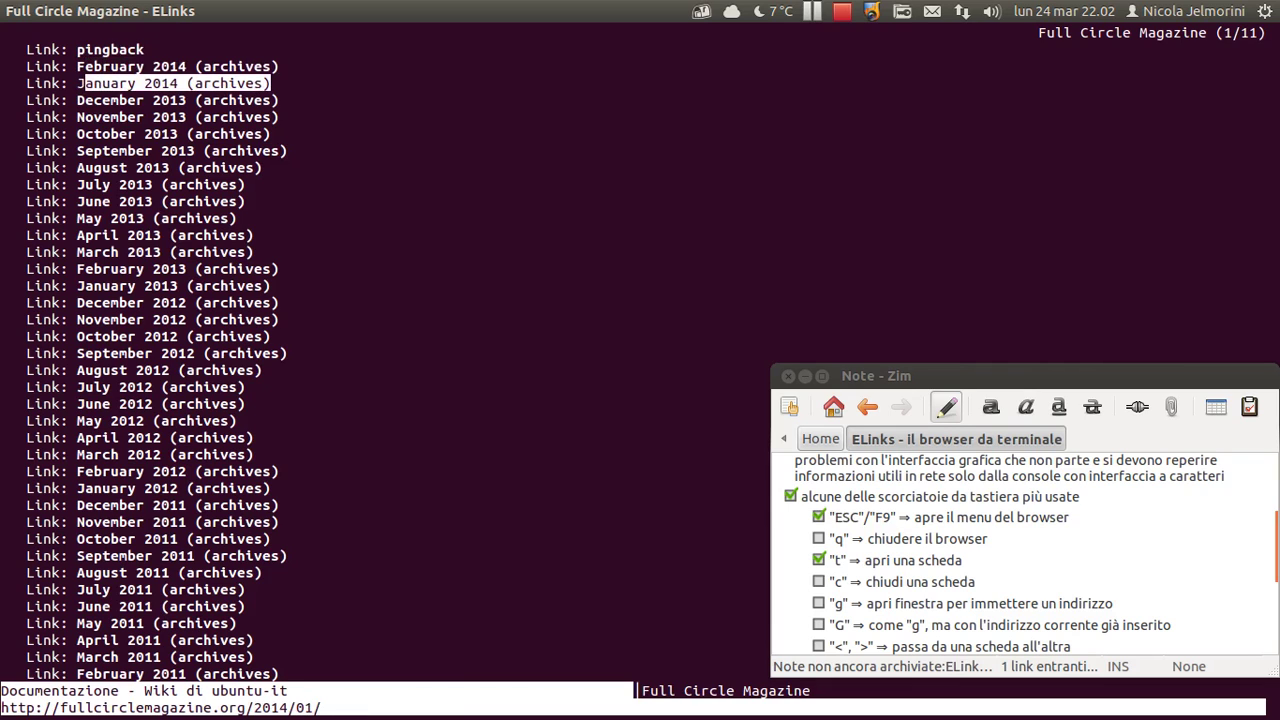
key("Down")
key("Down")
key("Down")
key("Down")
key("Down")
key("Down")
key("Down")
key("Down")
key("Down")
key("Down")
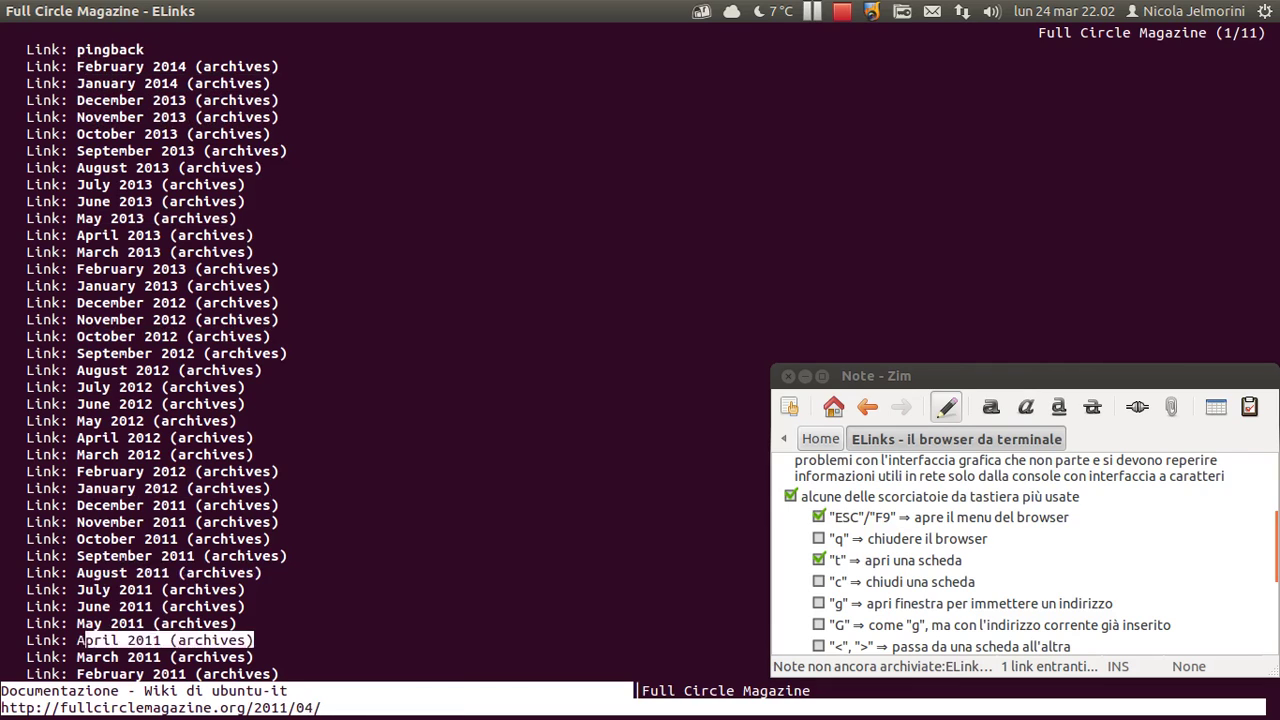
key("Down")
key("Down")
key("Down")
key("Down")
key("Down")
key("Down")
key("Down")
key("Down")
key("Down")
key("Down")
key("Down")
key("Down")
key("Down")
key("Up")
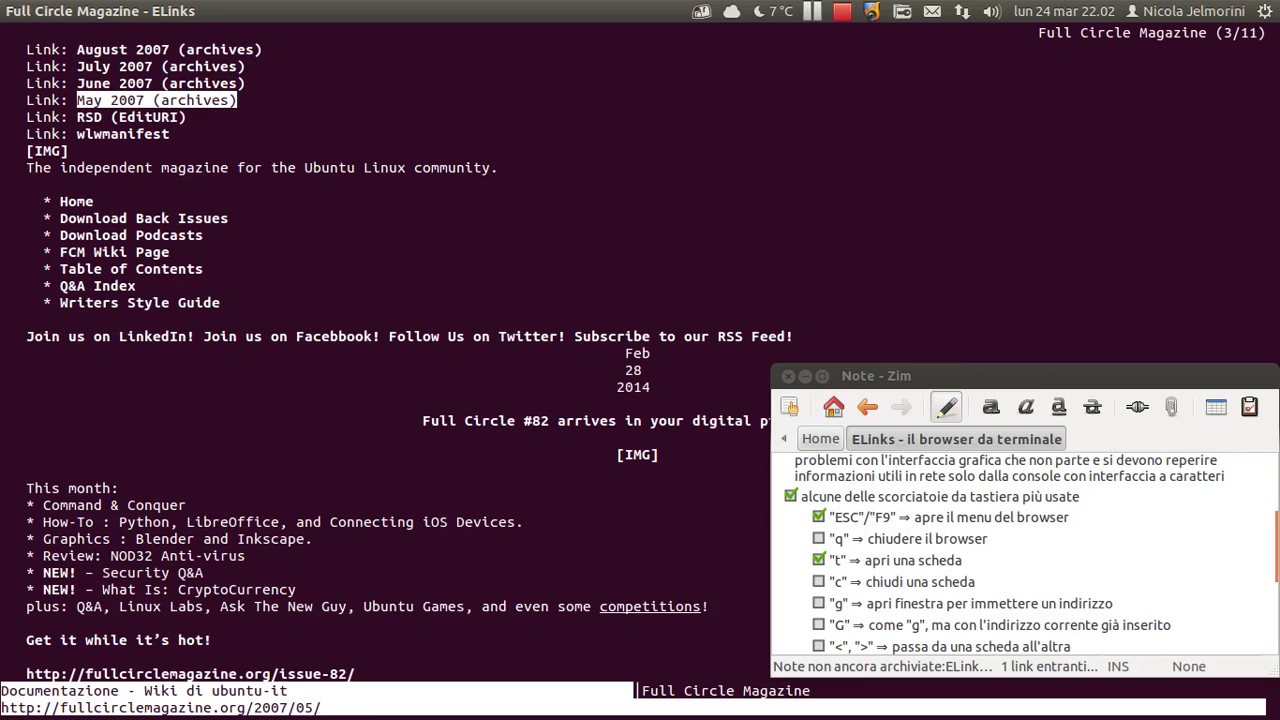
key("Up")
key("Up")
key("Up")
key("Up")
key("Up")
key("Up")
key("Up")
key("Up")
key("Up")
key("Up")
key("Up")
key("Up")
key("Up")
key("Up")
key("Up")
key("Up")
key("Up")
key("Up")
key("Up")
key("Up")
key("Up")
key("Up")
key("Up")
key("Up")
key("Up")
key("Up")
key("Up")
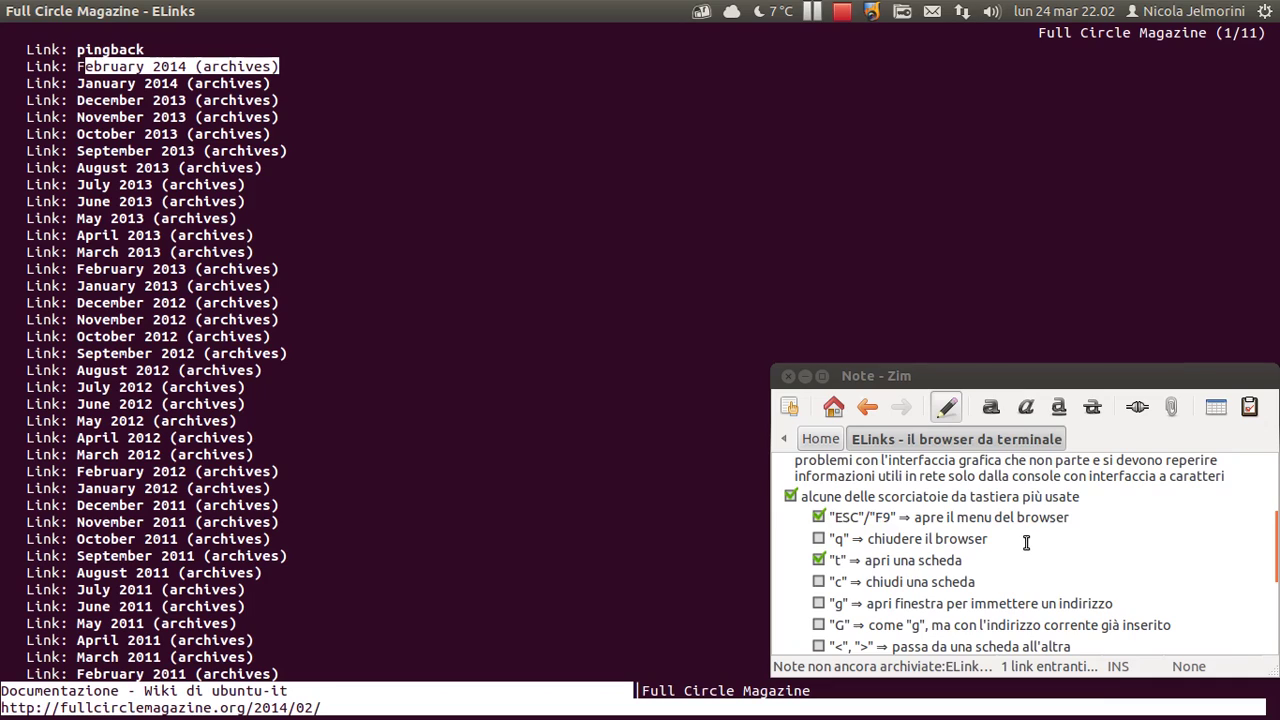
Tick the "<", ">" tab-switching item in the Zim checklist and return to ELinks.
scroll(1026, 542, "down", 1)
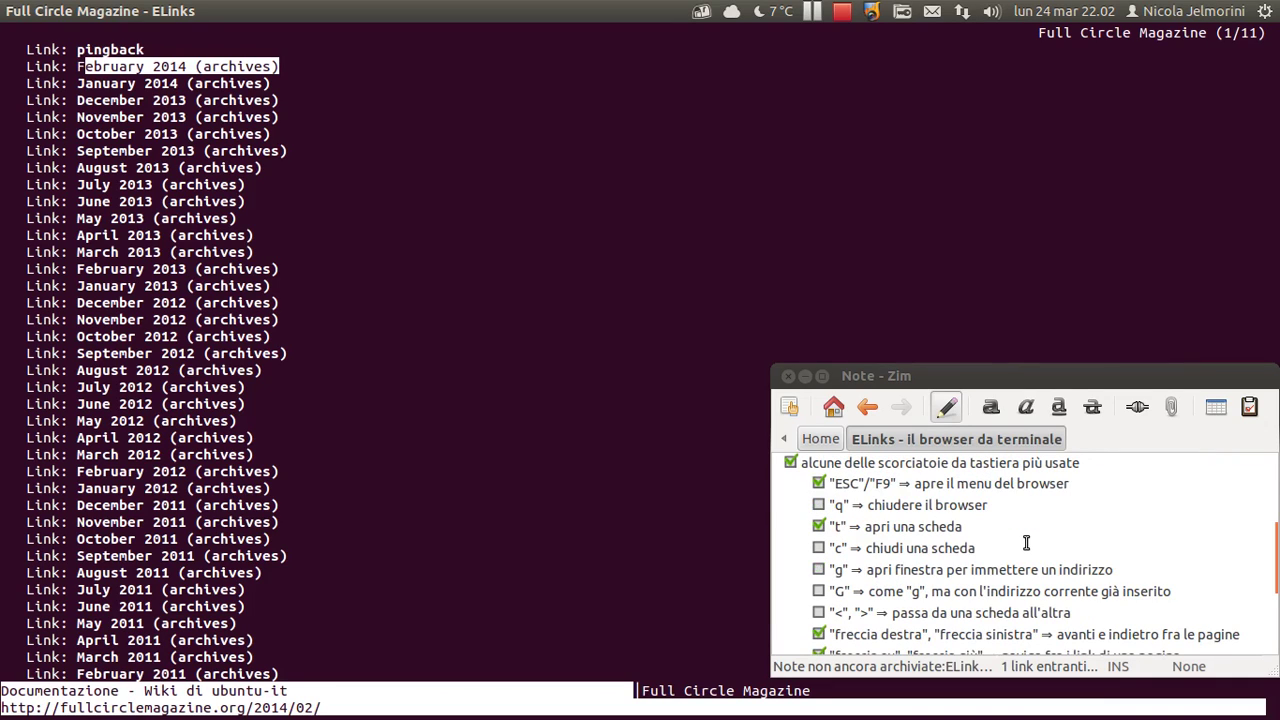
scroll(1026, 542, "down", 1)
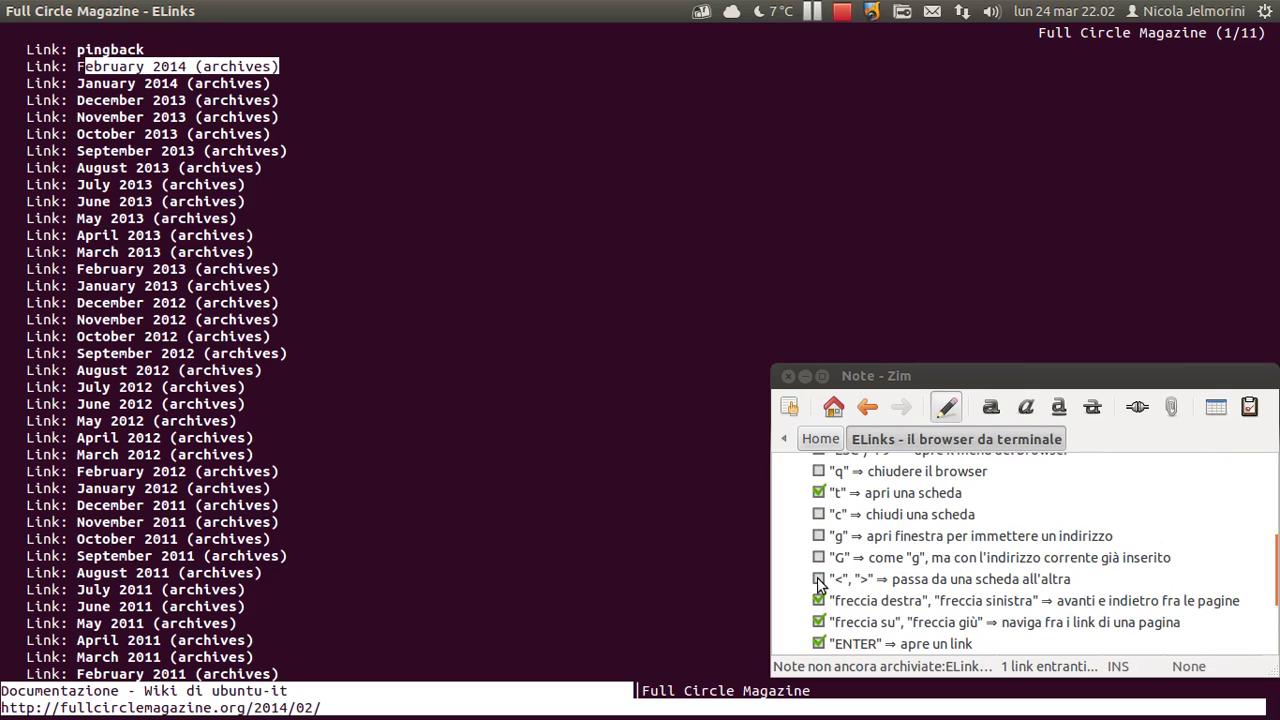
left_click(819, 580)
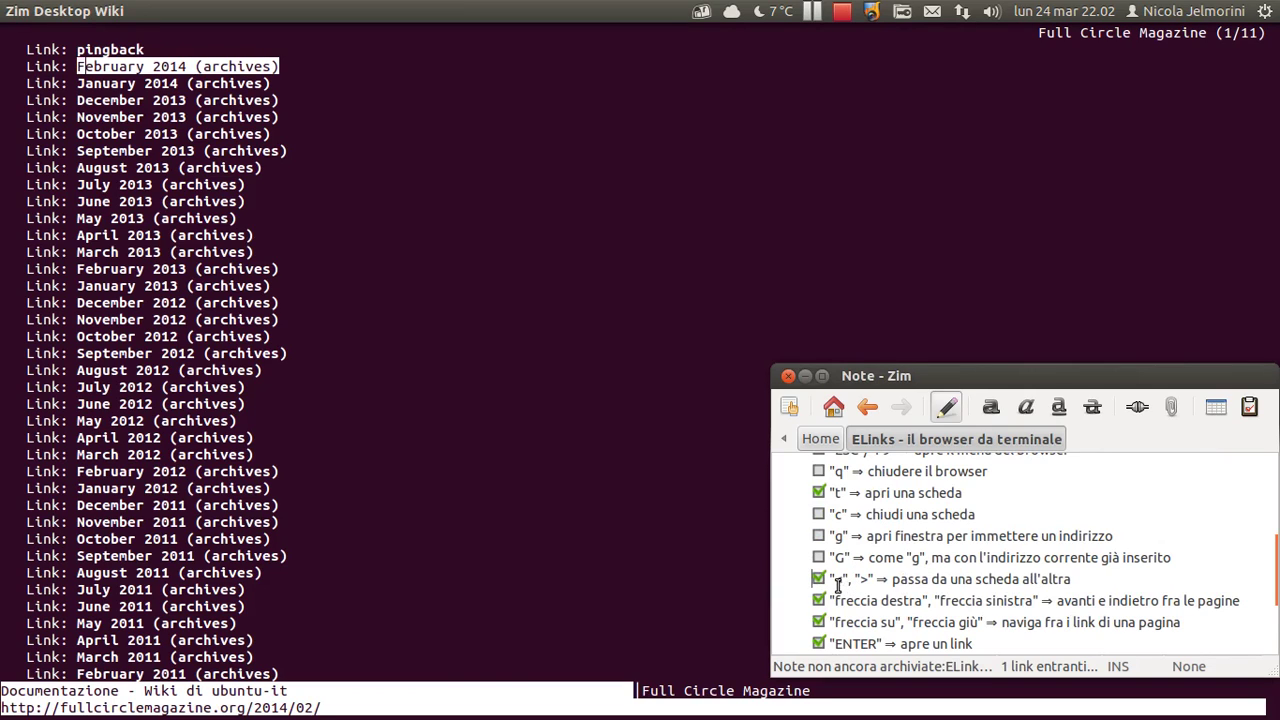
left_click_drag(1072, 579, 876, 582)
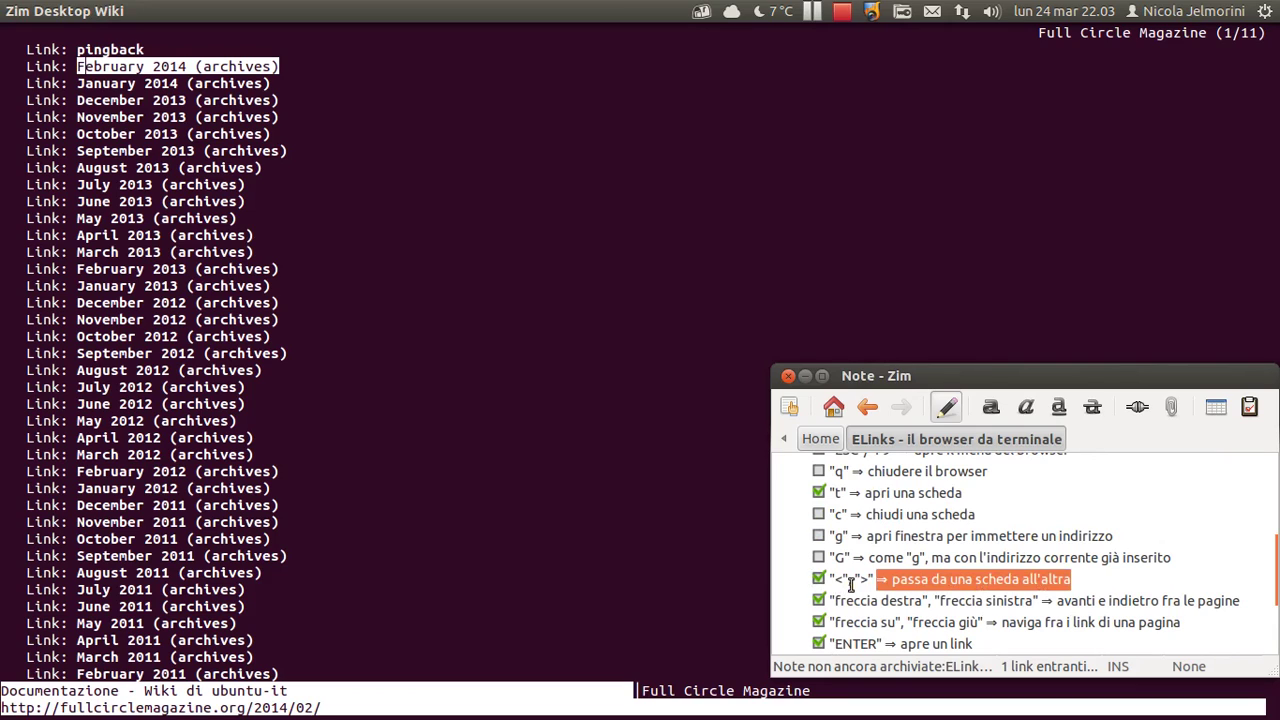
left_click(899, 580)
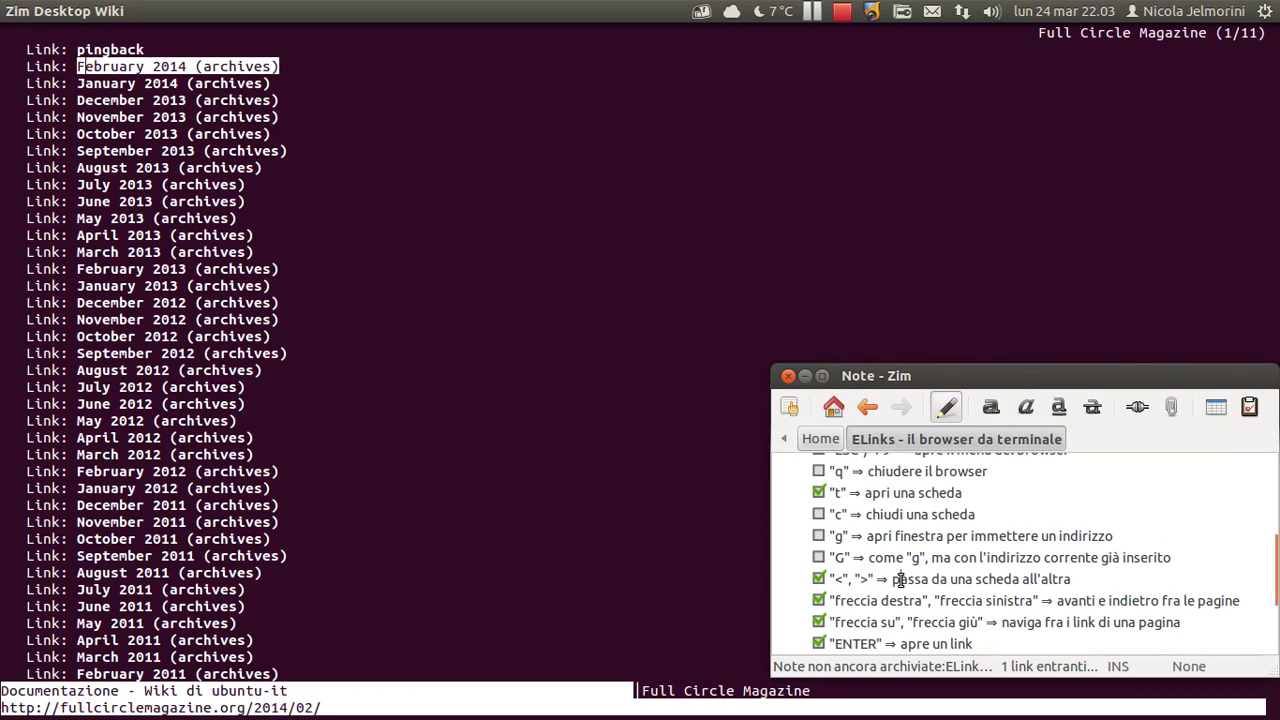
type("<")
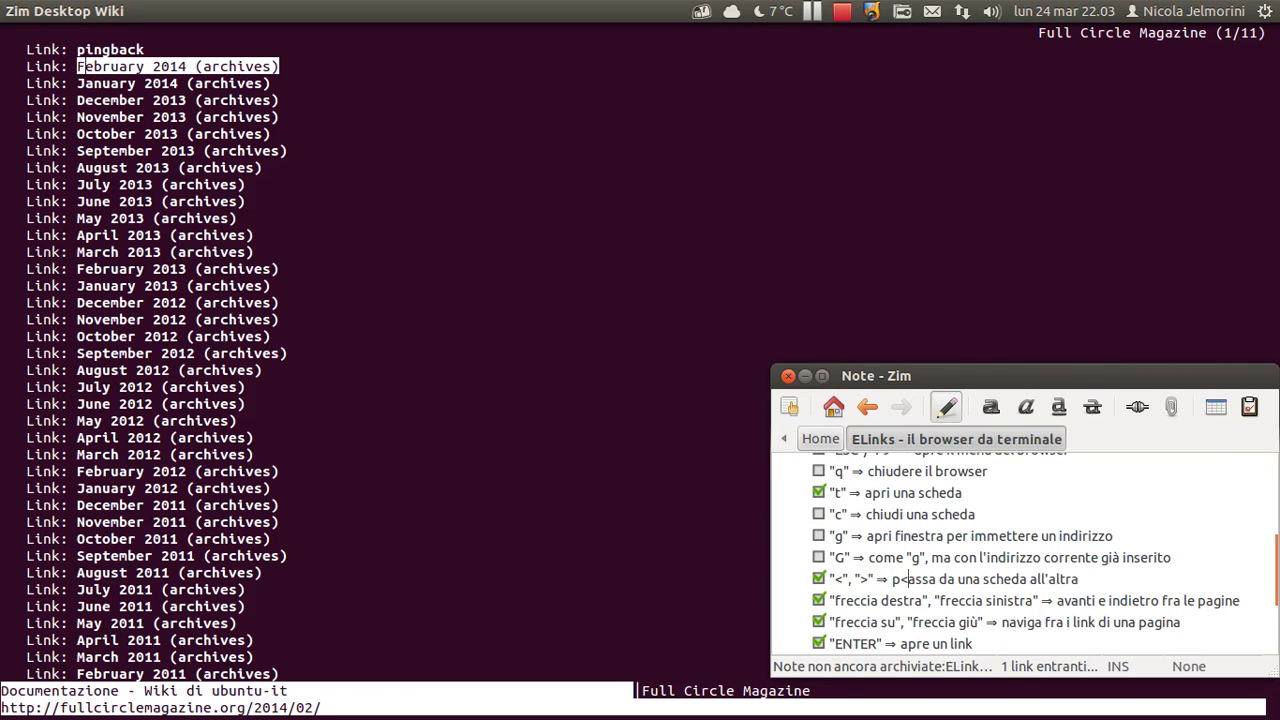
key("BackSpace")
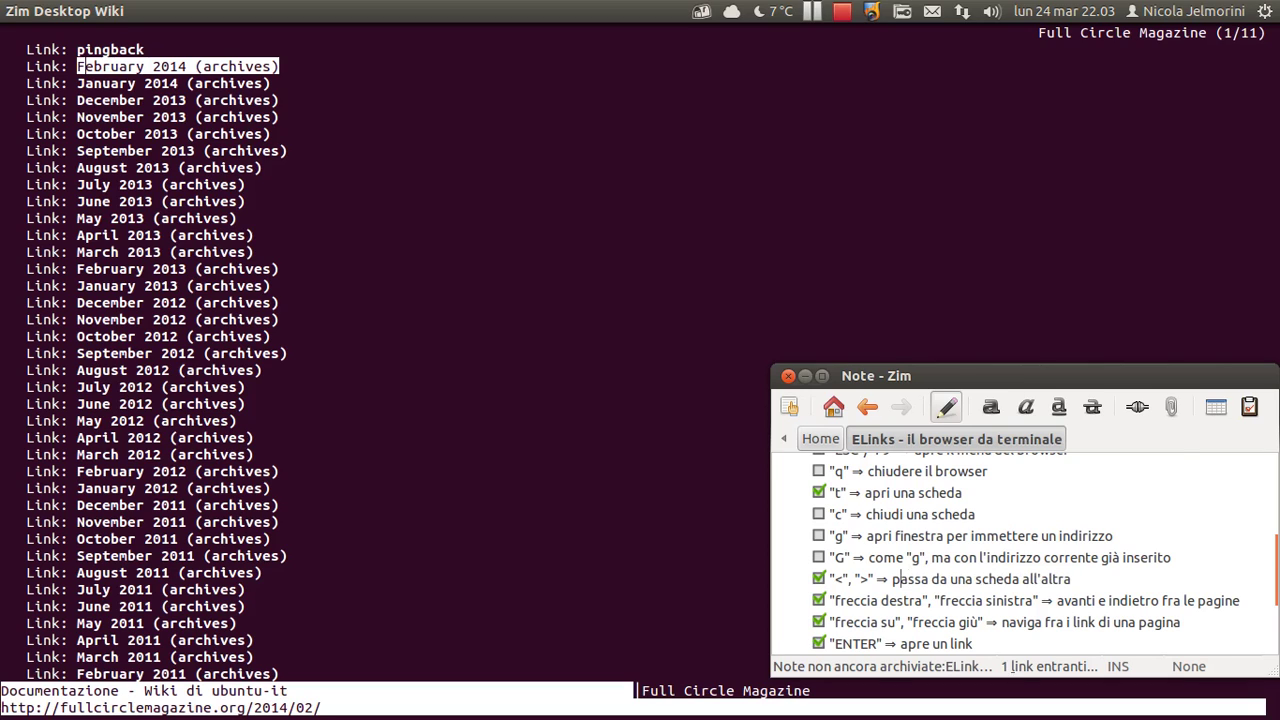
key("alt+Tab")
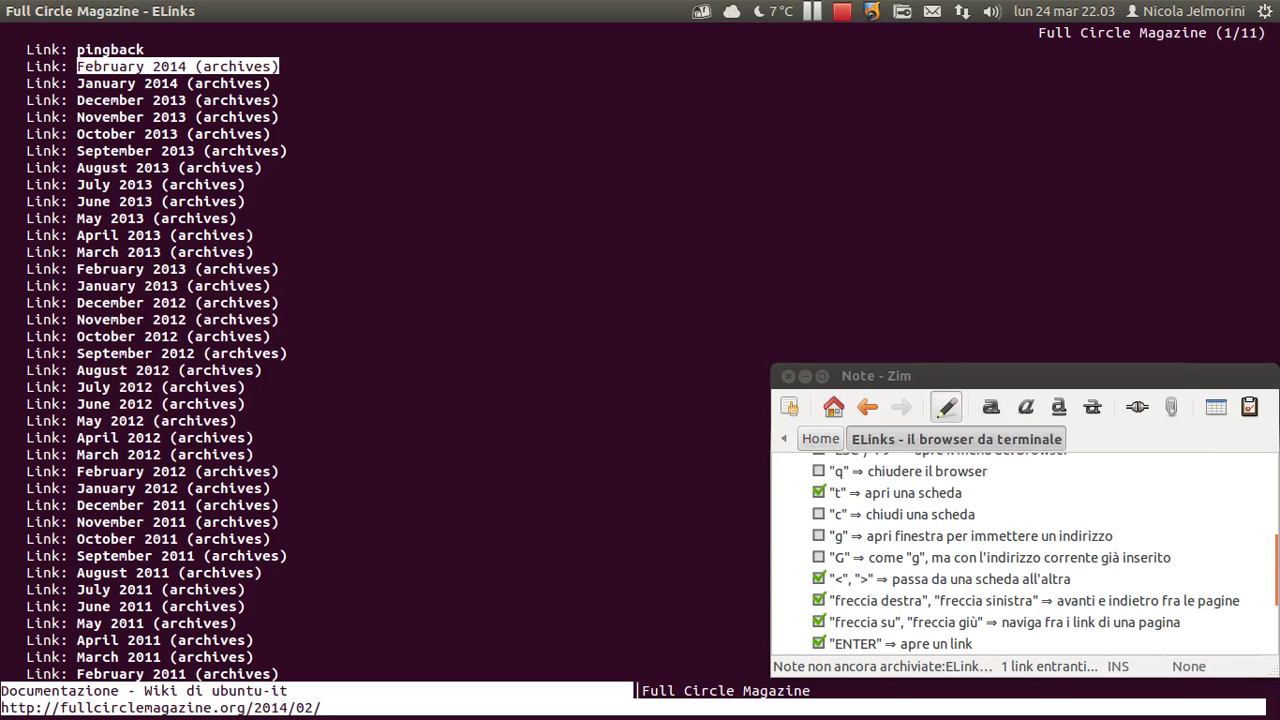
Flip between the Documentazione wiki and Full Circle Magazine tabs, ending on Full Circle Magazine.
key("less")
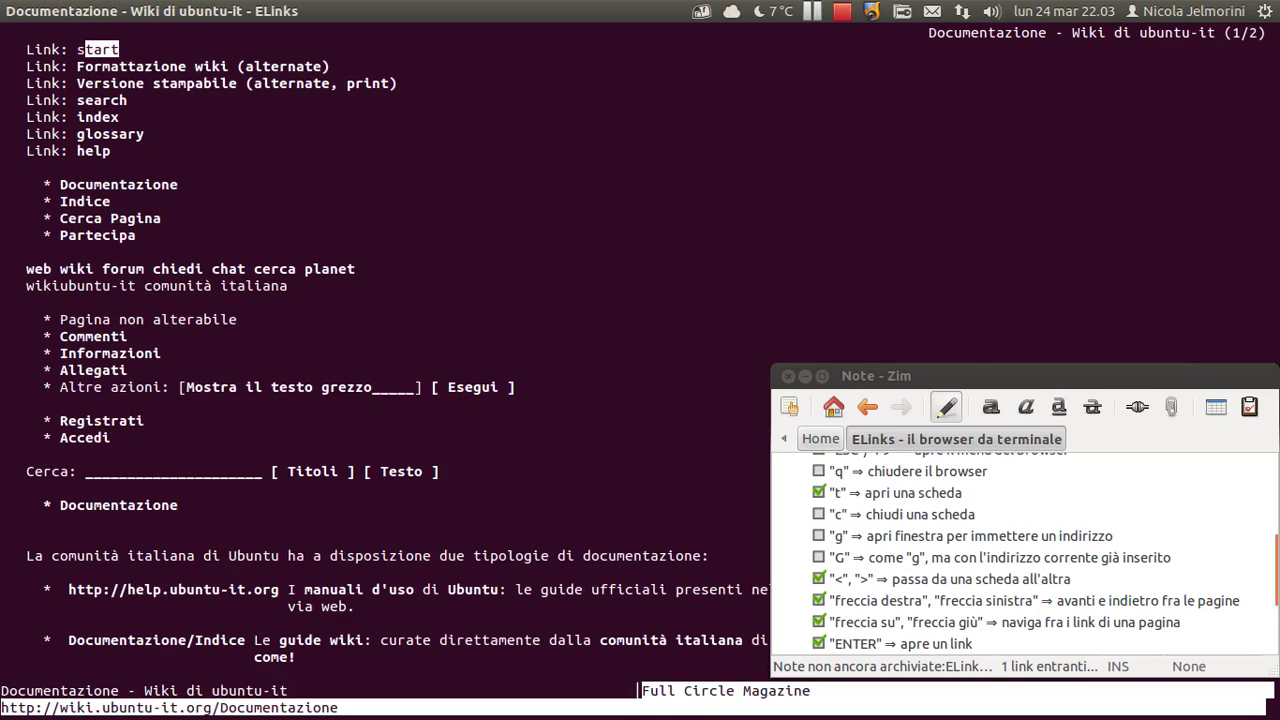
key("greater")
key("less")
key("greater")
key("less")
key("greater")
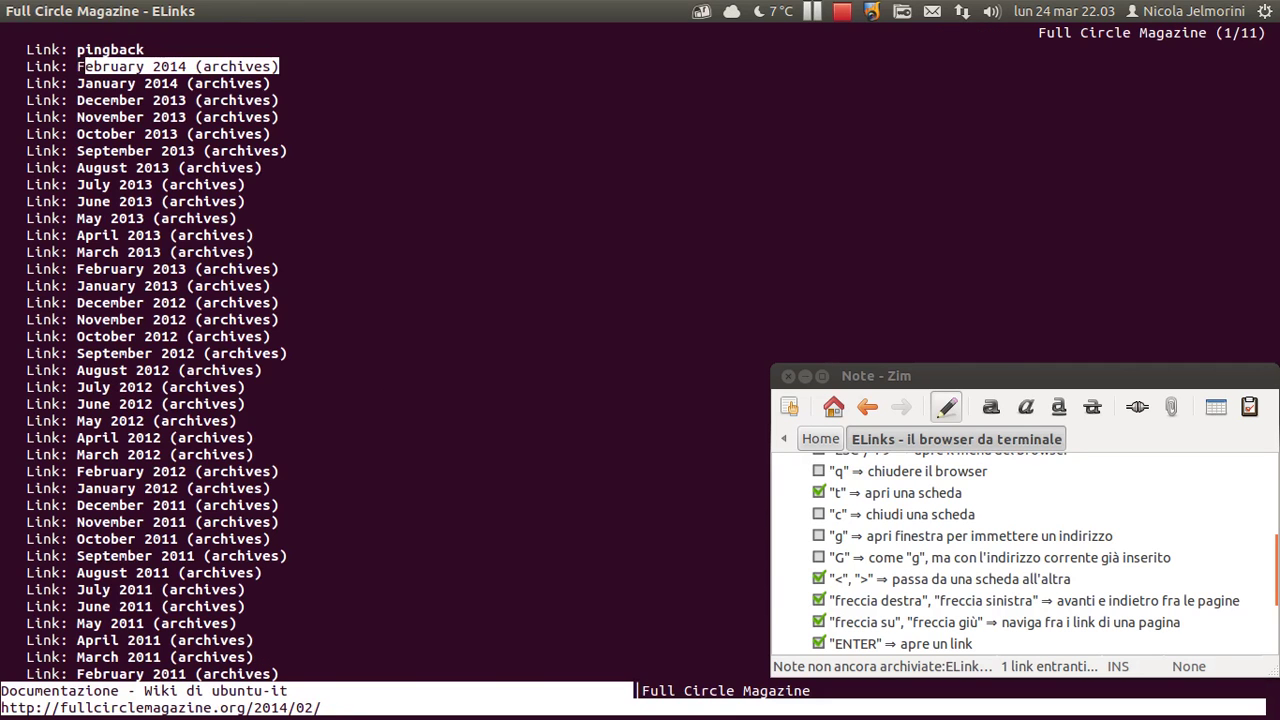
key("less")
key("greater")
key("less")
key("greater")
key("less")
key("greater")
Move up and down the monthly archive links, then flip to Documentazione and back.
key("Down")
key("Down")
key("Down")
key("Down")
key("Up")
key("Up")
key("Up")
key("Up")
key("Up")
key("Down")
key("Down")
key("Down")
key("Down")
key("Down")
key("Down")
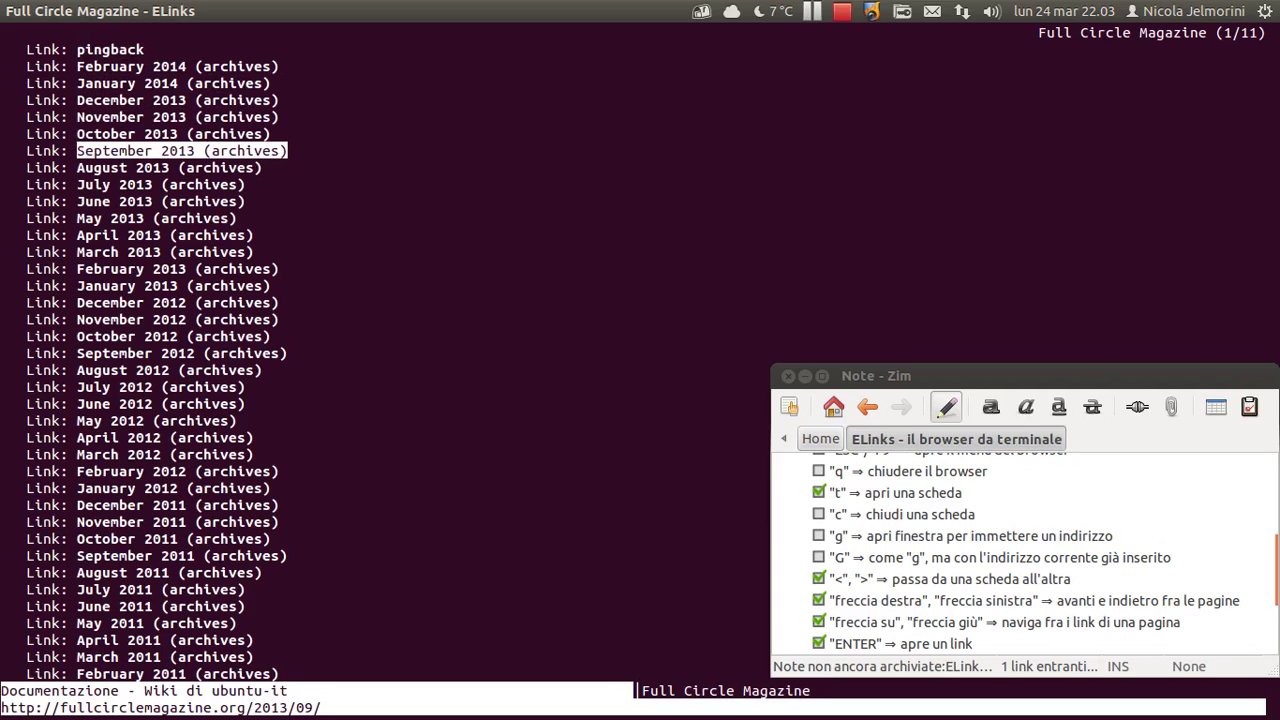
key("Down")
key("Down")
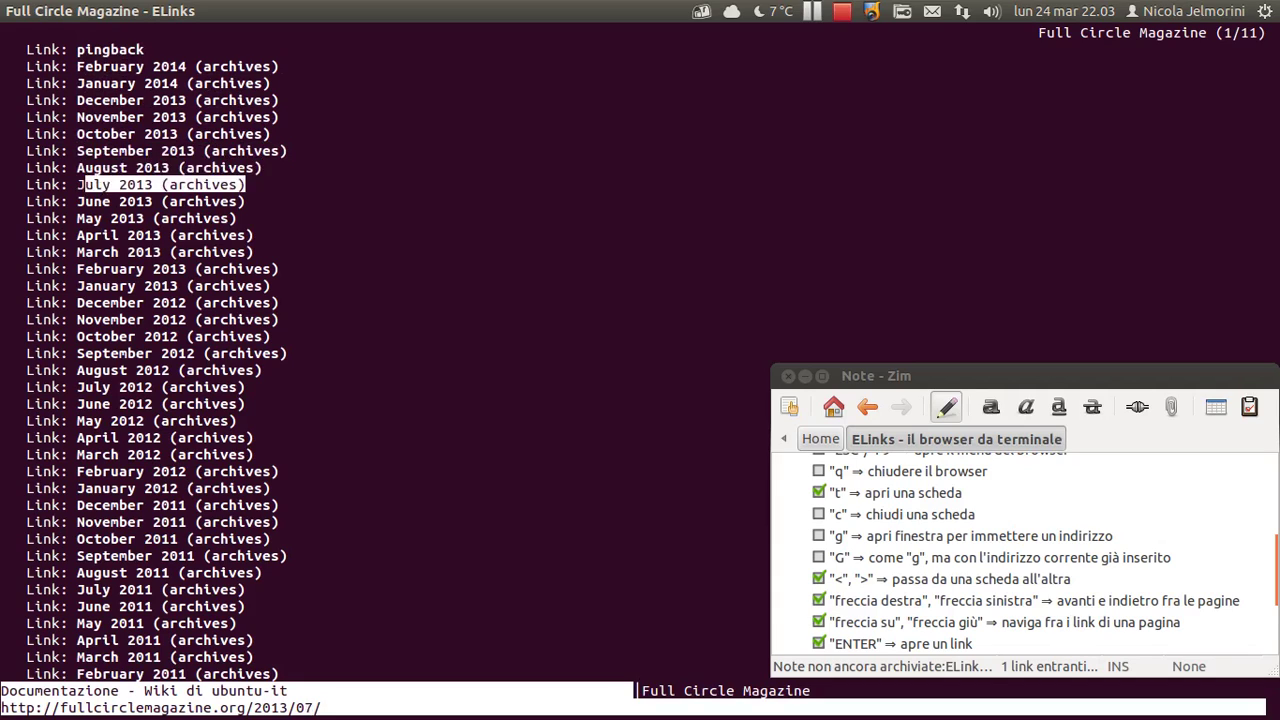
key("Down")
key("Up")
key("Up")
key("Up")
key("Down")
key("Down")
key("Down")
key("Down")
key("Down")
key("Down")
key("Down")
key("Down")
key("Down")
key("Down")
key("Down")
key("Up")
key("Up")
key("Up")
key("Up")
key("Up")
key("Up")
key("Up")
key("Up")
key("Up")
key("Up")
key("Down")
key("Down")
key("Down")
key("Down")
key("Down")
key("Down")
key("Down")
key("Up")
key("Up")
key("Up")
key("Up")
key("Up")
key("Up")
key("Down")
key("Down")
key("Down")
key("Down")
key("Down")
key("Down")
key("Down")
key("Down")
key("Down")
key("Down")
key("Up")
key("Up")
key("Up")
key("Up")
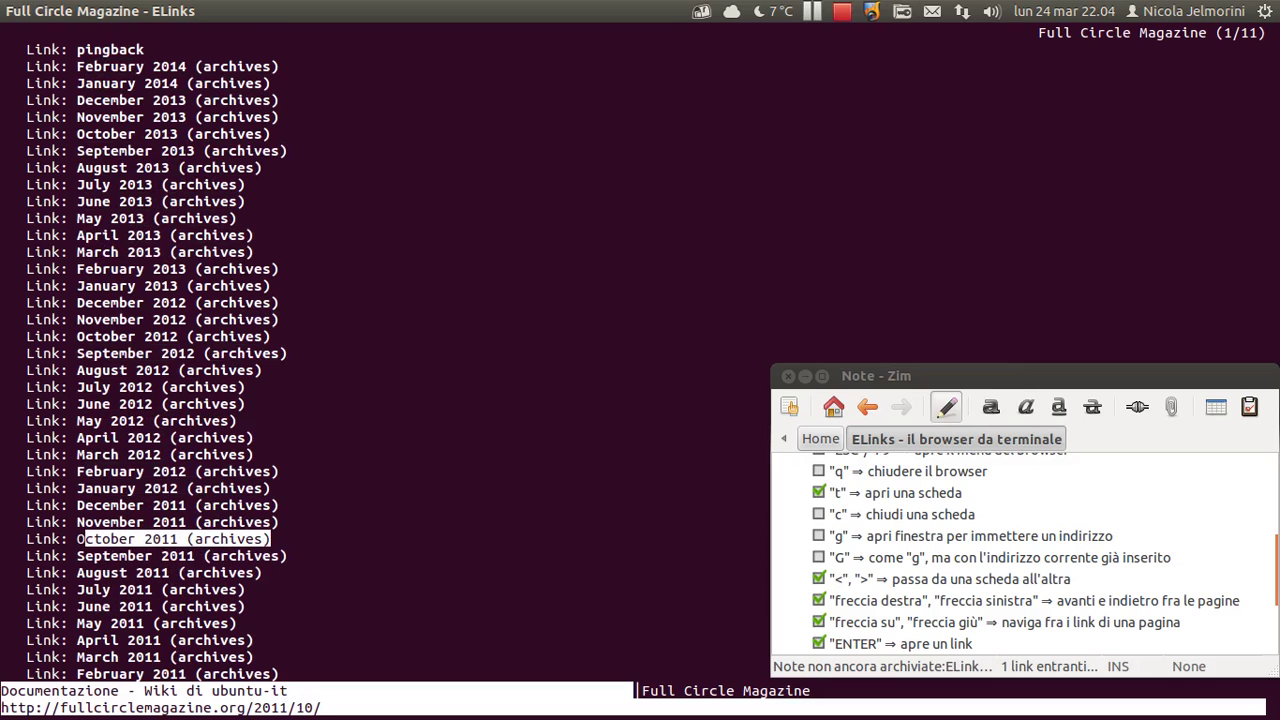
key("less")
key("greater")
Tick the "c" ⇒ chiudi una scheda checkbox in the Zim note, deleting a stray c.
left_click(819, 514)
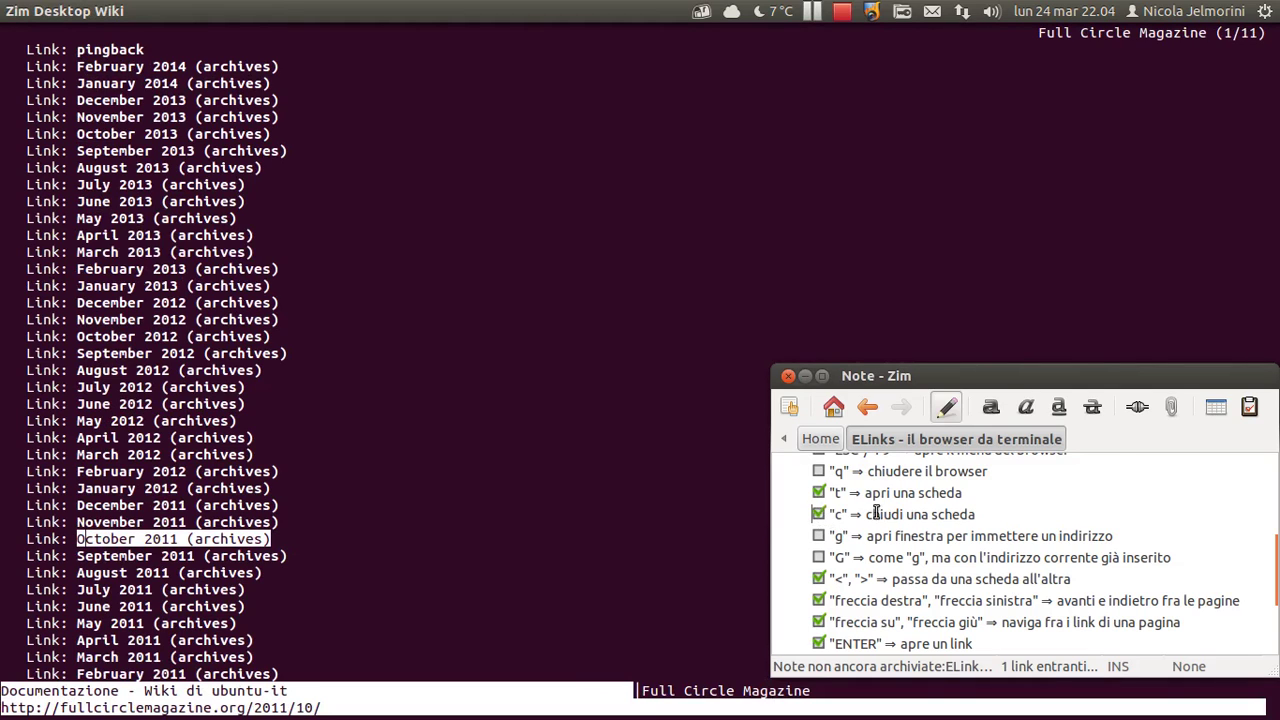
scroll(876, 512, "up", 1)
scroll(876, 512, "down", 1)
type("c")
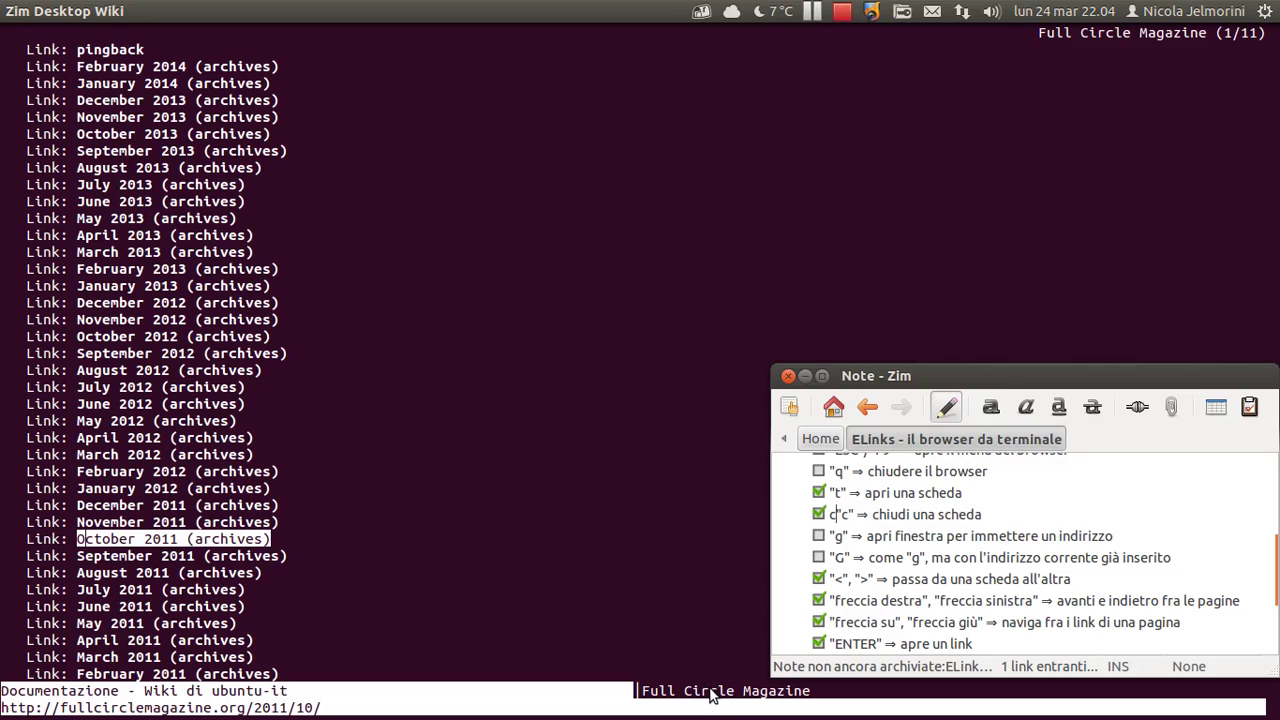
key("BackSpace")
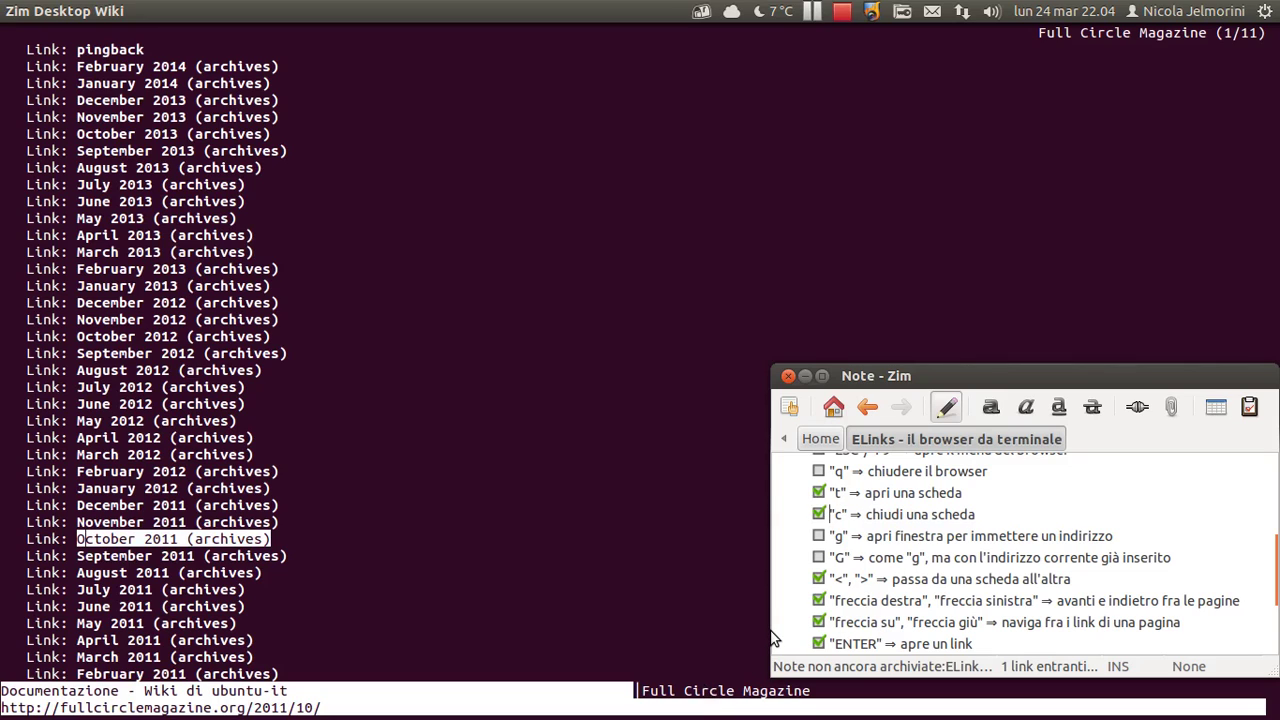
Return to ELinks and close the Full Circle Magazine tab.
key("alt+Tab")
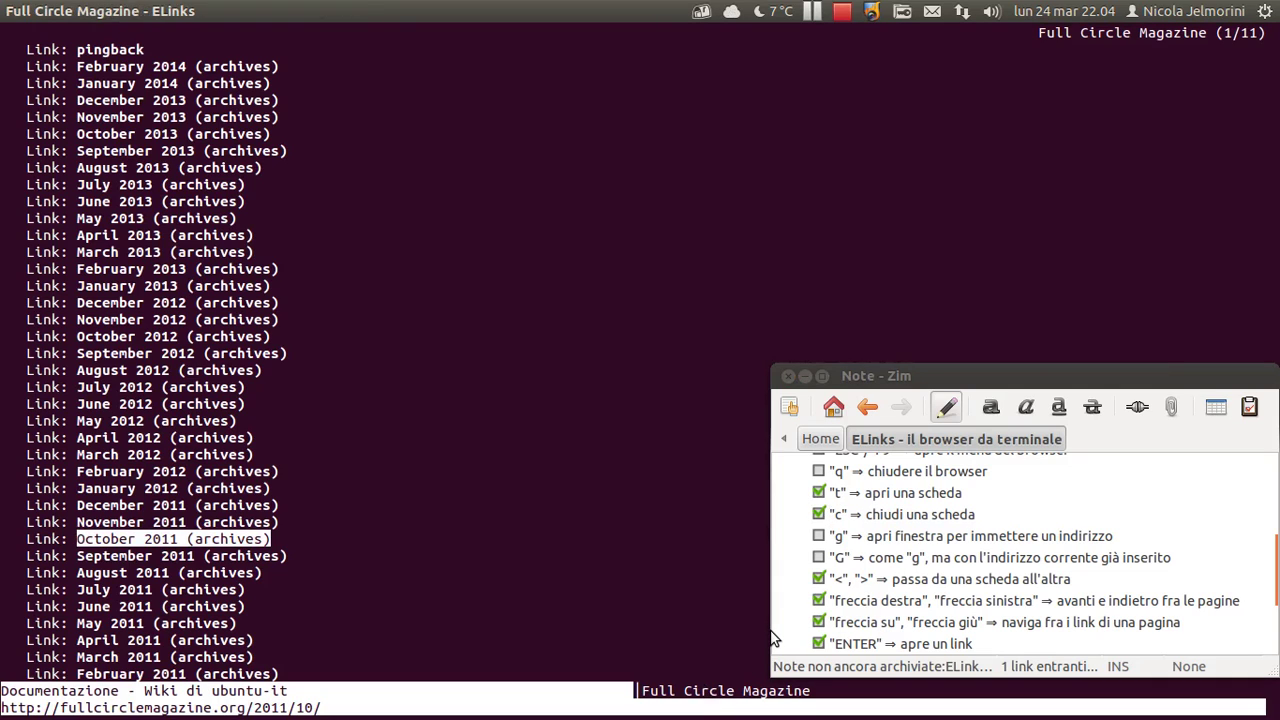
key("alt+Tab")
key("alt+shift+Tab")
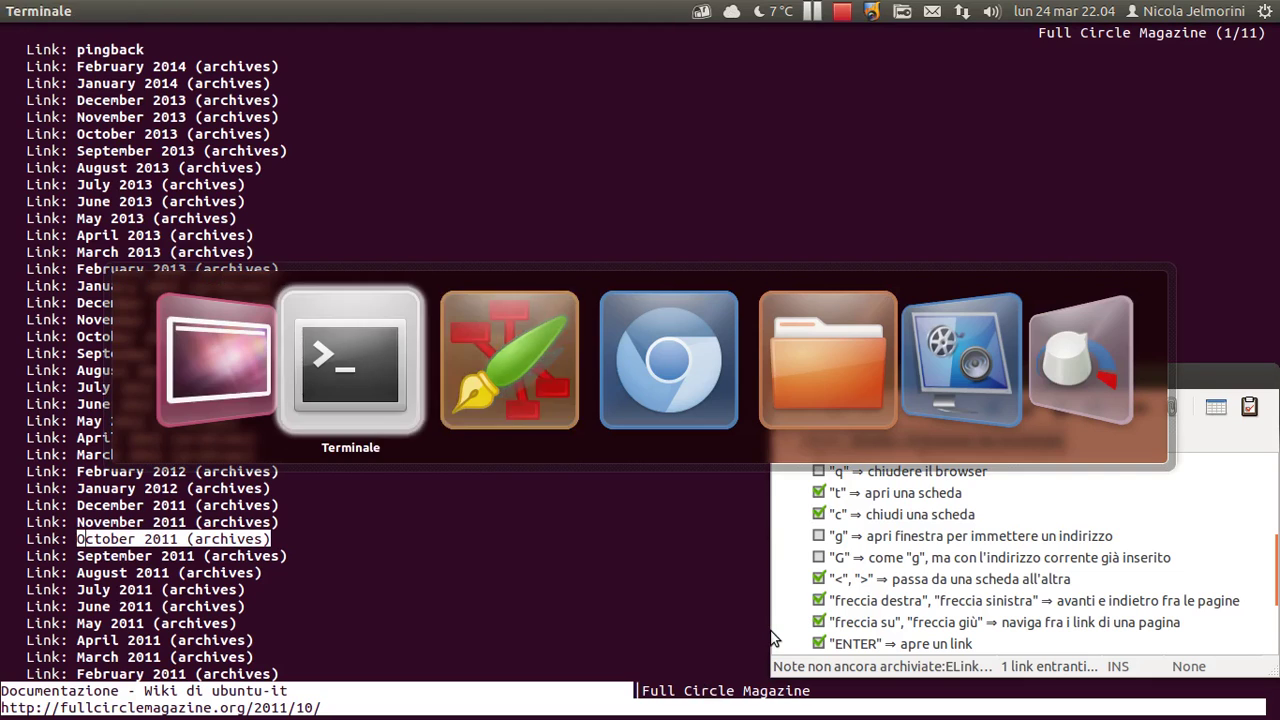
key("c")
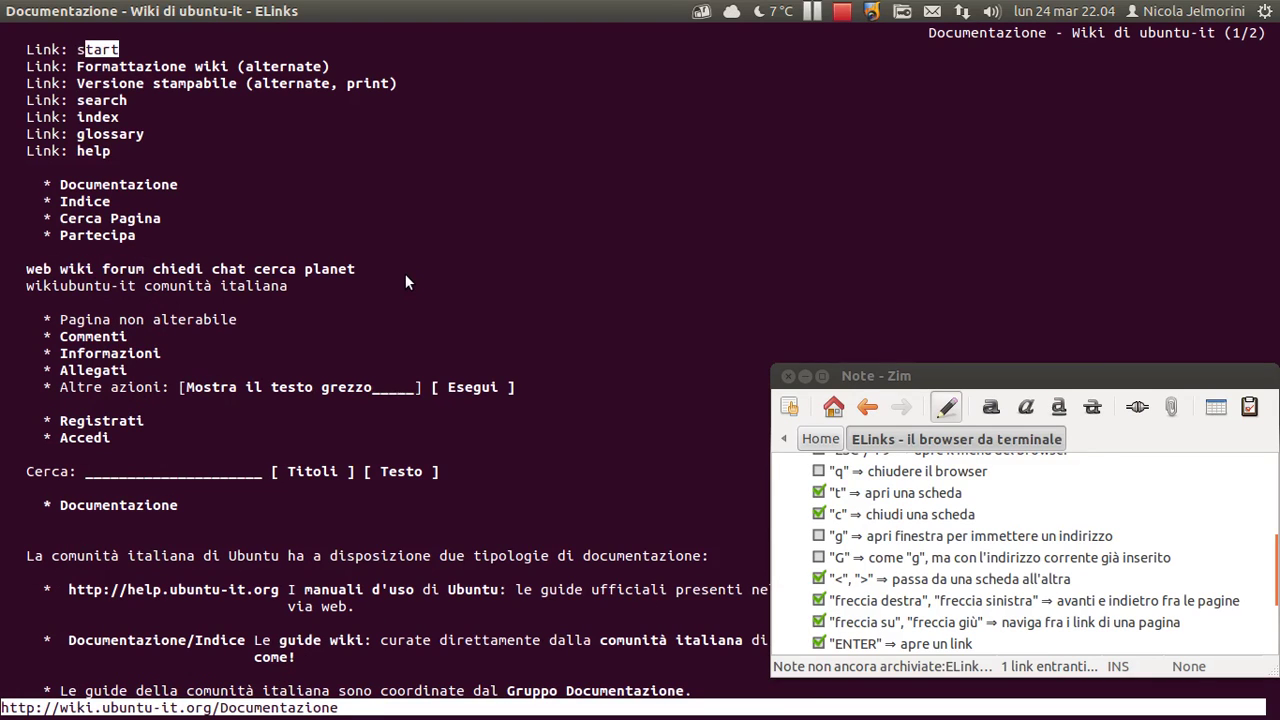
key("g")
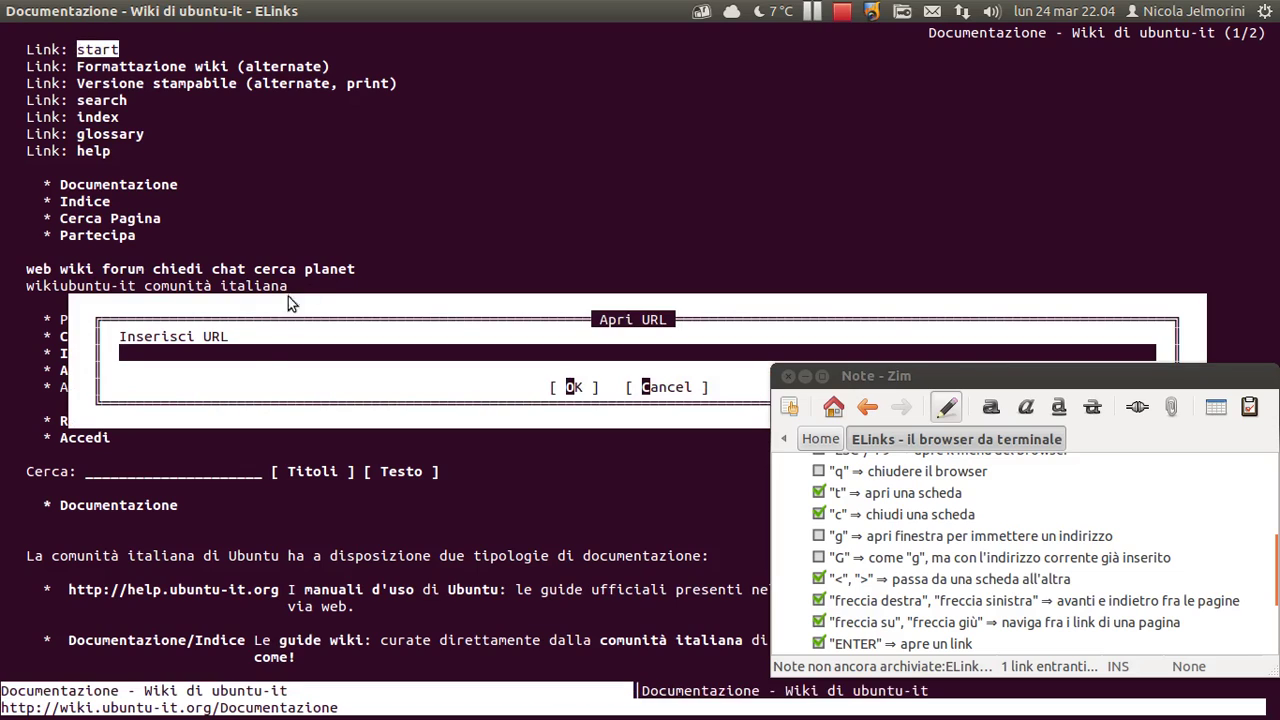
right_click(257, 355)
left_click(297, 478)
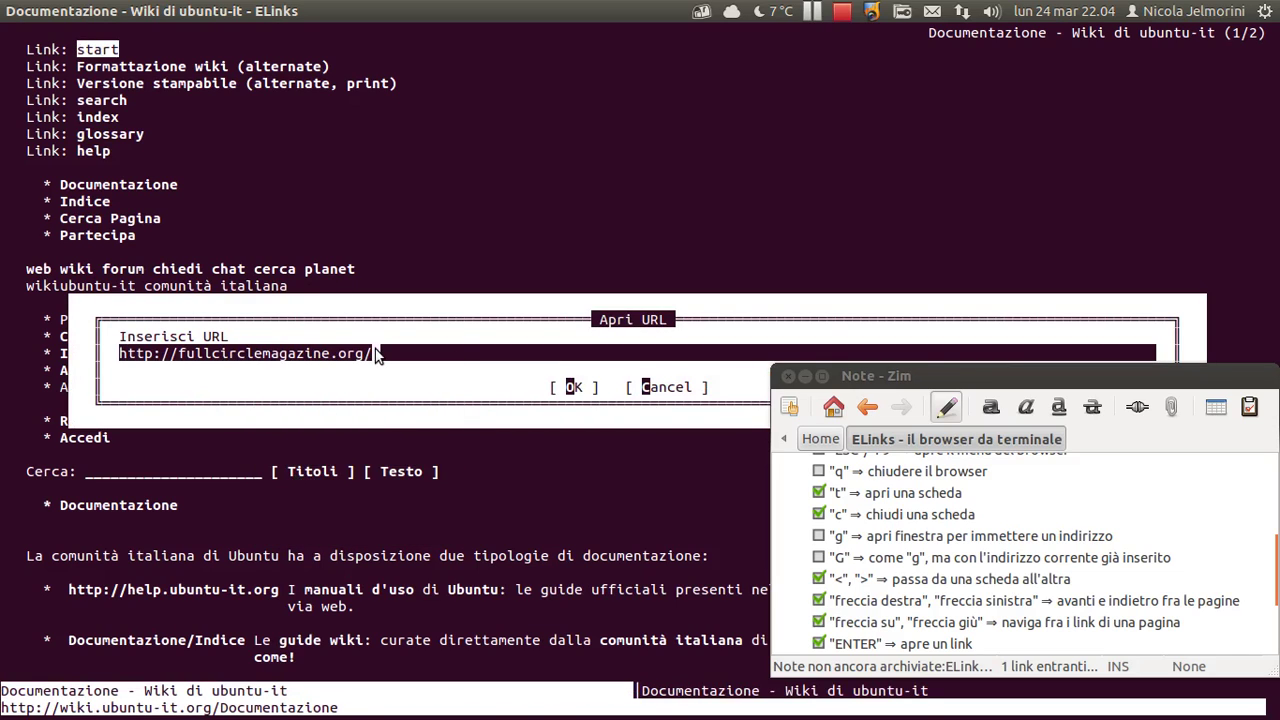
key("Tab")
key("Return")
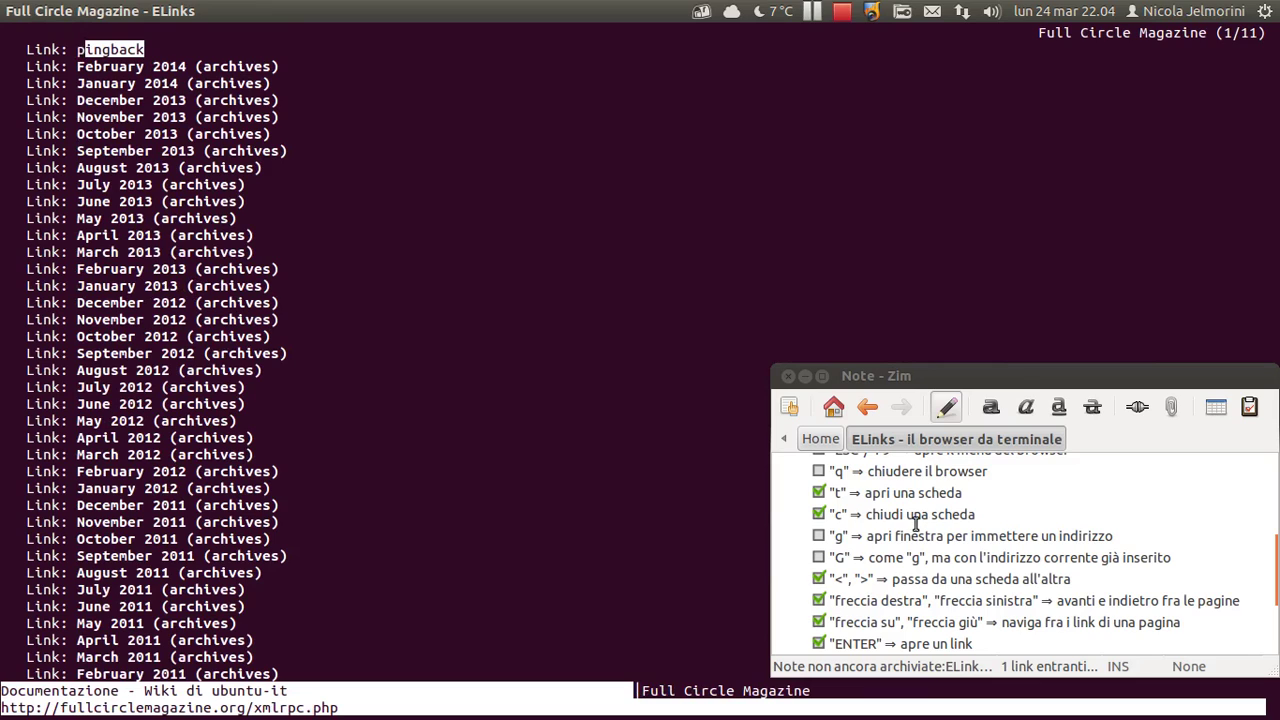
Review the Zim note, then try the g address prompt in ELinks and dismiss it.
scroll(915, 524, "up", 1)
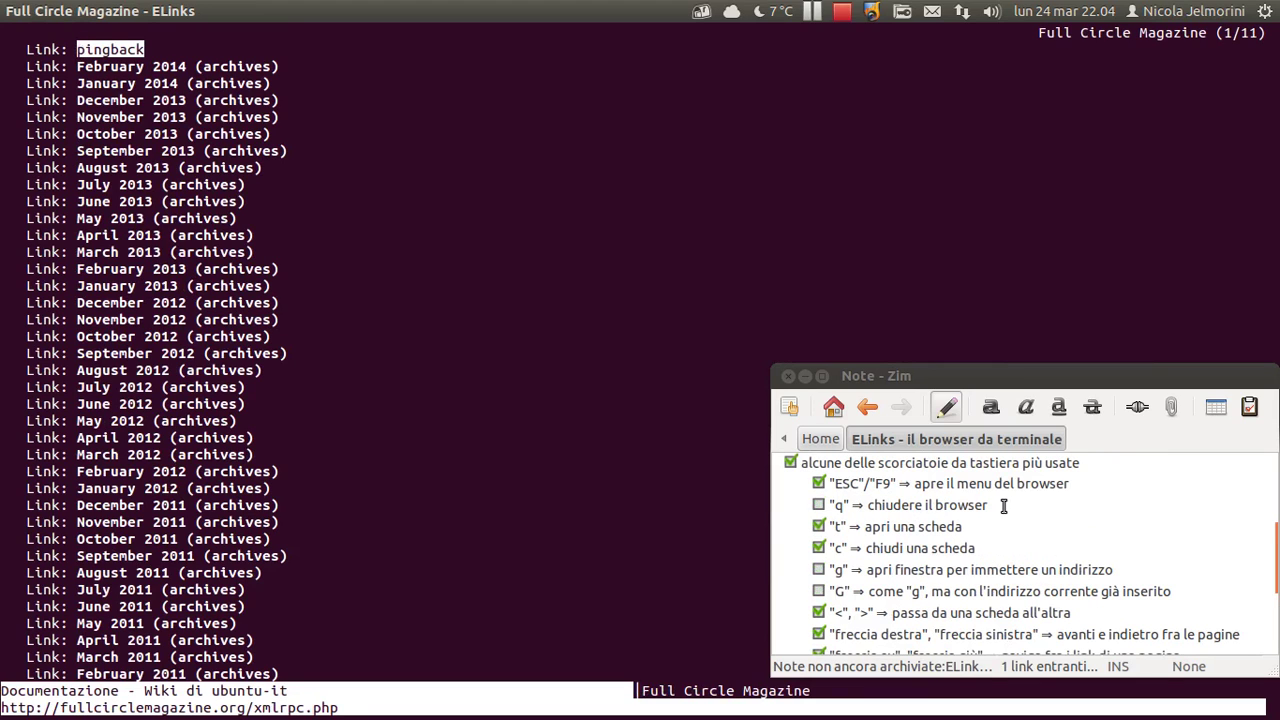
left_click_drag(988, 505, 866, 505)
left_click(907, 531)
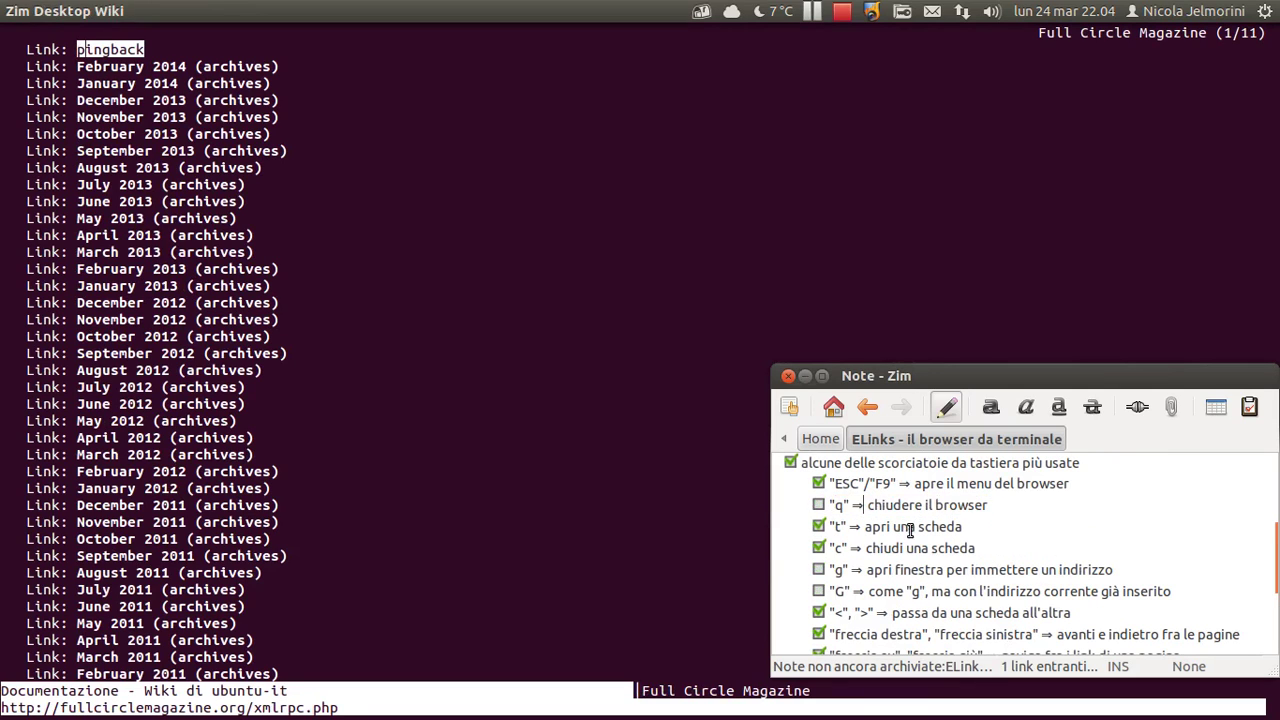
scroll(910, 531, "down", 1)
scroll(912, 532, "down", 1)
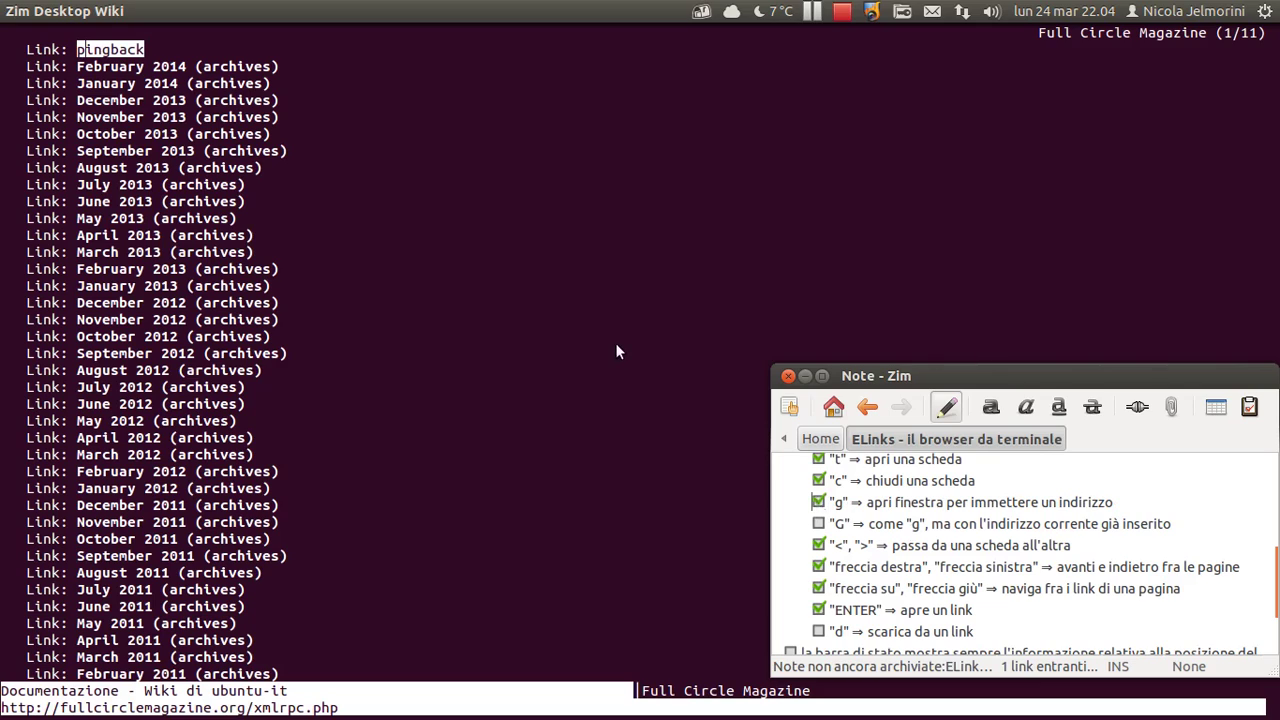
left_click(533, 351)
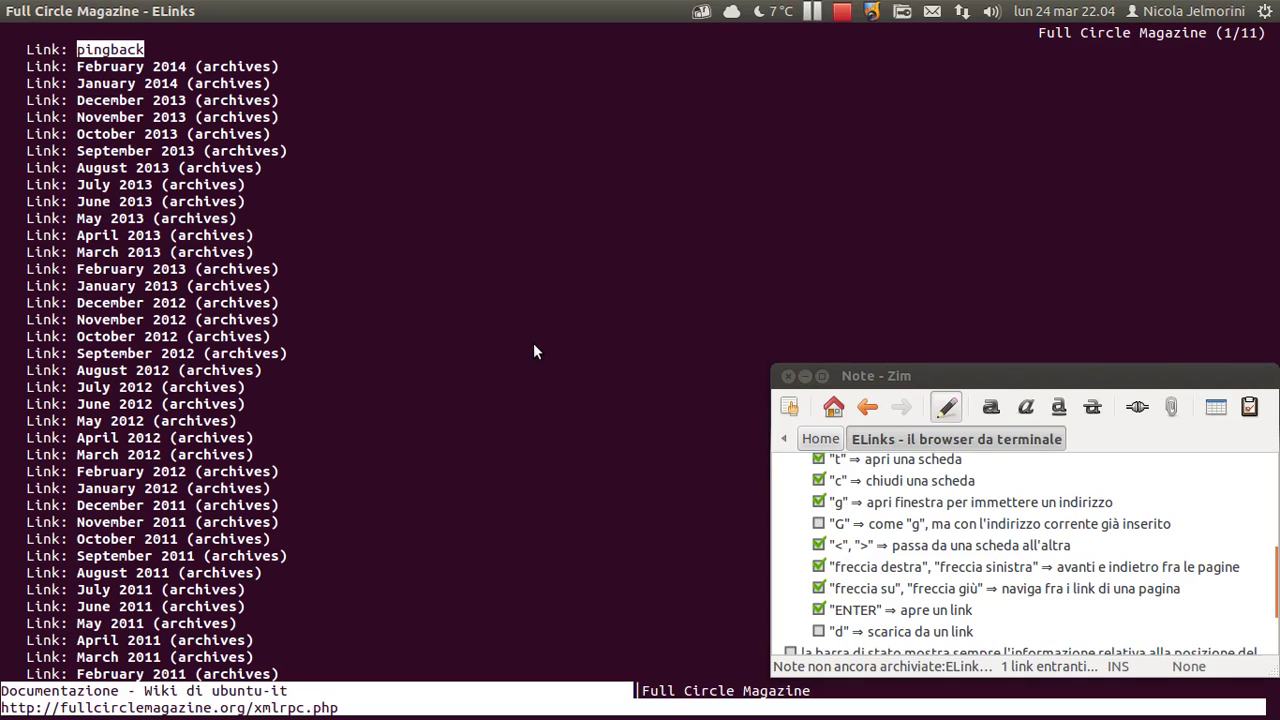
key("g")
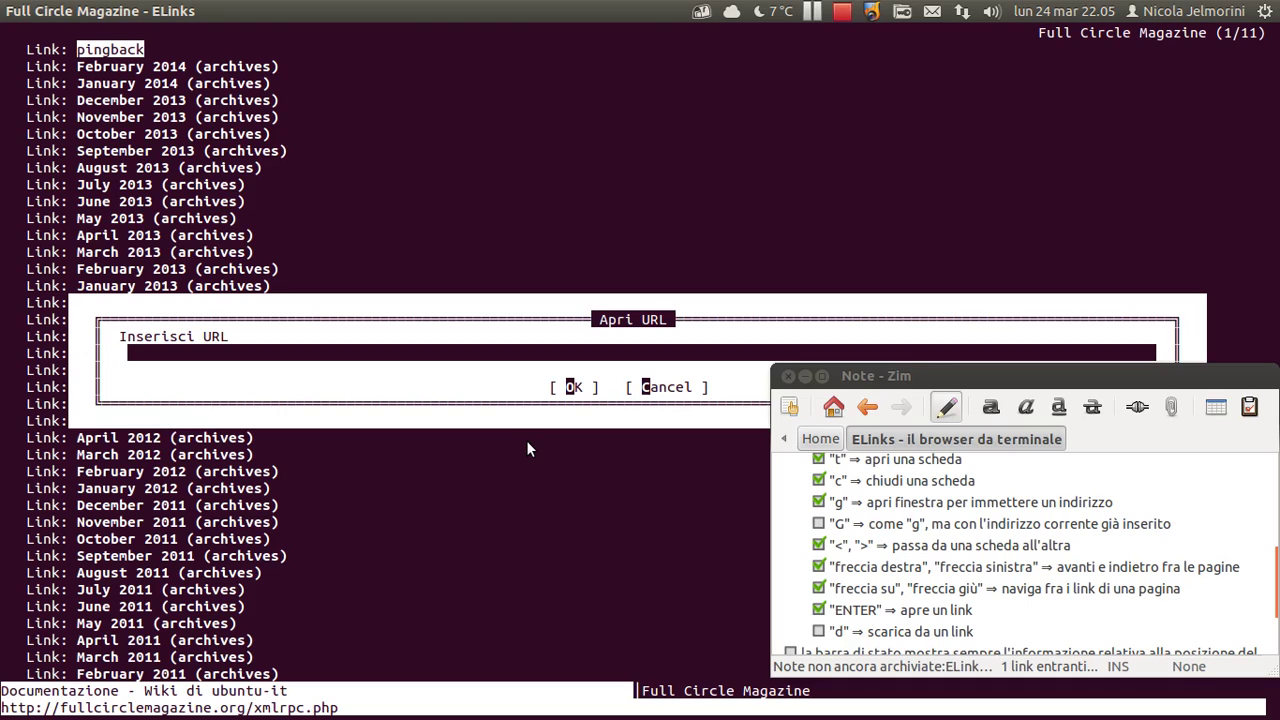
key("Tab")
key("Tab")
key("Return")
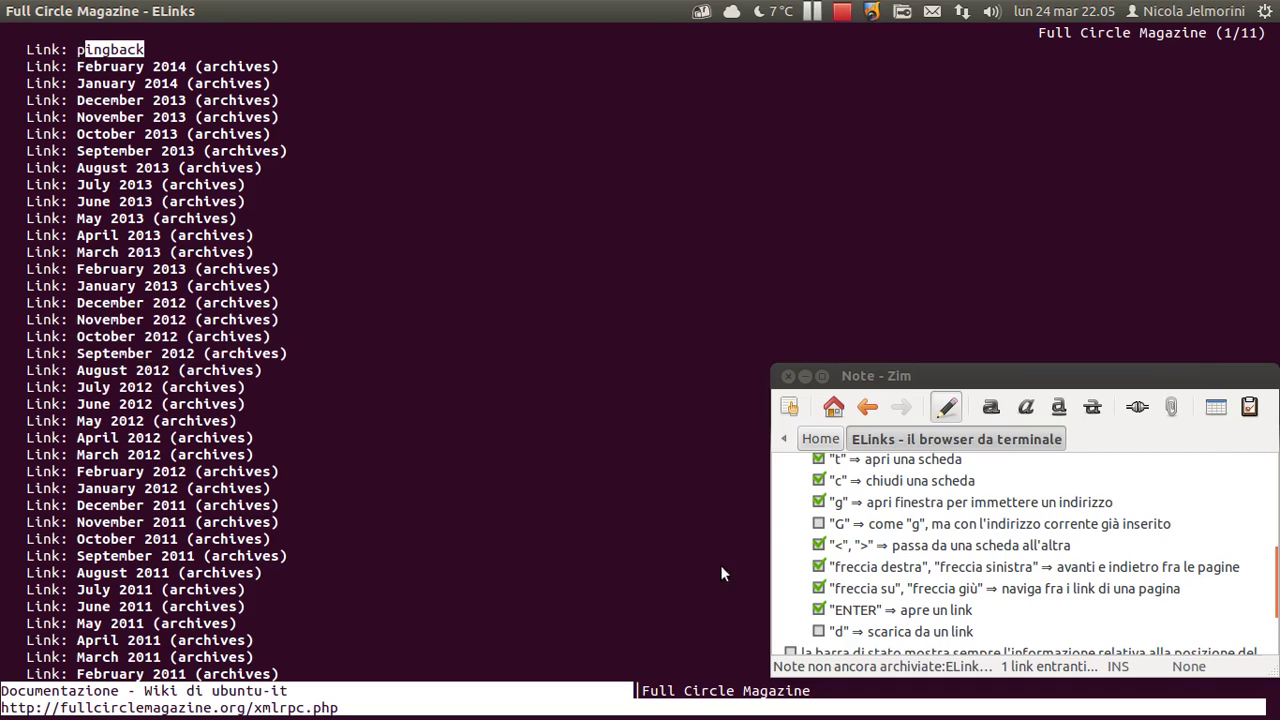
Tick the "G" shortcut in the checklist, then press Shift+G in ELinks for a prefilled address prompt.
left_click(818, 523)
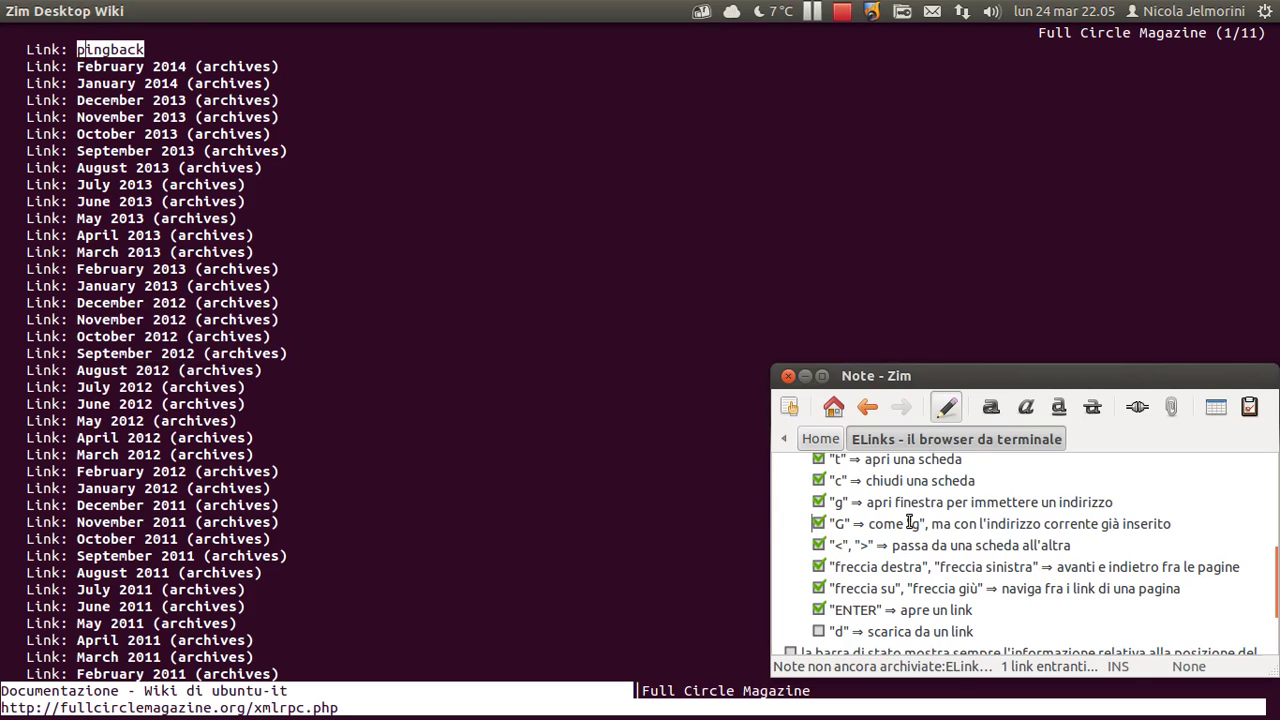
type("G")
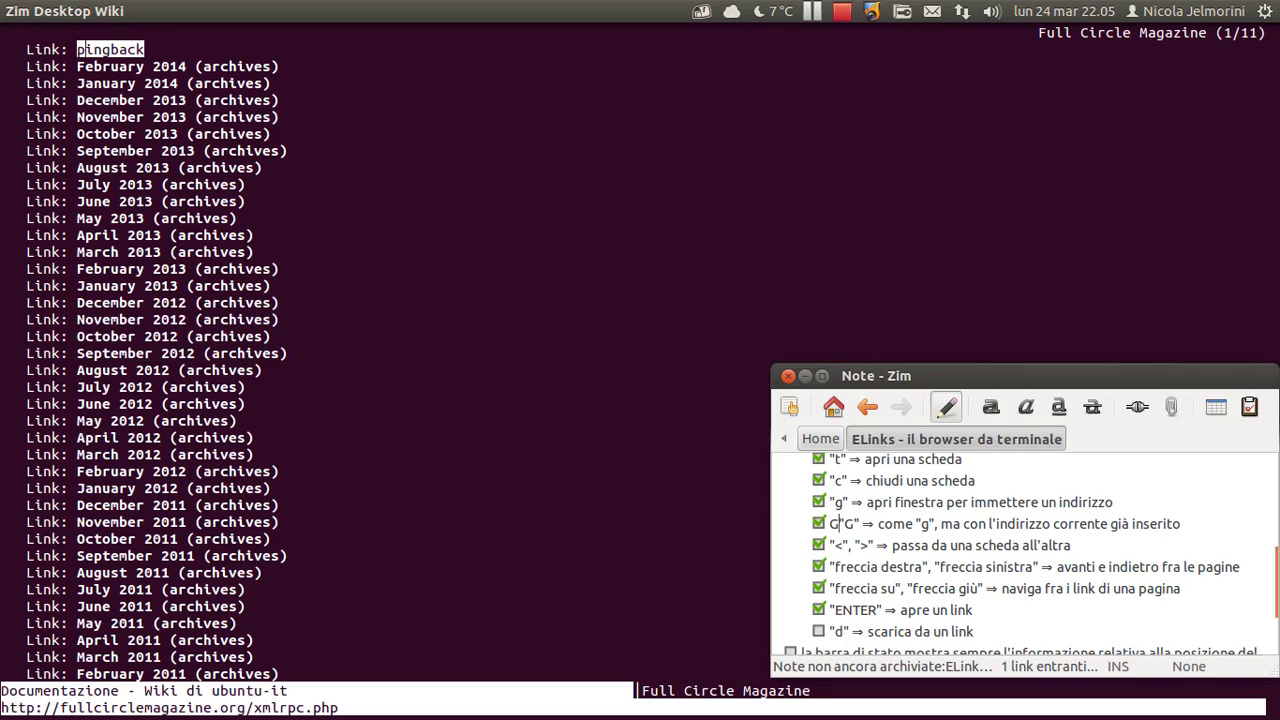
key("BackSpace")
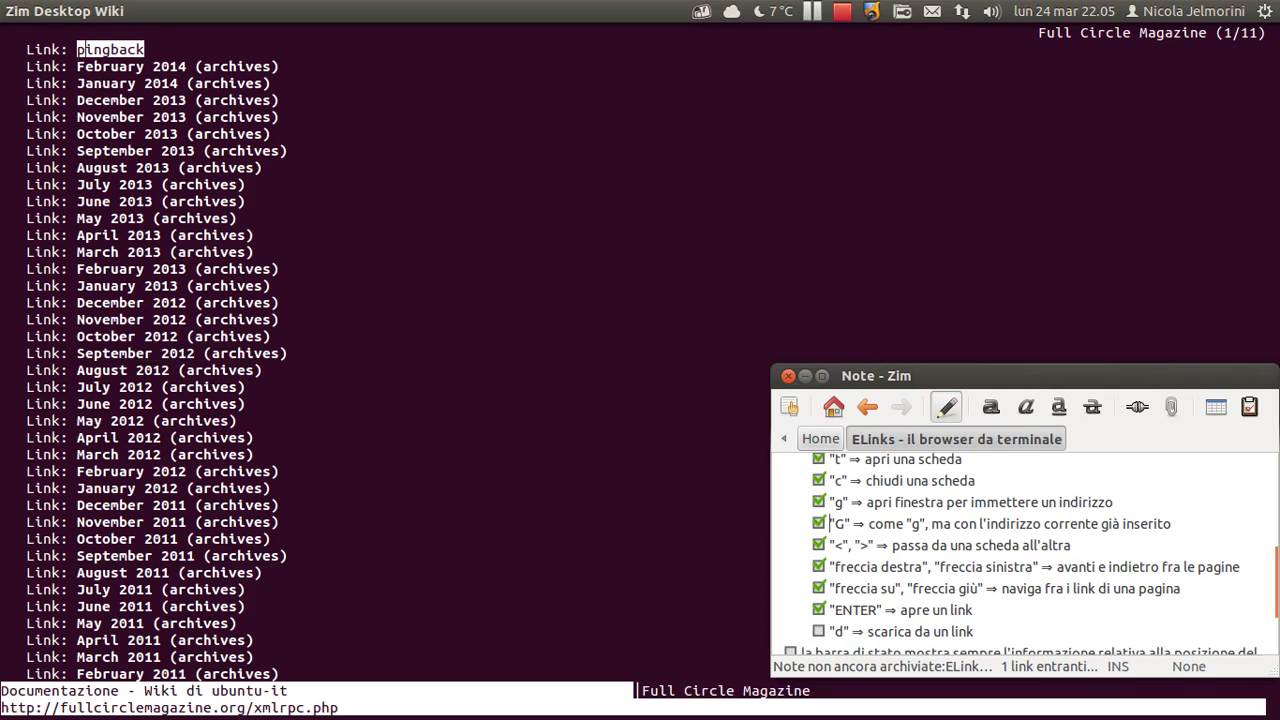
left_click(600, 289)
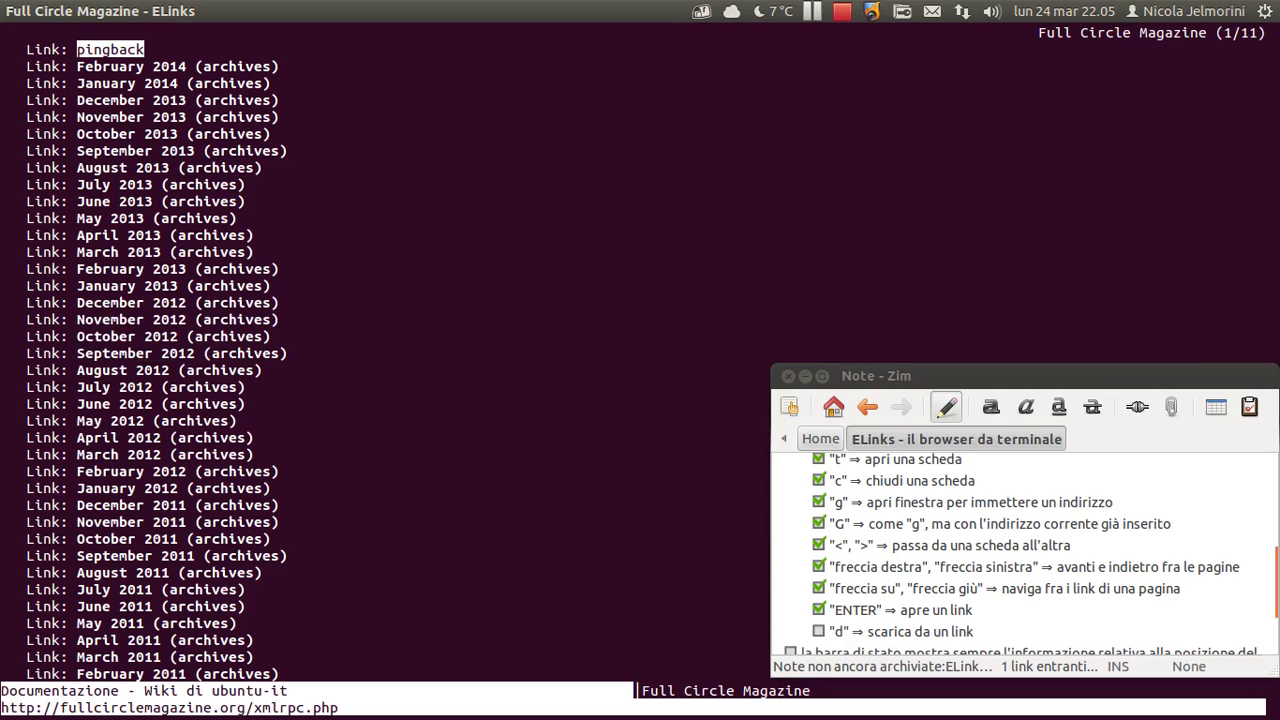
key("shift+g")
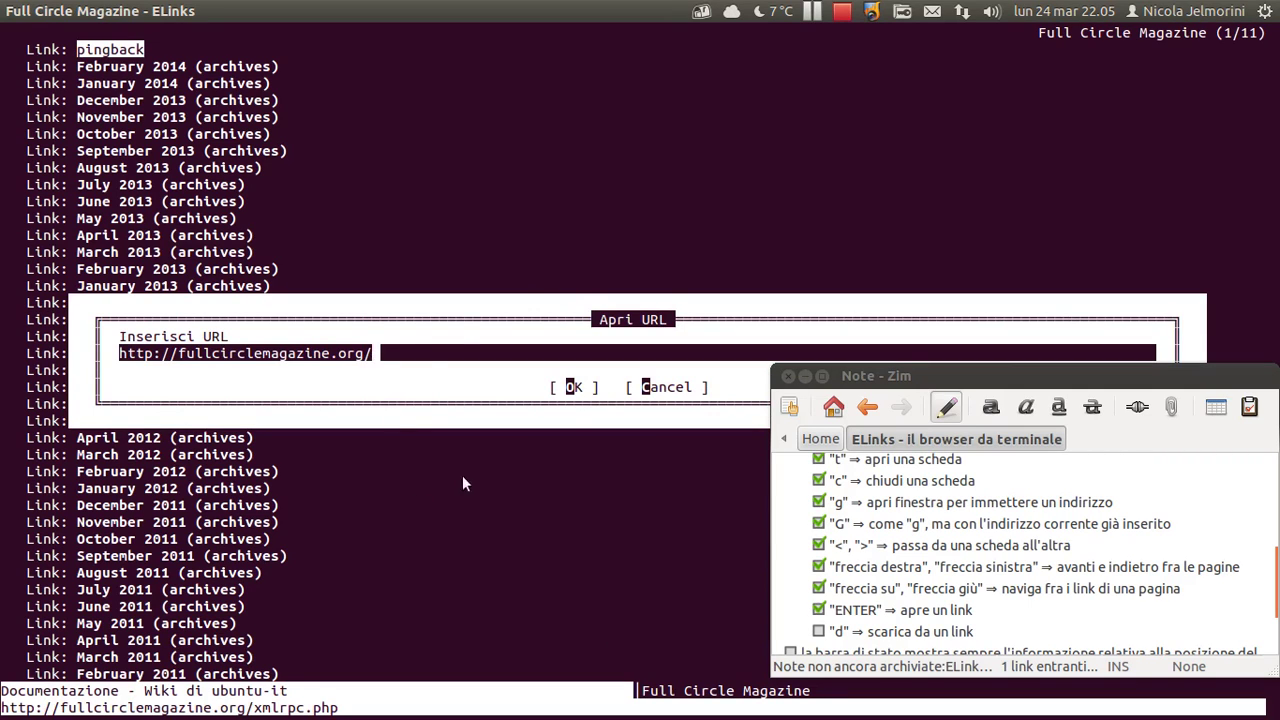
key("BackSpace")
key("Tab")
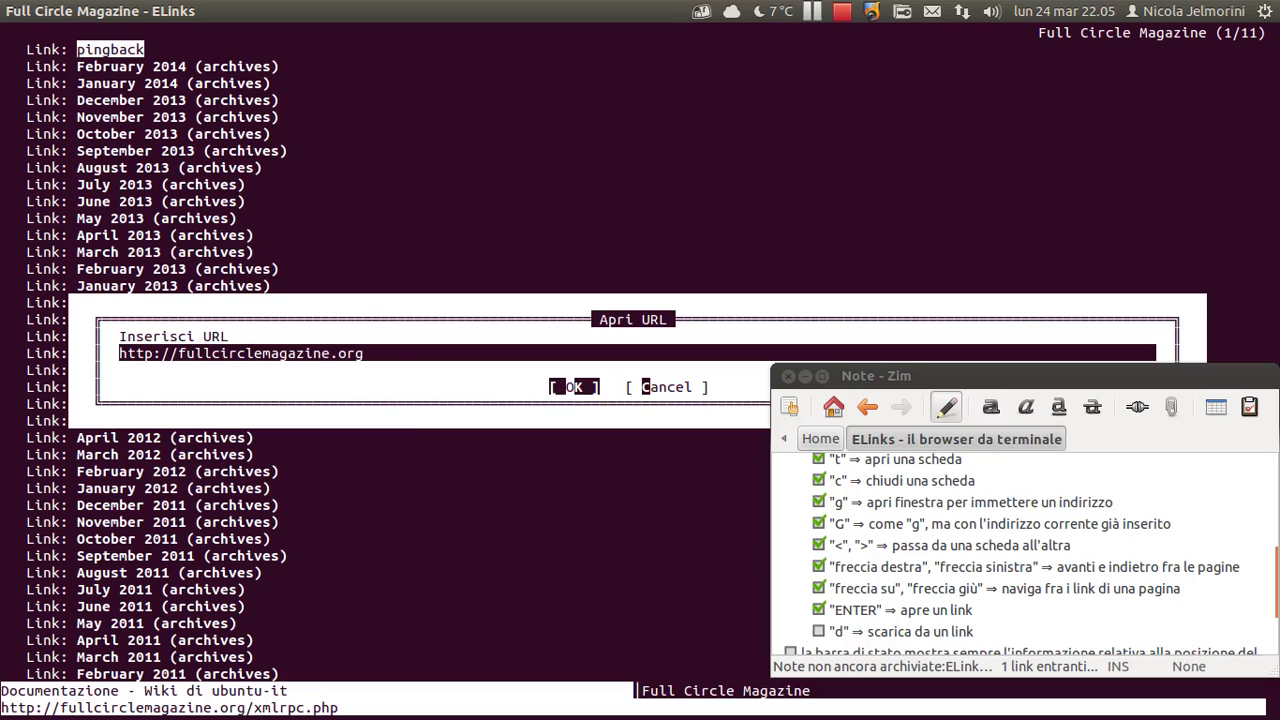
key("Tab")
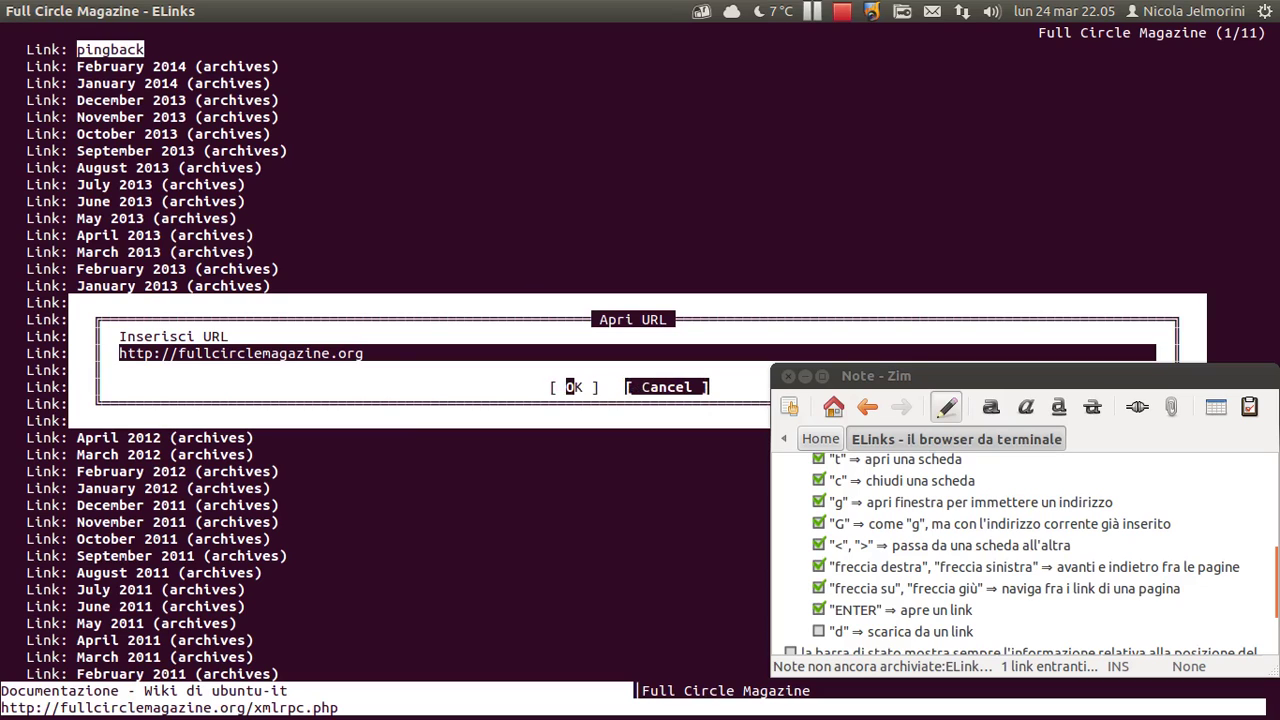
key("Return")
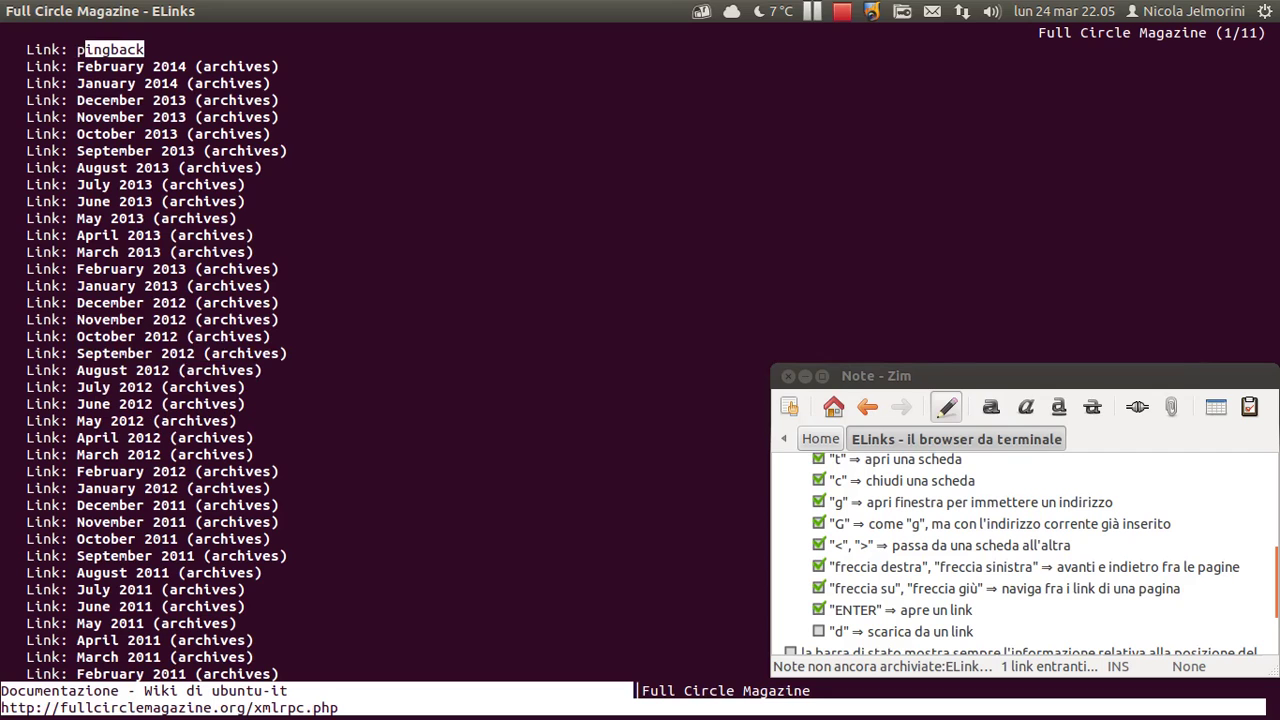
Scroll through the Zim note and highlight part of the "ma perché" explanation.
scroll(914, 548, "down", 2)
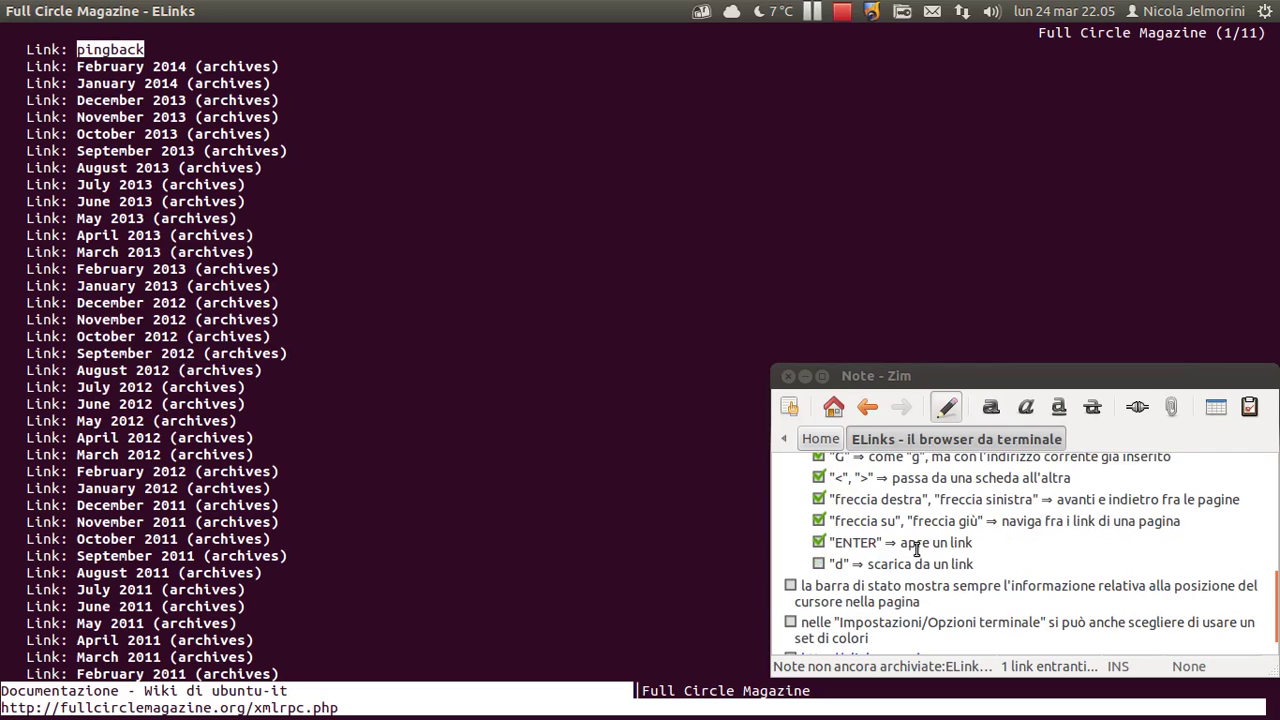
scroll(893, 575, "up", 4)
scroll(893, 575, "up", 3)
scroll(893, 575, "down", 4)
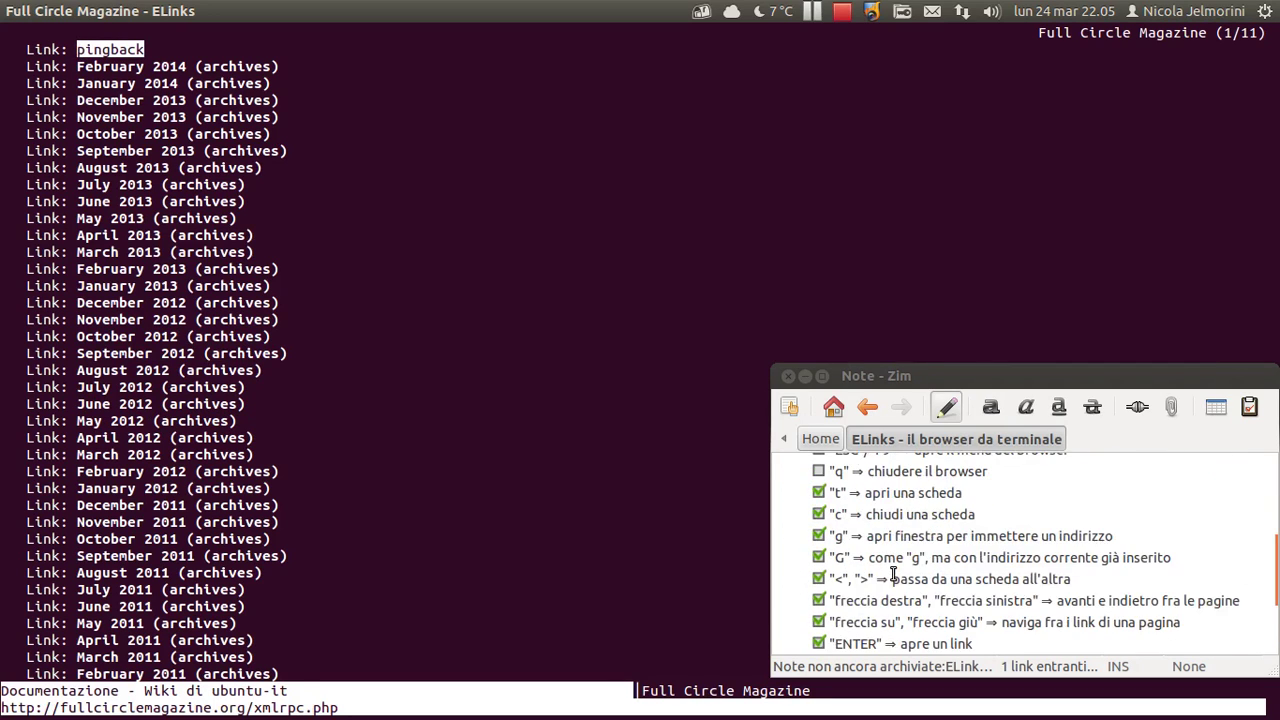
scroll(893, 575, "down", 2)
scroll(893, 575, "down", 1)
scroll(893, 575, "up", 1)
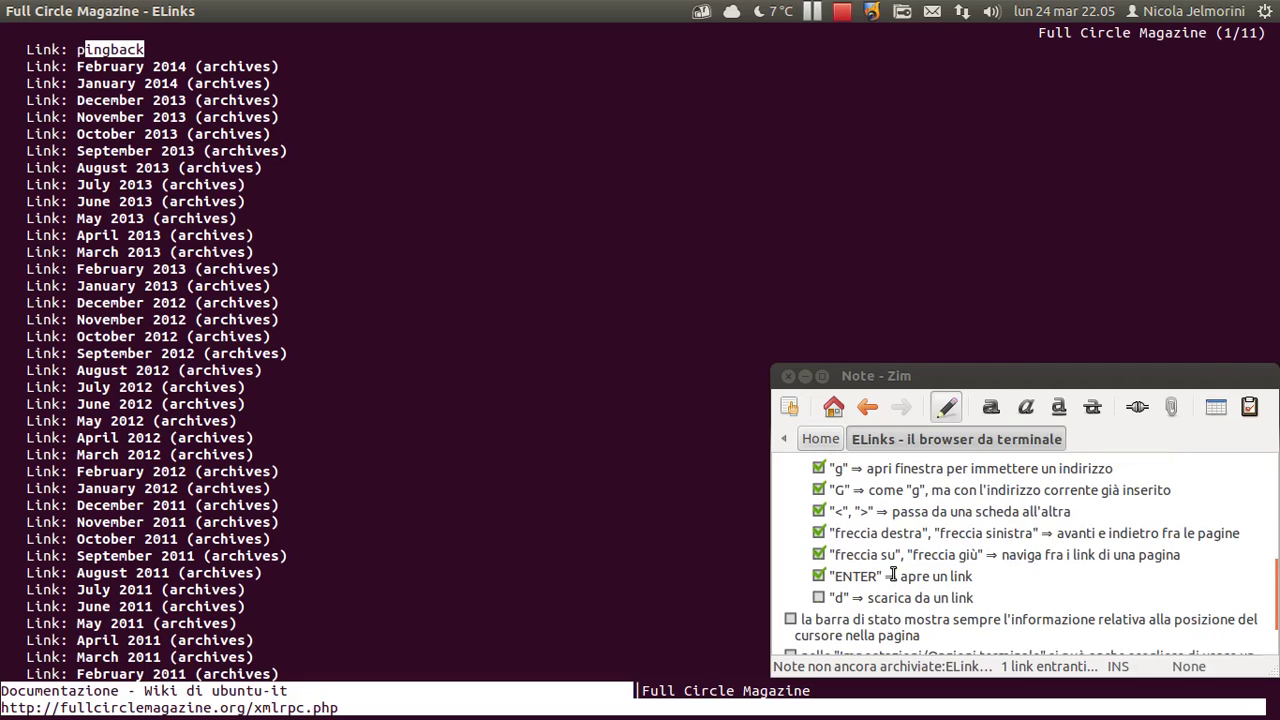
scroll(893, 575, "down", 2)
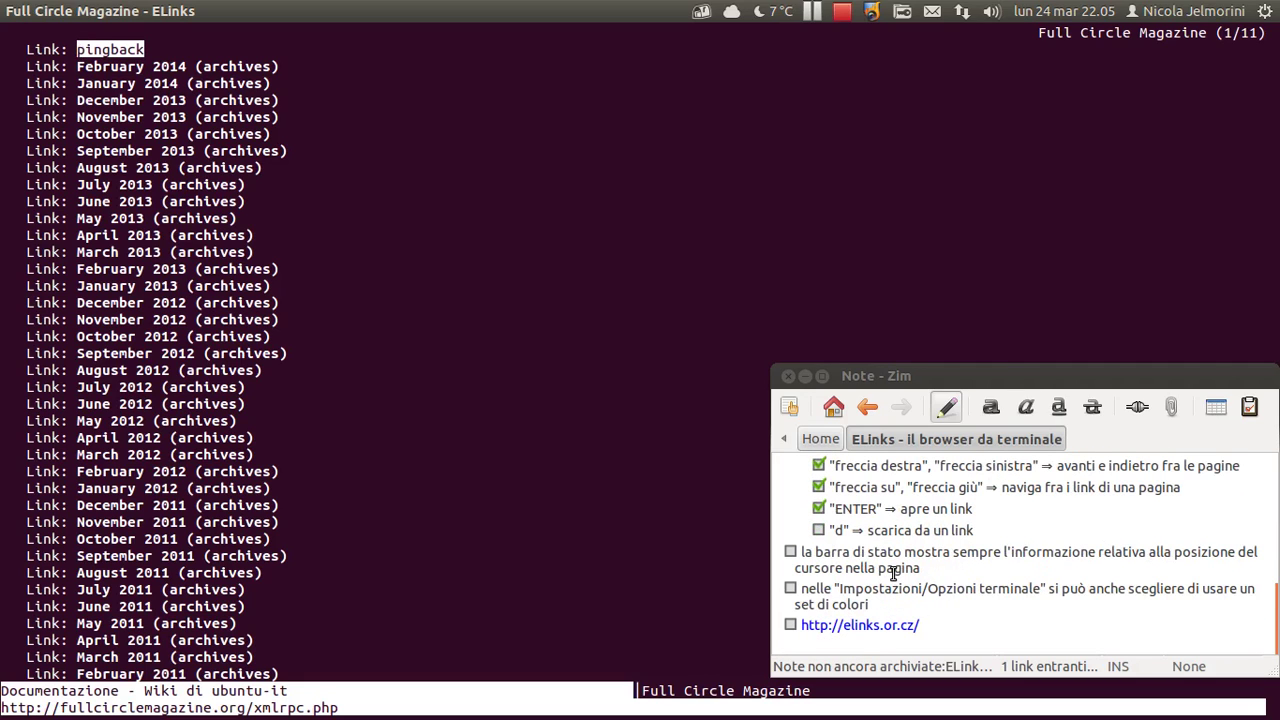
scroll(893, 575, "up", 1)
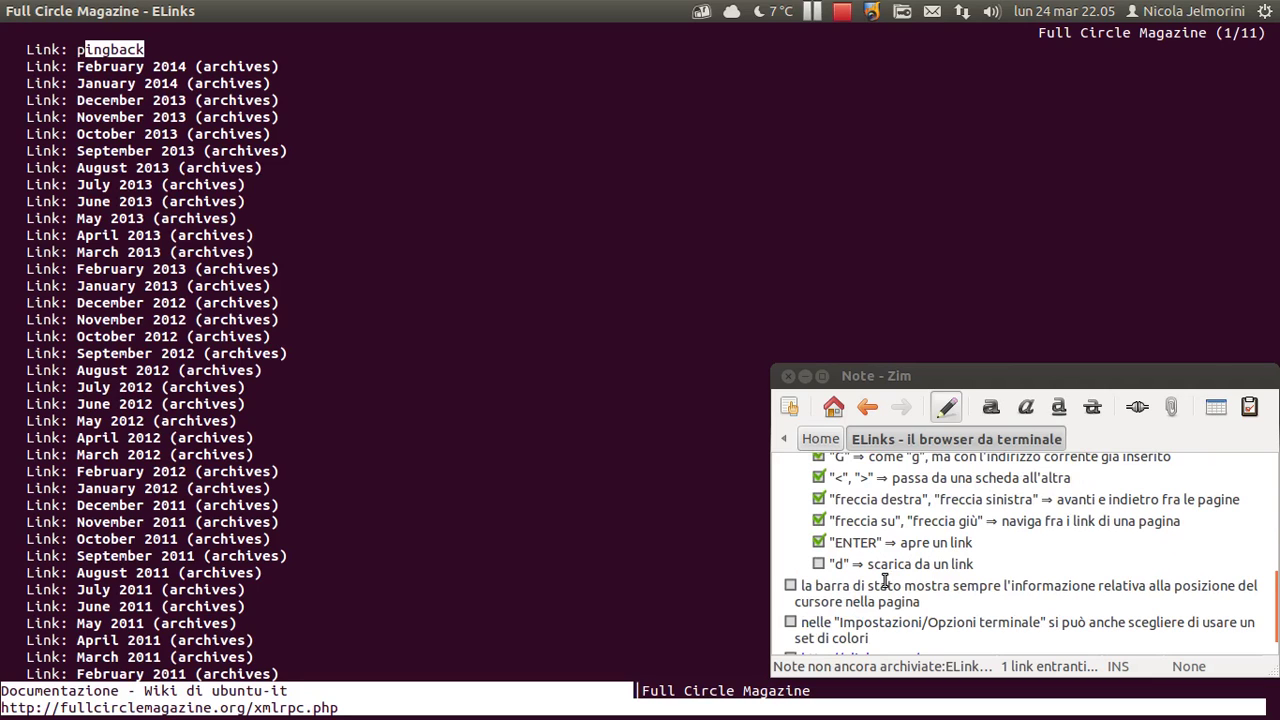
scroll(885, 580, "up", 3)
scroll(885, 580, "up", 3)
scroll(885, 580, "down", 2)
scroll(885, 578, "up", 4)
scroll(885, 578, "up", 4)
scroll(888, 579, "down", 3)
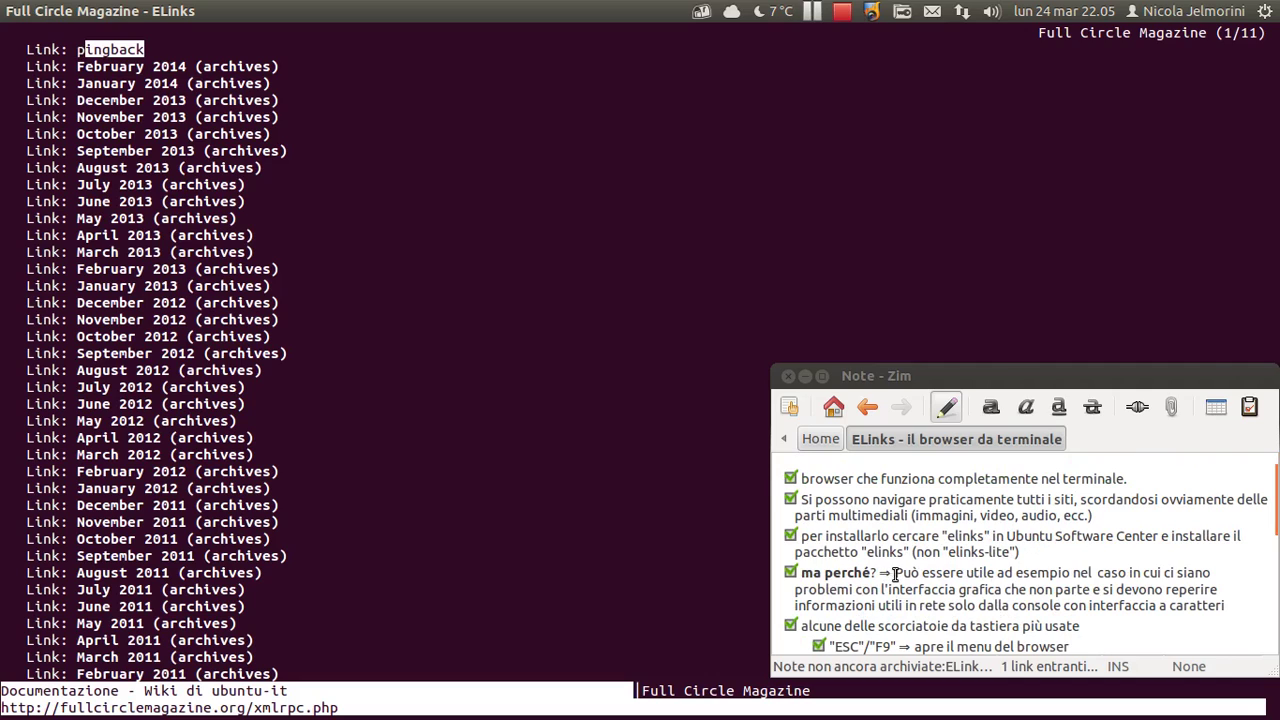
left_click_drag(895, 575, 1030, 590)
left_click(1030, 589)
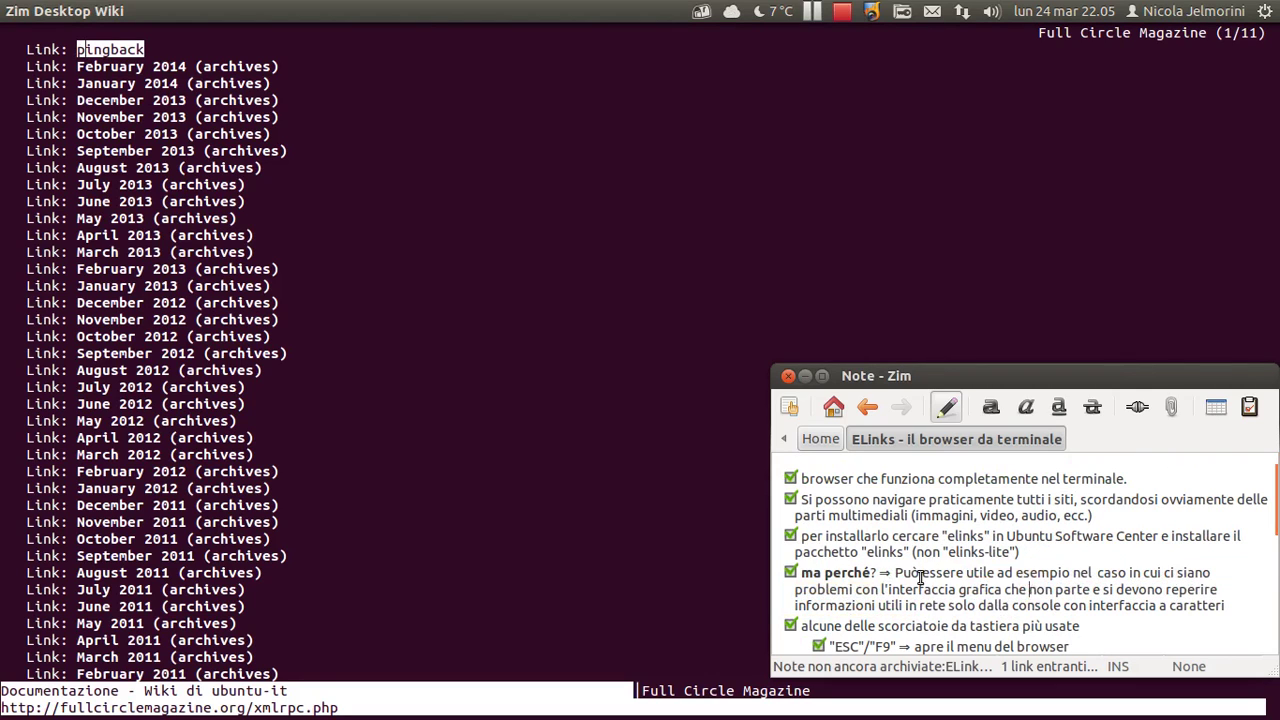
Tick the "d" ⇒ scarica da un link checkbox, then return to ELinks.
scroll(920, 578, "down", 2)
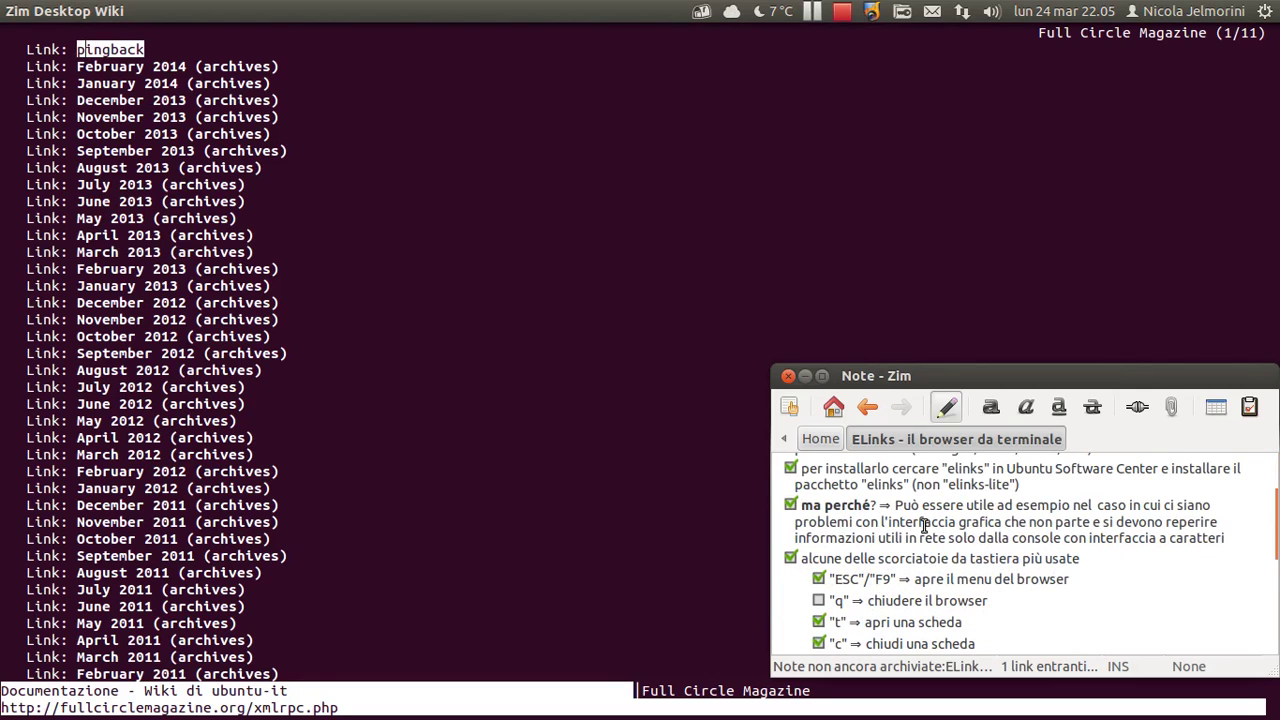
scroll(925, 525, "down", 2)
scroll(900, 550, "down", 2)
scroll(870, 570, "down", 2)
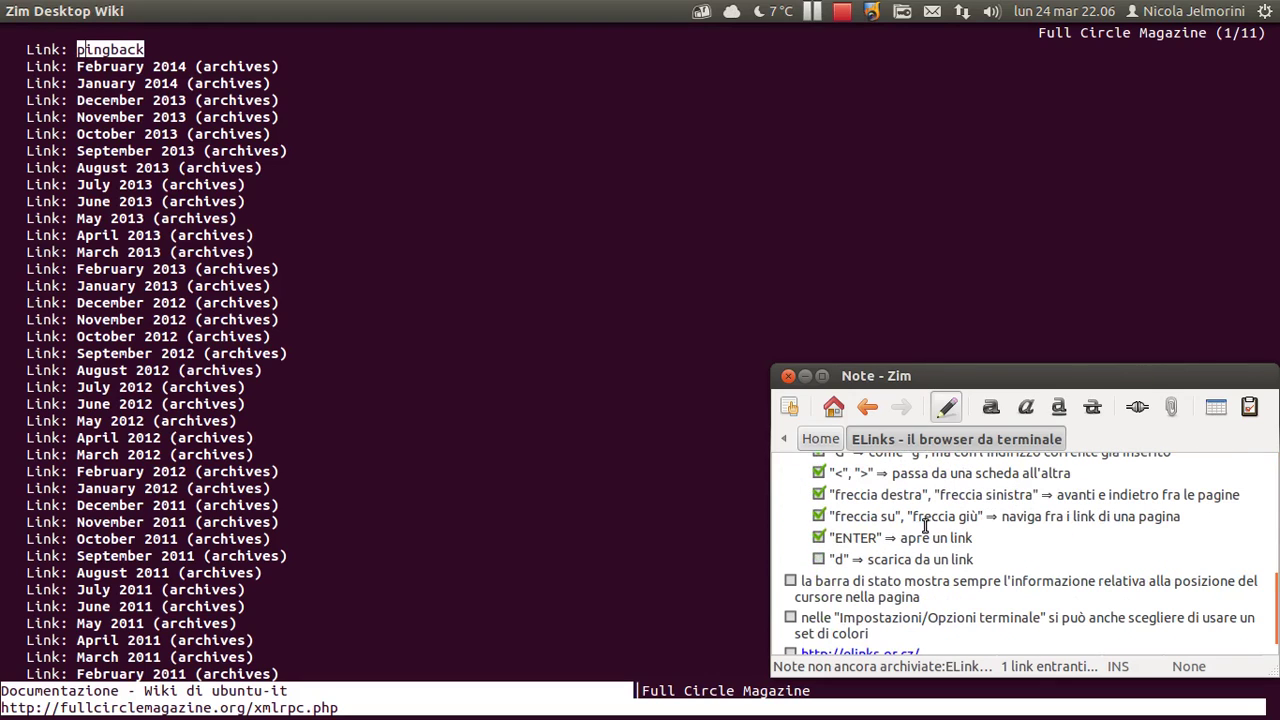
left_click(818, 559)
left_click_drag(975, 559, 866, 560)
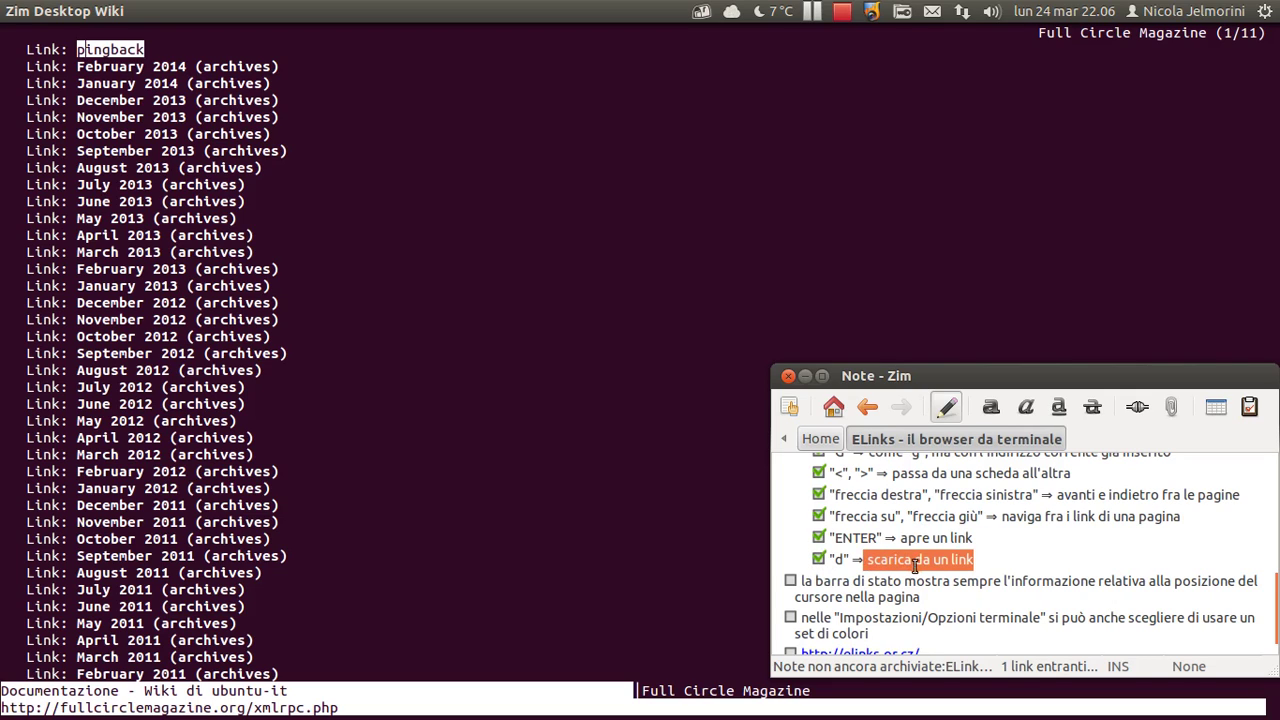
left_click(915, 566)
left_click(349, 176)
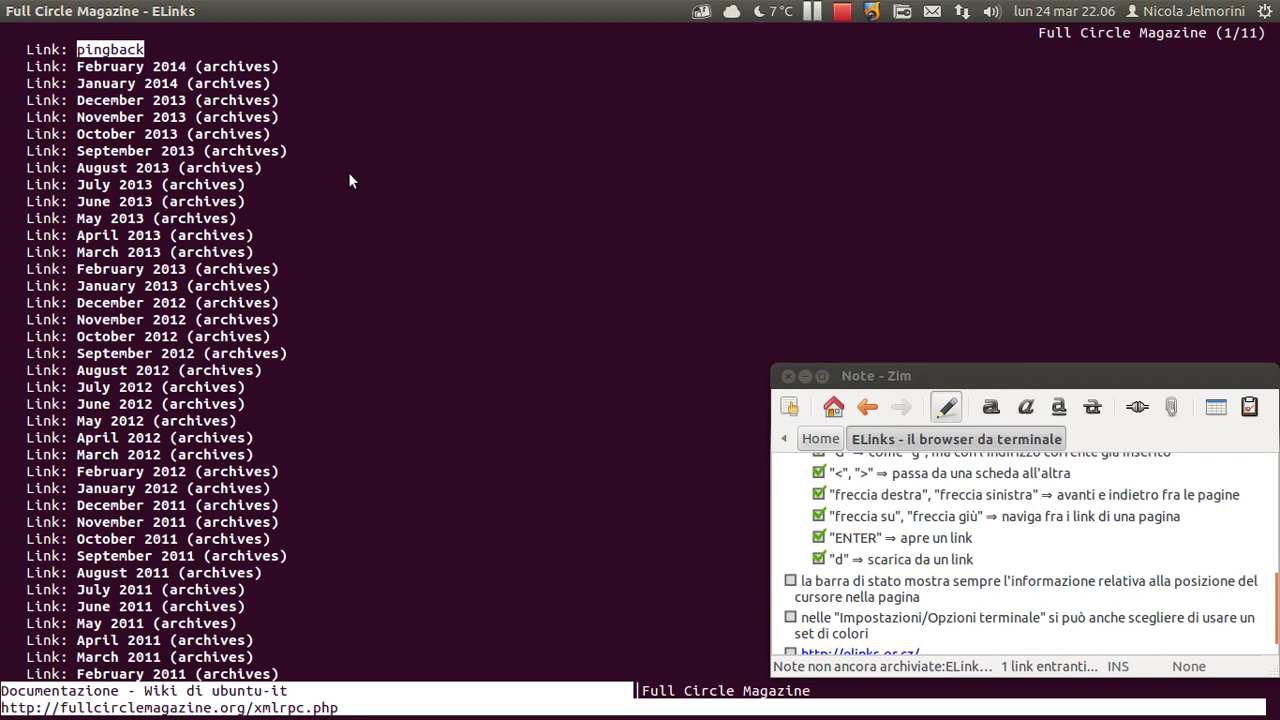
Step down from the September 2013 archive link through August 2013 onto the next page.
key("Down")
key("Down")
key("Down")
key("Down")
key("Down")
key("Down")
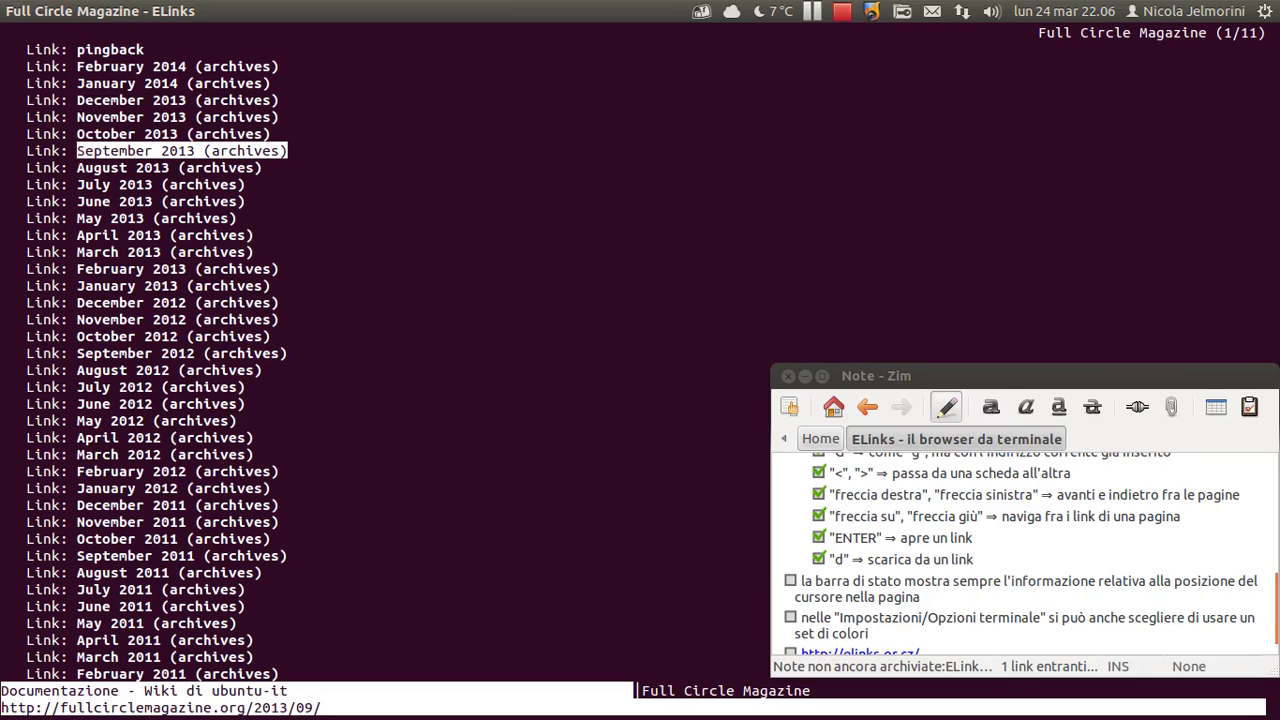
key("Down")
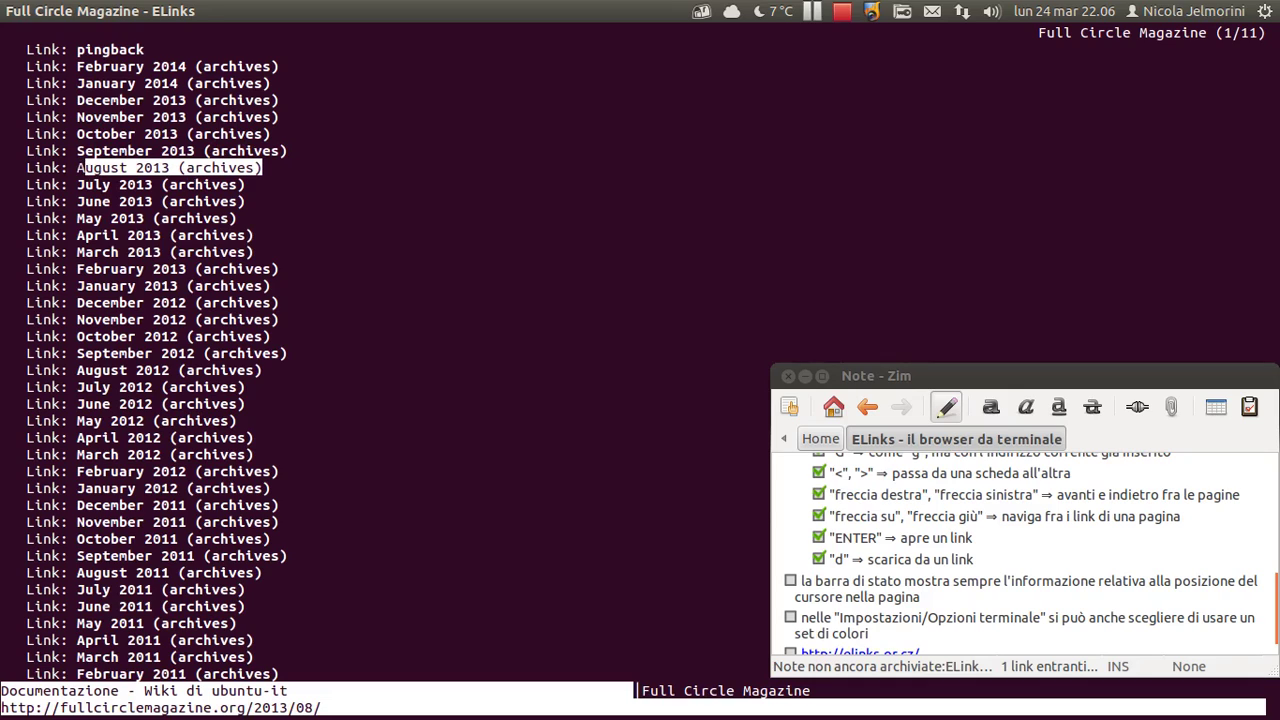
key("Down")
key("Down")
key("Down")
key("Down")
key("Down")
key("Down")
key("Down")
key("Down")
key("Down")
key("Down")
key("Down")
key("Down")
key("Down")
key("Down")
key("Down")
key("Down")
key("Down")
key("Down")
key("Down")
key("Down")
key("Down")
key("Down")
key("Down")
key("Down")
key("Down")
key("Down")
key("Down")
key("Down")
key("Down")
key("Down")
key("Down")
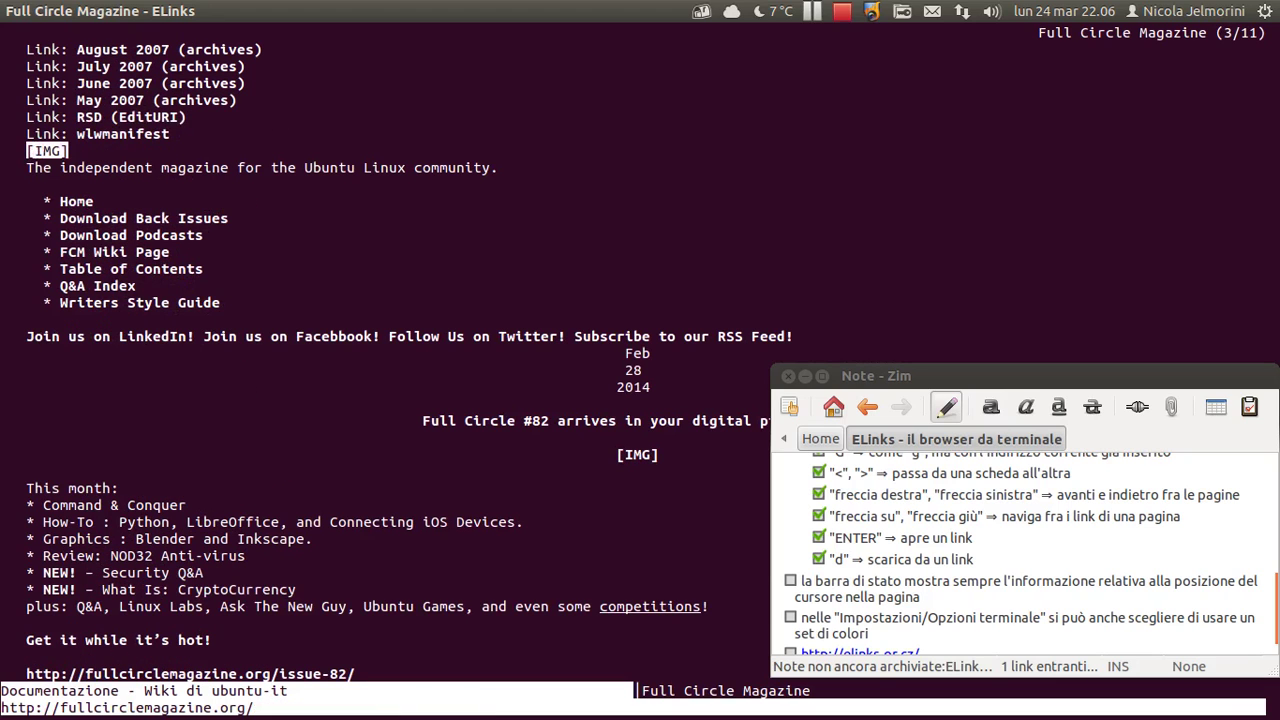
key("Down")
key("Down")
key("Down")
Bring Chromium forward and scroll fullcirclemagazine.org to show the Full Circle #82 post.
key("alt+Tab")
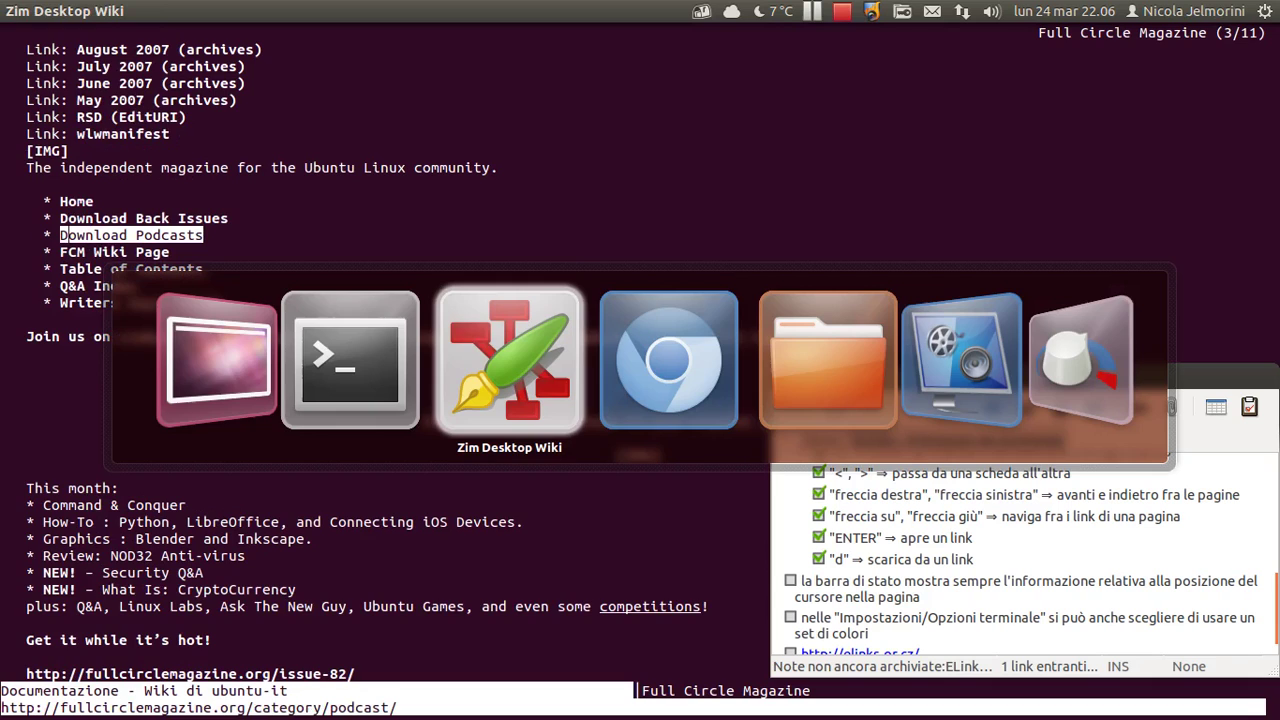
key("alt+Tab")
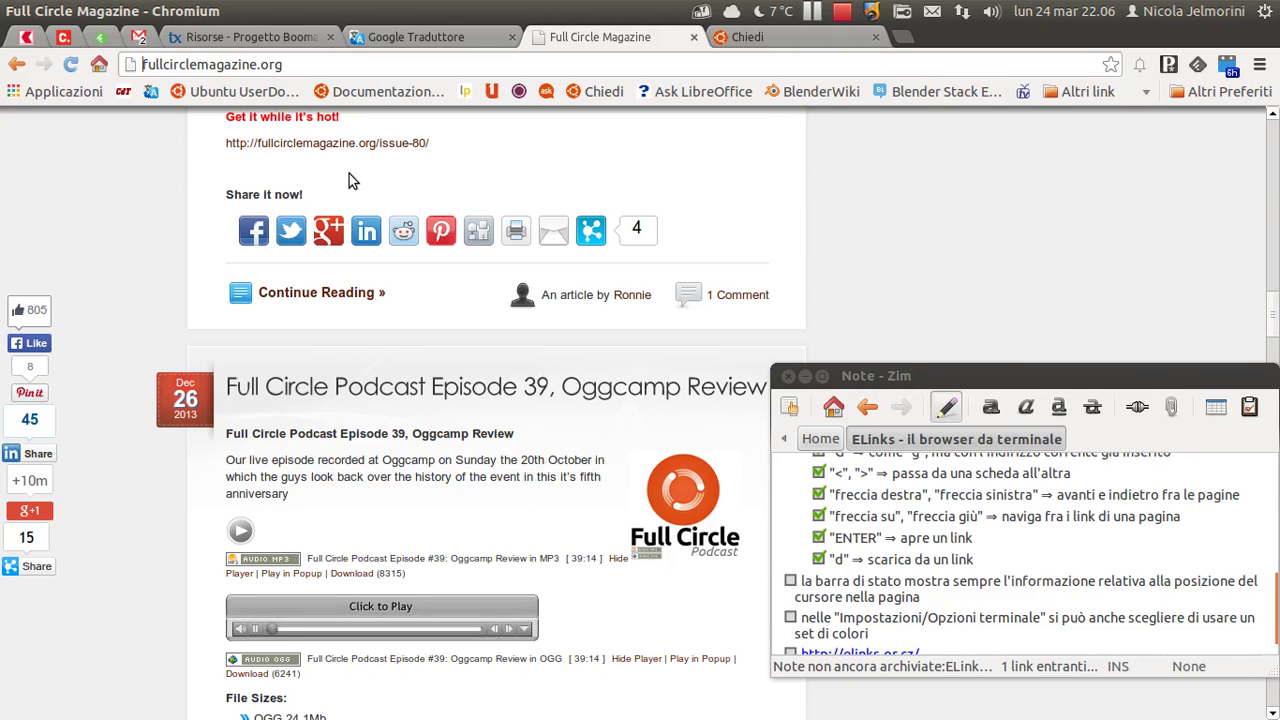
left_click_drag(1273, 148, 1273, 125)
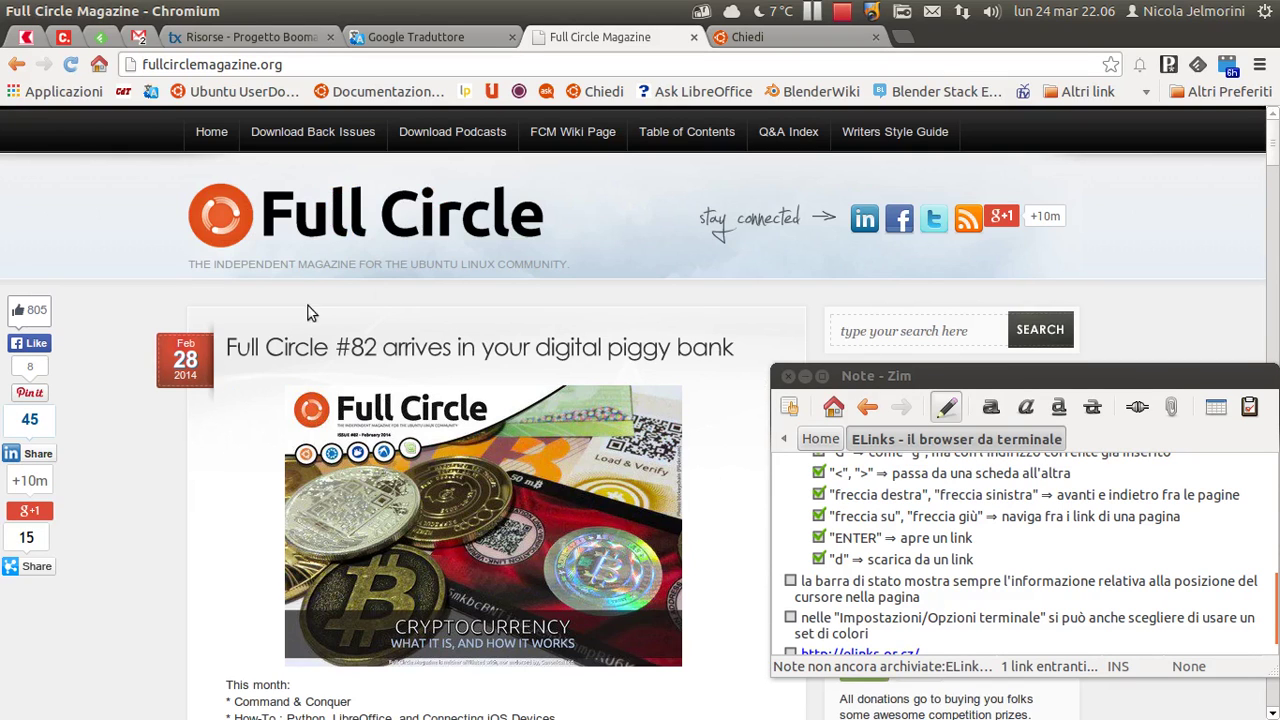
scroll(240, 337, "down", 3)
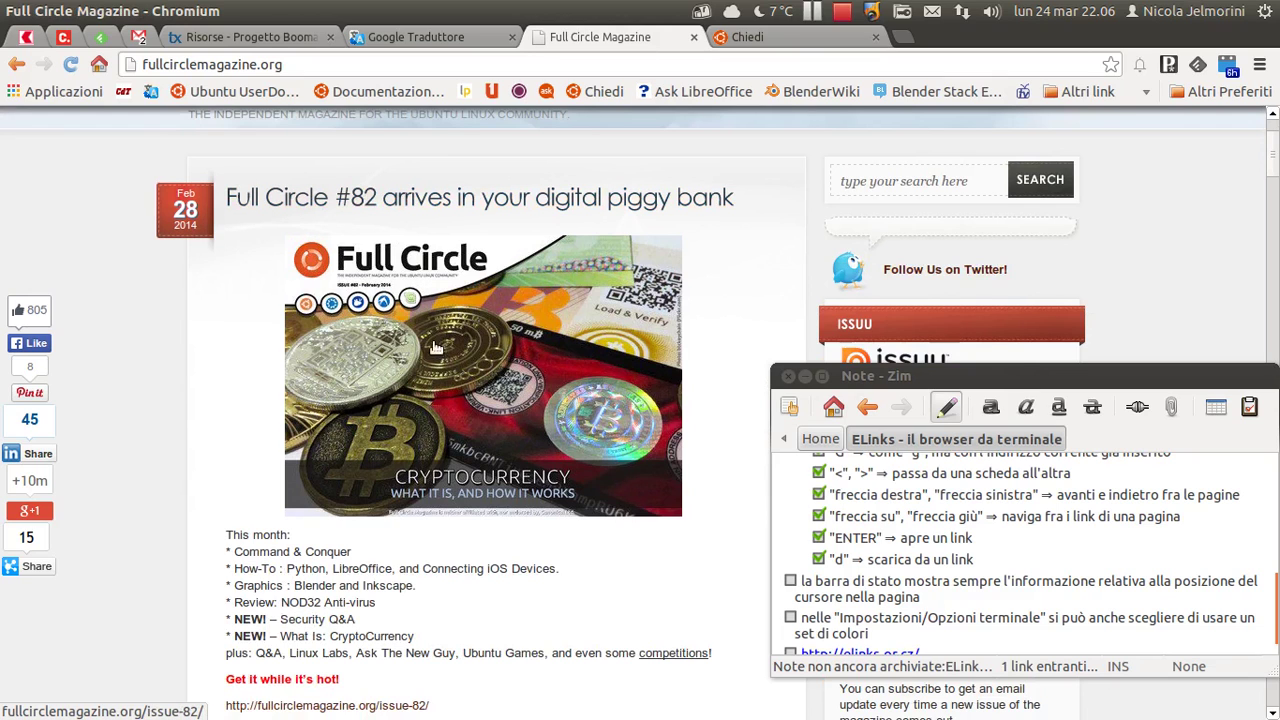
scroll(391, 541, "down", 3)
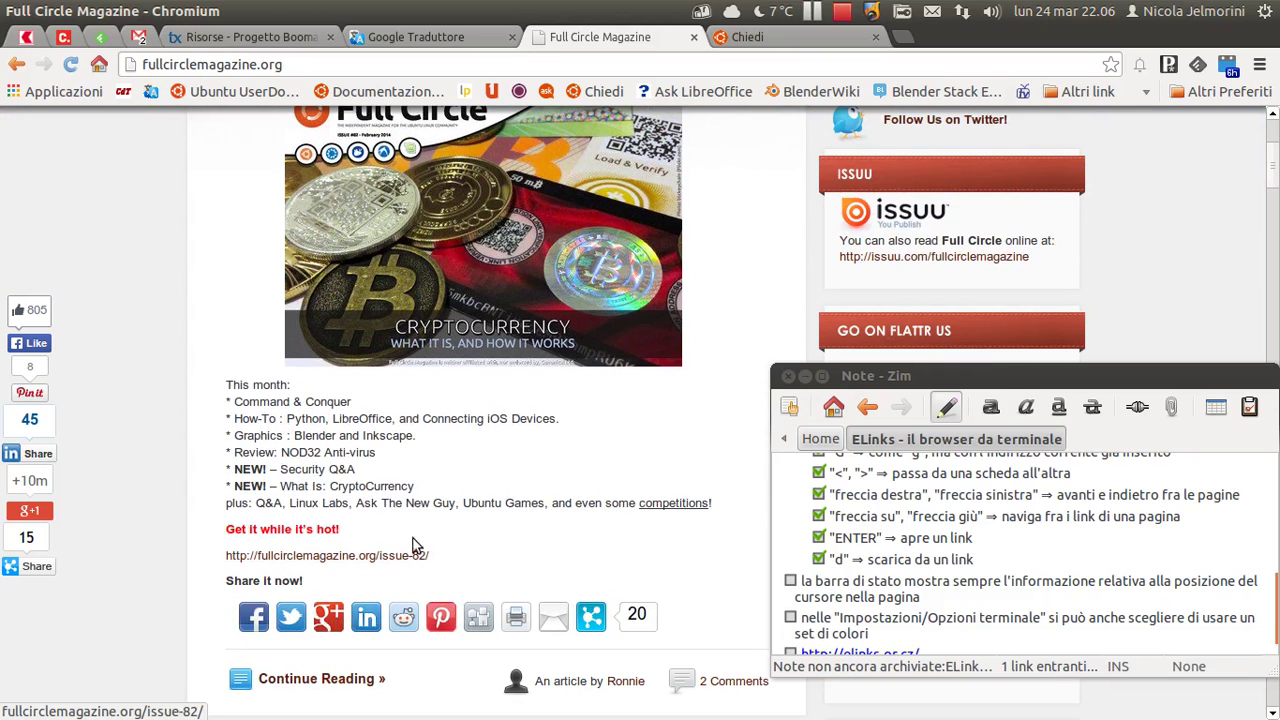
scroll(451, 284, "up", 2)
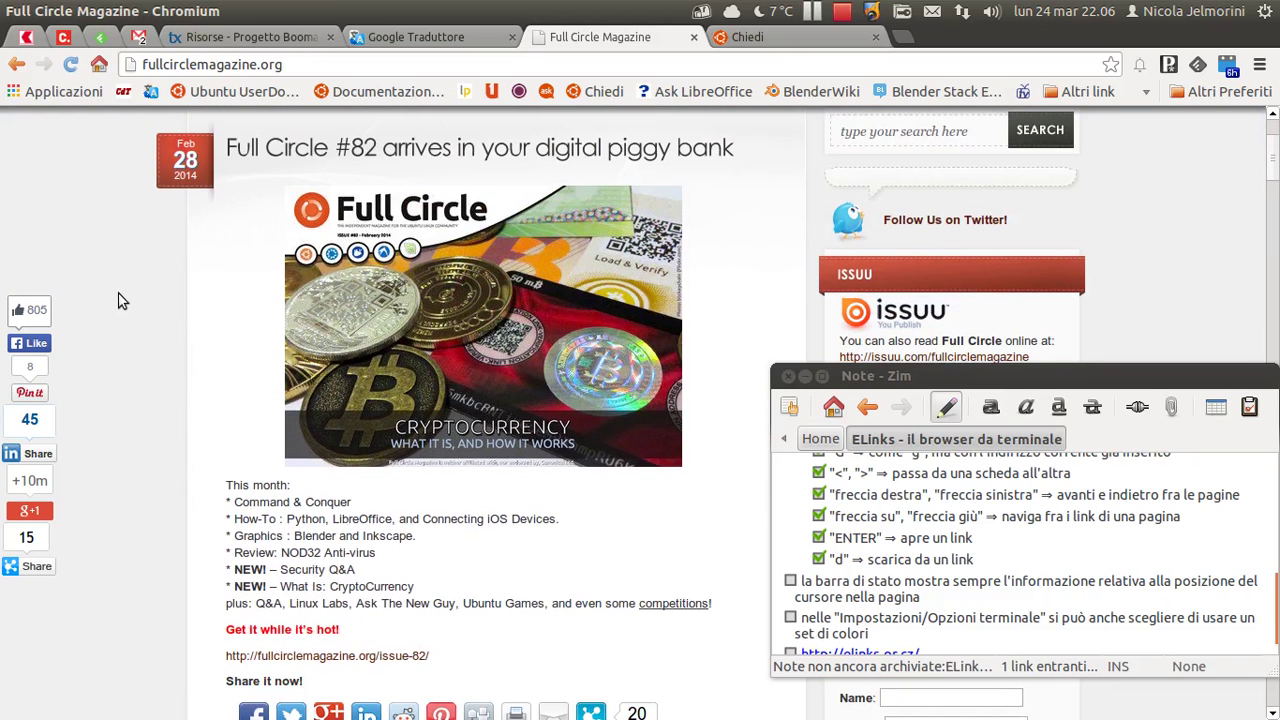
Move ELinks focus past the navigation and social links onto the #82 headline, then shade the Zim note.
key("alt+Tab")
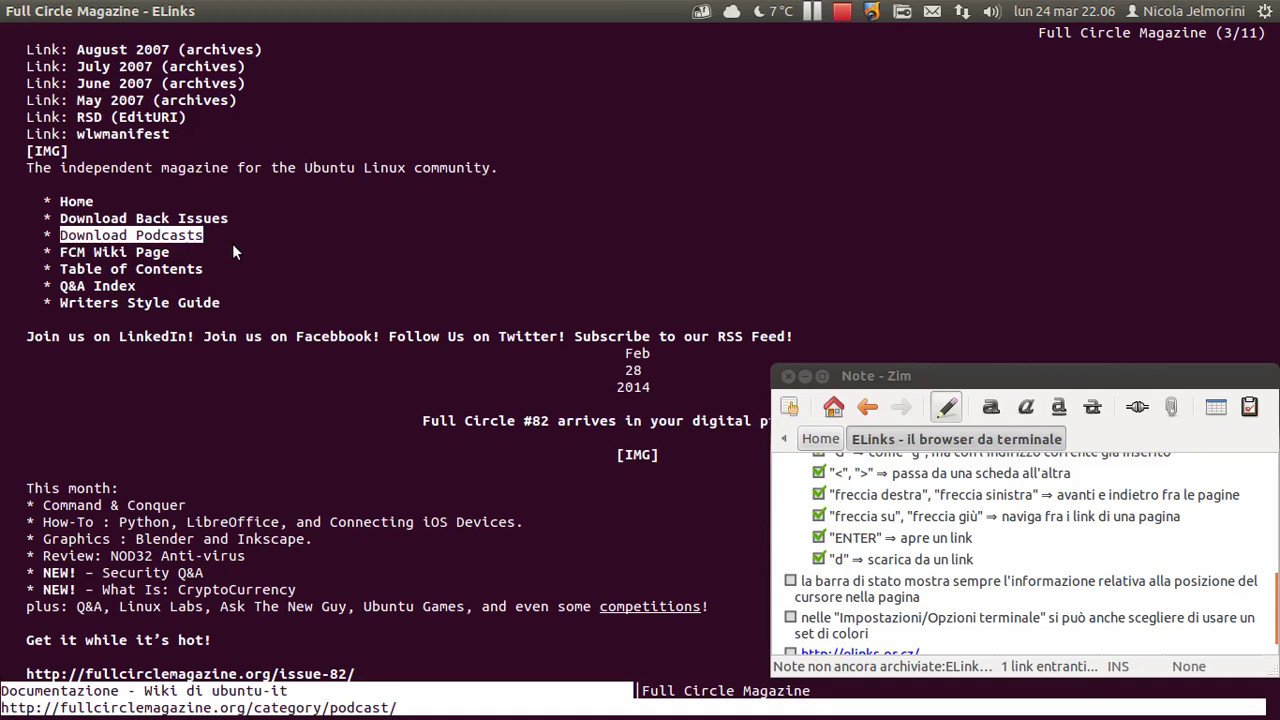
key("Down")
key("Down")
key("Down")
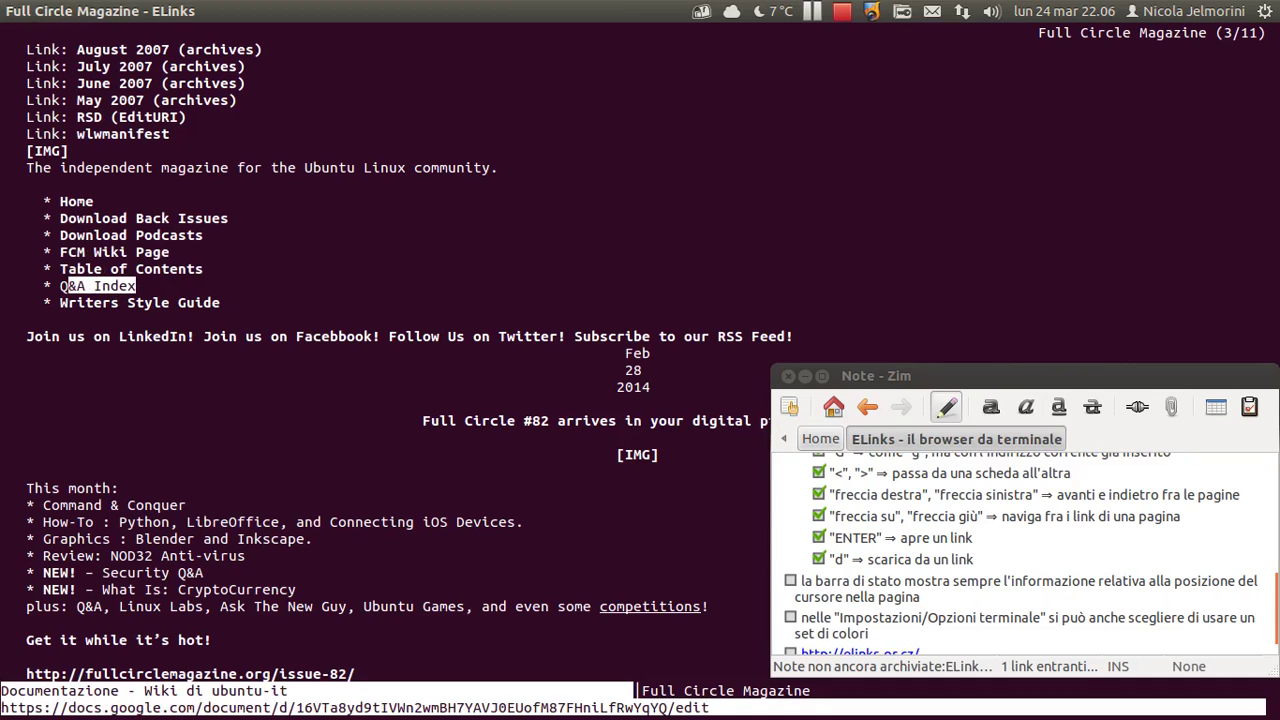
key("Down")
key("Down")
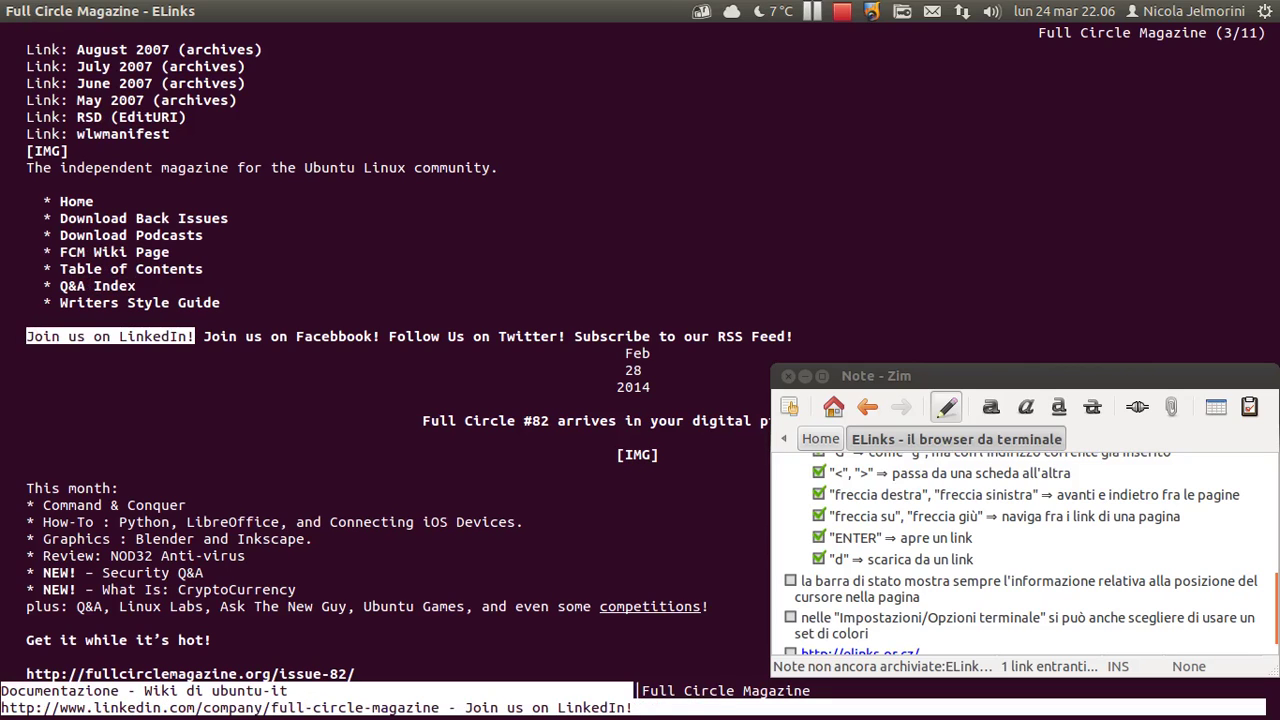
key("Down")
key("Down")
key("Down")
key("Down")
key("Down")
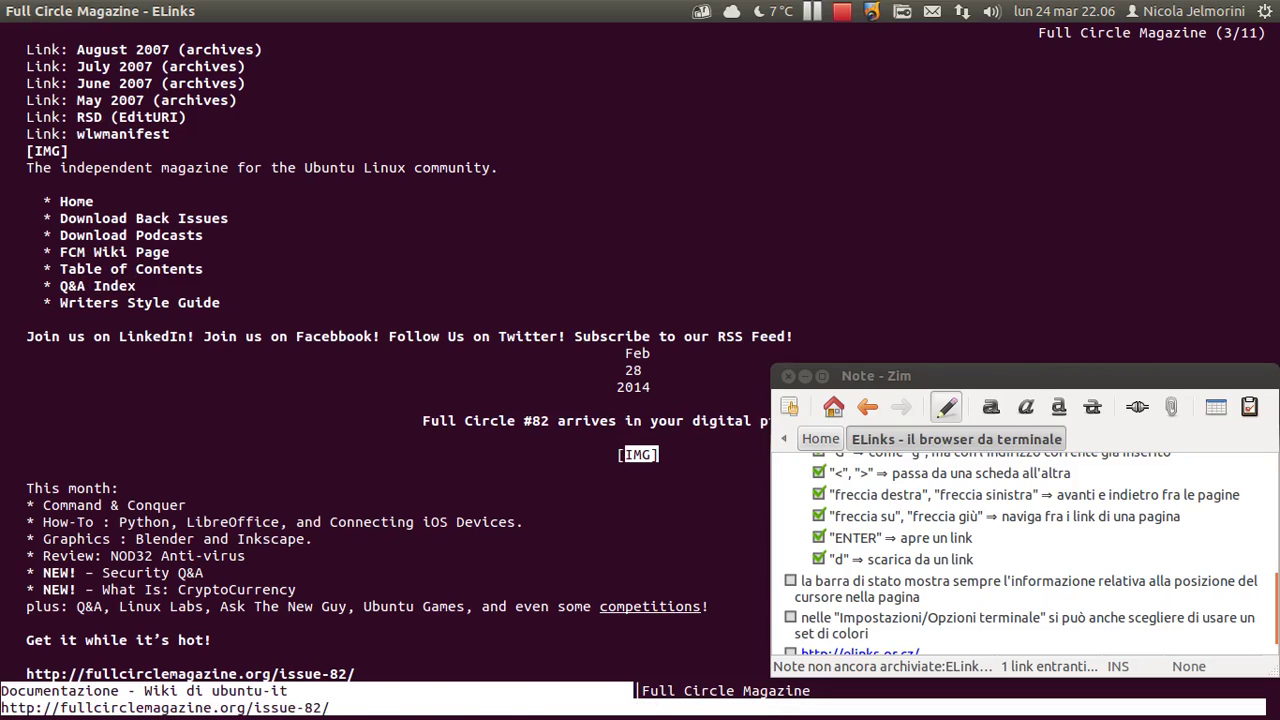
key("Up")
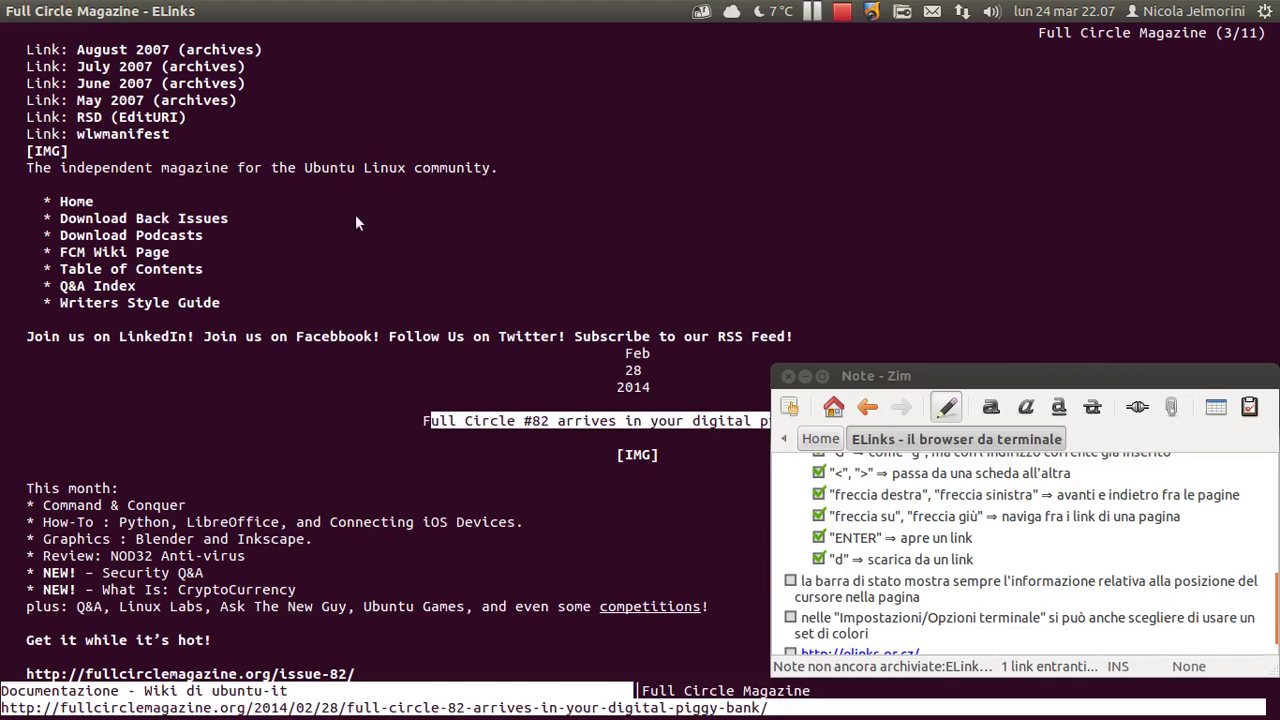
double_click(990, 378)
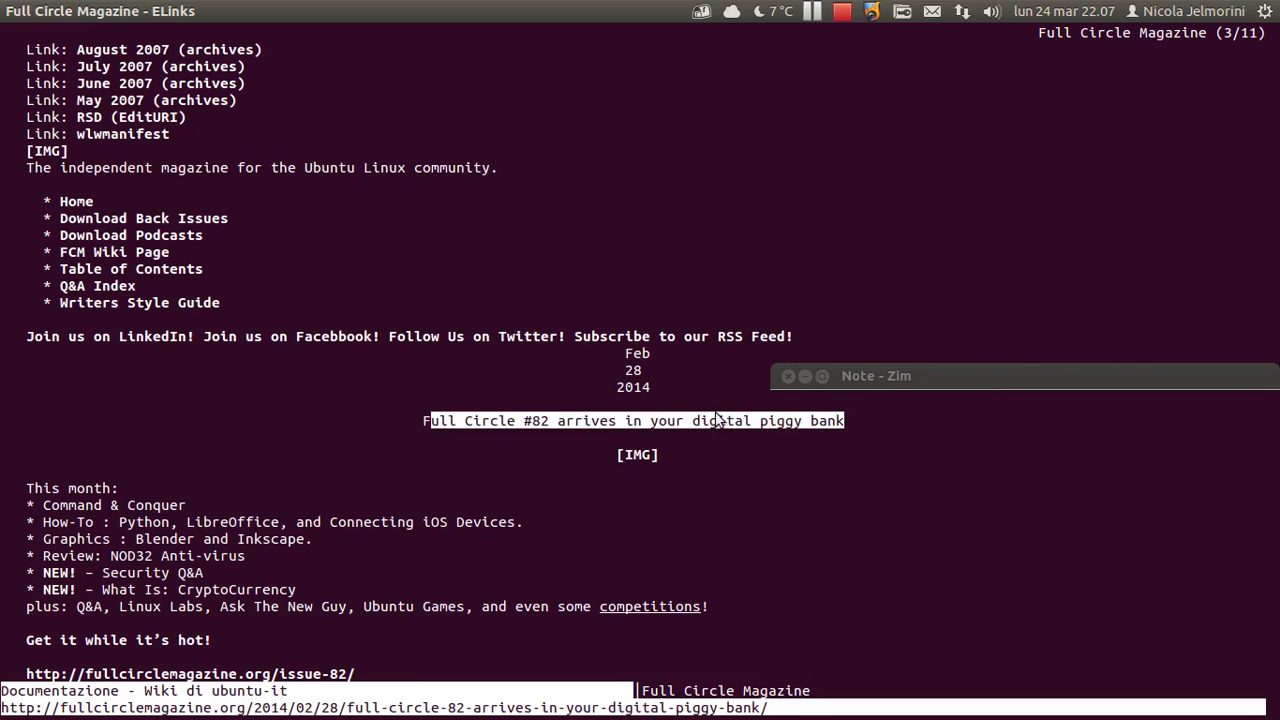
Open the #82 article in Chromium and switch between it and ELinks to compare.
left_click(741, 420)
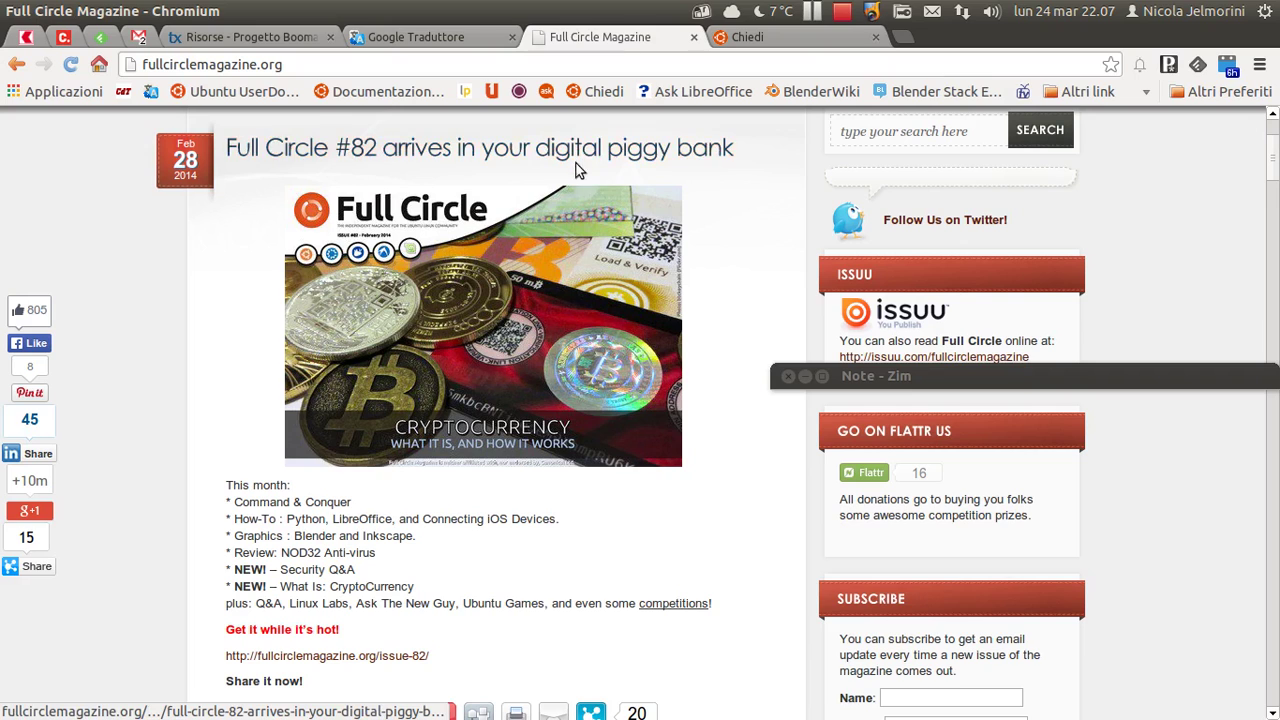
key("alt+Tab")
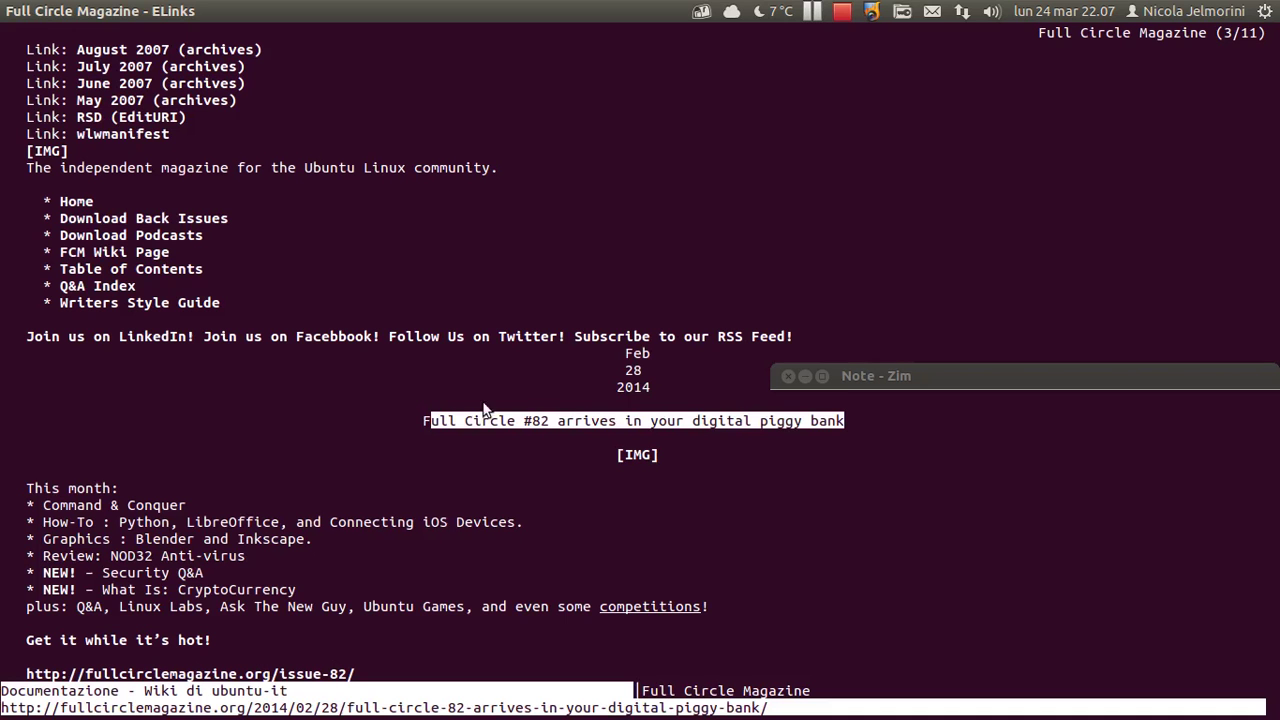
scroll(628, 425, "down", 3)
scroll(545, 376, "down", 1)
key("alt+Tab")
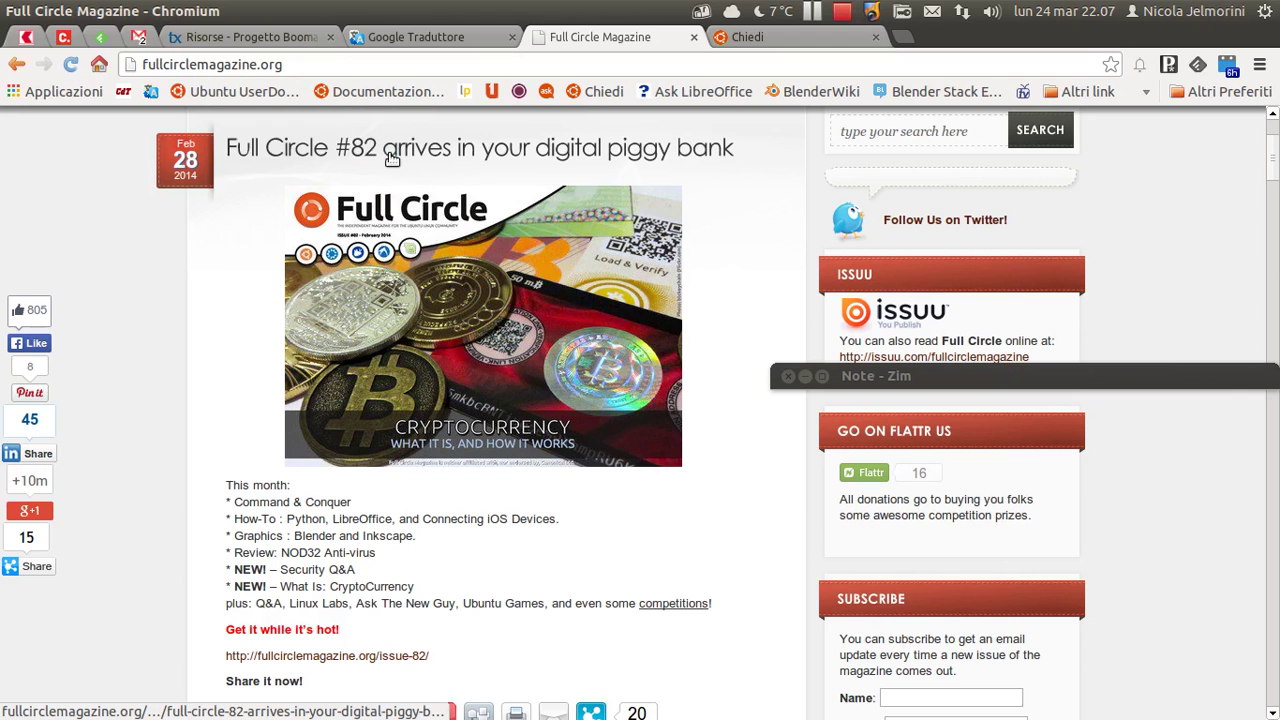
key("alt+Tab")
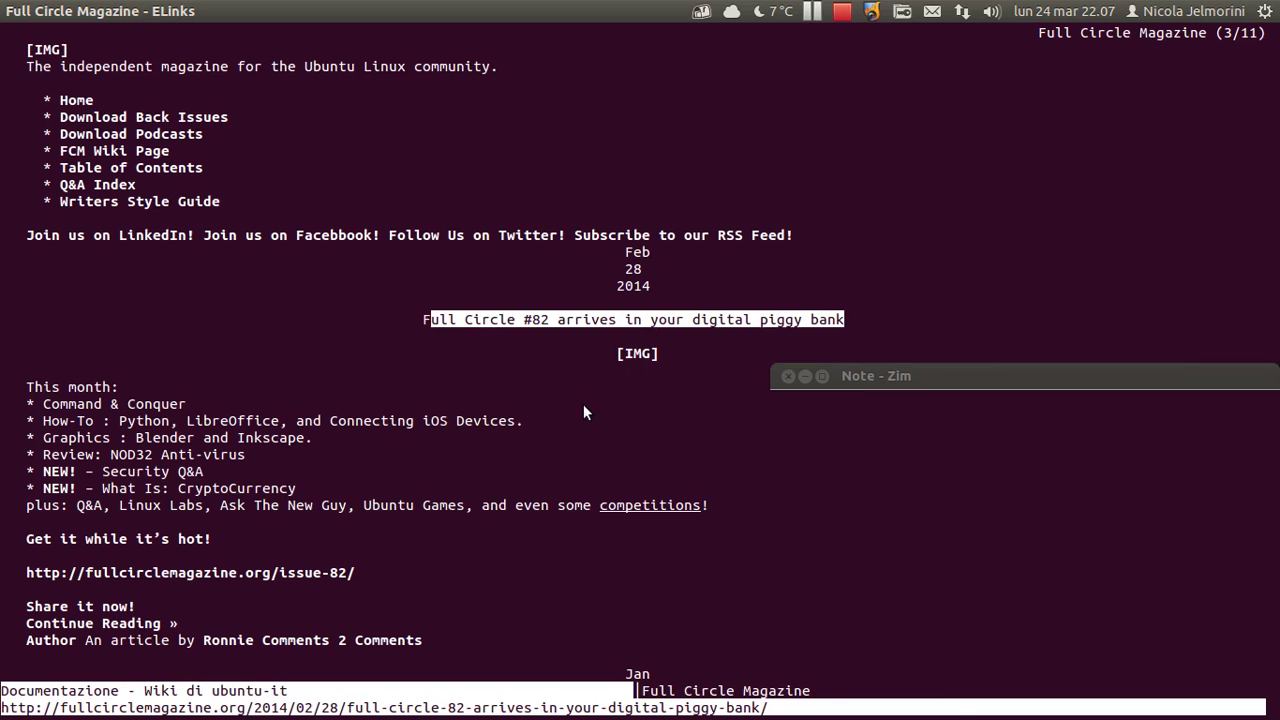
key("alt+Tab")
scroll(542, 510, "down", 3)
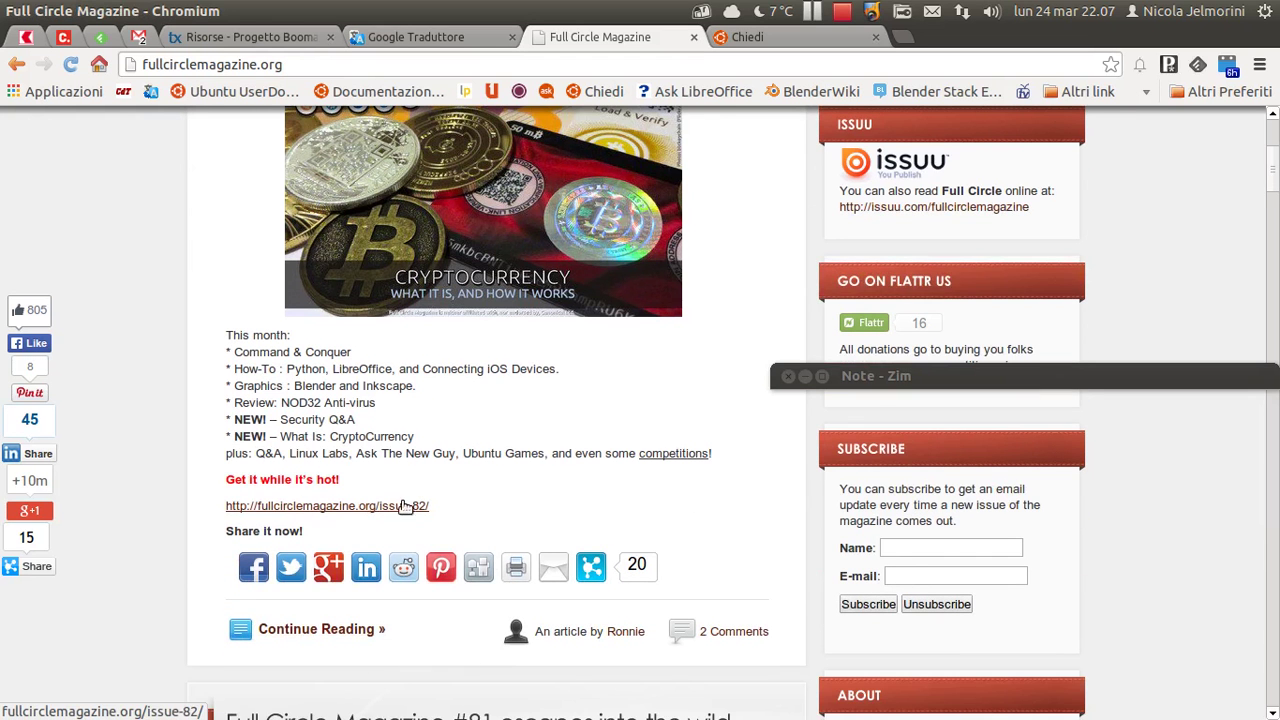
key("alt+Tab")
Move ELinks focus to the cover image and issue-82 links, selecting the This month summary in Chromium.
key("Down")
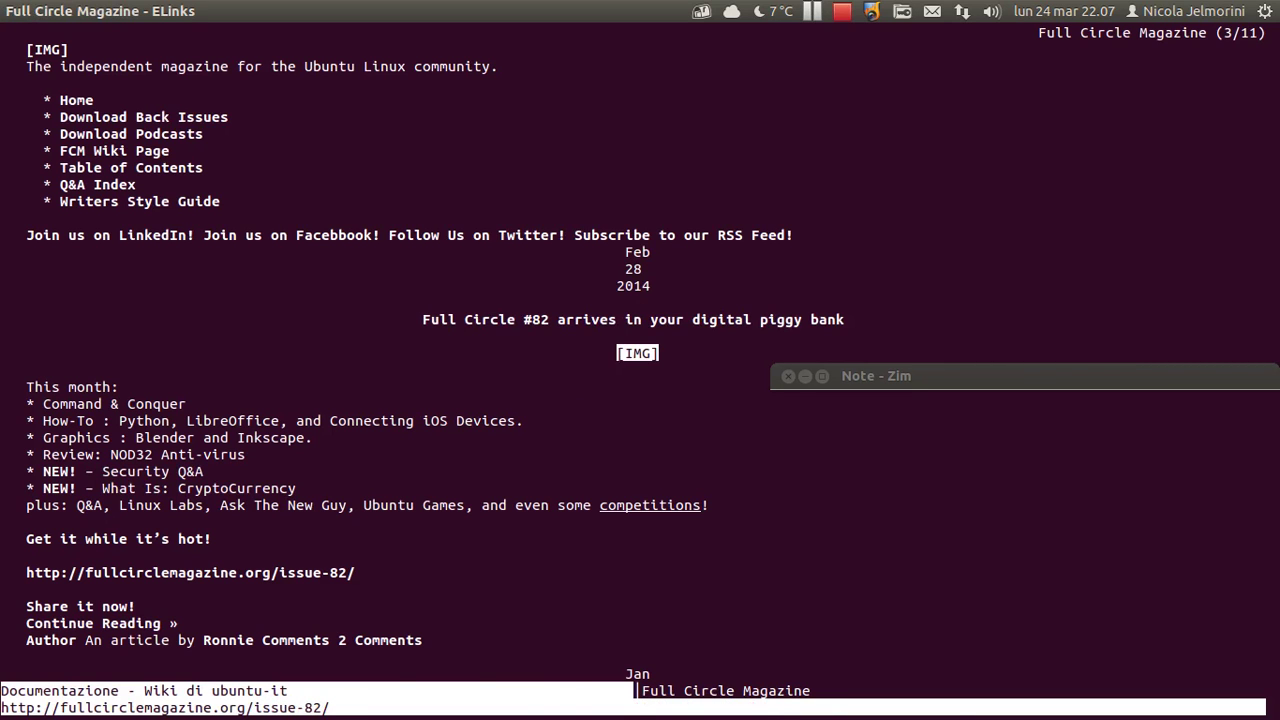
key("alt+Tab")
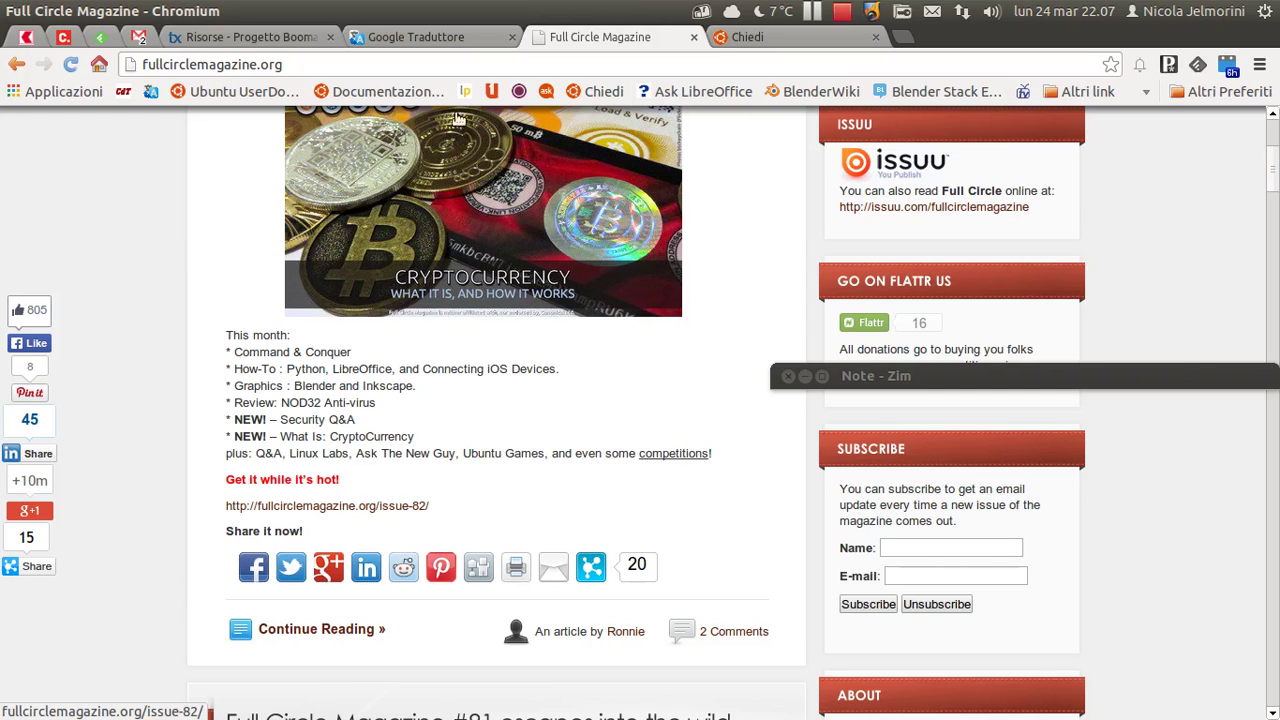
key("alt+Tab")
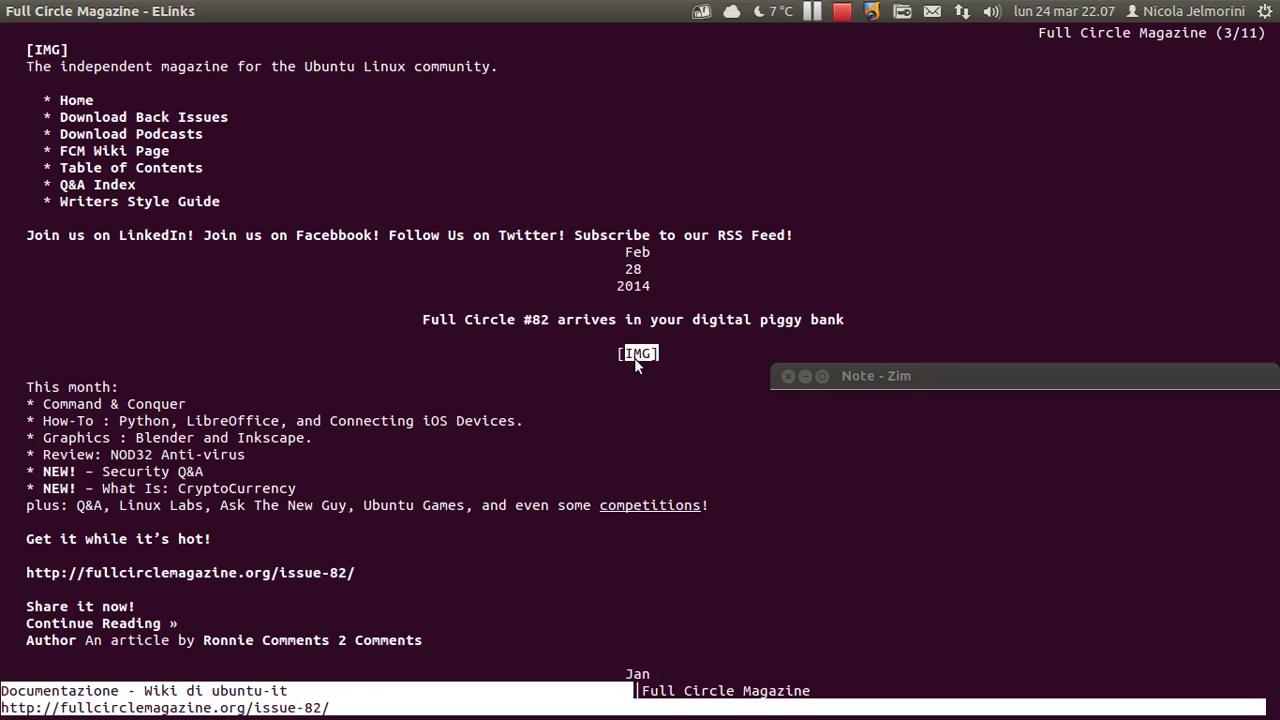
key("Down")
key("Down")
key("alt+Tab")
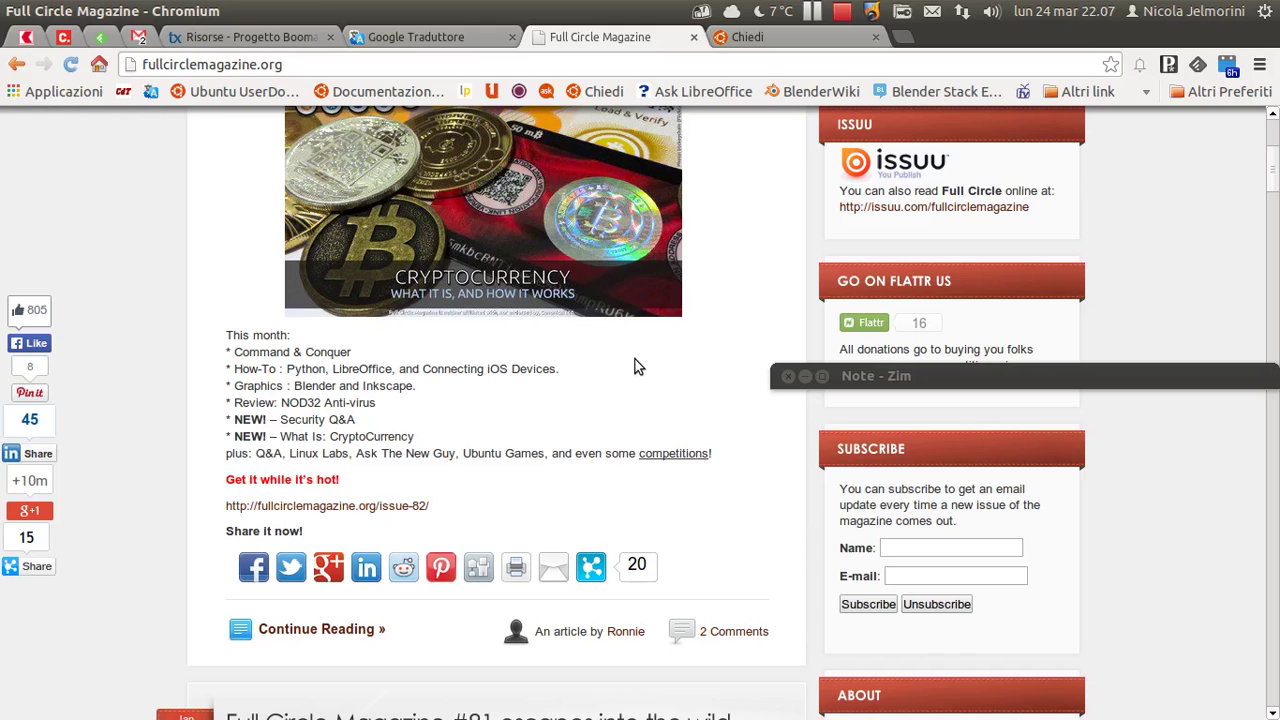
mouse_move(240, 336)
left_mouse_down()
mouse_move(323, 458)
mouse_move(355, 455)
left_mouse_up()
left_click(355, 455)
Toggle ELinks focus between the cover image and issue-82 links, then select the issue-82 address in Chromium.
key("alt+Tab")
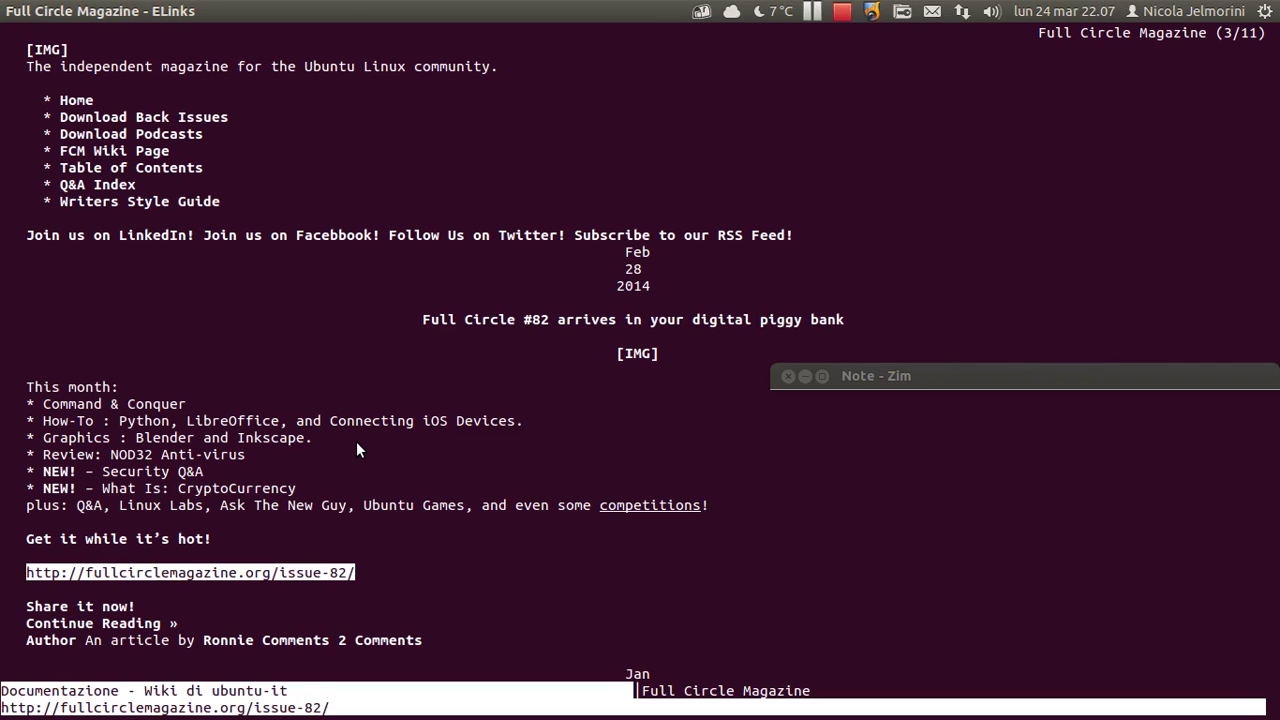
key("Up")
key("Up")
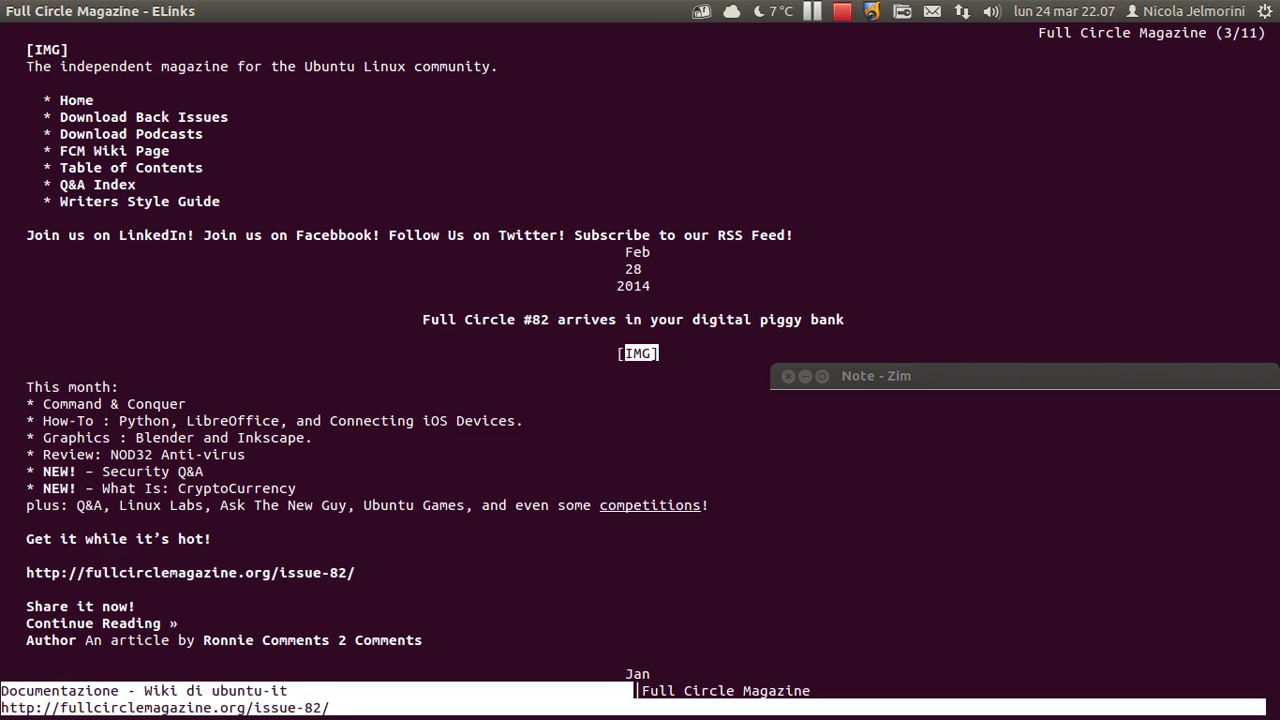
key("Down")
key("Down")
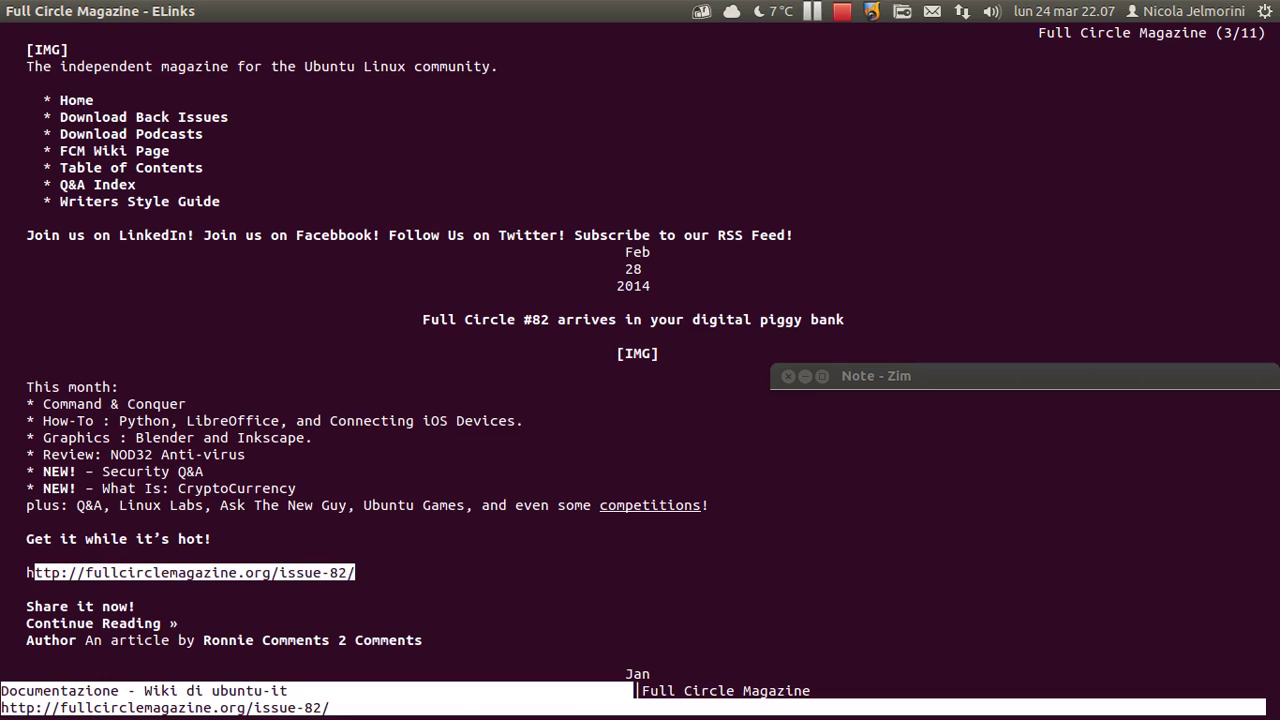
key("alt+Tab")
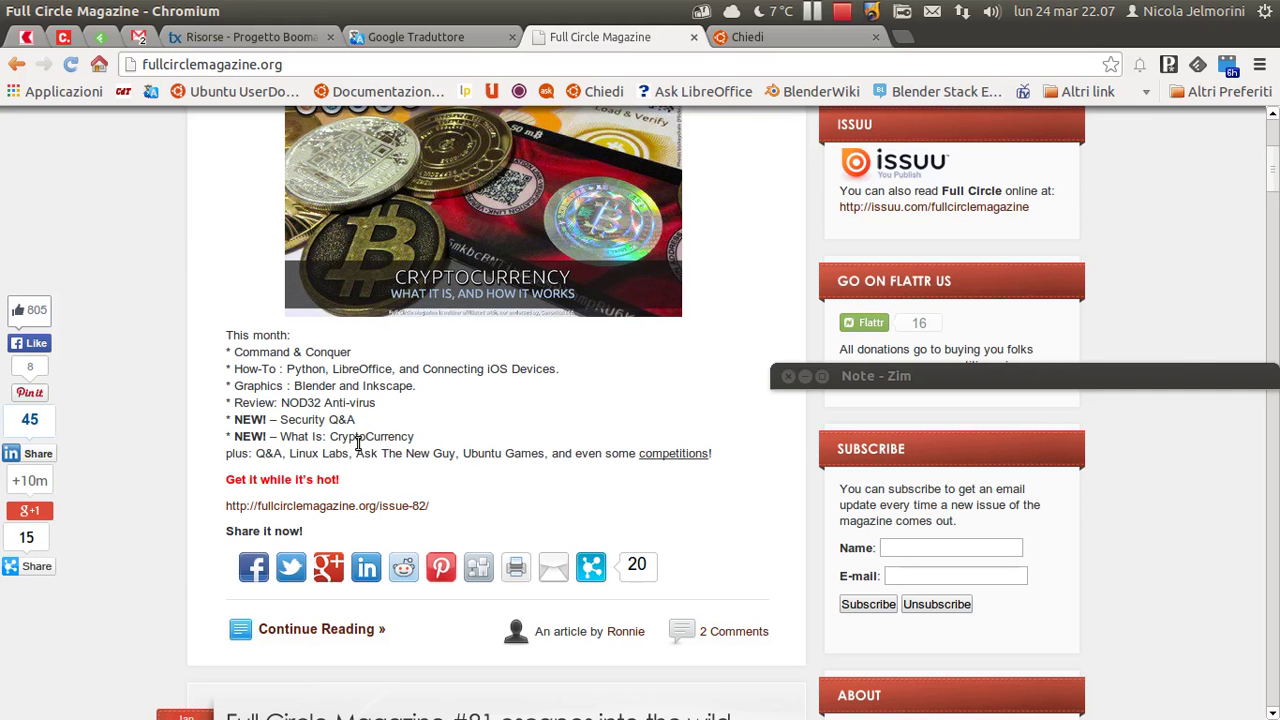
mouse_move(430, 506)
left_mouse_down()
mouse_move(222, 498)
mouse_move(258, 506)
left_mouse_up()
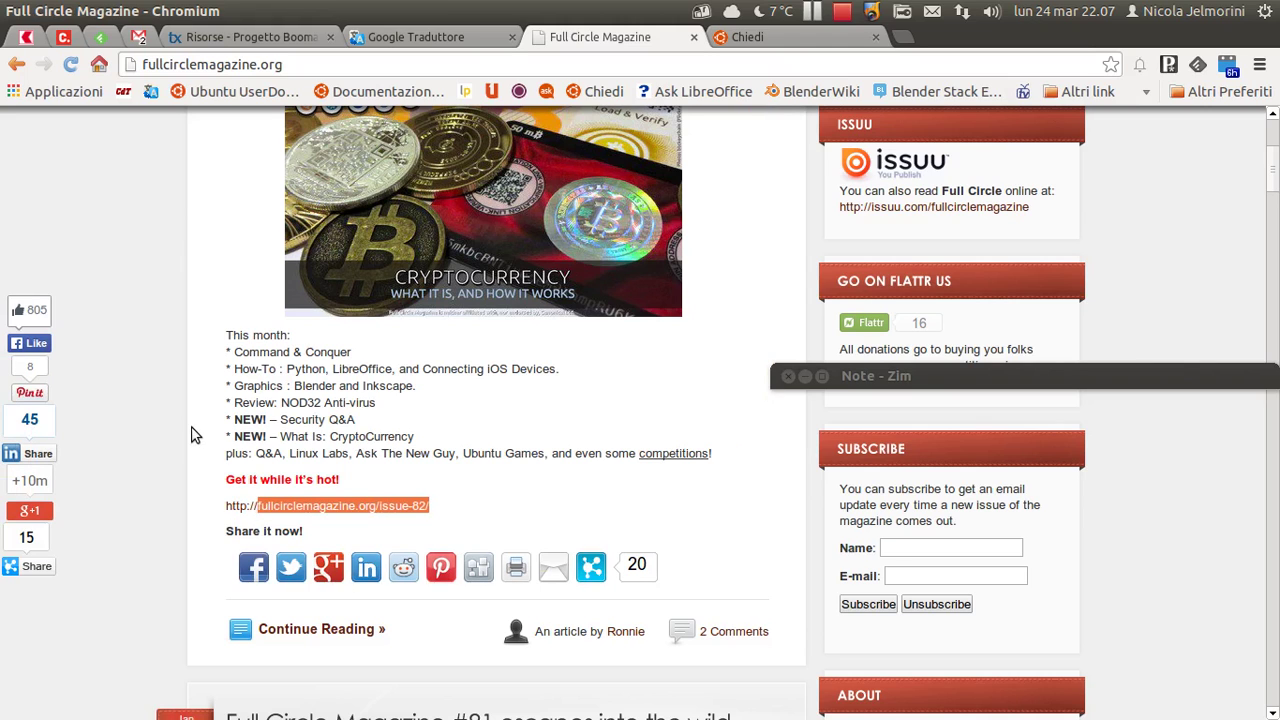
left_click(195, 435)
Open the issue 82 page in Chromium, scroll to its English PDF and EPUB links, then return to ELinks.
left_click(337, 508)
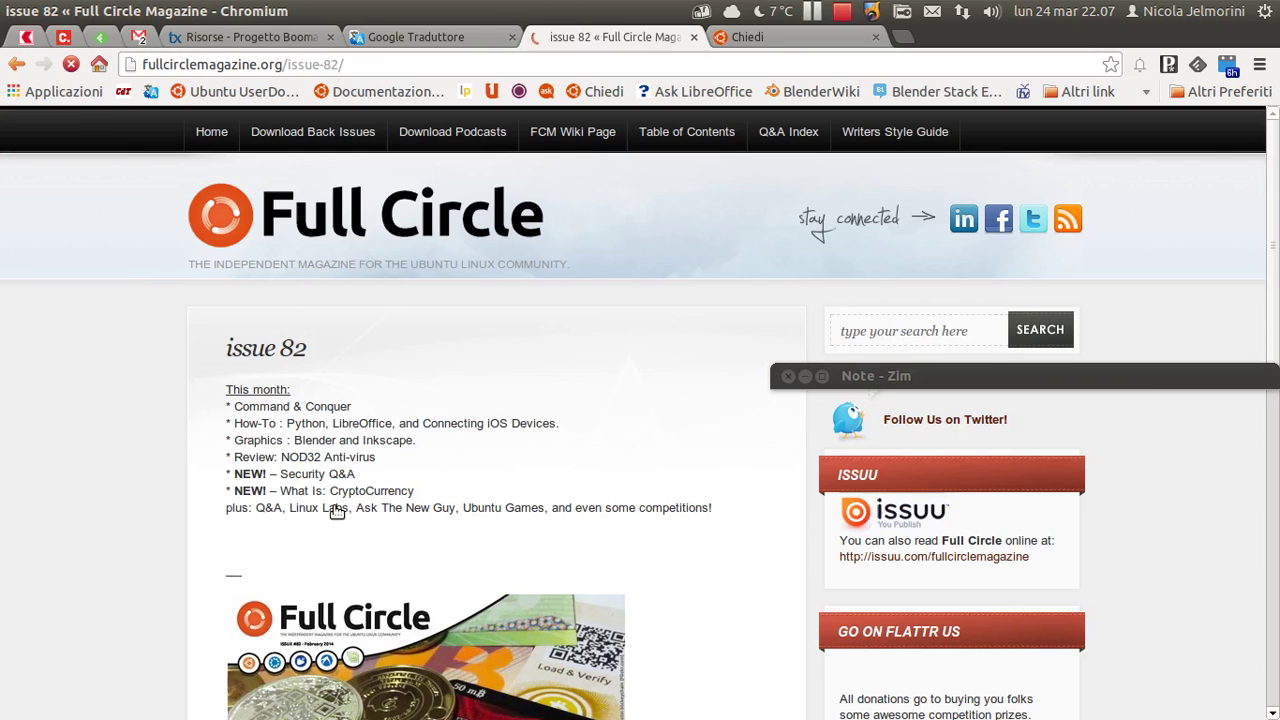
scroll(158, 436, "down", 3)
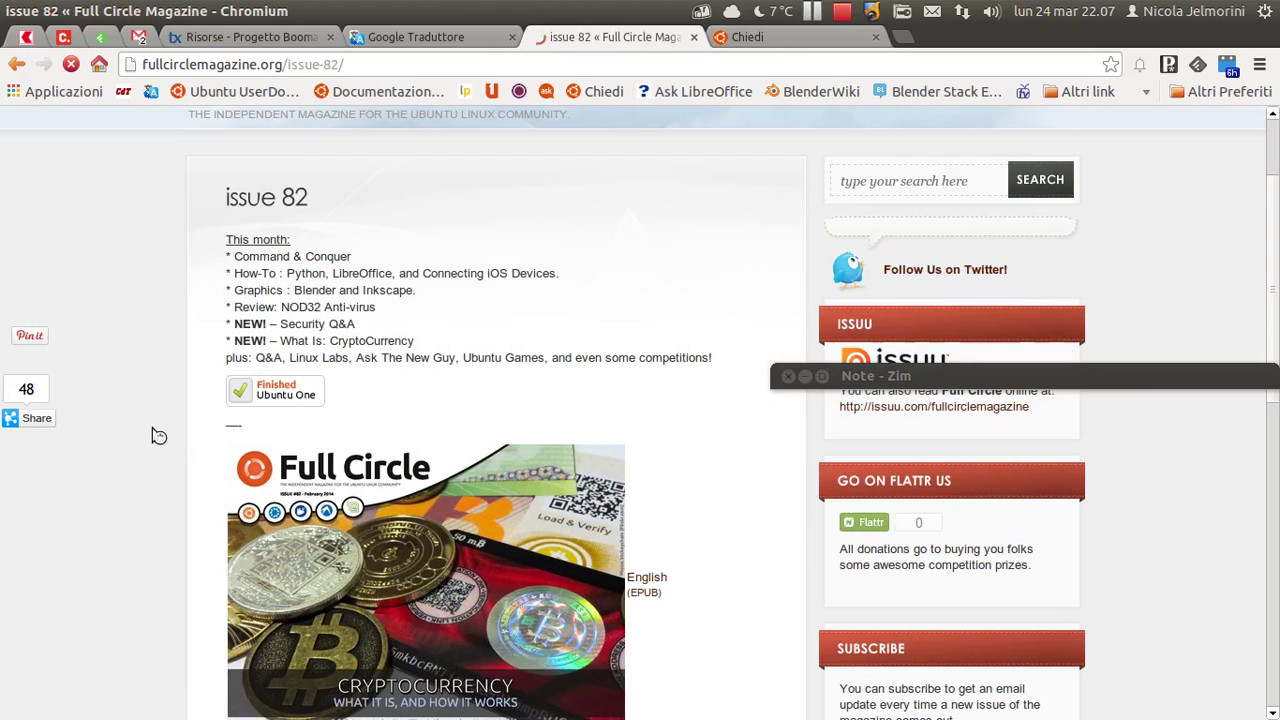
scroll(628, 525, "down", 3)
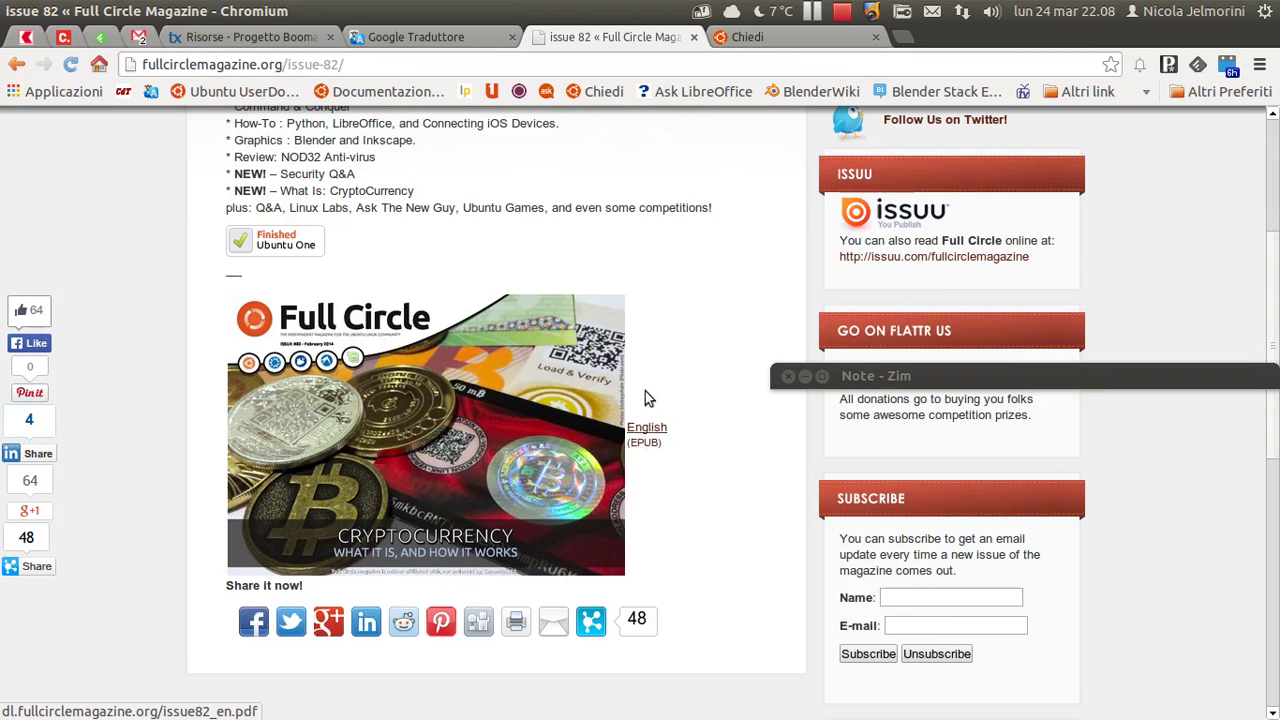
key("alt+Tab")
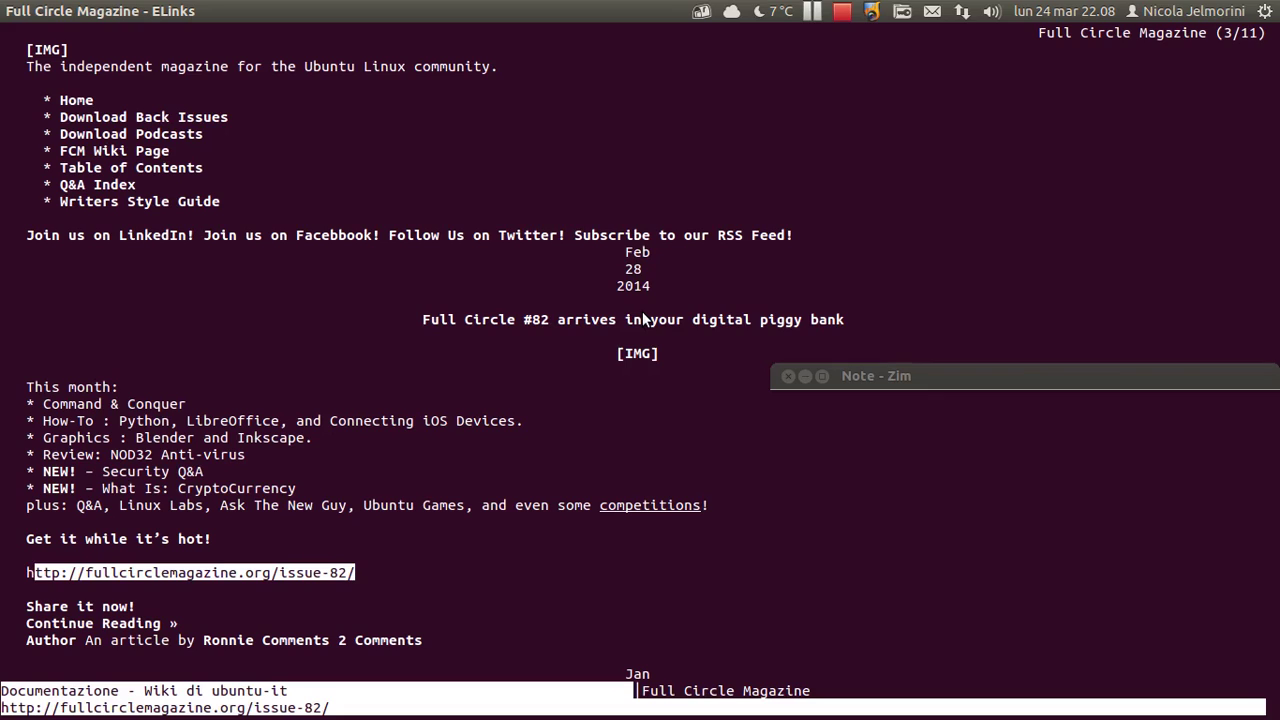
Follow the issue-82 link in ELinks to open the issue 82 page.
key("Up")
key("Down")
key("Return")
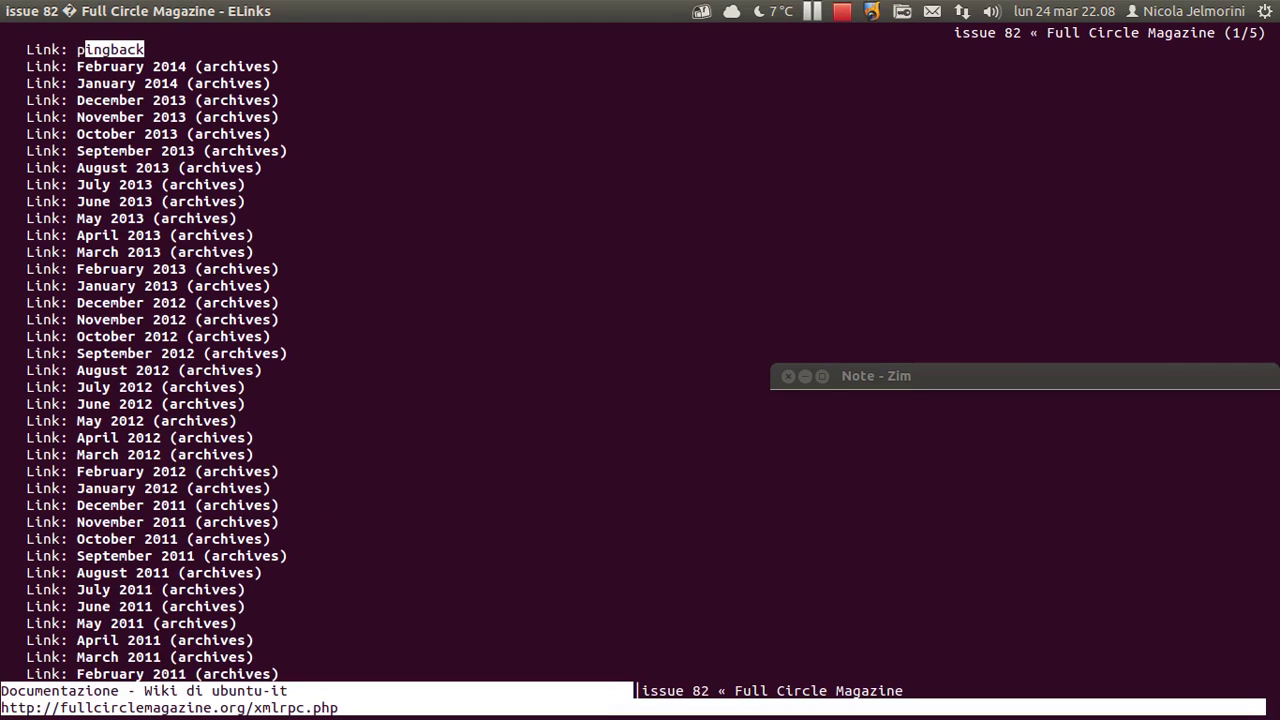
Step down to the English link (issue82_en.pdf) and compare it with the EPUB link below.
key("Down")
key("Down")
key("Down")
key("Down")
key("Down")
key("Down")
key("Down")
key("Down")
key("Down")
key("Down")
key("Down")
key("Down")
key("Down")
key("Down")
key("Down")
key("Down")
key("Down")
key("Down")
key("Down")
key("Down")
key("Down")
key("Down")
key("Down")
key("Down")
key("Down")
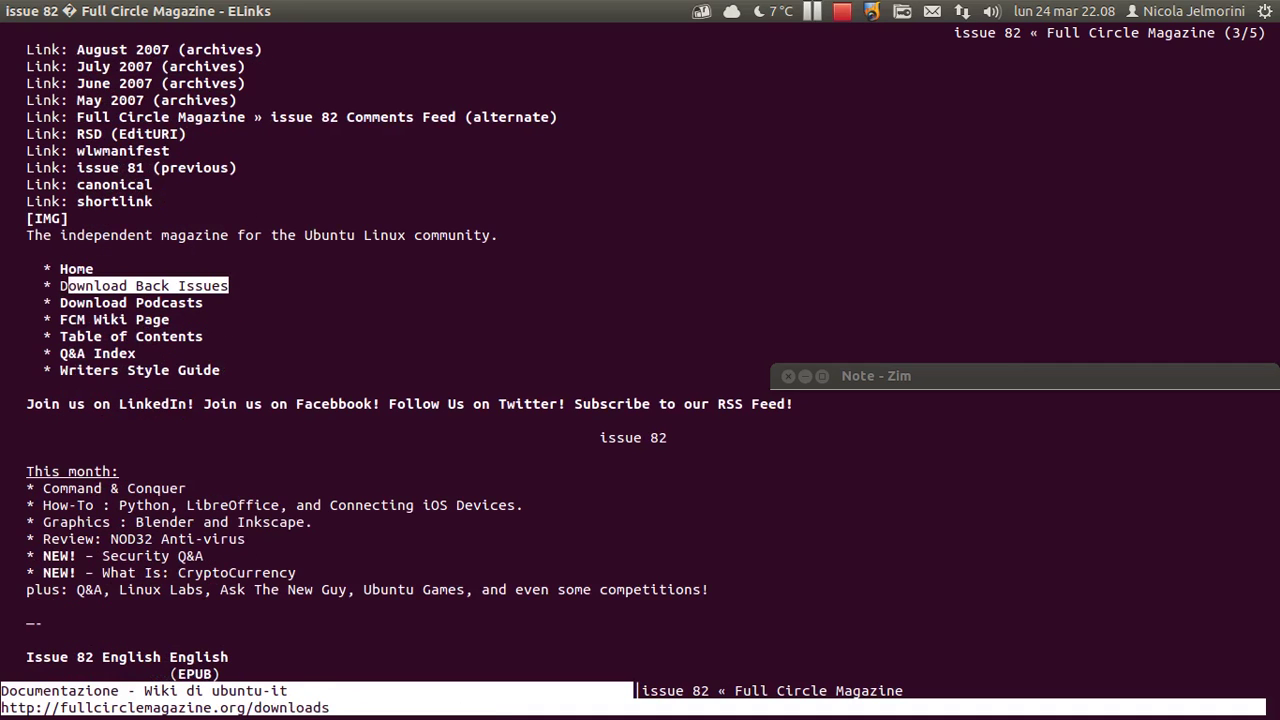
key("Down")
key("Down")
key("Down")
key("Down")
key("Down")
key("Down")
key("Down")
key("Down")
key("Down")
key("Down")
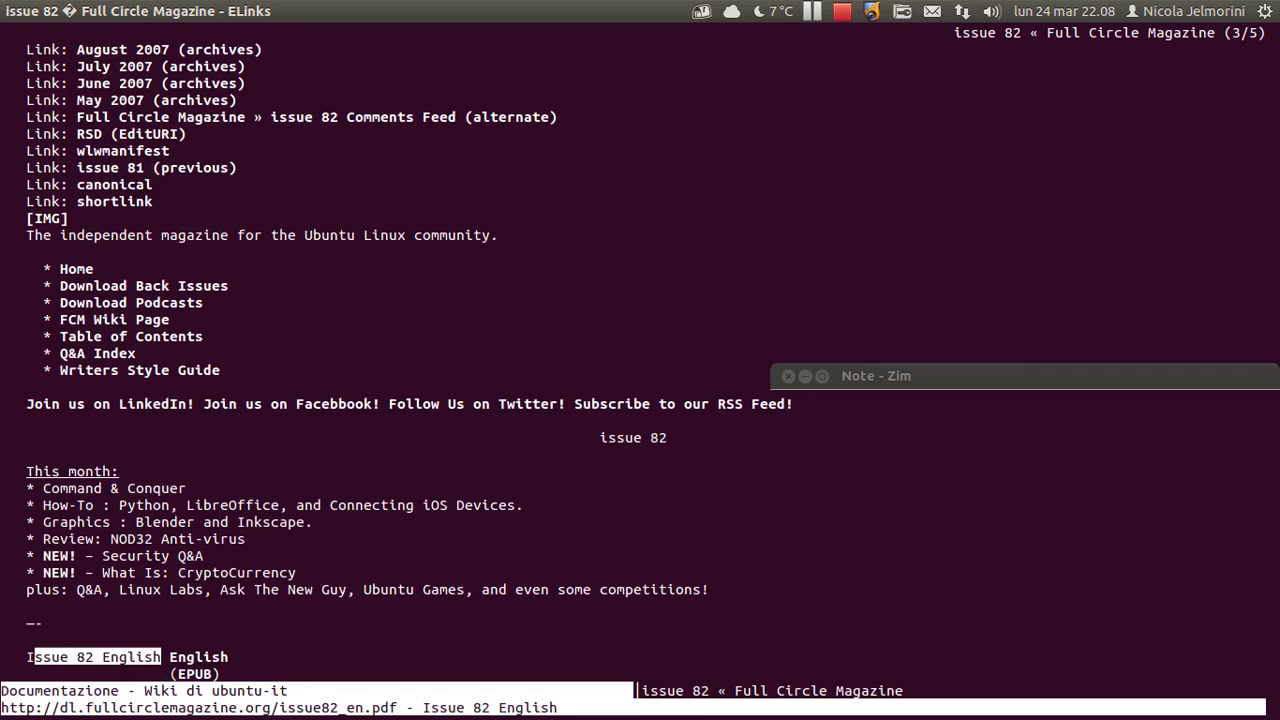
key("Down")
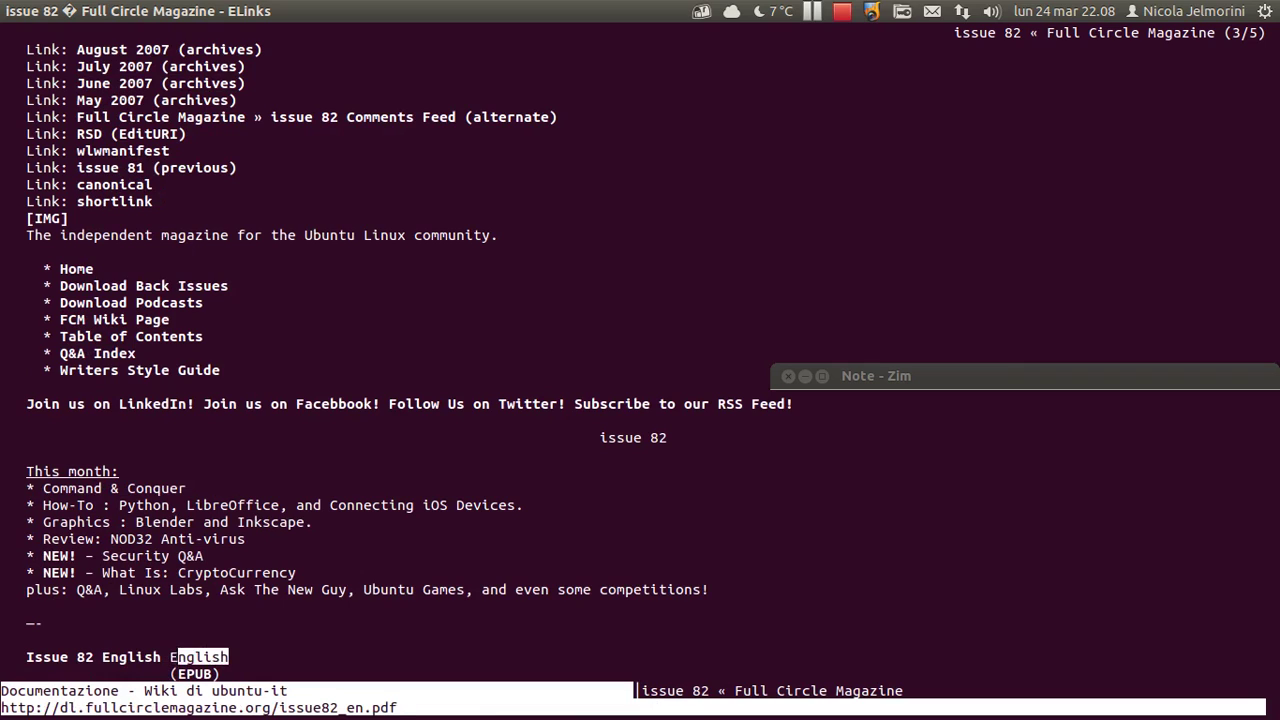
key("Down")
key("Up")
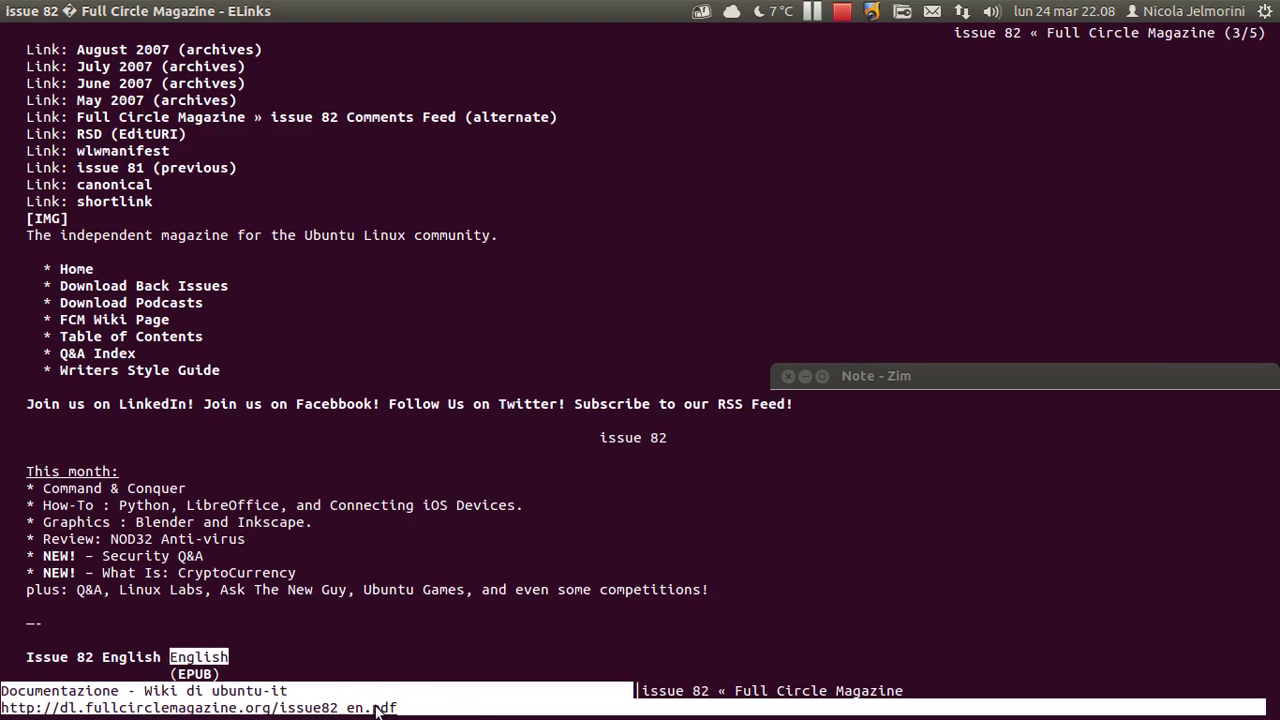
key("Down")
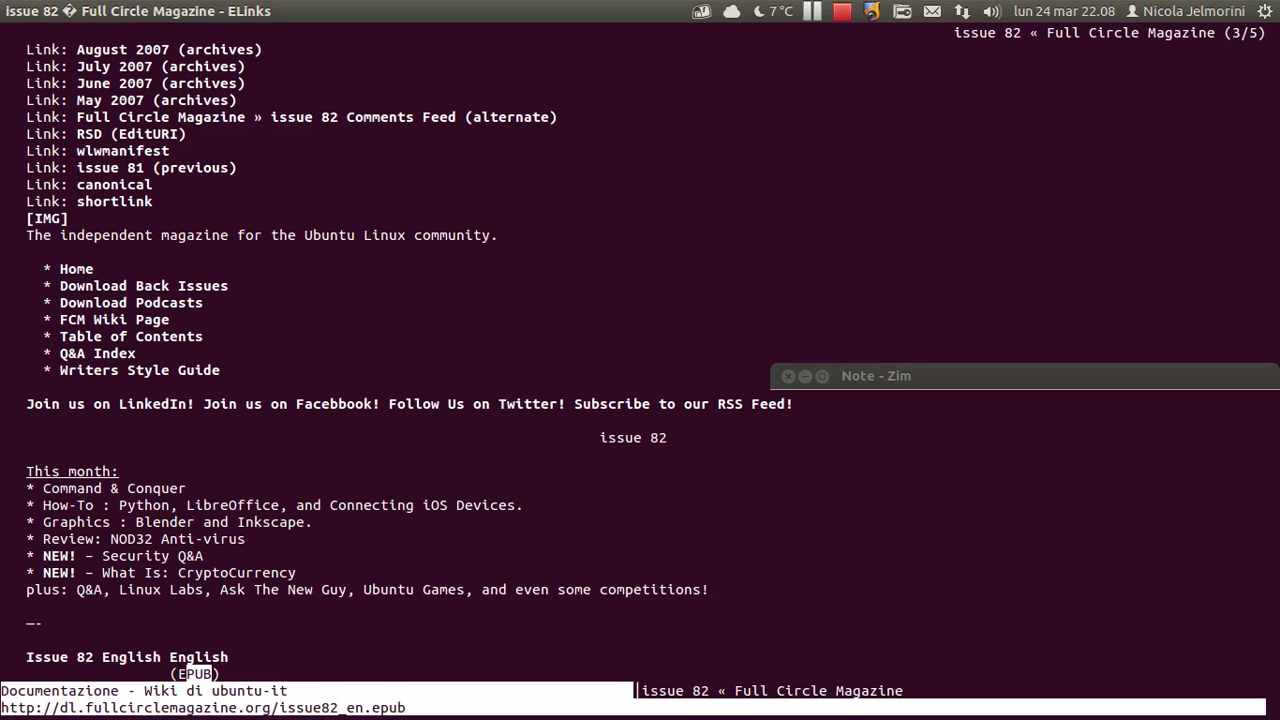
key("Up")
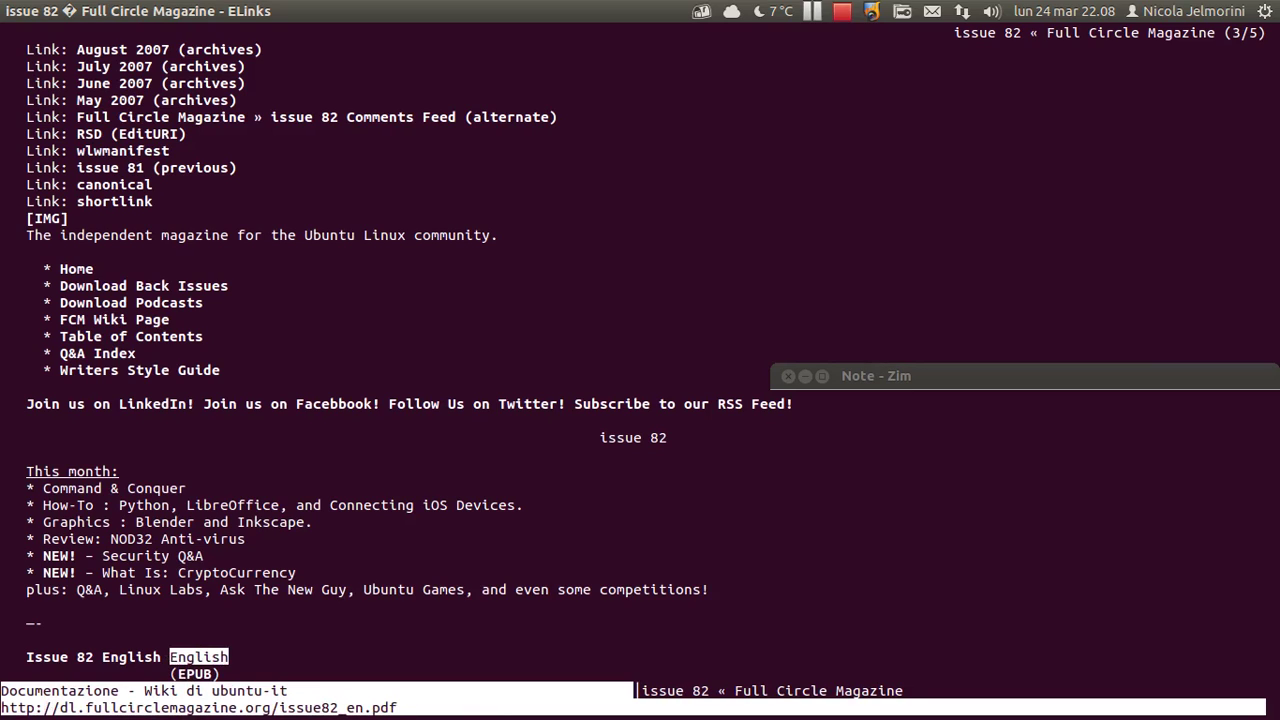
key("Down")
key("Up")
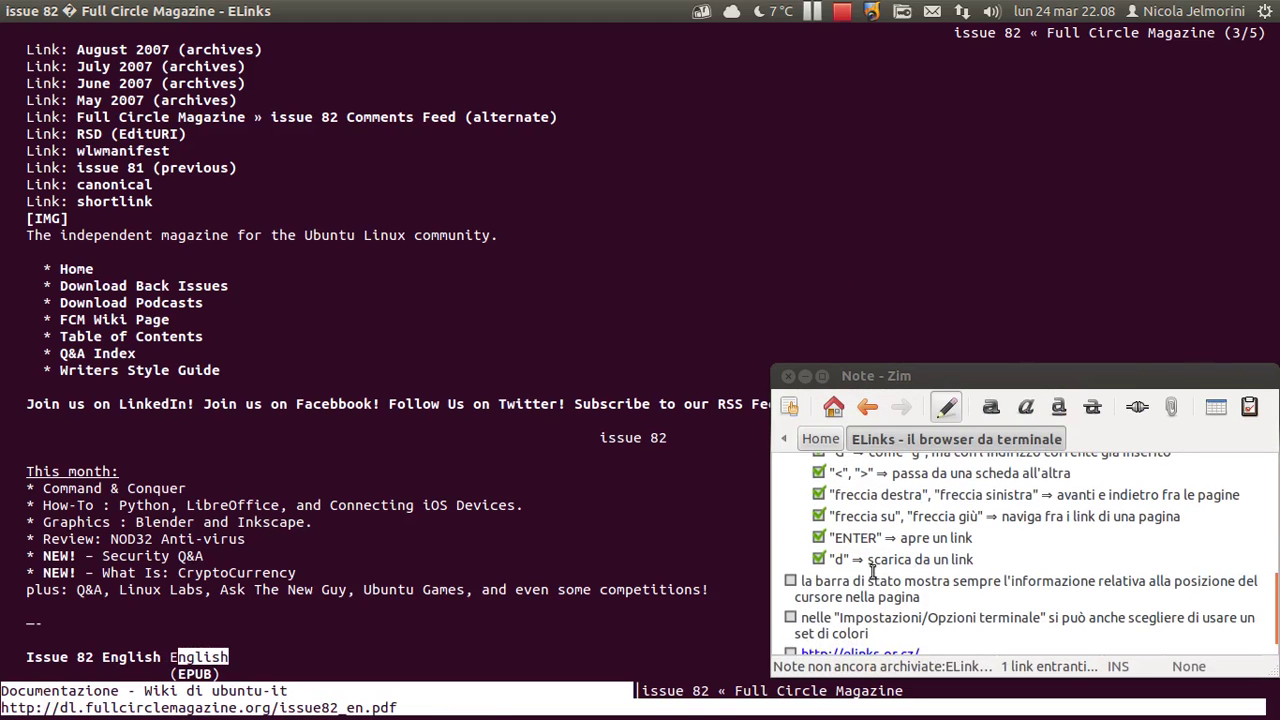
Download the English PDF link with 'd', saving it as ~/Scaricati/issue82_en.pdf.
left_click(874, 565)
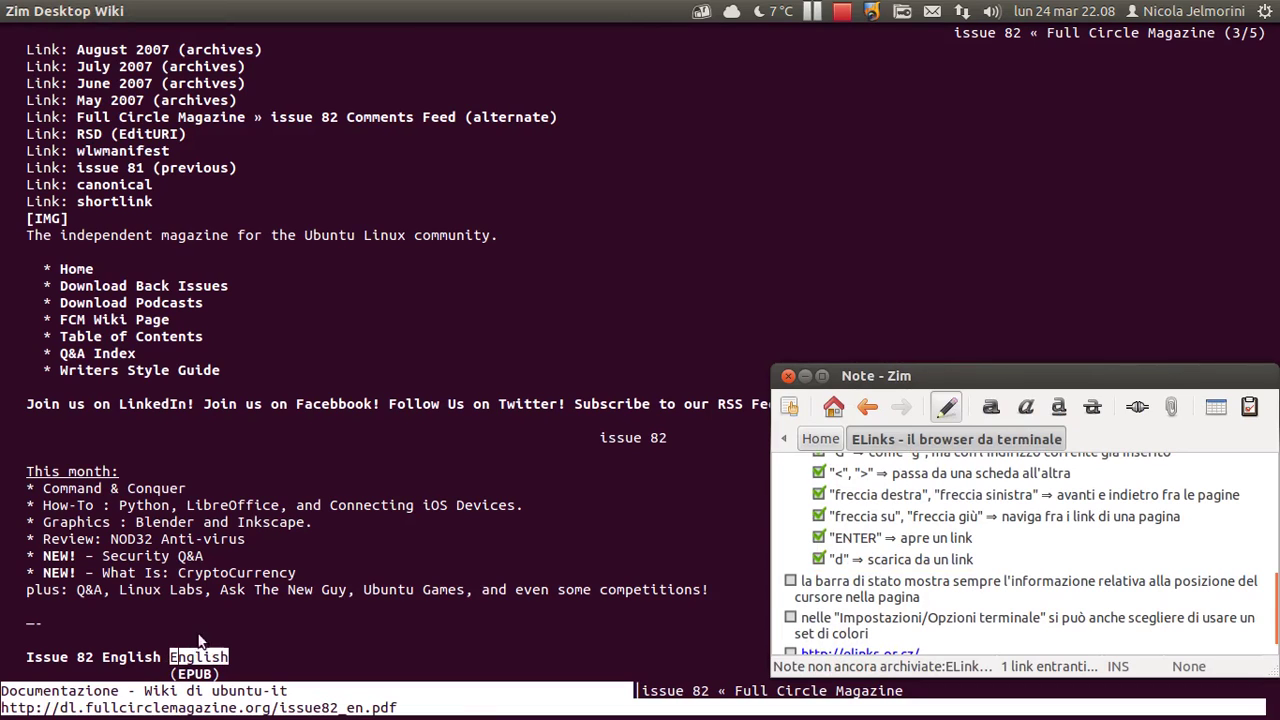
left_click(406, 253)
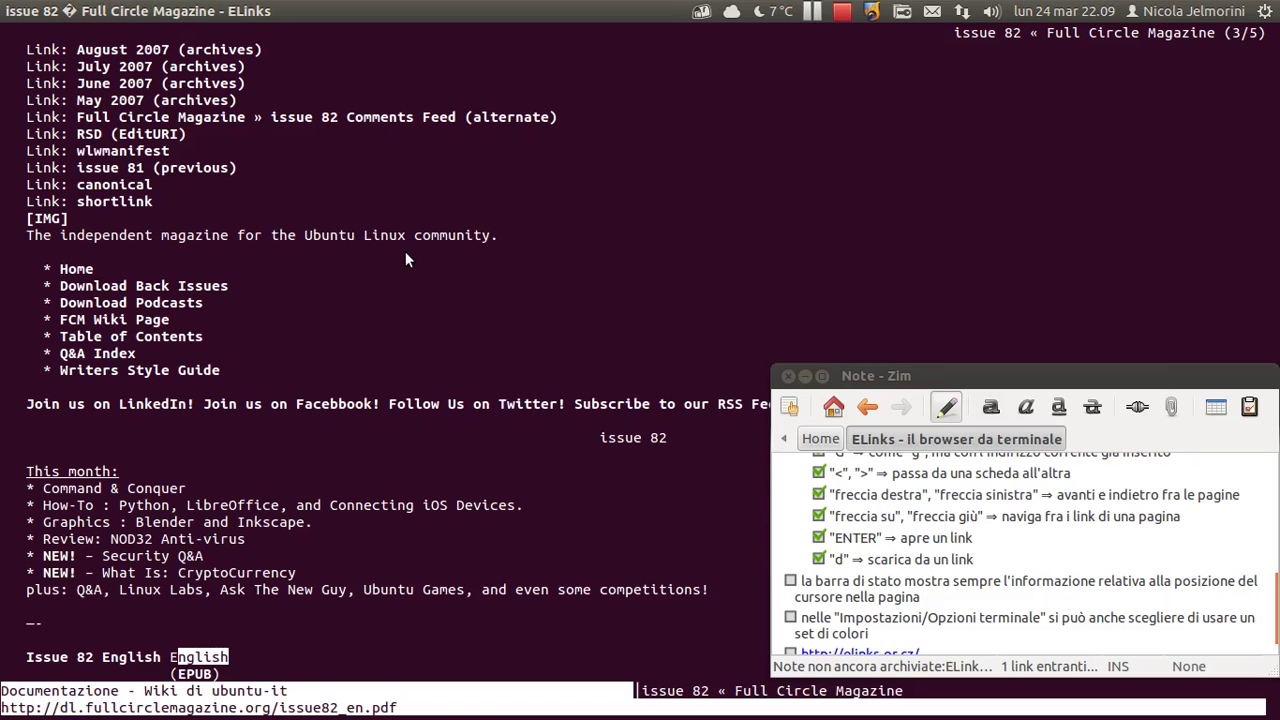
key("d")
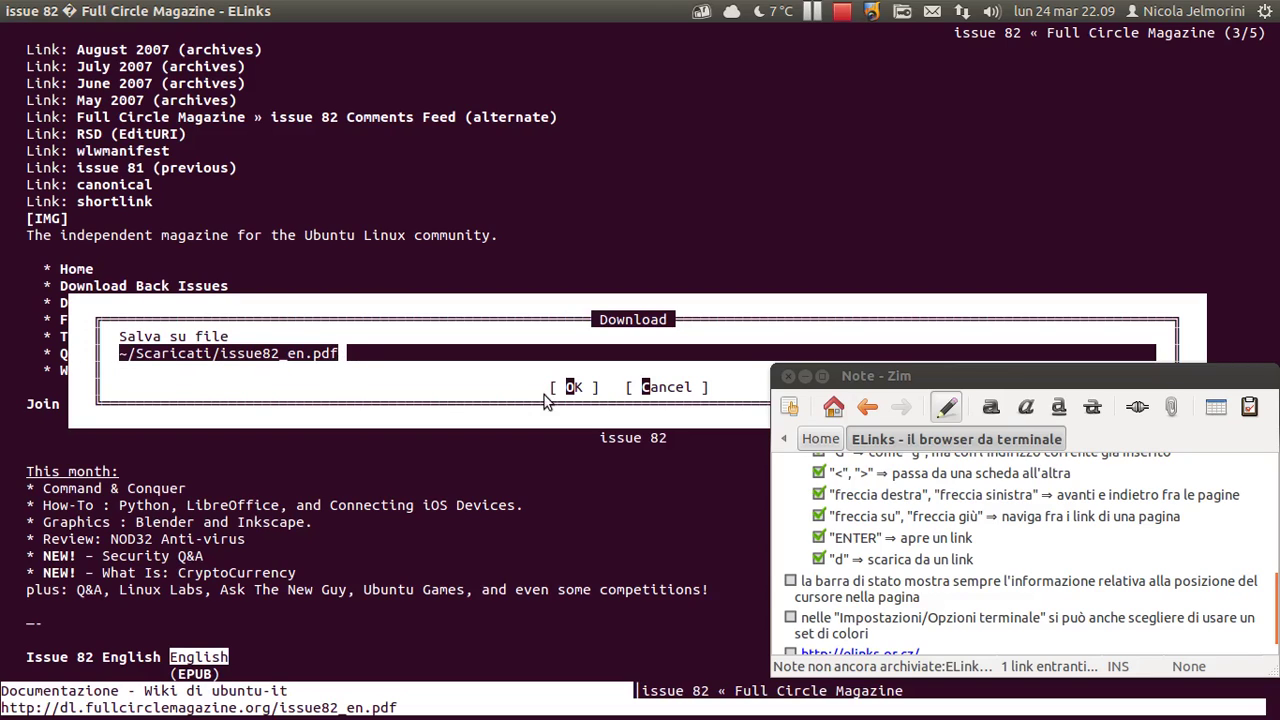
key("Tab")
key("Return")
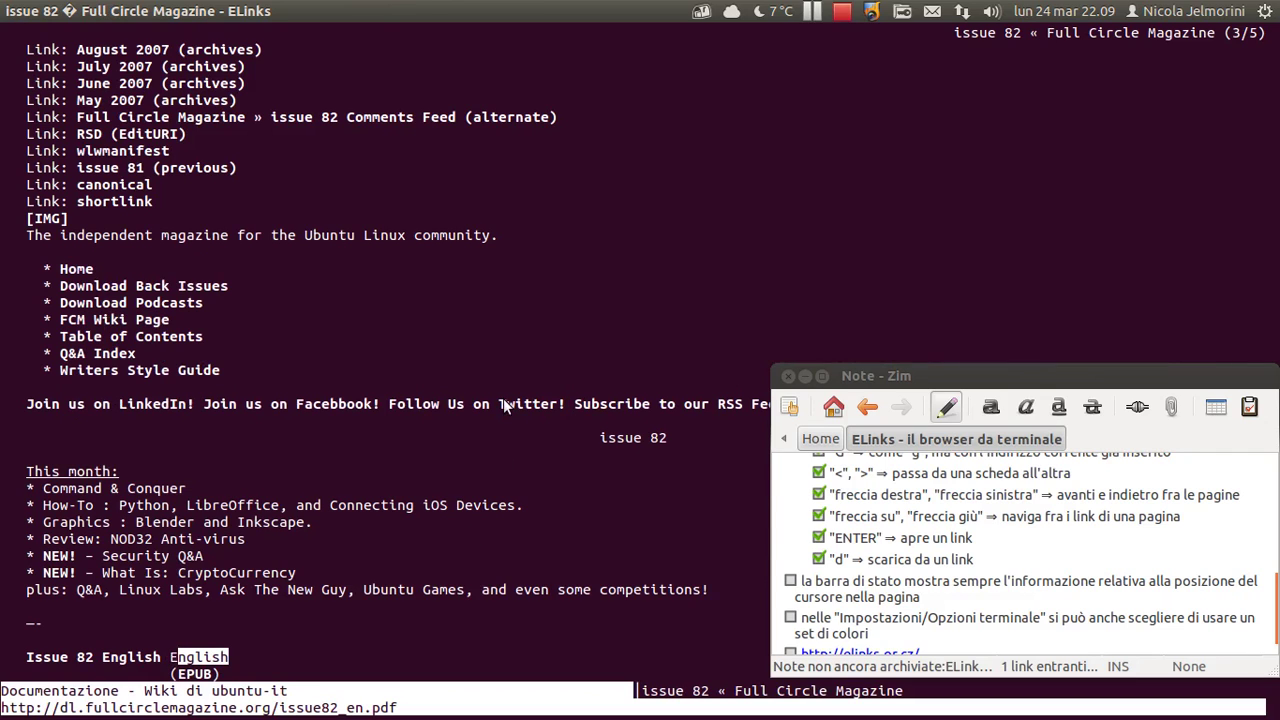
key("alt+Tab")
key("alt+Tab")
key("alt+Tab")
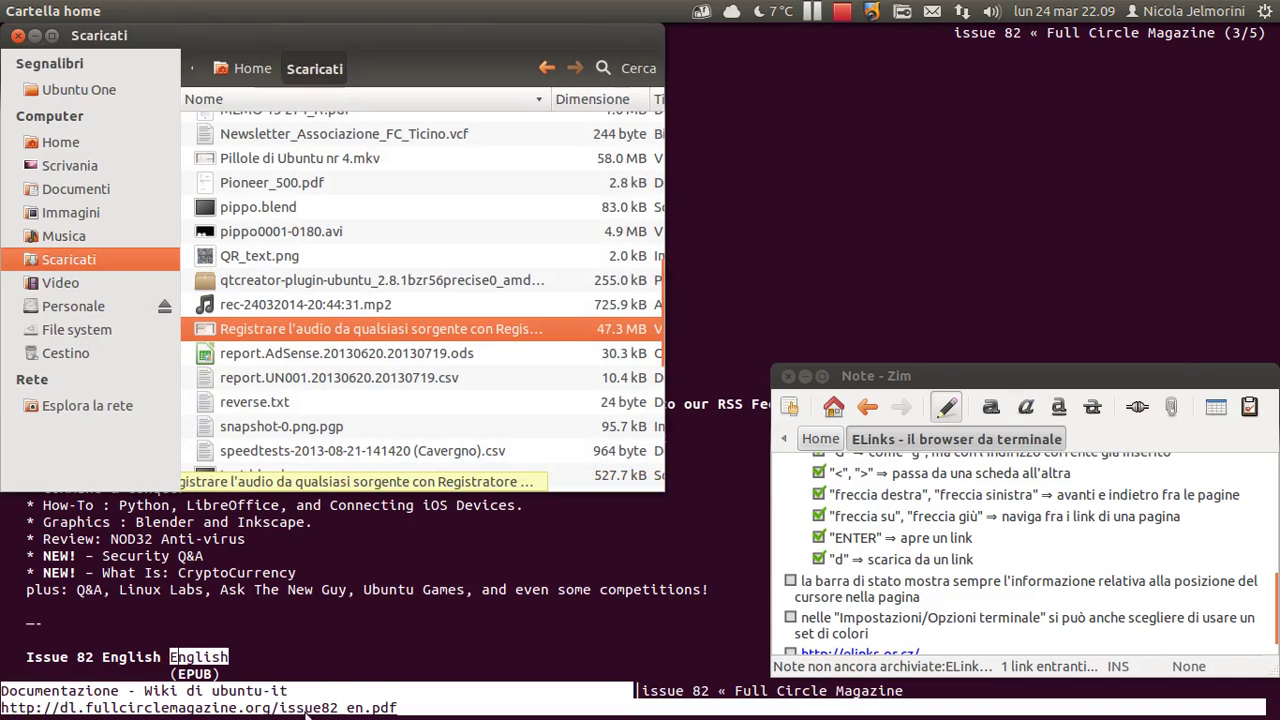
Check that the 10.2 MB issue82_en.pdf is in Scaricati, then close the file manager.
scroll(344, 340, "up", 2)
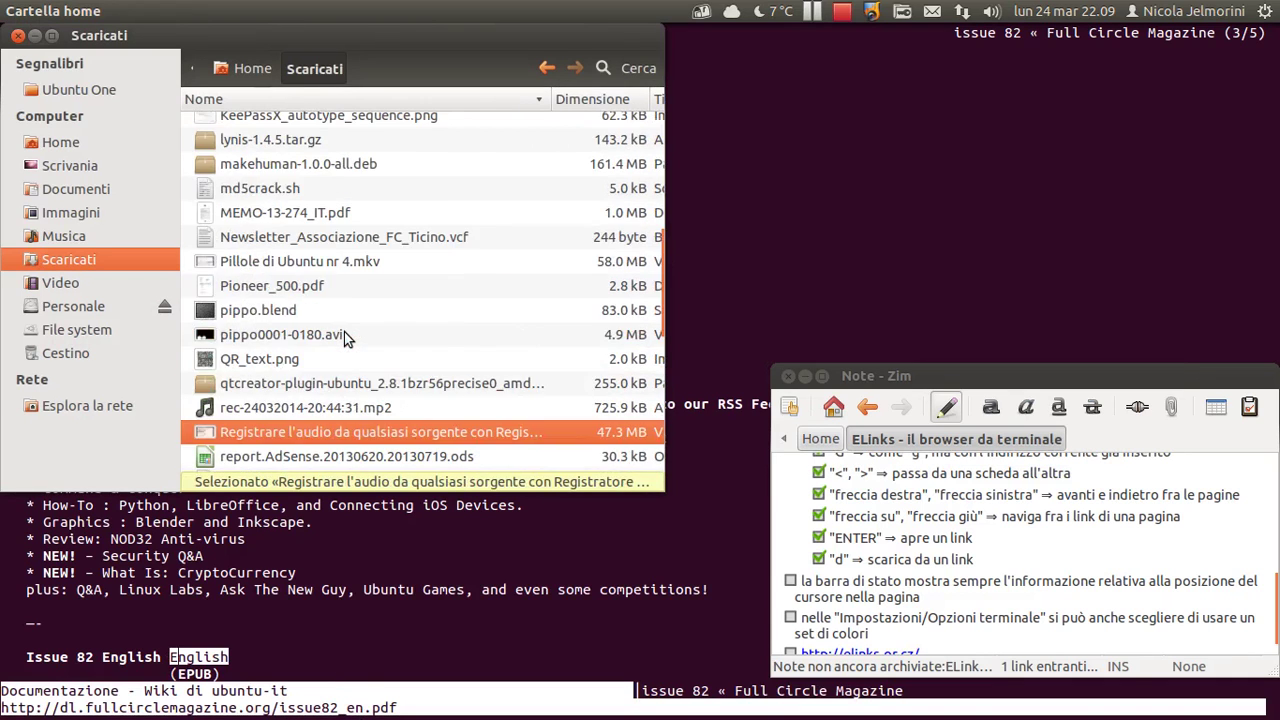
scroll(344, 340, "up", 5)
left_click(286, 228)
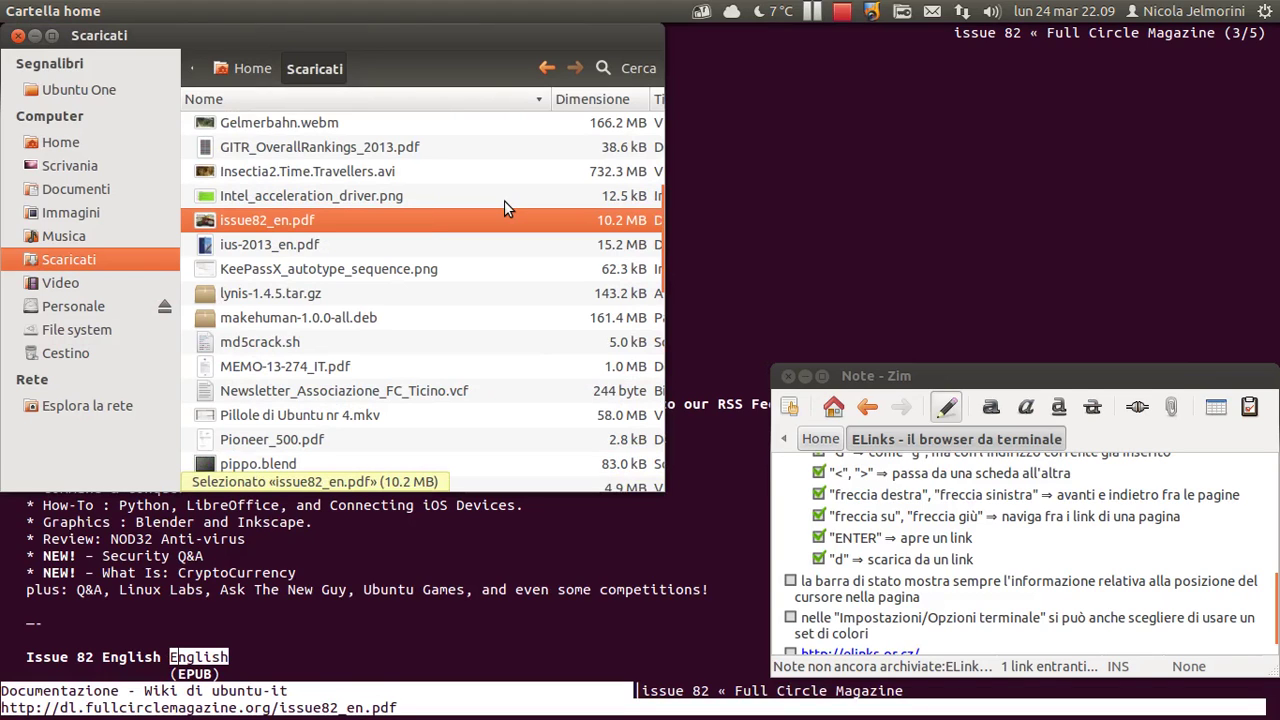
key("ctrl+w")
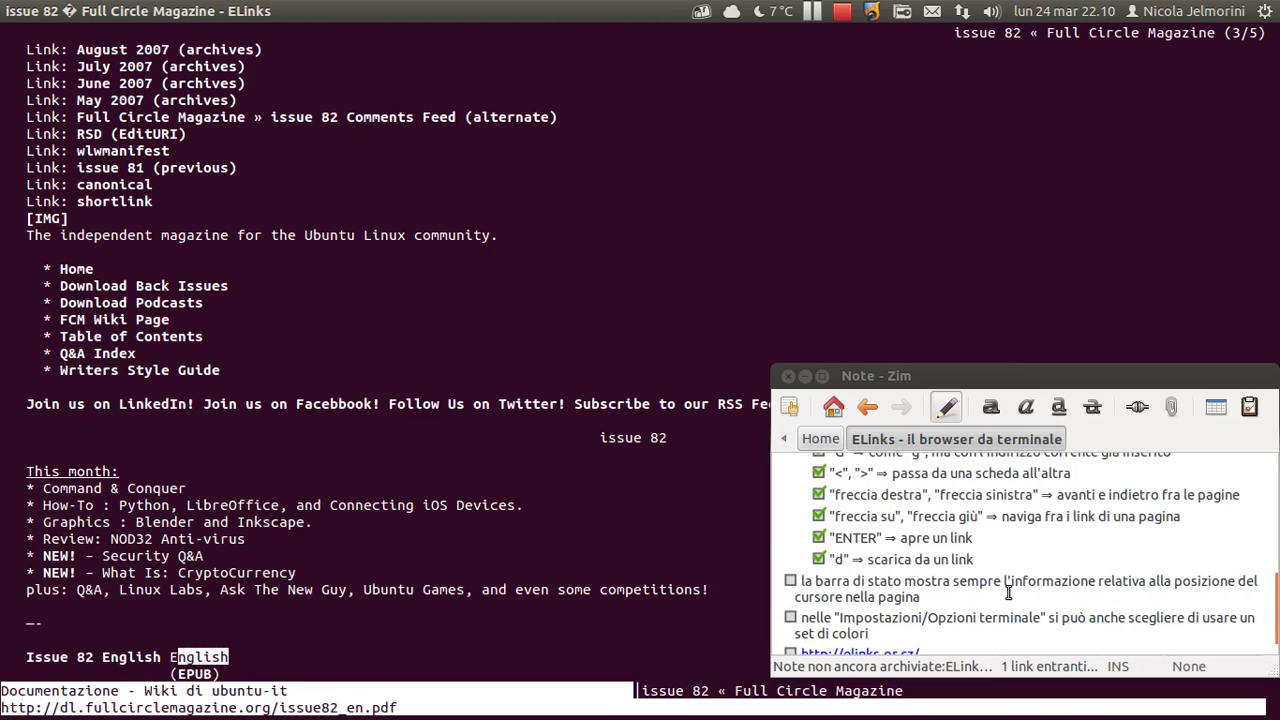
Tick the Zim item 'la barra di stato mostra sempre…' and return to the ELinks page.
scroll(1008, 592, "down", 1)
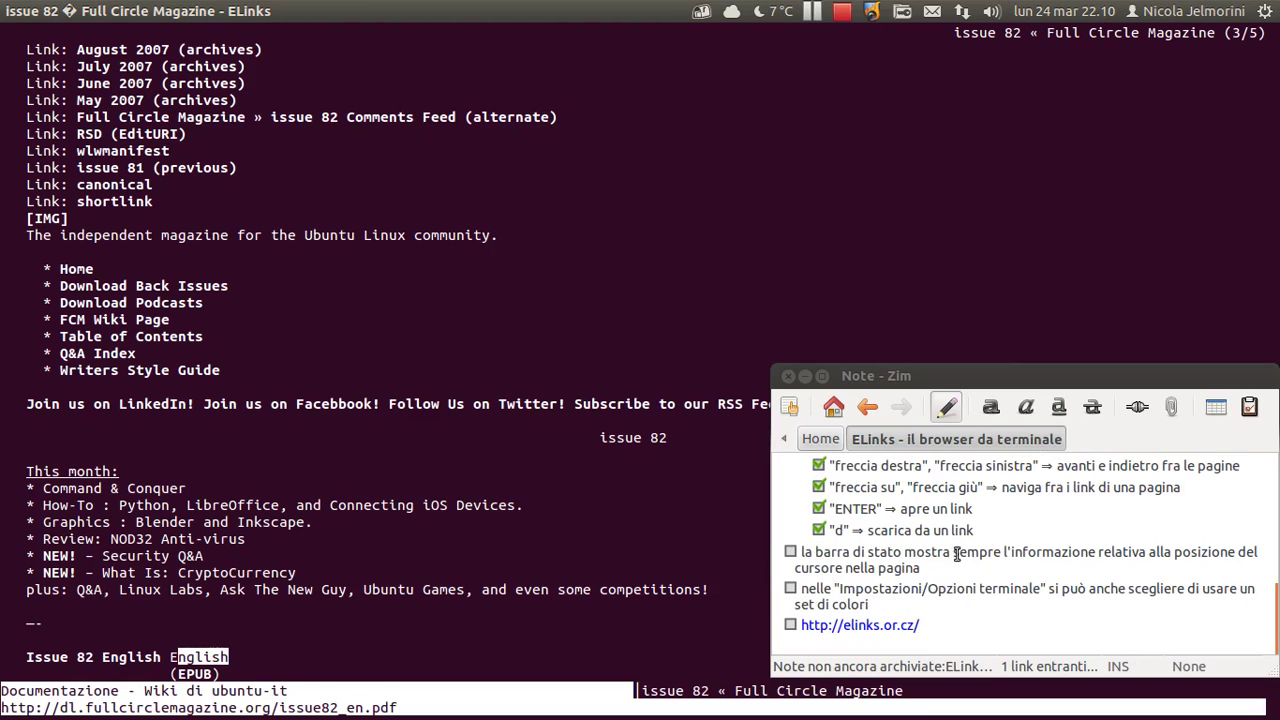
left_click_drag(1004, 552, 1230, 548)
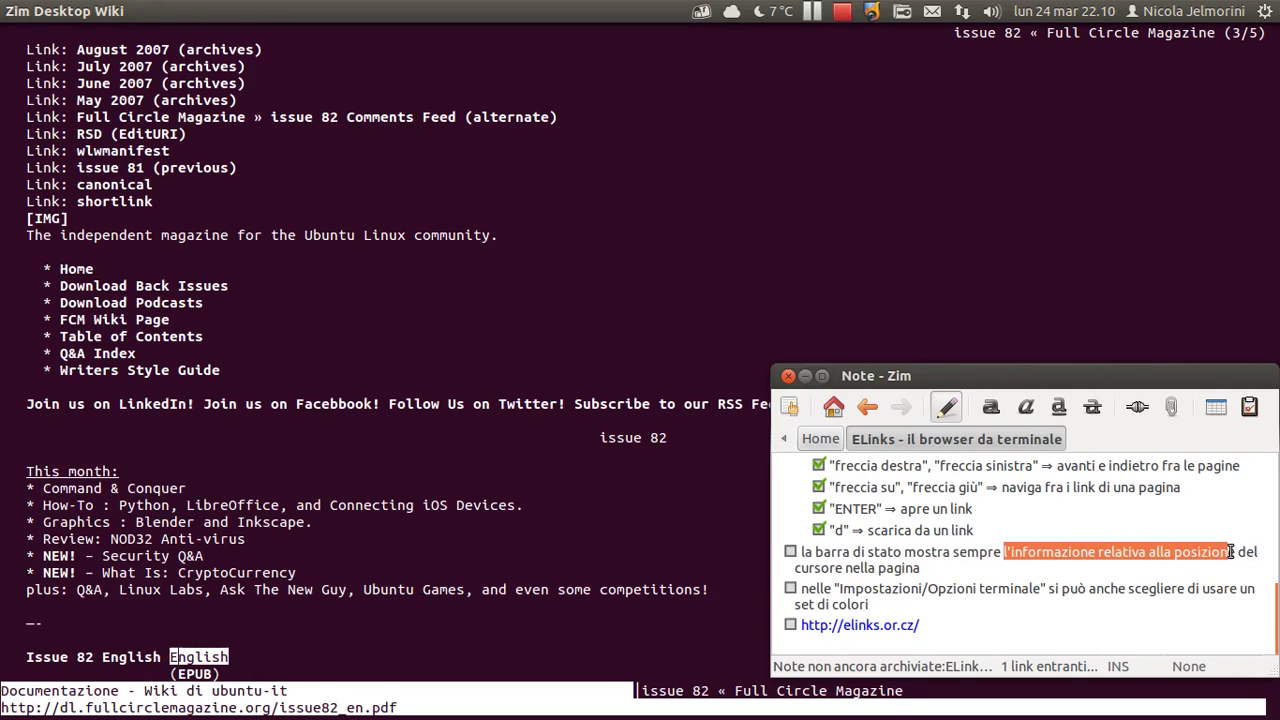
left_click(945, 567)
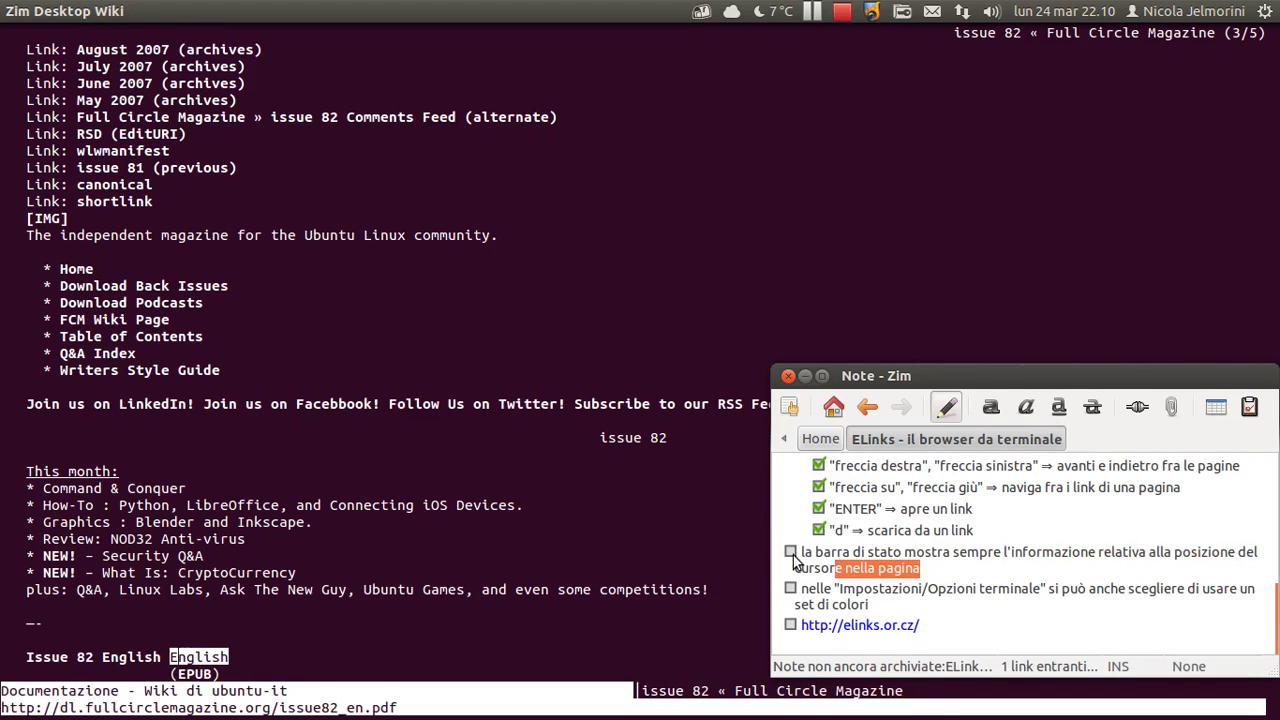
left_click(791, 552)
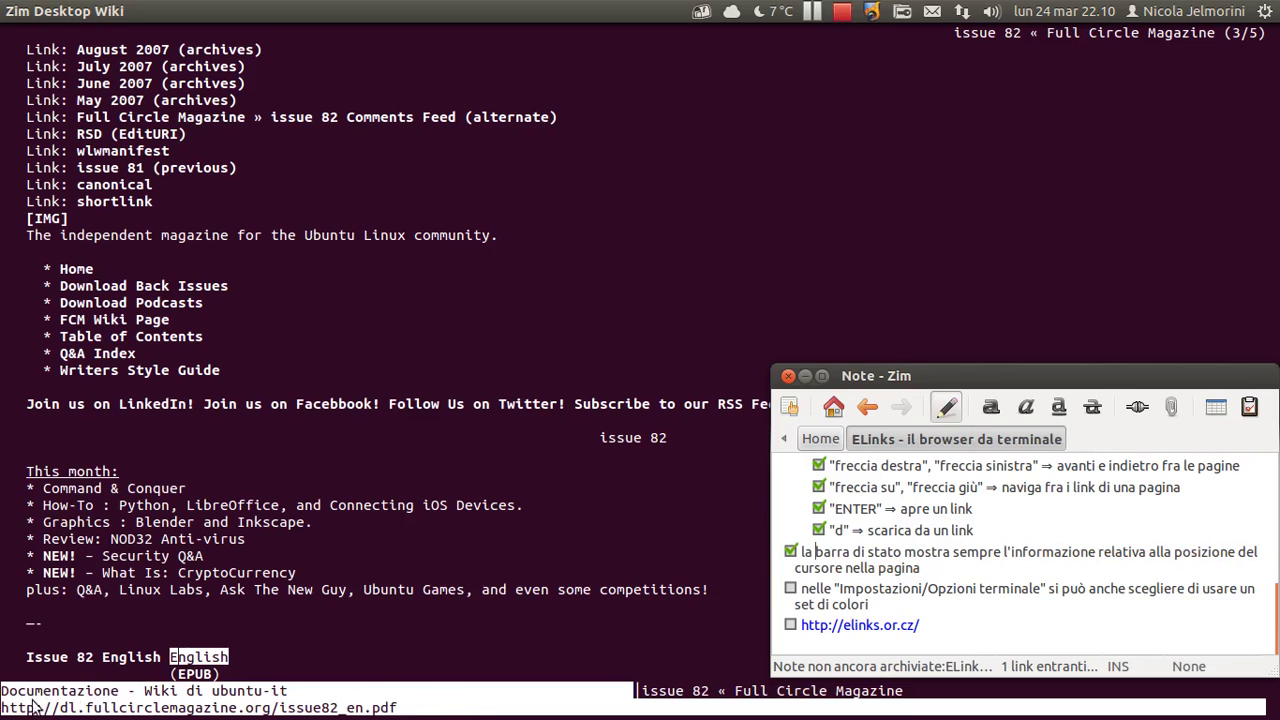
left_click(253, 559)
key("Up")
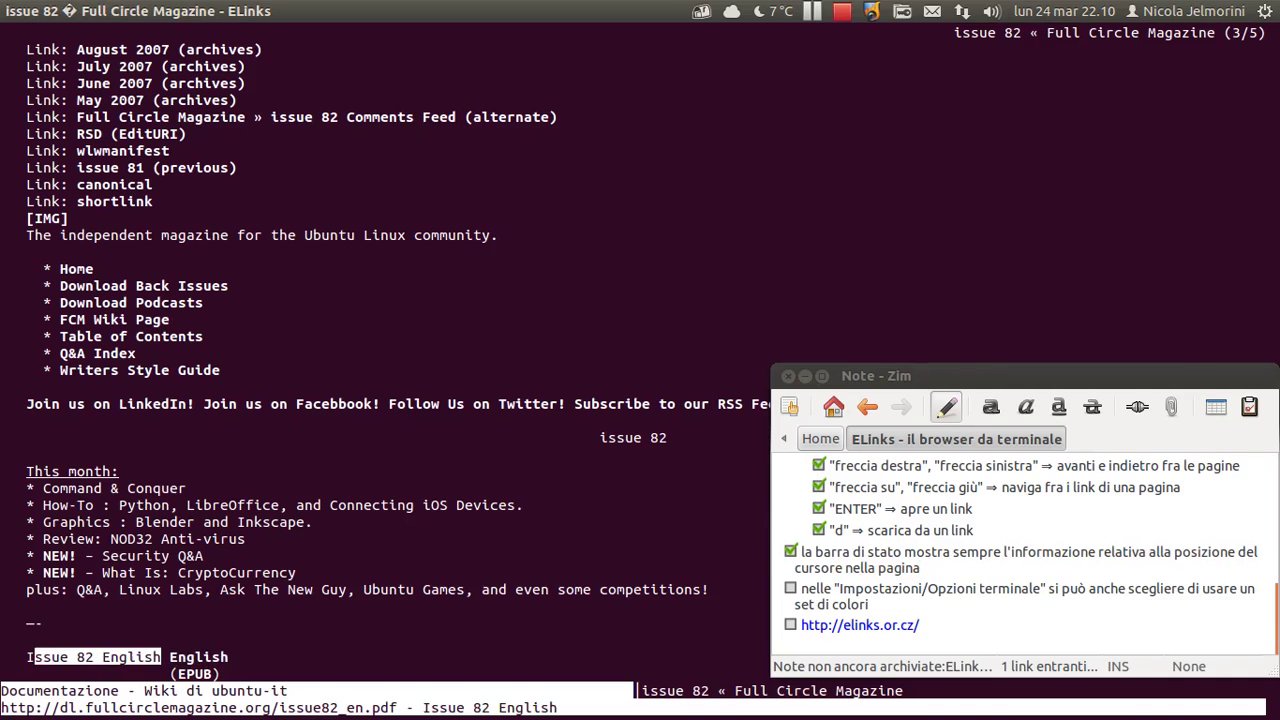
key("Up")
key("Down")
key("Up")
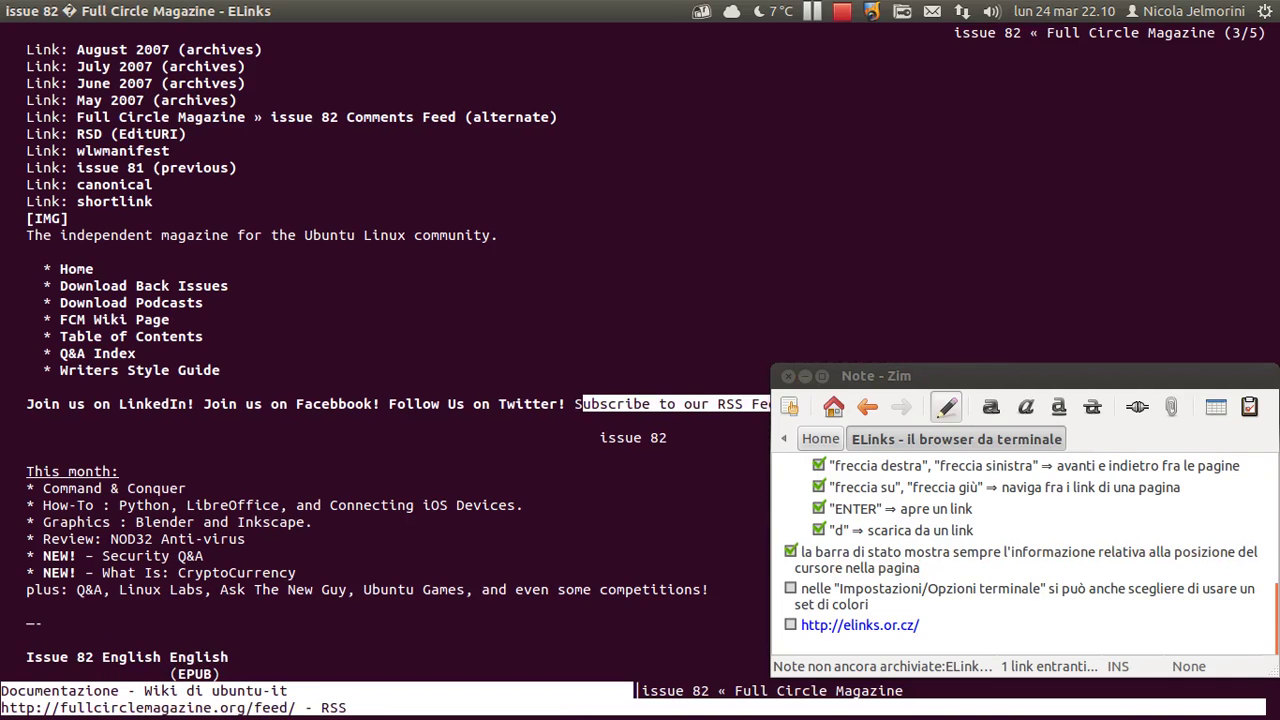
key("Up")
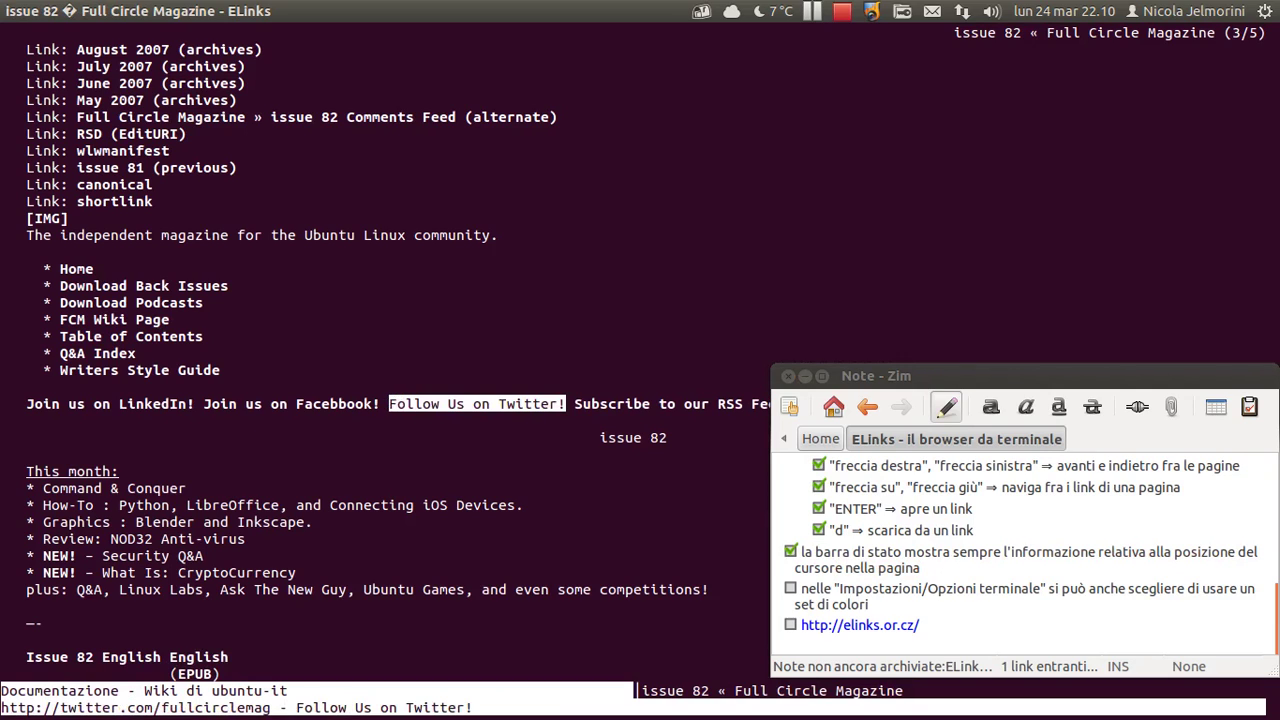
key("Up")
key("Up")
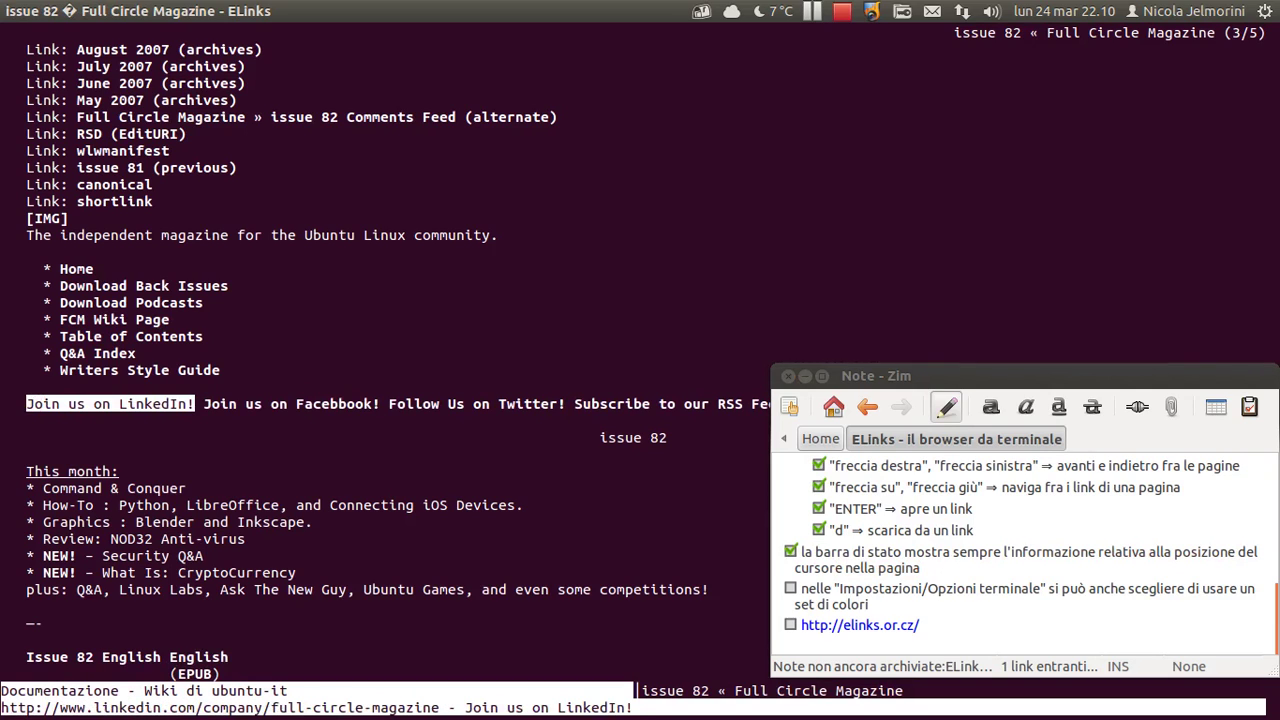
key("Down")
key("Up")
key("Up")
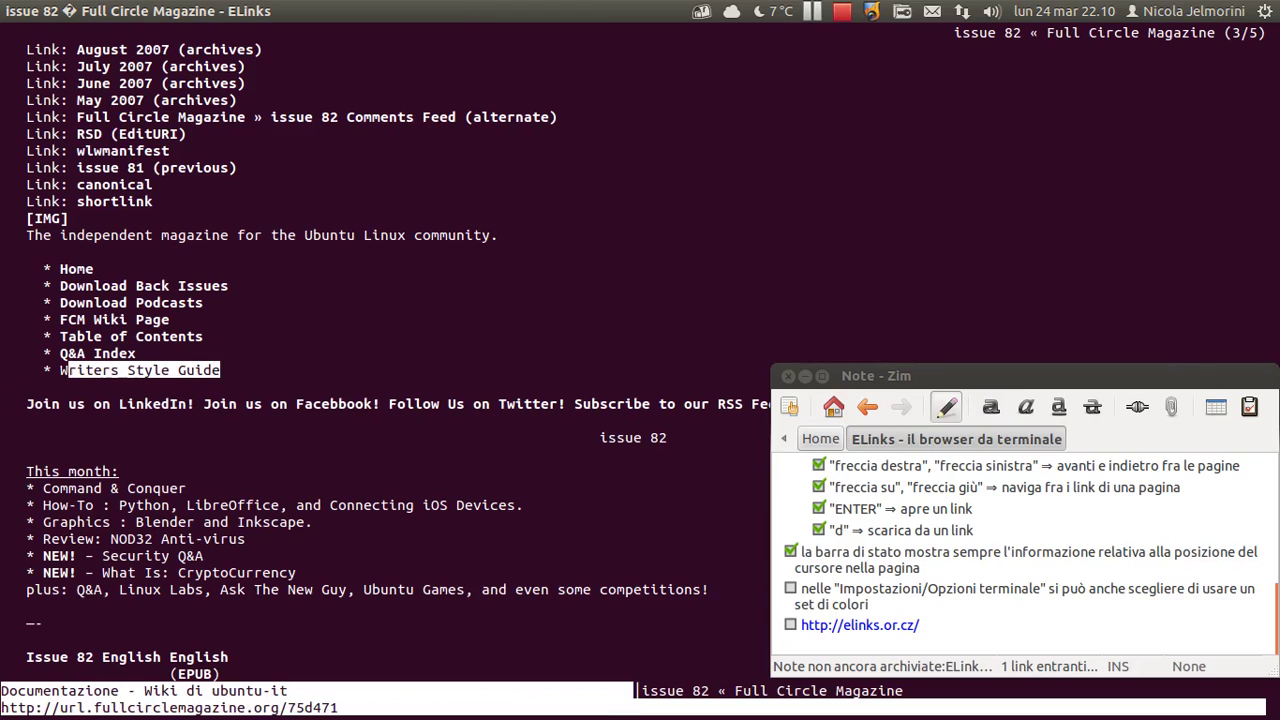
key("Up")
key("Up")
key("Up")
key("Up")
key("Up")
key("Up")
key("Up")
key("Up")
key("Up")
key("Up")
key("Up")
key("Up")
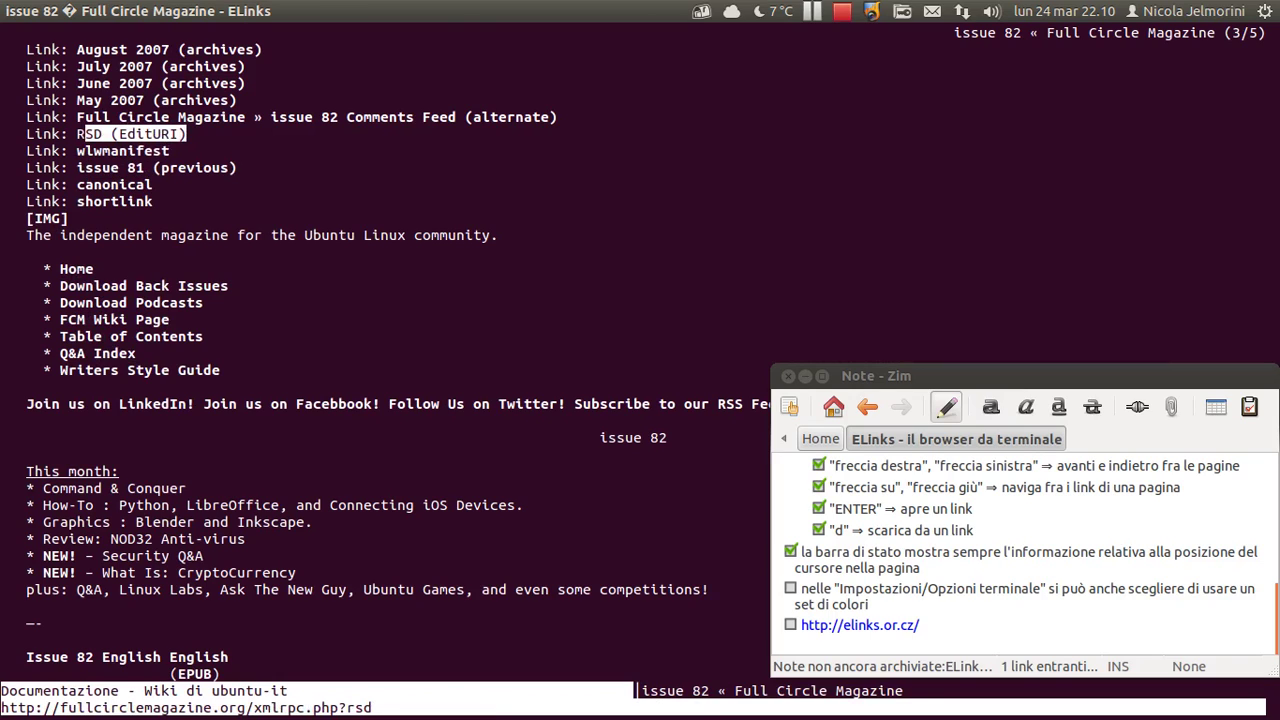
key("Up")
key("Up")
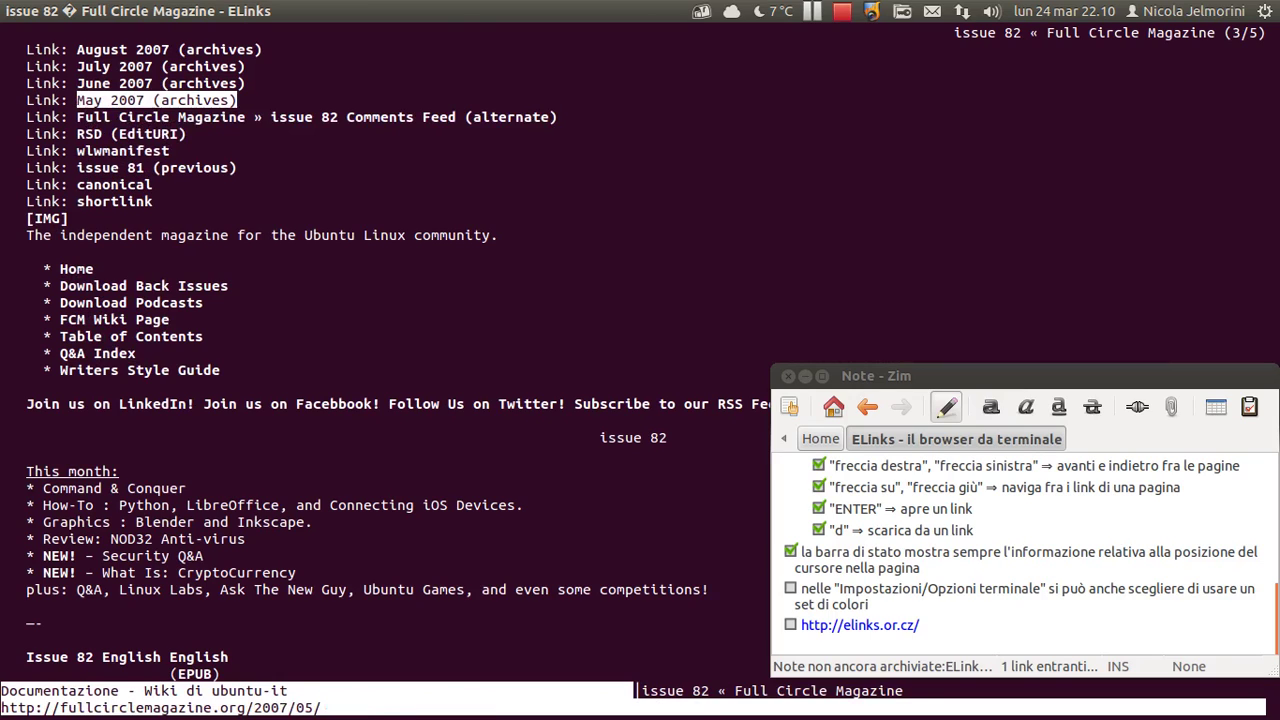
key("Down")
key("Down")
key("Down")
key("Down")
key("Down")
key("Down")
key("Down")
key("Down")
key("Down")
key("Down")
key("Down")
key("Down")
key("Down")
key("Down")
key("Down")
key("Down")
key("Down")
key("Down")
key("Down")
key("Down")
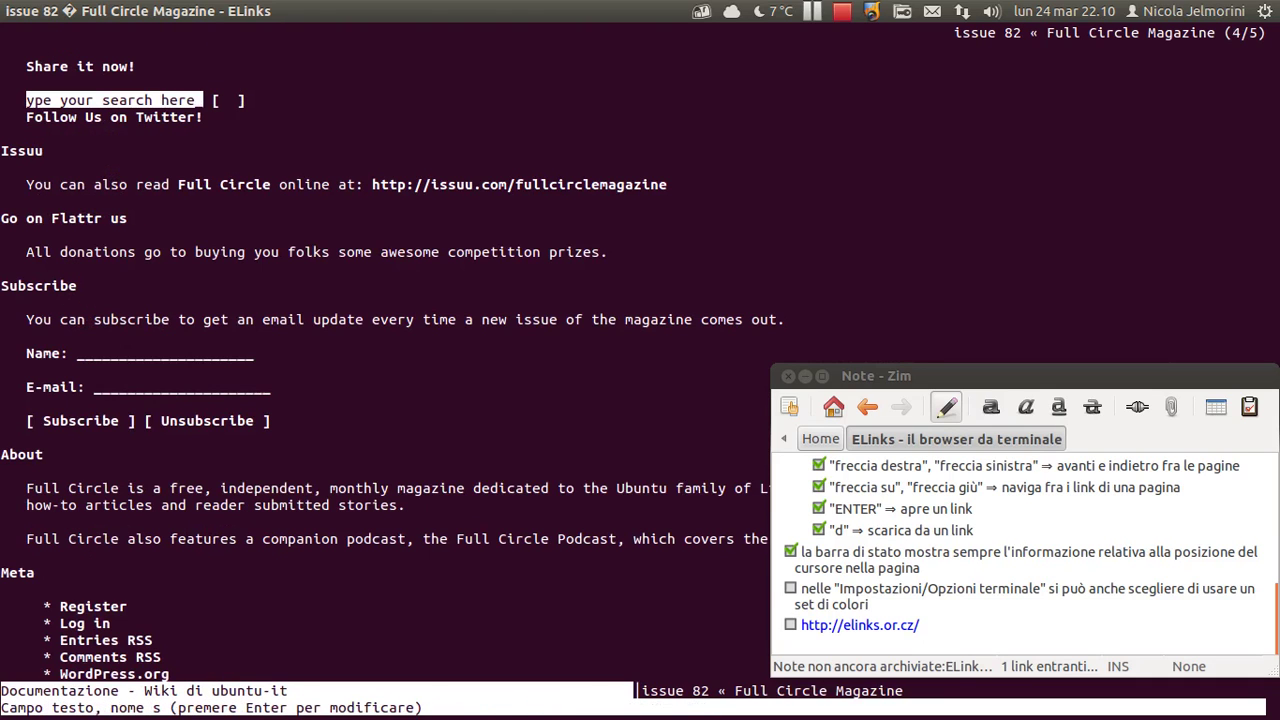
key("Up")
key("Up")
key("Up")
key("Up")
key("Up")
key("Up")
key("Up")
key("Up")
key("Up")
key("Up")
key("Up")
key("Up")
key("Up")
key("Down")
key("Down")
key("Down")
key("Down")
key("Down")
key("Down")
key("Down")
key("Down")
key("Down")
key("Down")
key("Down")
key("Down")
key("Down")
key("Down")
key("Down")
key("Up")
key("Up")
key("Up")
key("Up")
key("Up")
key("Up")
key("Up")
key("Down")
key("Down")
key("Down")
key("Down")
key("Down")
key("Down")
key("Down")
key("Down")
key("Down")
key("Down")
key("Down")
key("Up")
key("Up")
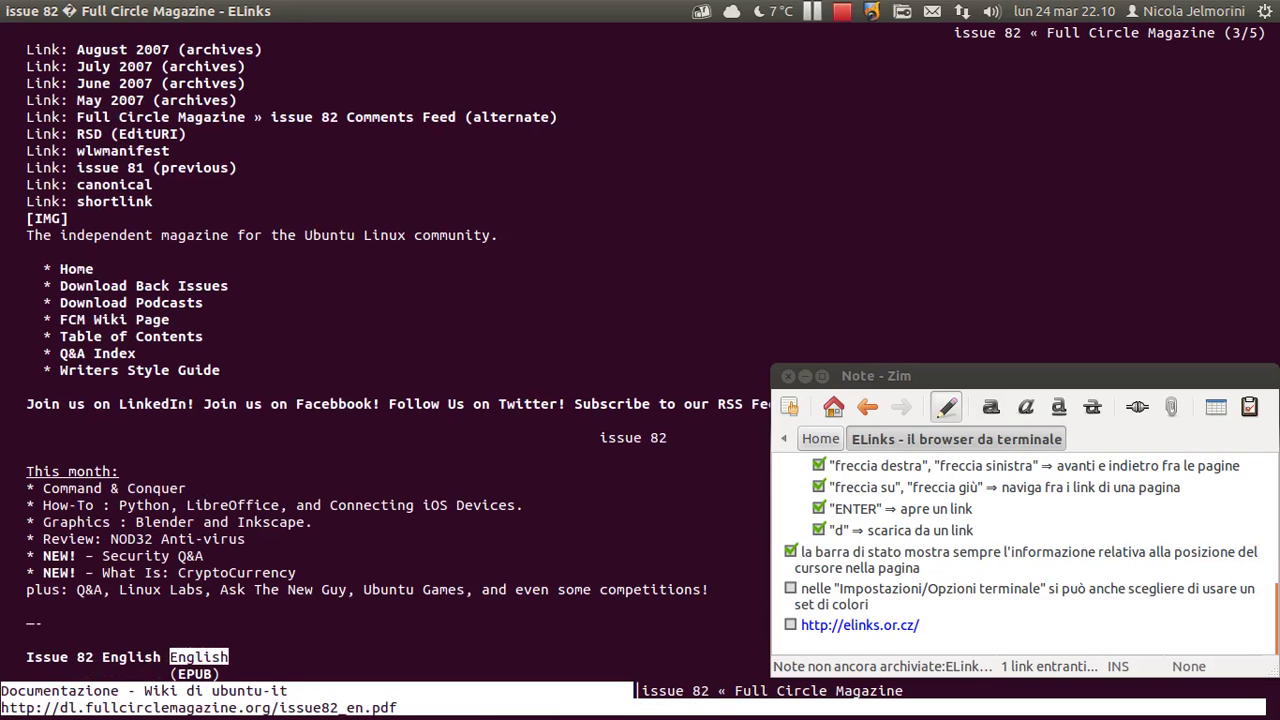
Tick the Zim item about colour sets in Impostazioni/Opzioni terminale, then show the ELinks menu bar.
left_click(790, 591)
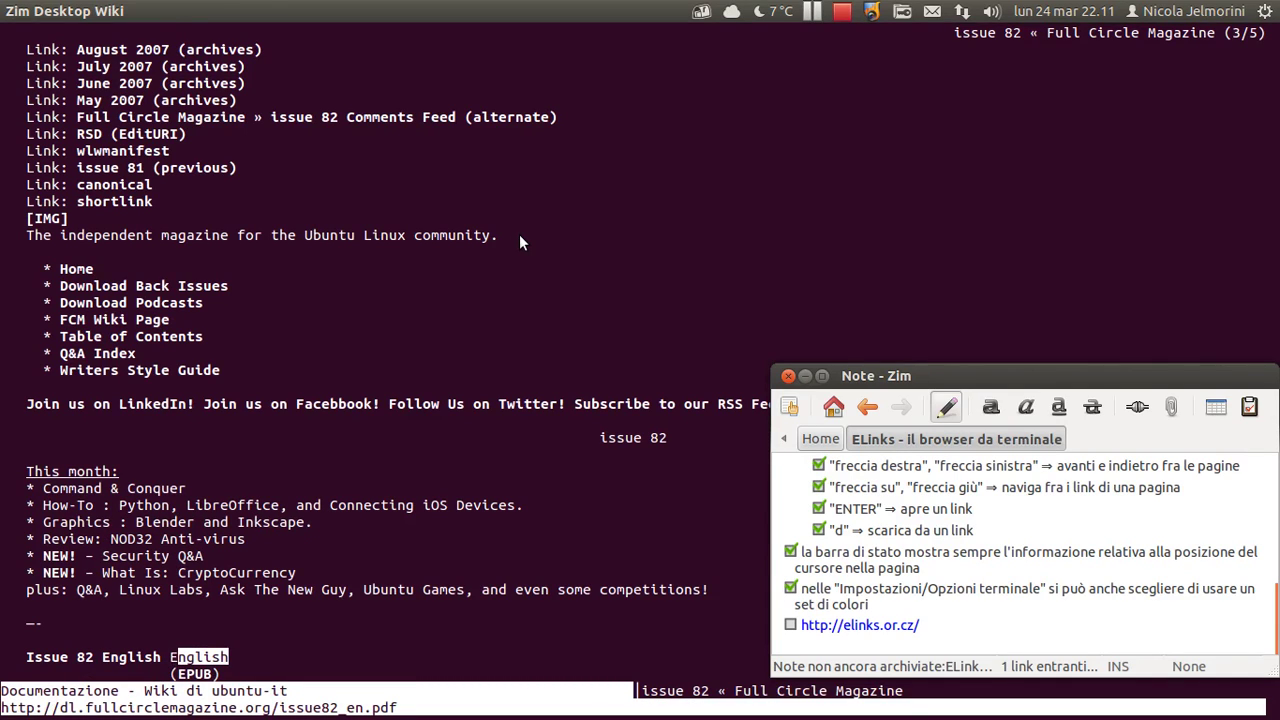
left_click(519, 234)
key("Escape")
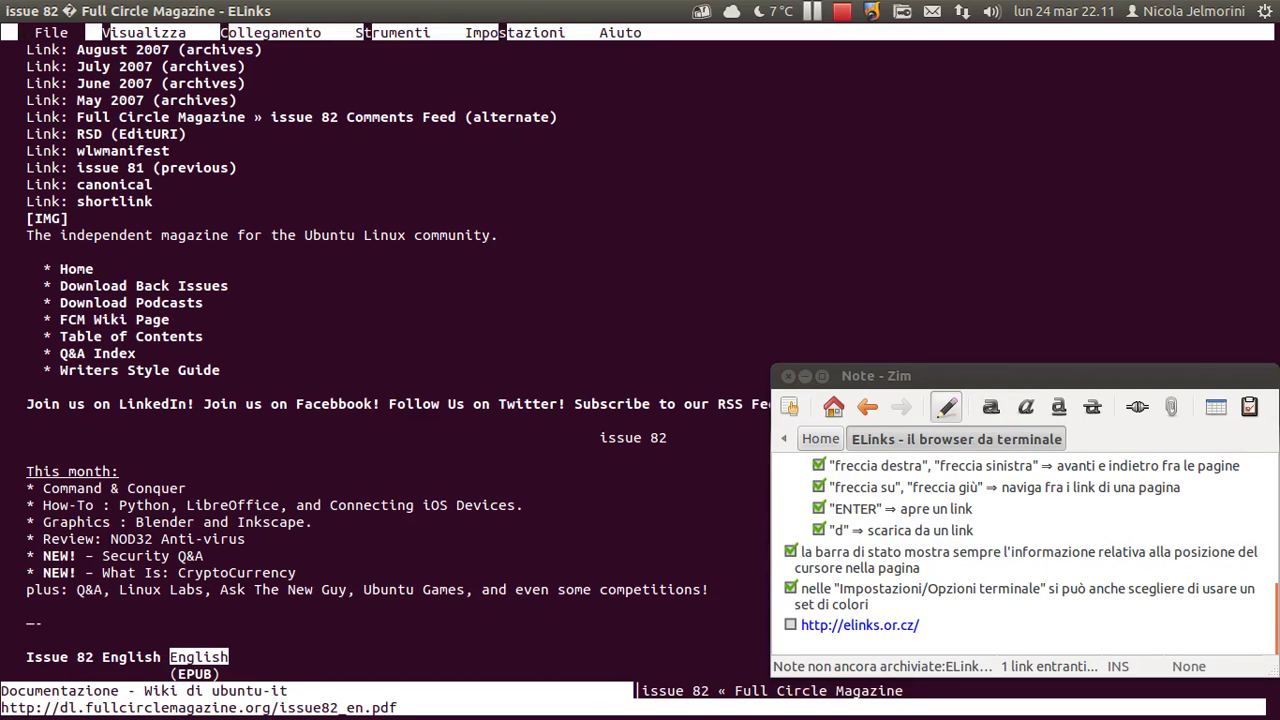
Open the File menu and browse its commands: new tab, background tab, open URL, go back and forward.
key("Return")
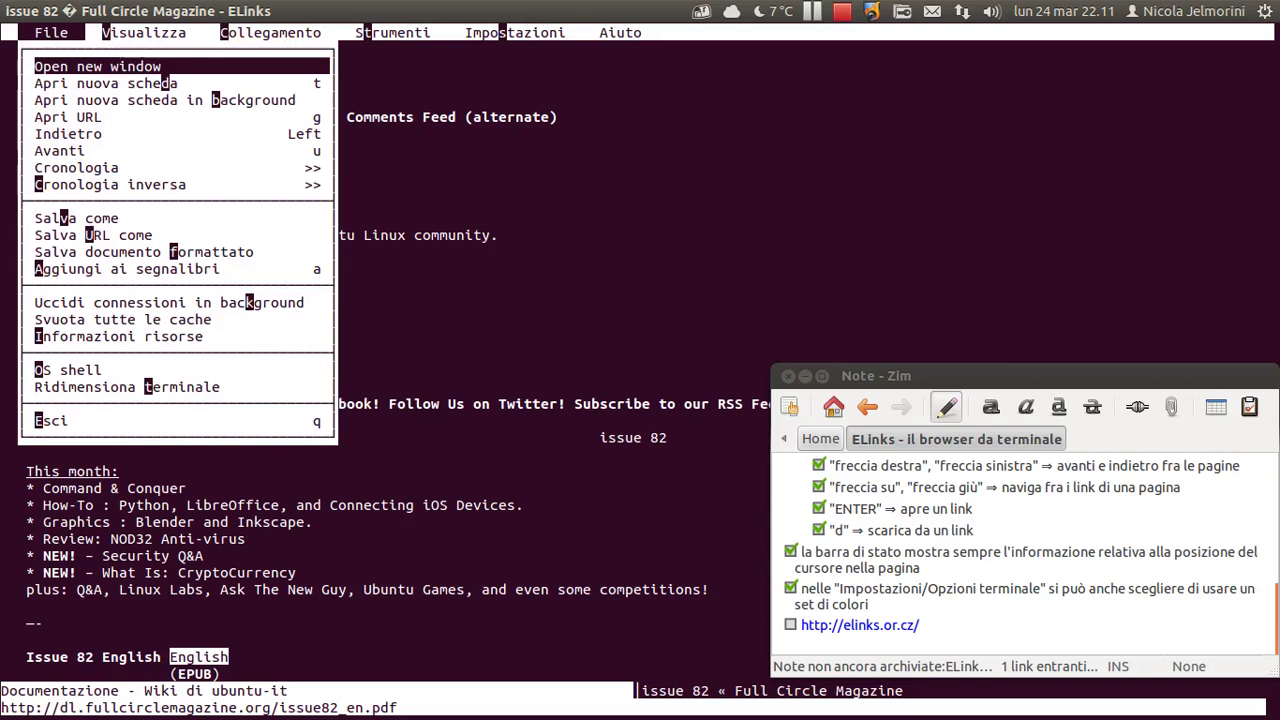
key("Up")
key("Up")
key("Up")
key("Up")
key("Up")
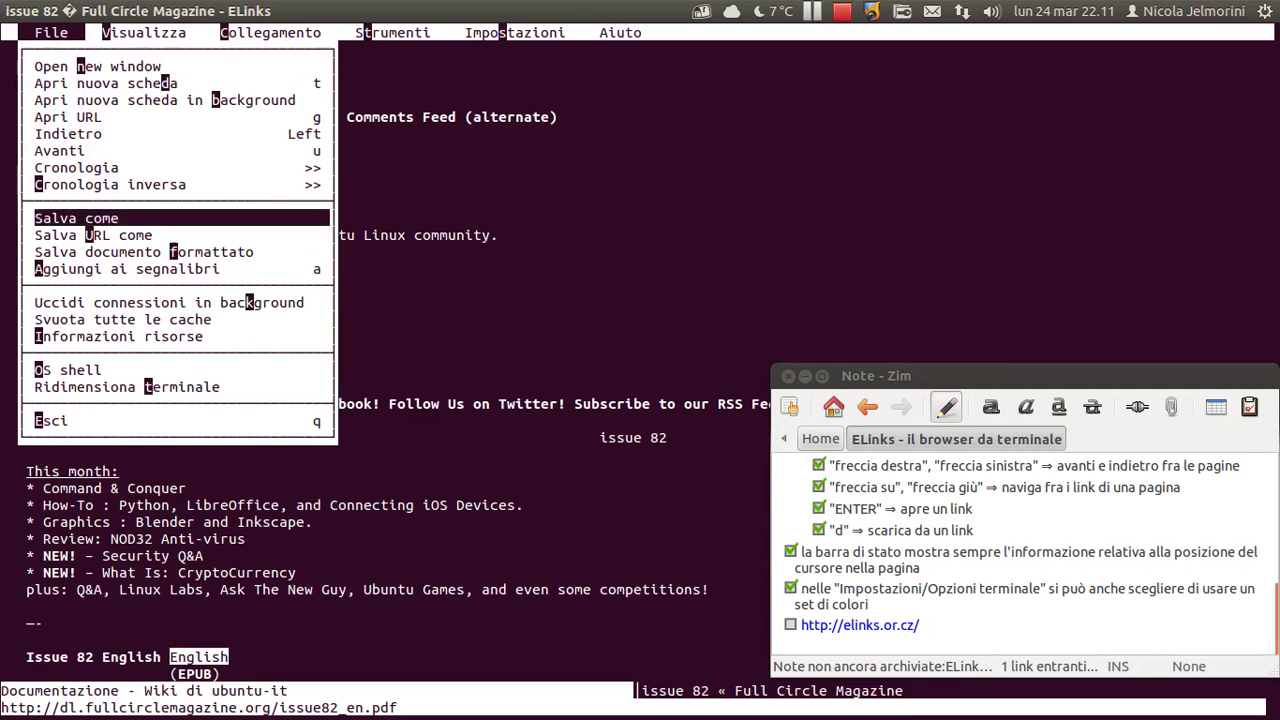
key("Up")
key("Up")
key("Up")
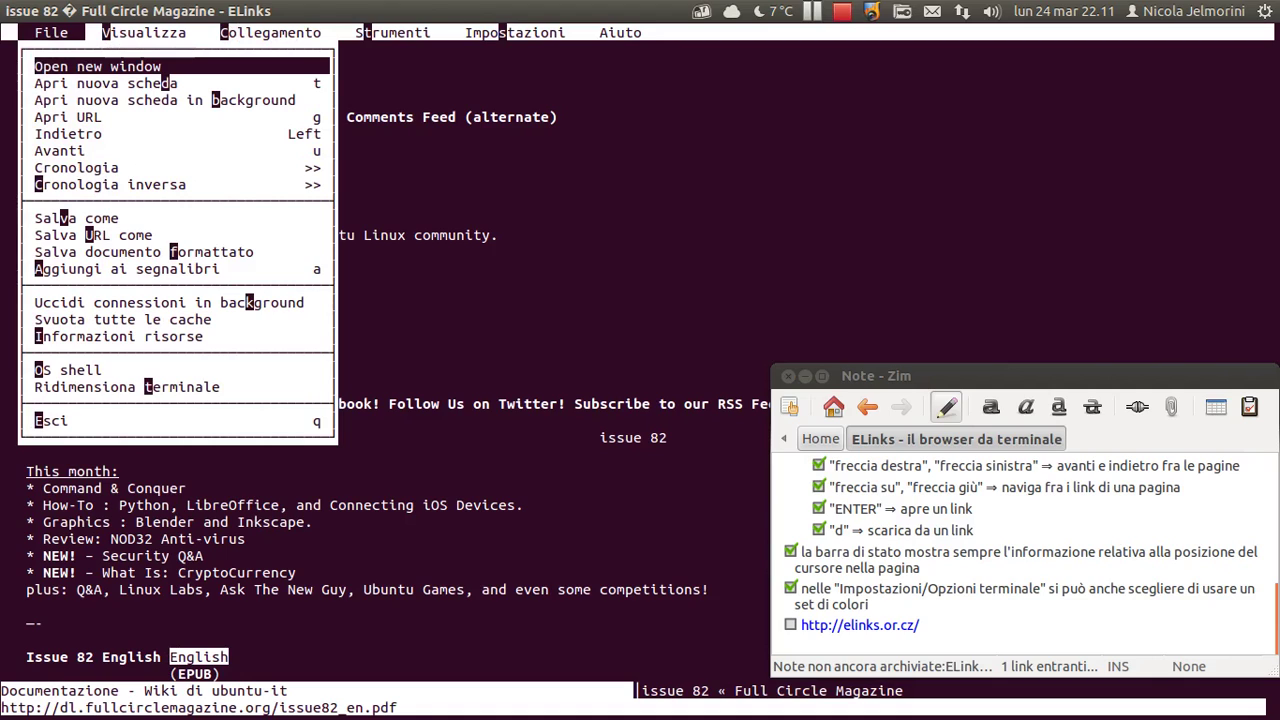
key("Down")
key("Up")
key("Down")
key("Up")
key("Down")
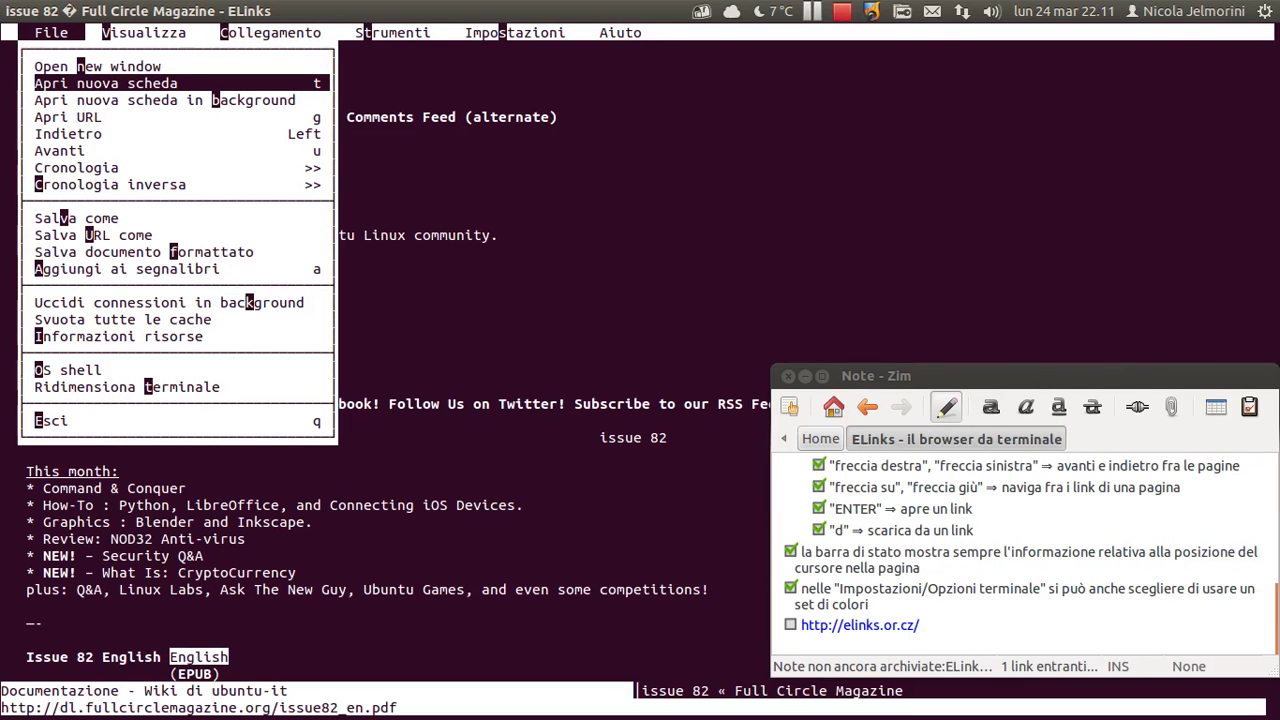
key("Down")
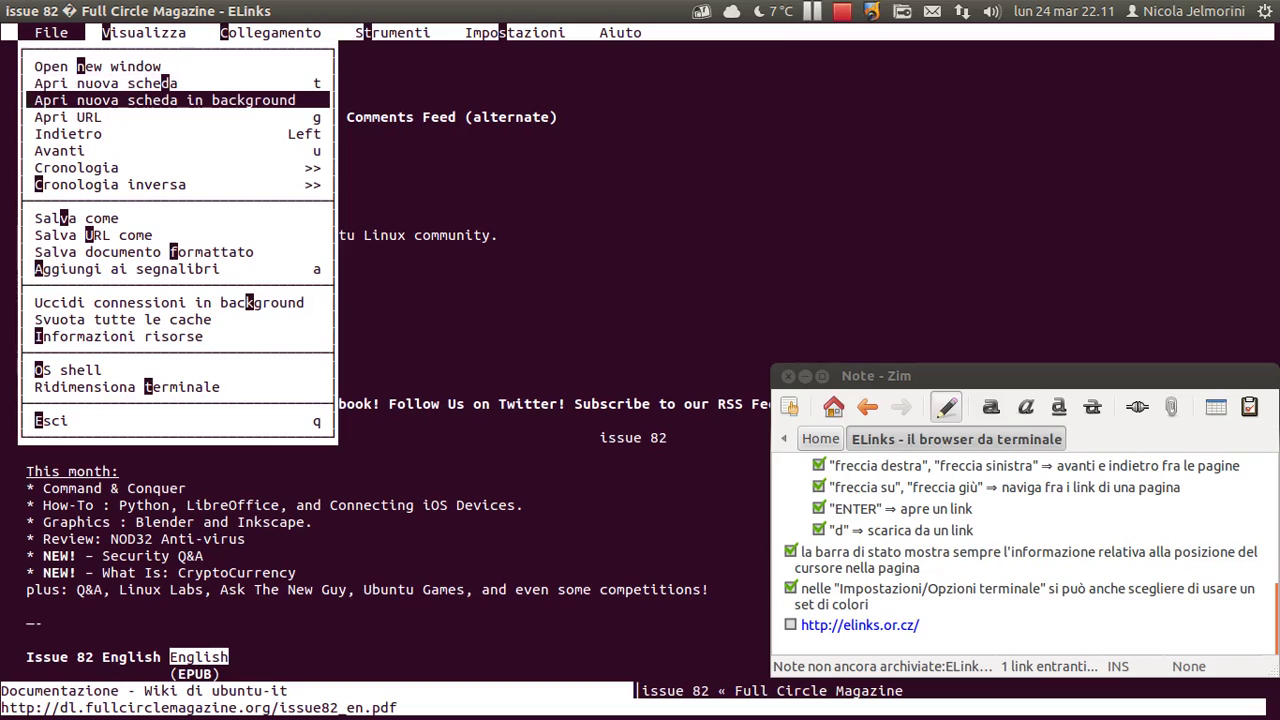
key("Down")
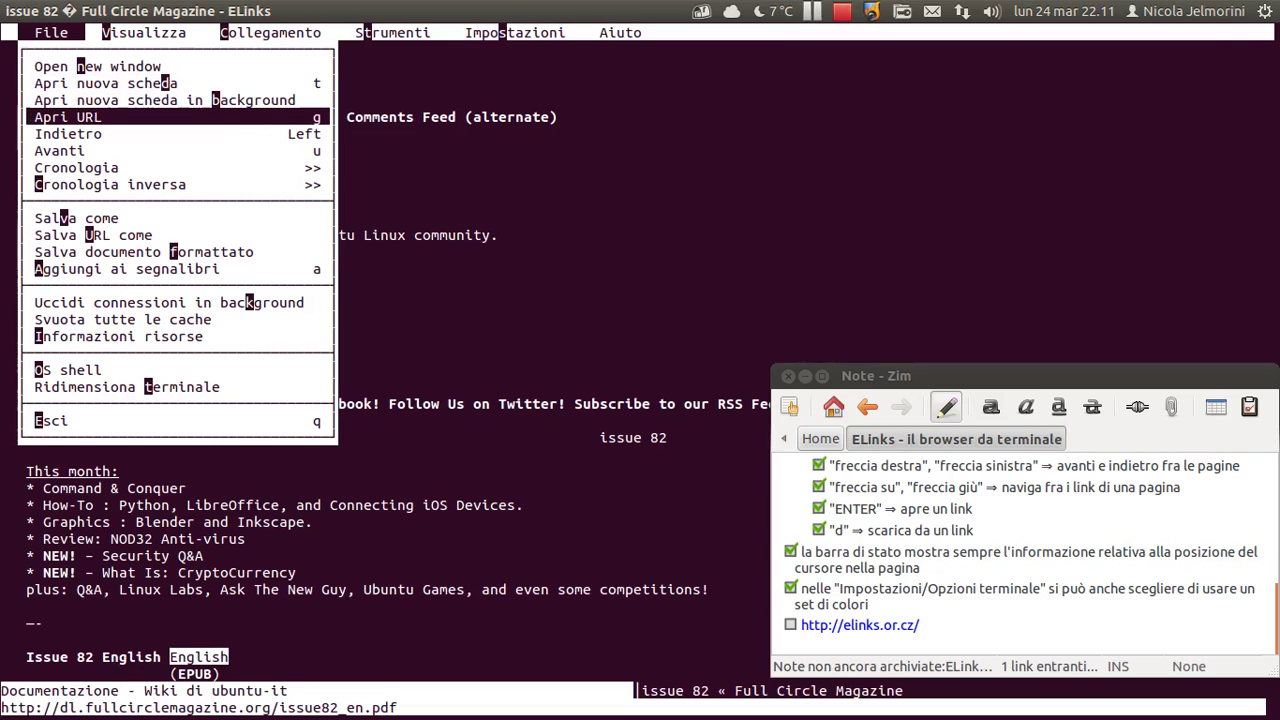
key("Down")
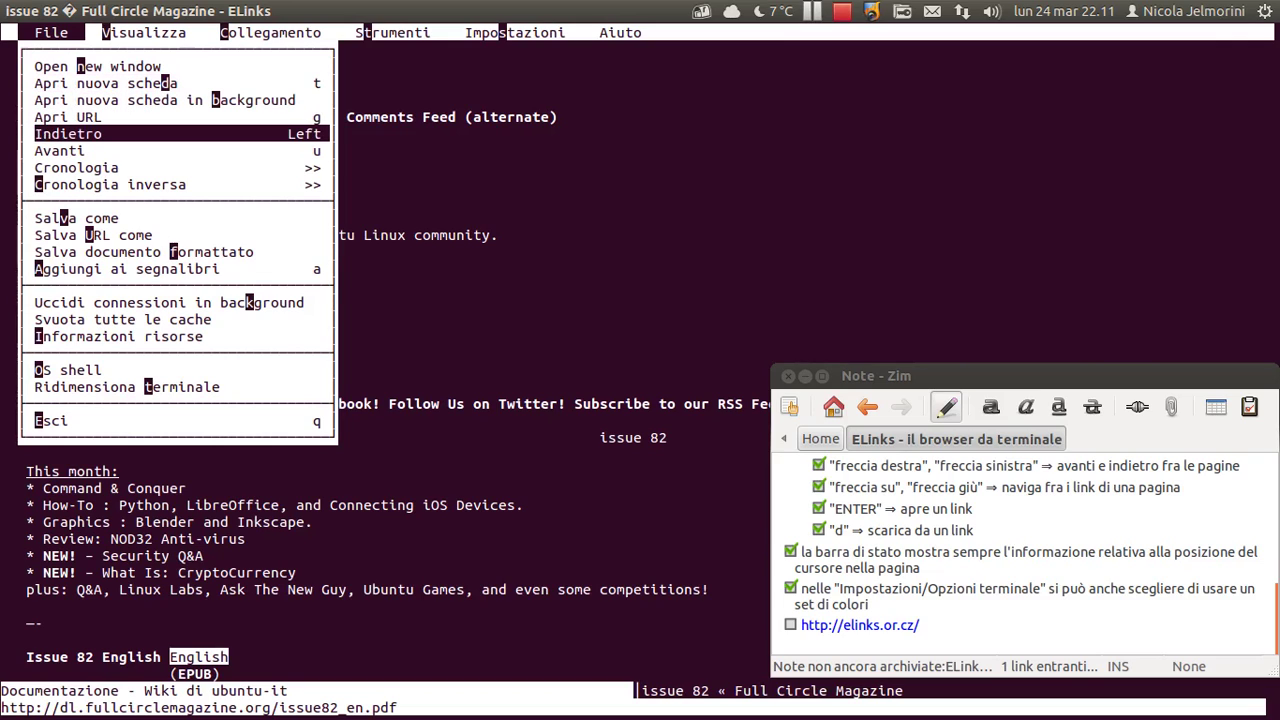
key("Down")
Open the Cronologia submenu listing fullcirclemagazine.org and wiki.ubuntu-it.org.
key("Down")
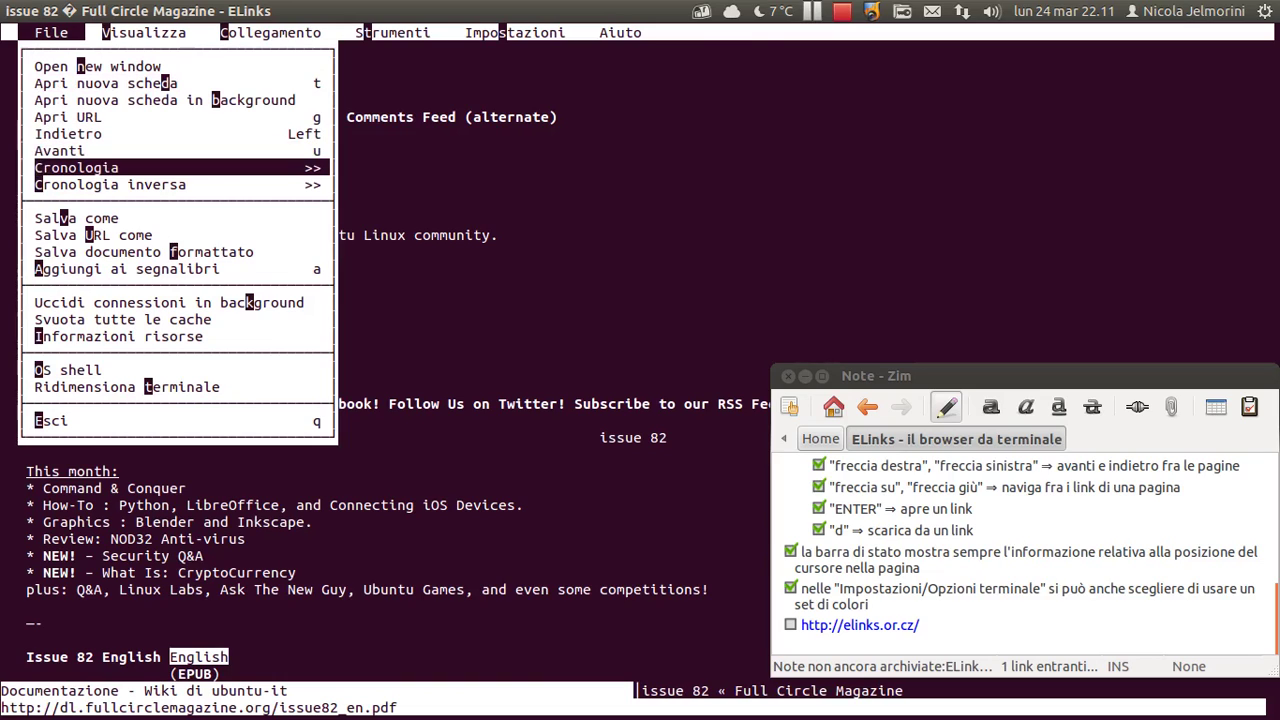
key("Up")
key("Down")
key("Right")
key("Left")
key("Down")
key("Down")
key("Down")
key("Down")
key("Down")
key("Right")
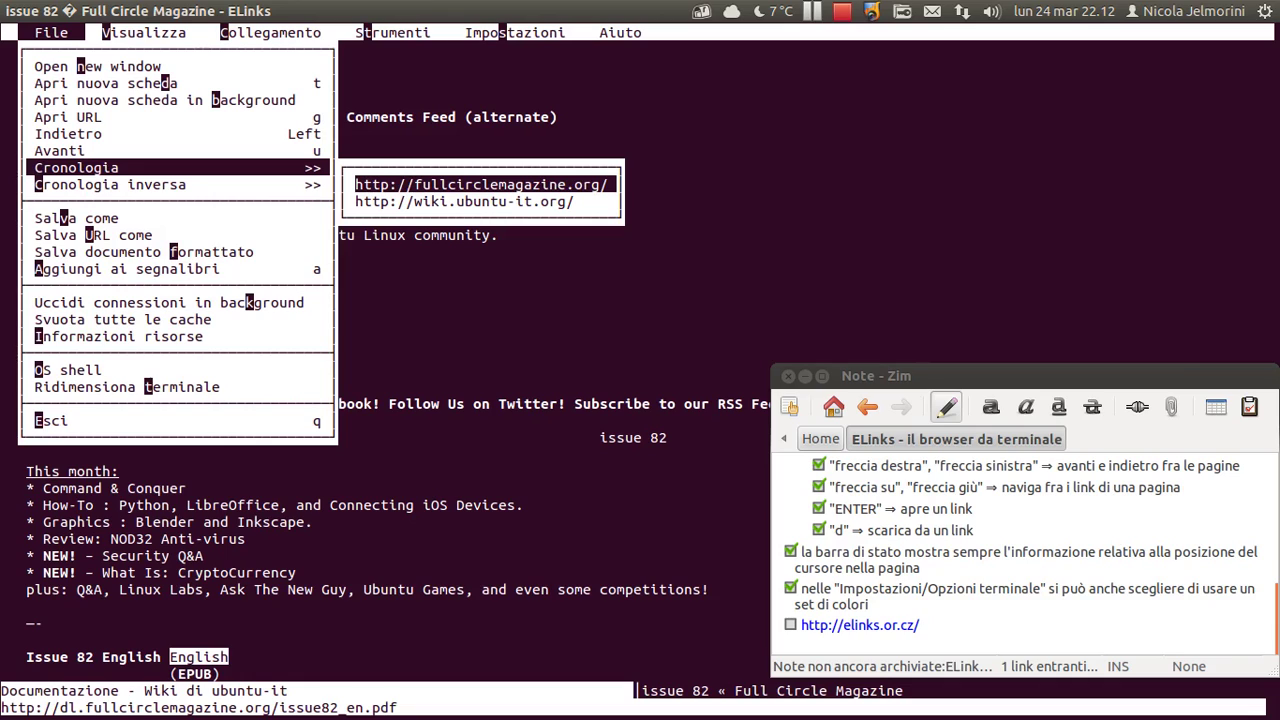
Browse the two history entries, fullcirclemagazine.org and wiki.ubuntu-it.org, then close the list.
key("Left")
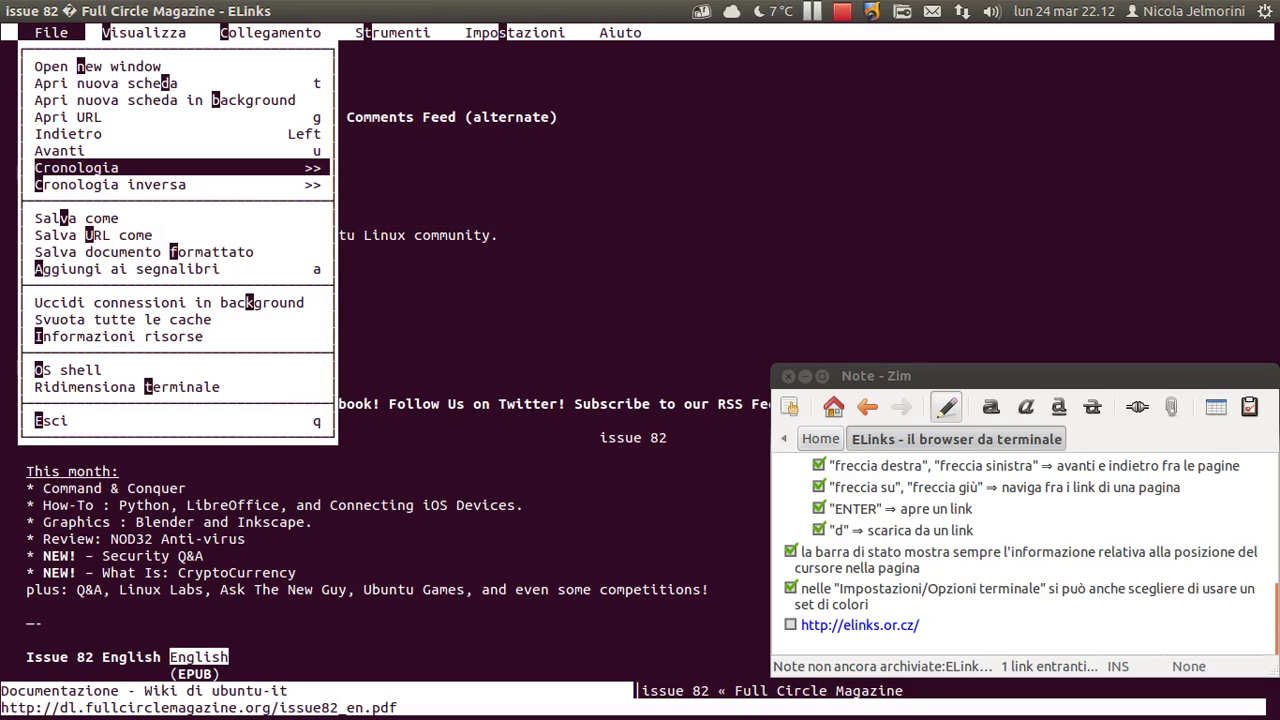
key("Down")
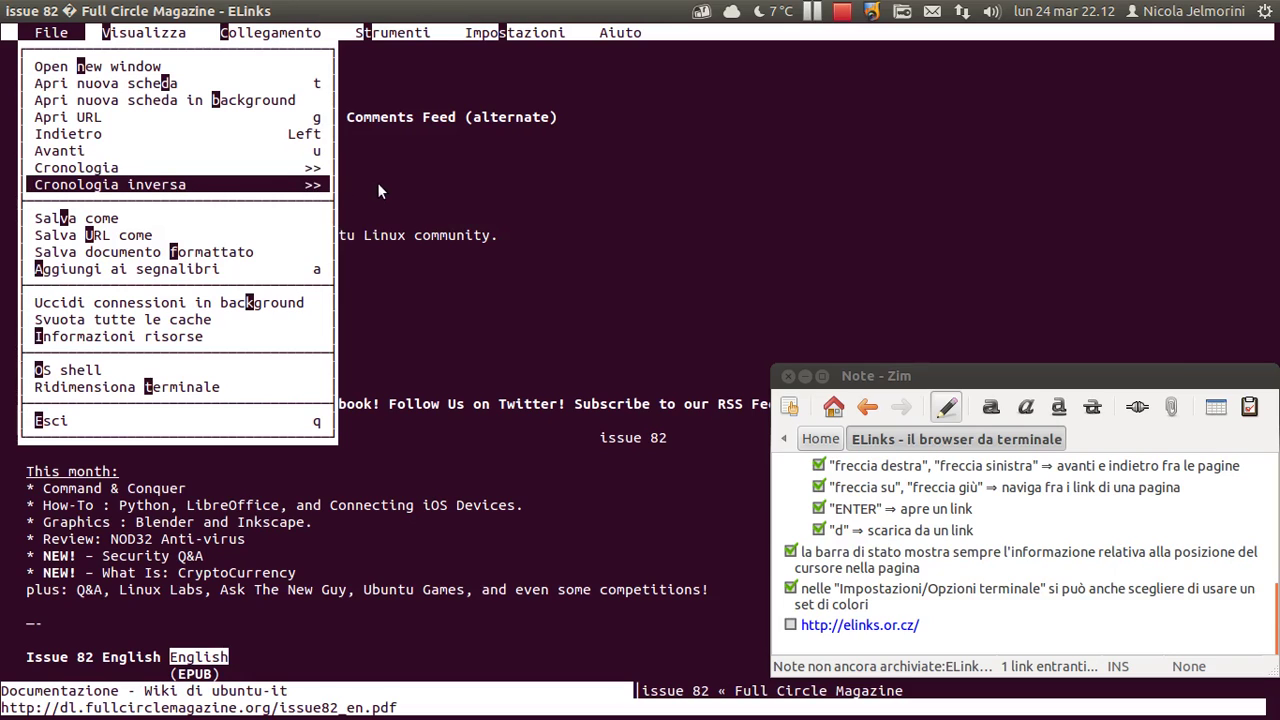
key("Up")
key("Right")
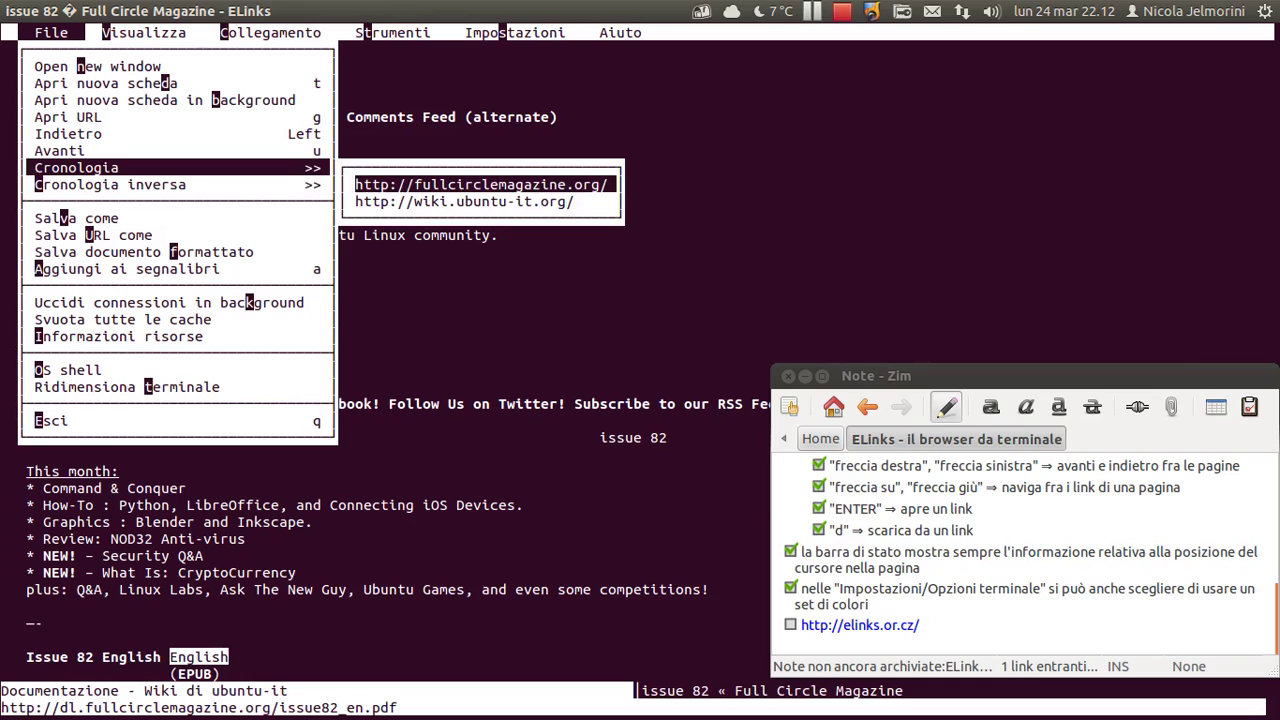
key("Down")
key("Up")
key("Down")
key("Up")
key("Down")
key("Up")
key("Down")
key("Up")
key("Down")
key("Up")
key("Down")
key("Up")
key("Down")
key("Up")
key("Escape")
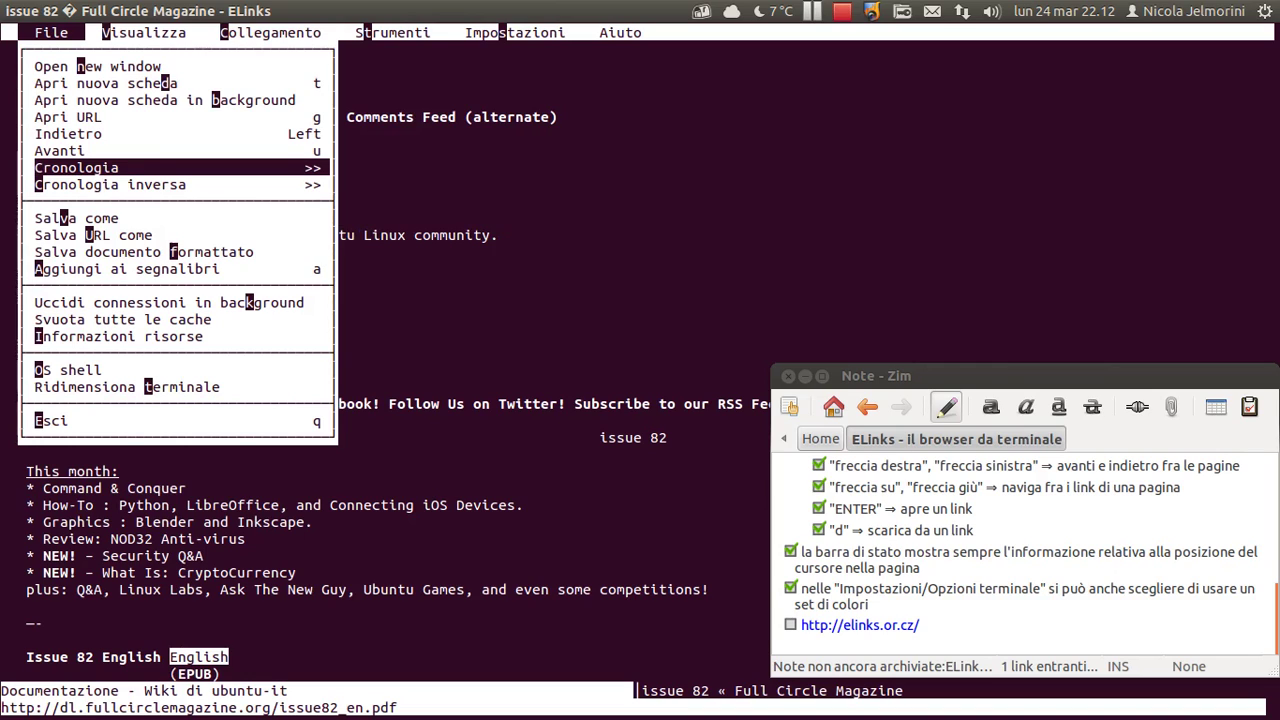
Open Cronologia inversa to confirm it is empty, then close it.
key("Right")
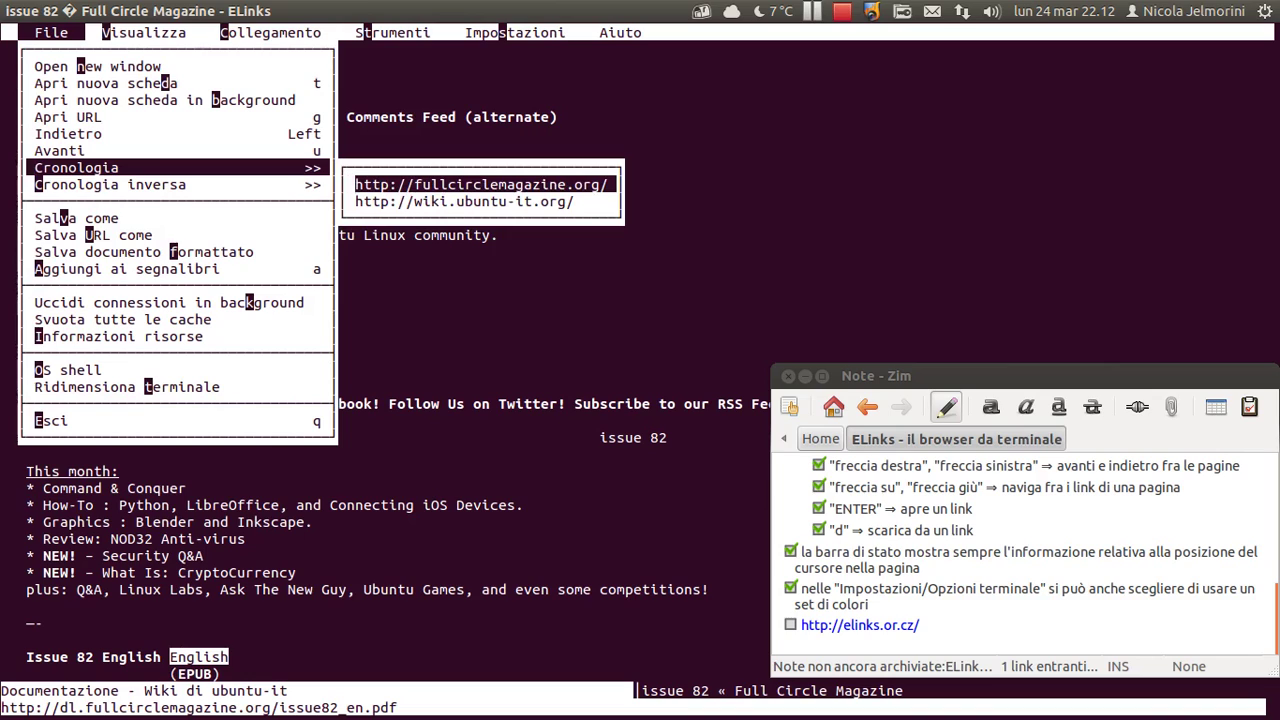
key("Left")
key("Down")
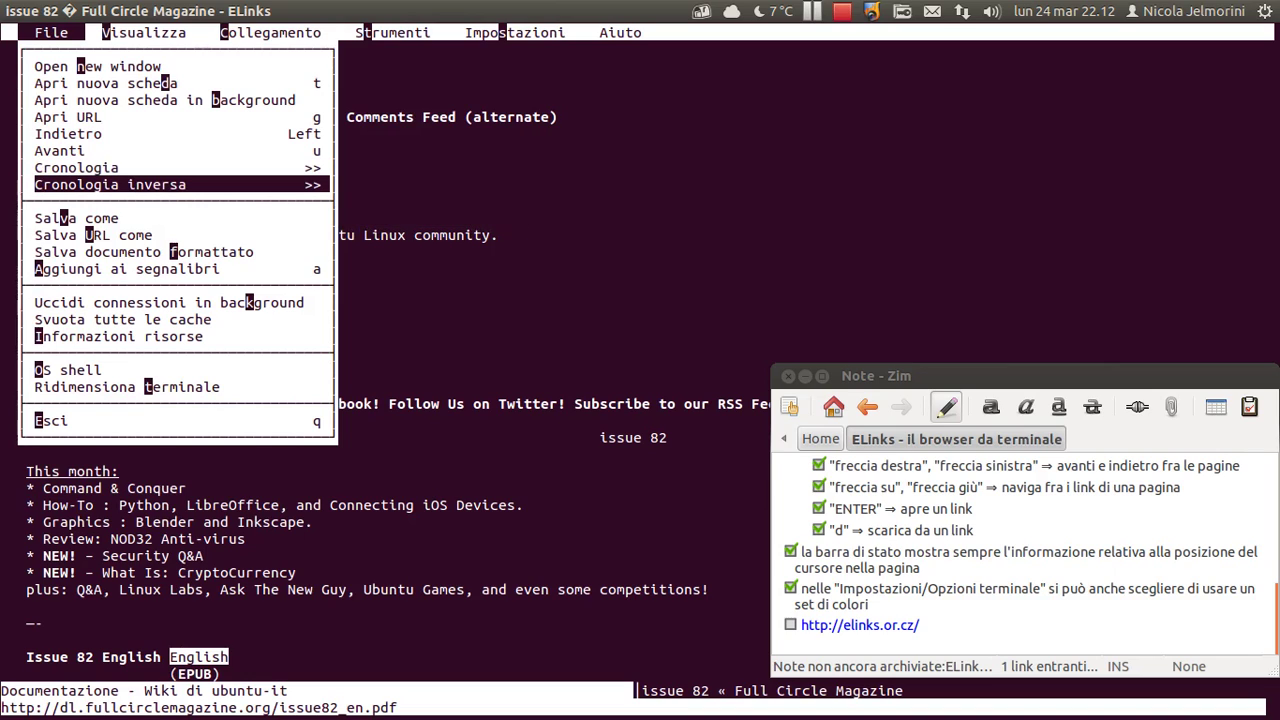
key("Right")
key("Left")
key("Down")
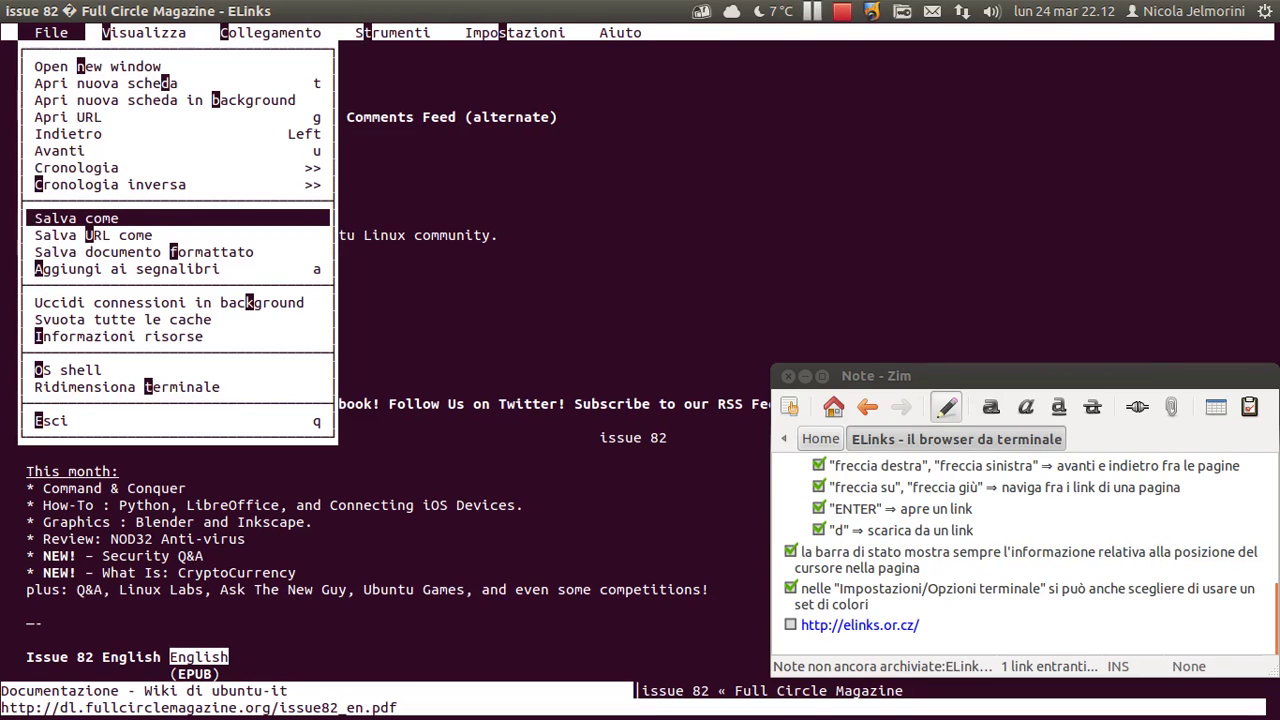
Open Informazioni risorse from the File menu, showing 3 handles, 1 timer and 525063 cache bytes.
key("Down")
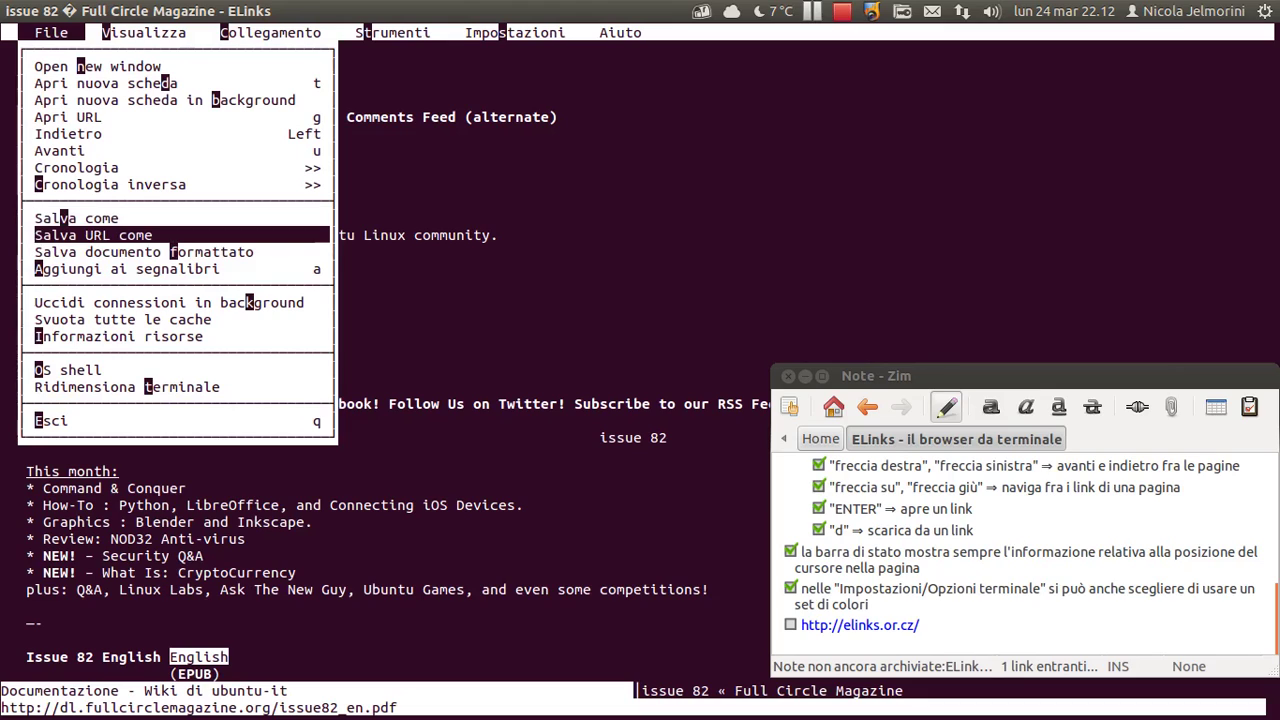
key("Down")
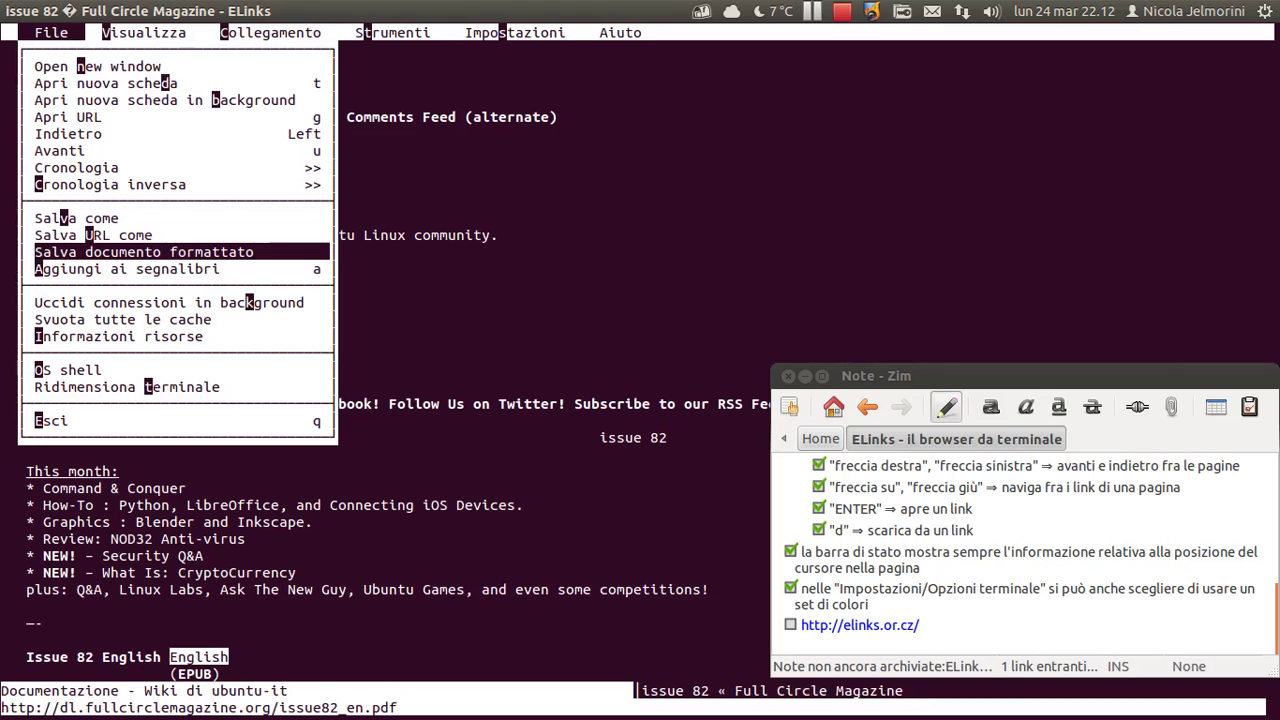
key("Down")
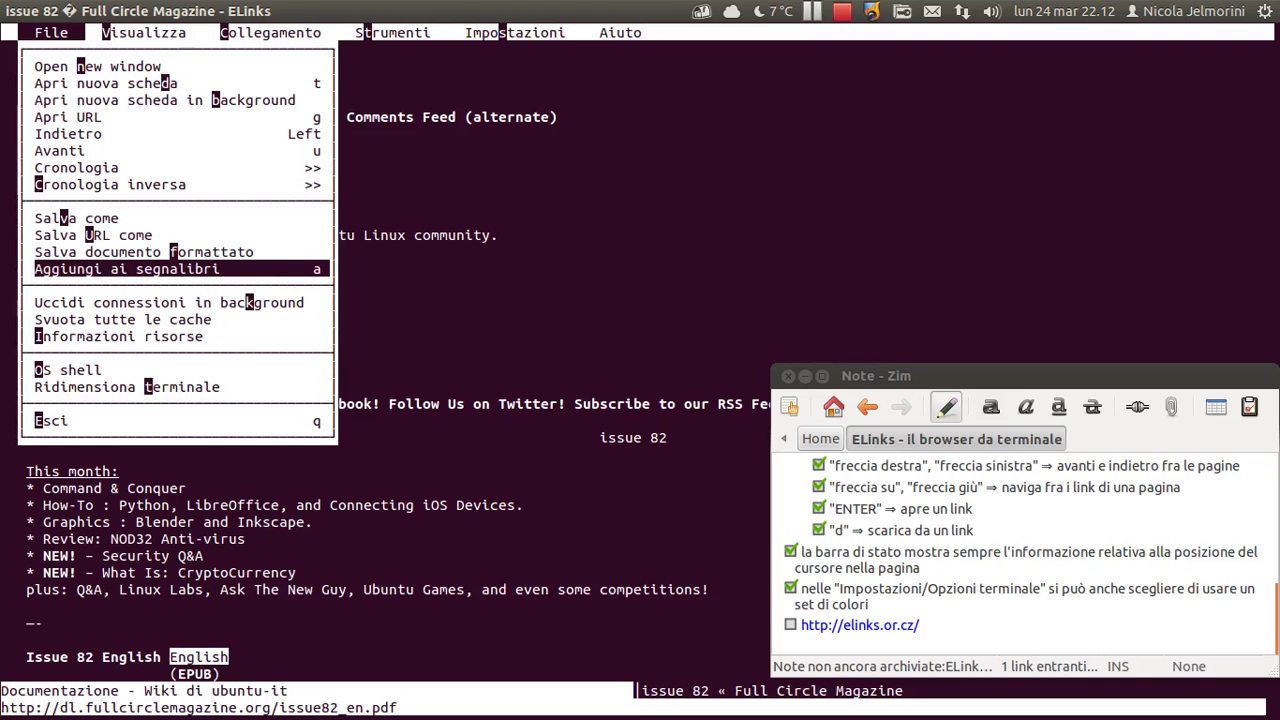
key("Down")
key("Up")
key("Down")
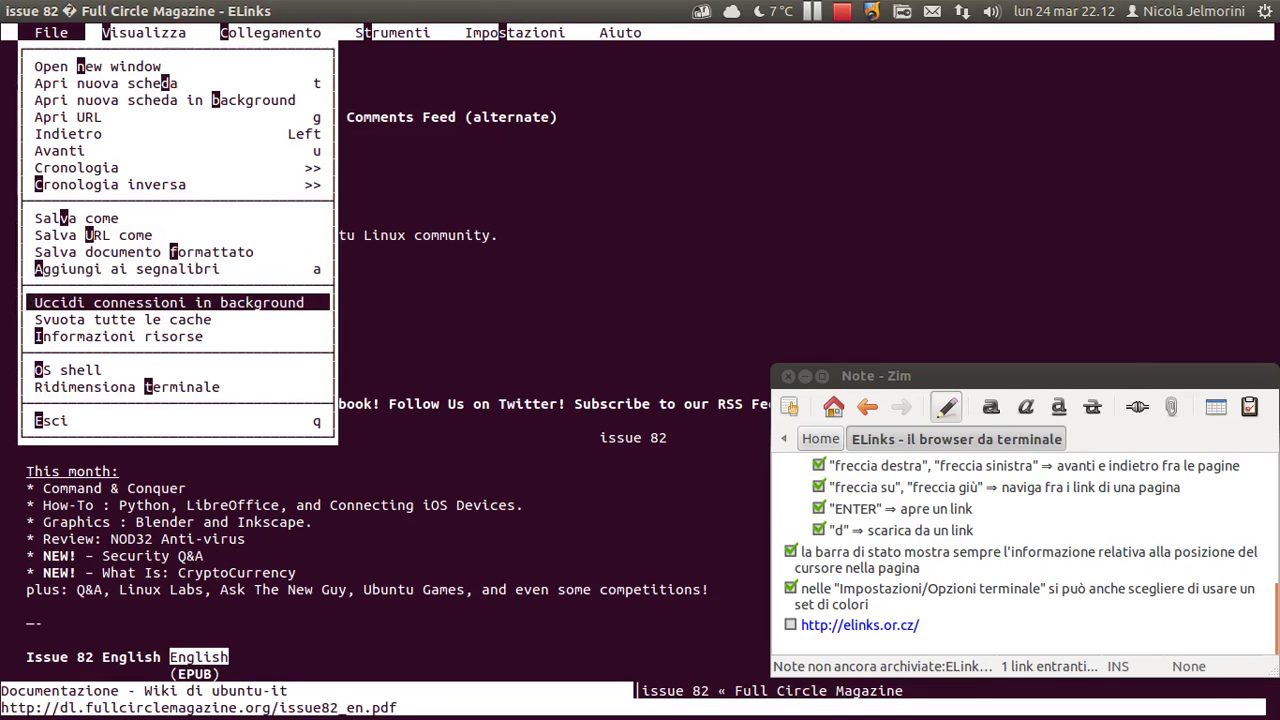
key("Down")
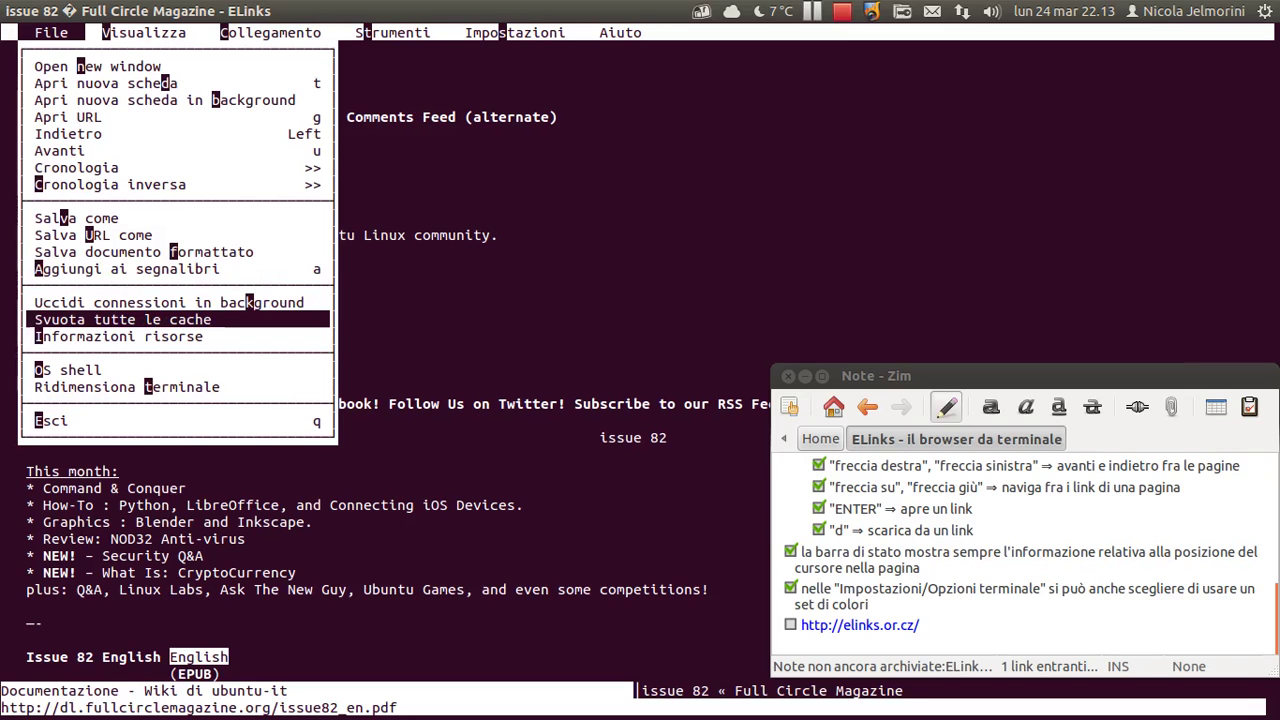
key("Down")
key("Return")
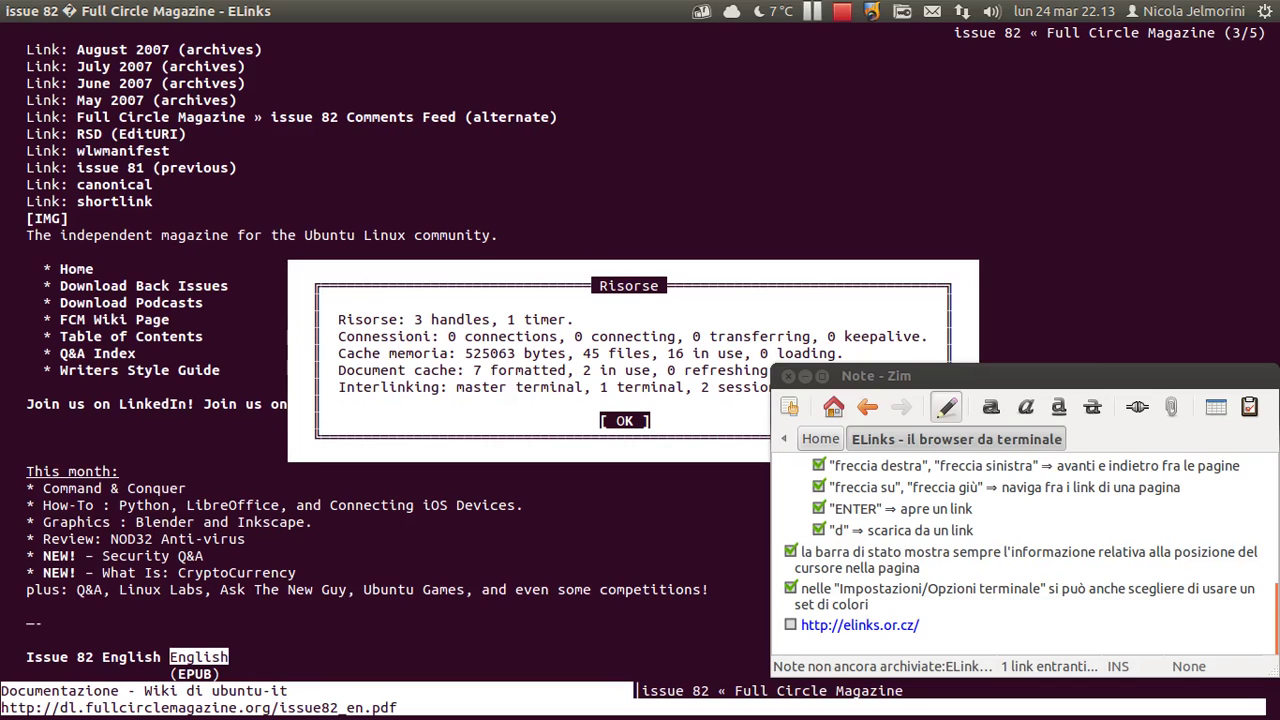
Close the Risorse summary and open the Visualizza menu with Cerca, Toggle HTML/plain and Reload document.
key("Return")
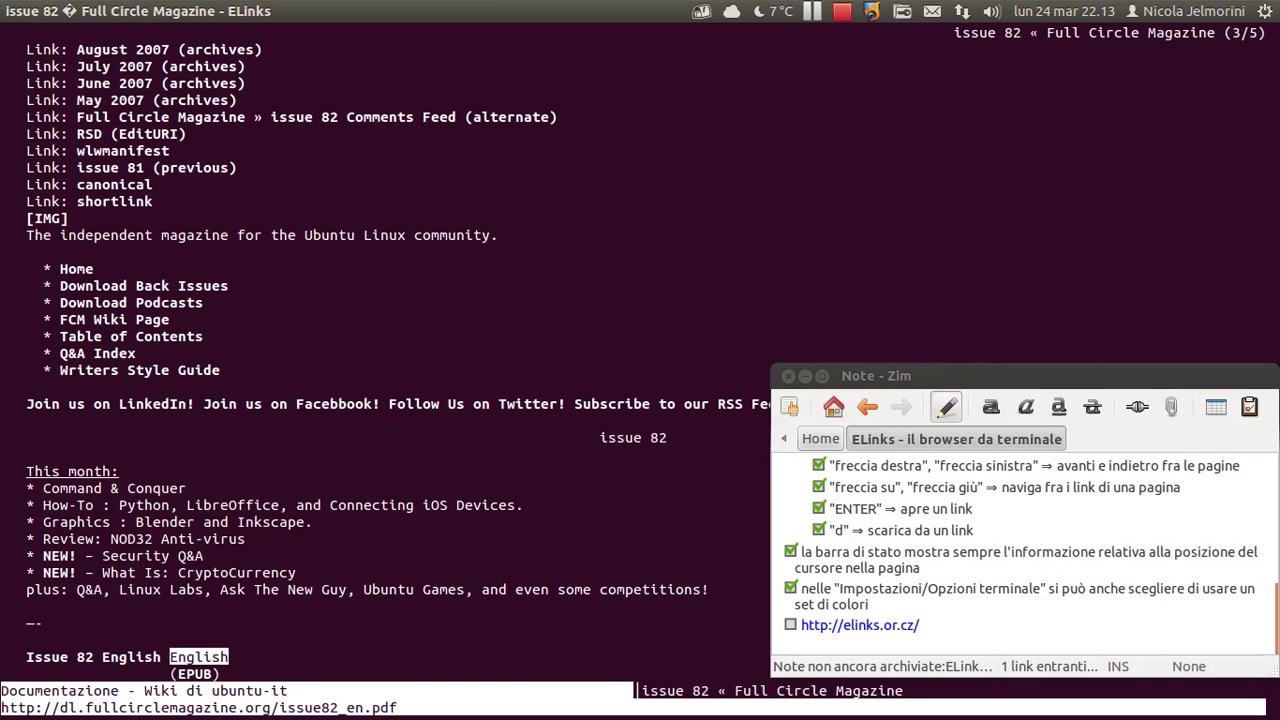
key("Escape")
key("Return")
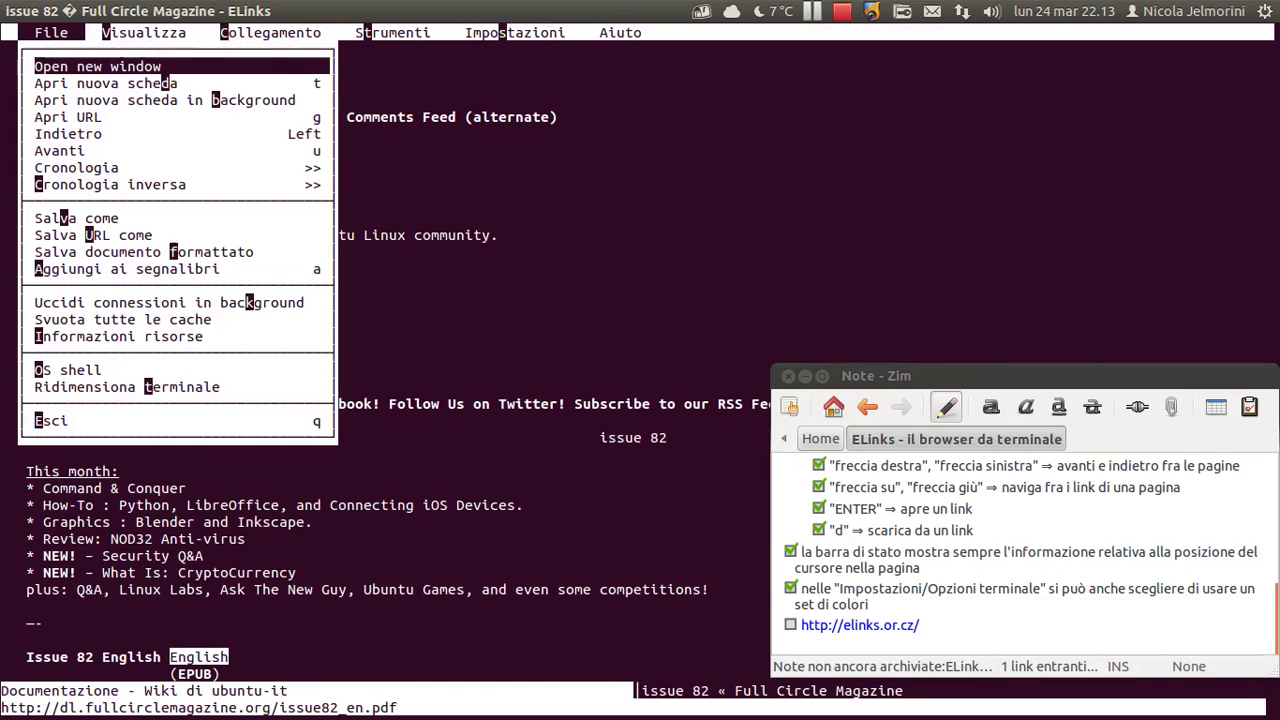
key("Down")
key("Down")
key("Down")
key("Down")
key("Down")
key("Down")
key("Down")
key("Down")
key("Down")
key("Down")
key("Down")
key("Down")
key("Down")
key("Down")
key("Down")
key("Down")
key("Up")
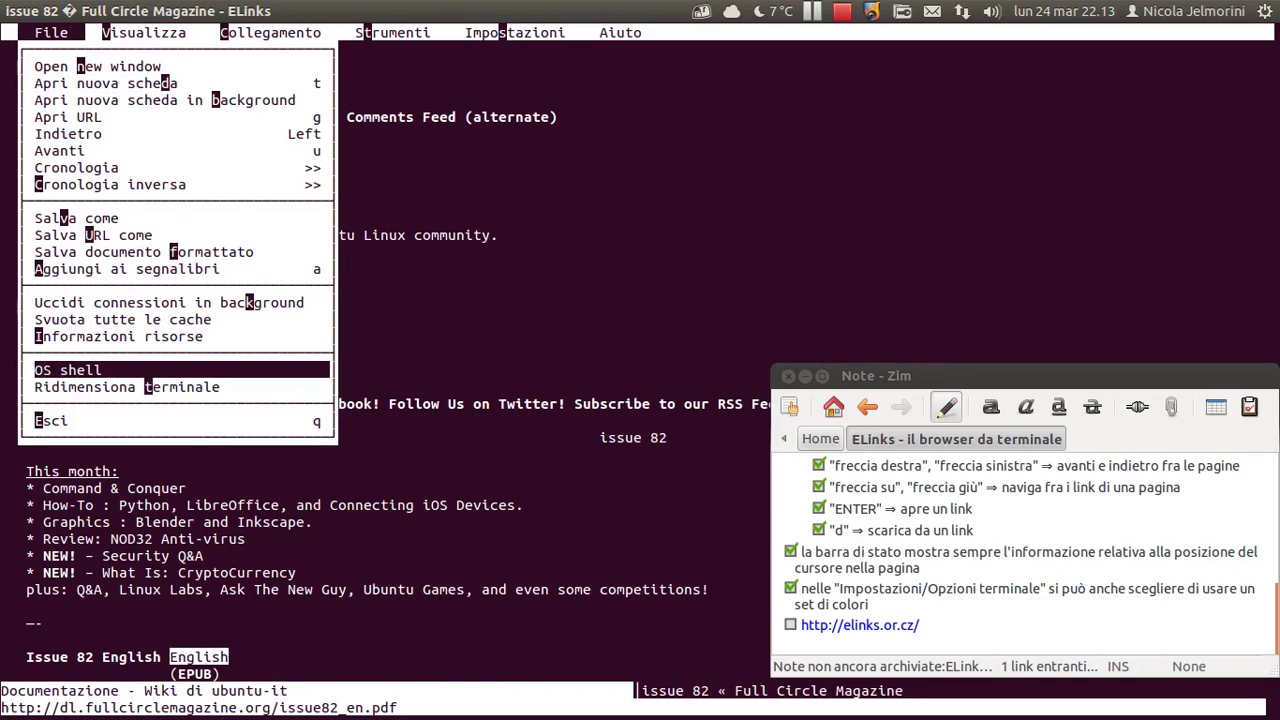
key("Down")
key("Down")
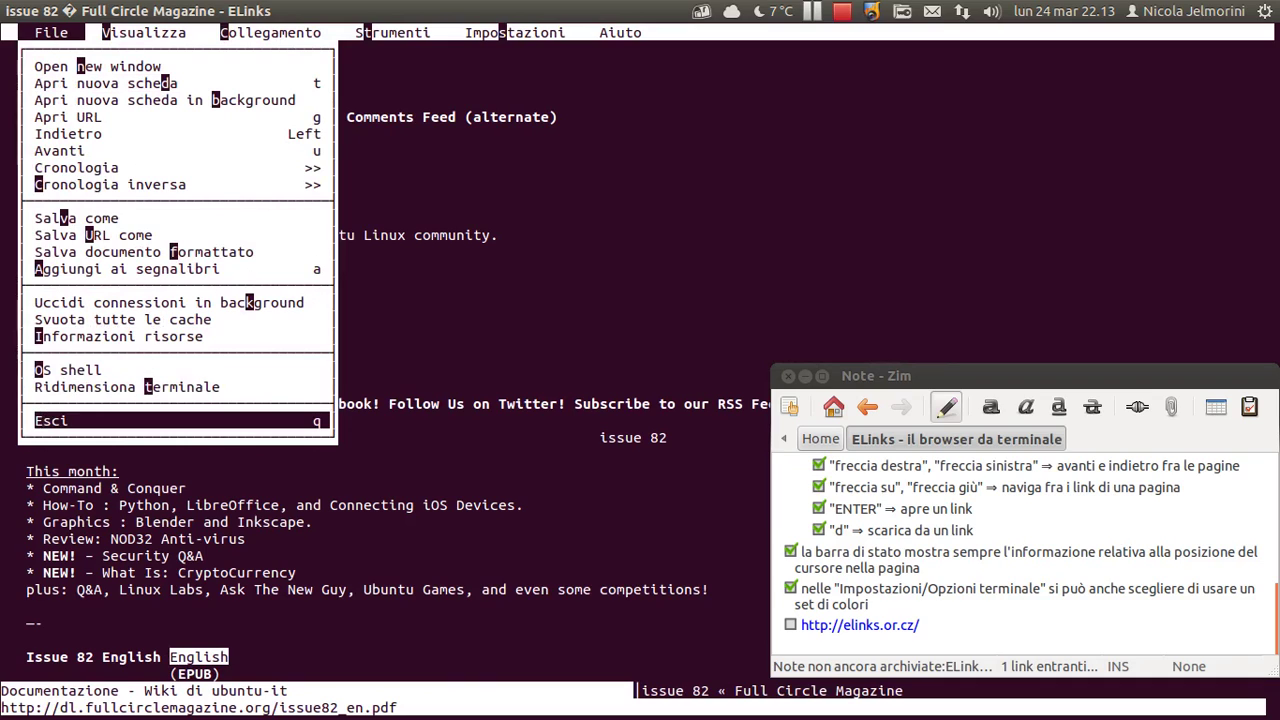
key("Right")
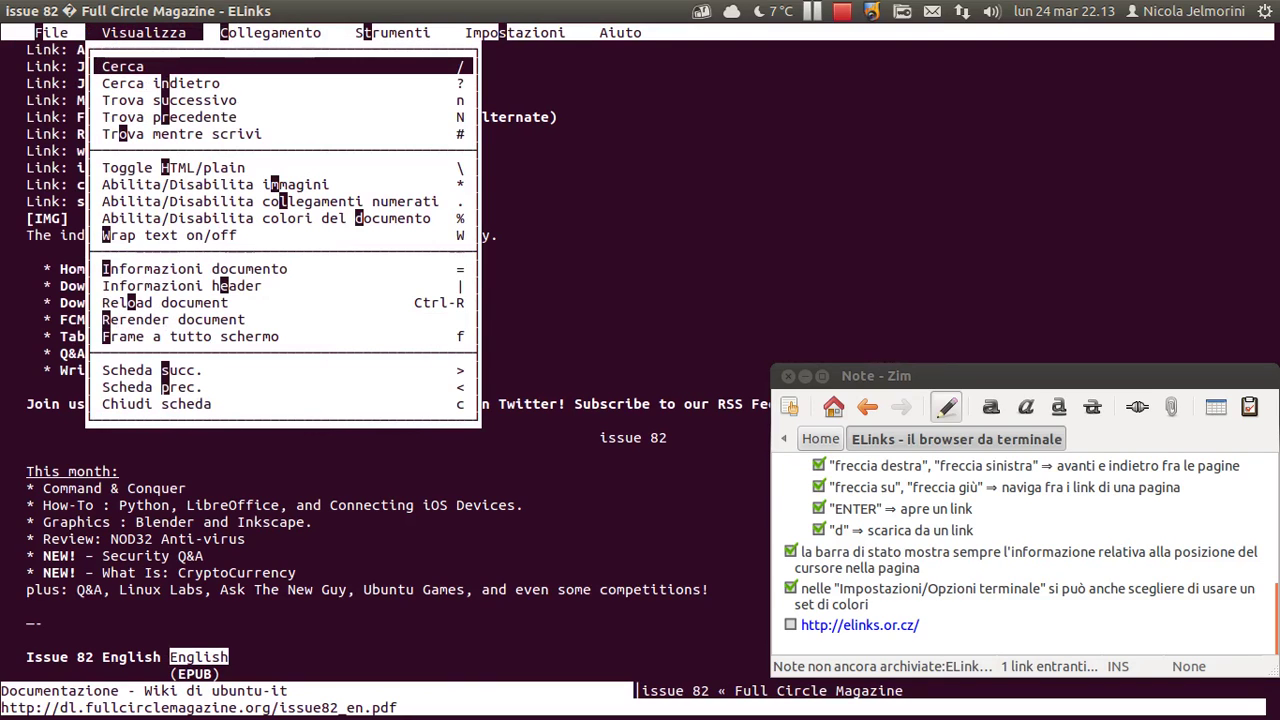
key("Down")
key("Up")
key("Down")
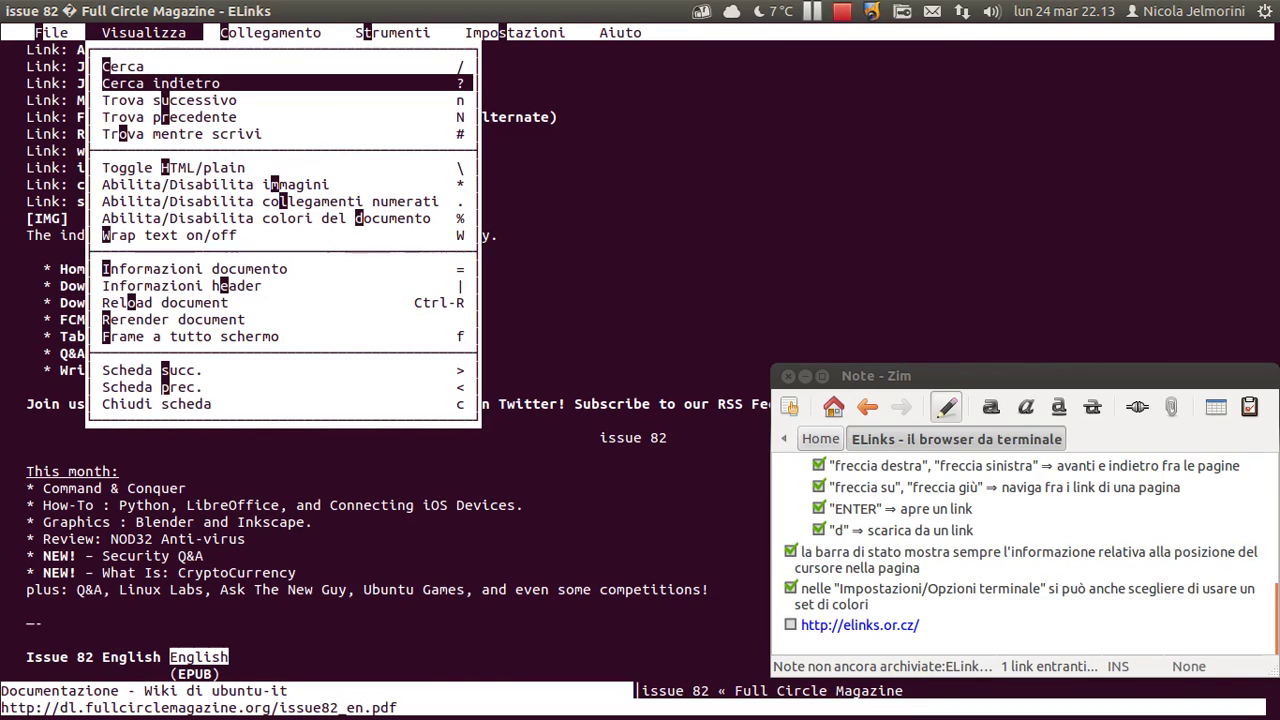
key("Down")
key("Down")
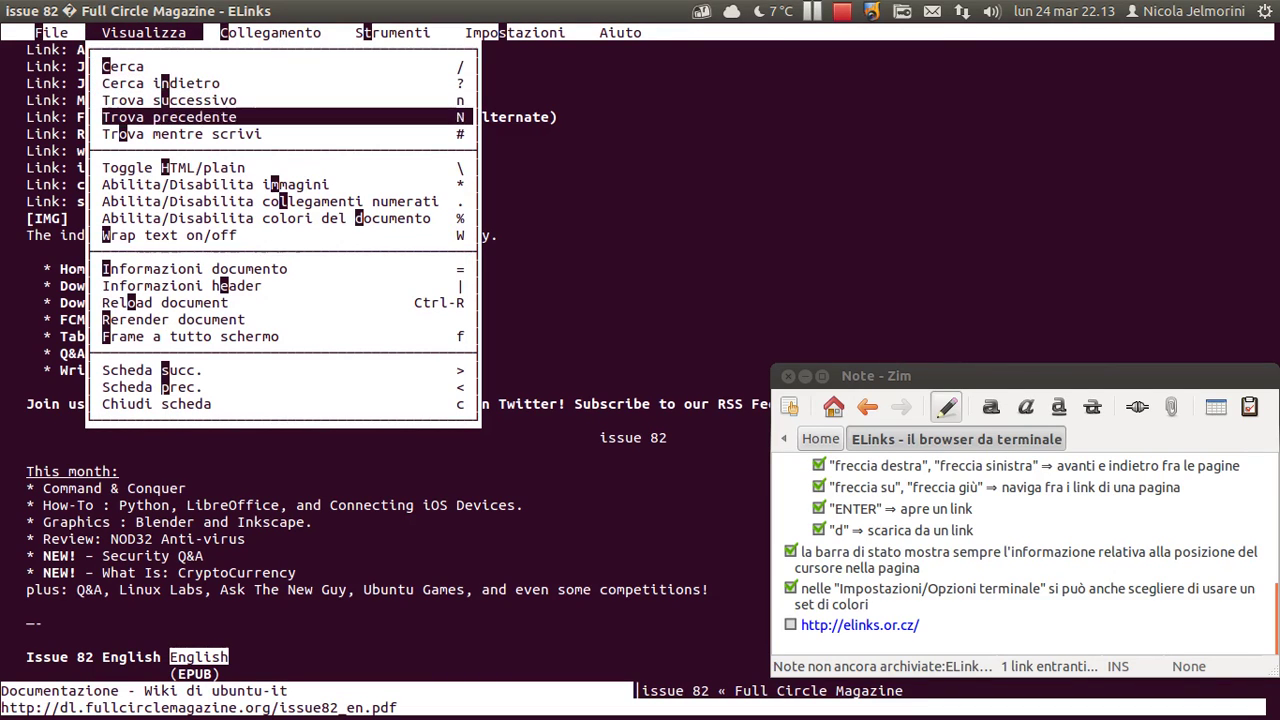
key("Down")
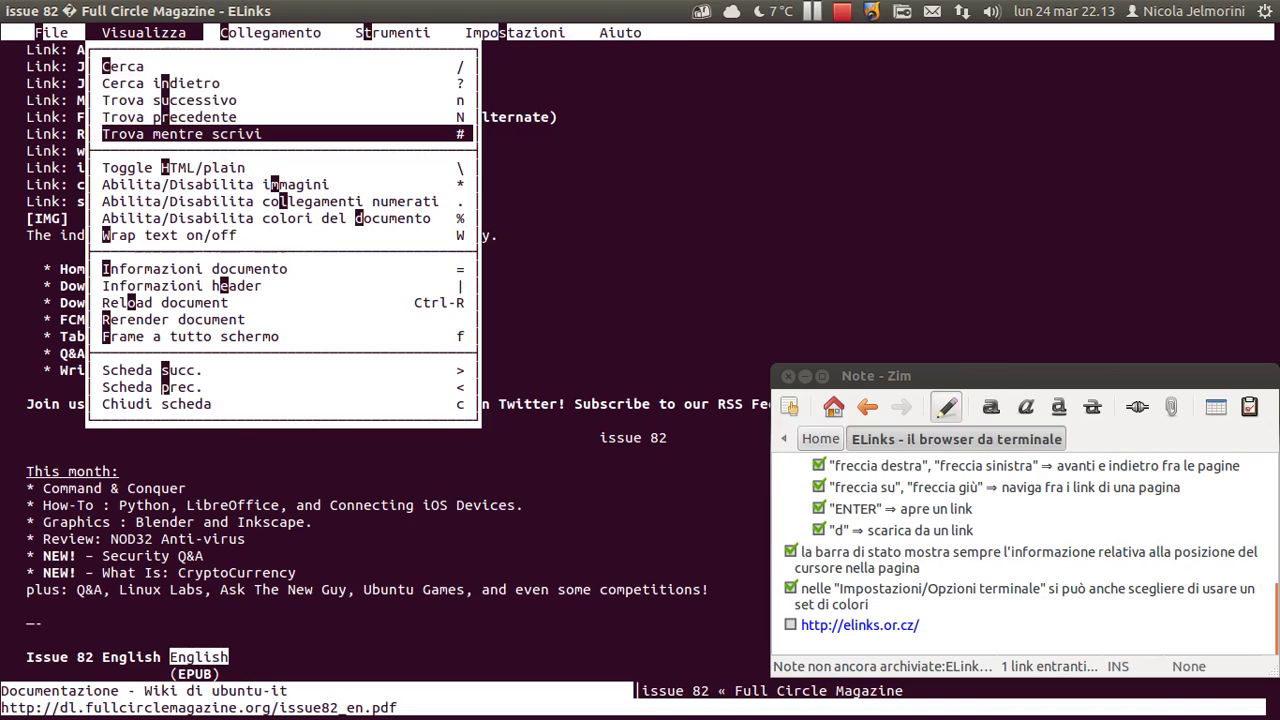
key("Down")
key("Down")
key("Up")
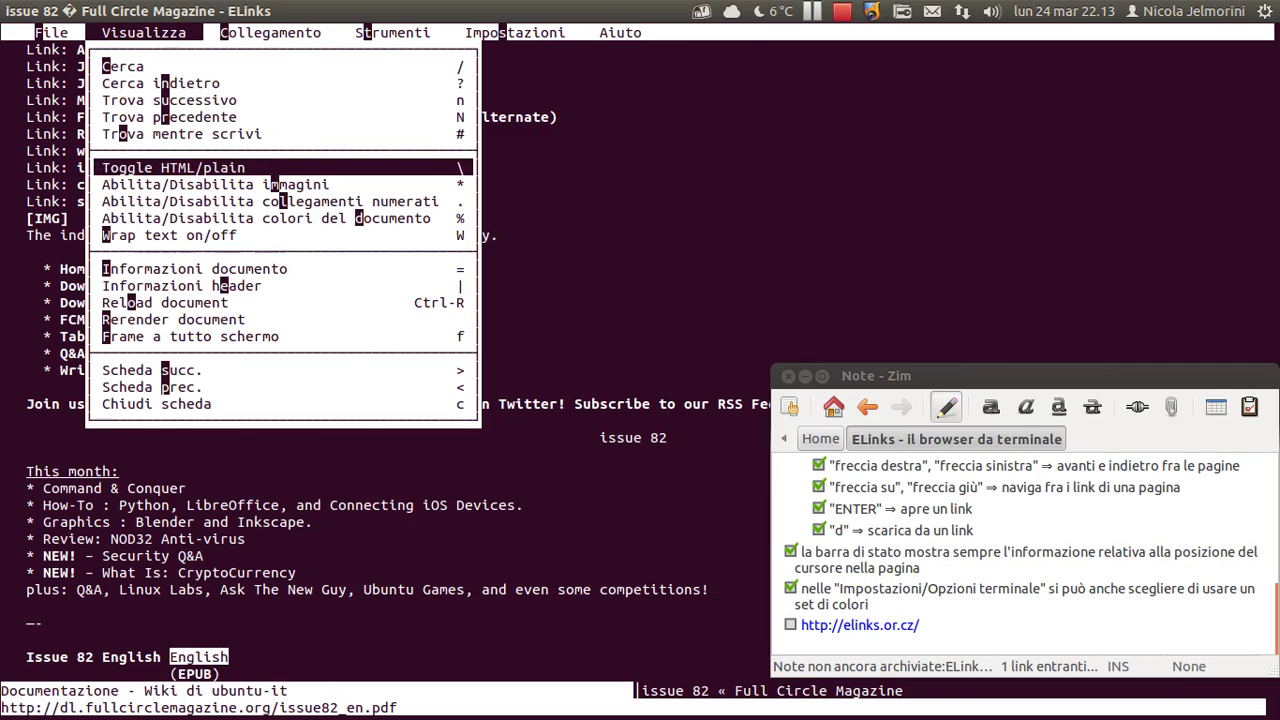
key("Down")
key("Up")
key("Down")
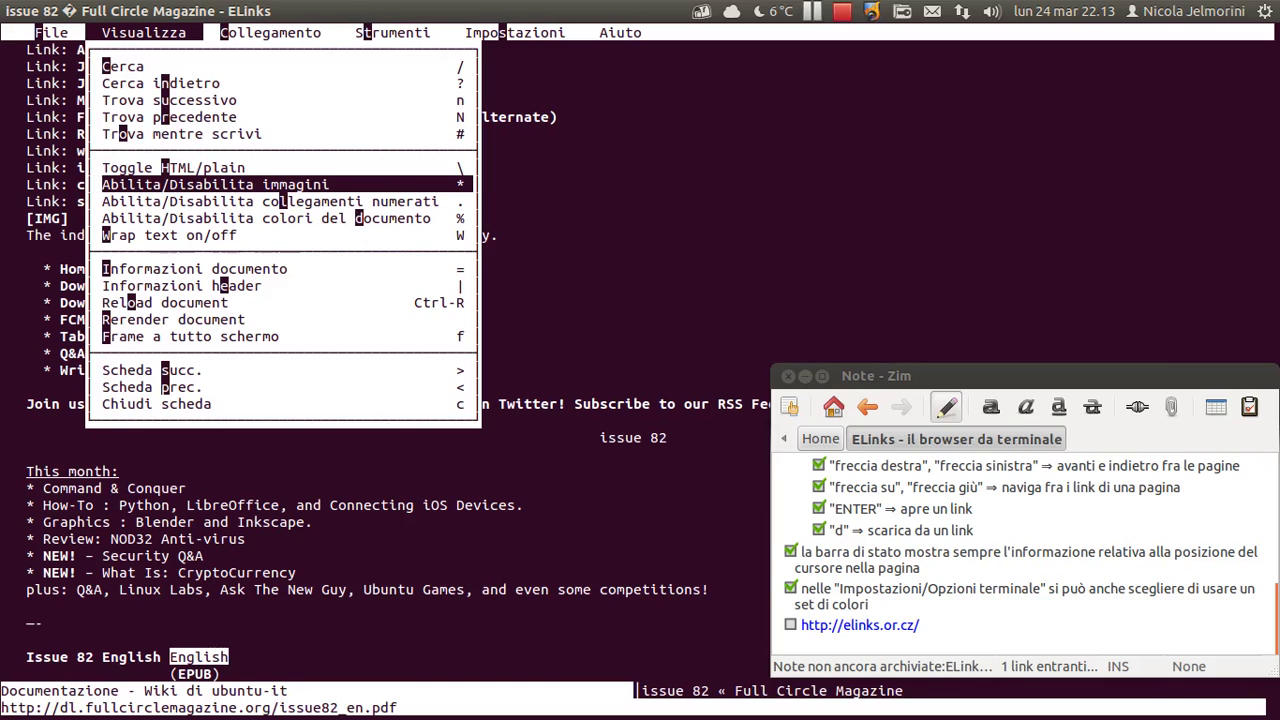
Browse the view toggles for numbered links and document colours, then return to the page.
key("Down")
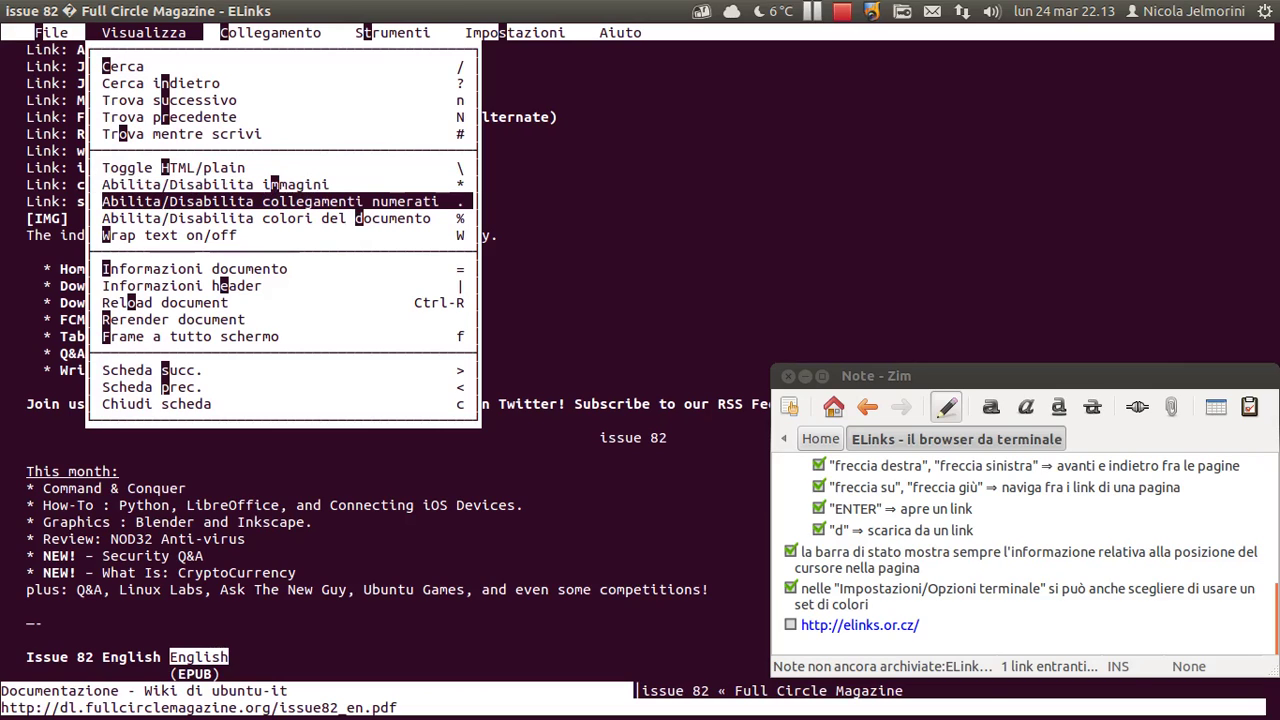
key("Up")
key("Down")
key("Down")
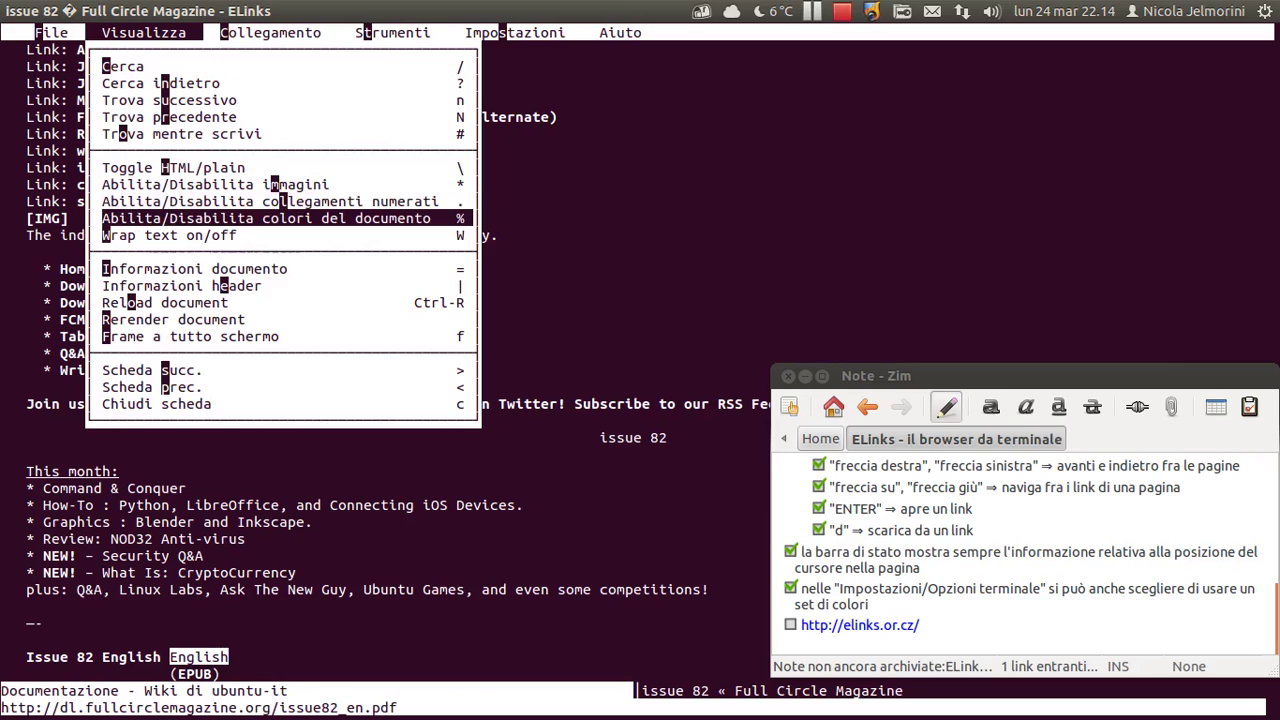
key("Down")
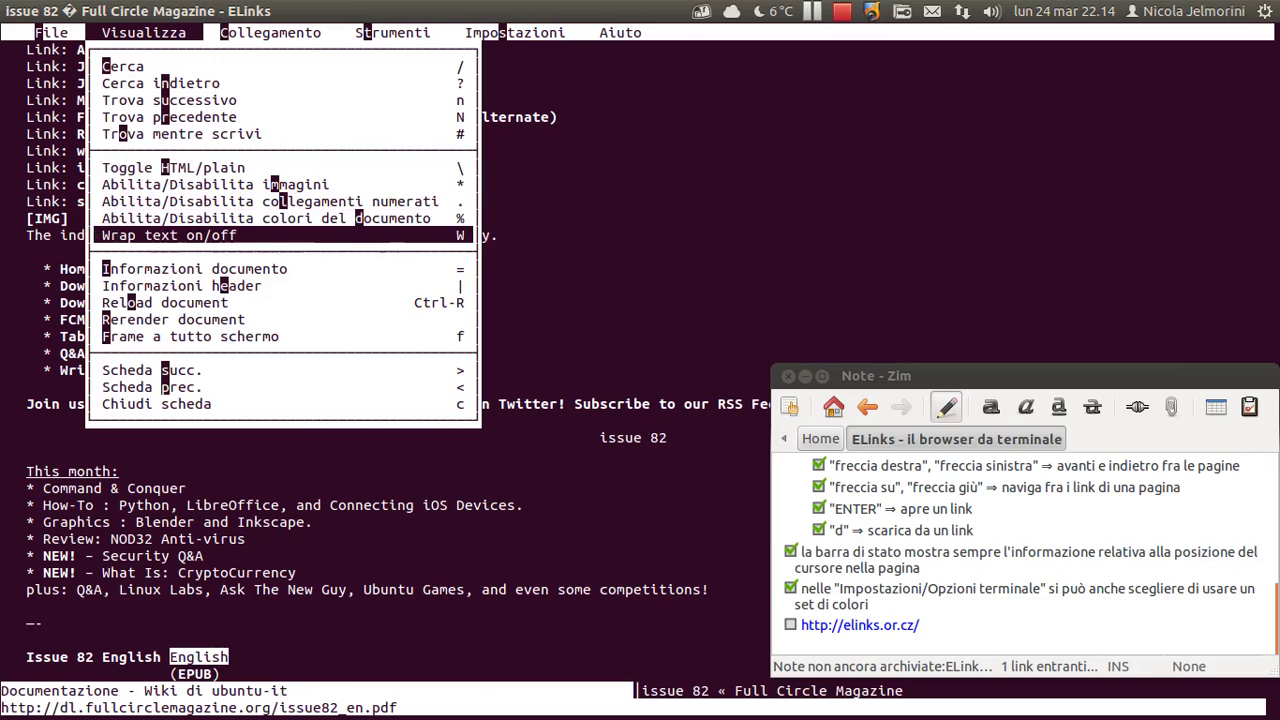
key("Up")
key("Return")
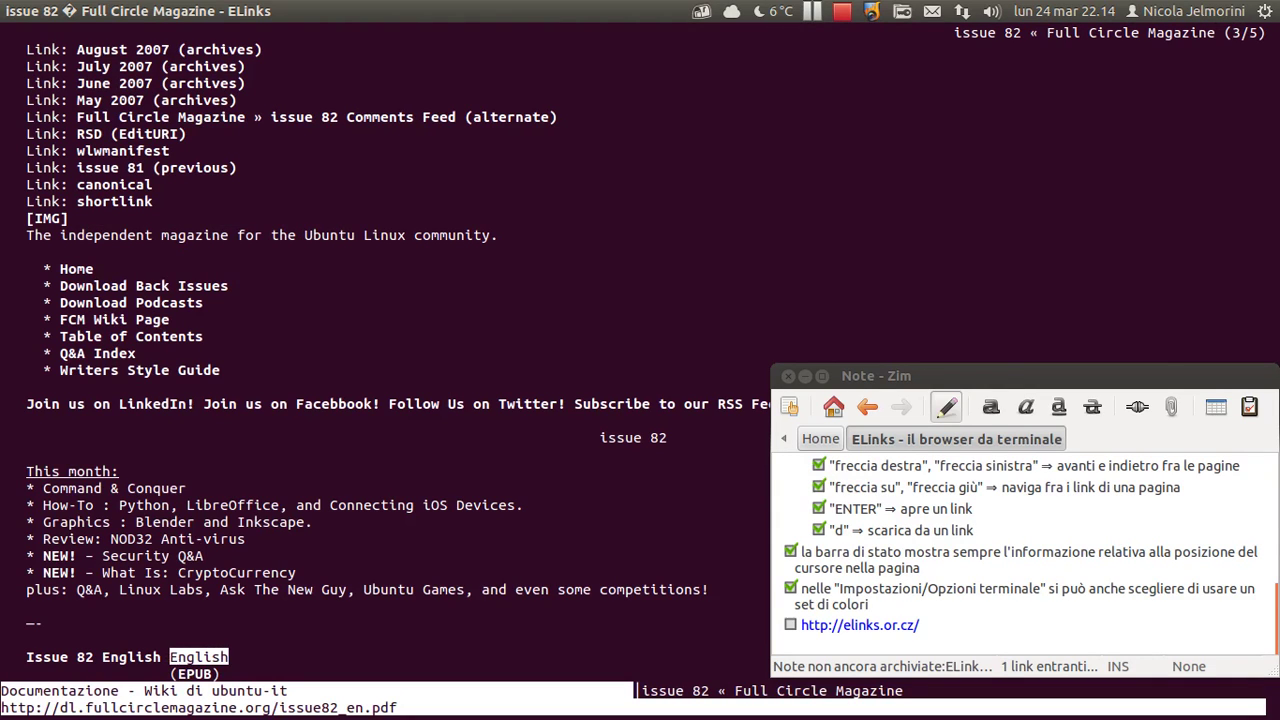
Show the information about the current issue 82 document, then close it.
key("Escape")
key("Right")
key("Right")
key("Left")
key("Down")
key("Down")
key("Down")
key("Down")
key("Down")
key("Down")
key("Down")
key("Down")
key("Down")
key("Down")
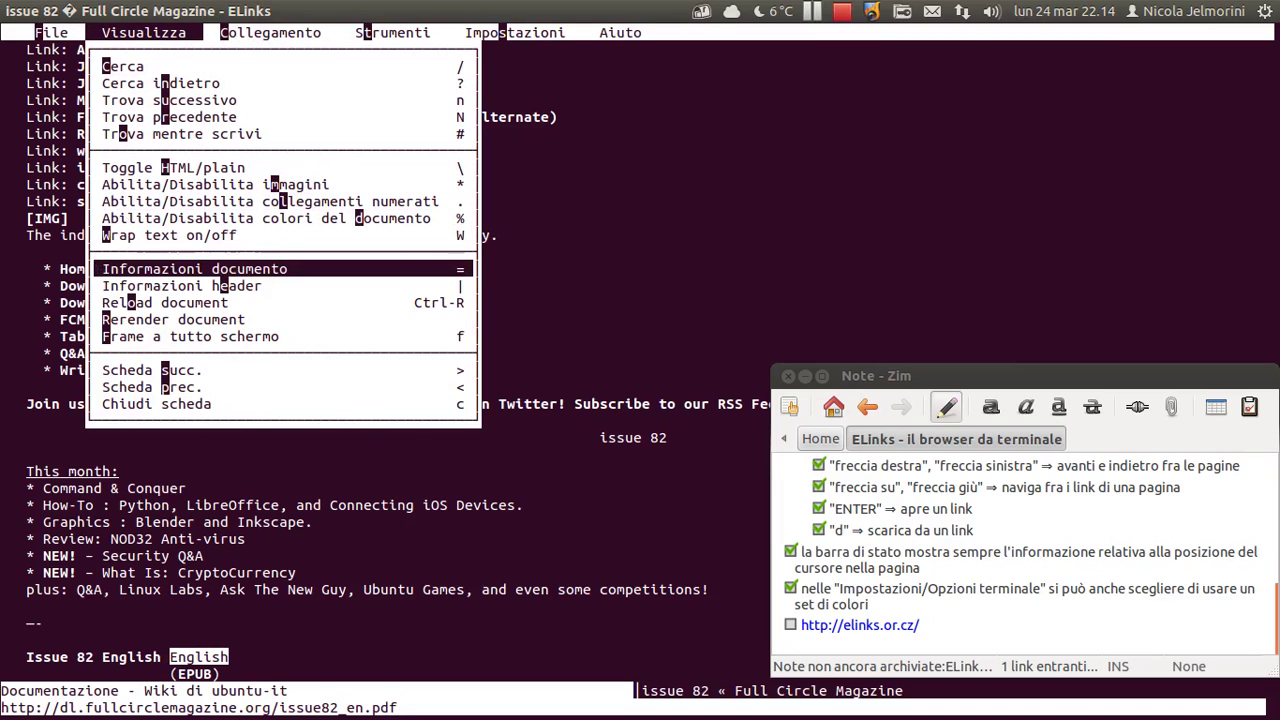
key("Return")
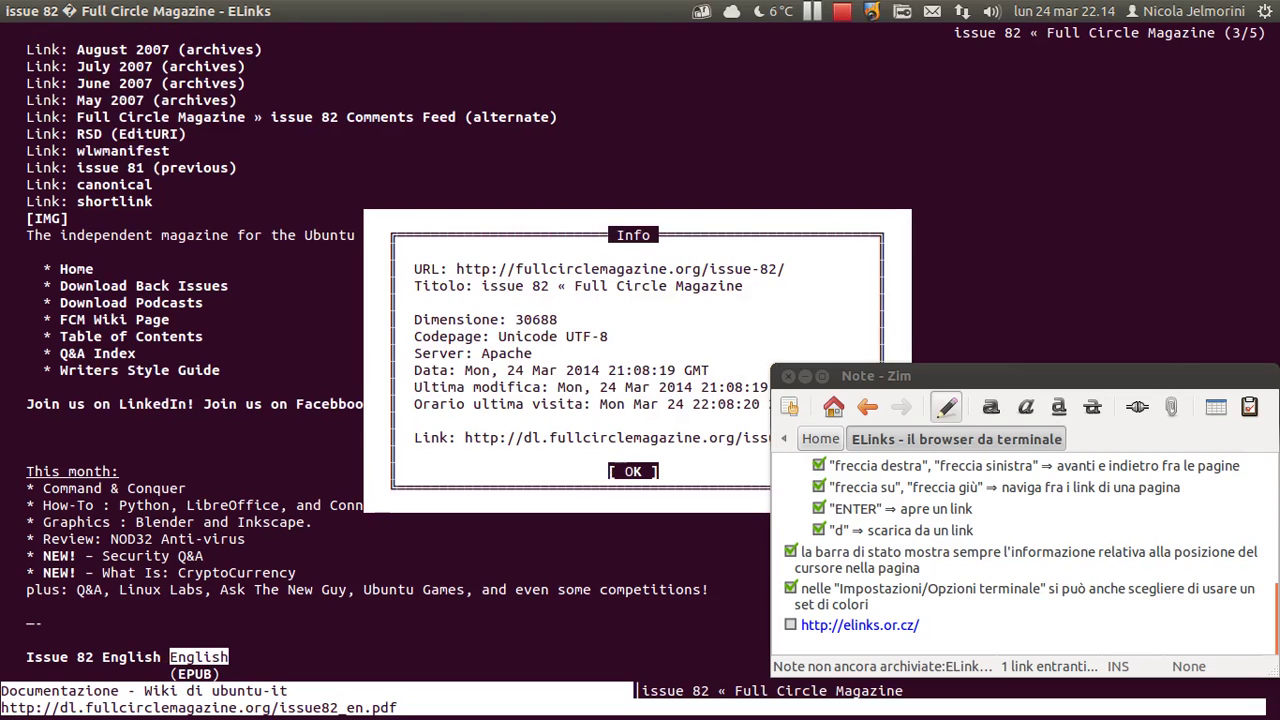
key("Return")
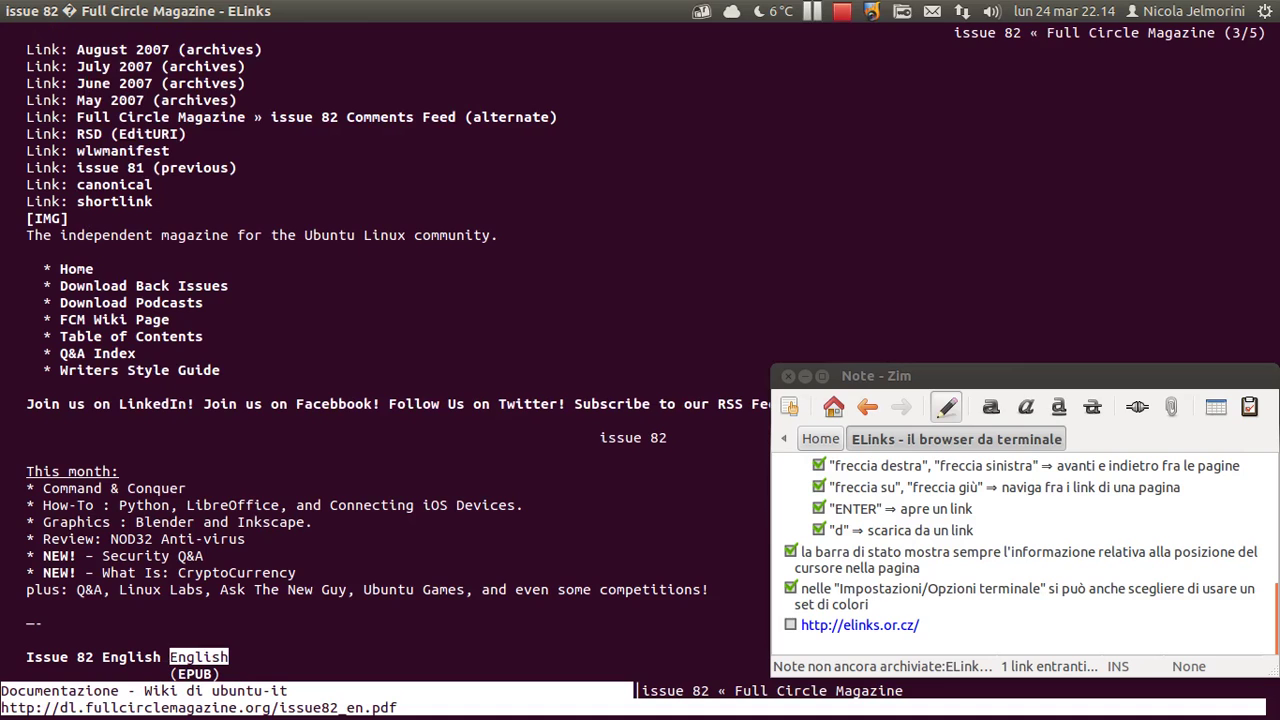
Browse the view menu entries down to reload document and next tab.
key("Escape")
key("Right")
key("Down")
key("Down")
key("Down")
key("Down")
key("Down")
key("Down")
key("Down")
key("Down")
key("Down")
key("Down")
key("Down")
key("Down")
key("Down")
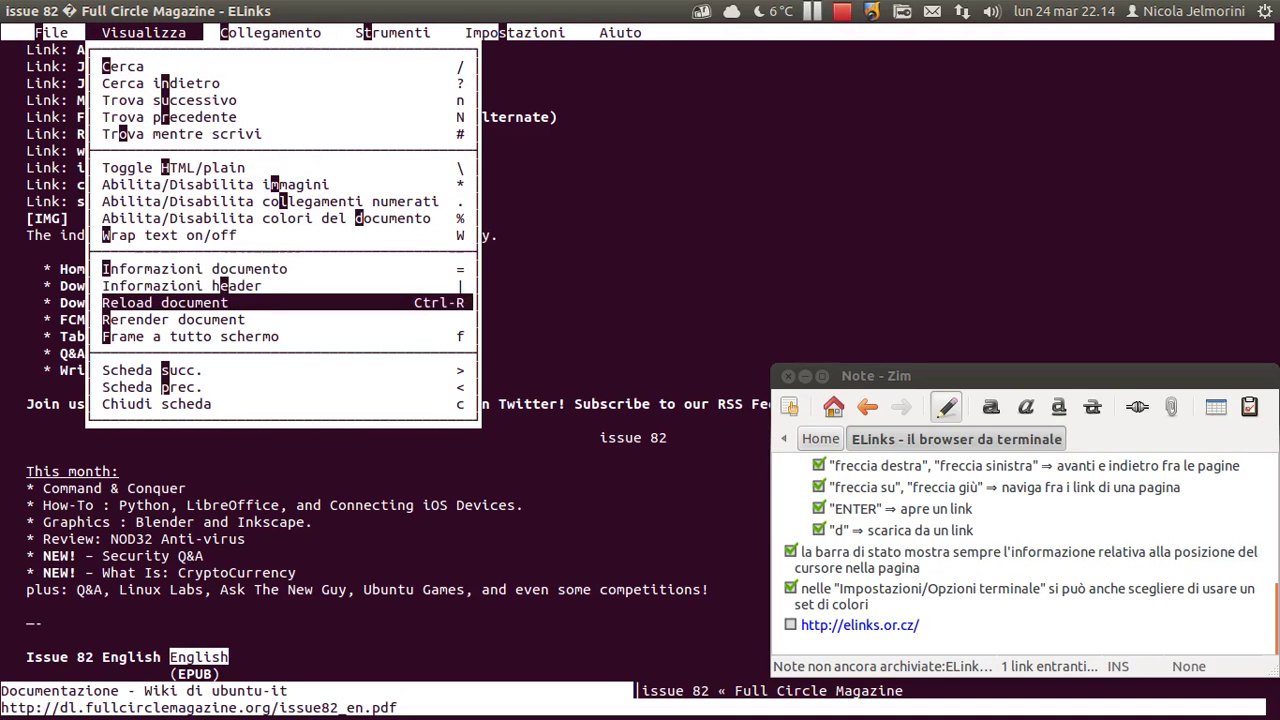
key("Down")
key("Down")
key("Down")
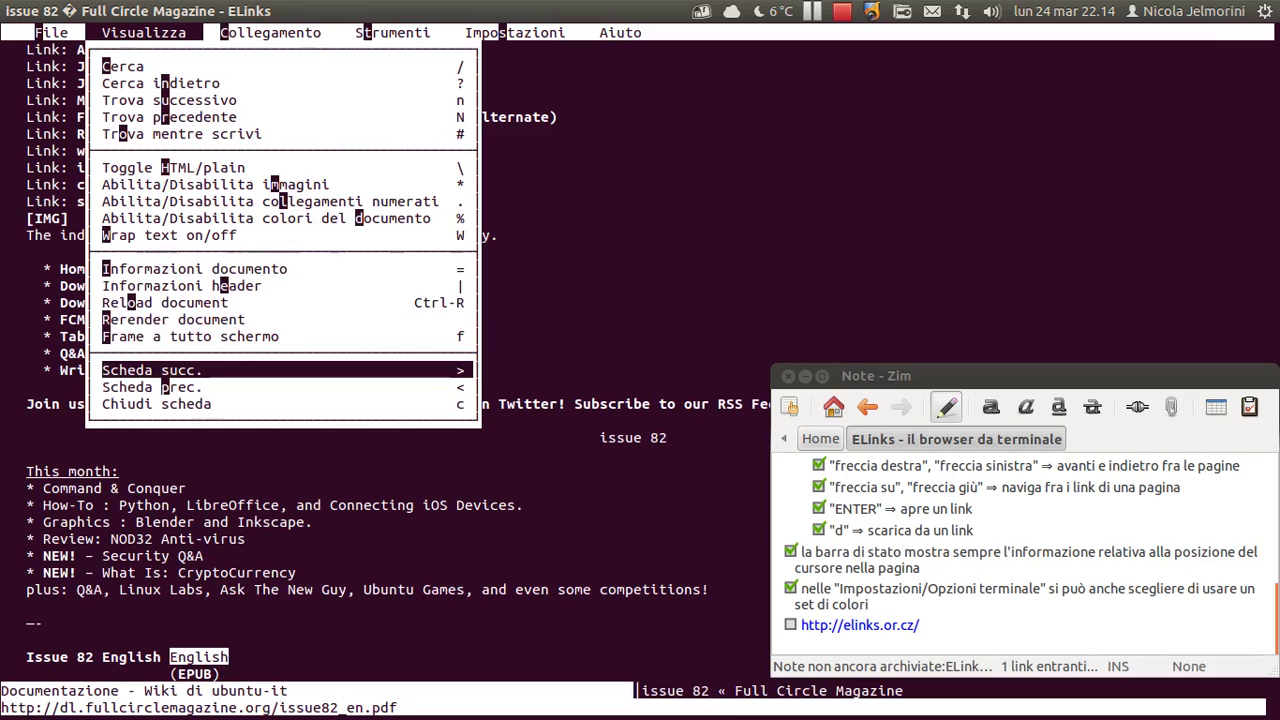
key("Down")
key("Down")
key("Up")
key("Up")
key("Up")
key("Up")
key("Up")
Review the Collegamento link options, from follow-and-reload to add to bookmarks, then reach Strumenti.
key("Right")
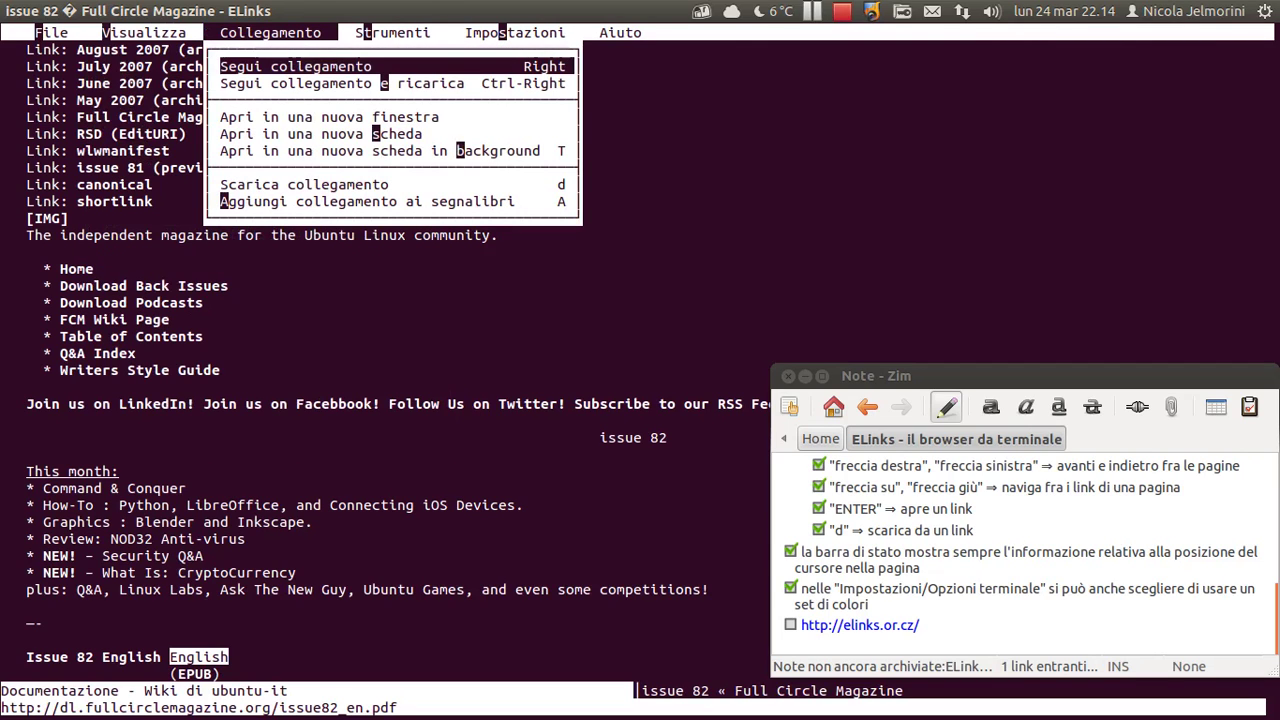
key("Down")
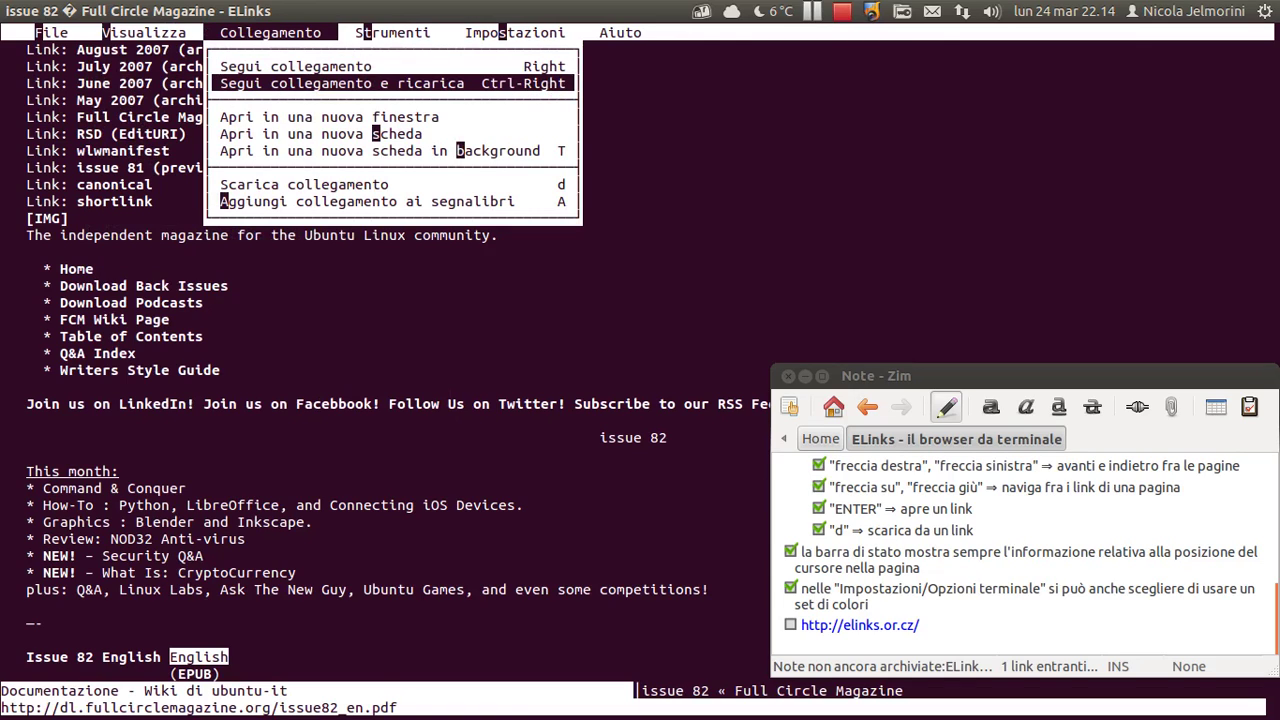
key("Up")
key("Down")
key("Up")
key("Up")
key("Down")
key("Down")
key("Up")
key("Up")
key("Up")
key("Down")
key("Down")
key("Down")
key("Down")
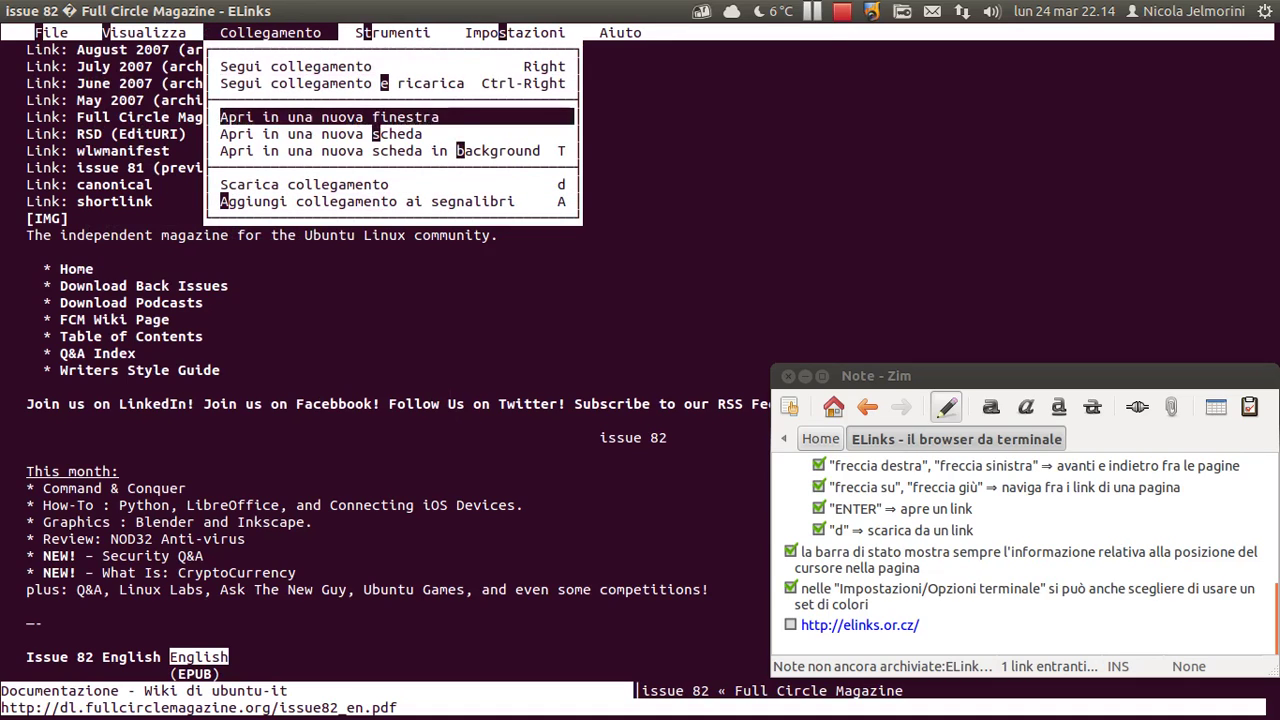
key("Down")
key("Down")
key("Down")
key("Down")
key("Up")
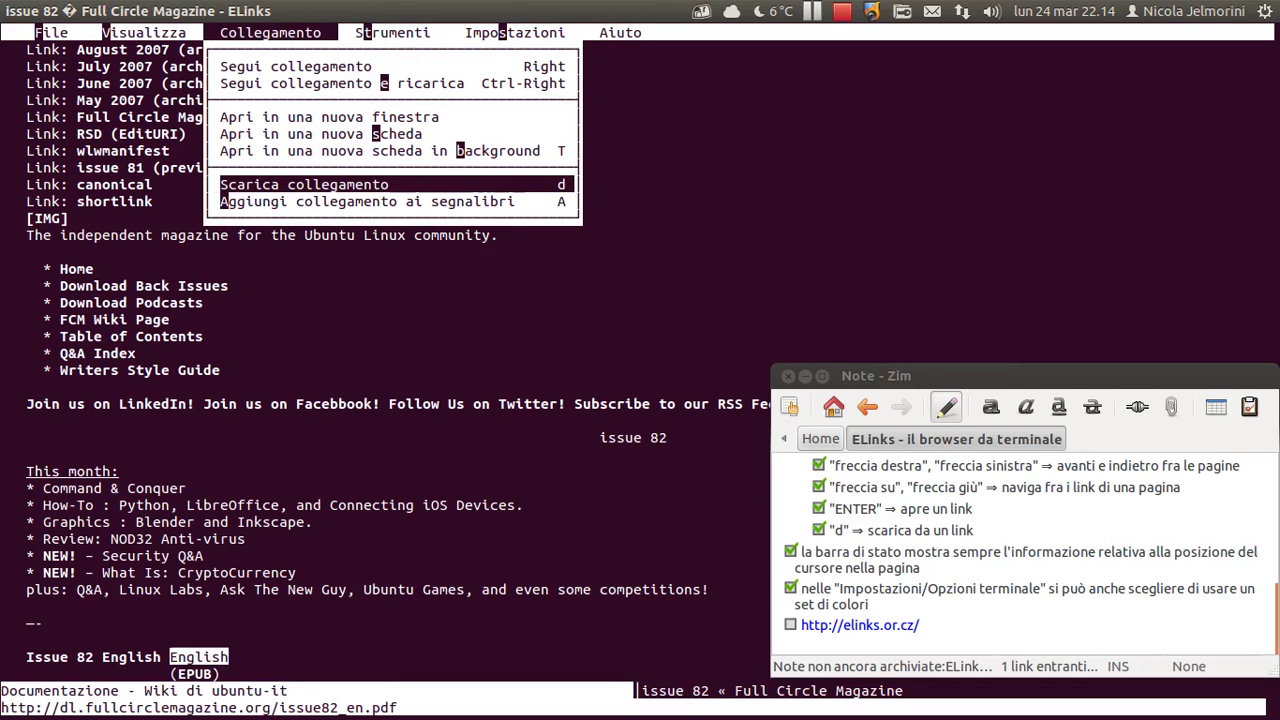
key("Down")
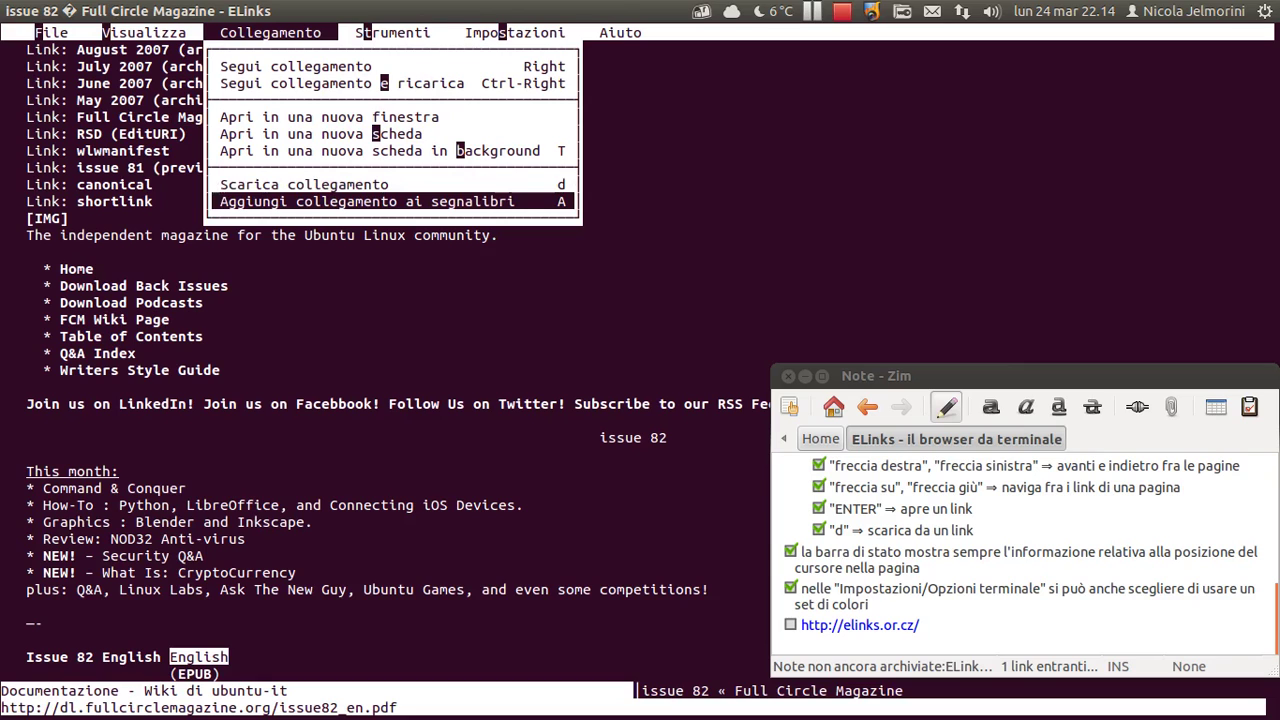
key("Right")
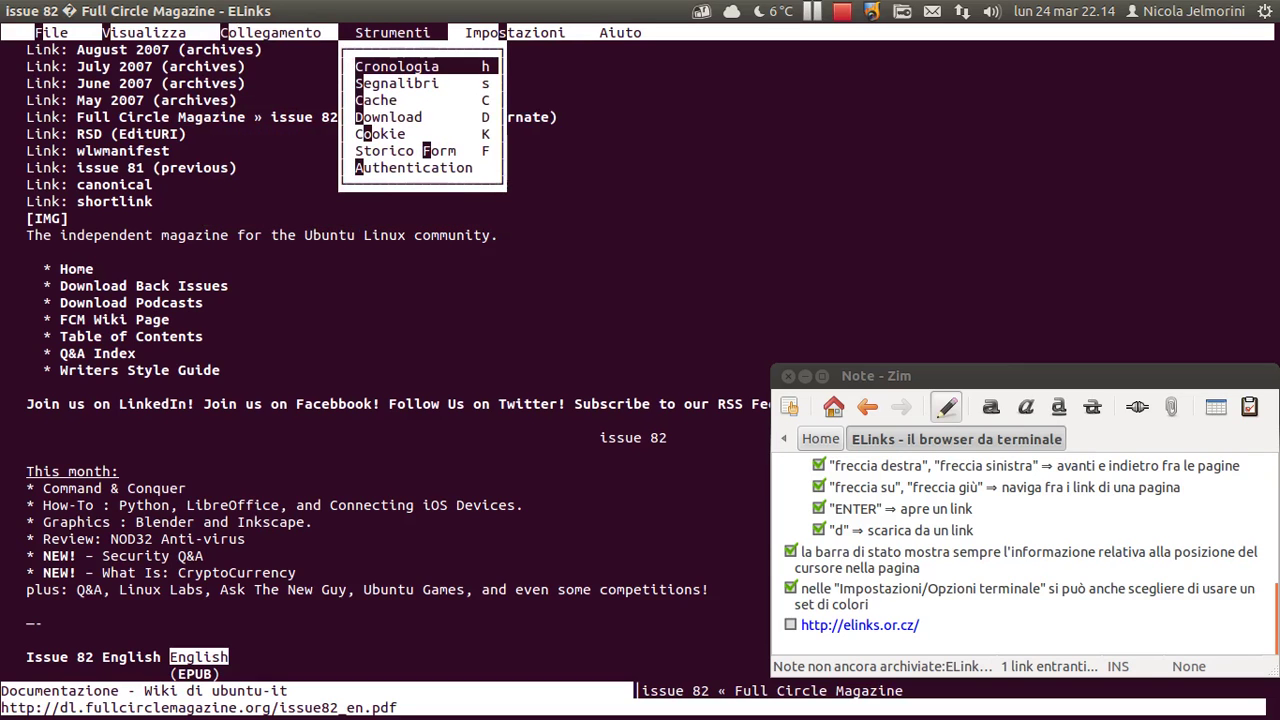
Browse the visited-pages history, minimise the Zim notes window, and close the history manager.
key("Return")
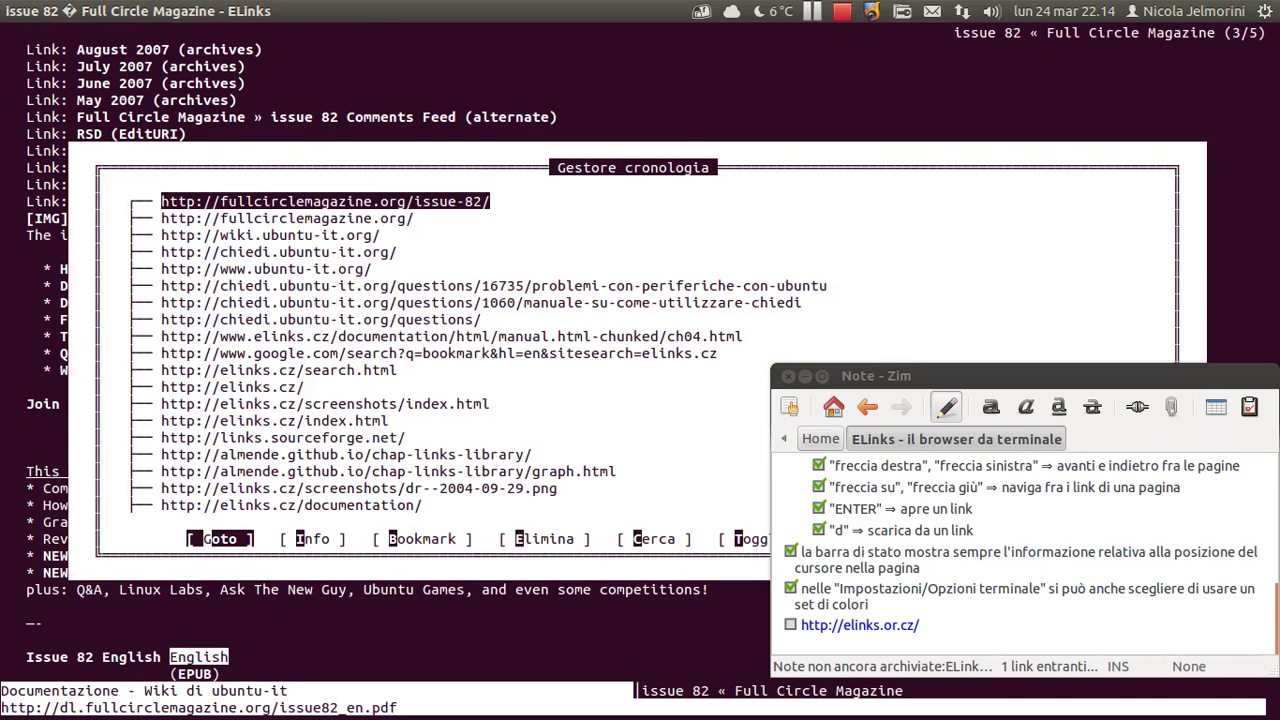
key("Down")
key("Down")
key("Down")
key("Down")
key("Down")
key("Down")
key("Down")
key("Down")
key("Down")
key("Down")
key("Down")
key("Down")
key("Down")
key("Down")
key("Down")
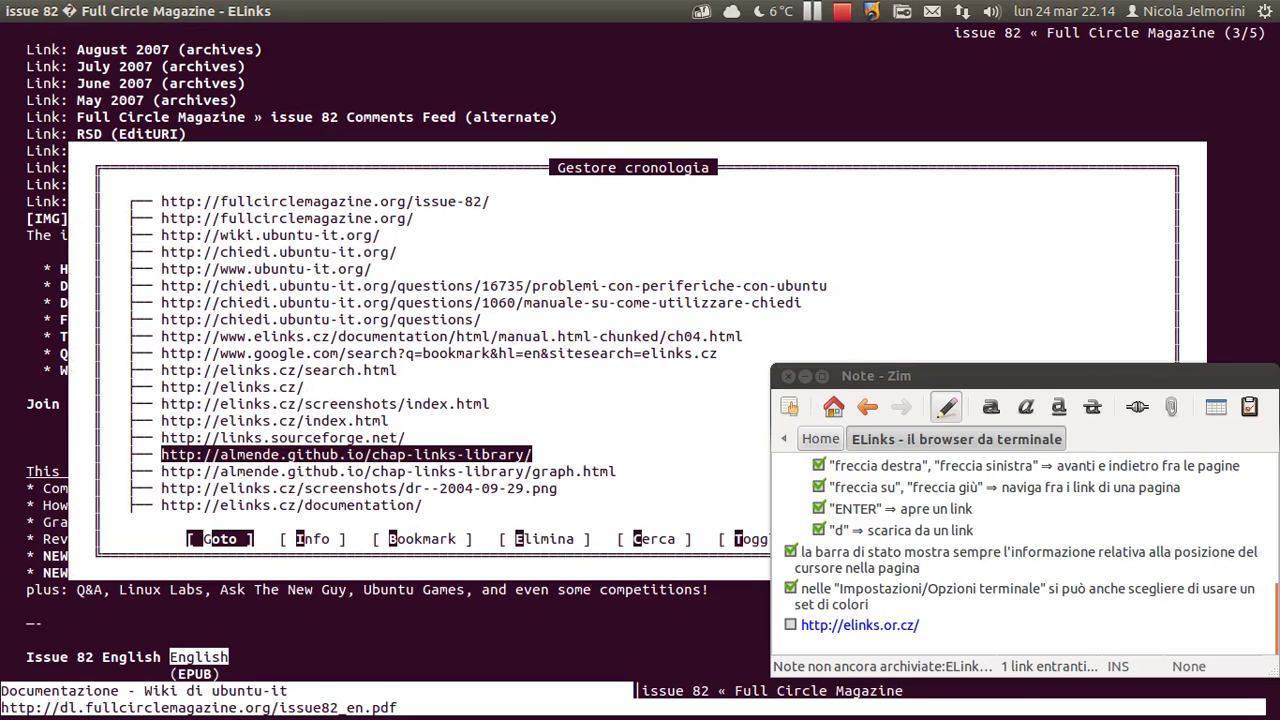
key("Tab")
key("Tab")
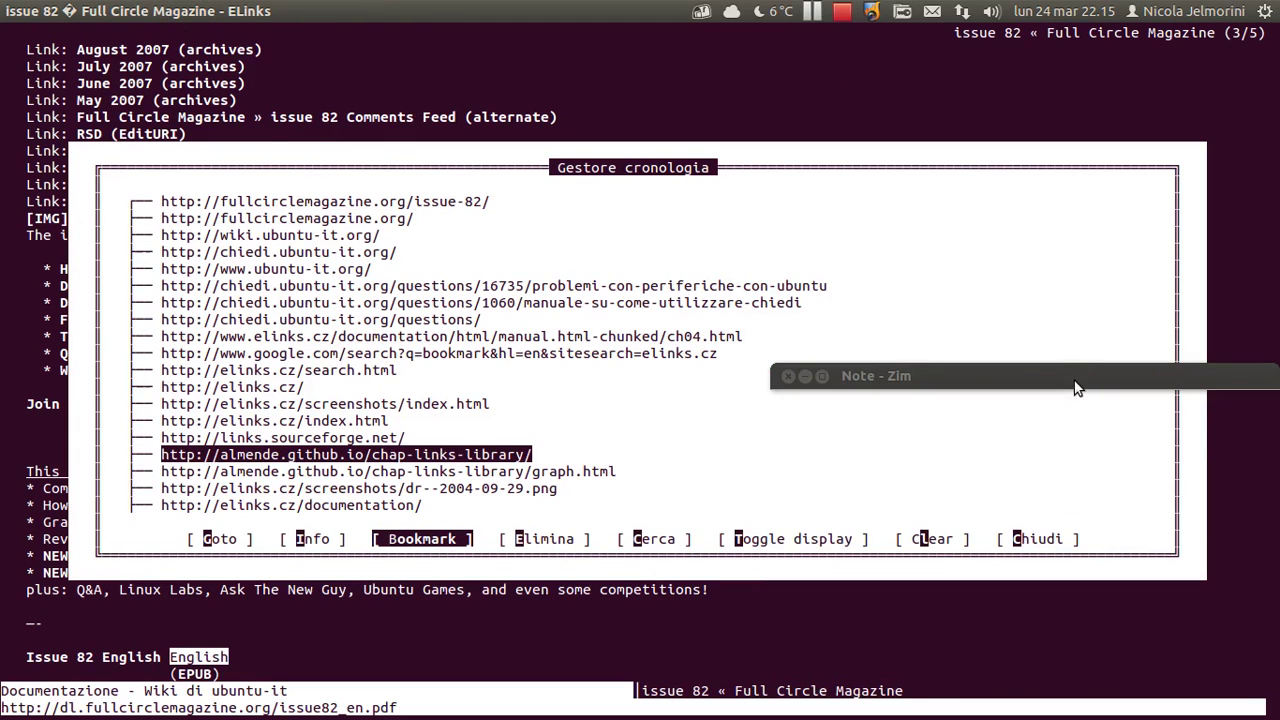
left_click(817, 375)
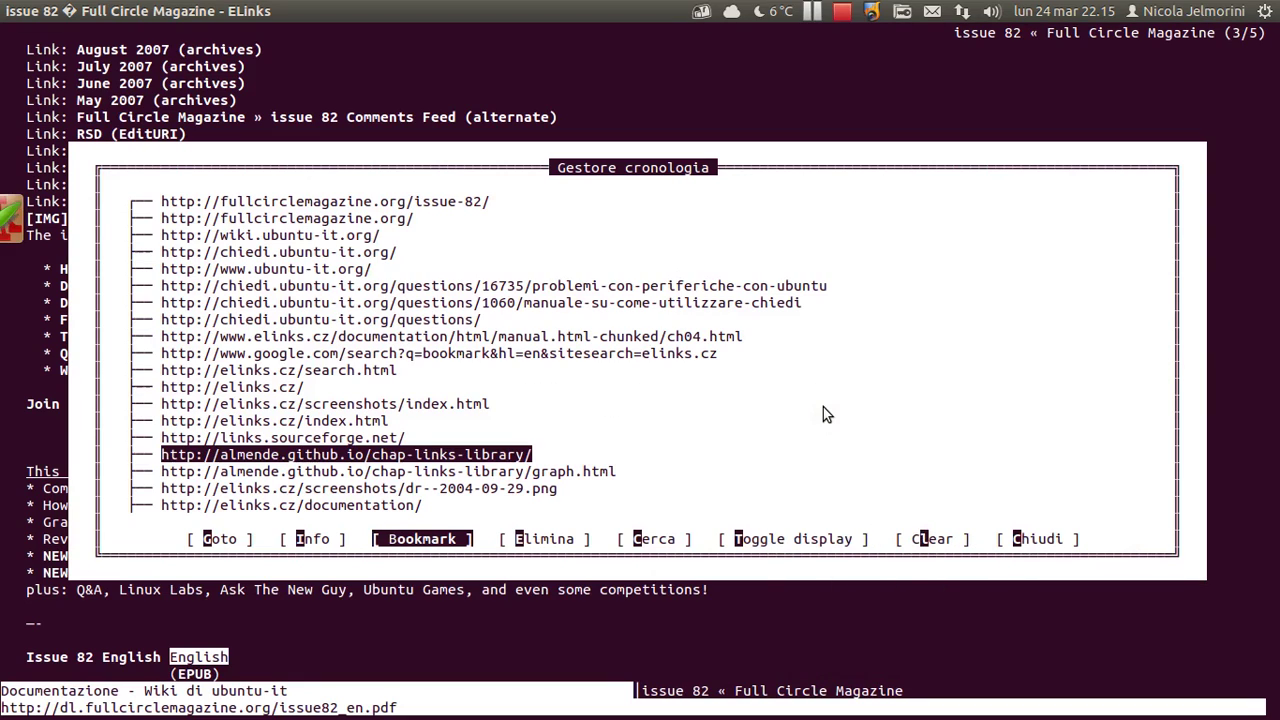
key("Tab")
key("Tab")
key("Tab")
key("Tab")
key("Tab")
key("Return")
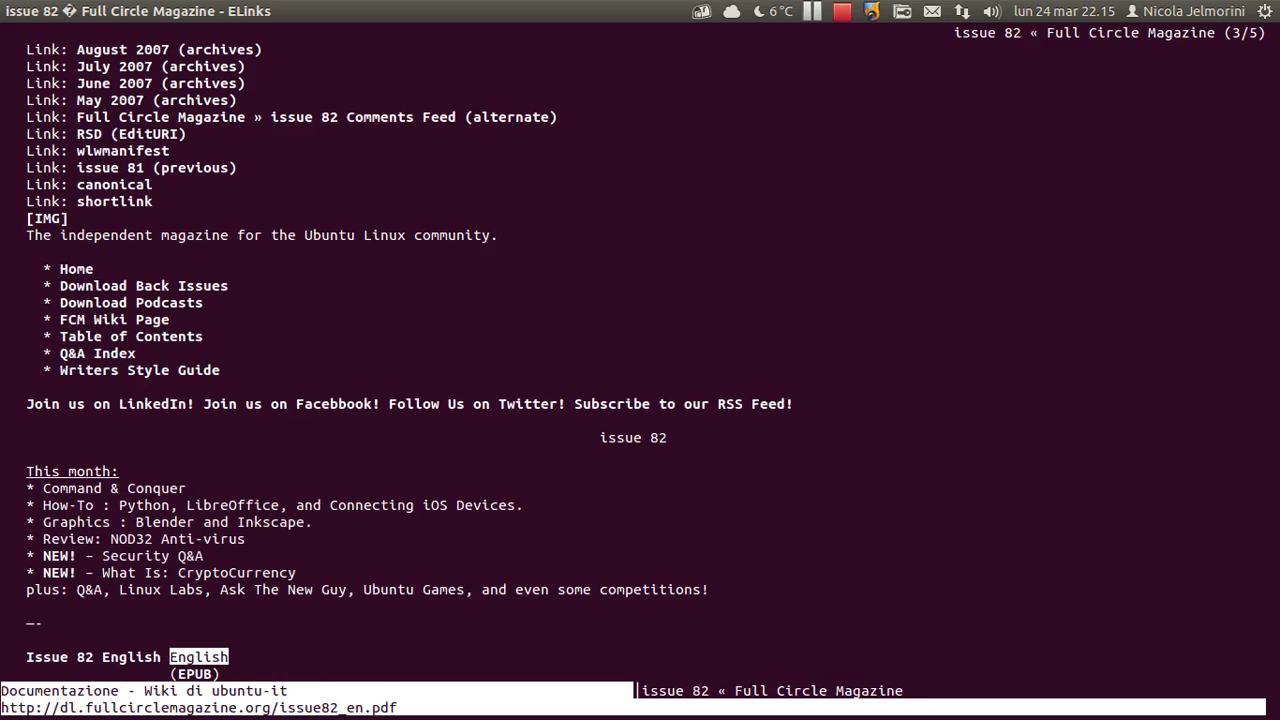
Reopen the Strumenti menu, step down toward form history, and move to Impostazioni.
key("F9")
key("Right")
key("Right")
key("Down")
key("Down")
key("Down")
key("Down")
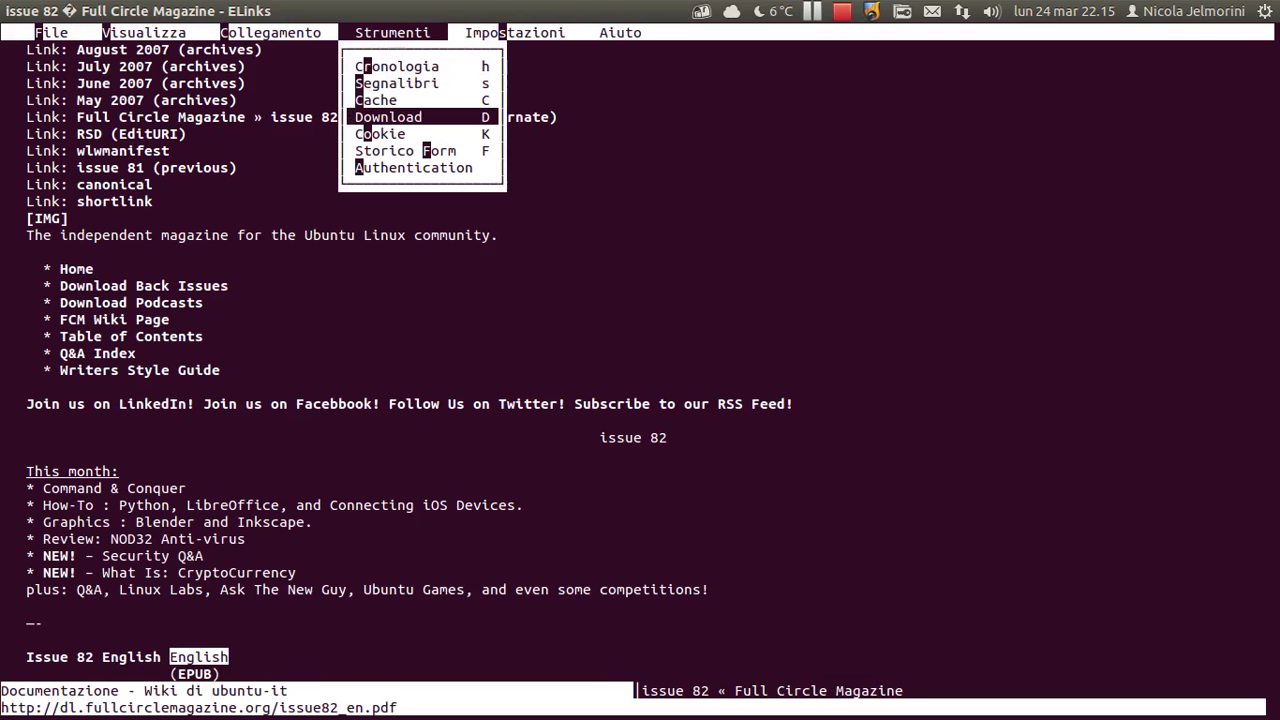
key("Down")
key("Down")
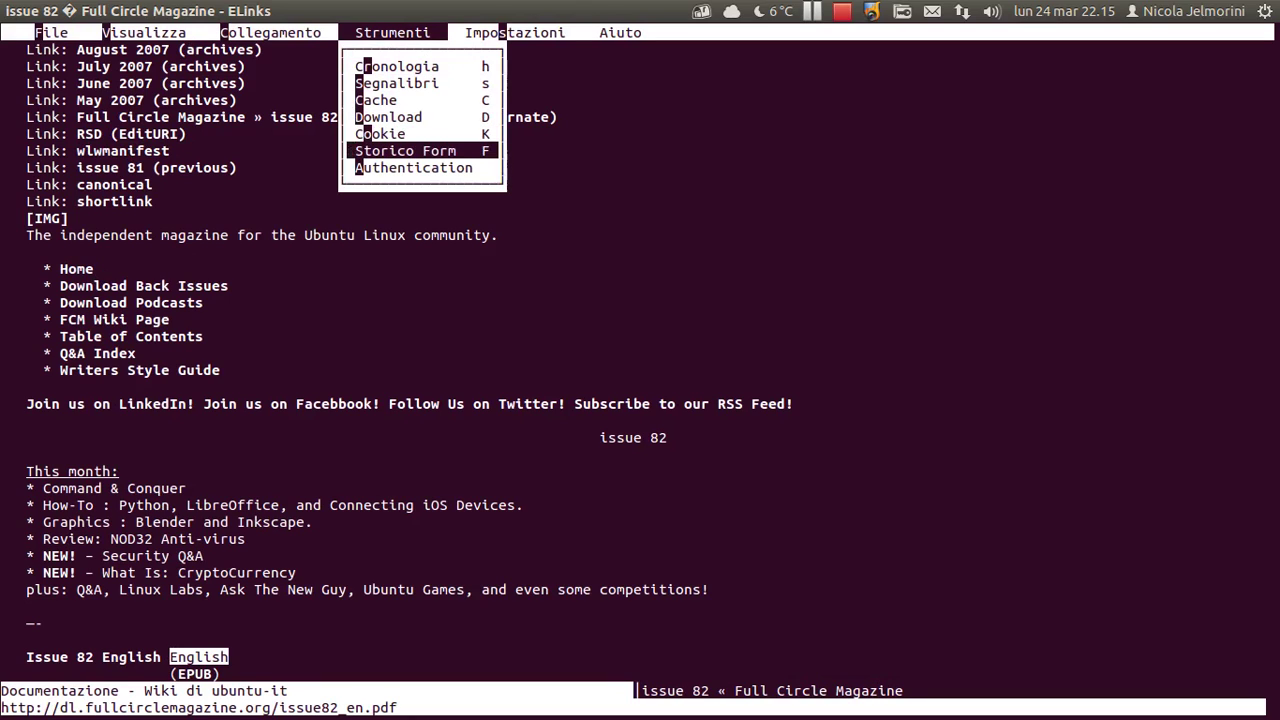
key("Down")
key("Up")
key("Up")
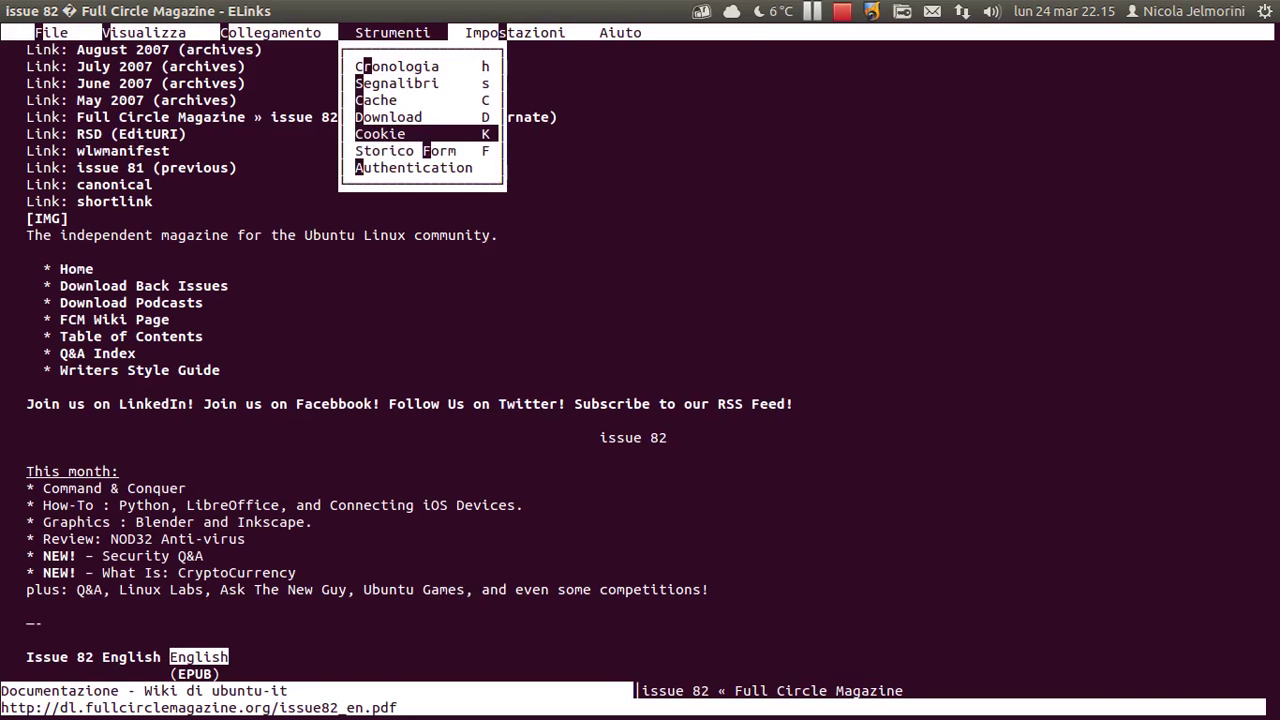
key("Right")
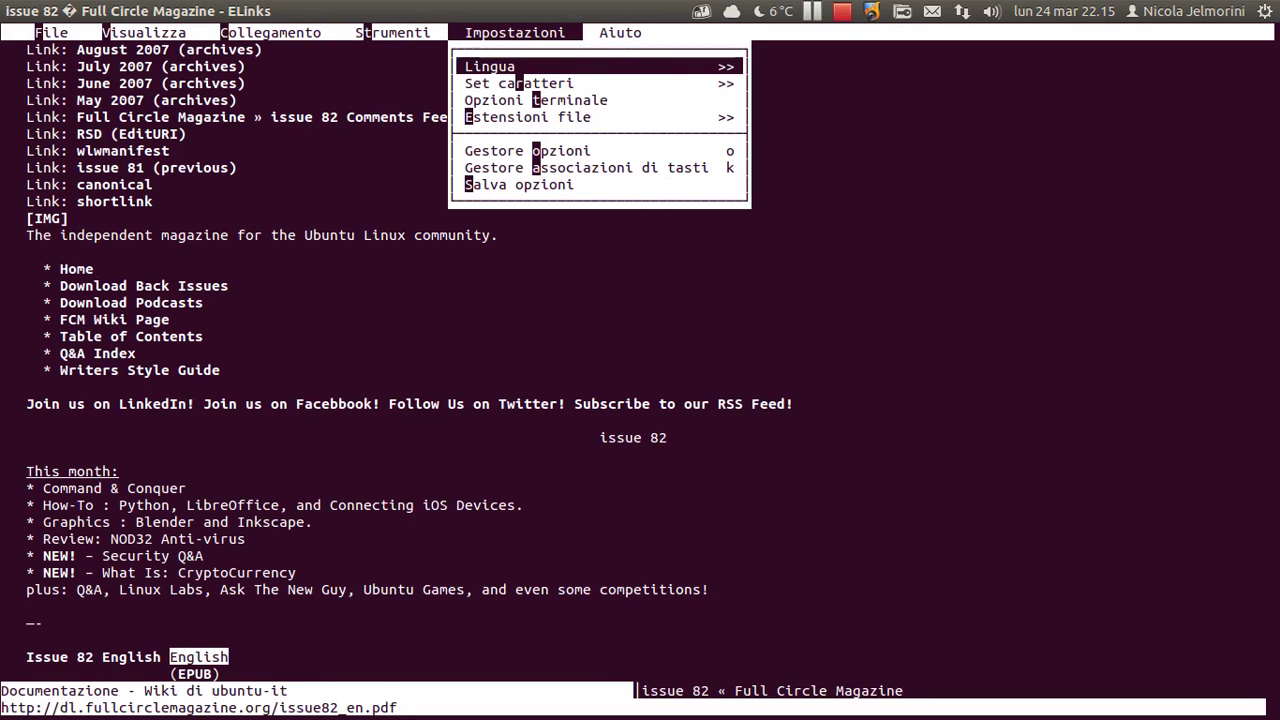
Browse the interface language choices and the character set choices.
key("Right")
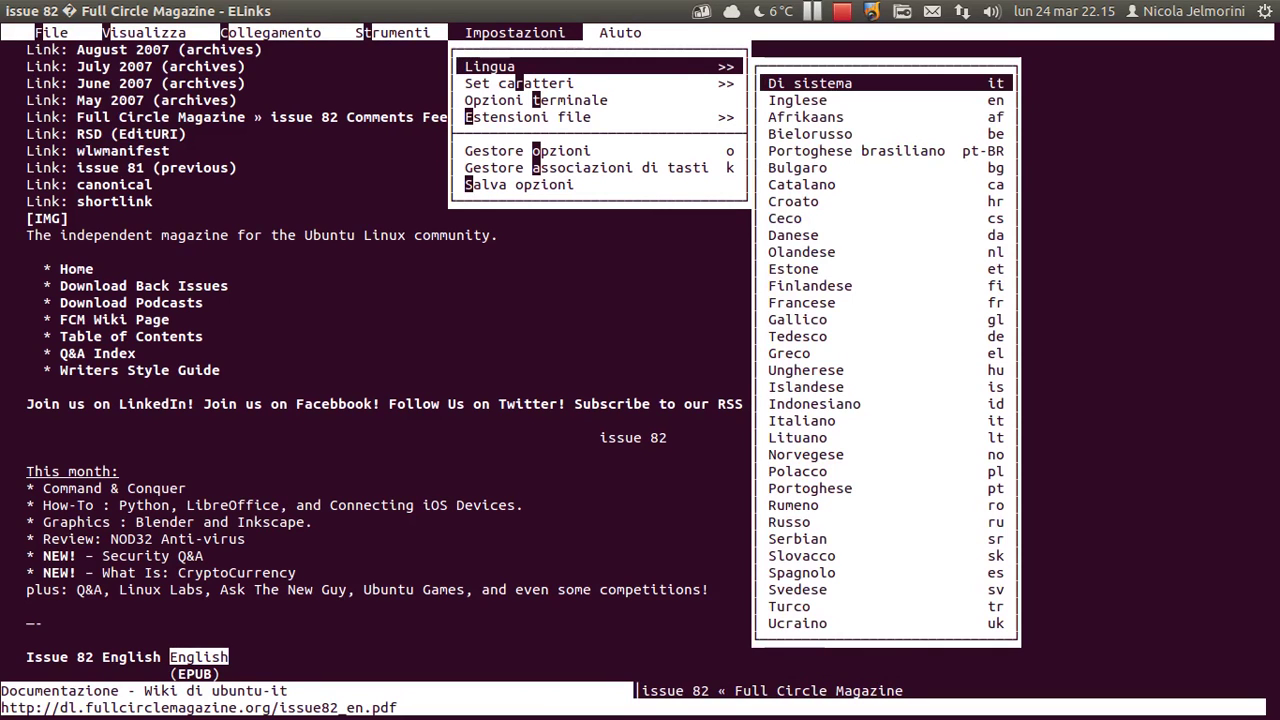
key("Up")
key("Down")
key("Up")
key("Up")
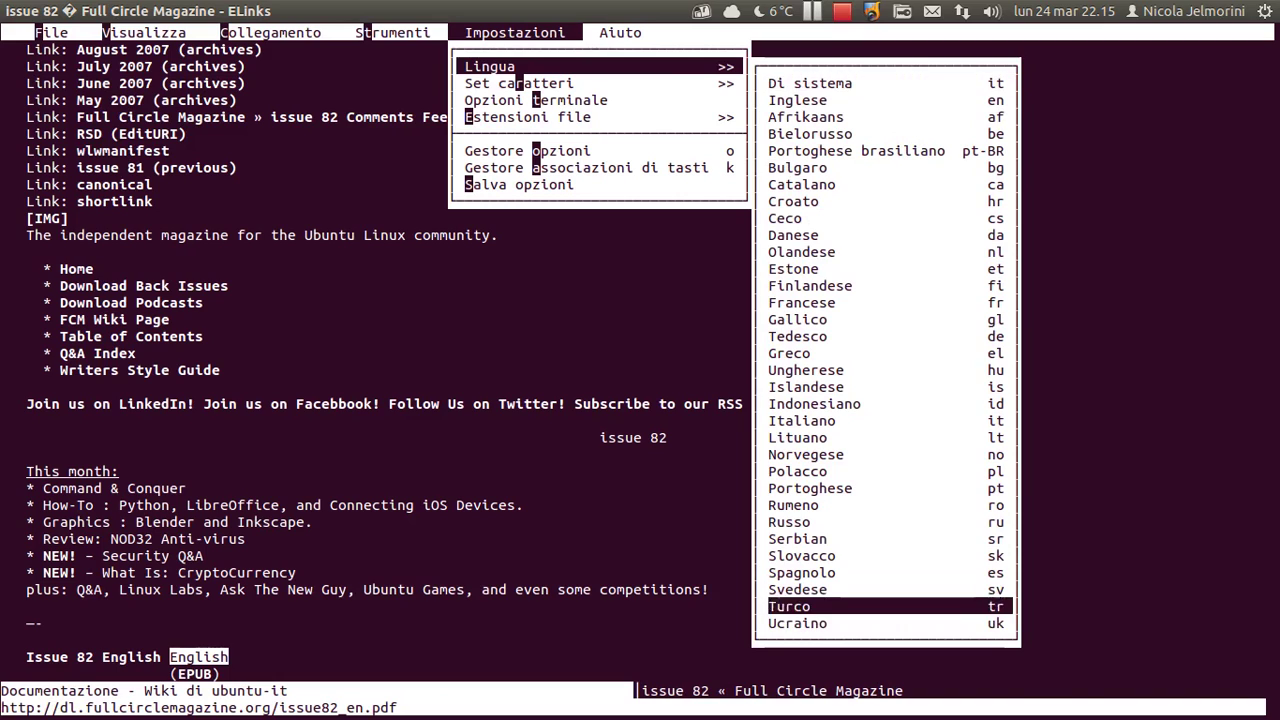
key("Up")
key("Up")
key("Left")
key("Down")
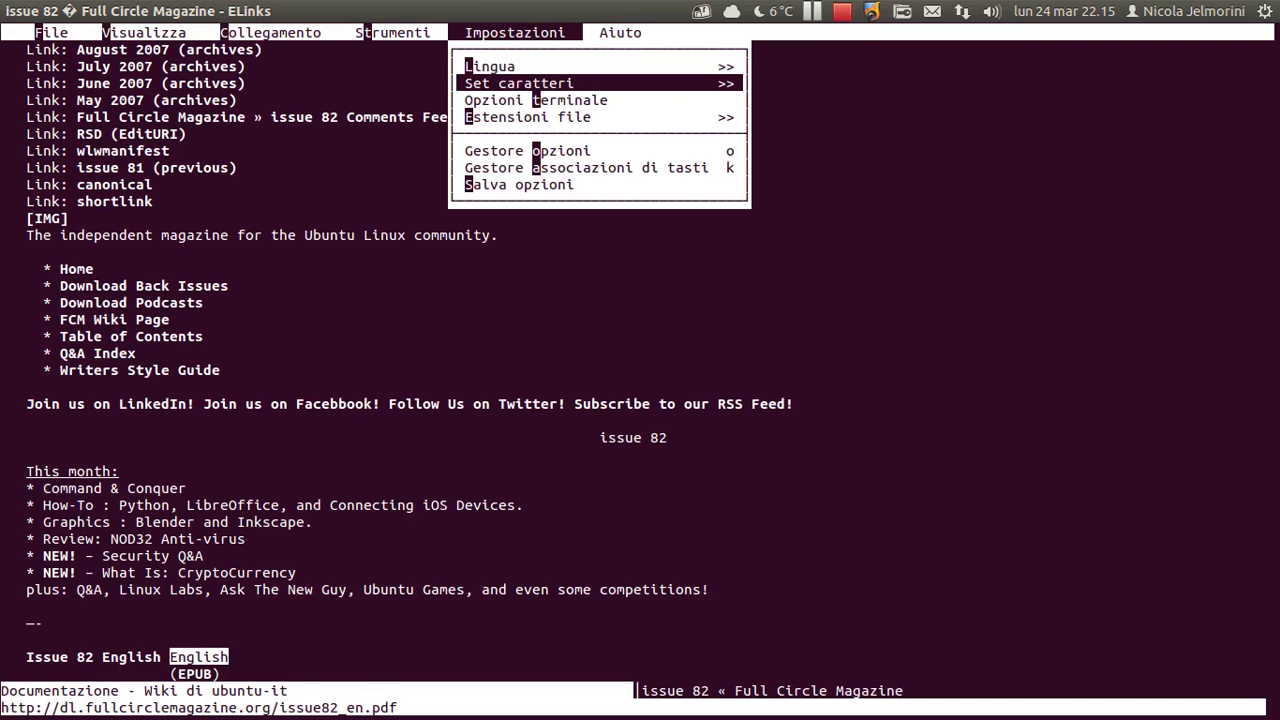
key("Right")
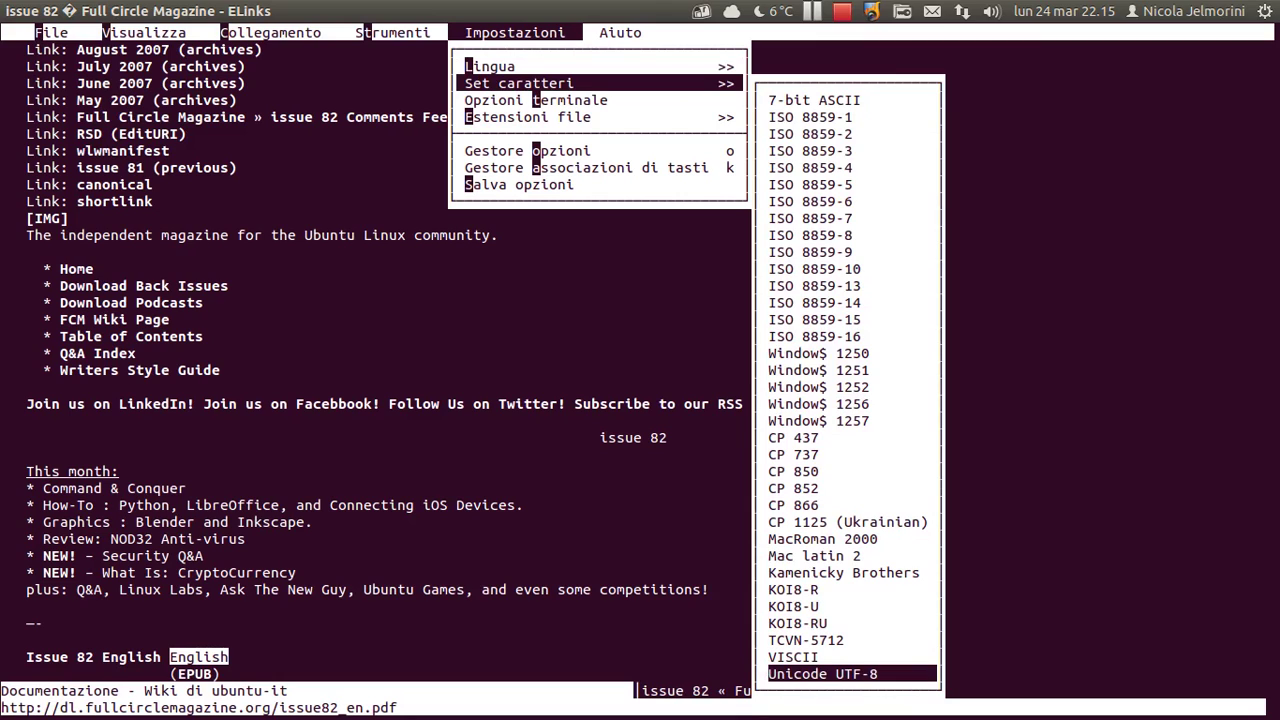
Look over the file-extension, option manager and save-options entries, briefly checking the Zim notes.
key("Left")
key("Down")
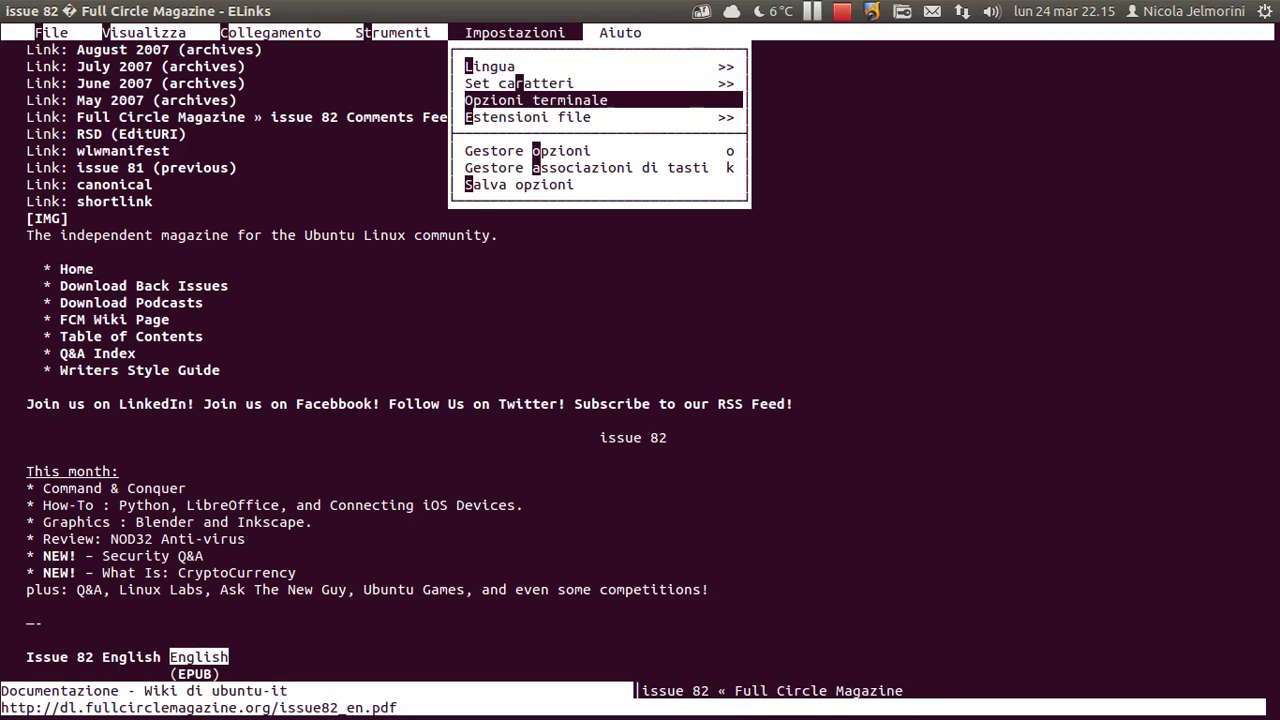
key("Down")
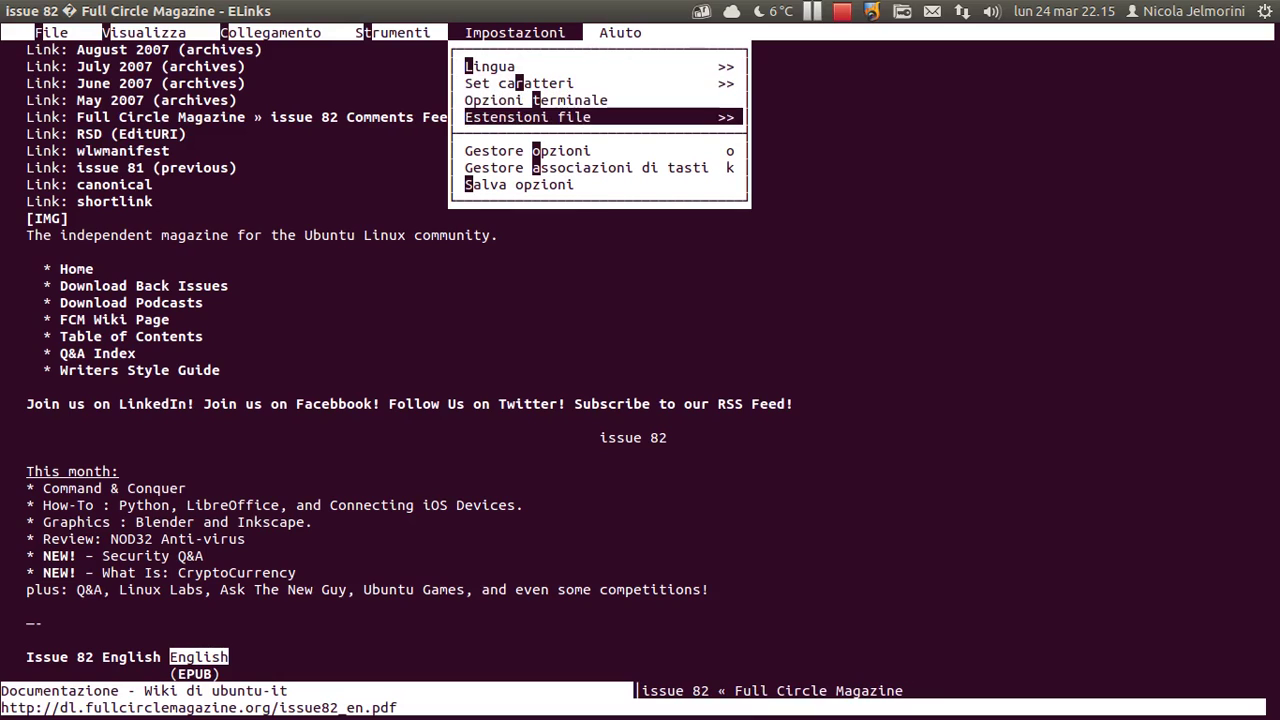
key("Right")
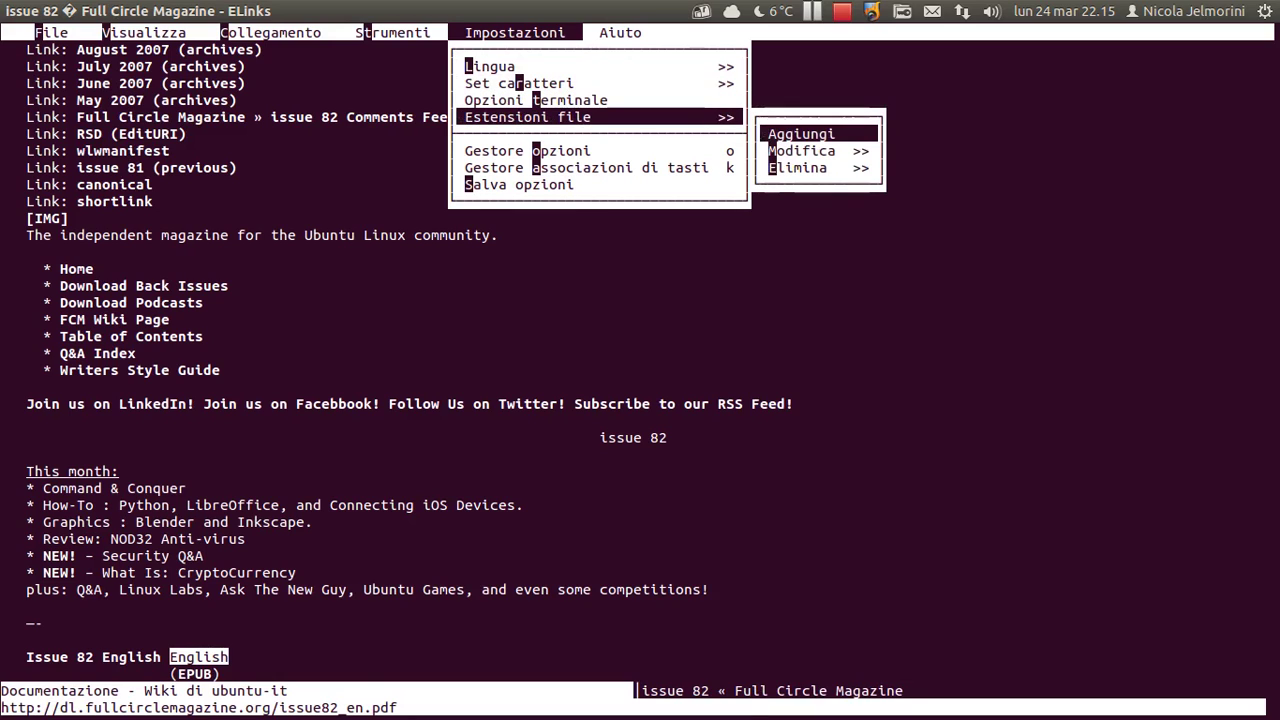
key("Left")
key("Down")
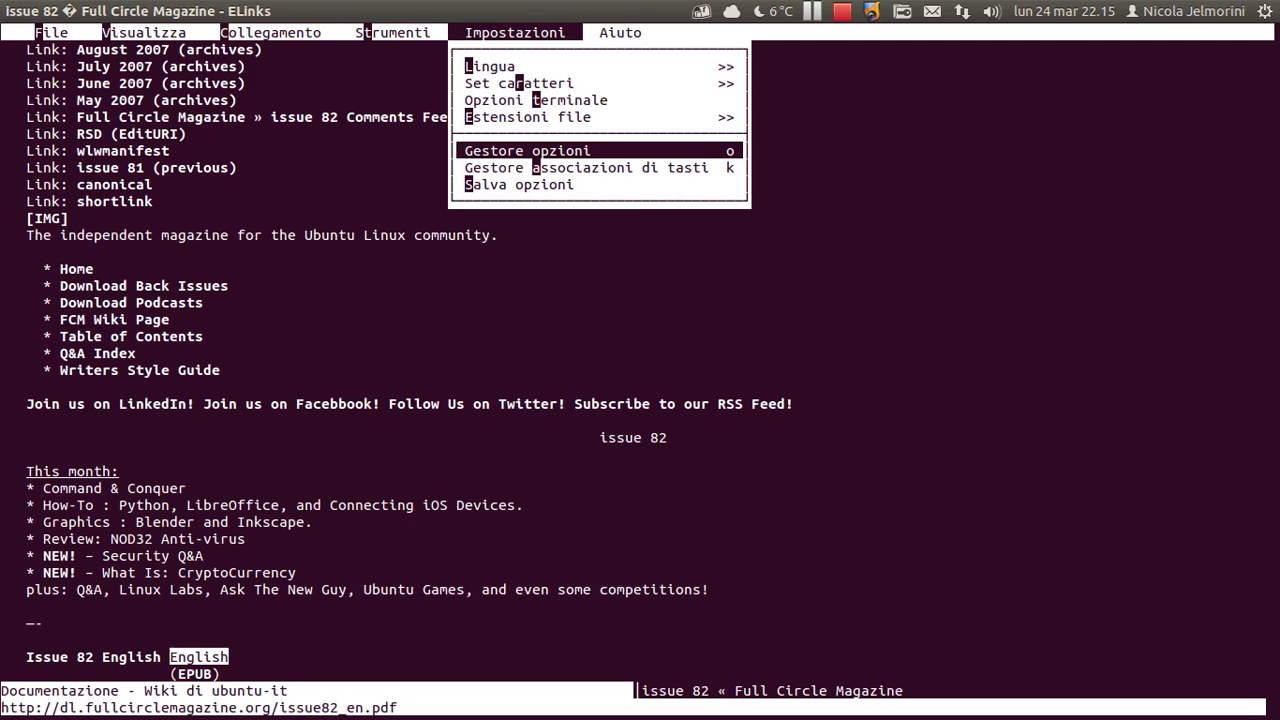
key("Down")
key("Down")
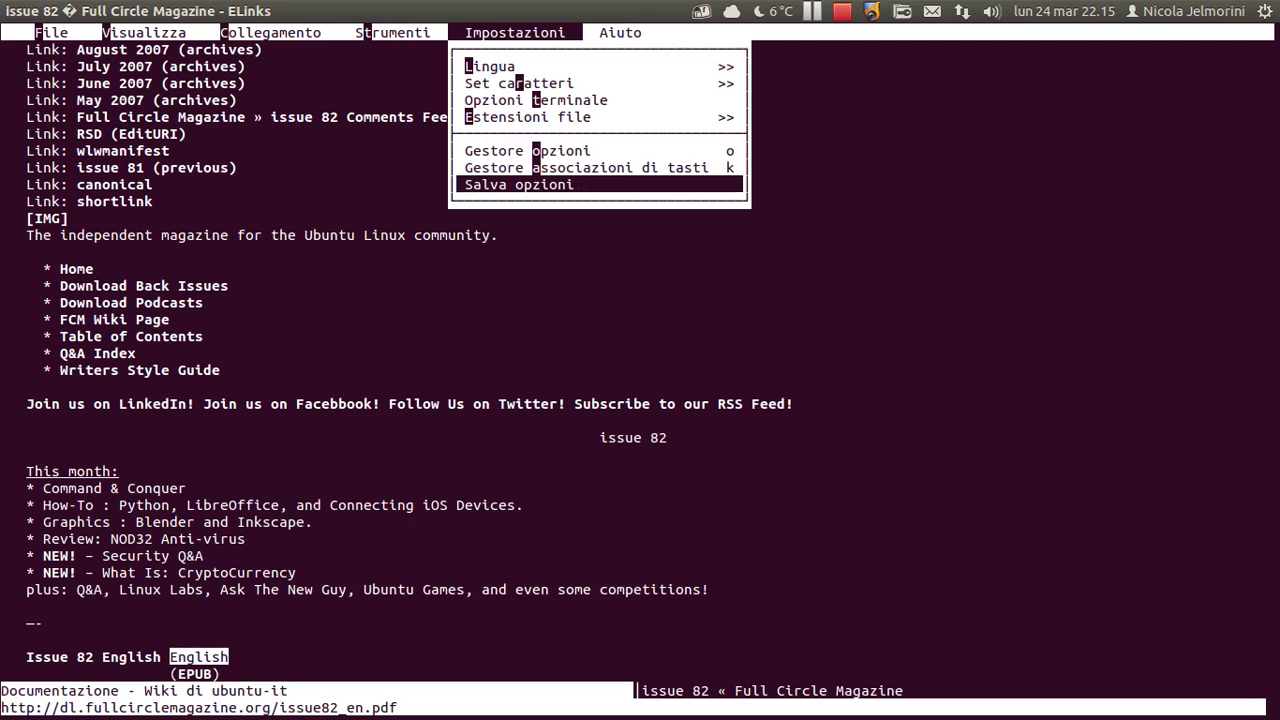
key("Up")
key("Up")
key("Up")
key("Up")
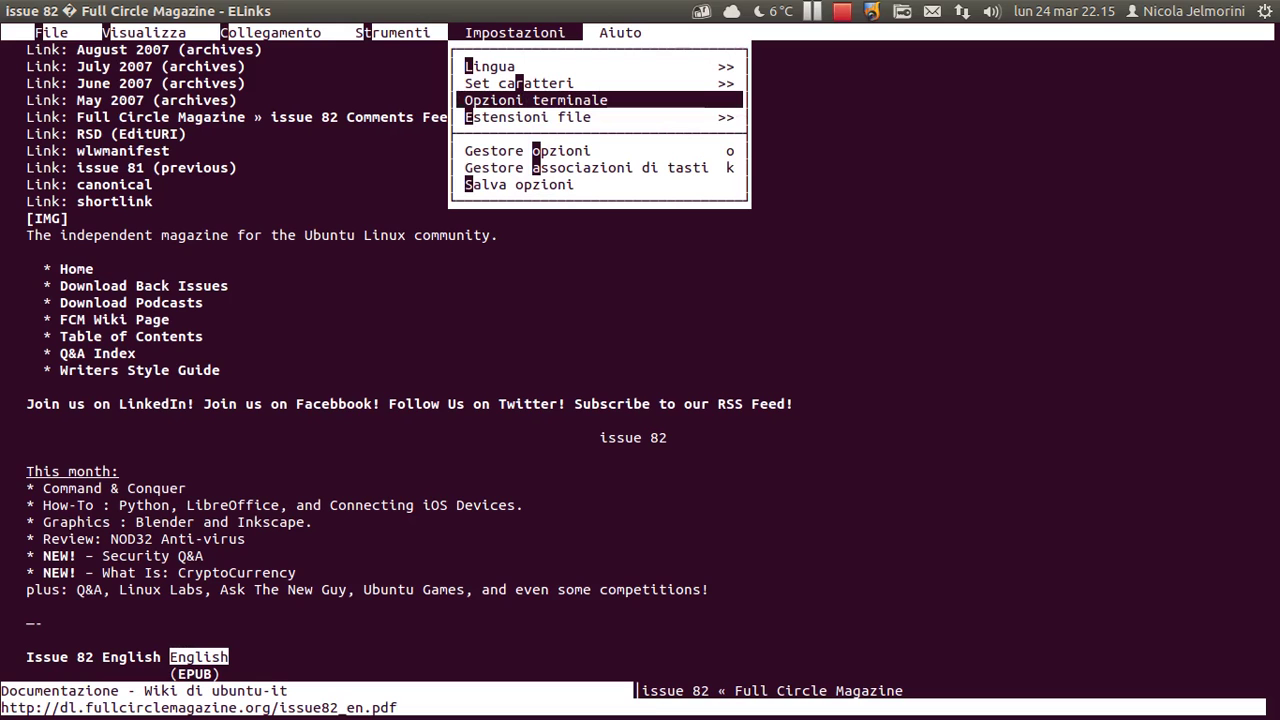
key("alt+Tab")
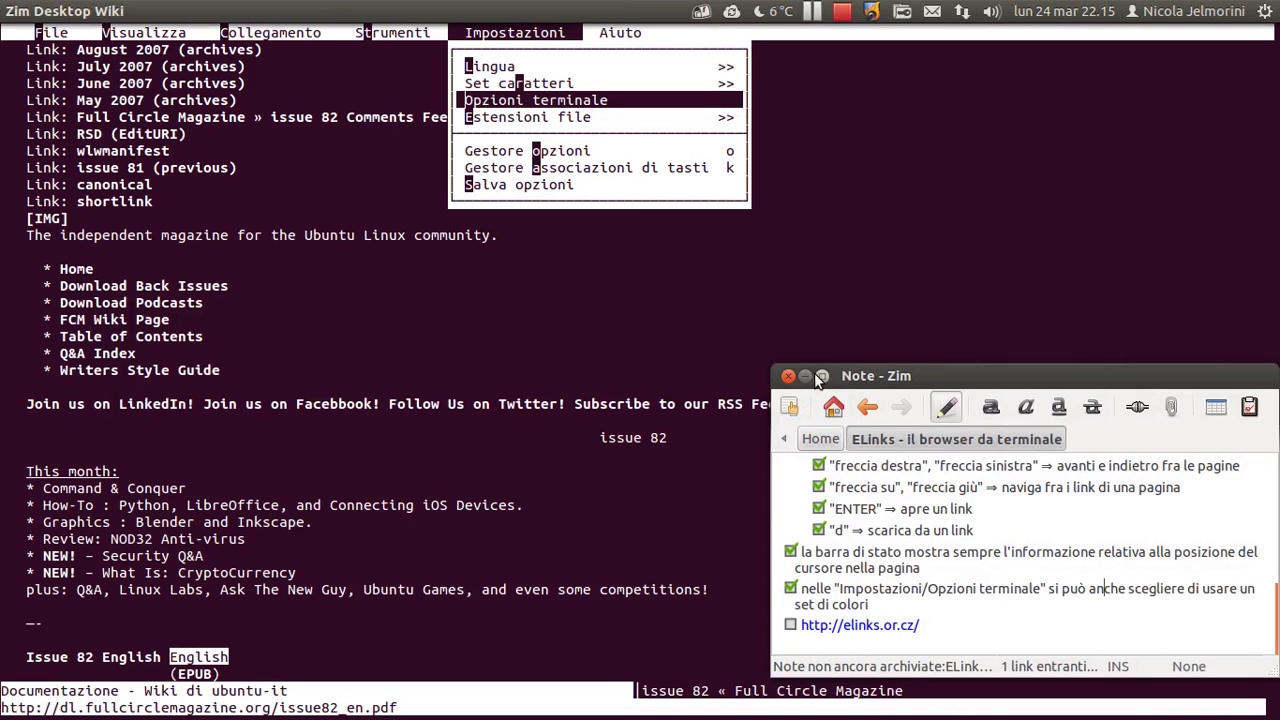
left_click(679, 257)
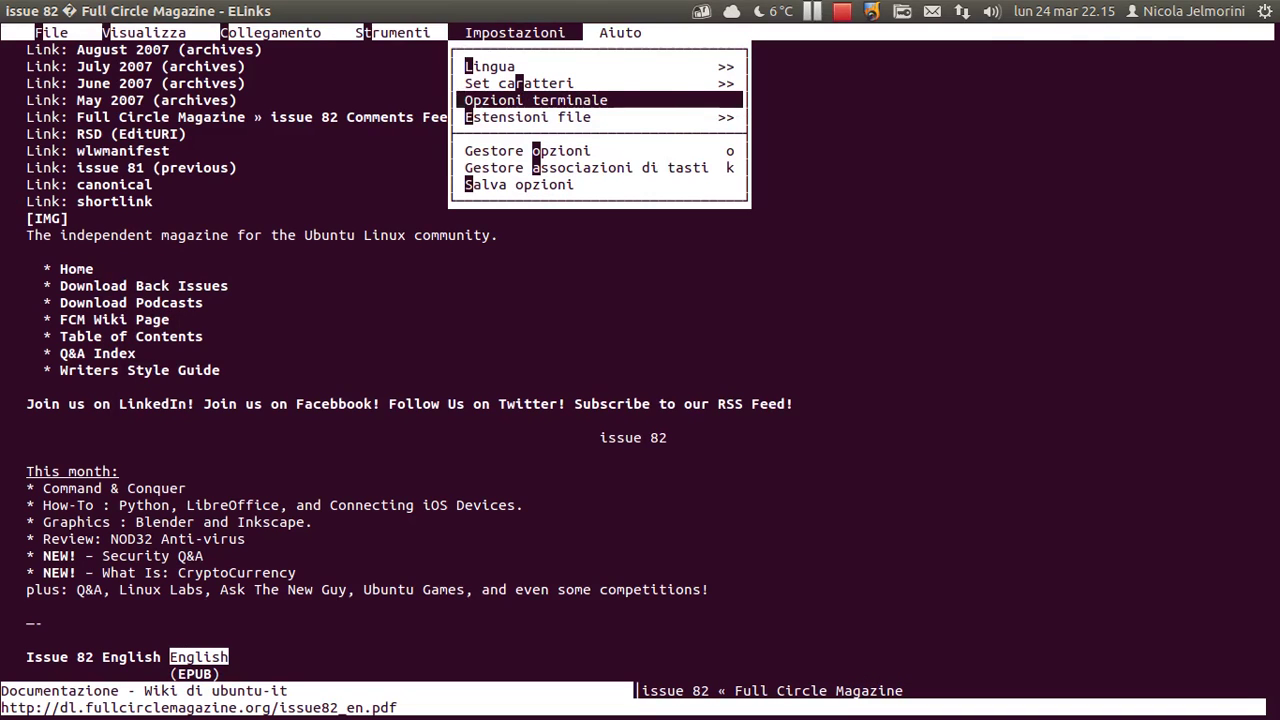
In Opzioni terminale, browse frame styles and colour modes, then select 16 colori.
key("Return")
key("Down")
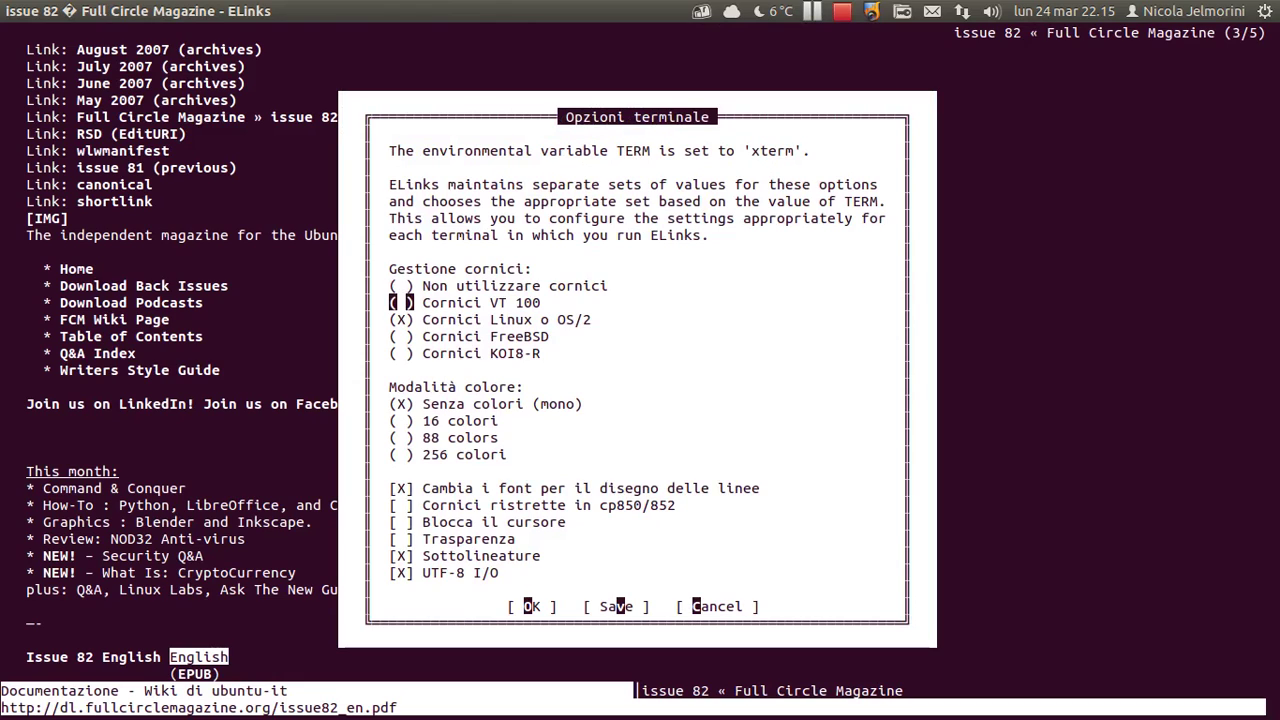
key("Up")
key("Down")
key("Down")
key("Down")
key("Down")
key("Down")
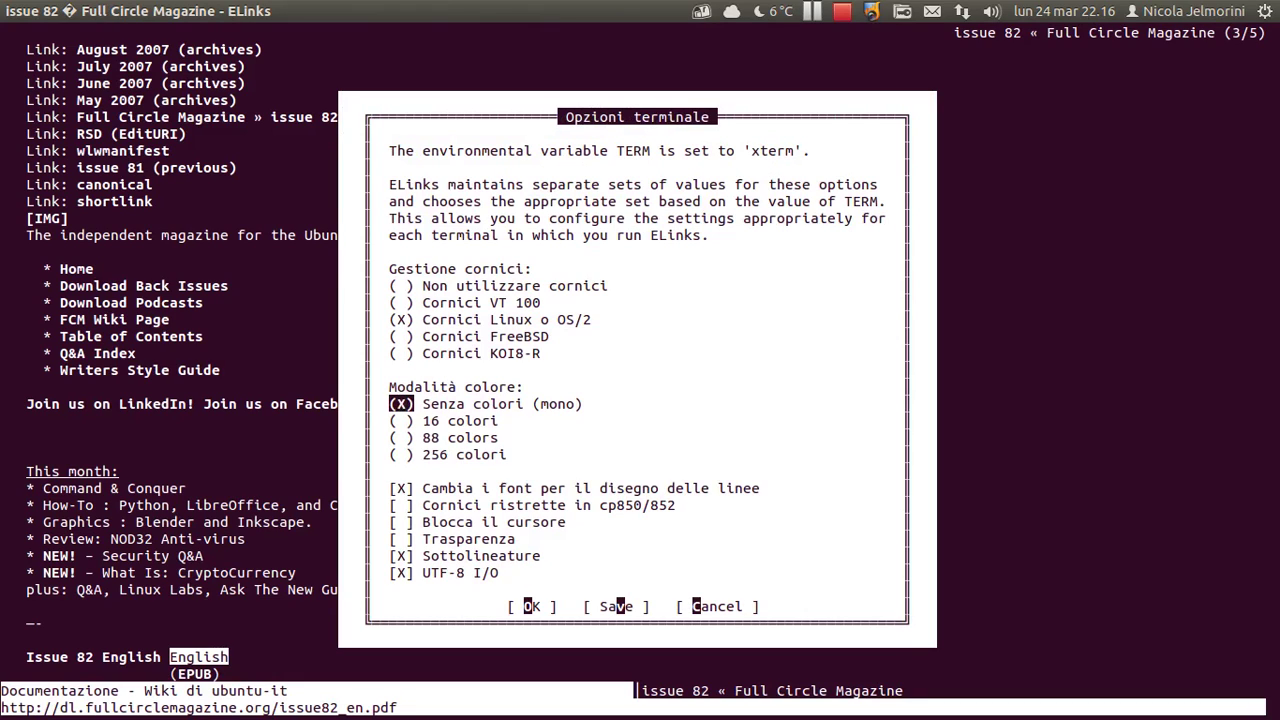
key("Down")
key("Up")
key("Down")
key("Up")
key("Down")
key("Up")
key("Down")
key("space")
Revert to mono, reselect 16 colori, and confirm the terminal options with OK.
key("Up")
key("space")
key("Down")
key("Down")
key("Up")
key("Down")
key("Up")
key("space")
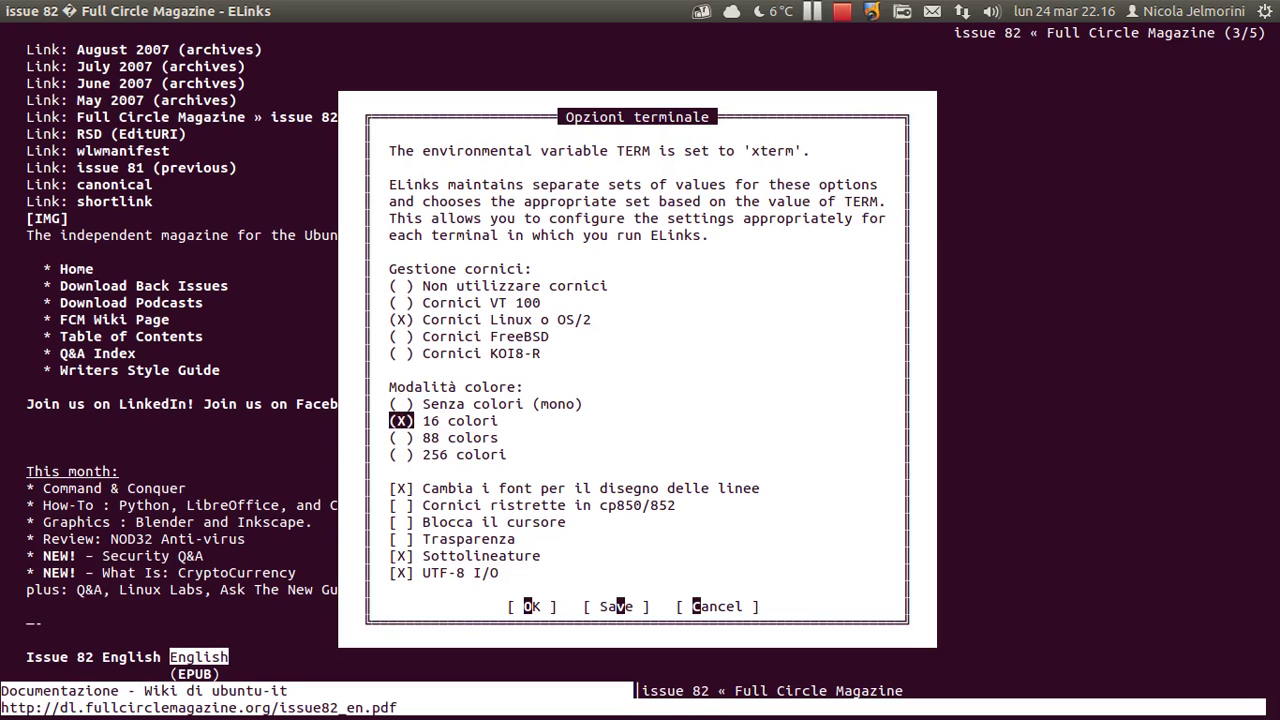
key("Down")
key("Up")
key("Down")
key("Down")
key("Down")
key("Down")
key("Down")
key("Down")
key("Down")
key("Down")
key("Down")
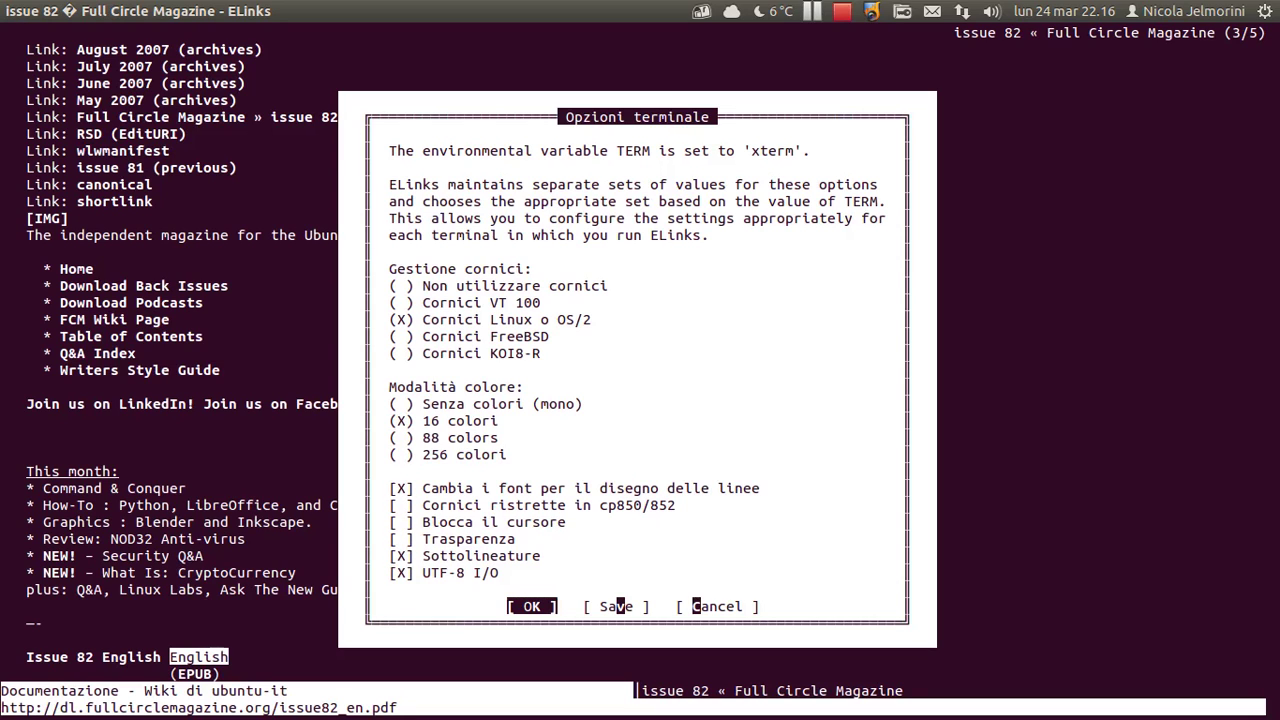
key("Return")
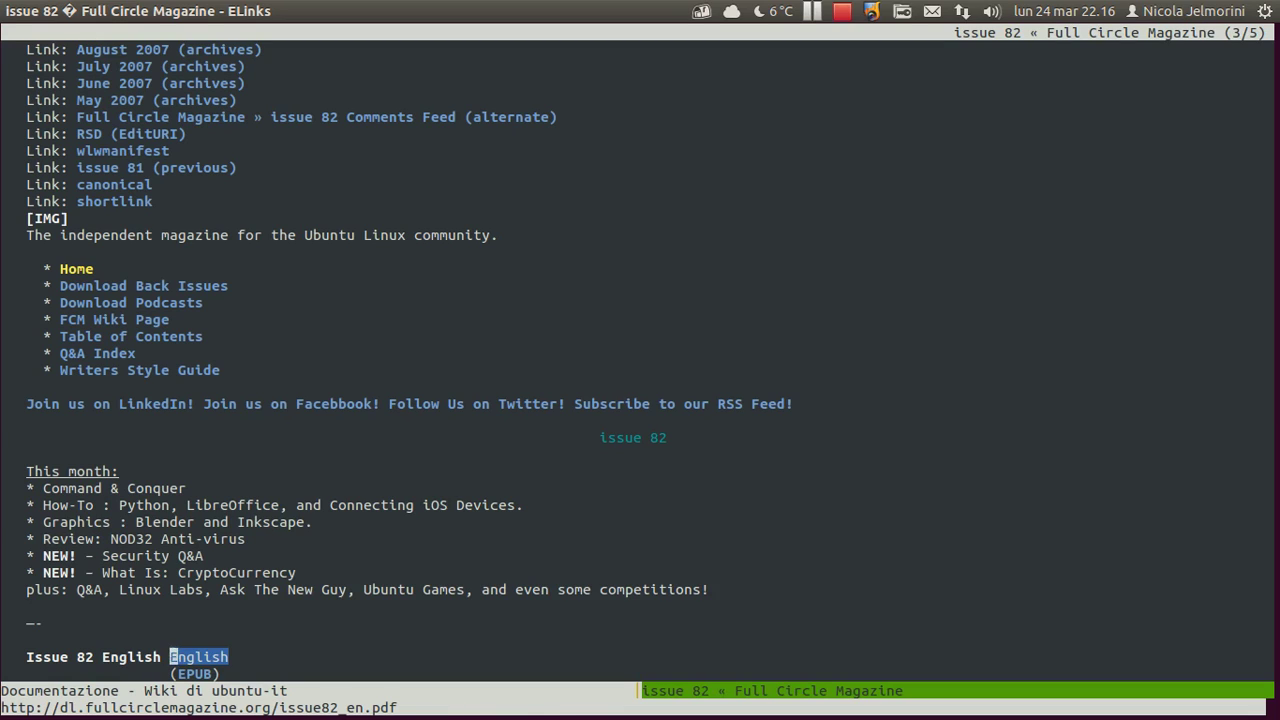
Move link focus through the archive links down to the subscription form's Name field.
left_click(476, 403)
key("Up")
key("Up")
key("Up")
key("Up")
key("Up")
key("Up")
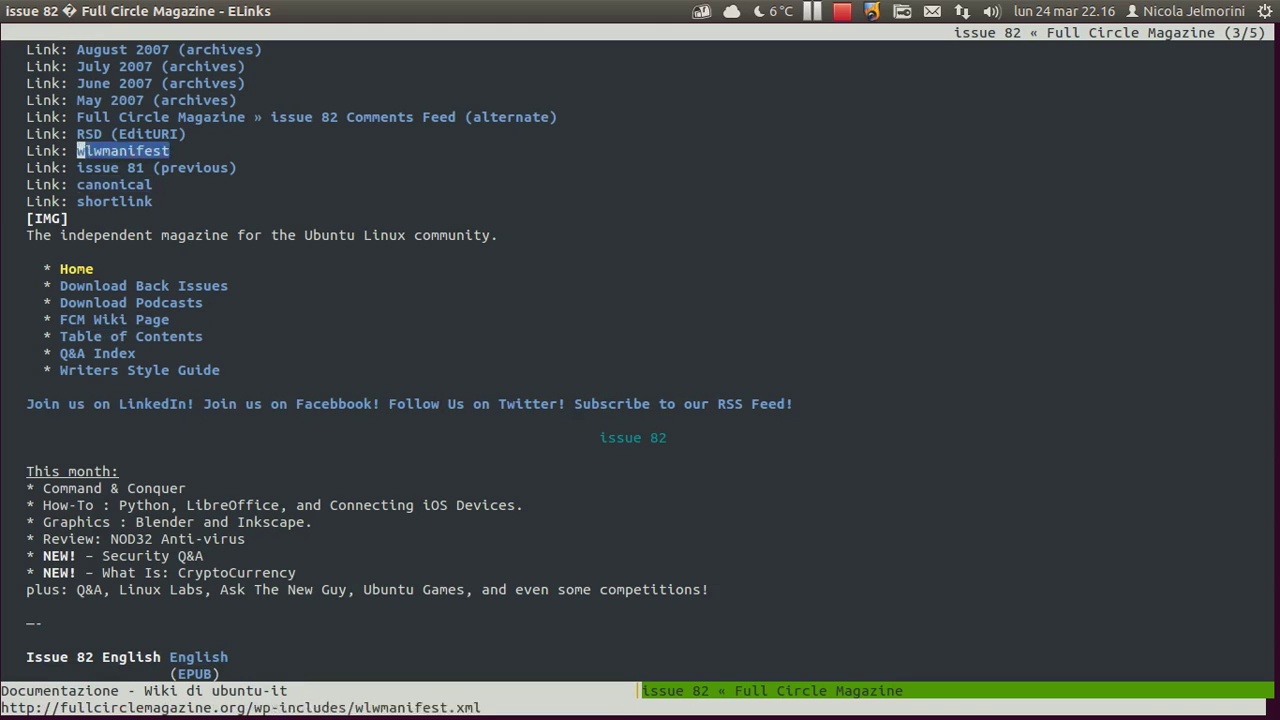
key("Up")
key("Up")
key("Up")
key("Up")
key("Up")
key("Up")
key("Up")
key("Up")
key("Up")
key("Down")
key("Down")
key("Down")
key("Down")
key("Down")
key("Down")
key("Down")
key("Down")
key("Down")
key("Down")
key("Down")
key("Down")
key("Down")
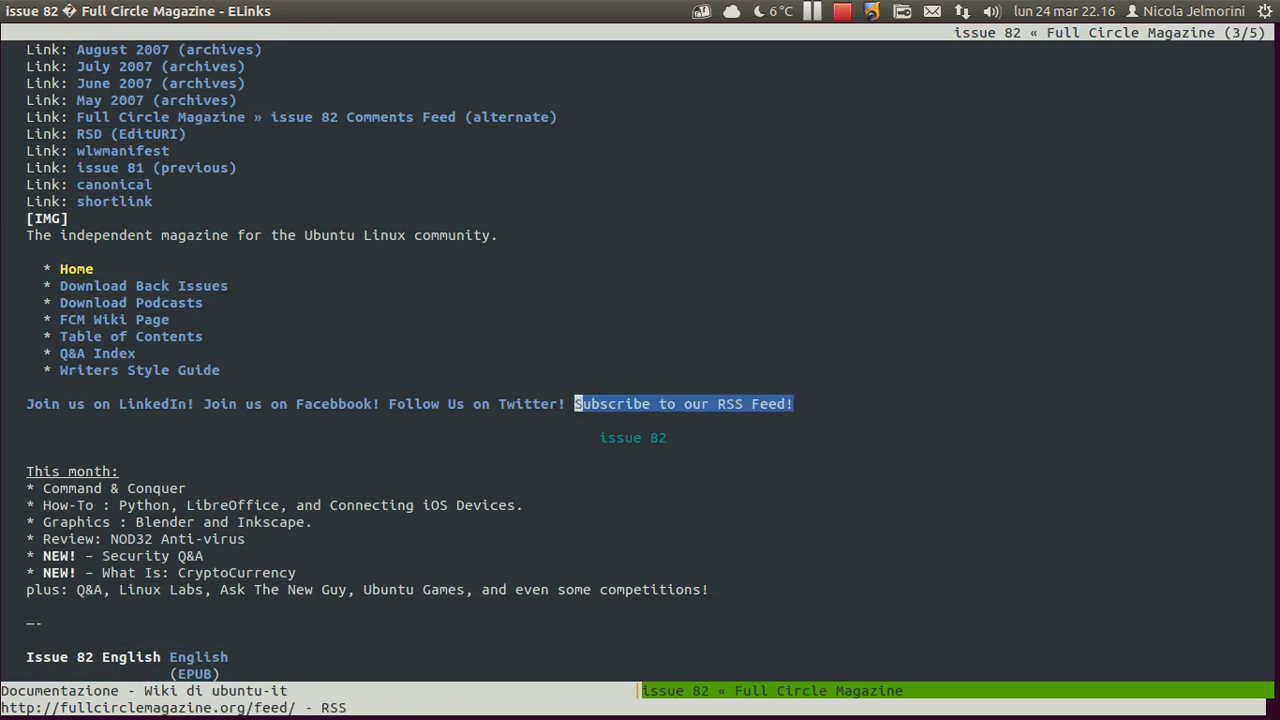
key("Down")
key("Down")
key("Down")
key("Up")
key("Up")
key("Up")
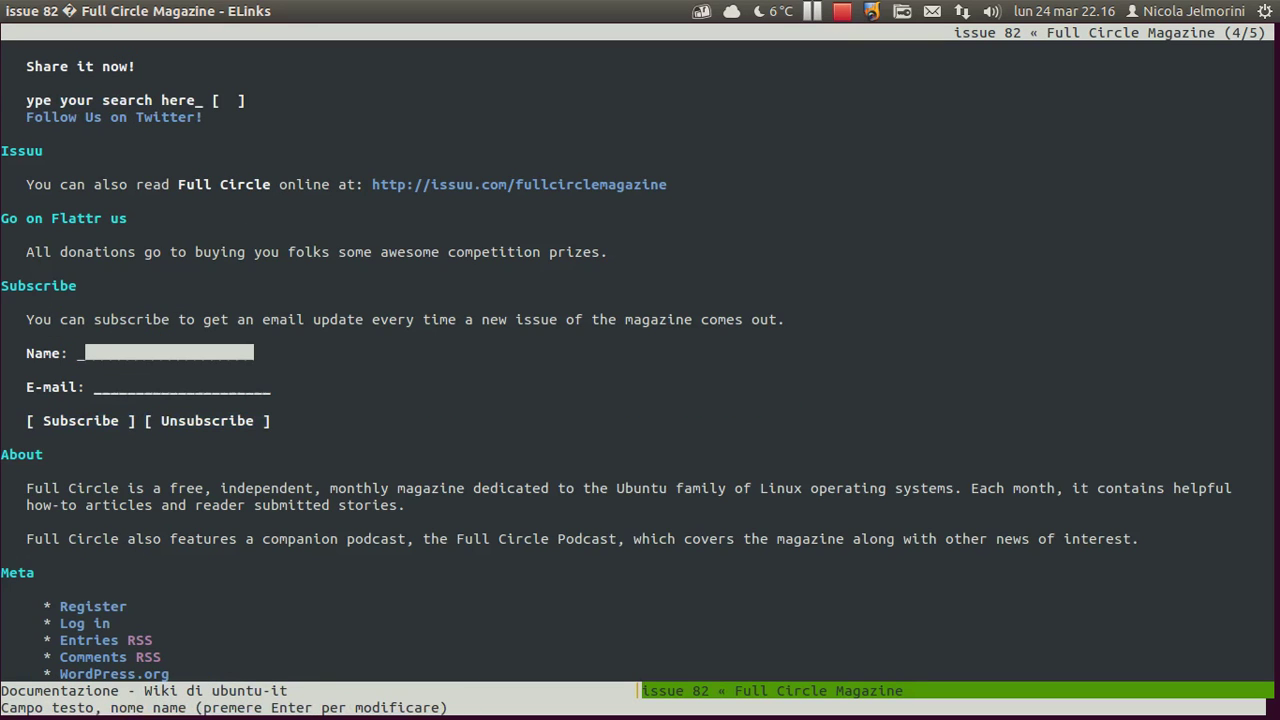
Flip to the Documentazione wiki tab and back to issue 82 twice.
key("less")
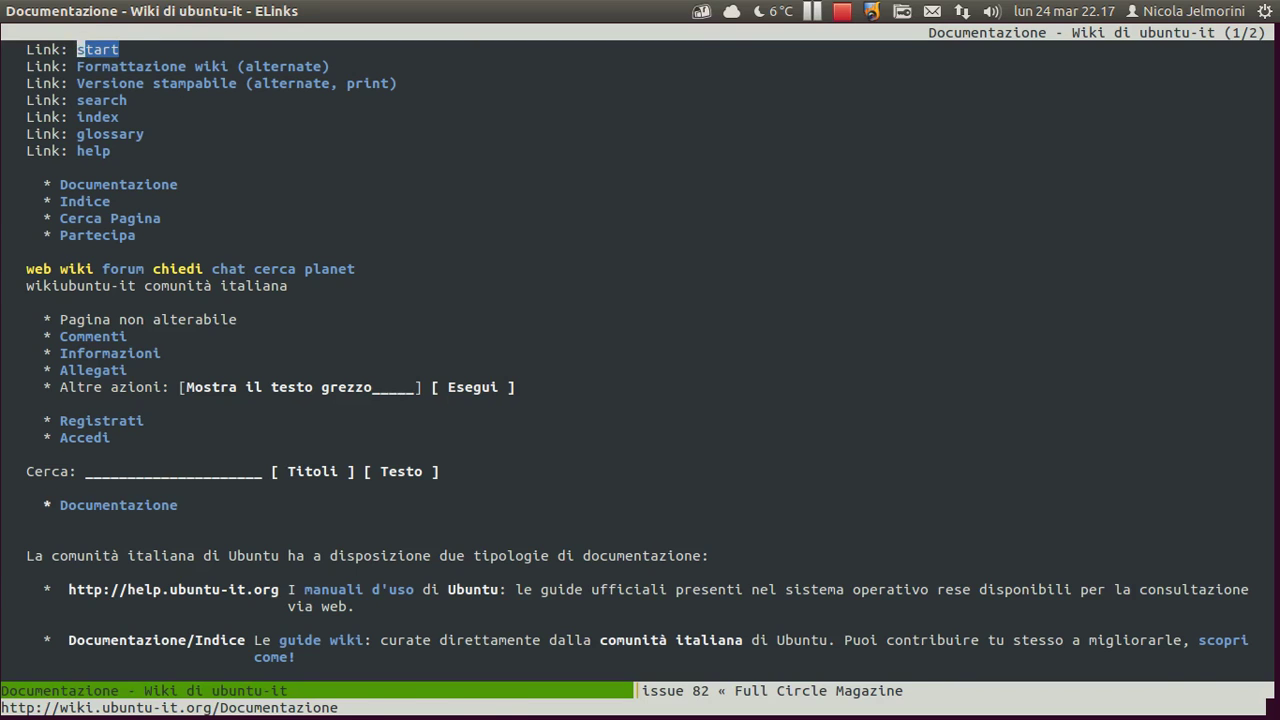
key("greater")
key("less")
key("greater")
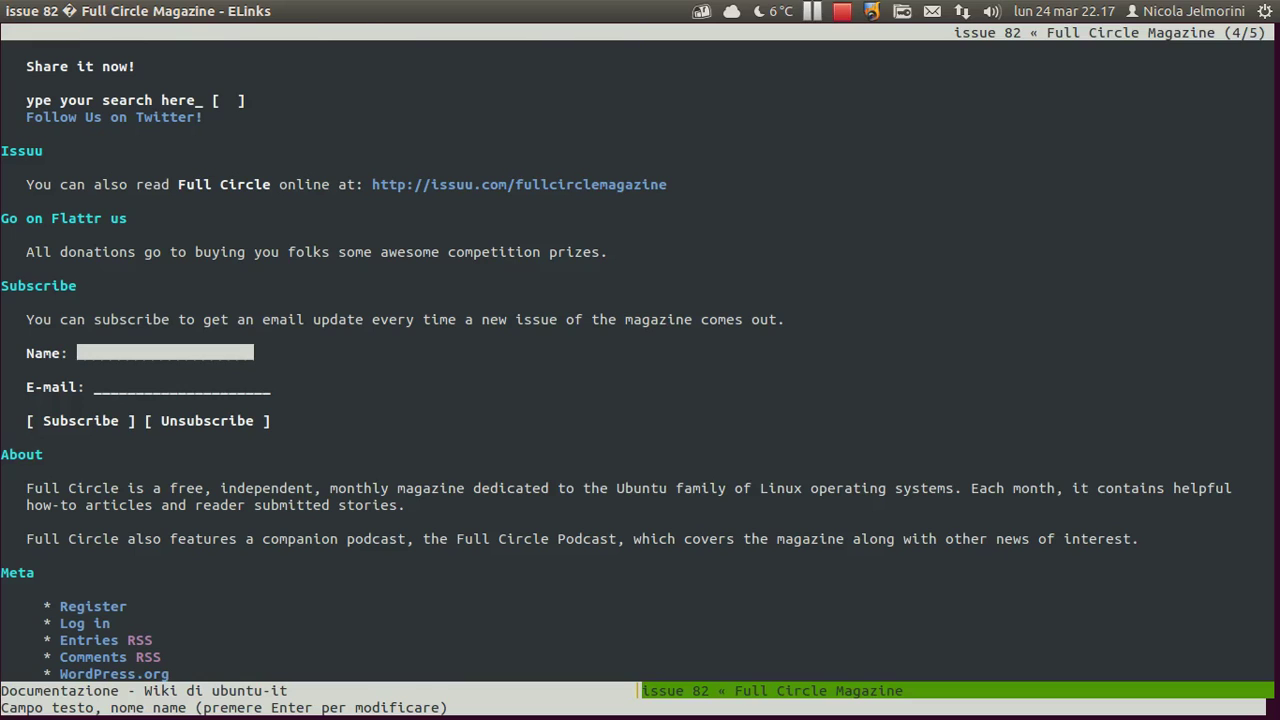
Reopen Opzioni terminale from the Impostazioni menu.
key("Escape")
key("Right")
key("Right")
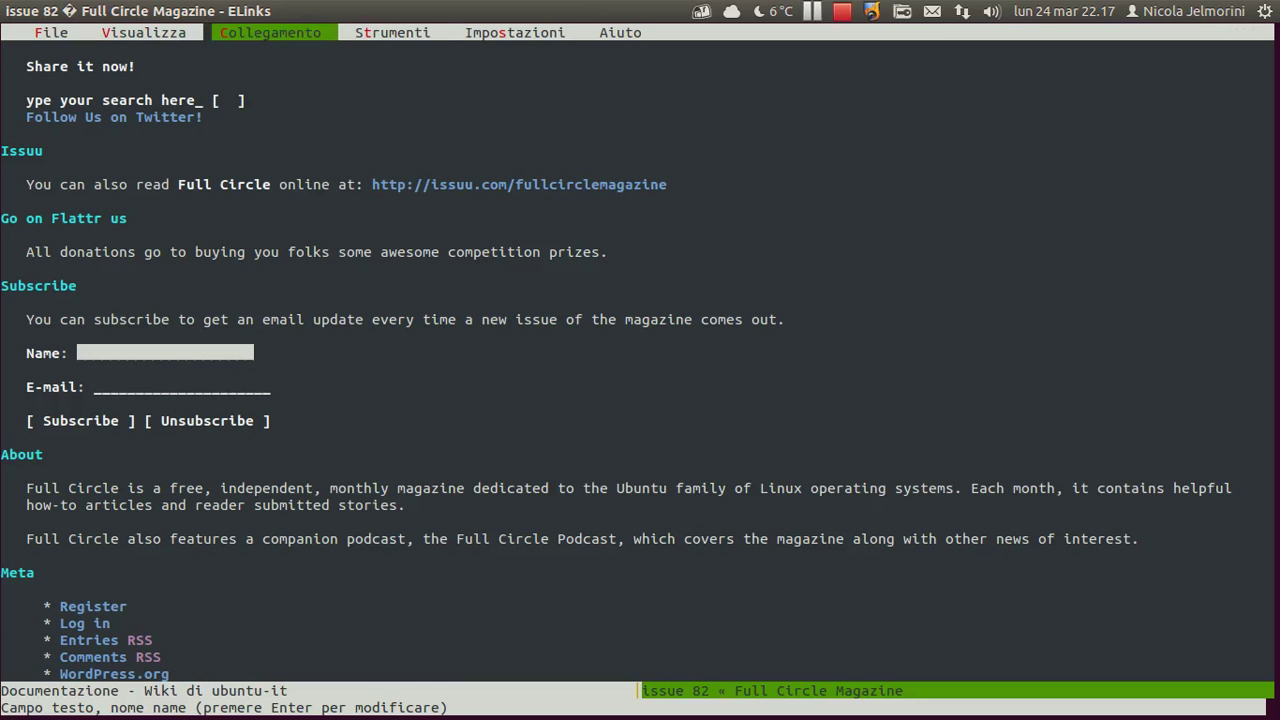
key("Right")
key("Right")
key("Right")
key("Down")
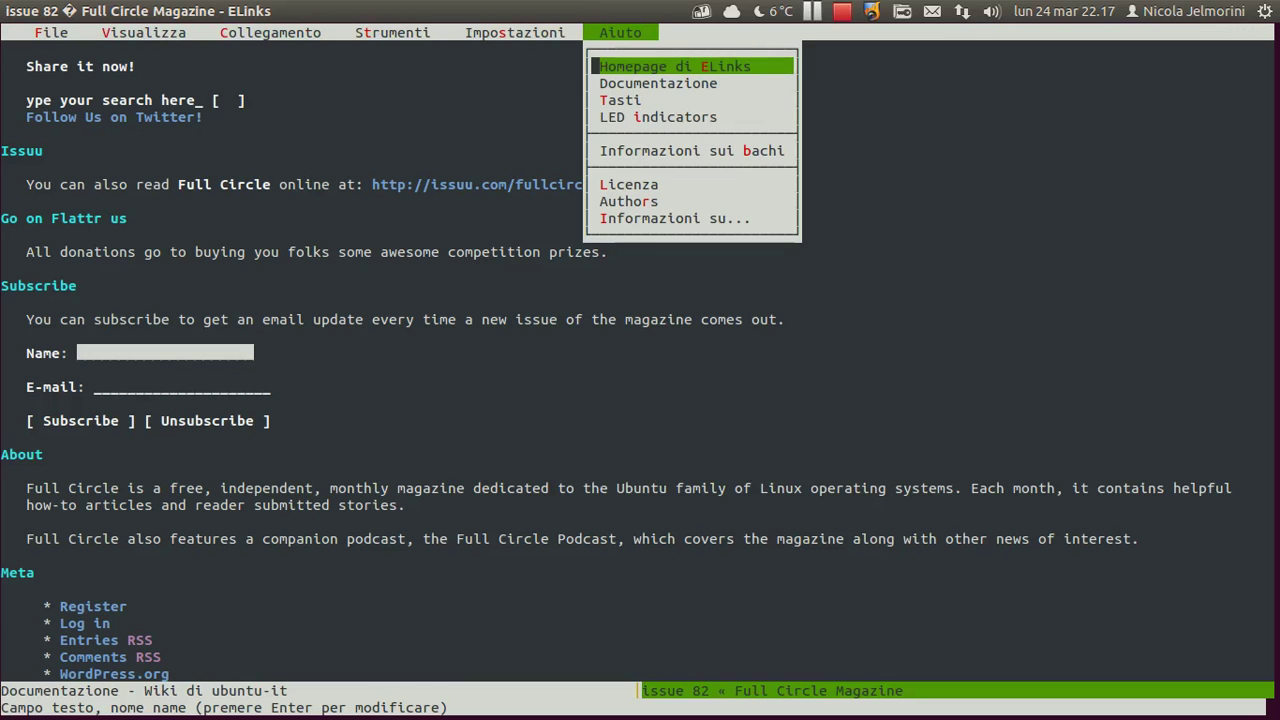
key("Left")
key("Down")
key("Down")
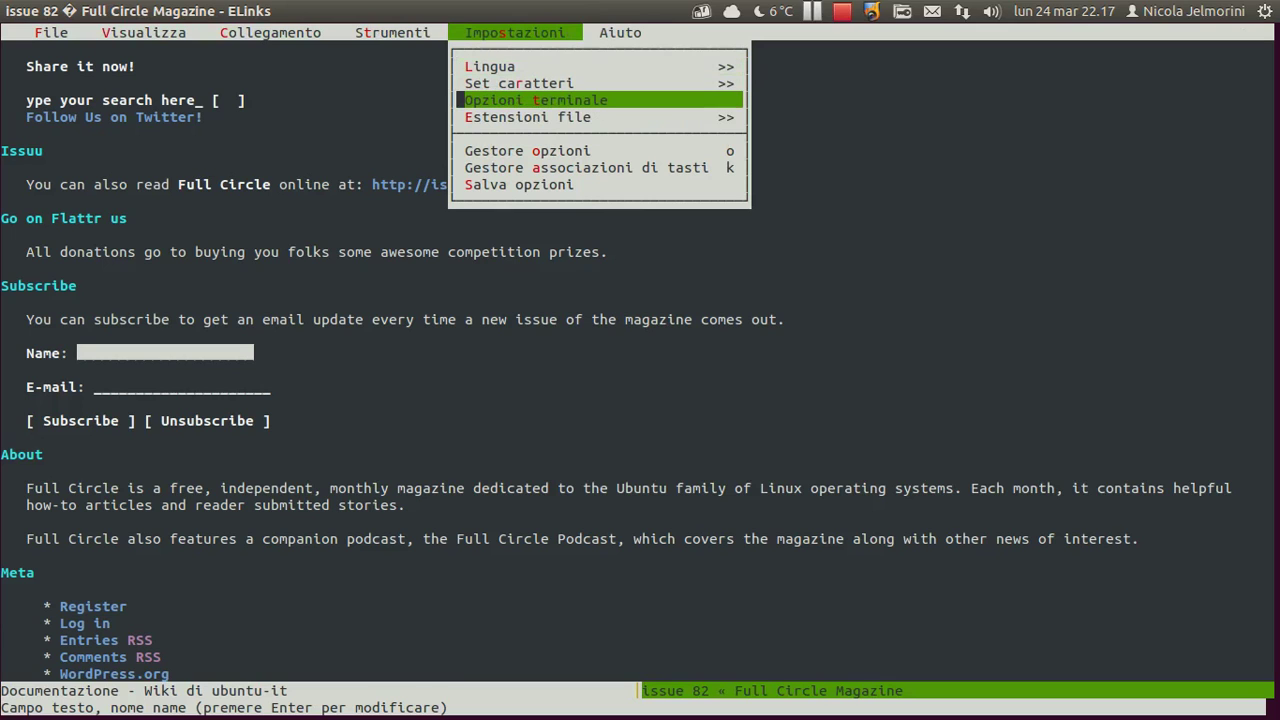
key("Return")
Set the terminal colour mode to 88 colors and confirm the dialog.
key("Down")
key("Down")
key("Down")
key("Down")
key("Down")
key("Down")
key("Down")
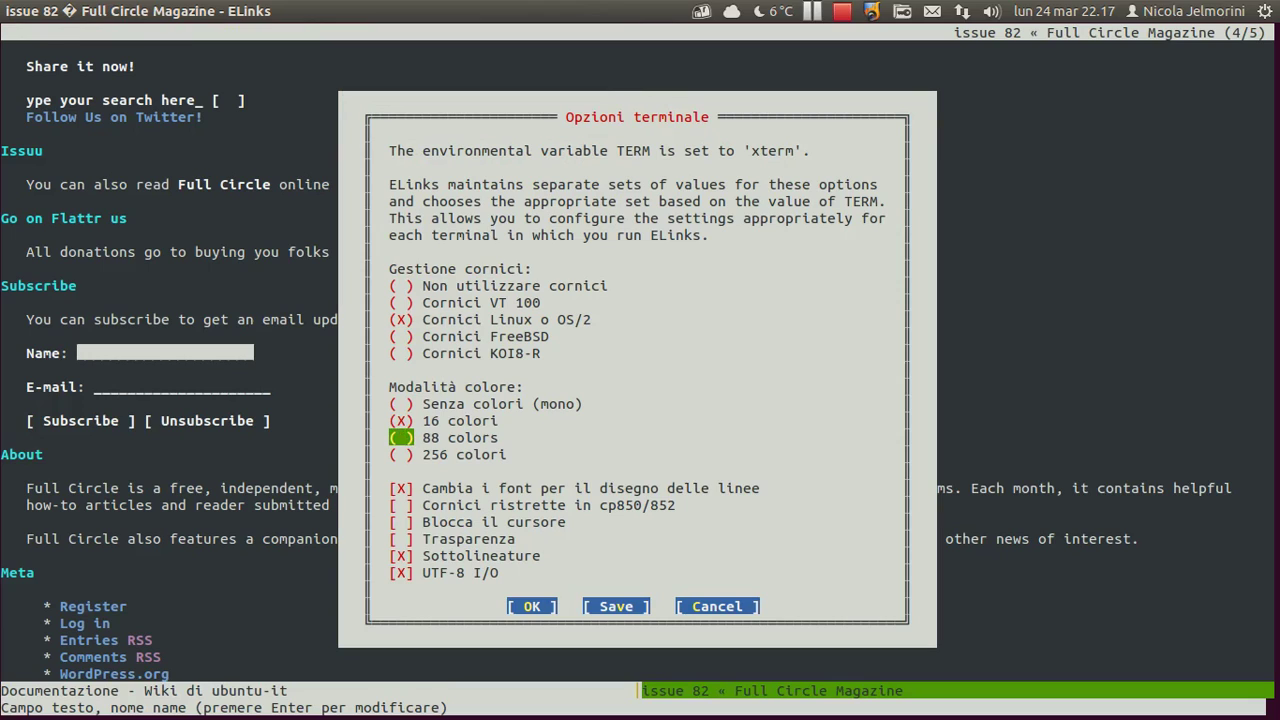
key("Up")
key("Up")
key("Down")
key("Down")
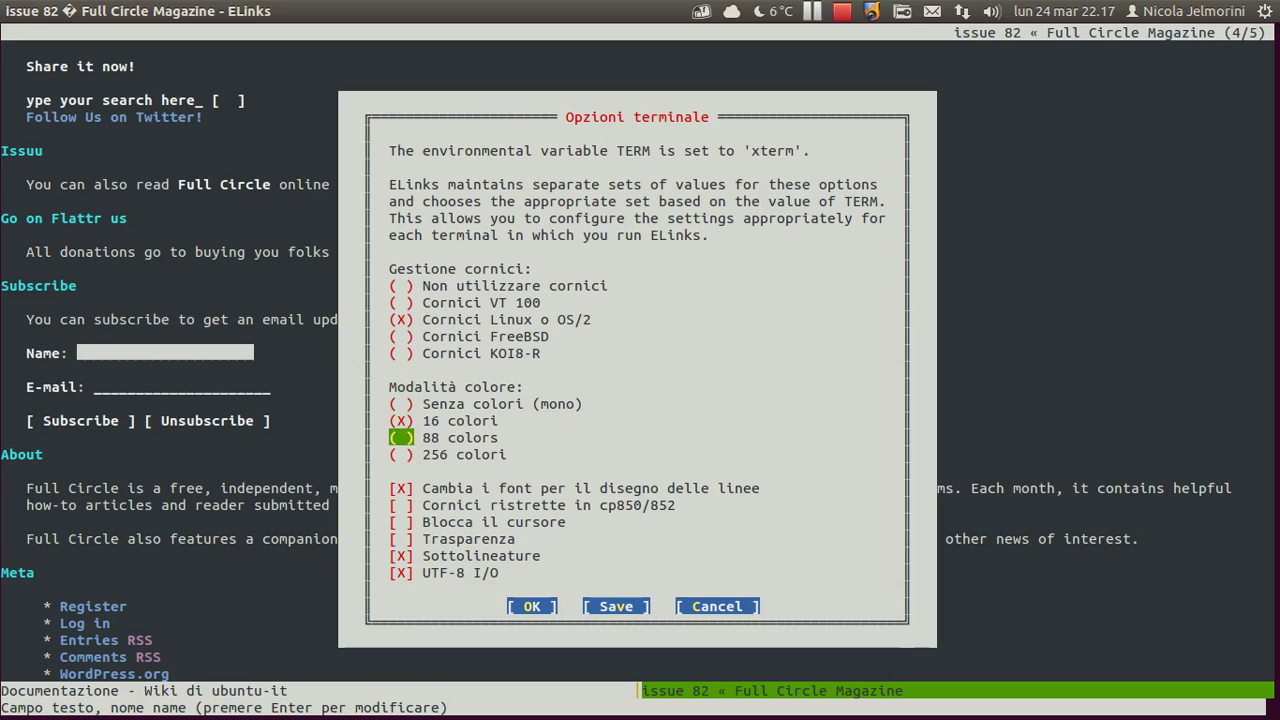
key("Up")
key("Down")
key("Up")
key("Up")
key("Down")
key("Down")
key("space")
key("Down")
key("Down")
key("Down")
key("Down")
key("Down")
key("Down")
key("Down")
key("Down")
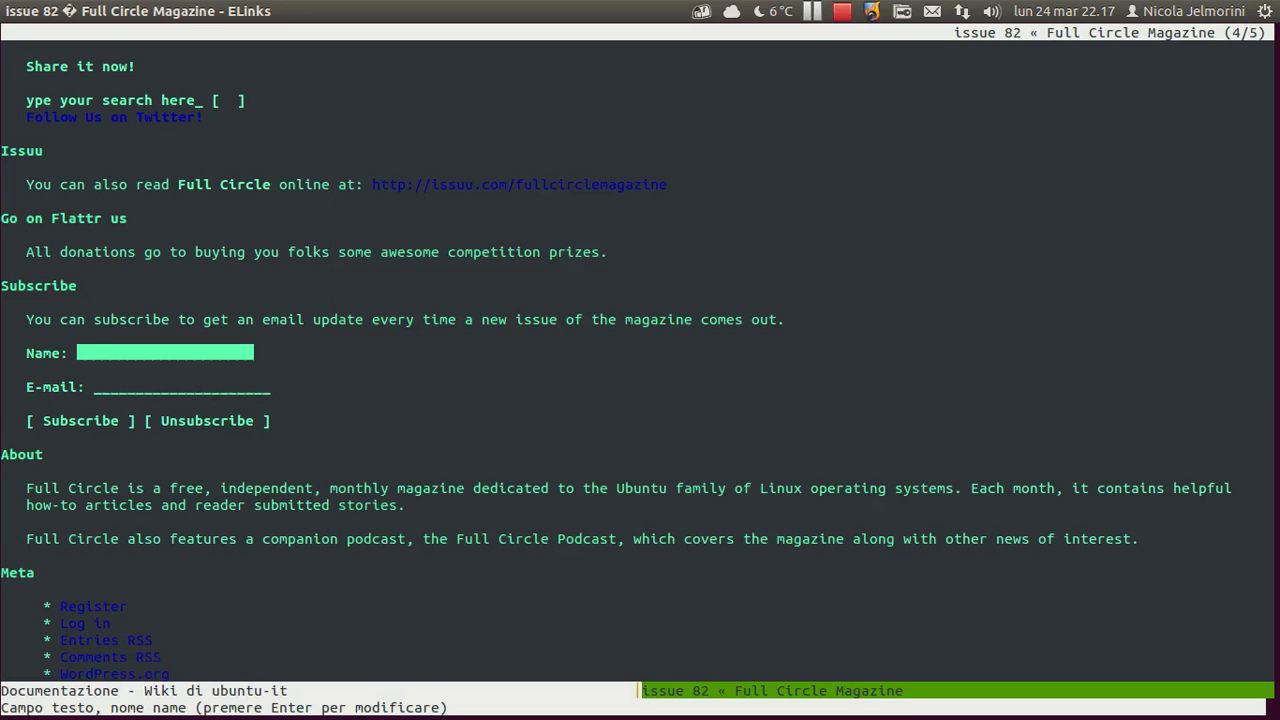
Browse the Meta links (Entries RSS, Register, Log in), then switch to the Documentazione tab.
key("Down")
key("Down")
key("Down")
key("Down")
key("Down")
key("Down")
key("Down")
key("Down")
key("Down")
key("Up")
key("Up")
key("Up")
key("Up")
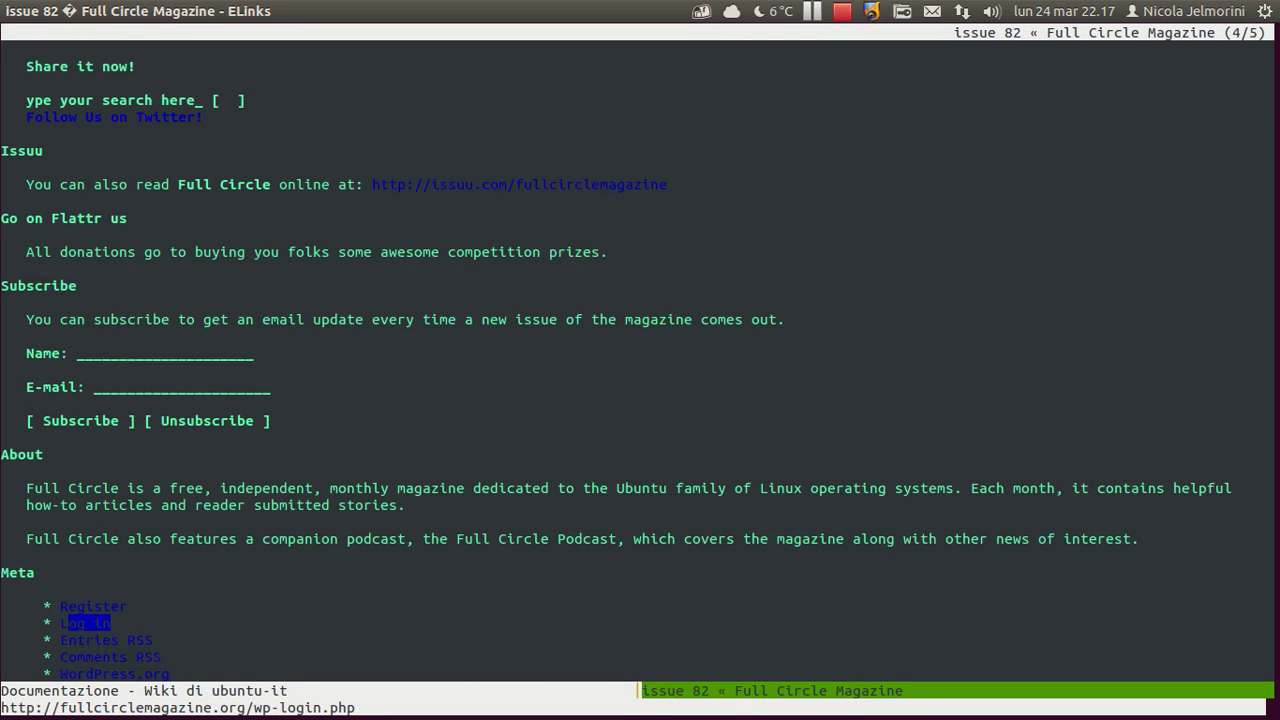
key("Up")
key("Down")
key("Down")
key("Up")
key("Up")
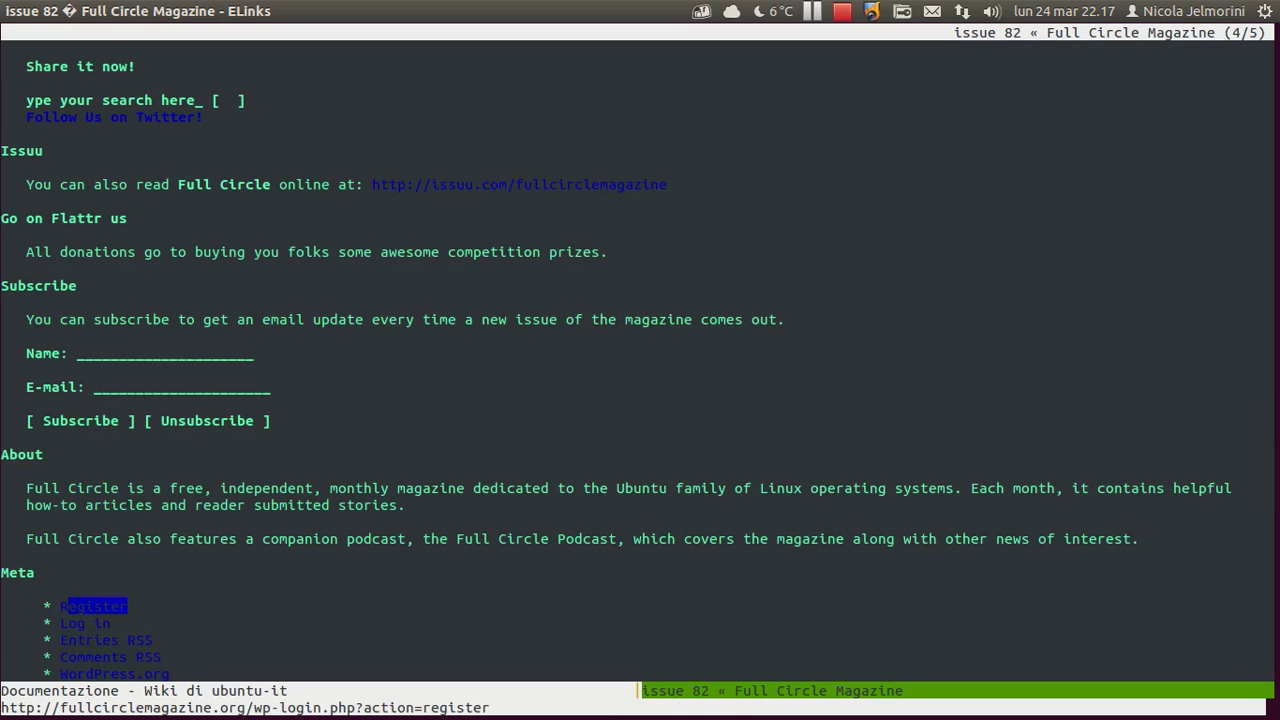
key("less")
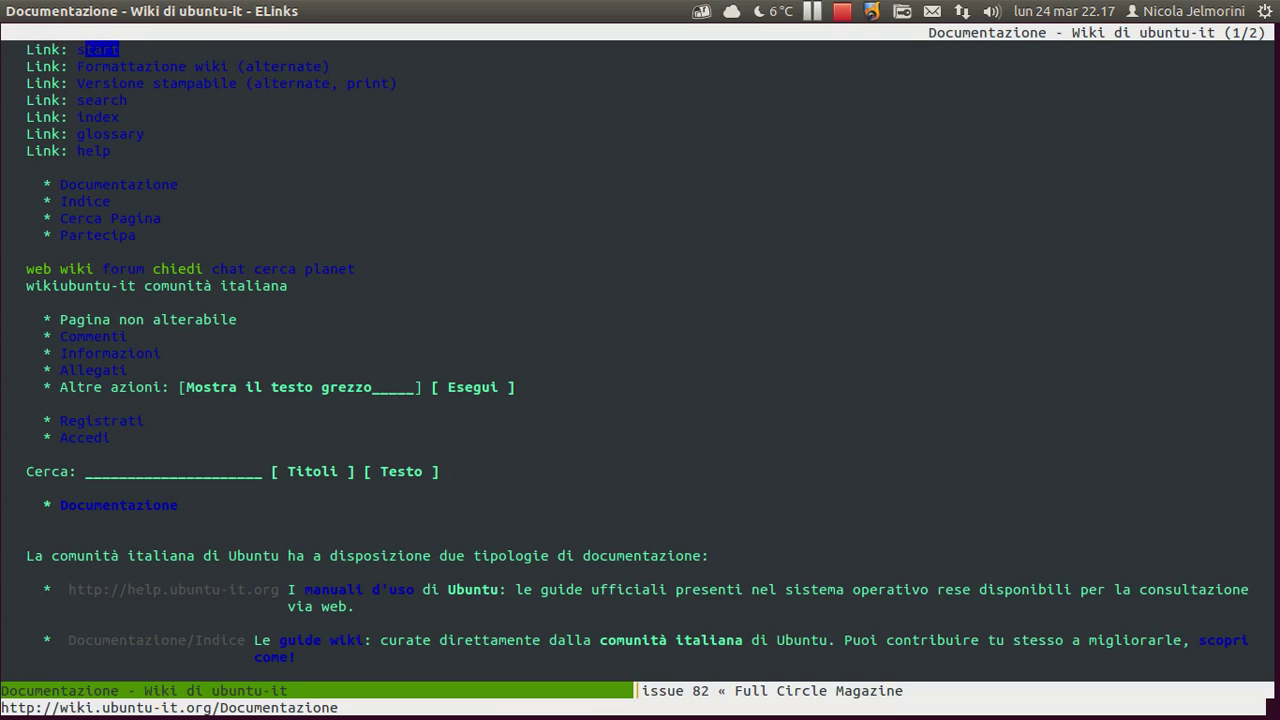
key("Down")
key("Down")
key("Down")
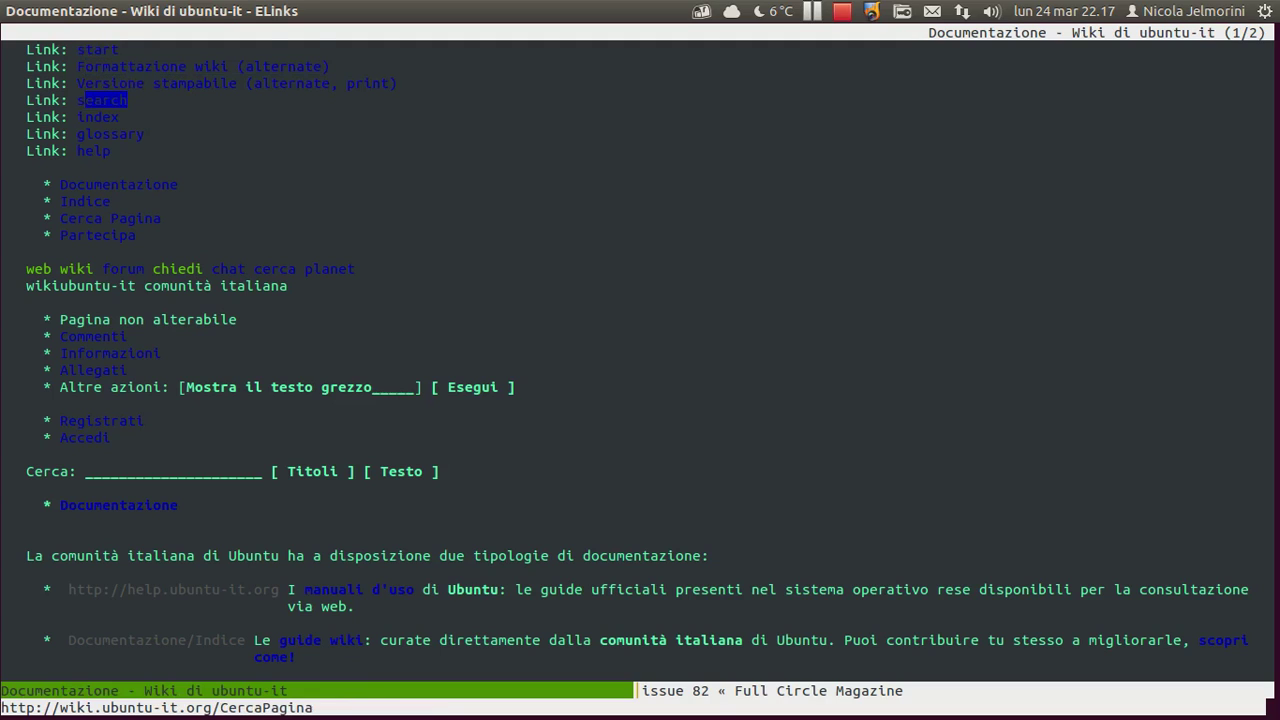
Close the wiki tab's Opzioni terminale dialog and switch to the Full Circle Magazine tab.
key("F9")
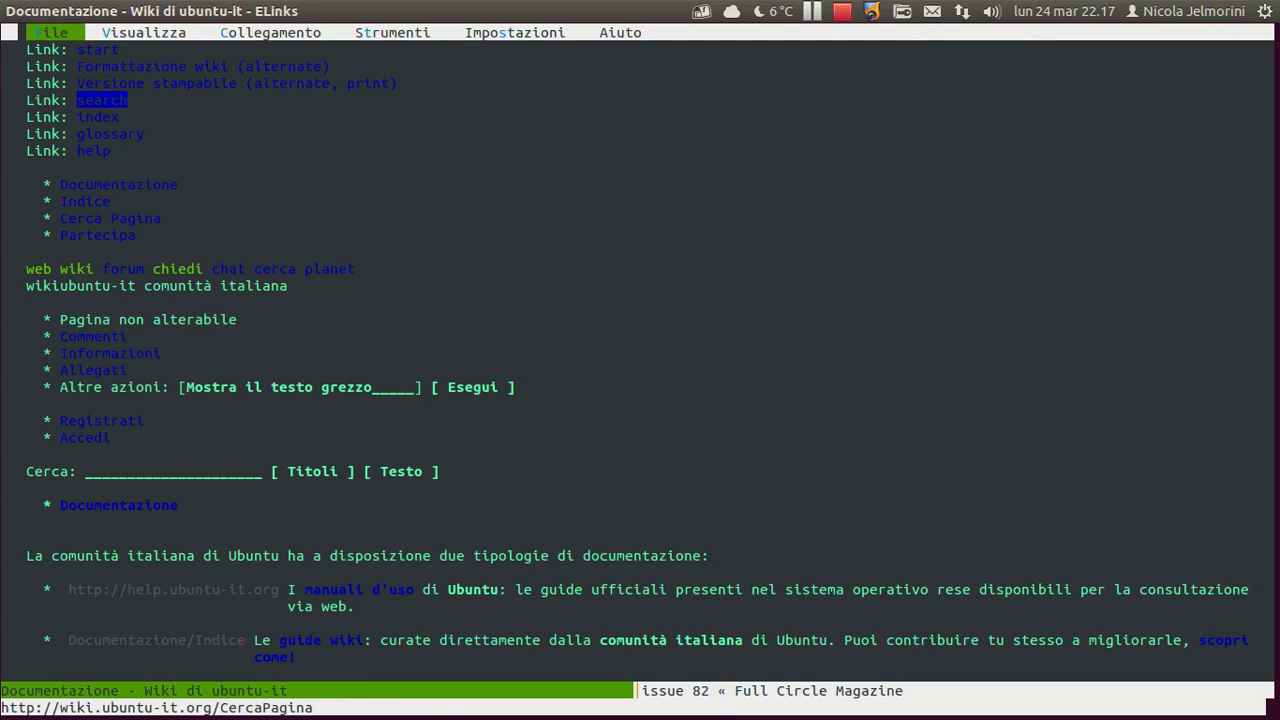
key("Right")
key("Right")
key("Right")
key("Right")
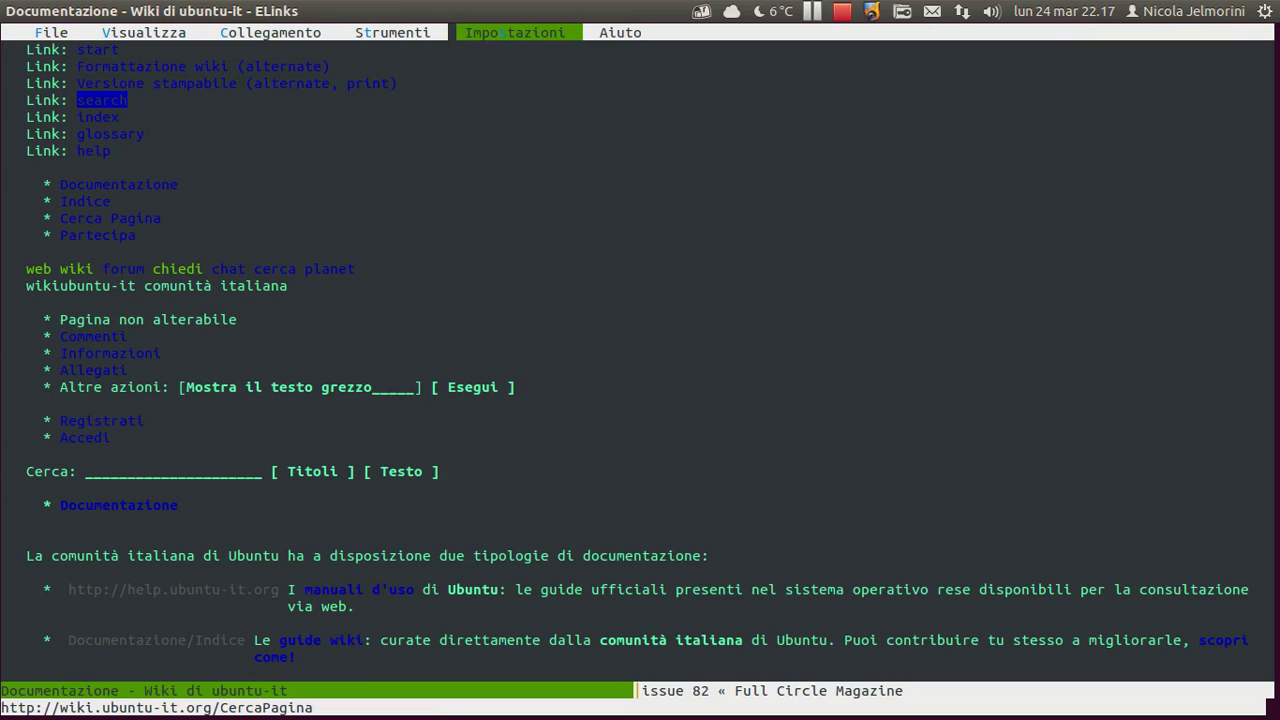
key("Return")
key("Down")
key("Down")
key("Return")
key("Down")
key("Down")
key("Down")
key("Down")
key("Down")
key("Down")
key("Down")
key("Down")
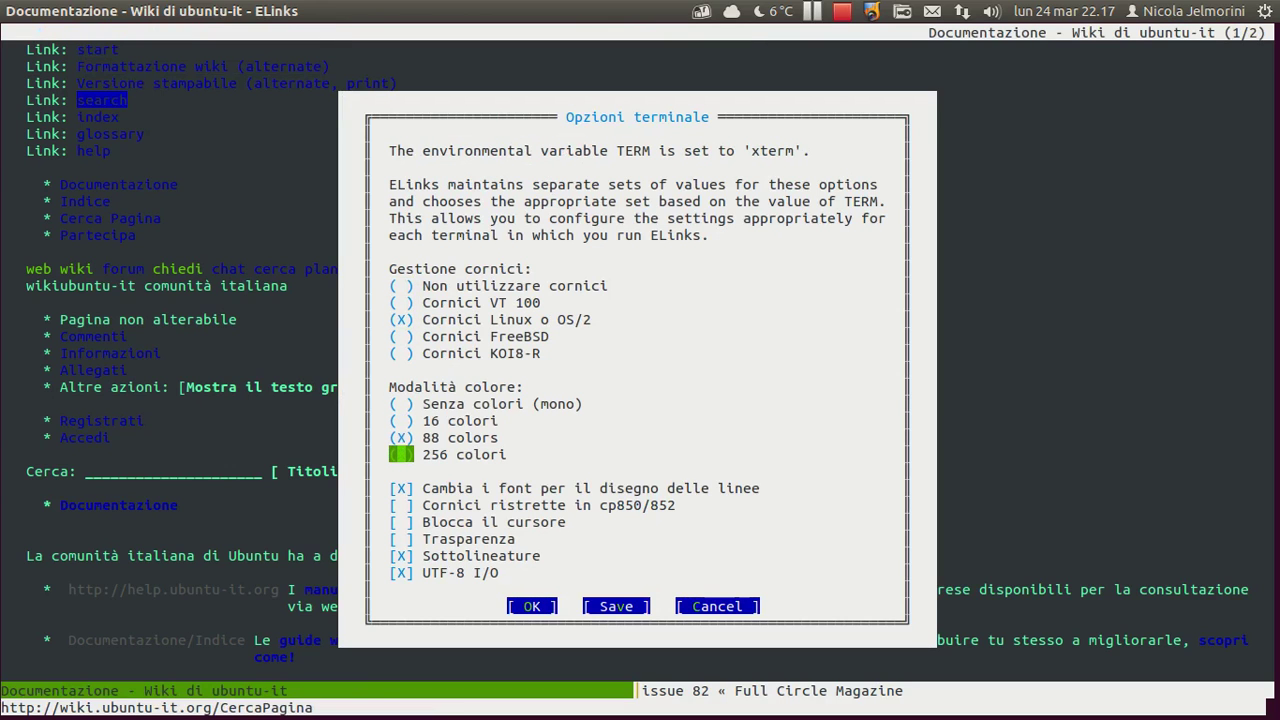
key("Down")
key("Down")
key("Down")
key("Down")
key("Down")
key("Down")
key("Down")
key("Return")
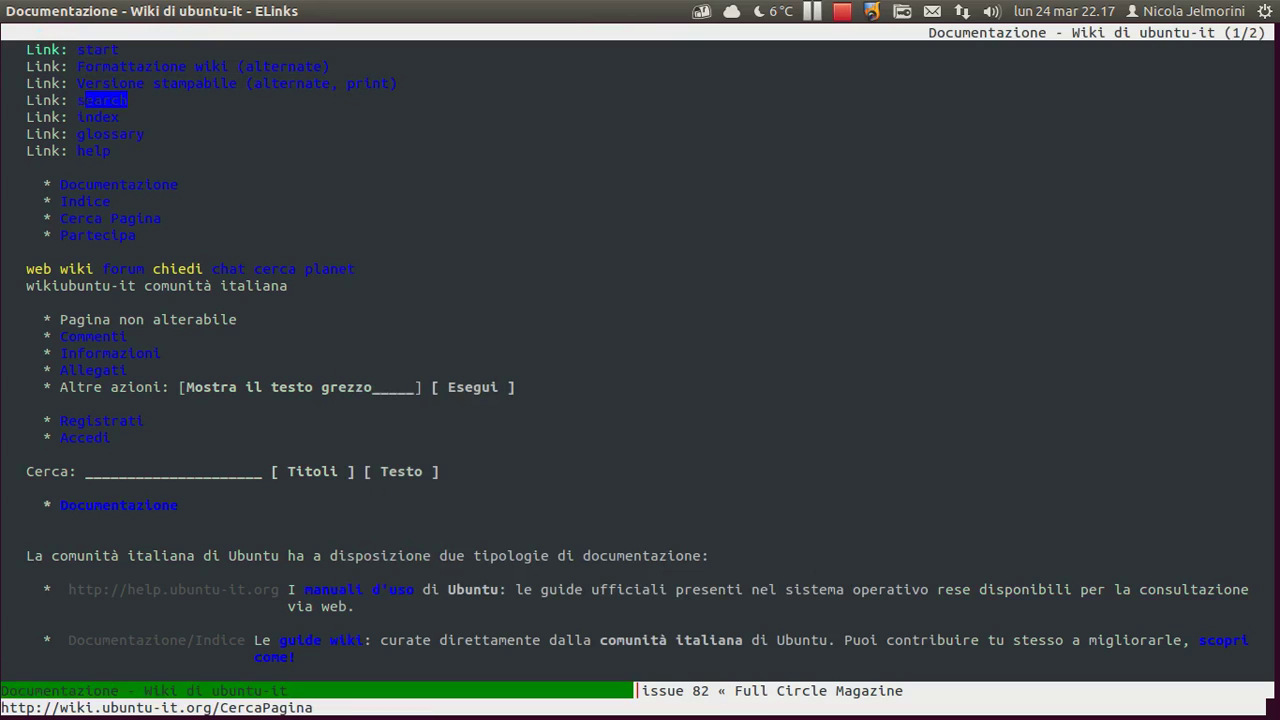
key("Up")
key("Down")
key("Down")
key("Down")
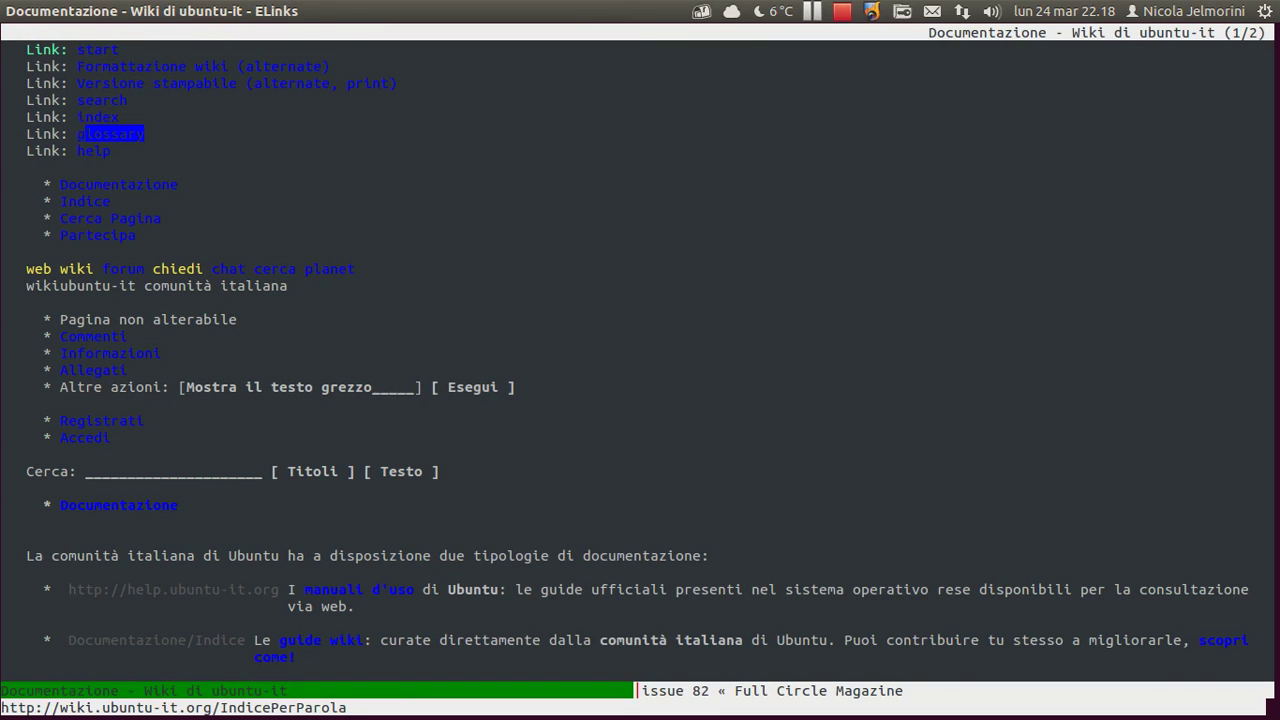
key("greater")
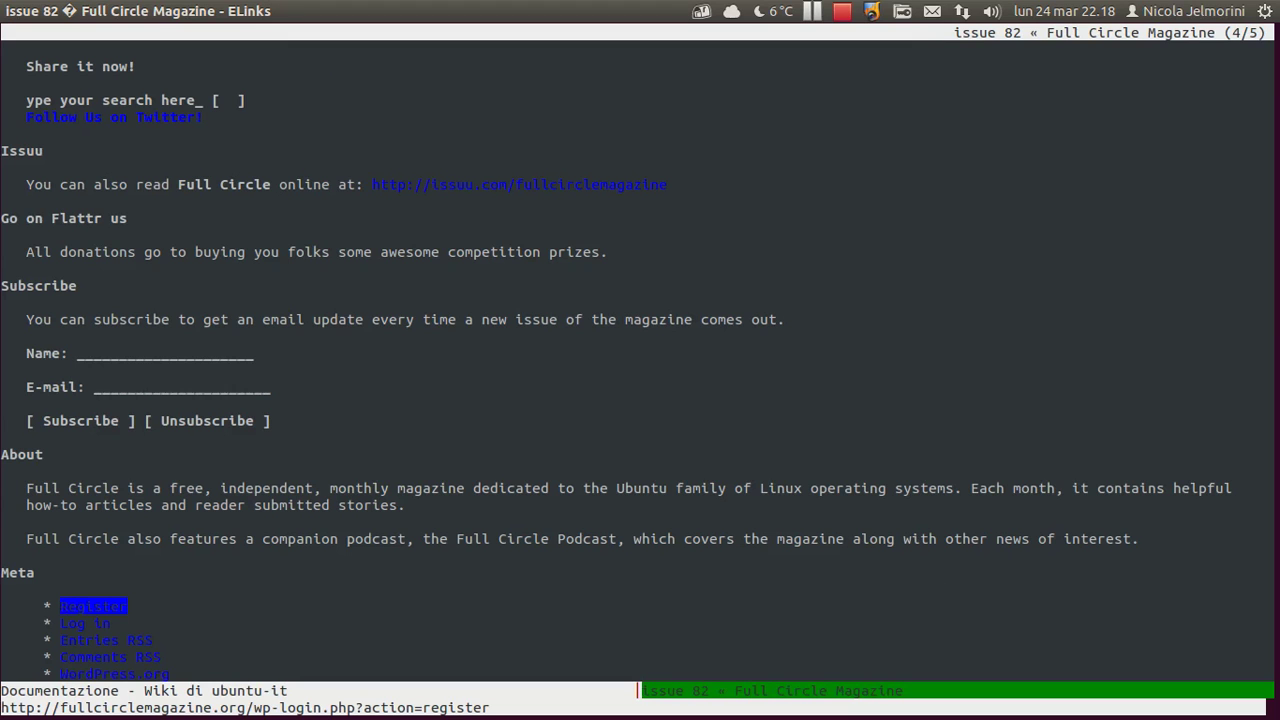
Reopen Impostazioni > Opzioni terminale and save the 16-colour terminal settings to elinks.conf.
key("Escape")
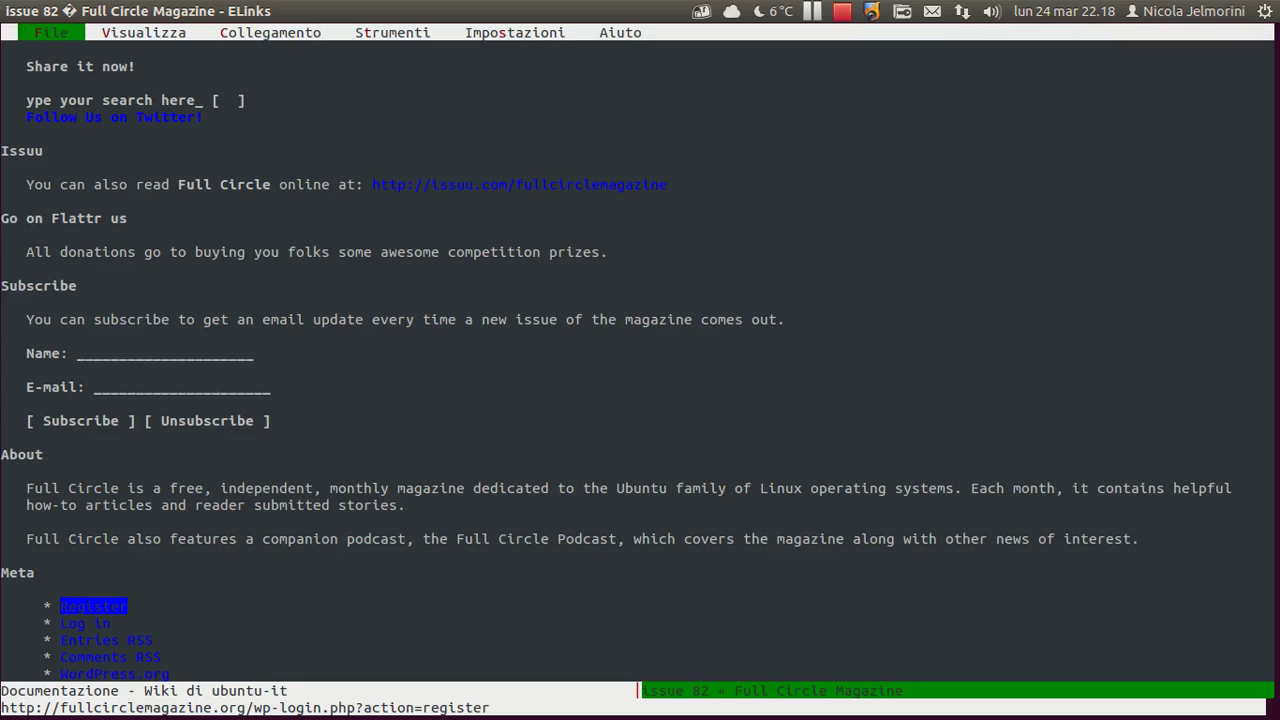
key("Right")
key("Right")
key("Right")
key("Left")
key("Left")
key("Left")
key("Left")
key("Left")
key("Down")
key("Down")
key("Down")
key("Return")
key("Down")
key("Down")
key("Down")
key("Down")
key("Down")
key("Down")
key("Down")
key("Up")
key("Down")
key("Down")
key("Down")
key("Down")
key("Down")
key("Down")
key("Down")
key("Down")
key("Down")
key("Down")
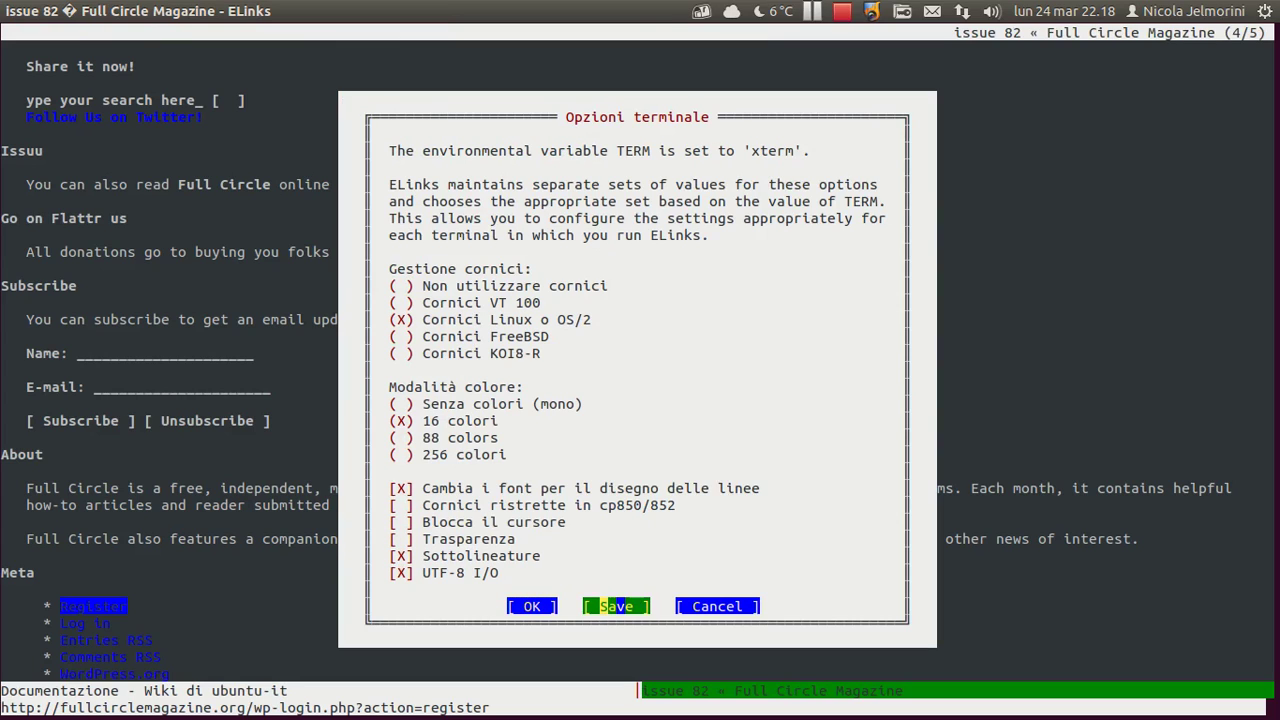
key("Up")
key("Down")
key("Return")
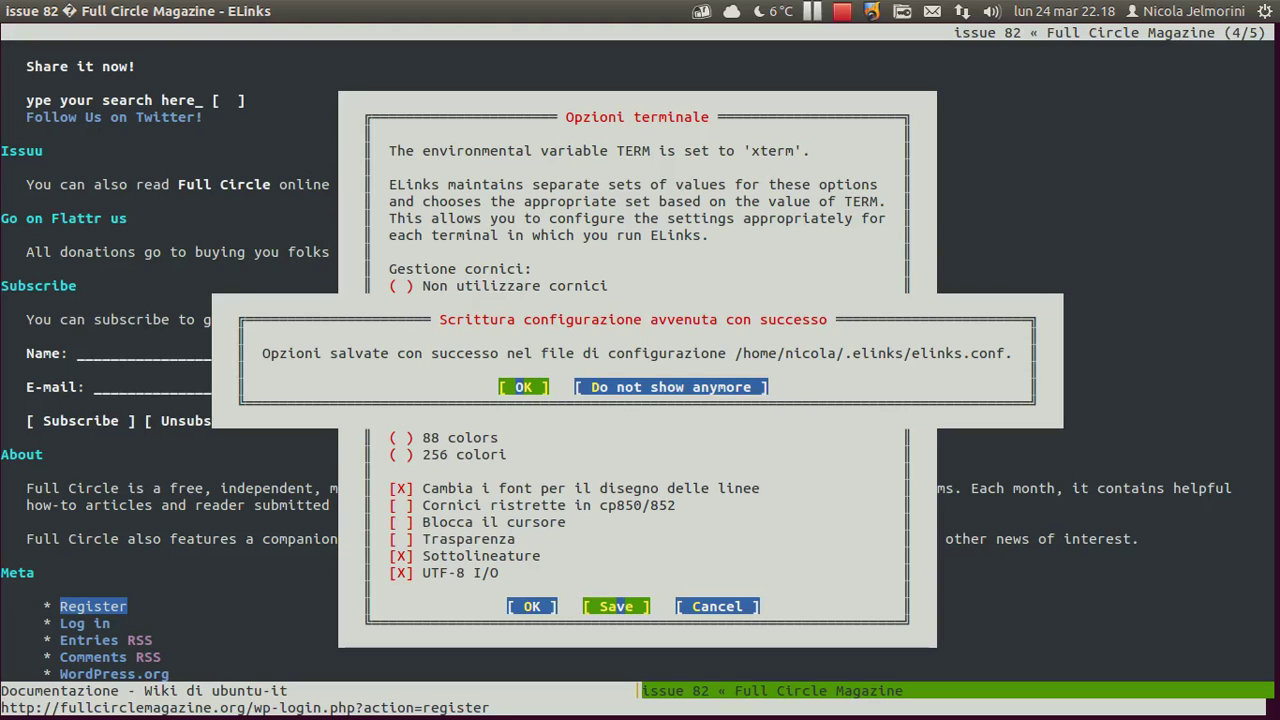
key("Return")
key("Up")
key("Return")
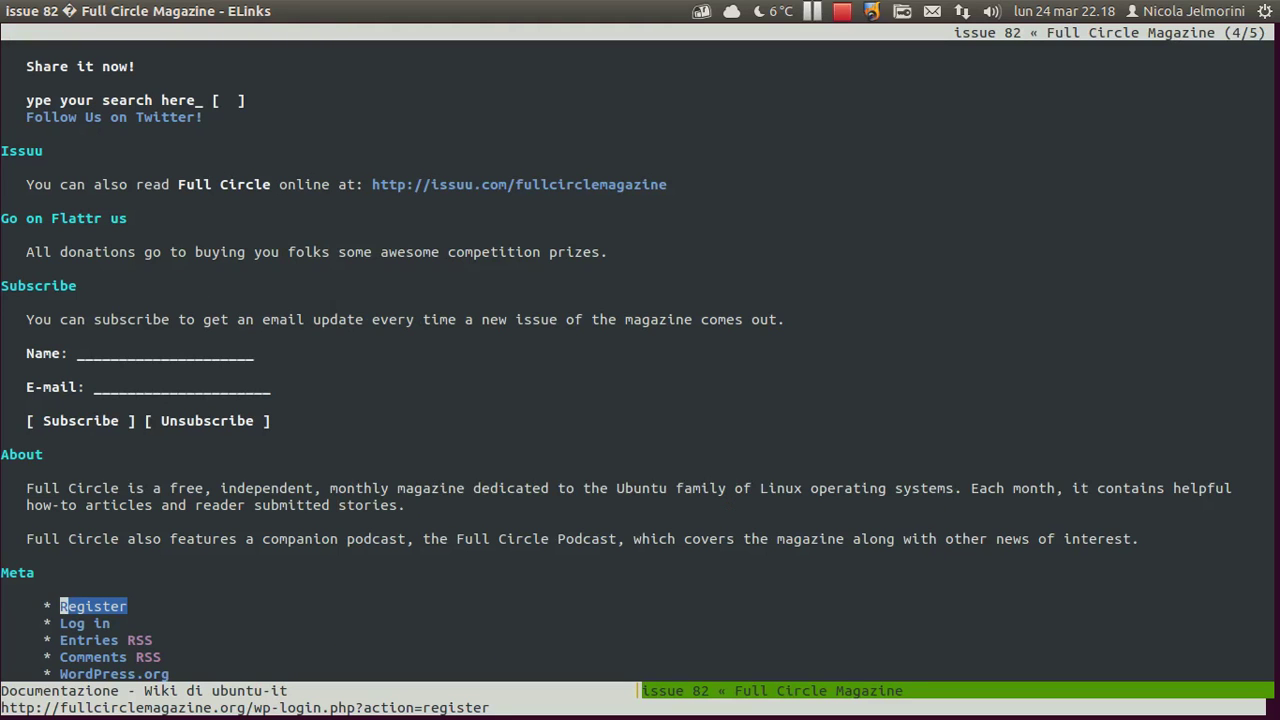
key("Down")
key("Down")
key("Down")
key("Down")
key("Down")
key("Up")
key("Up")
key("Up")
key("Up")
key("Up")
key("Up")
key("Up")
key("Up")
key("F9")
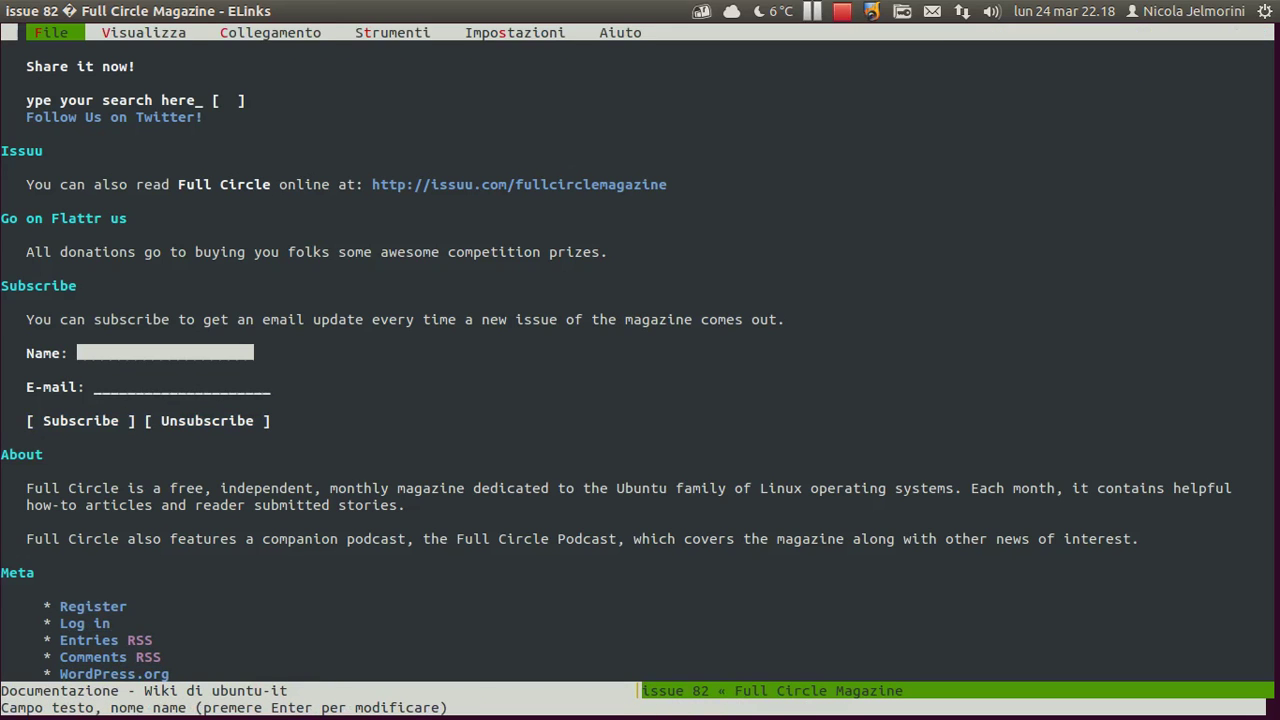
key("Right")
key("Right")
key("Right")
key("Right")
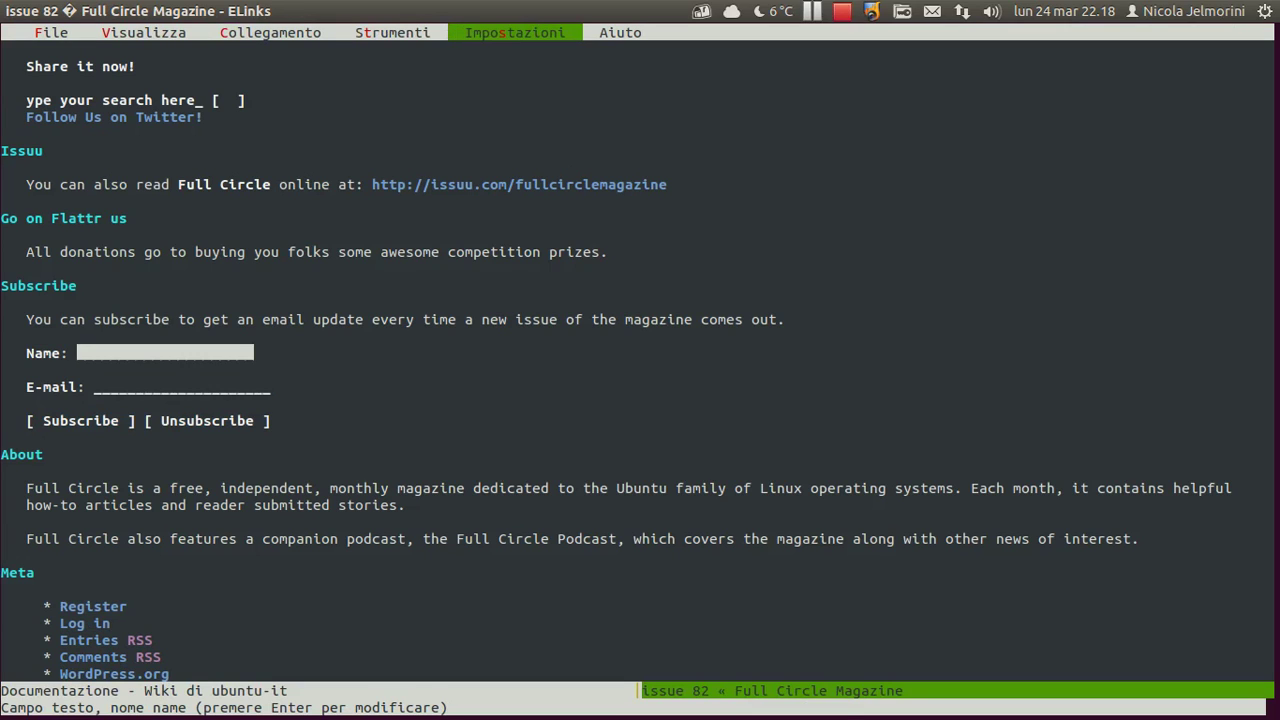
key("Down")
key("Down")
key("Down")
key("Down")
key("Down")
key("Down")
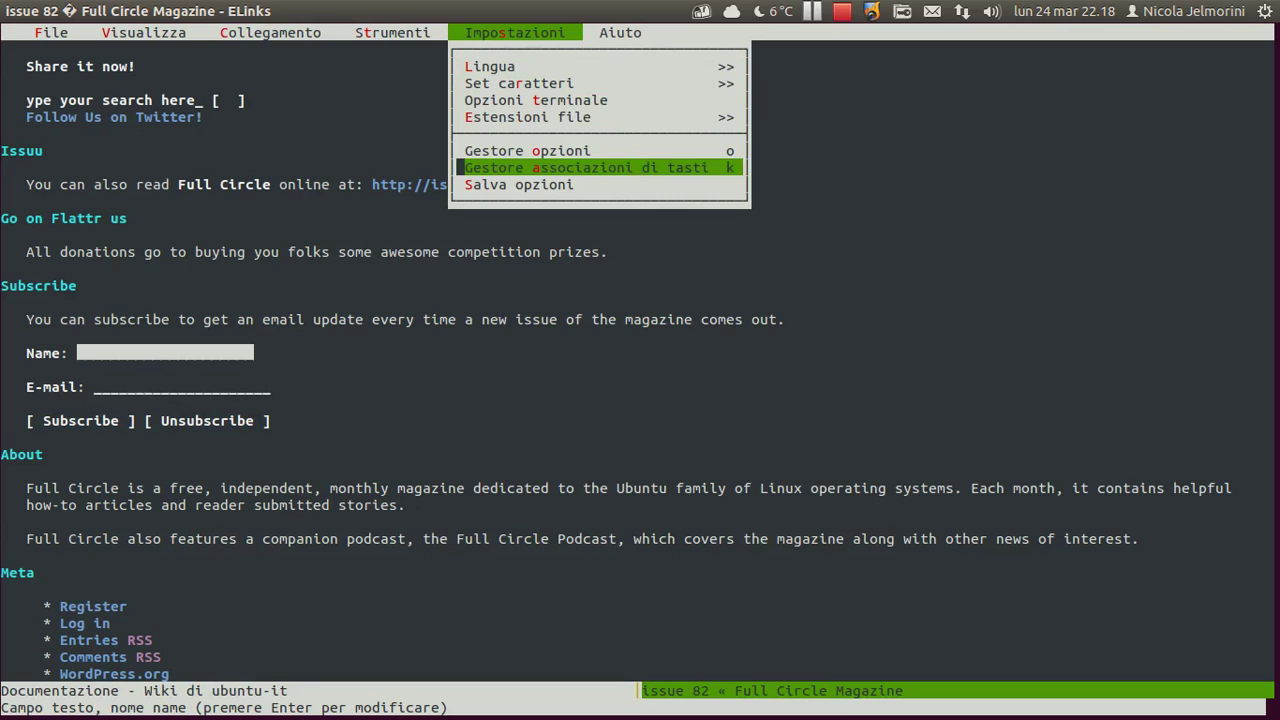
key("Up")
key("Return")
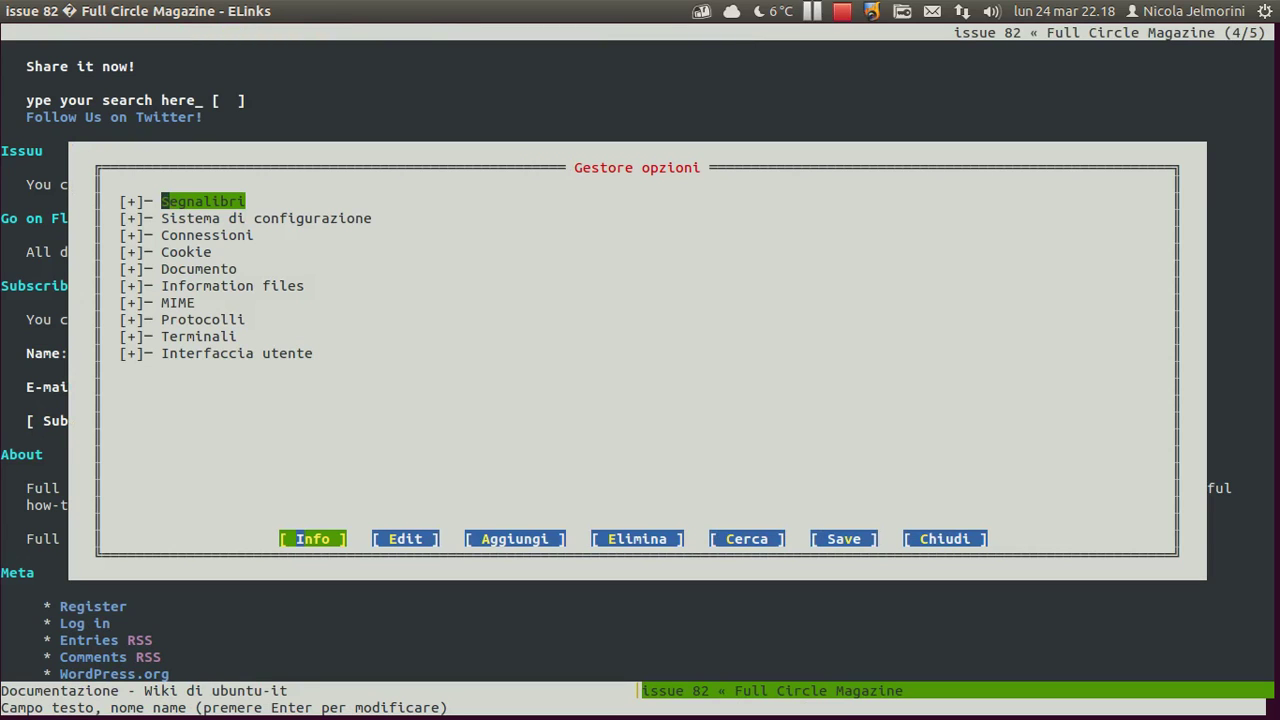
key("Right")
key("Left")
key("Down")
key("Down")
key("Down")
key("Down")
key("Down")
key("Down")
key("Down")
key("Down")
key("Up")
key("Down")
key("Down")
key("Up")
key("Up")
key("Up")
key("Up")
key("Up")
key("Up")
key("Up")
key("Up")
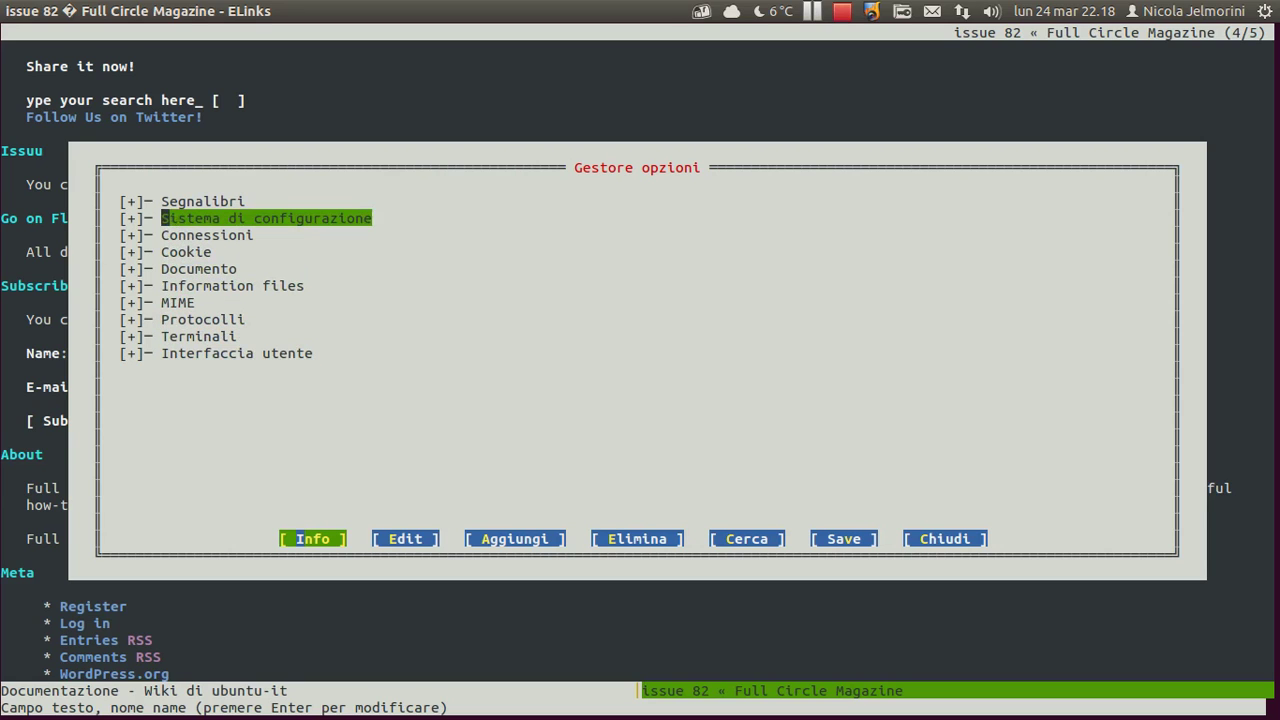
key("Up")
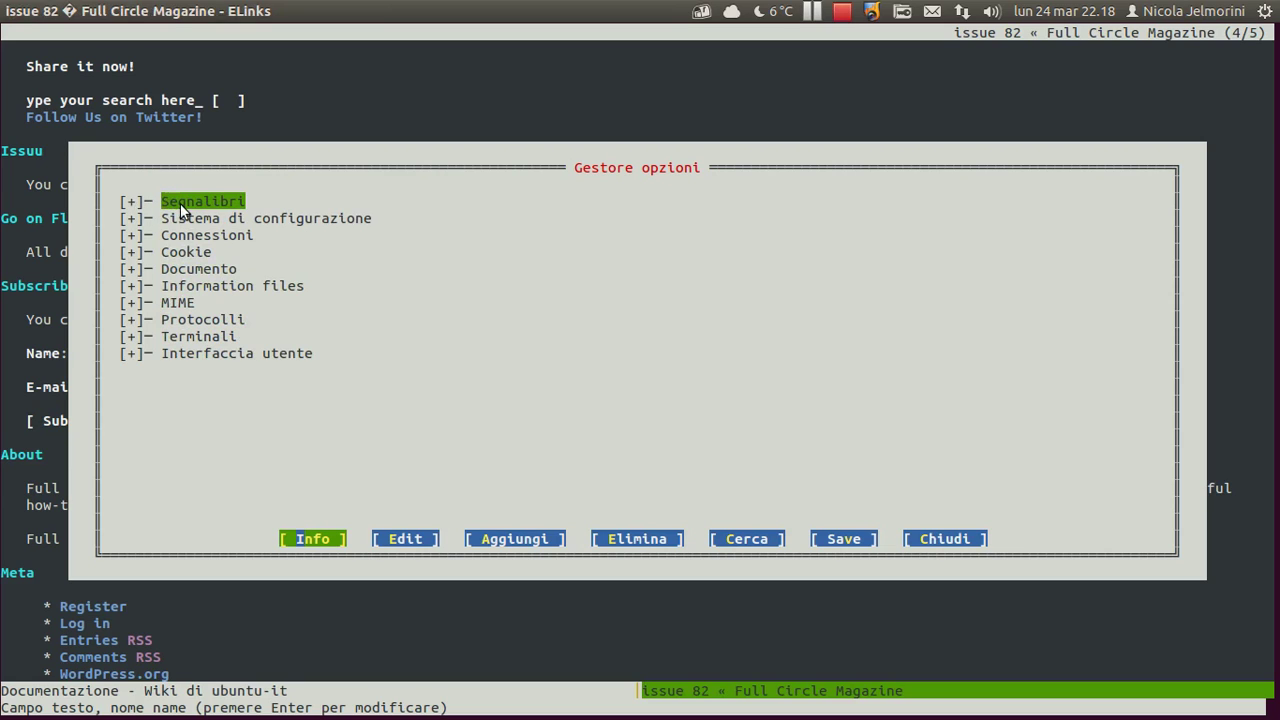
key("Return")
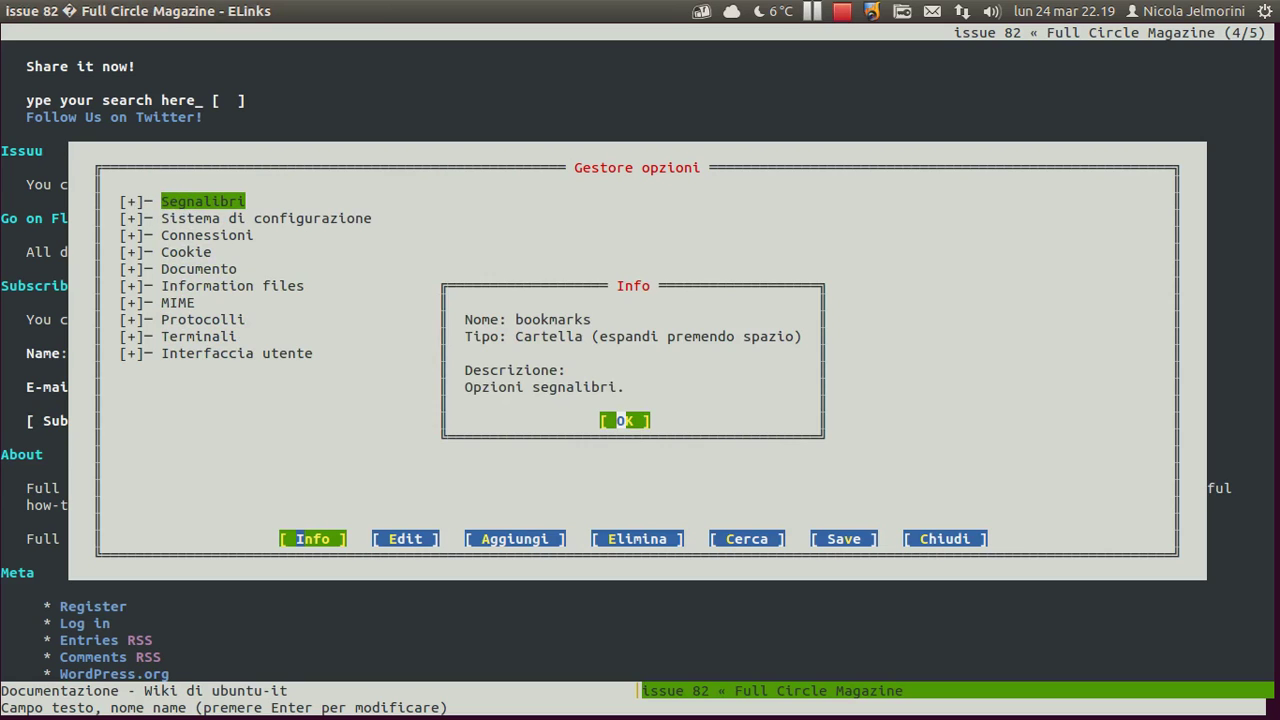
key("Return")
key("Tab")
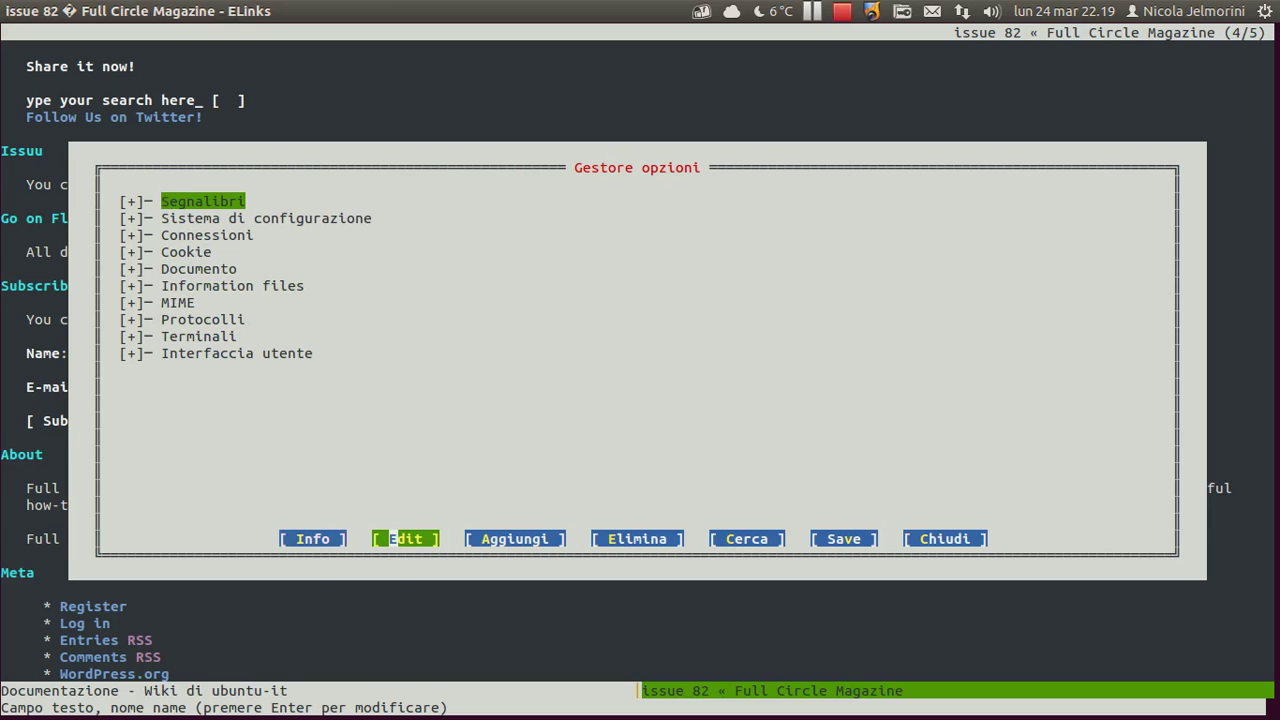
key("Down")
key("Up")
key("Down")
key("Return")
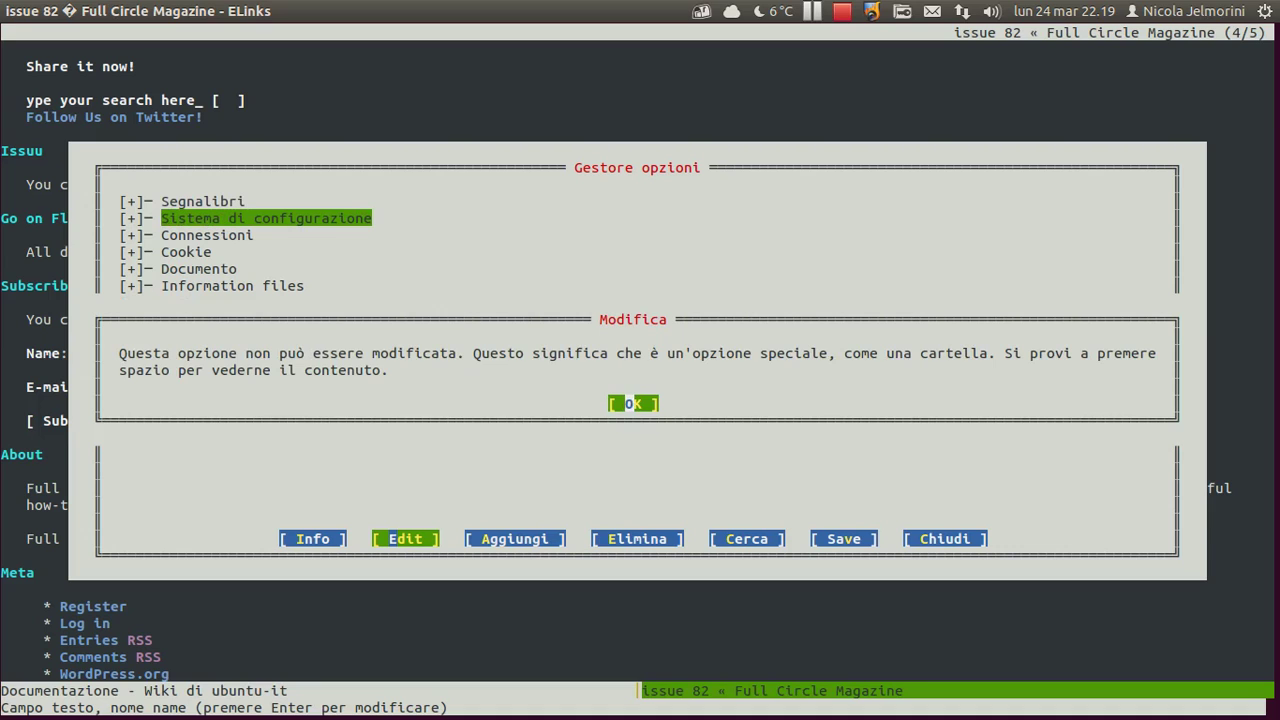
key("Return")
key("Down")
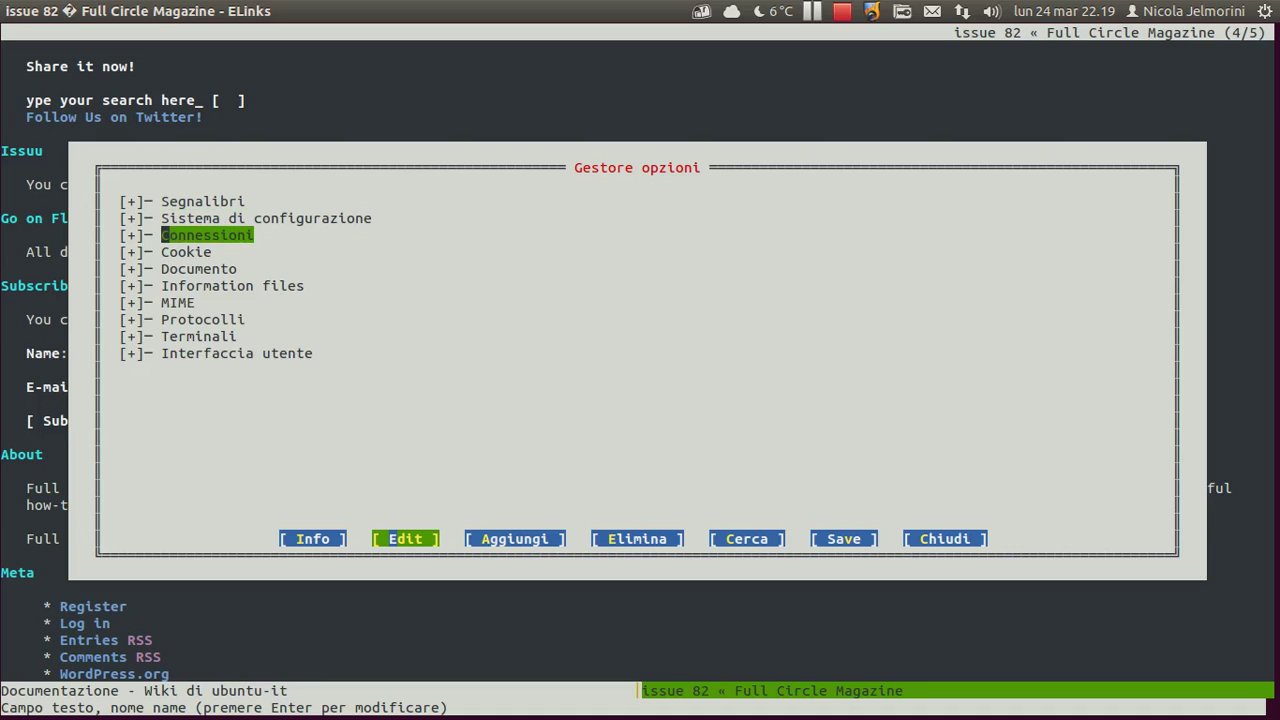
key("Return")
key("Return")
key("Down")
key("Return")
key("Return")
key("Down")
key("Return")
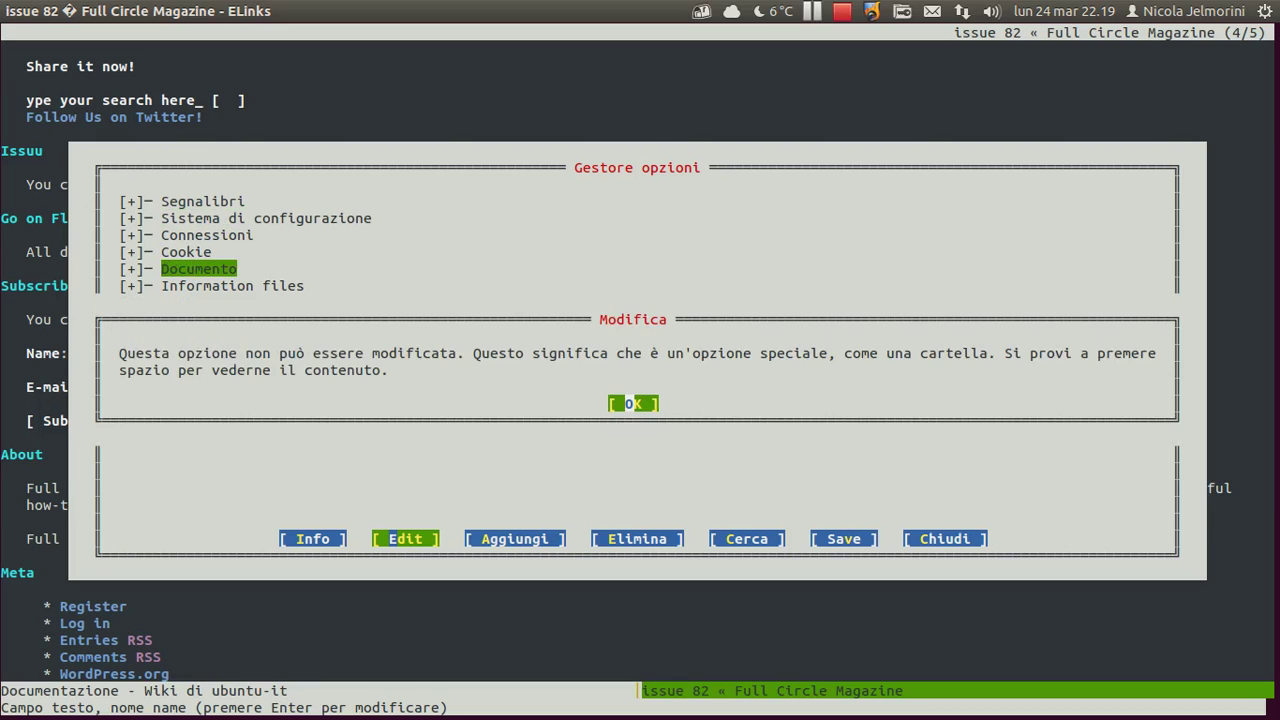
key("Return")
key("Down")
key("Down")
key("Down")
key("Down")
key("Down")
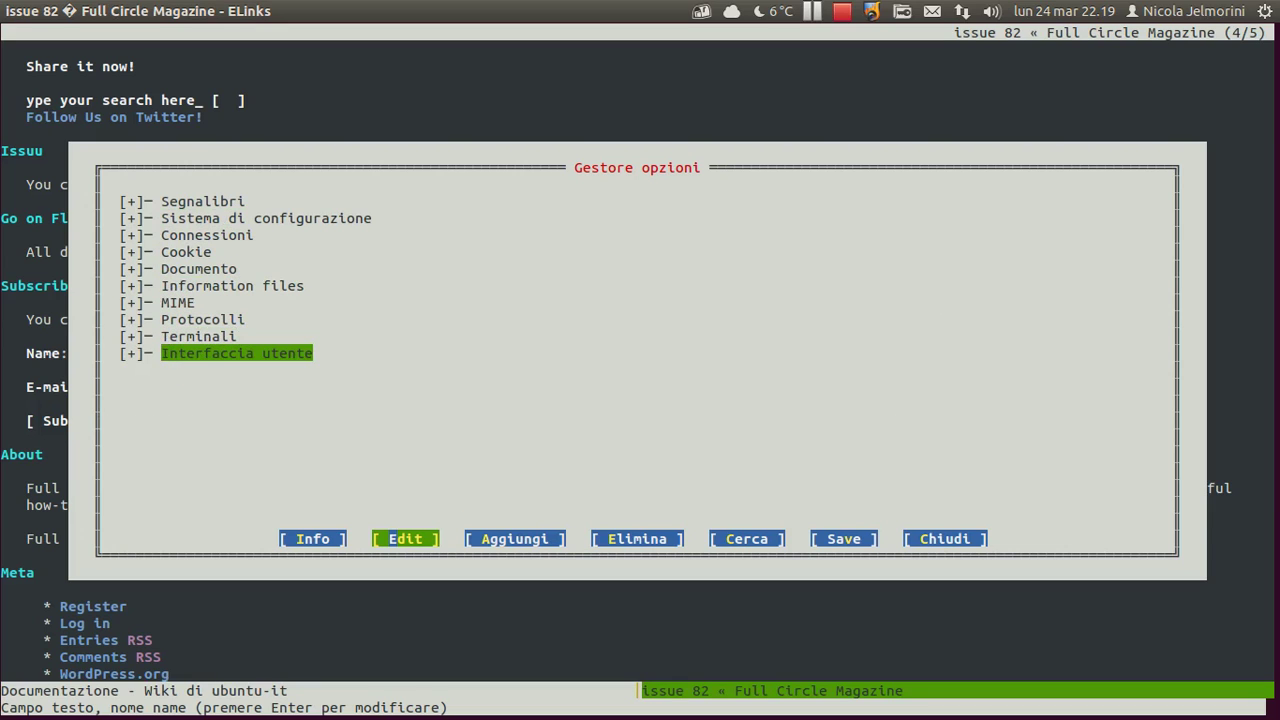
key("Tab")
key("Left")
key("Left")
key("Left")
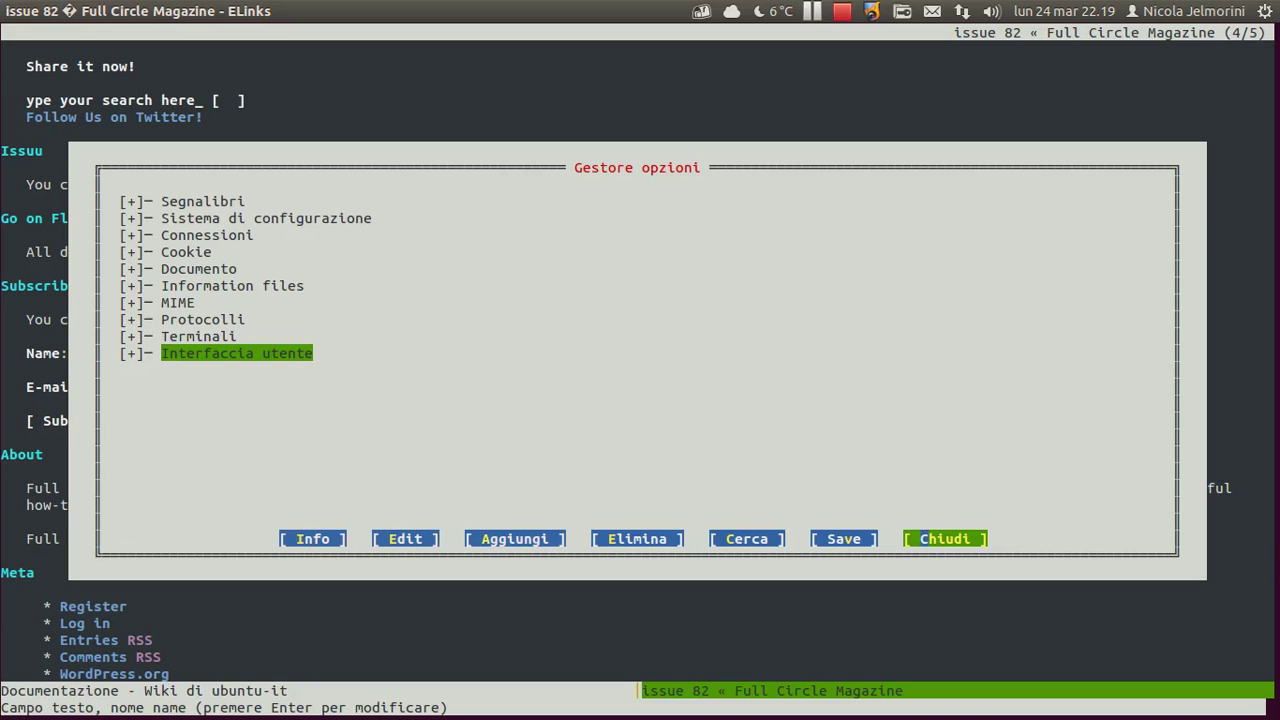
key("Left")
key("Left")
key("Left")
key("Left")
key("Left")
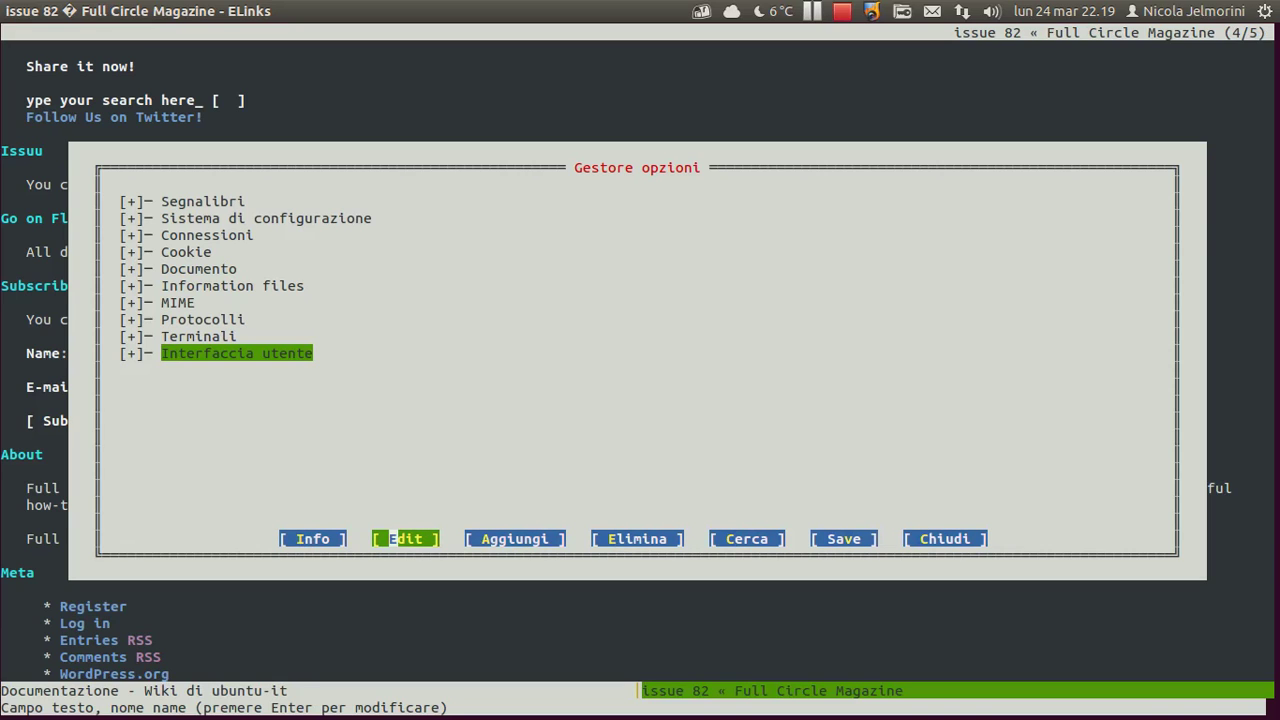
key("Return")
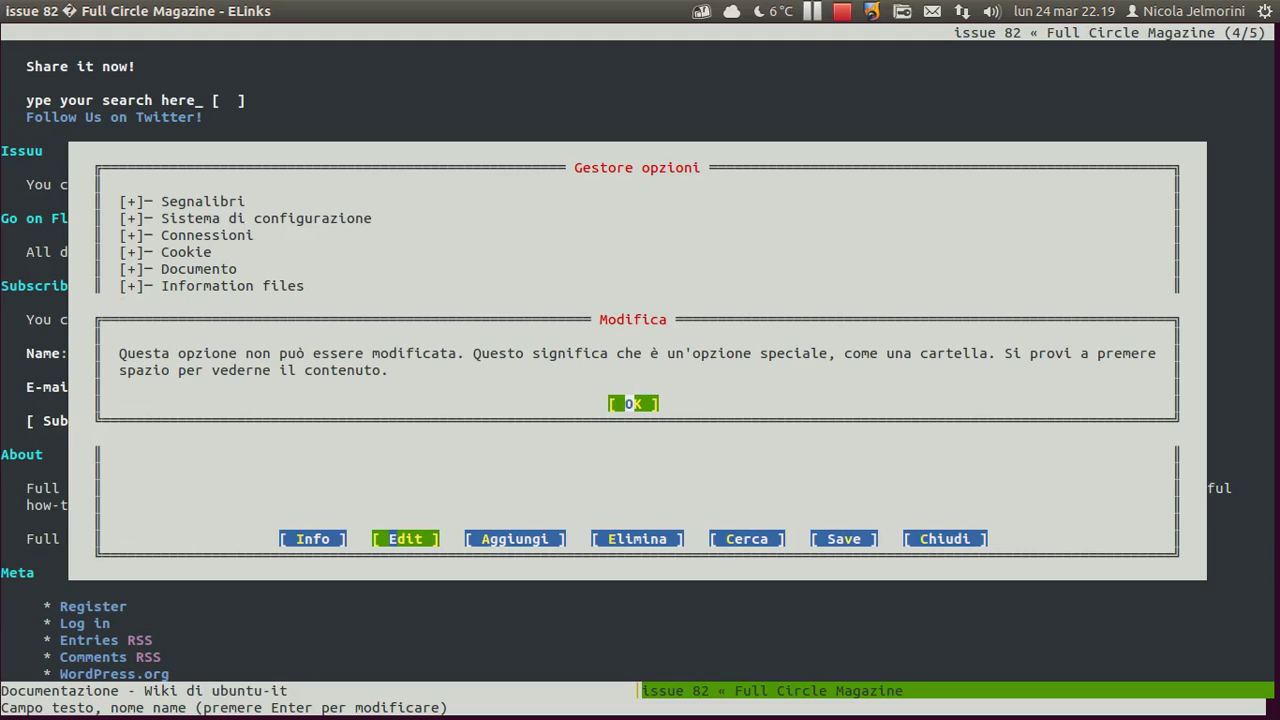
key("Return")
key("Up")
key("Return")
key("Return")
key("Right")
key("Left")
key("Left")
key("Left")
key("Left")
key("Right")
key("Right")
key("Right")
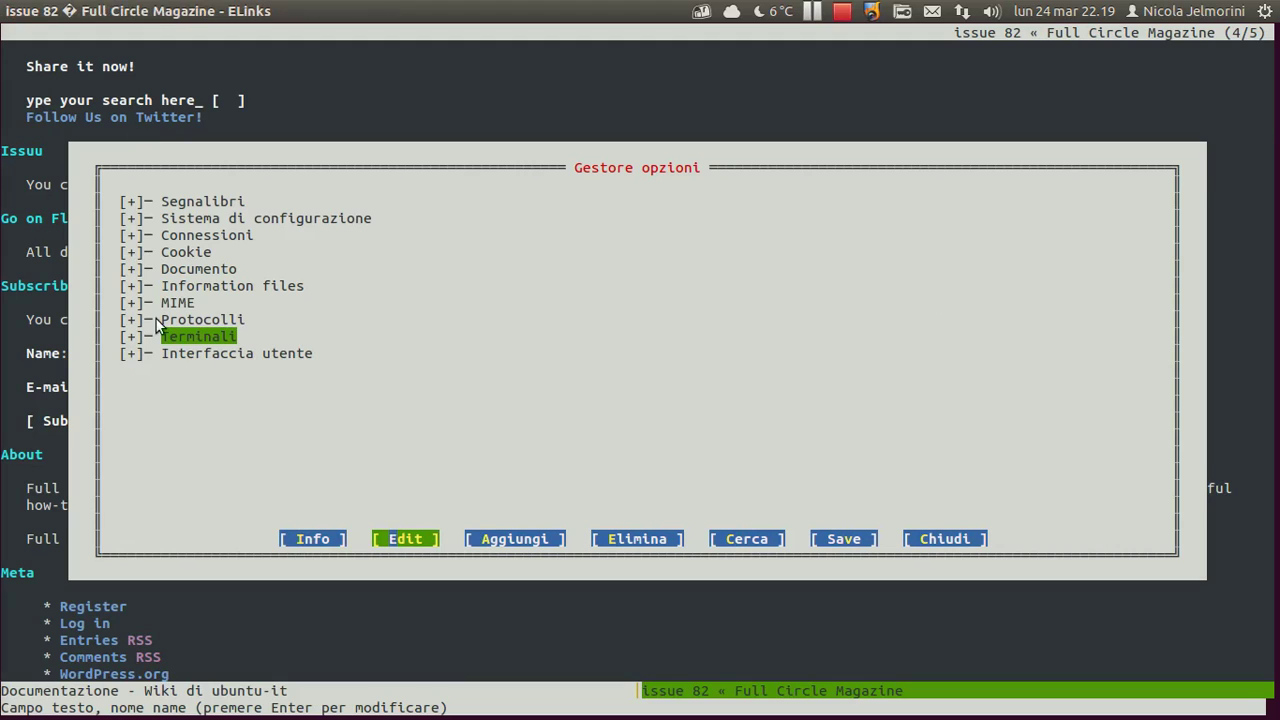
key("Up")
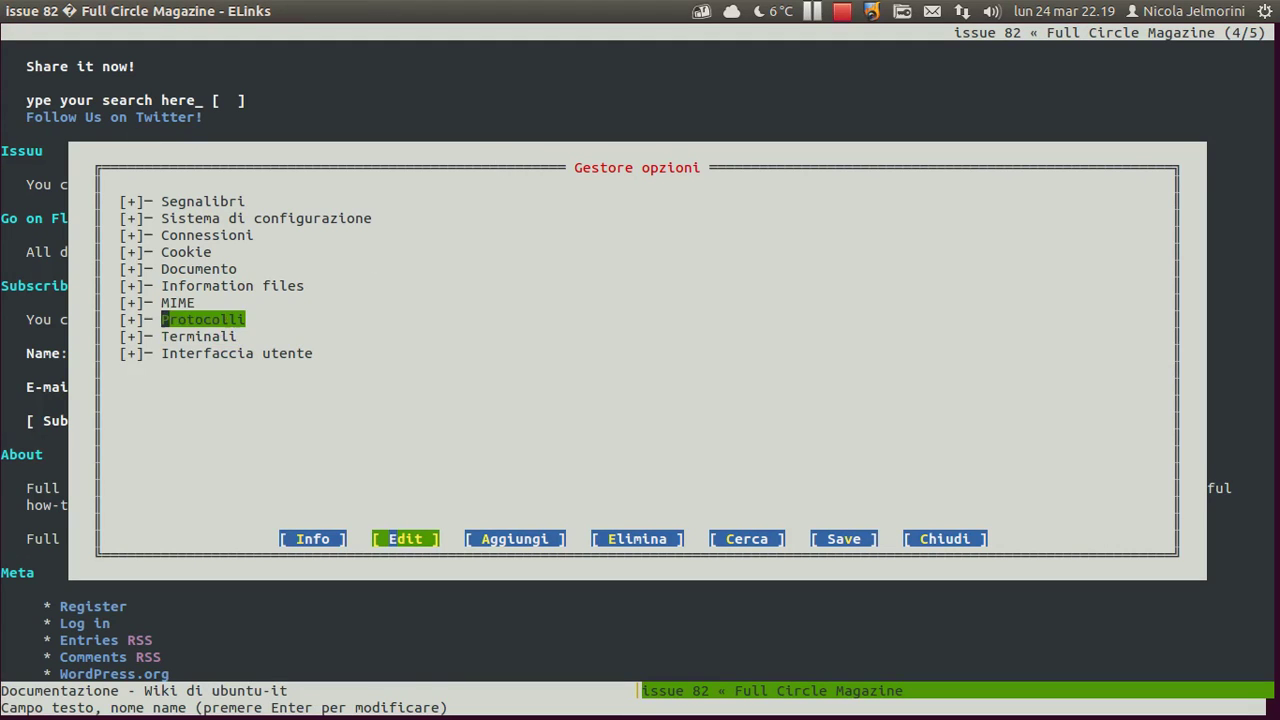
key("Down")
key("Up")
key("Up")
key("Up")
key("Up")
key("Up")
key("Up")
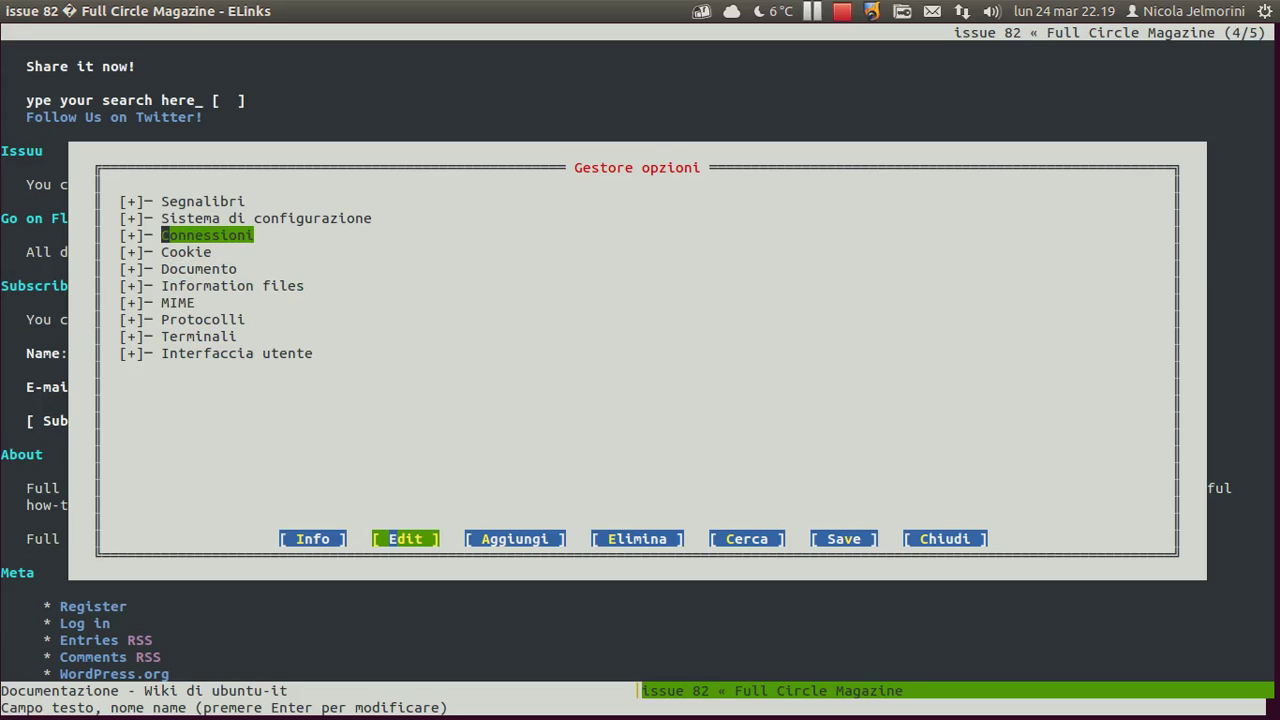
key("Up")
key("Left")
key("Up")
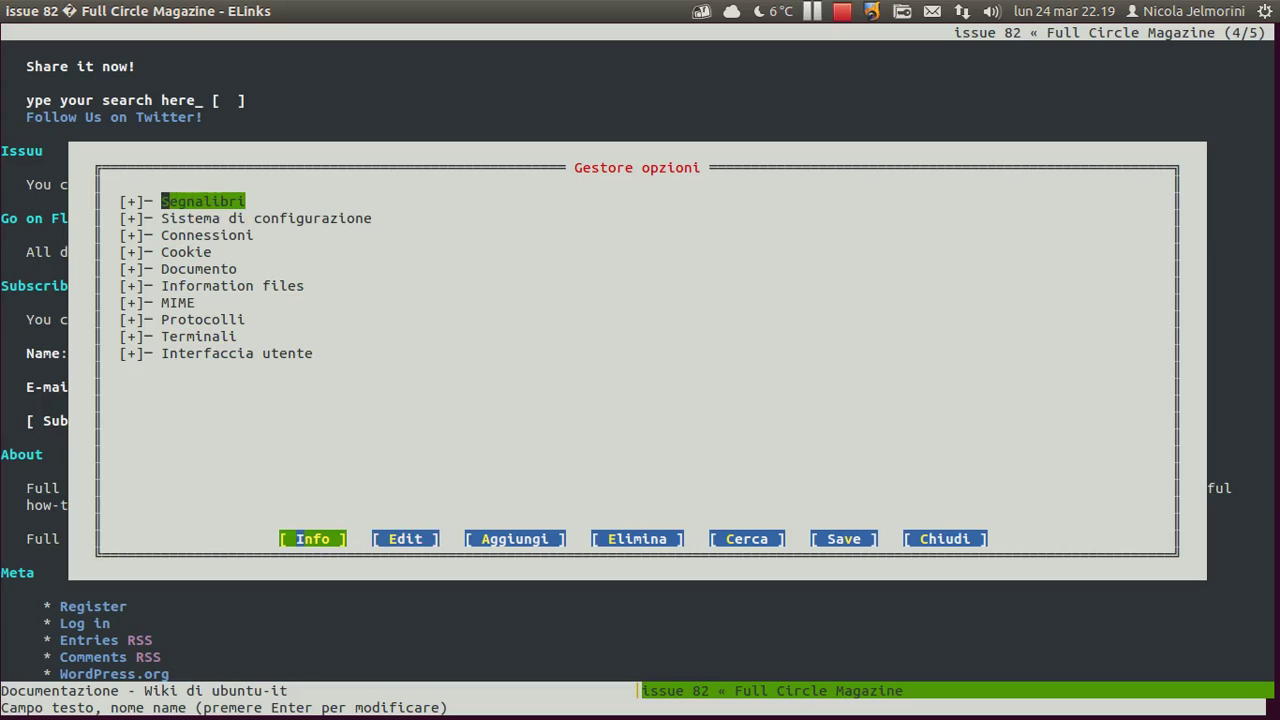
key("Down")
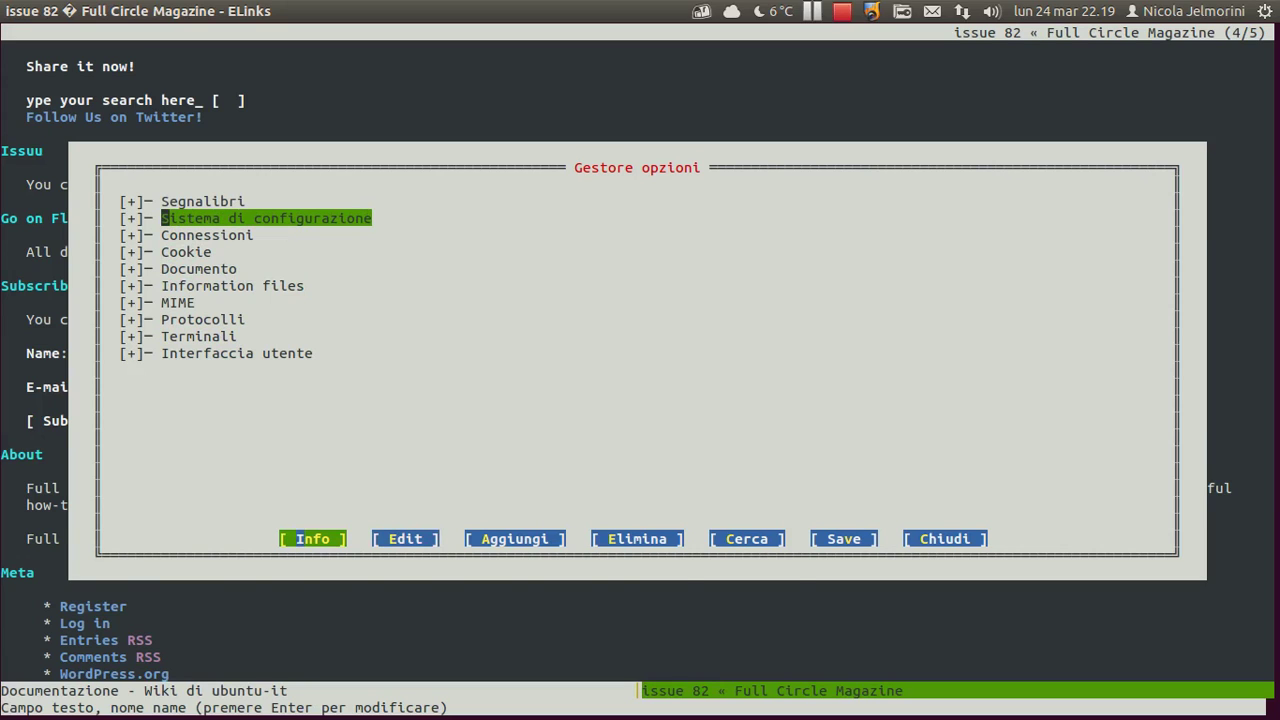
key("Escape")
key("F9")
key("Right")
key("Right")
key("Right")
key("Right")
key("Return")
Open the Gestore opzioni options manager from the Impostazioni menu.
key("Down")
key("Down")
key("Down")
key("Down")
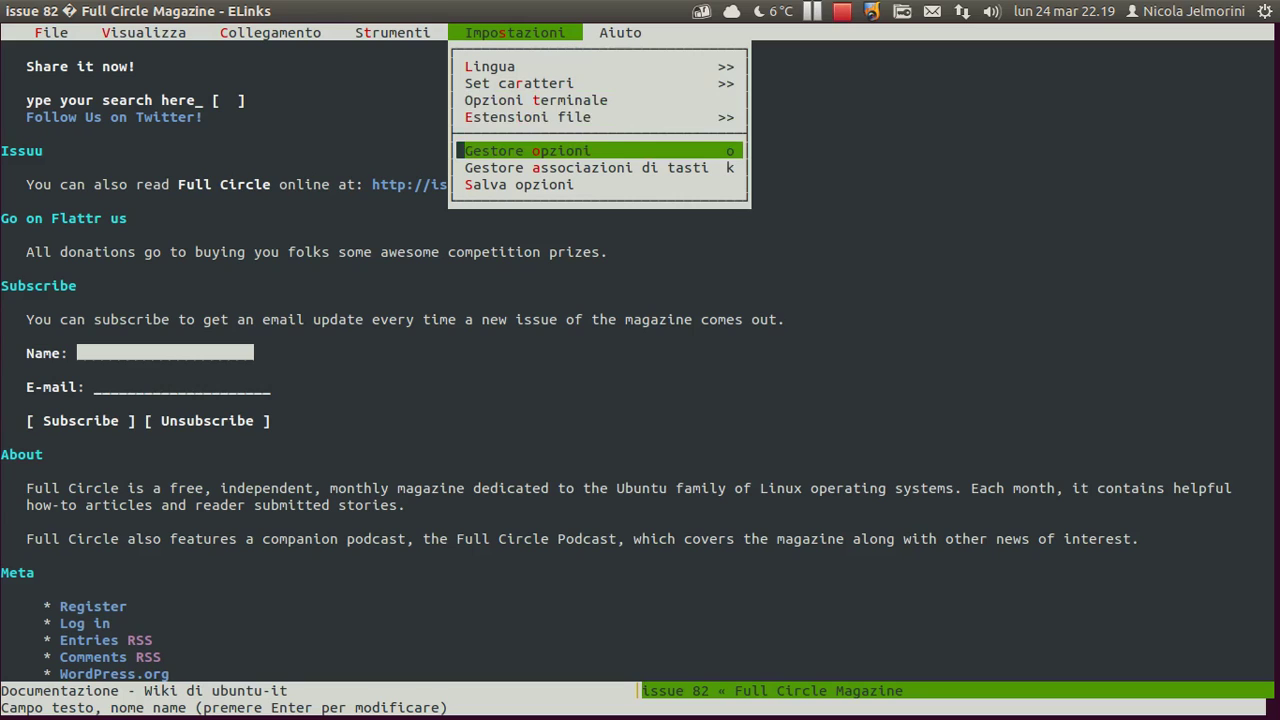
key("Up")
key("Up")
key("Down")
key("Down")
key("Down")
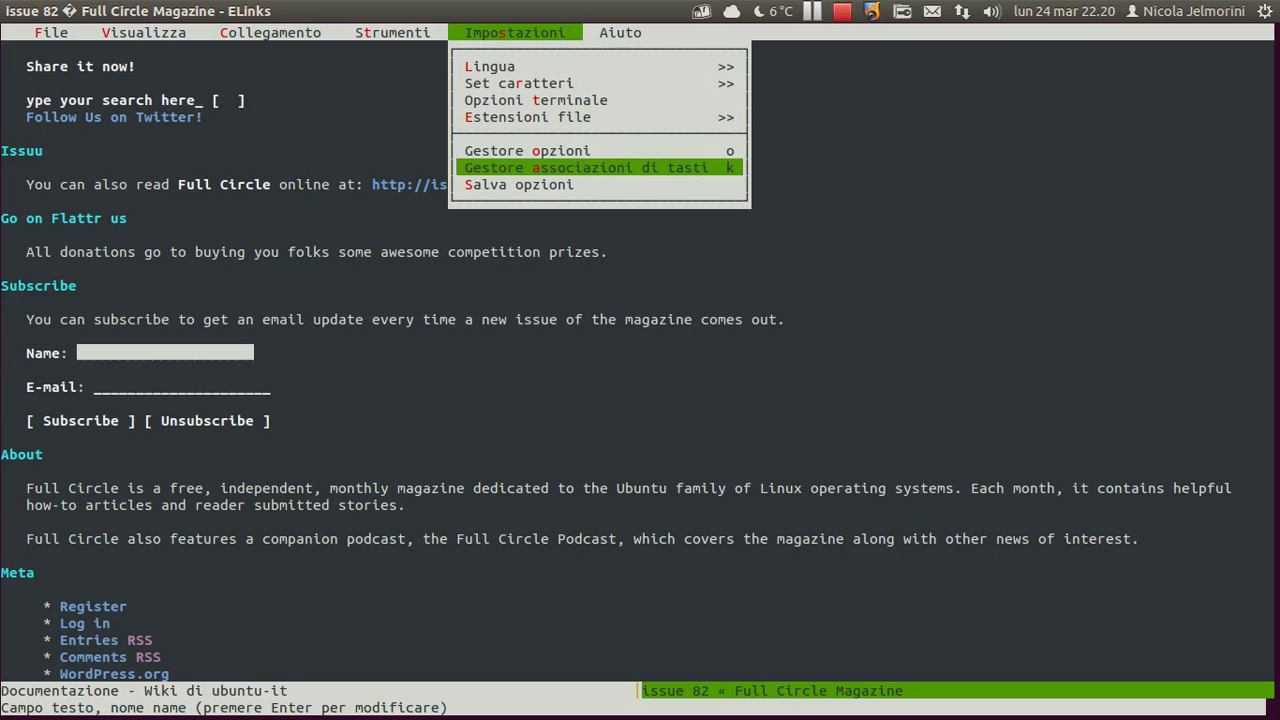
key("Up")
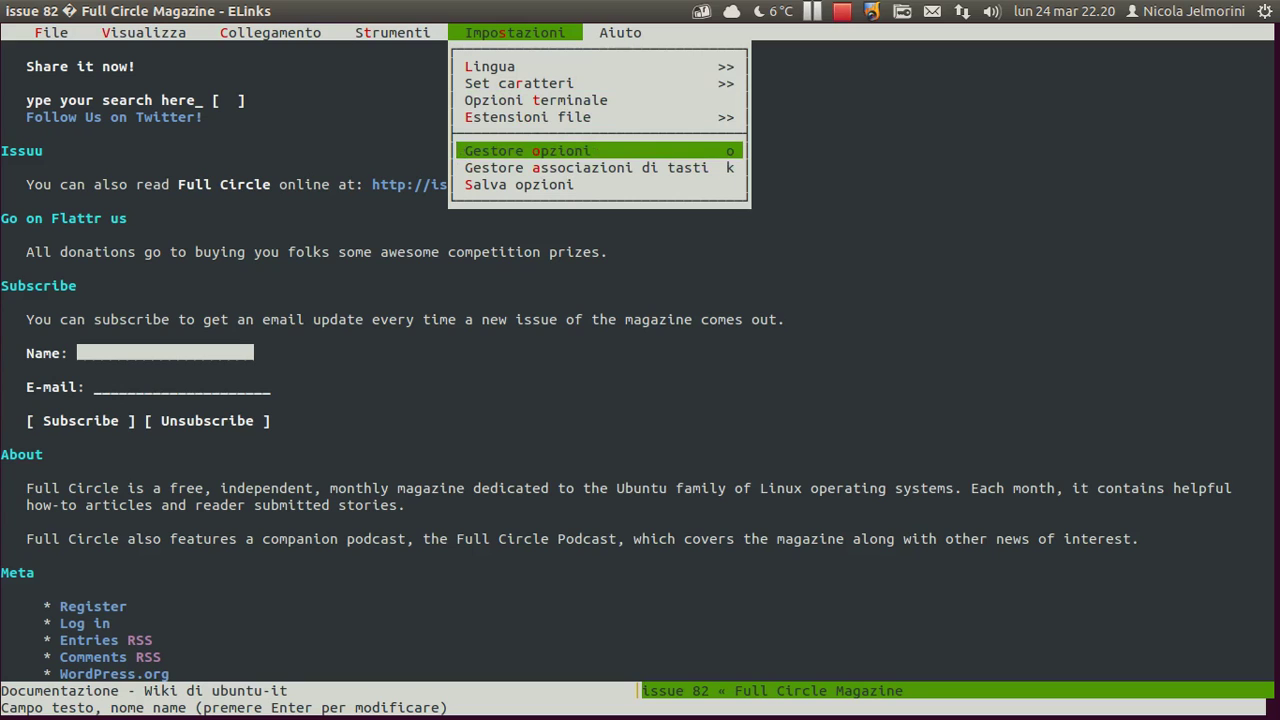
key("Return")
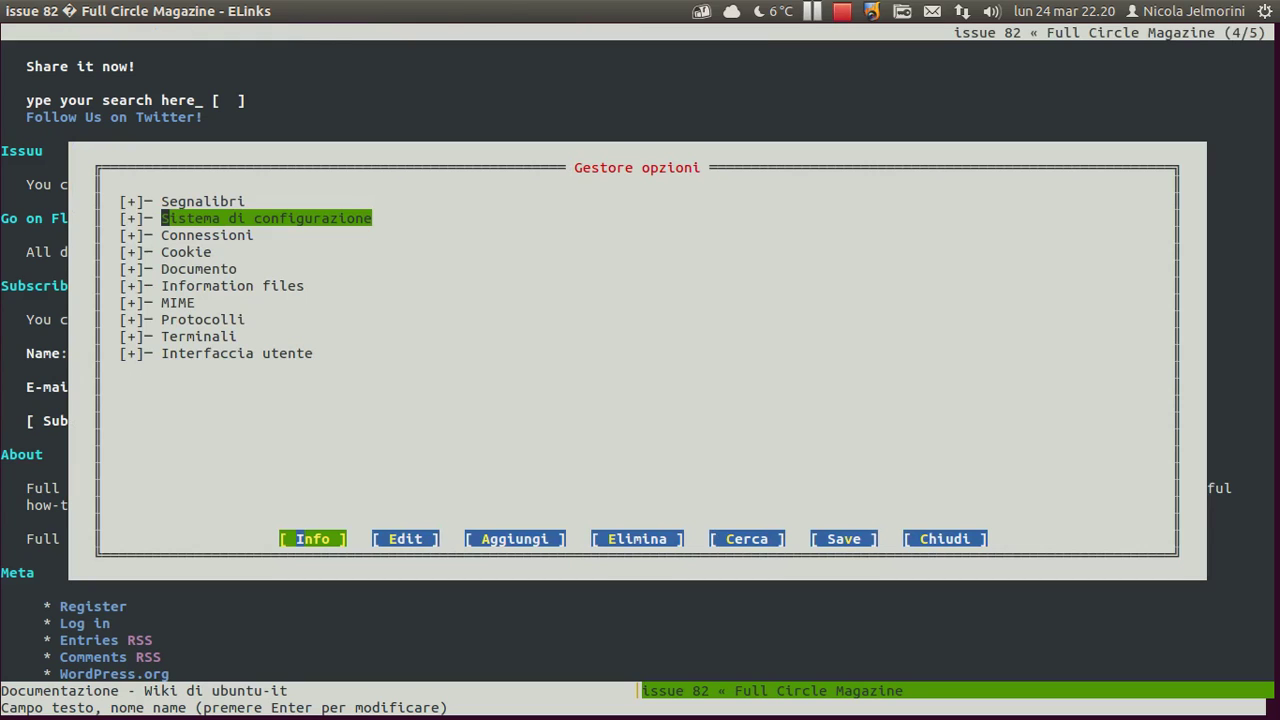
View the Info for the Documento category, then briefly expand and collapse it.
key("Right")
key("Left")
key("Down")
key("Up")
key("Down")
key("Down")
key("Down")
key("Down")
key("Up")
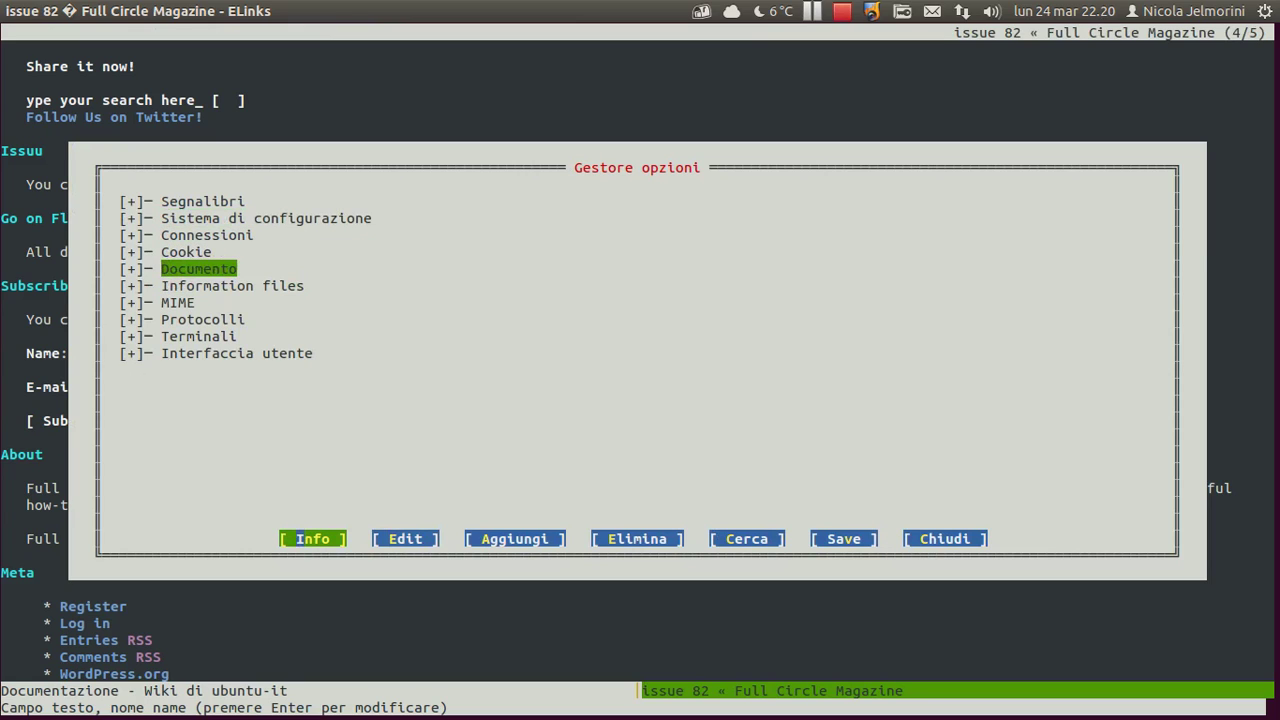
key("Right")
key("Right")
key("Right")
key("Right")
key("Right")
key("Right")
key("Right")
key("Right")
key("Left")
key("Return")
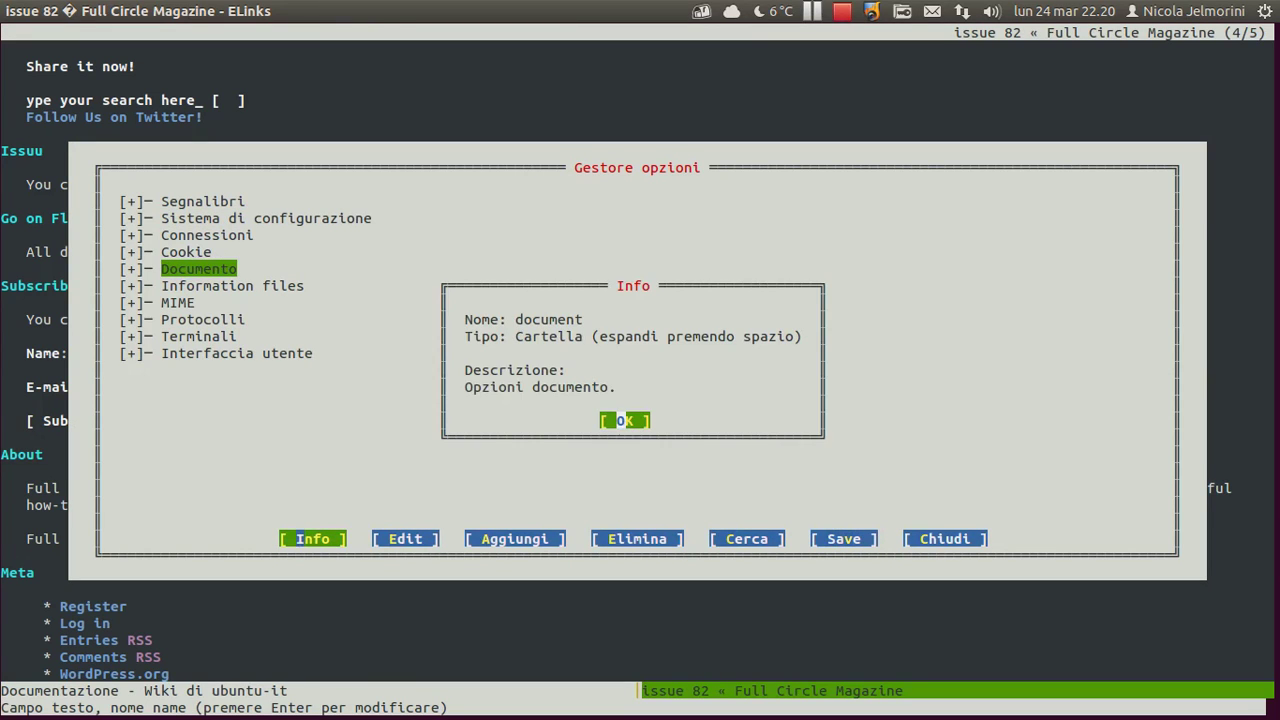
key("Return")
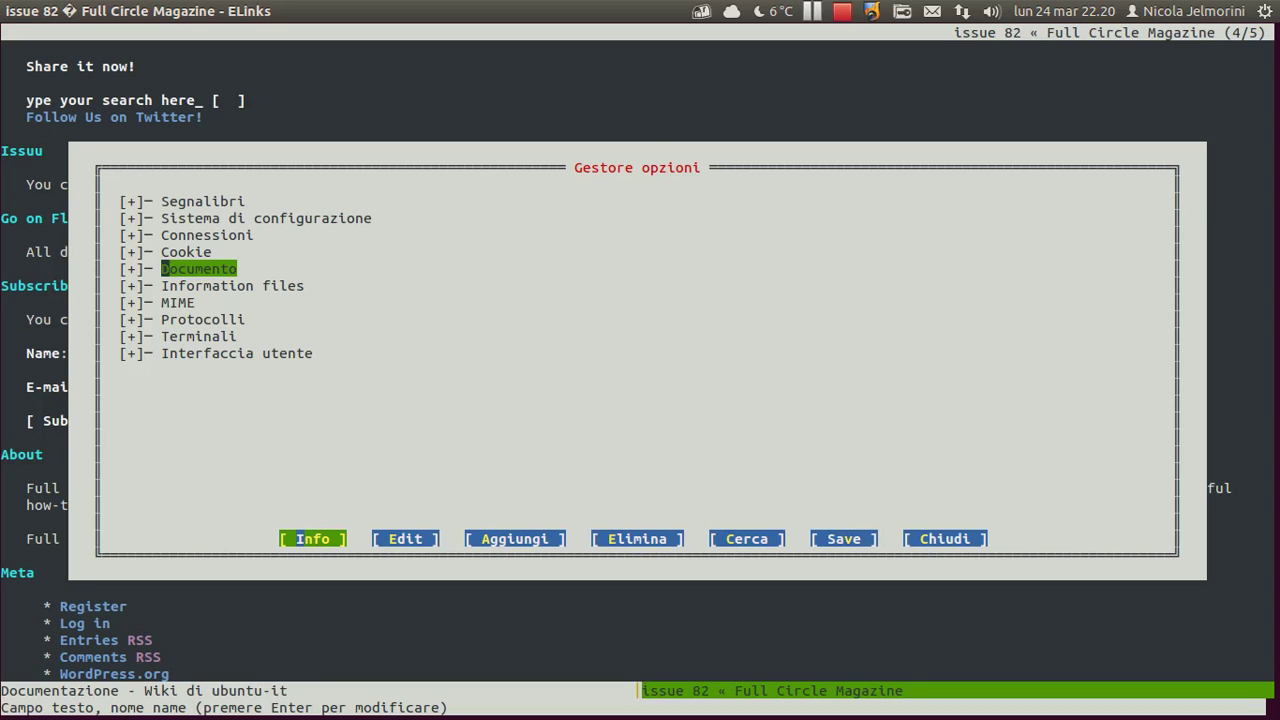
key("space")
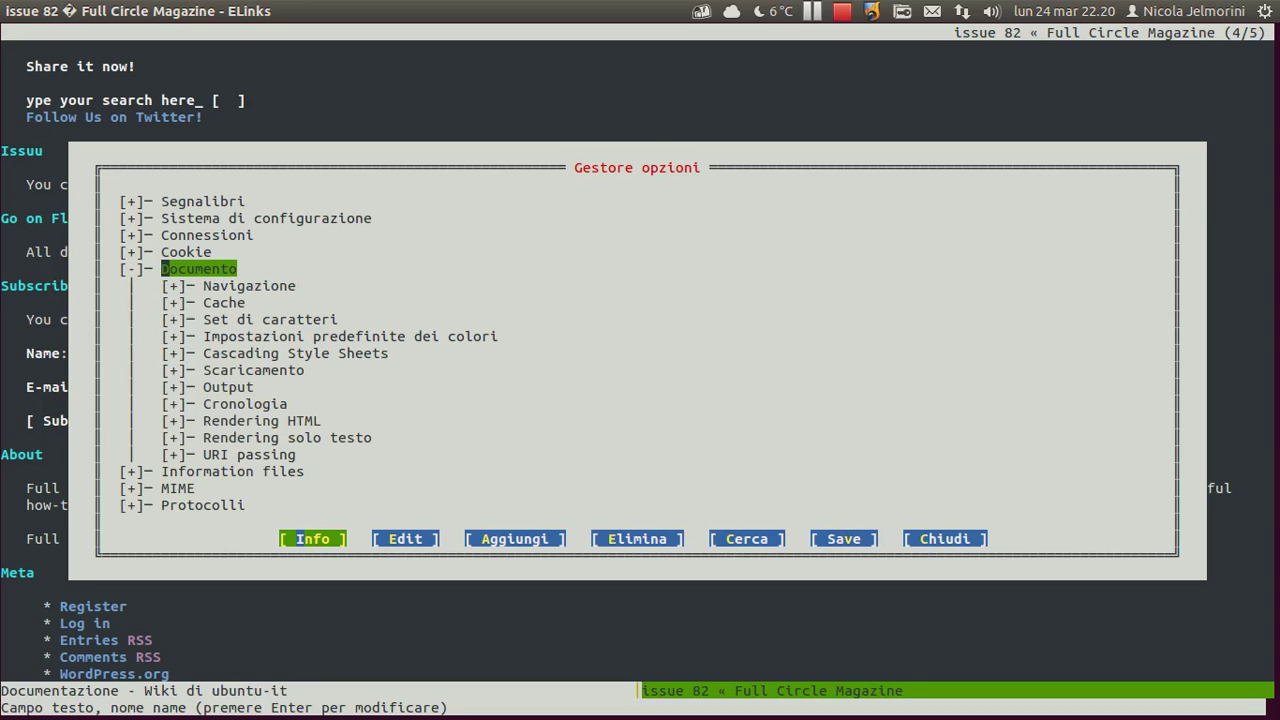
key("space")
Show the Info for the Protocolli category and close it.
key("Down")
key("Up")
key("Down")
key("Down")
key("Down")
key("Down")
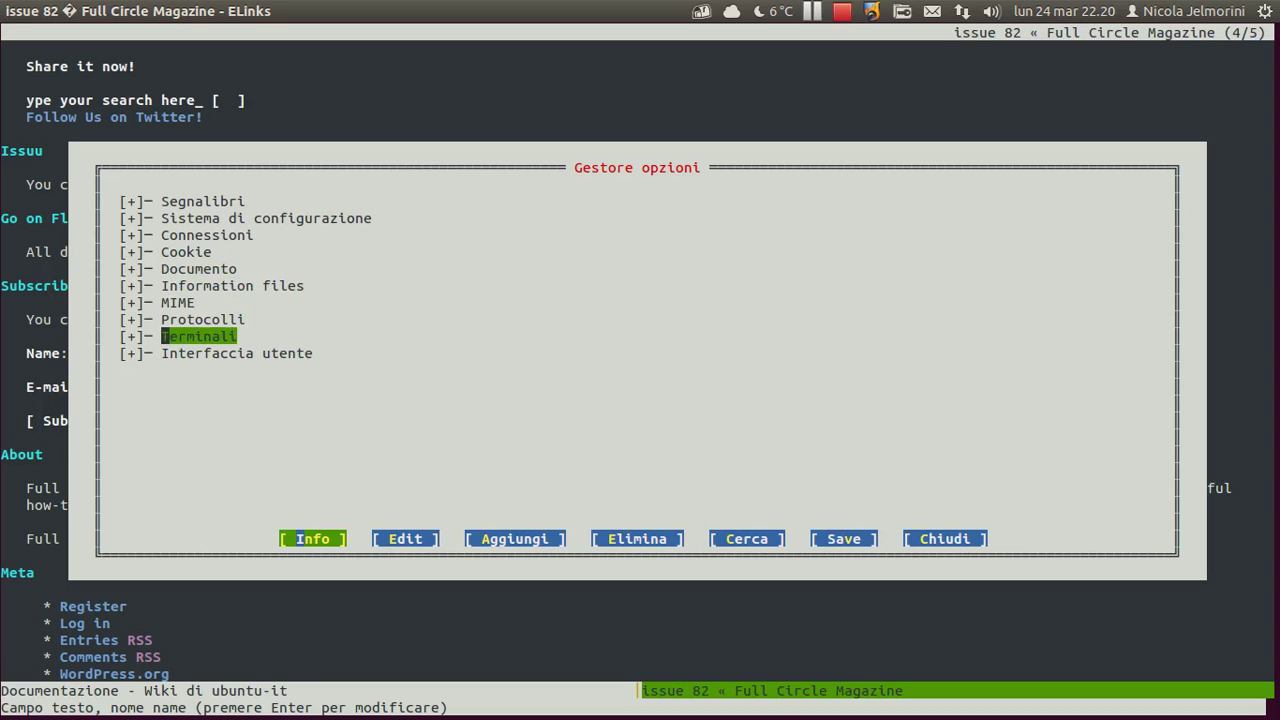
key("Down")
key("Up")
key("Up")
key("Tab")
key("shift+Tab")
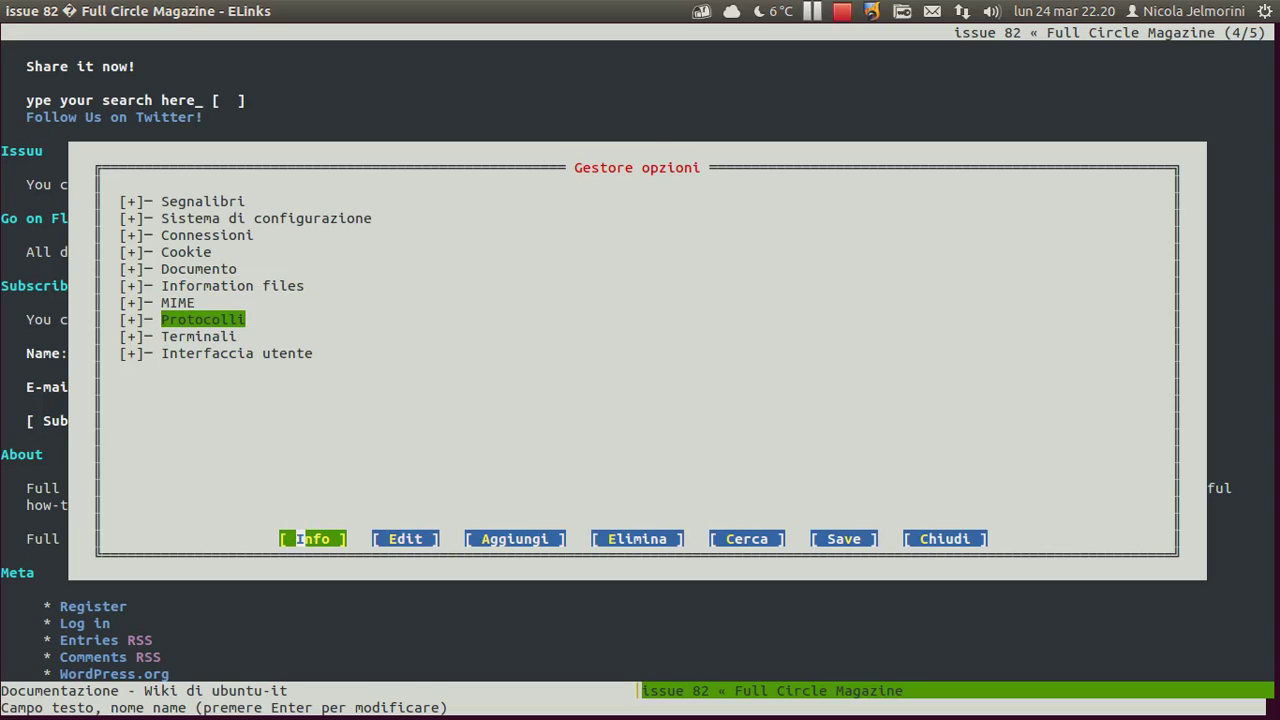
key("Return")
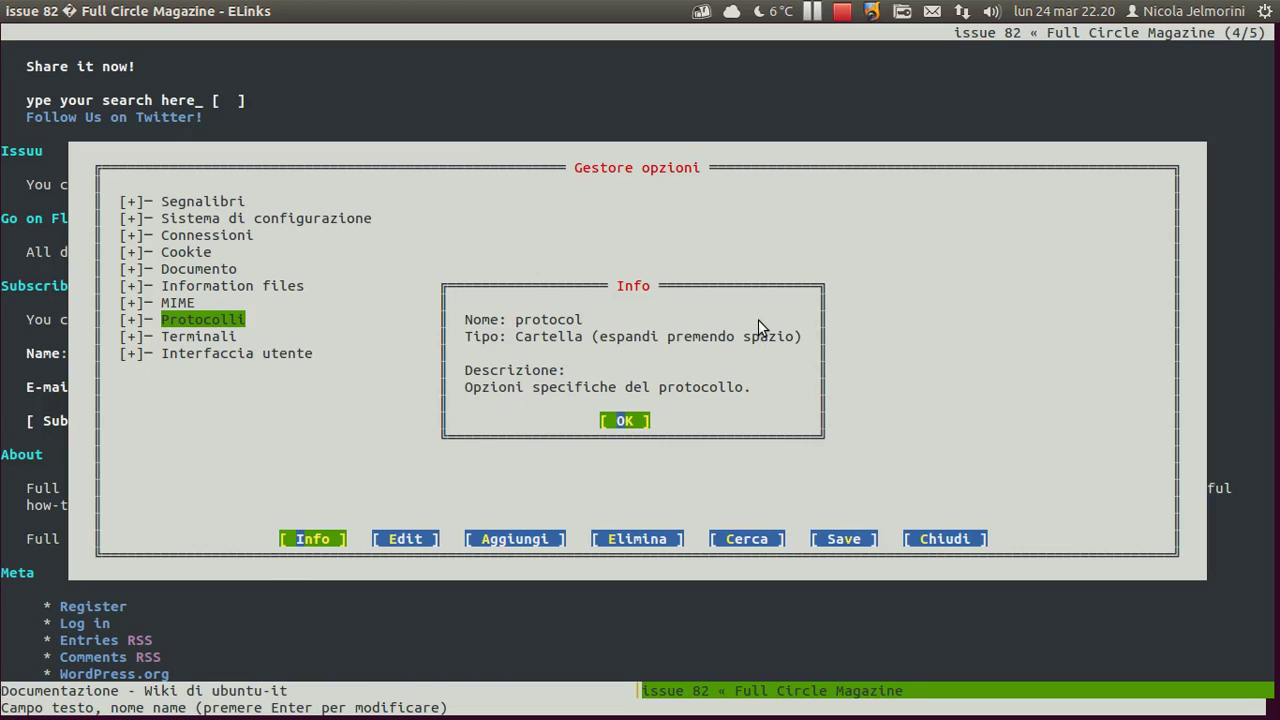
key("Return")
Expand Protocolli and its File locali group, then inspect the special-files reading option.
key("space")
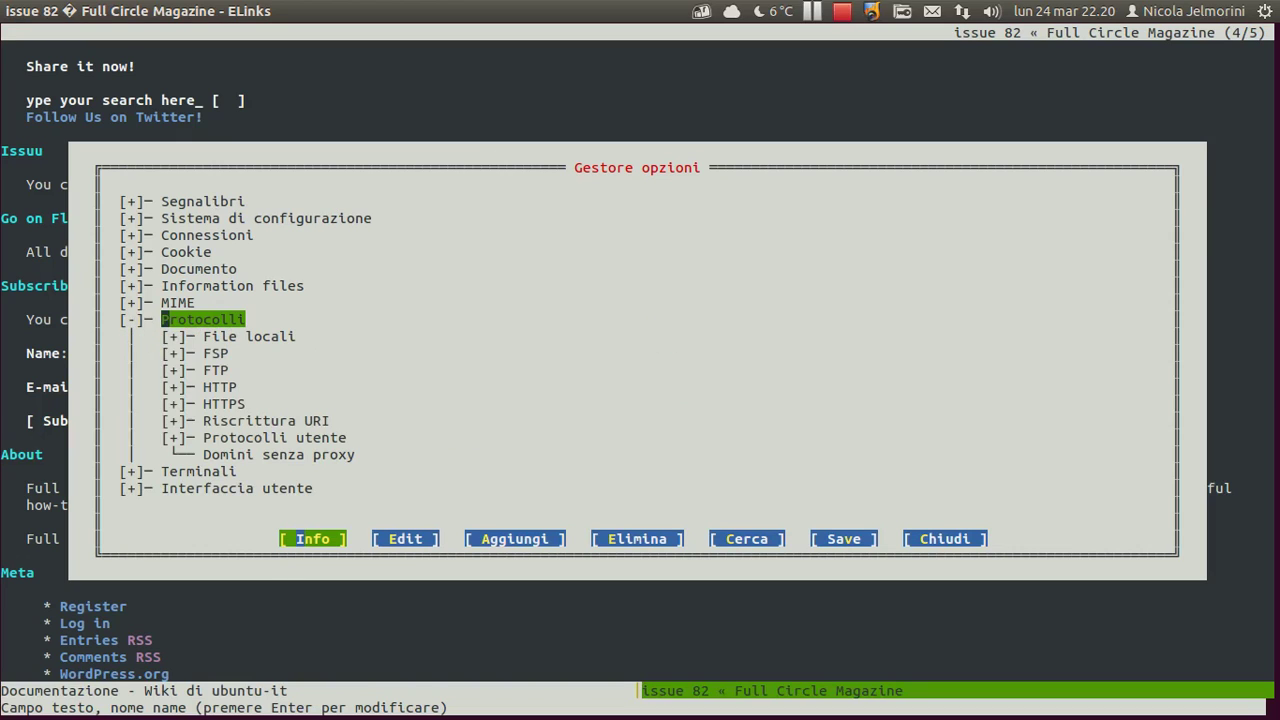
key("Down")
key("space")
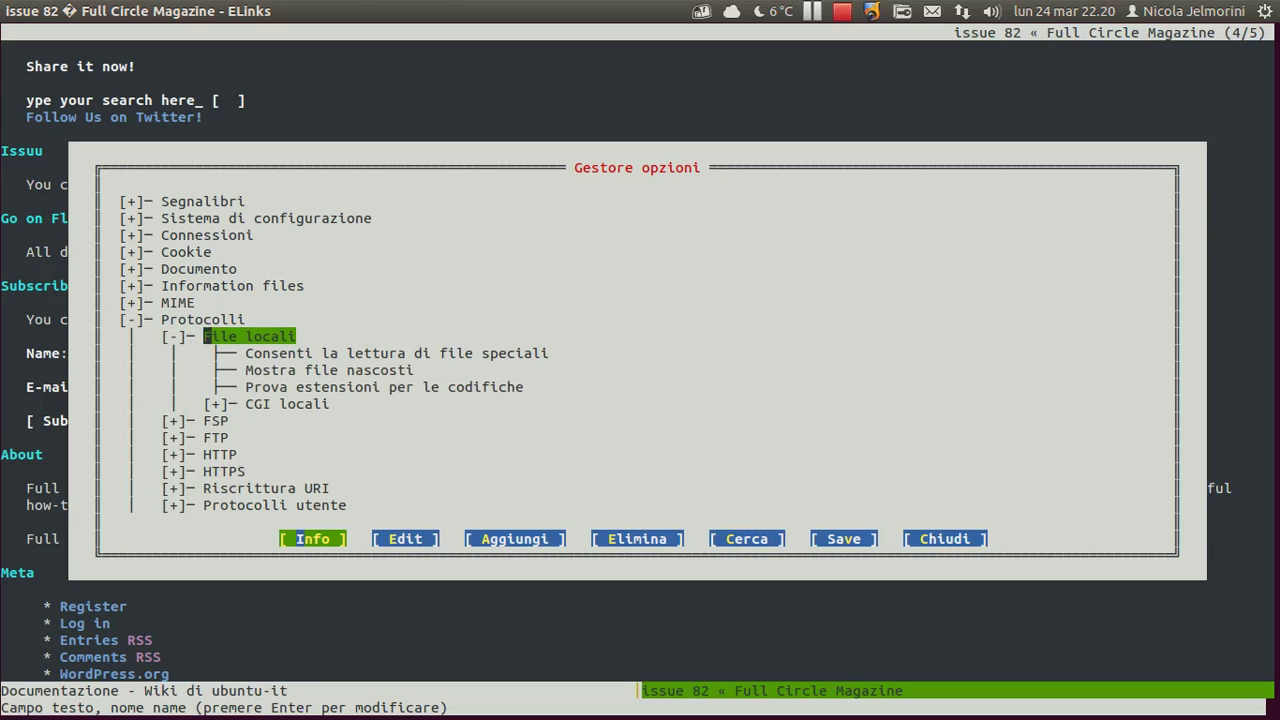
key("Down")
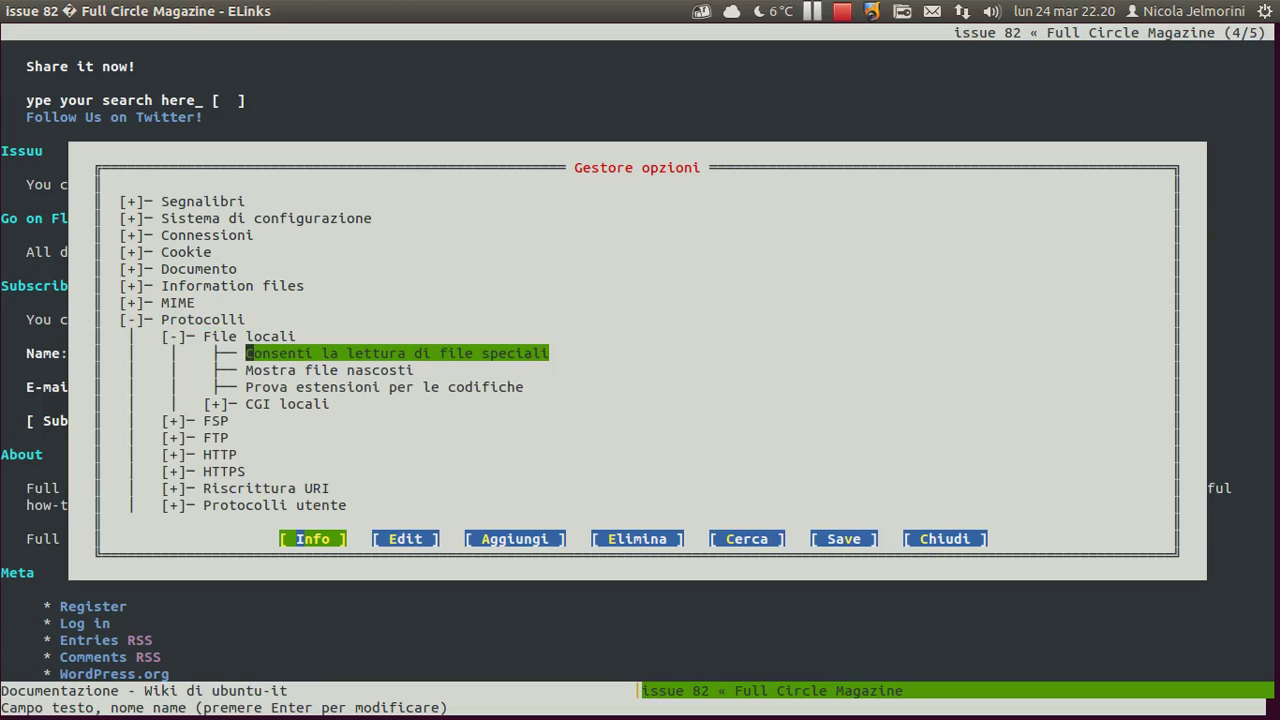
key("Tab")
key("shift+Tab")
key("Tab")
key("Tab")
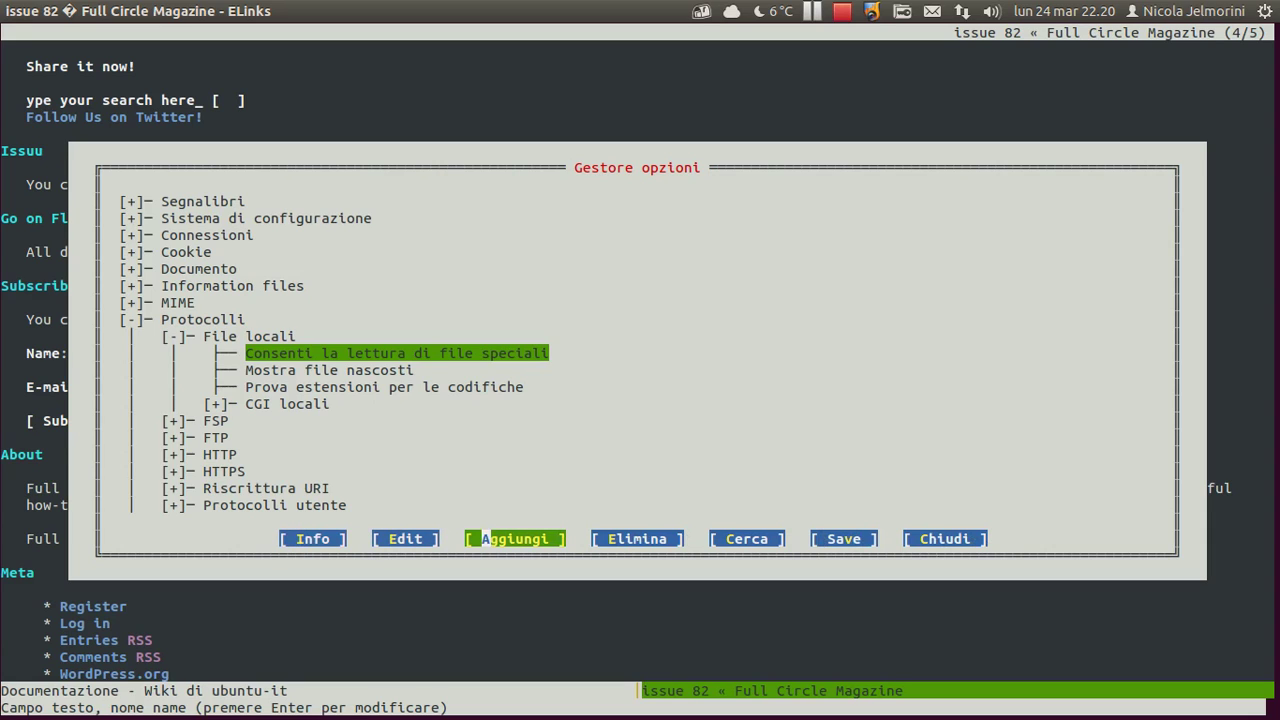
key("Tab")
key("shift+Tab")
key("shift+Tab")
key("Up")
key("Down")
key("Down")
key("Down")
key("Down")
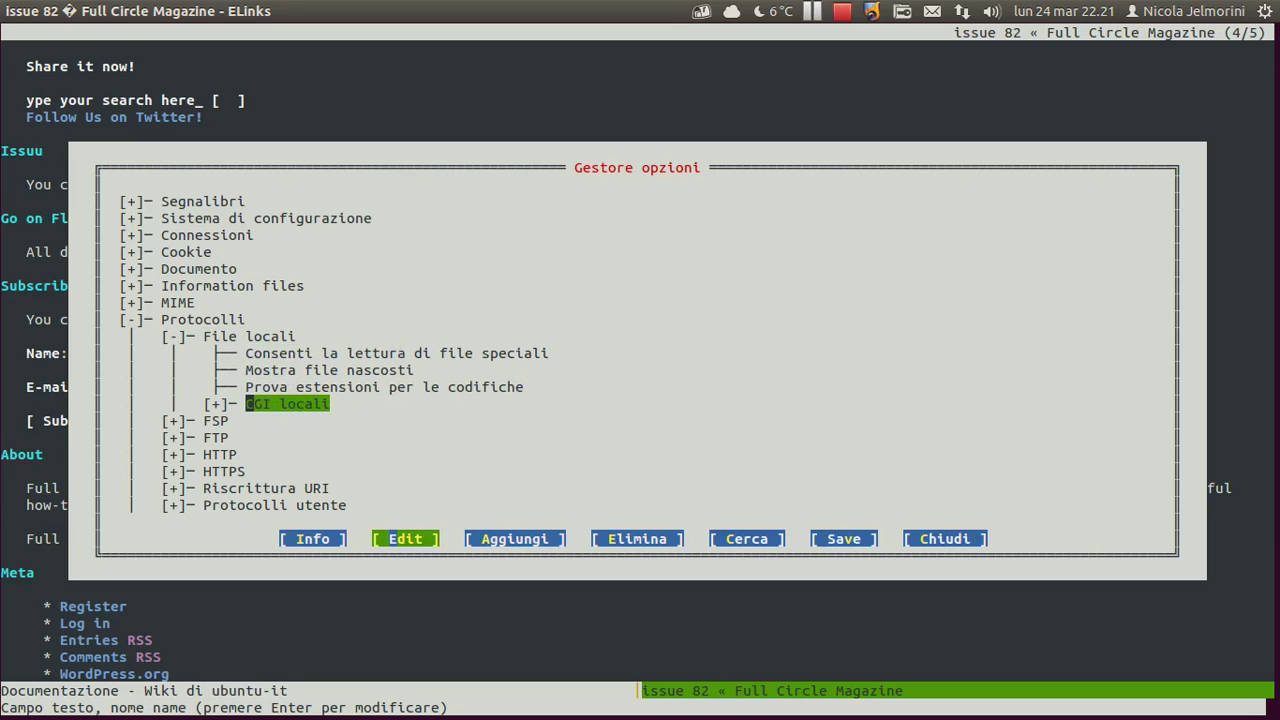
Collapse CGI locali, File locali and Protocolli, and peek into Terminali, linux and MIME.
key("space")
key("space")
key("Up")
key("Up")
key("Up")
key("Up")
key("space")
key("Up")
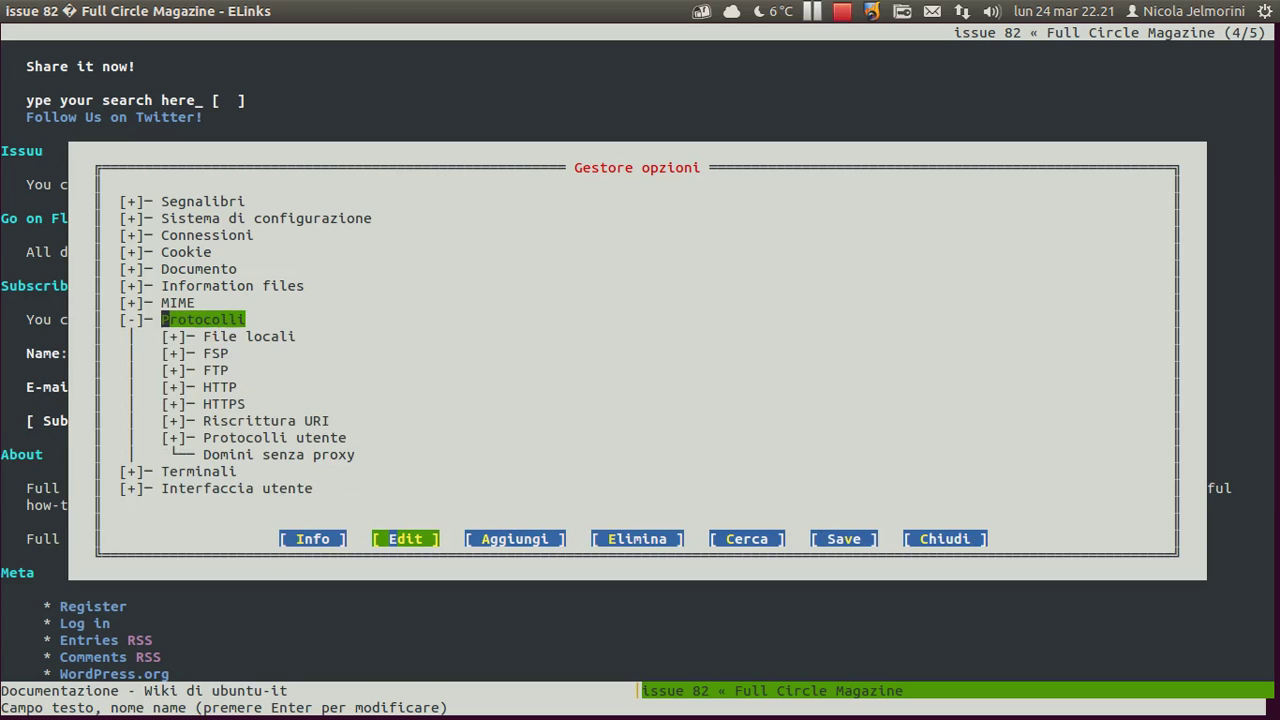
key("space")
key("Down")
key("space")
key("Down")
key("space")
key("space")
key("Up")
key("Up")
key("Down")
key("space")
key("space")
key("Down")
key("space")
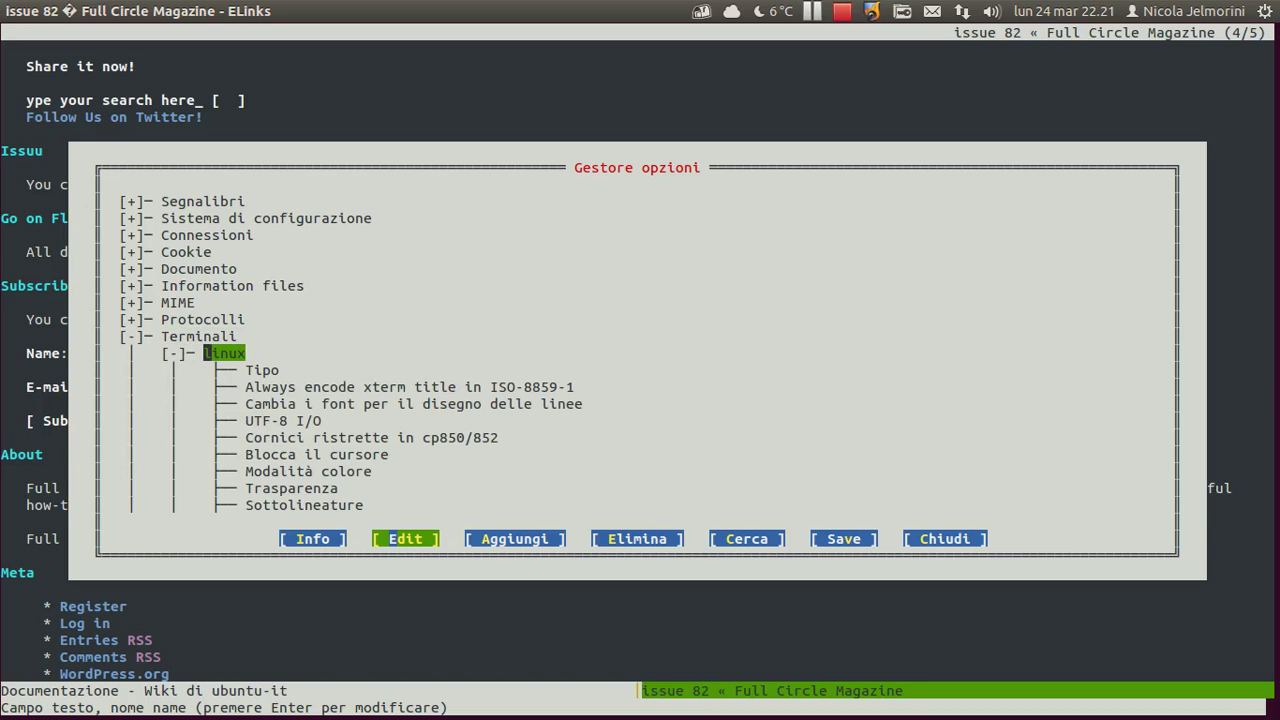
key("space")
key("Up")
key("Up")
key("Up")
key("space")
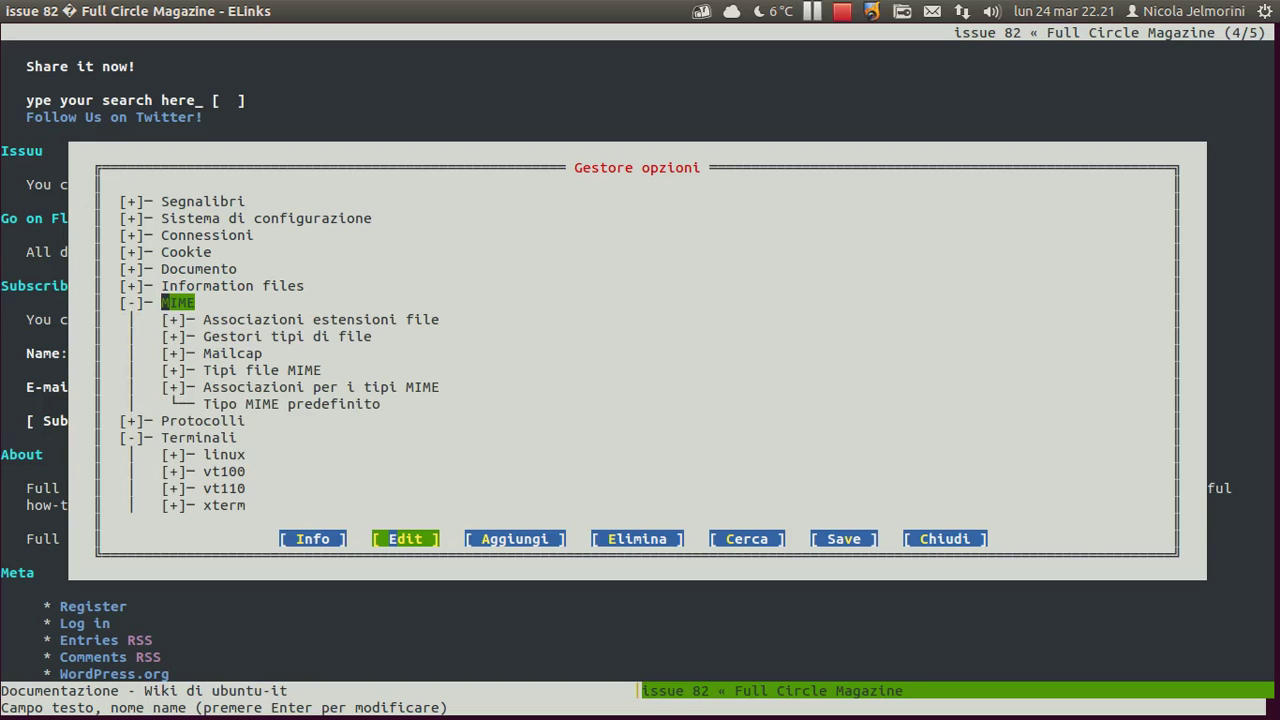
Expand Documento with its Navigazione and Scaricamento sub-groups.
key("space")
key("Up")
key("Up")
key("space")
key("space")
key("space")
key("Down")
key("space")
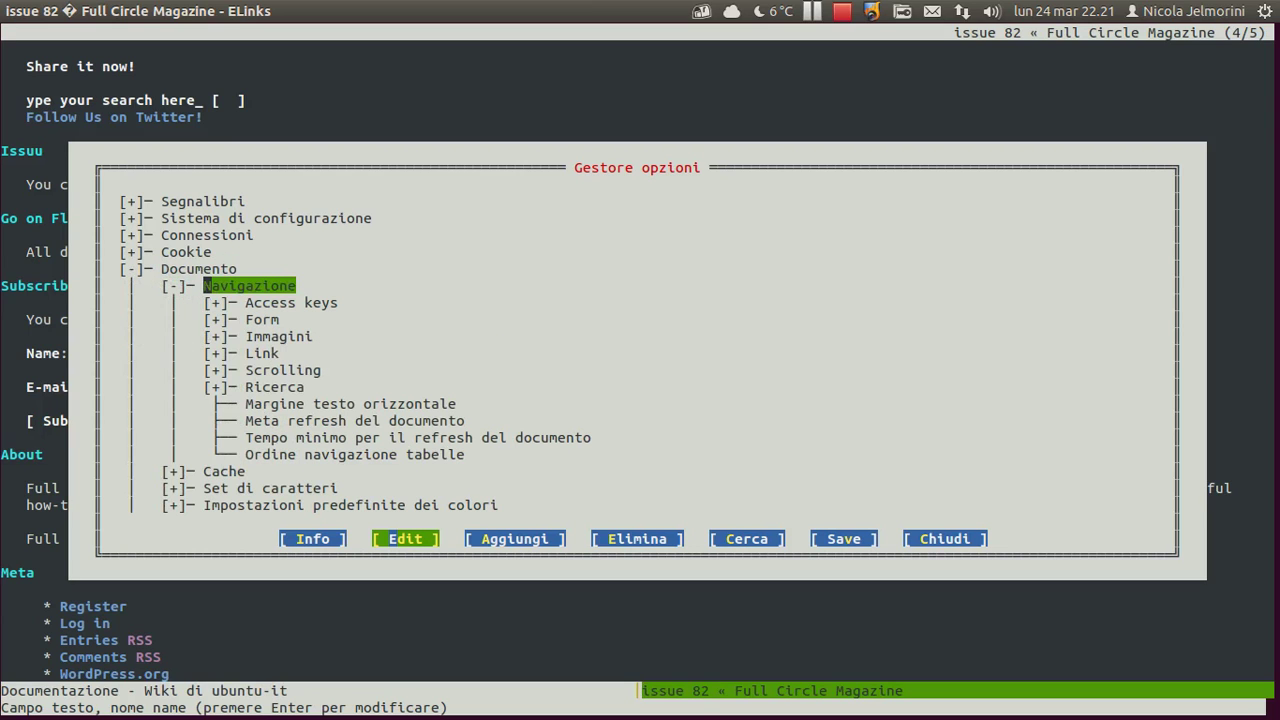
key("space")
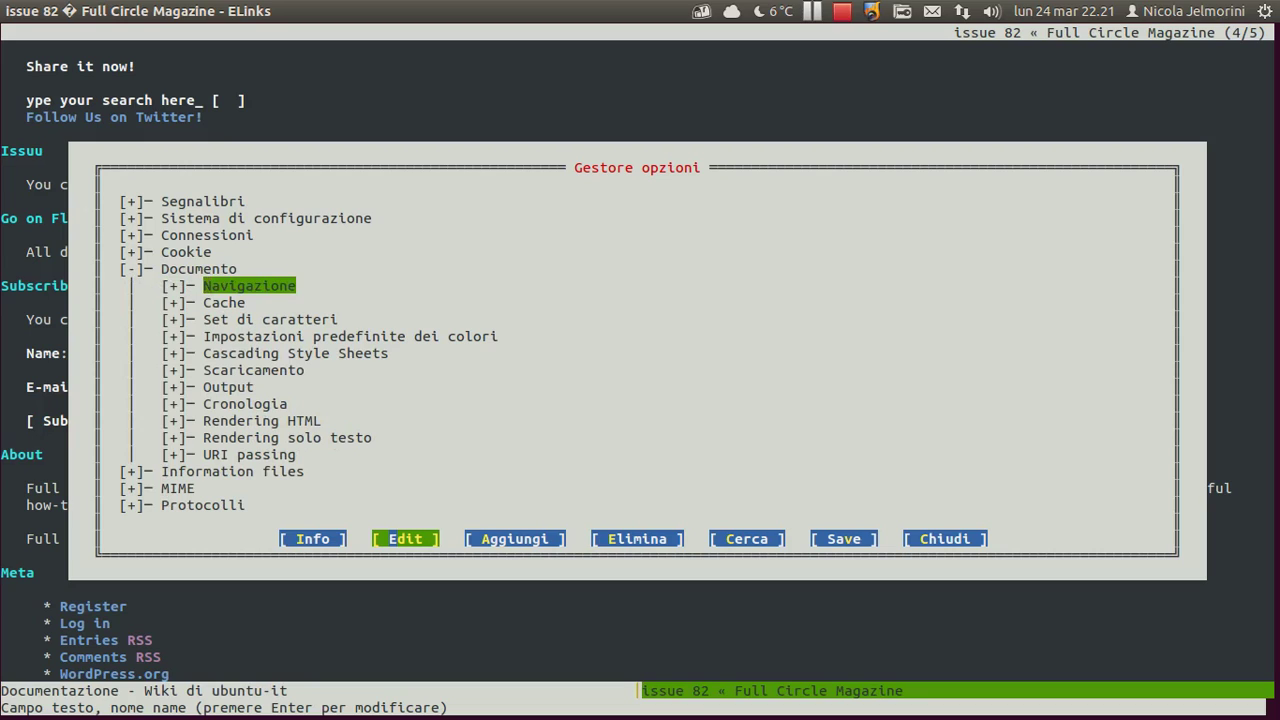
key("Down")
key("Down")
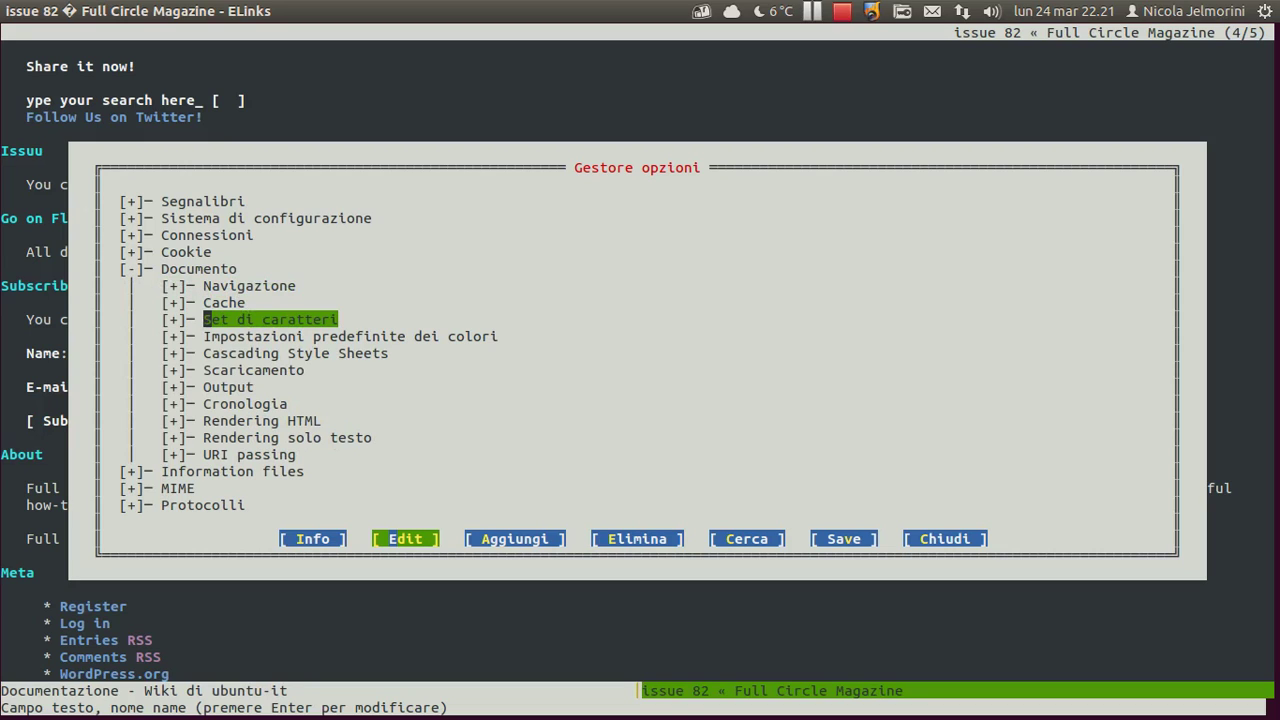
key("Down")
key("Down")
key("Down")
key("Down")
key("Up")
key("Up")
key("Up")
key("Up")
key("Up")
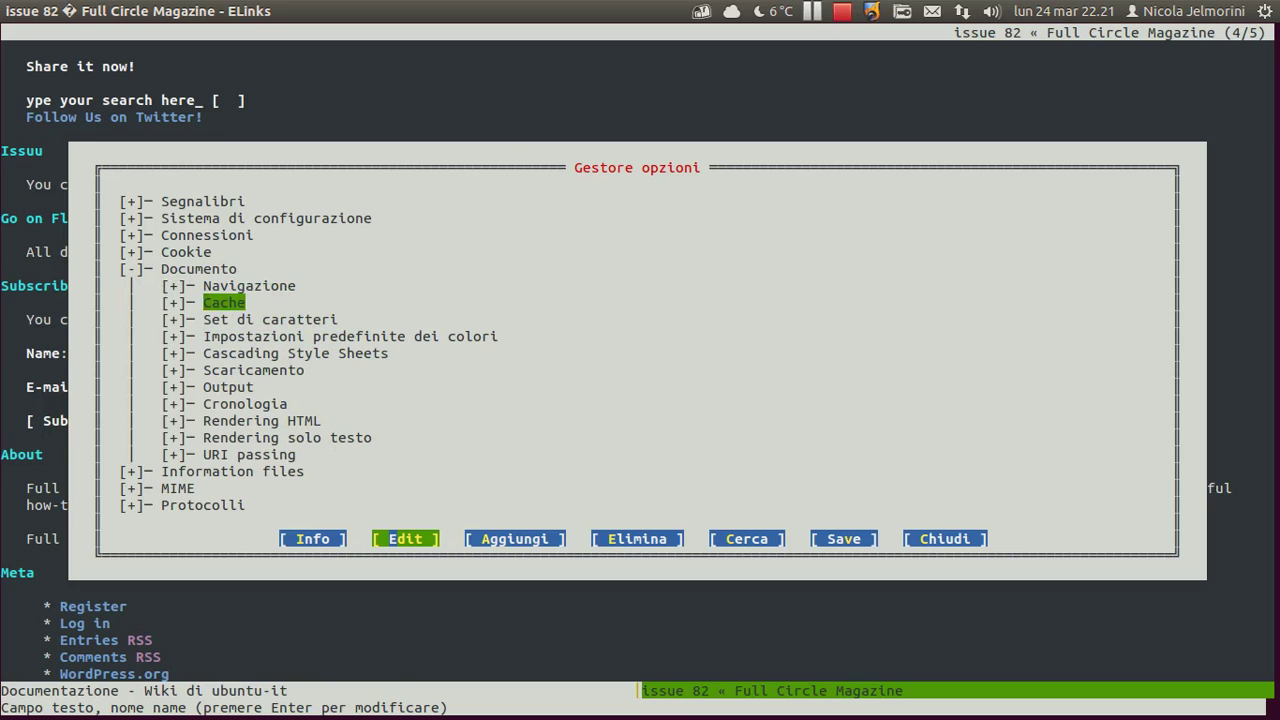
key("Down")
key("Down")
key("Down")
key("Down")
key("space")
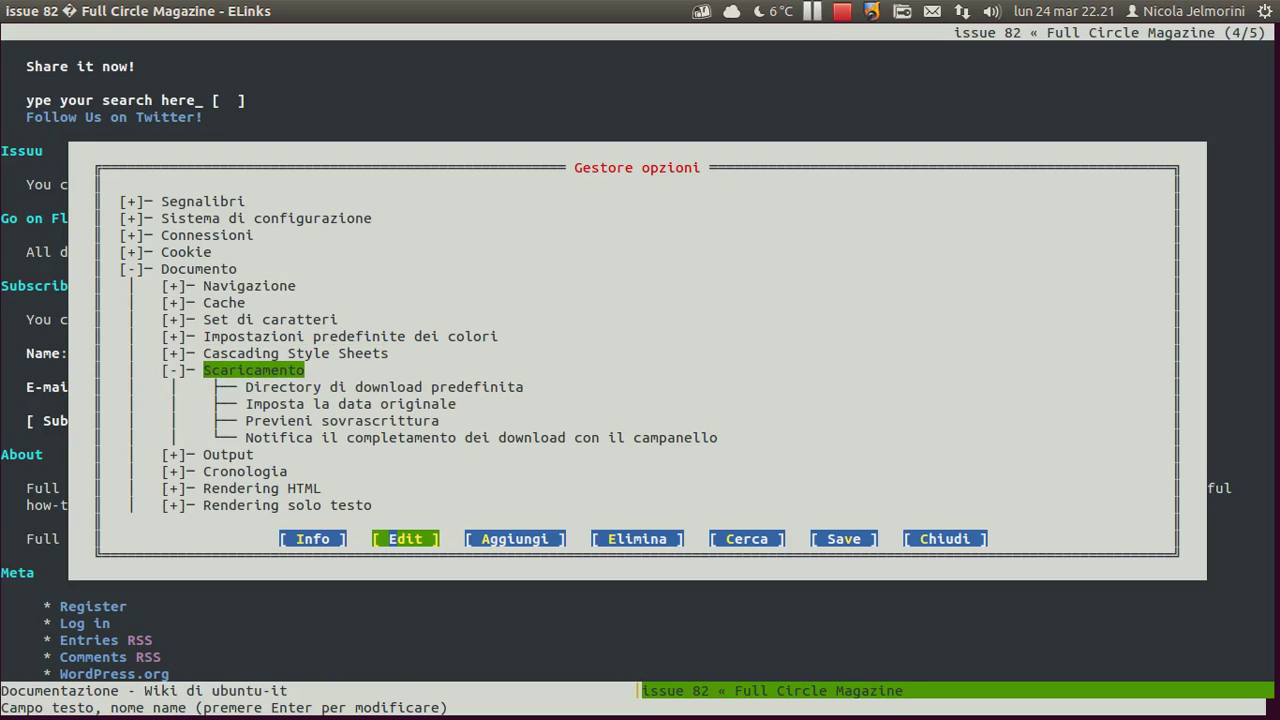
key("Down")
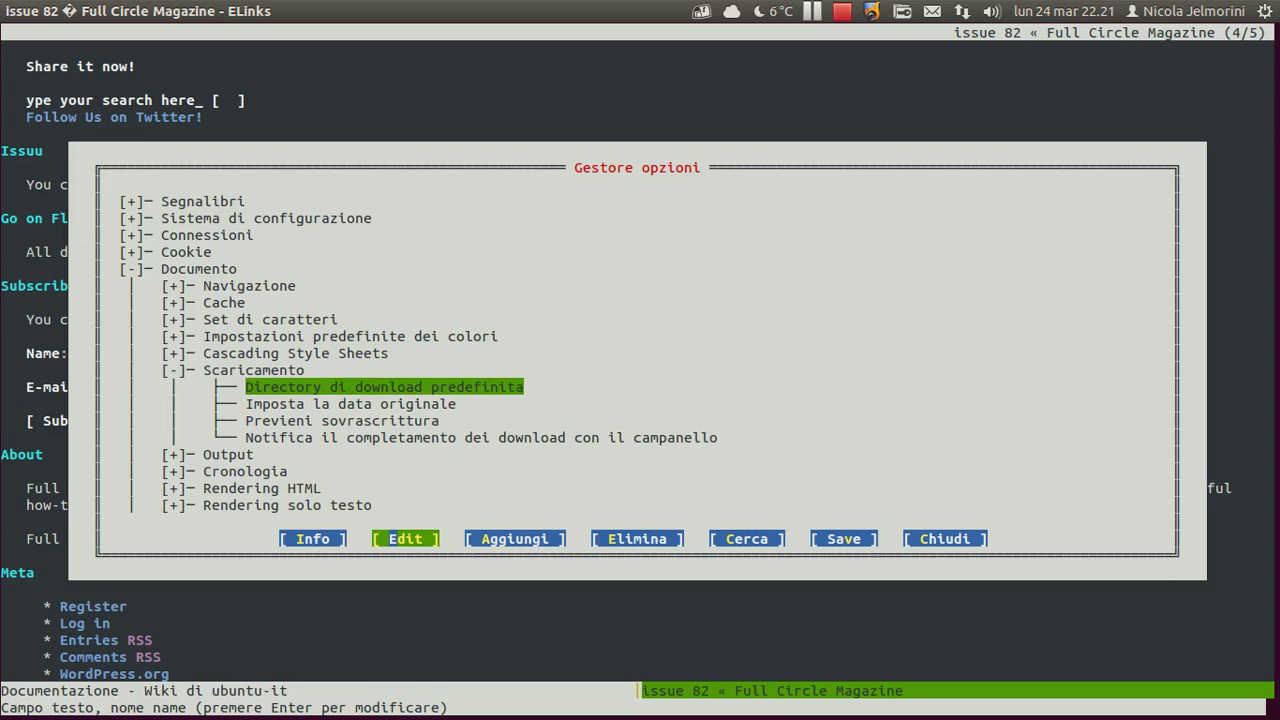
Open Directory di download predefinita for editing and cancel, keeping the Scaricati folder.
key("Up")
key("Up")
key("Up")
key("Up")
key("Up")
key("Up")
key("Up")
key("Down")
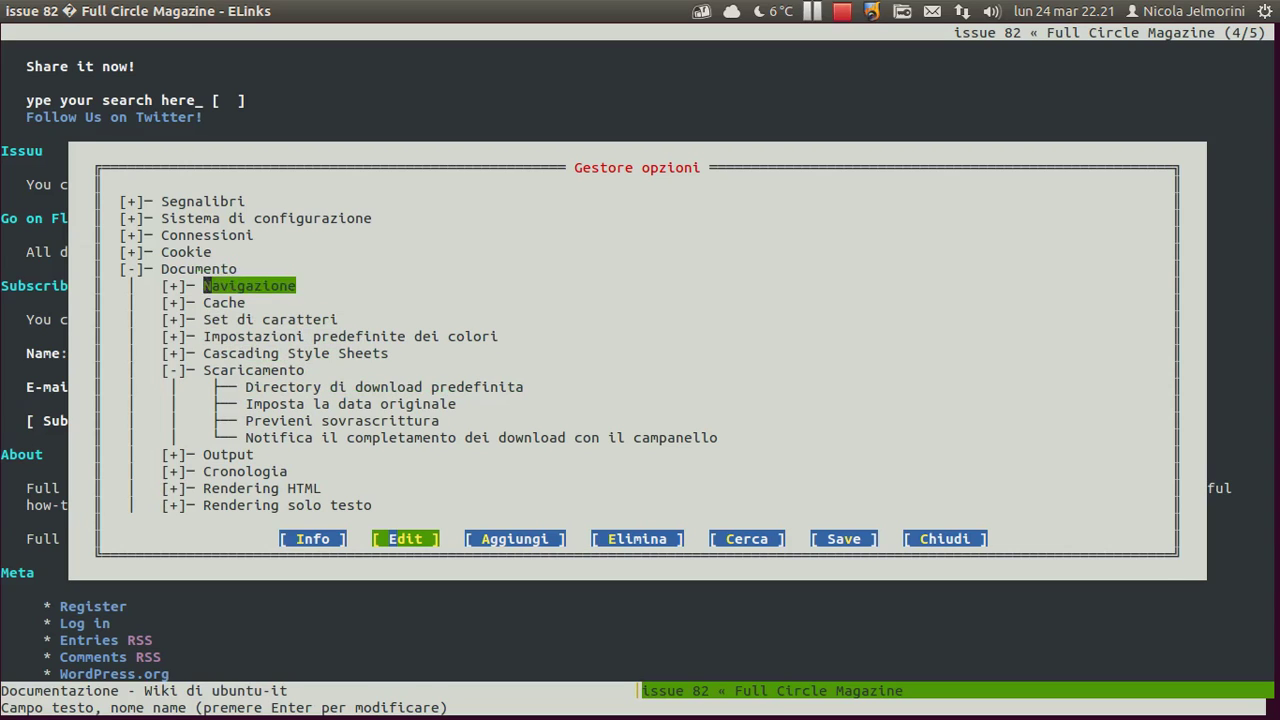
key("Down")
key("Down")
key("Down")
key("Down")
key("Down")
key("Down")
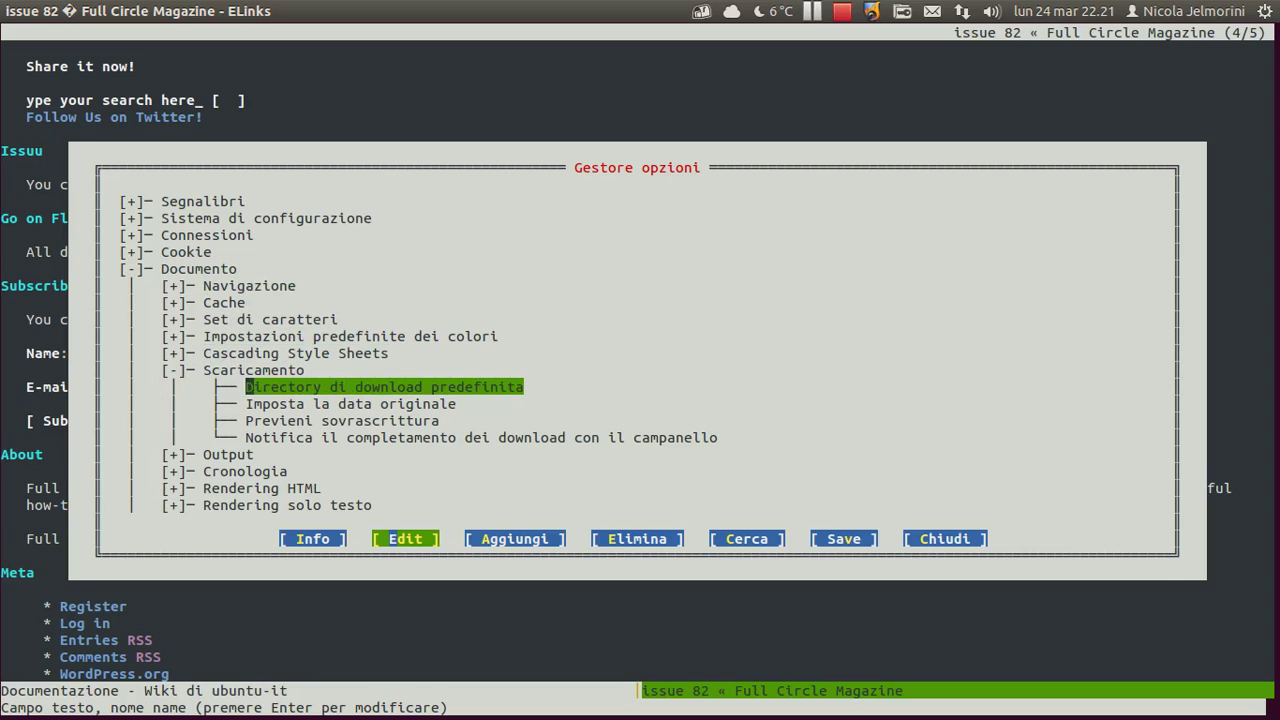
key("Return")
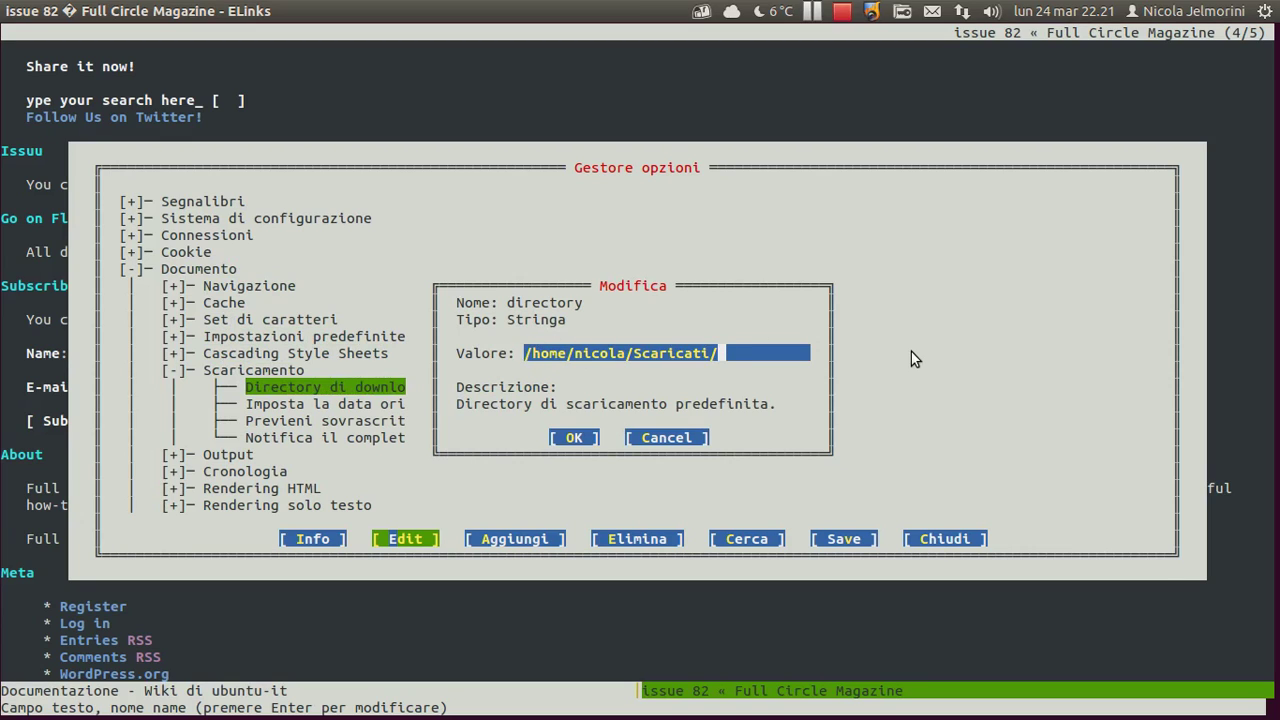
key("Tab")
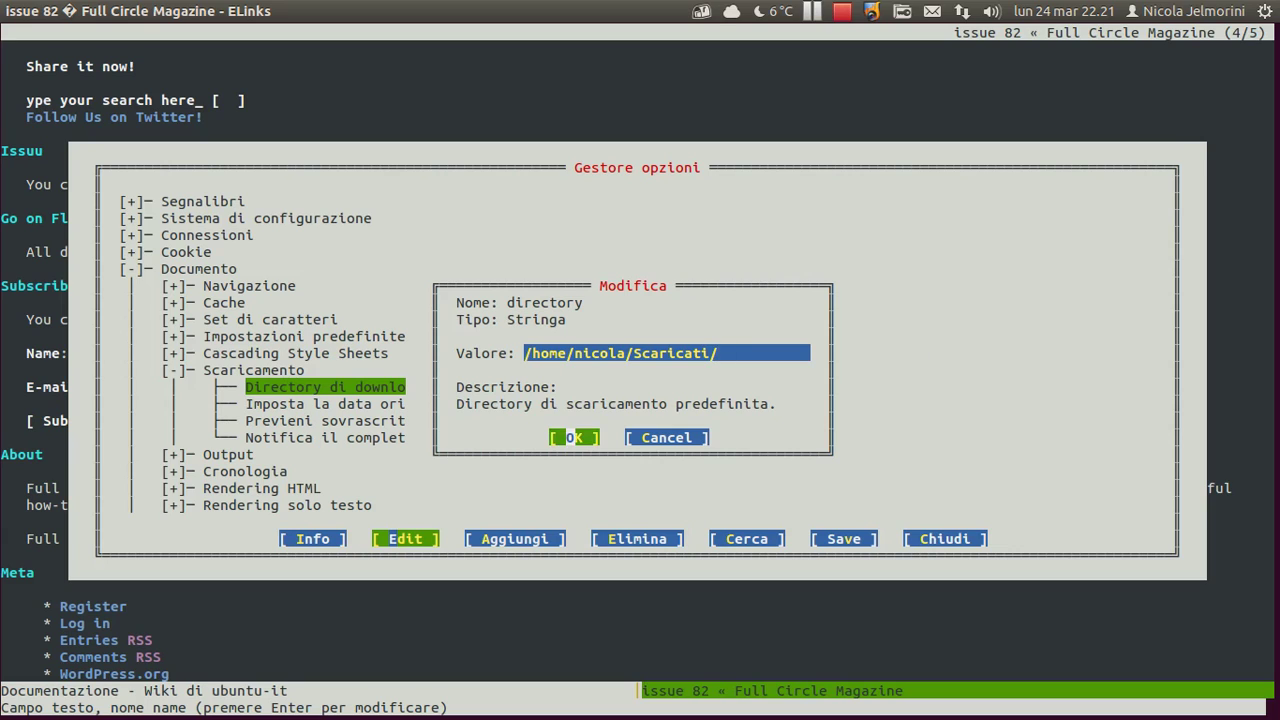
key("Tab")
key("Return")
Close Gestore opzioni with Chiudi, returning to the issue 82 page.
key("Tab")
key("Tab")
key("Tab")
key("Tab")
key("Tab")
key("shift+Tab")
key("Tab")
key("Return")
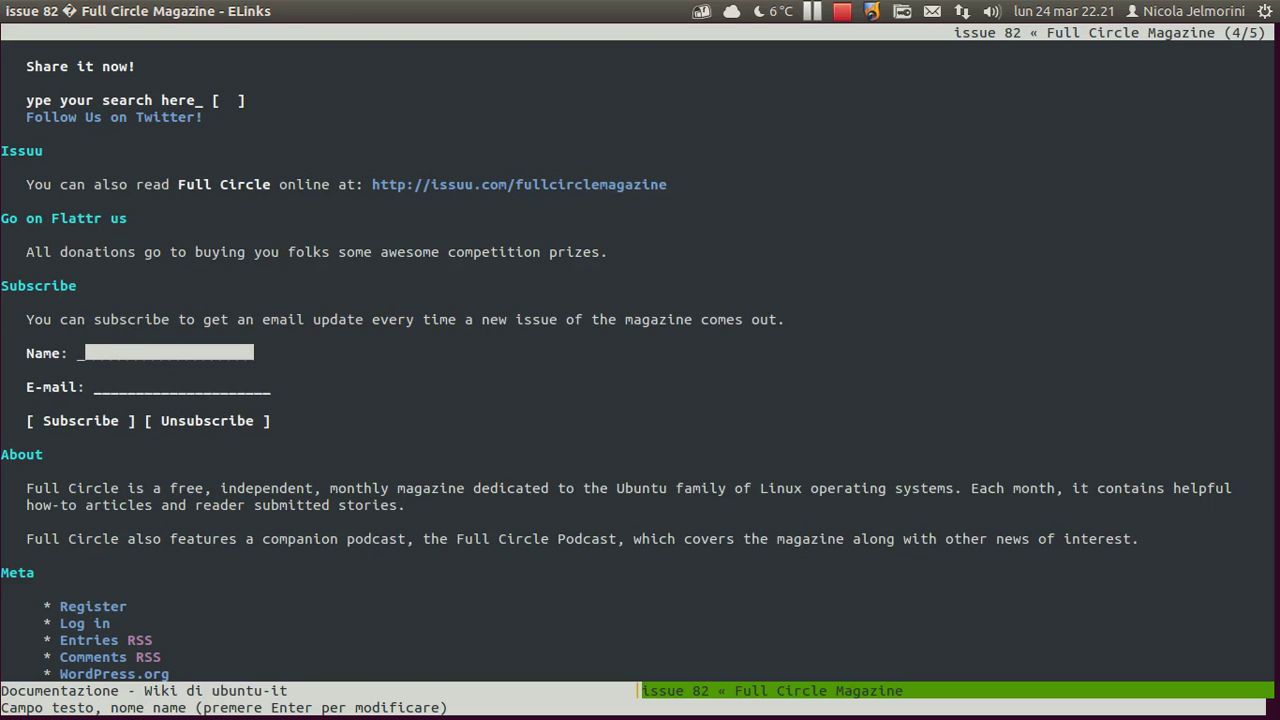
In Zim, select then deselect the elinks.or.cz link, scroll the notes, and return to ELinks.
key("Escape")
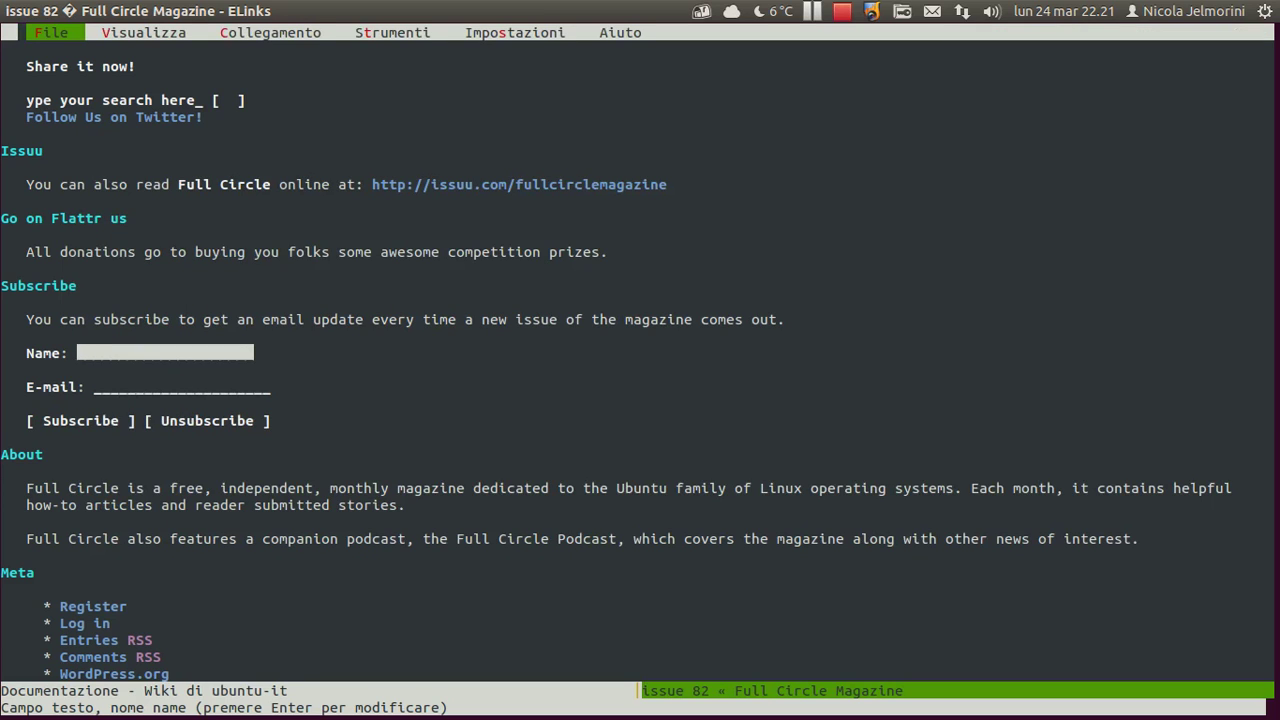
key("alt+Tab")
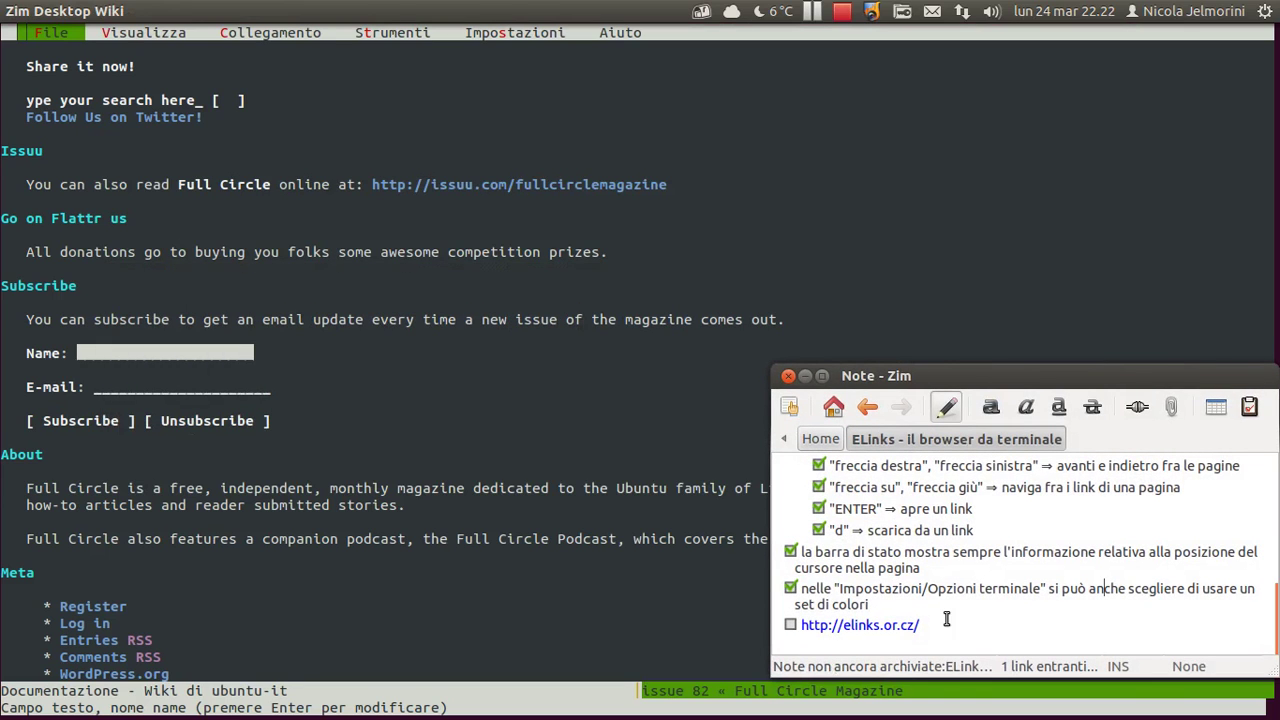
left_click_drag(940, 626, 802, 630)
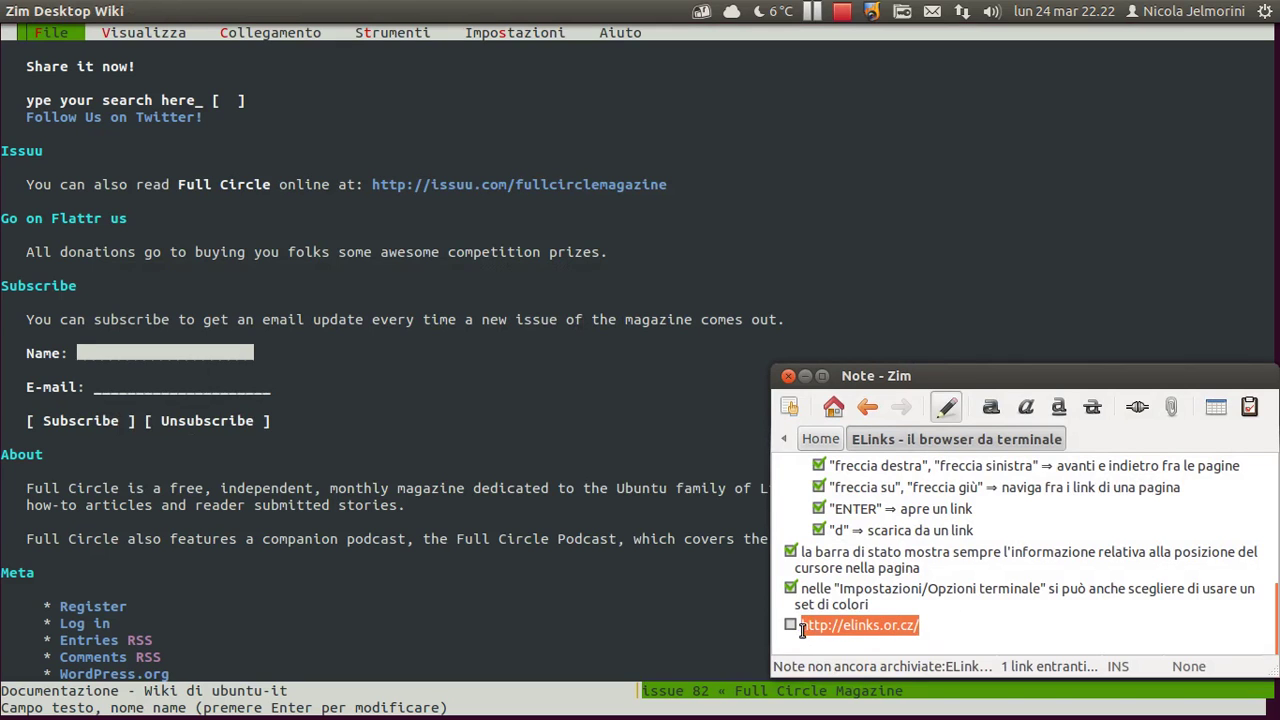
left_click(978, 625)
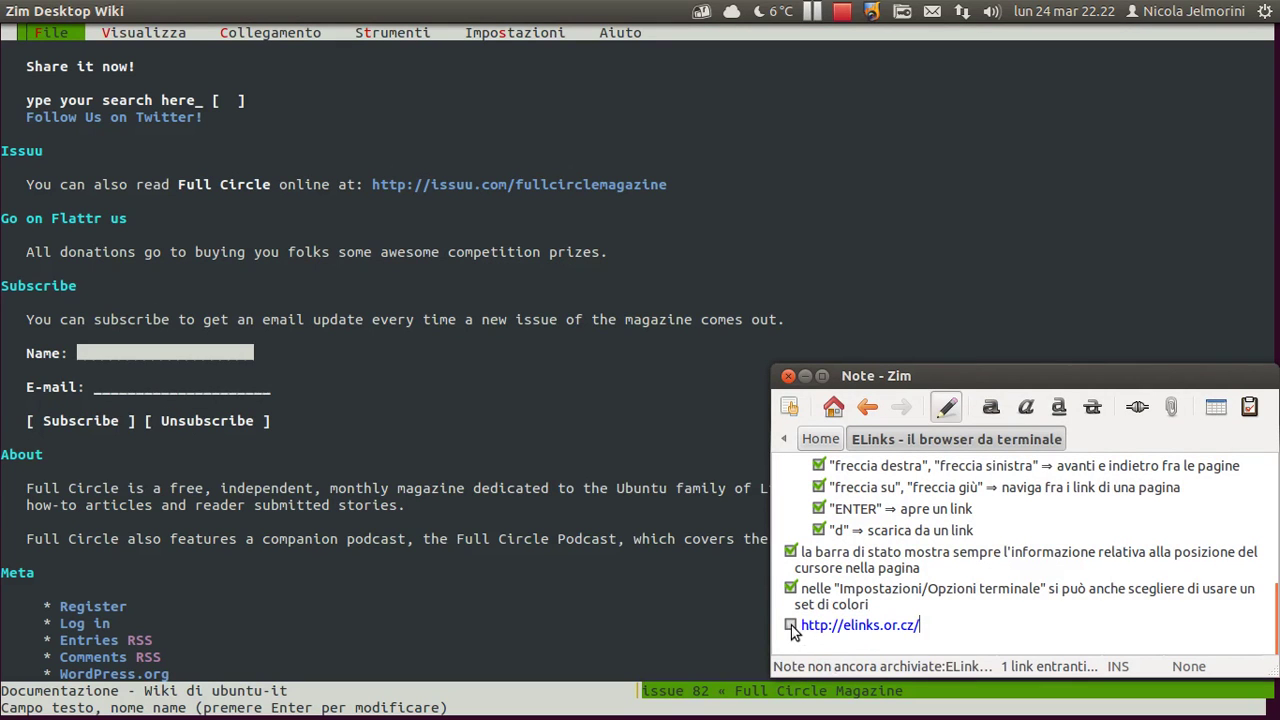
scroll(895, 592, "up", 2)
scroll(898, 590, "up", 5)
scroll(900, 588, "down", 3)
scroll(900, 588, "down", 2)
scroll(900, 588, "up", 2)
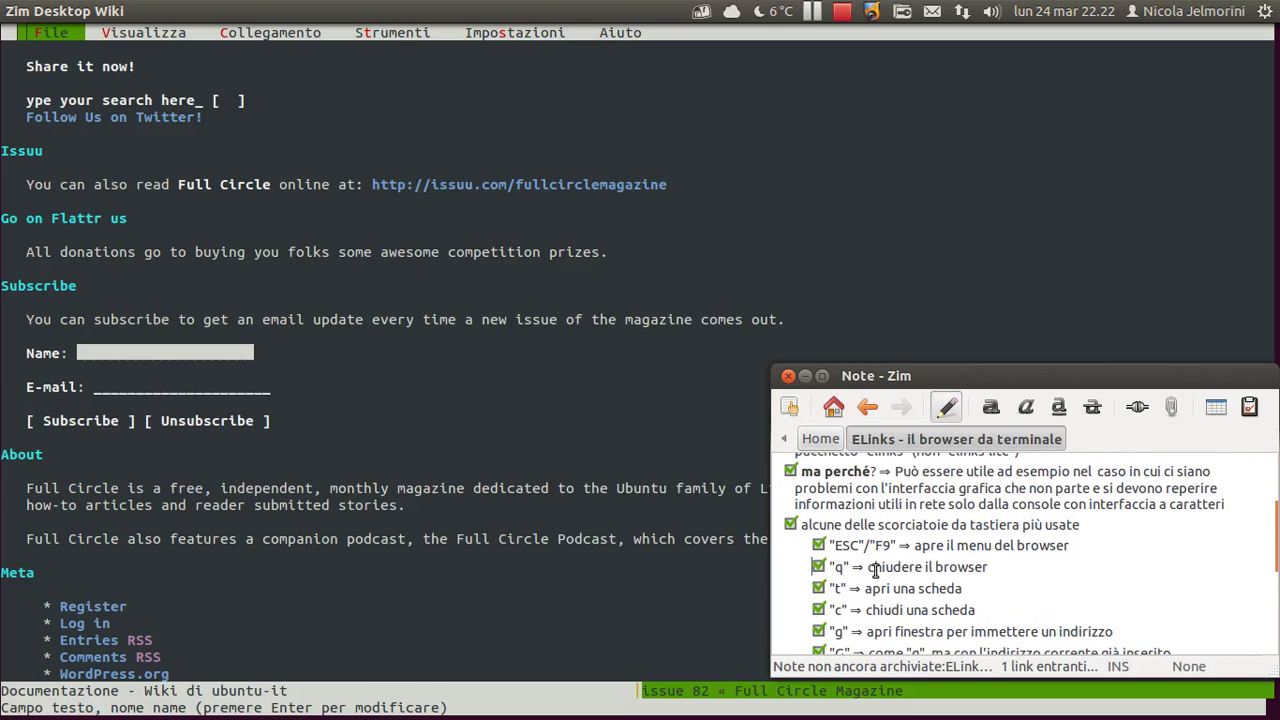
left_click(566, 265)
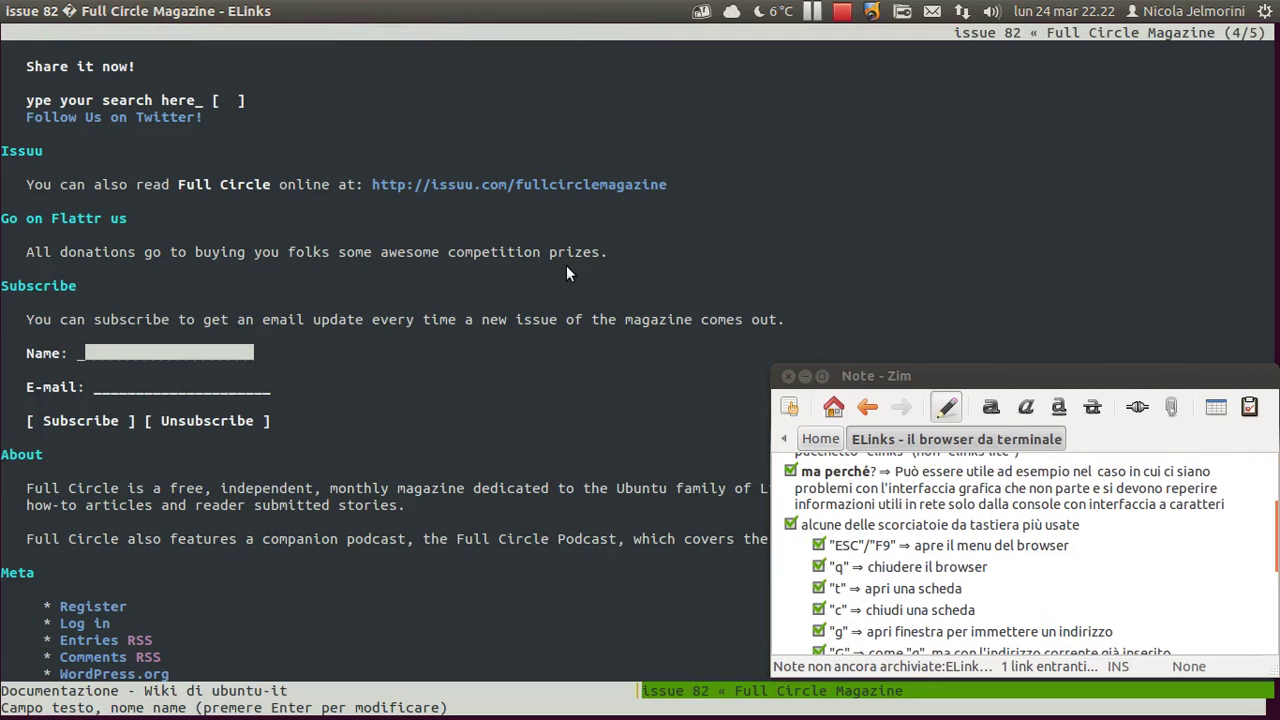
Quit ELinks with q, confirm, and relaunch it from the terminal.
key("q")
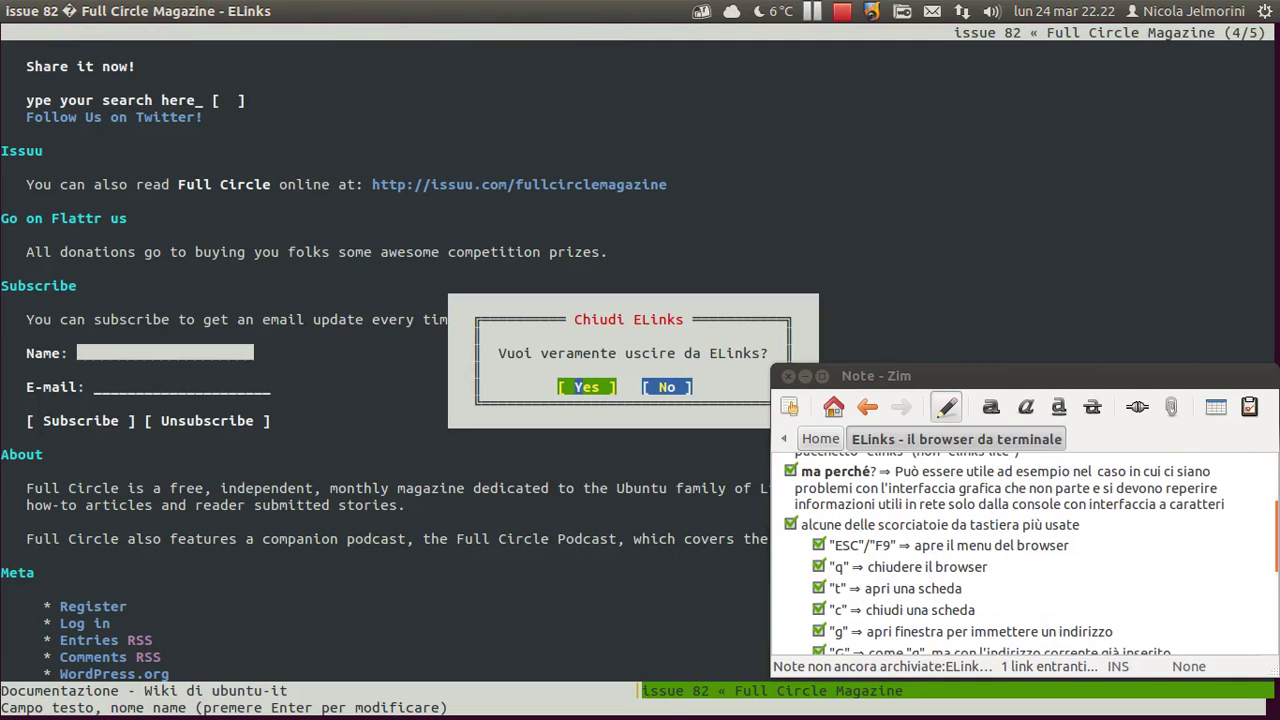
key("Return")
key("Up")
key("Return")
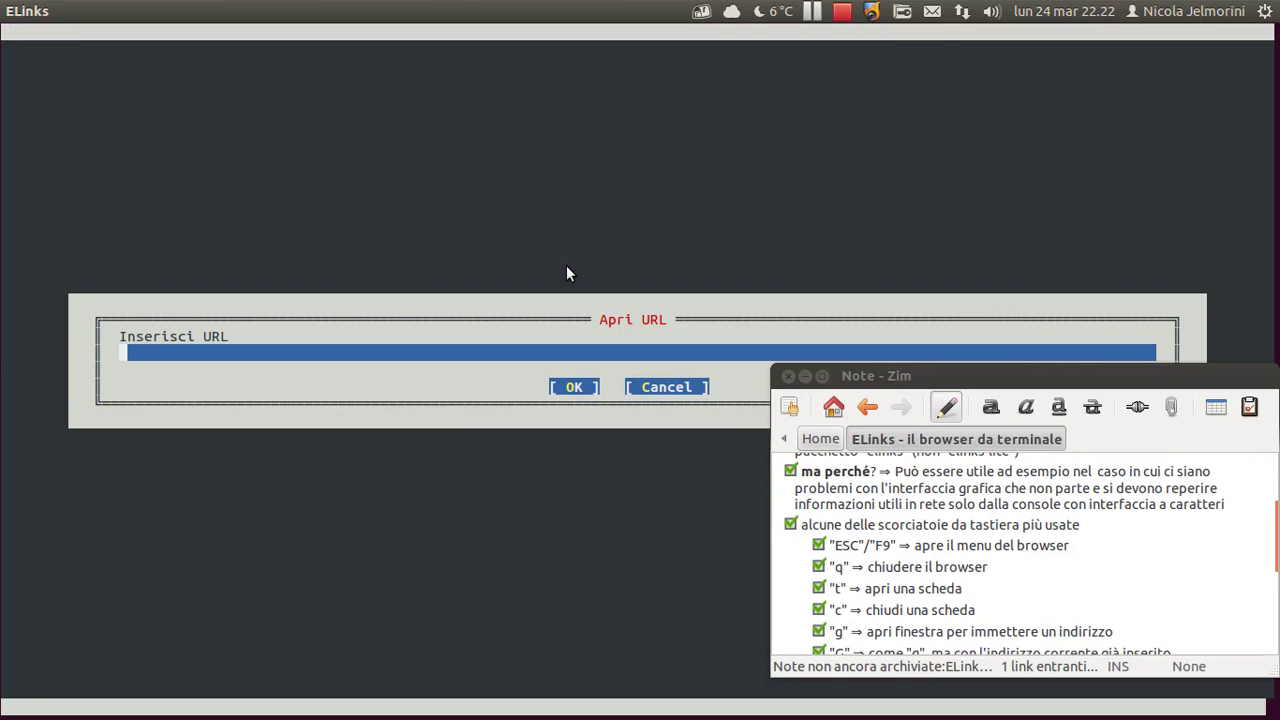
Paste fullcirclemagazine.org into Apri URL, load it, and browse the monthly archive links.
right_click(280, 354)
left_click(314, 476)
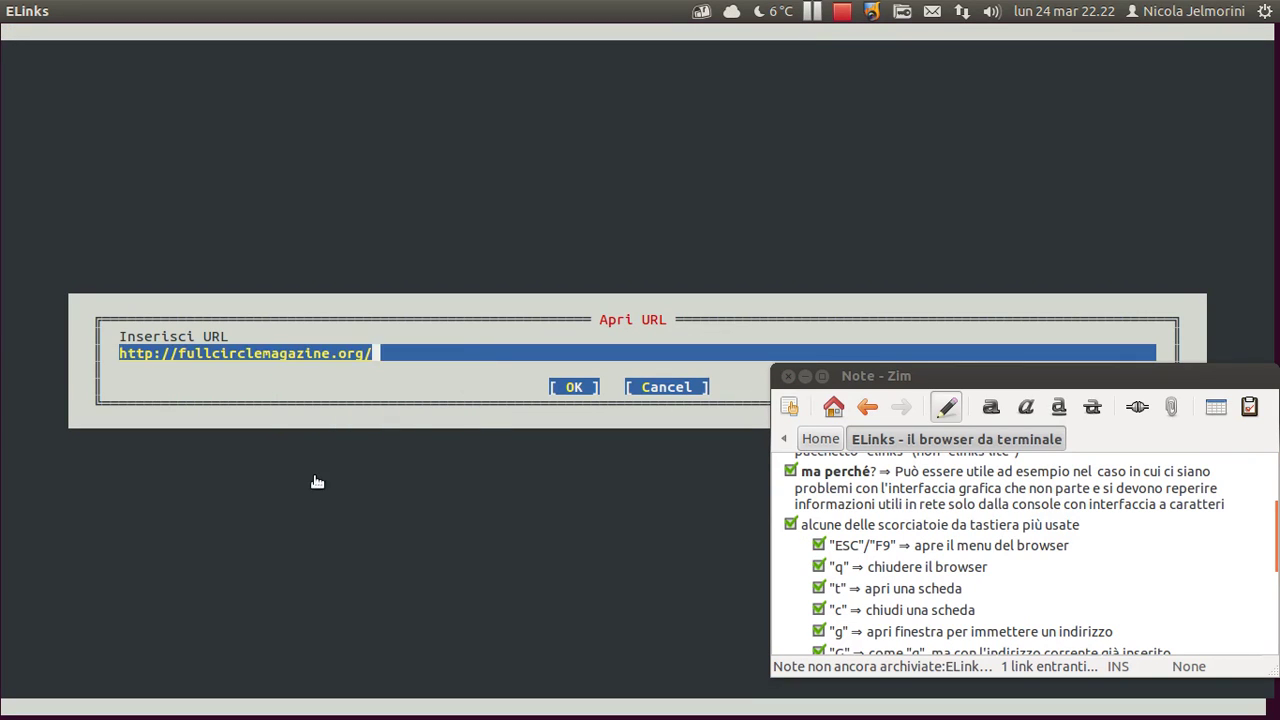
key("Return")
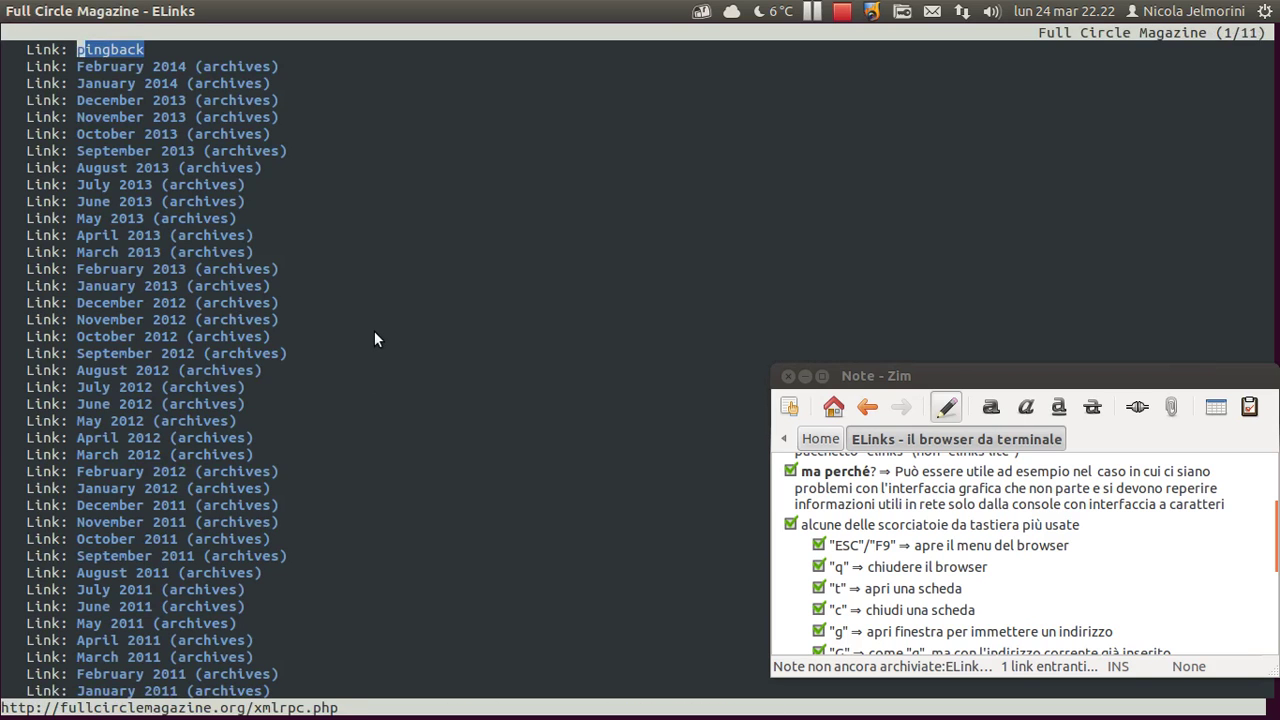
key("Down")
key("Down")
key("Down")
key("Down")
key("Down")
key("Down")
key("Down")
key("Down")
key("Down")
key("Down")
key("Down")
key("Down")
key("Down")
key("Down")
key("Down")
key("Down")
key("Down")
key("Down")
key("Down")
key("Up")
key("Up")
key("Up")
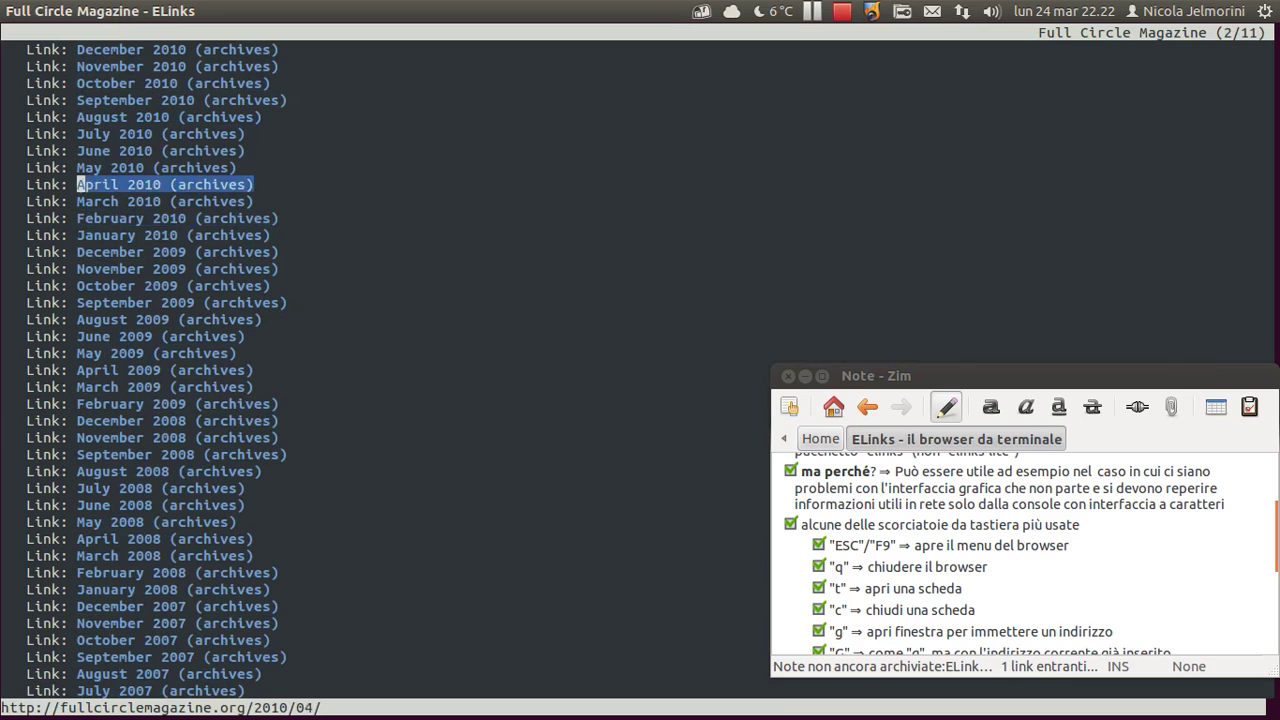
key("Up")
key("Up")
key("Up")
key("Up")
key("Up")
key("Up")
key("Up")
key("Up")
key("Up")
key("Down")
key("Down")
key("Down")
key("Down")
key("Down")
key("Down")
key("Down")
key("Down")
key("Down")
key("Down")
key("Down")
key("Down")
key("Down")
key("Down")
key("Down")
key("Down")
key("Down")
key("Down")
key("Down")
key("Down")
key("Down")
key("Down")
key("Down")
key("Down")
key("Up")
key("Up")
key("Up")
key("Up")
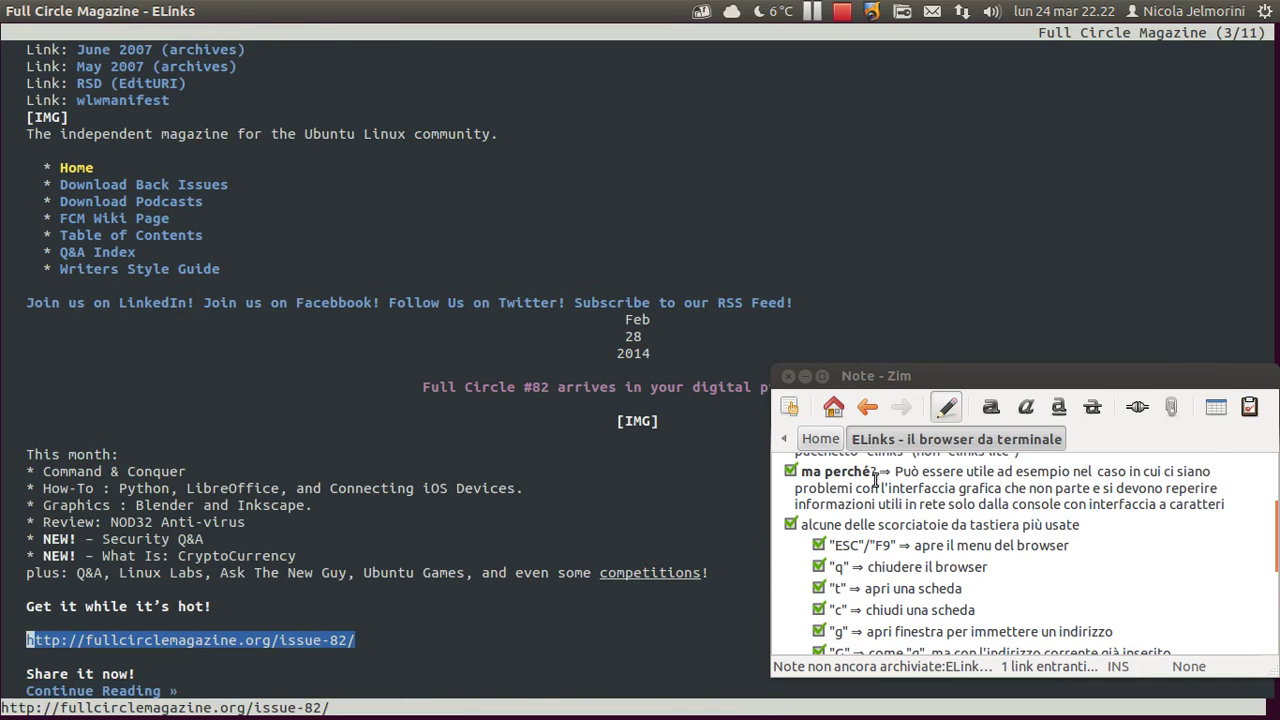
Scroll the Zim note back to its heading, then show the ELinks main menu bar.
scroll(1000, 560, "down", 2)
scroll(1000, 560, "up", 3)
scroll(1000, 560, "up", 2)
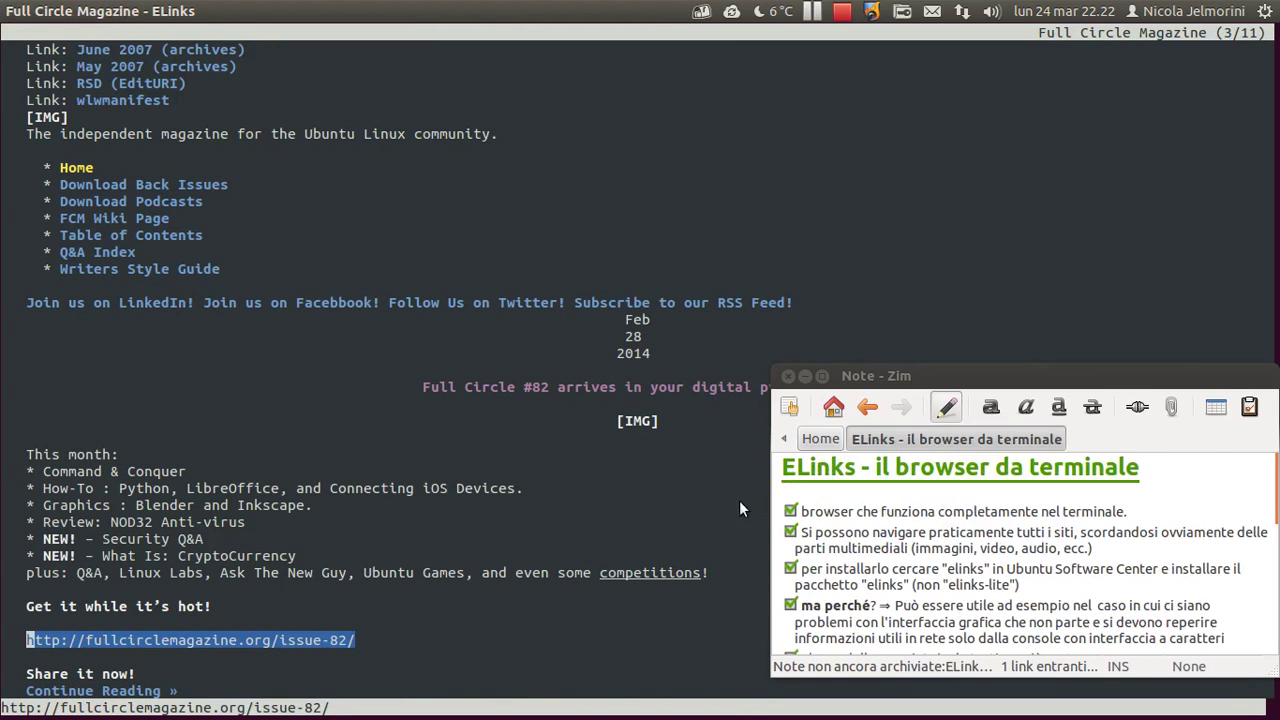
left_click(847, 492)
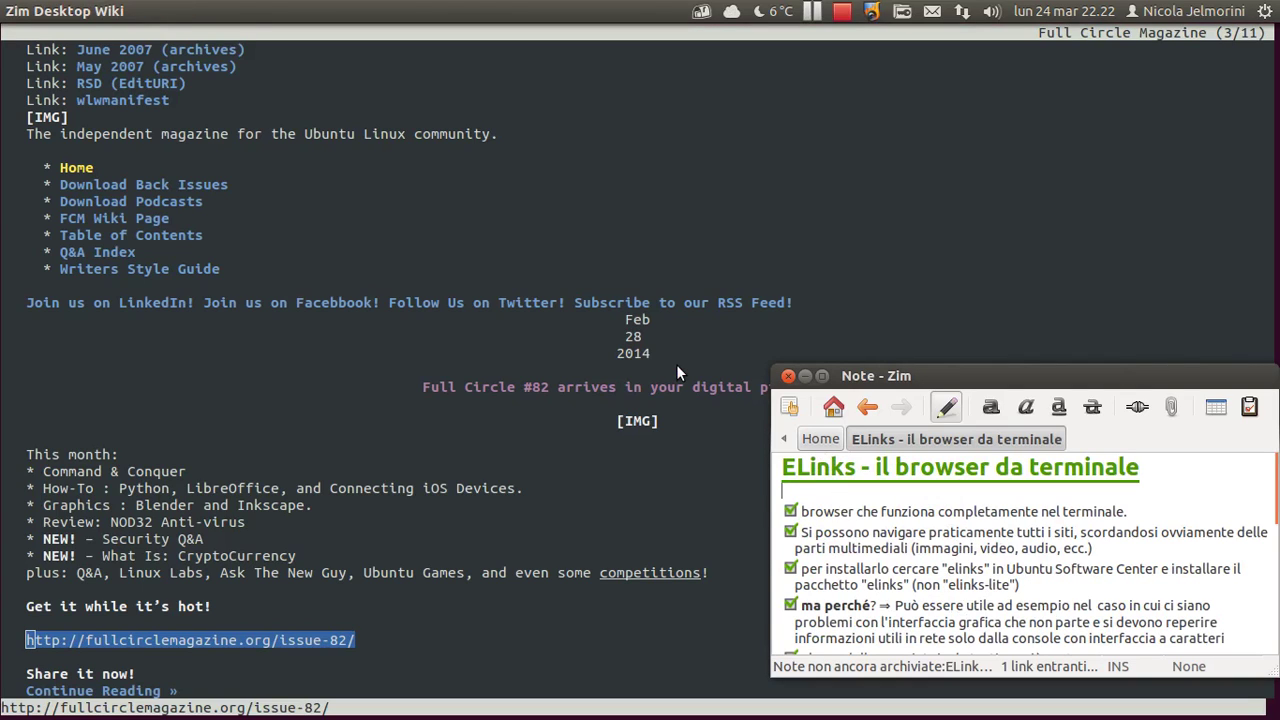
left_click(280, 363)
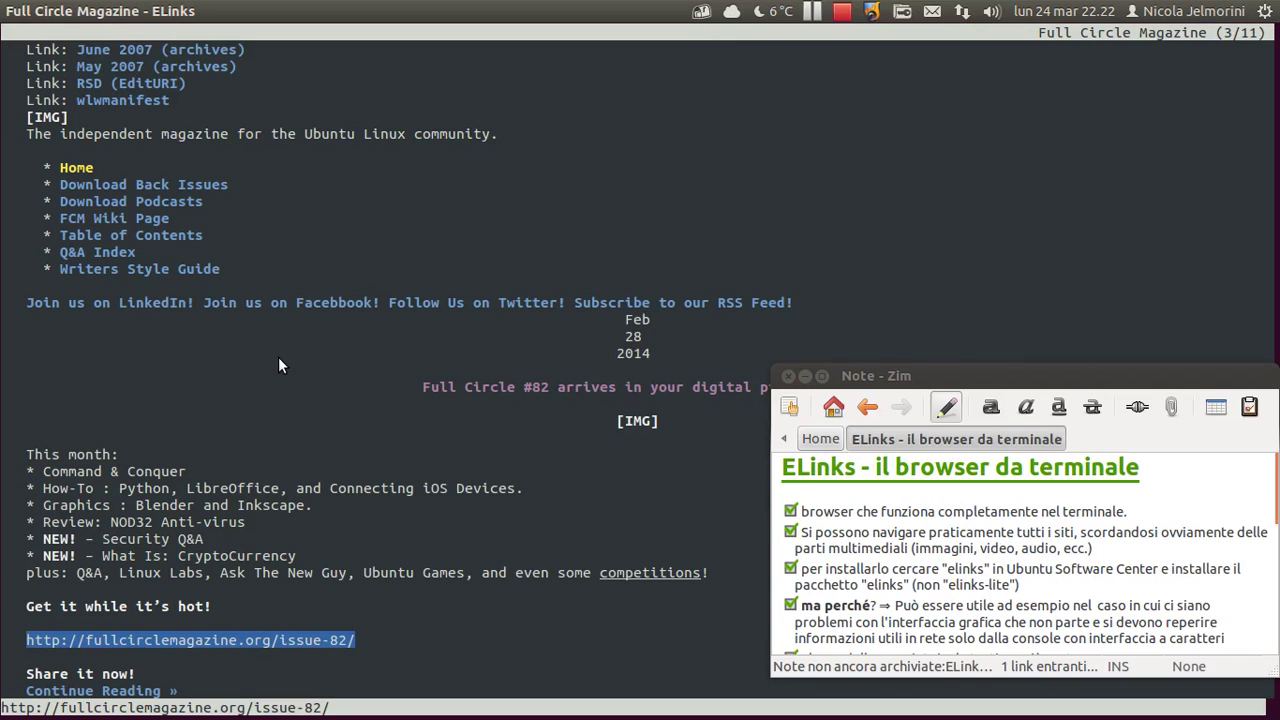
key("Escape")
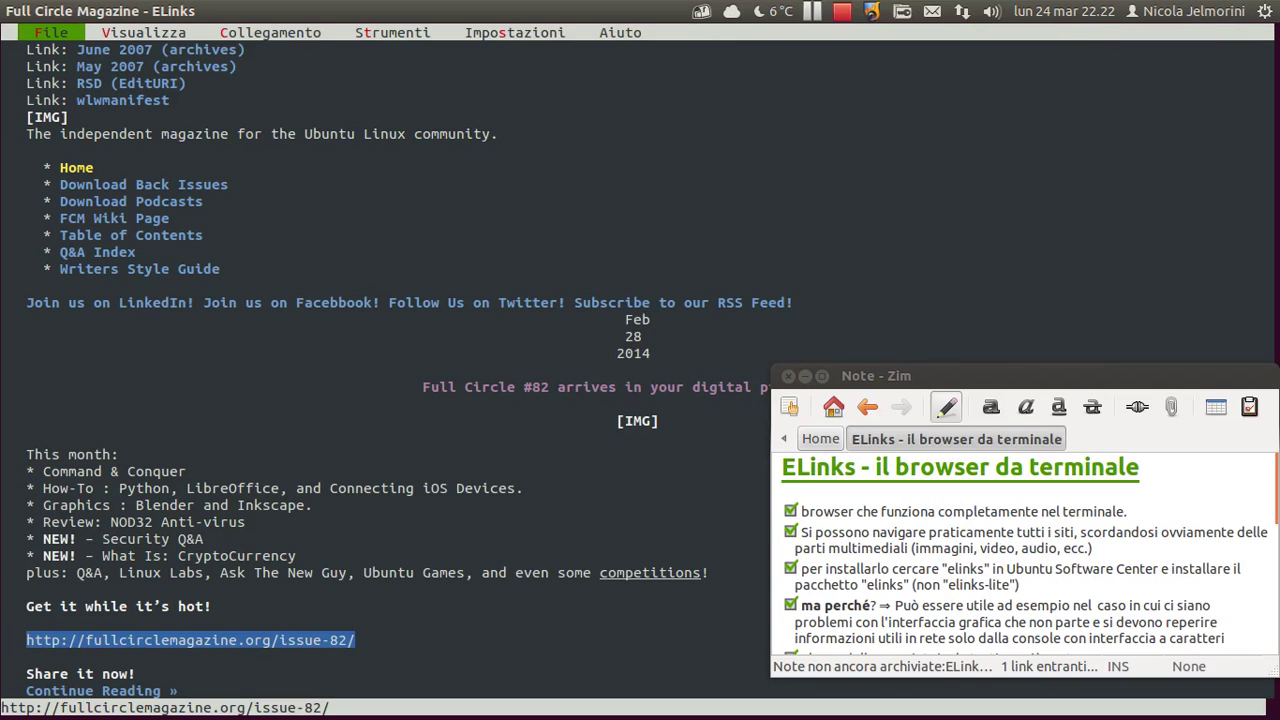
Open Aiuto > Informazioni su... to see version 0.12pre5, then close the About box.
key("Right")
key("Right")
key("Right")
key("Right")
key("Right")
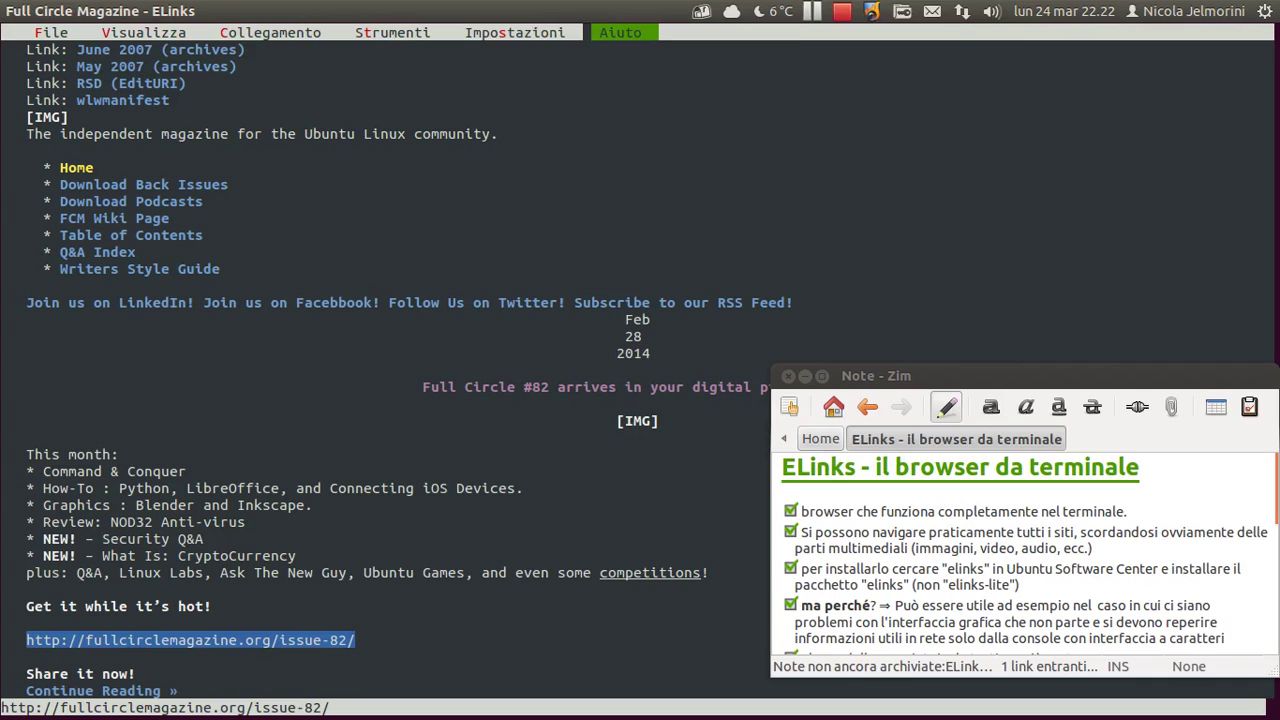
key("Return")
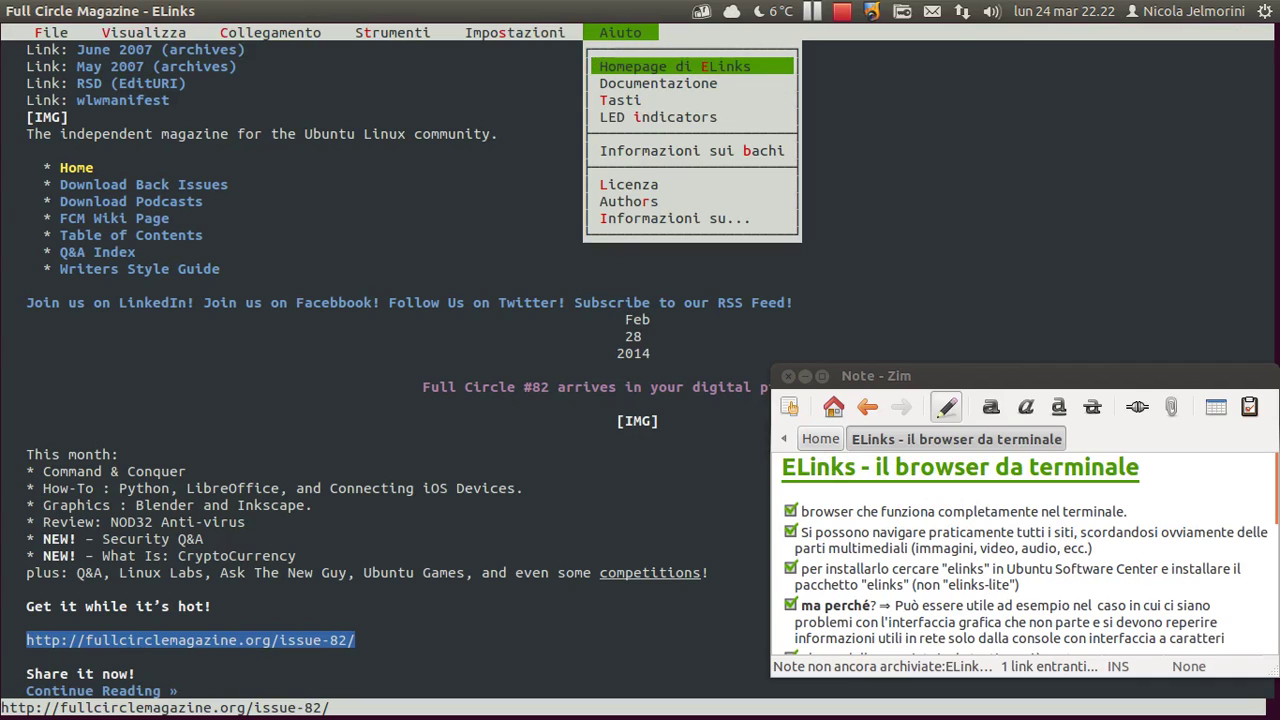
key("Down")
key("Down")
key("Down")
key("Down")
key("Down")
key("Down")
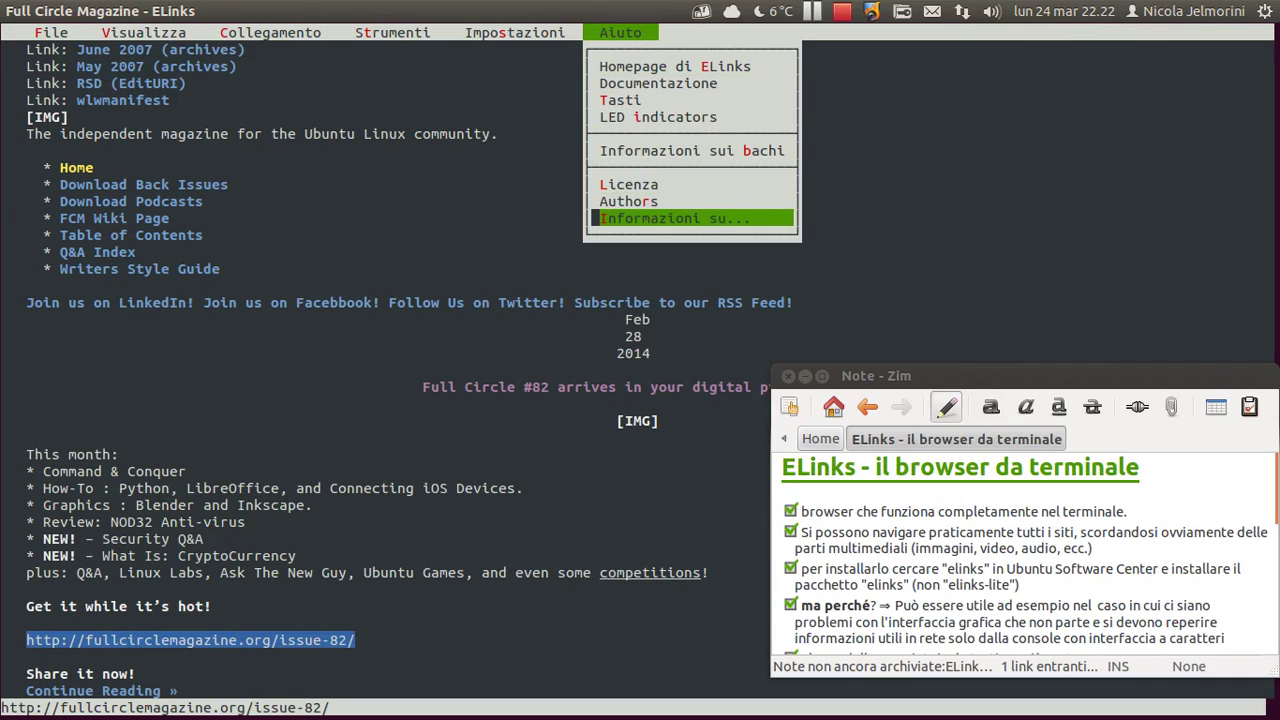
key("Return")
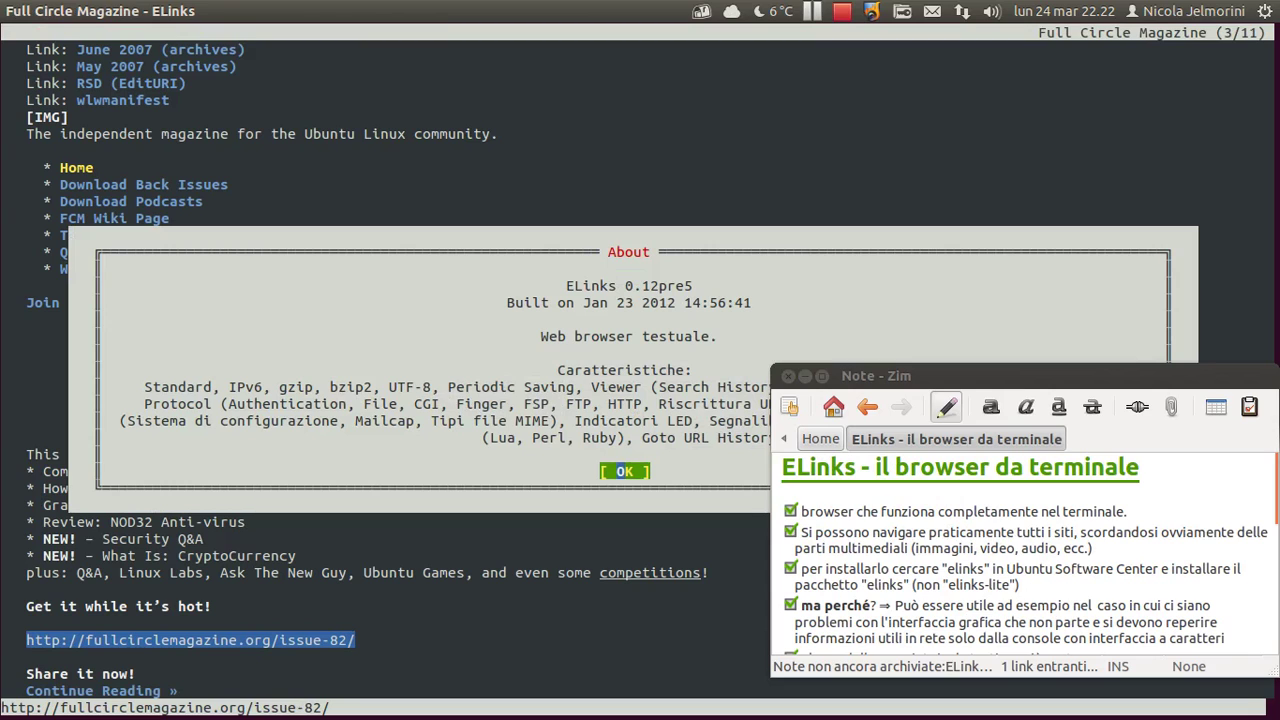
key("Return")
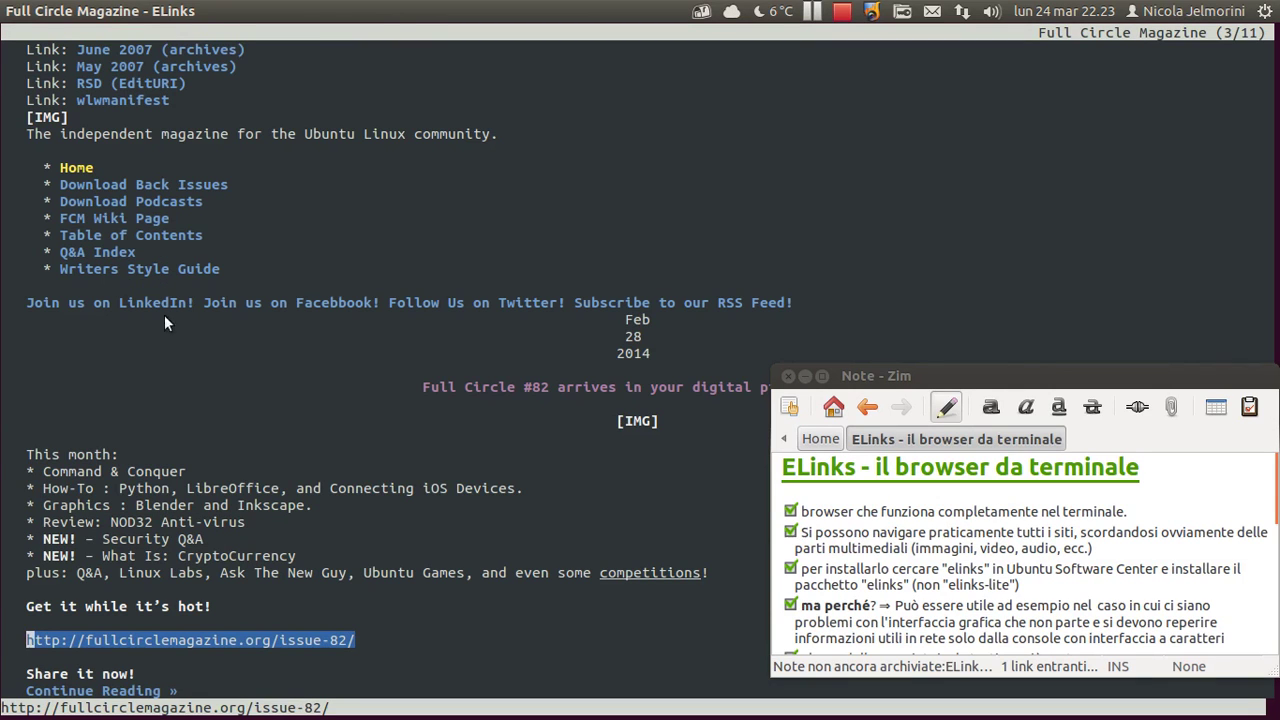
key("Up")
key("Up")
key("Up")
key("Up")
key("Up")
key("Up")
key("Up")
key("Up")
key("Up")
key("Up")
key("Up")
key("Up")
key("Up")
key("Up")
key("Up")
key("Escape")
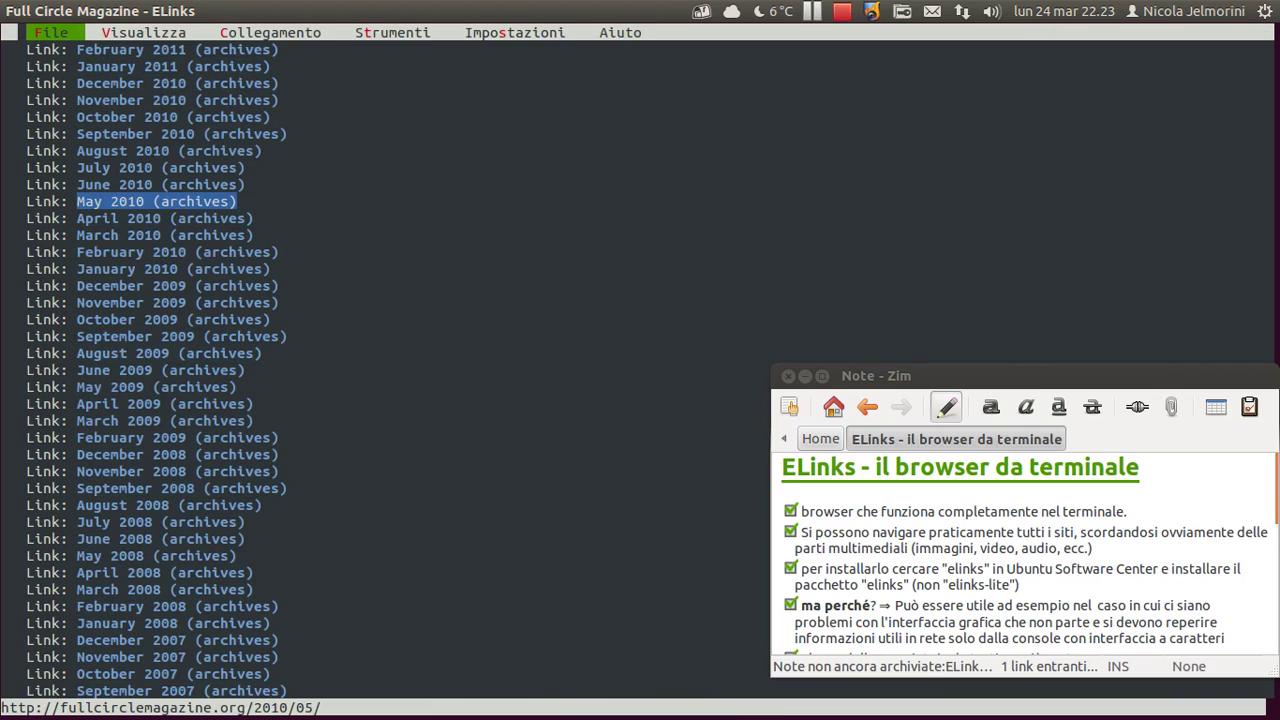
key("Right")
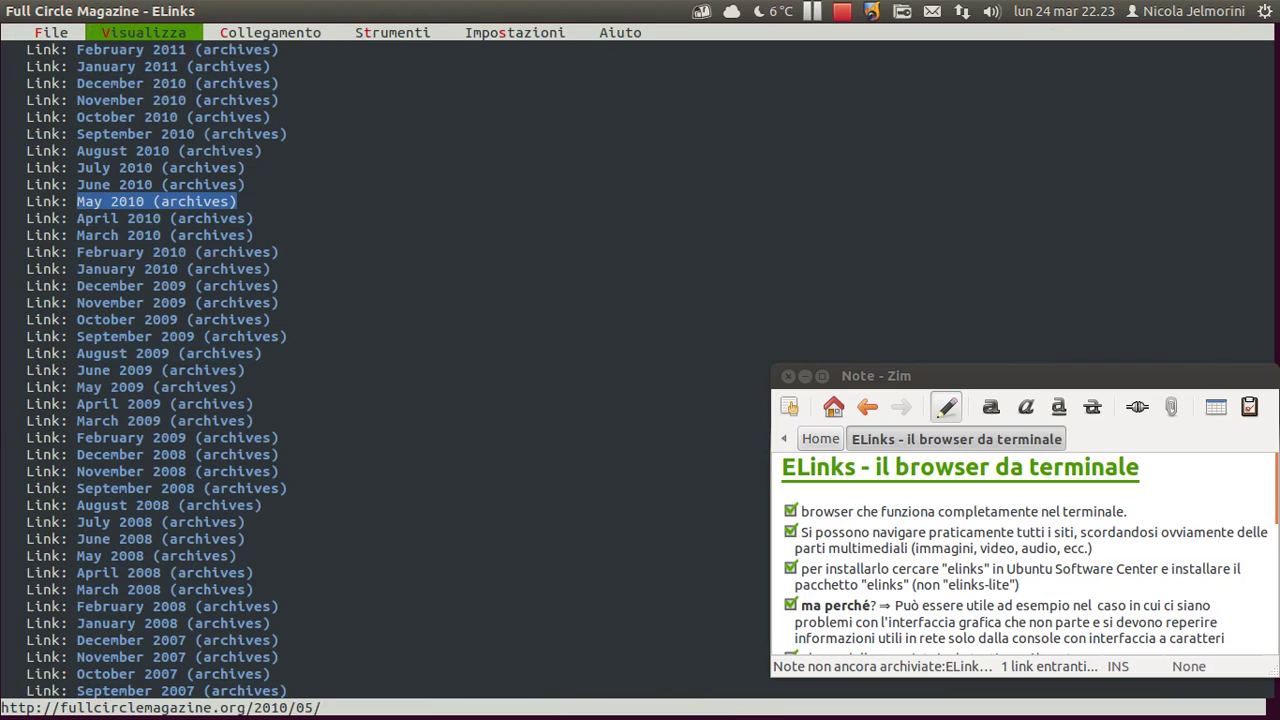
key("Right")
key("Down")
key("Left")
key("Left")
key("Right")
key("Right")
key("Right")
key("Right")
key("Right")
key("Left")
key("Left")
key("Left")
key("Left")
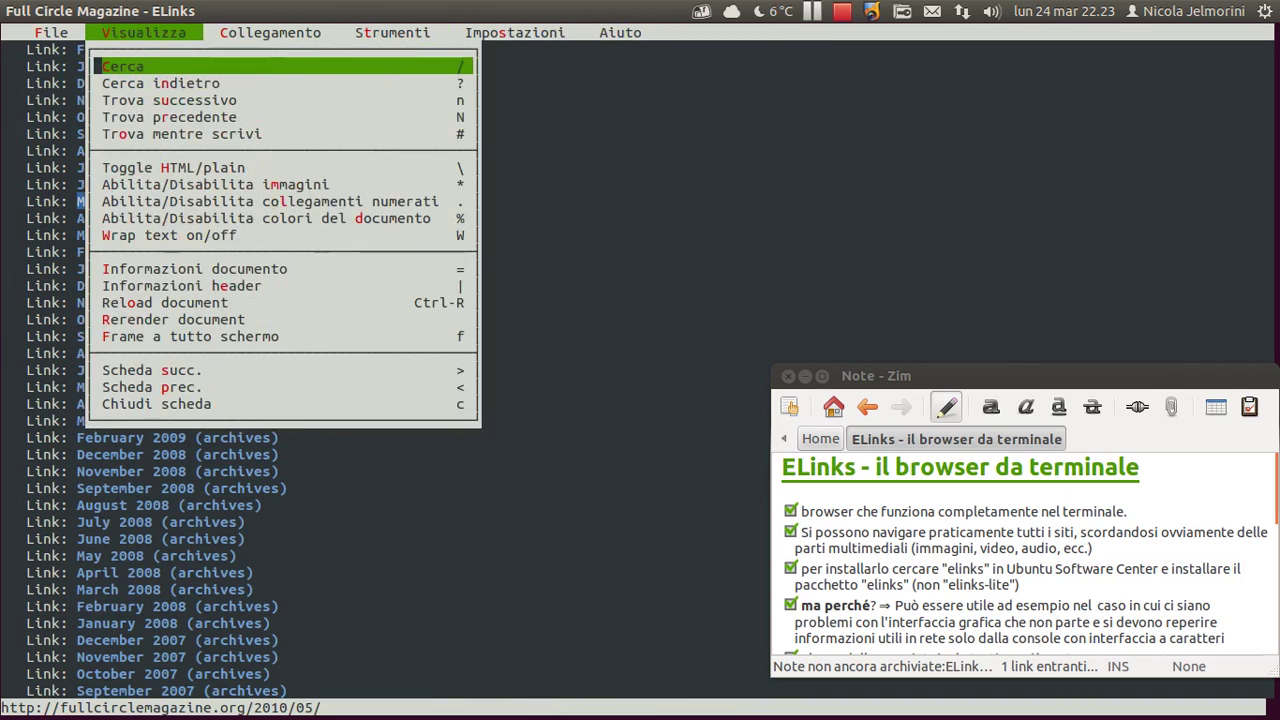
key("Left")
key("Left")
key("Right")
key("Right")
key("Right")
key("Left")
key("Left")
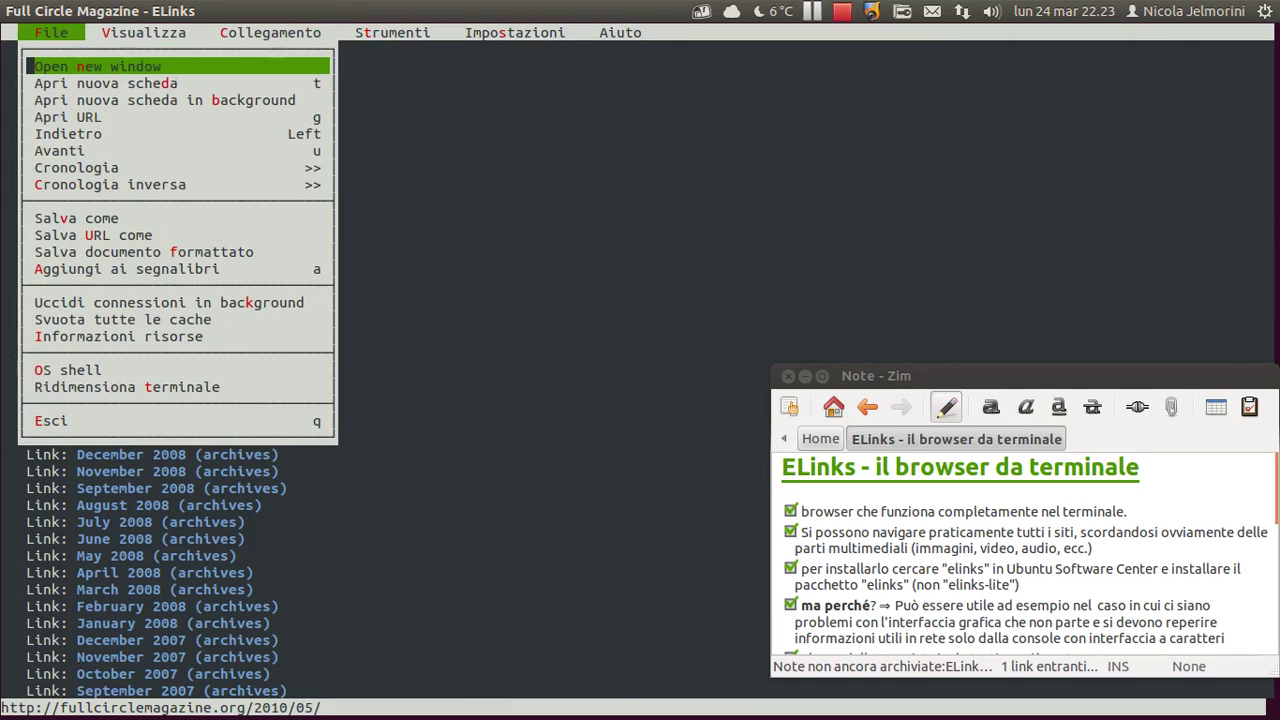
key("Right")
key("Right")
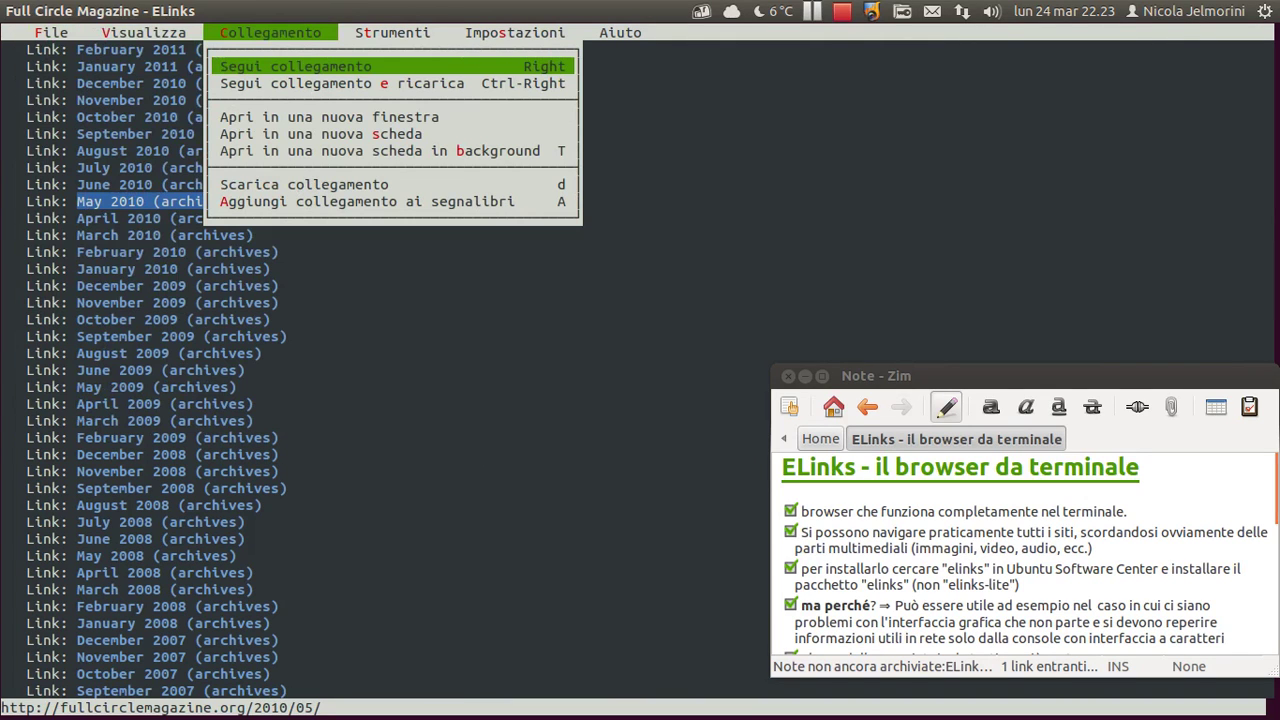
key("Right")
key("Right")
key("Right")
key("Left")
key("Left")
key("Left")
key("Escape")
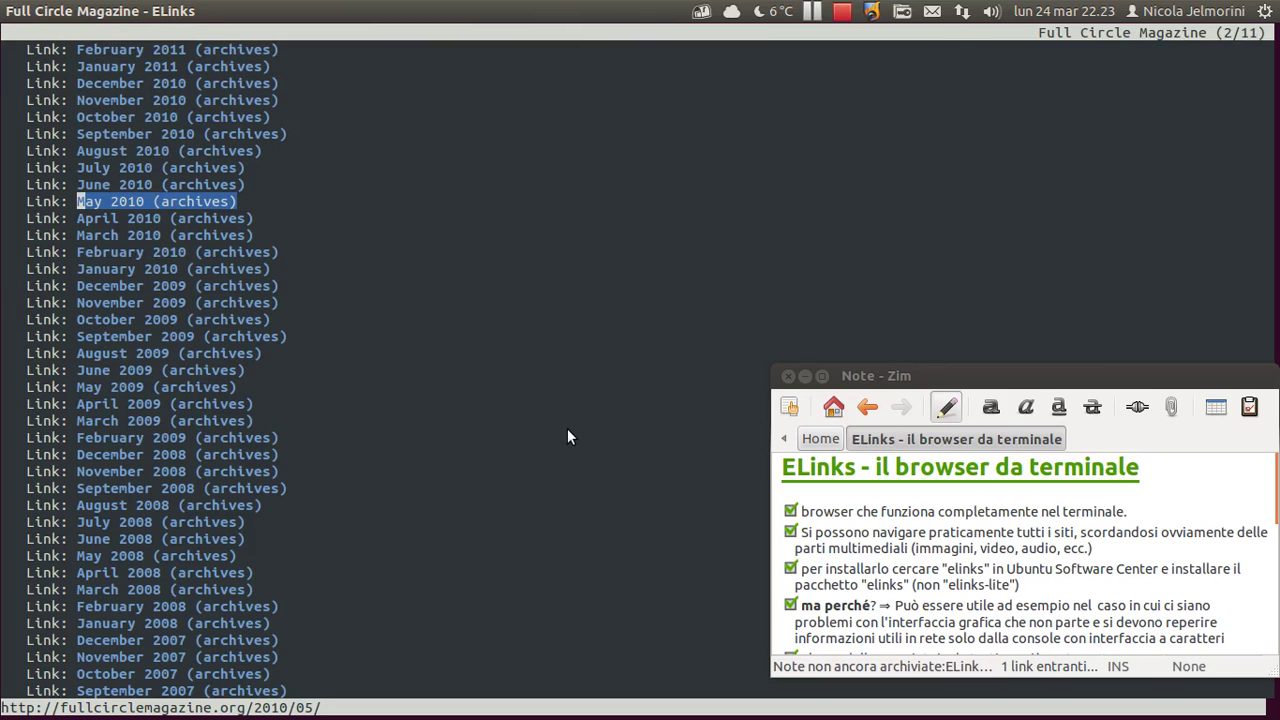
Bring the Zim note 'ELinks - il browser da terminale' to the front and scroll through its opening points.
left_click(844, 501)
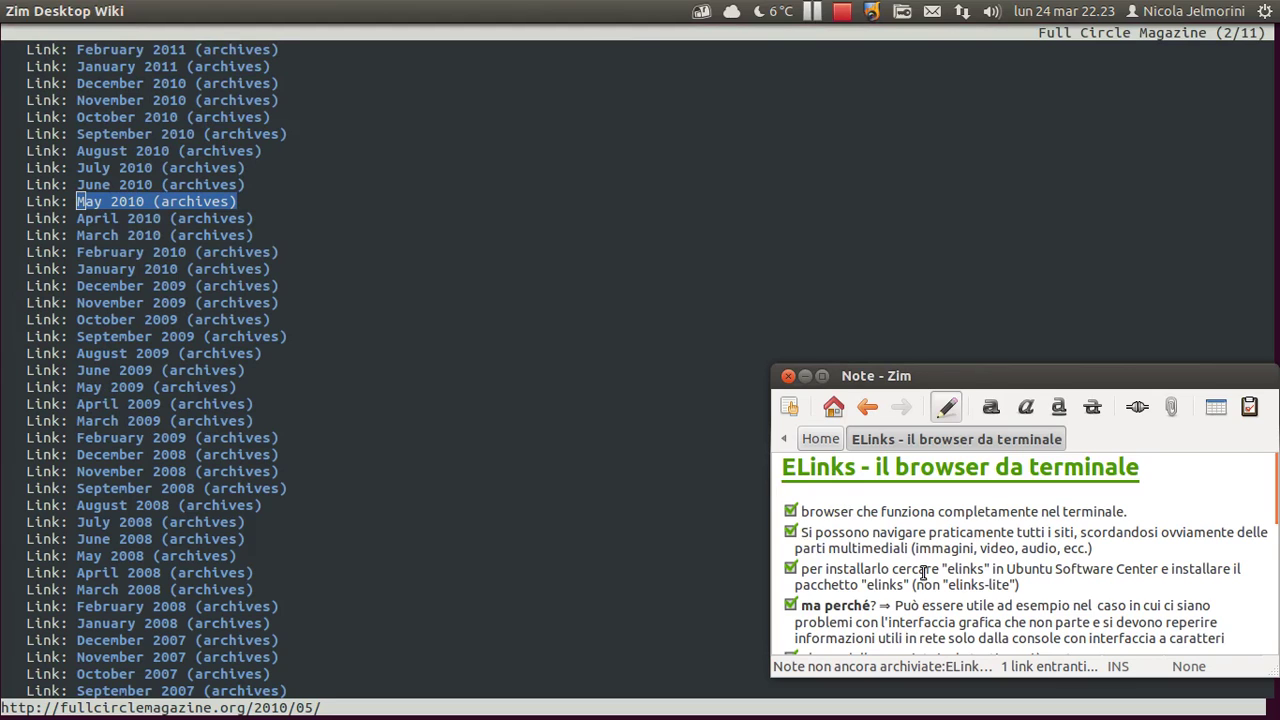
scroll(924, 572, "down", 3)
scroll(924, 572, "down", 3)
scroll(924, 572, "up", 6)
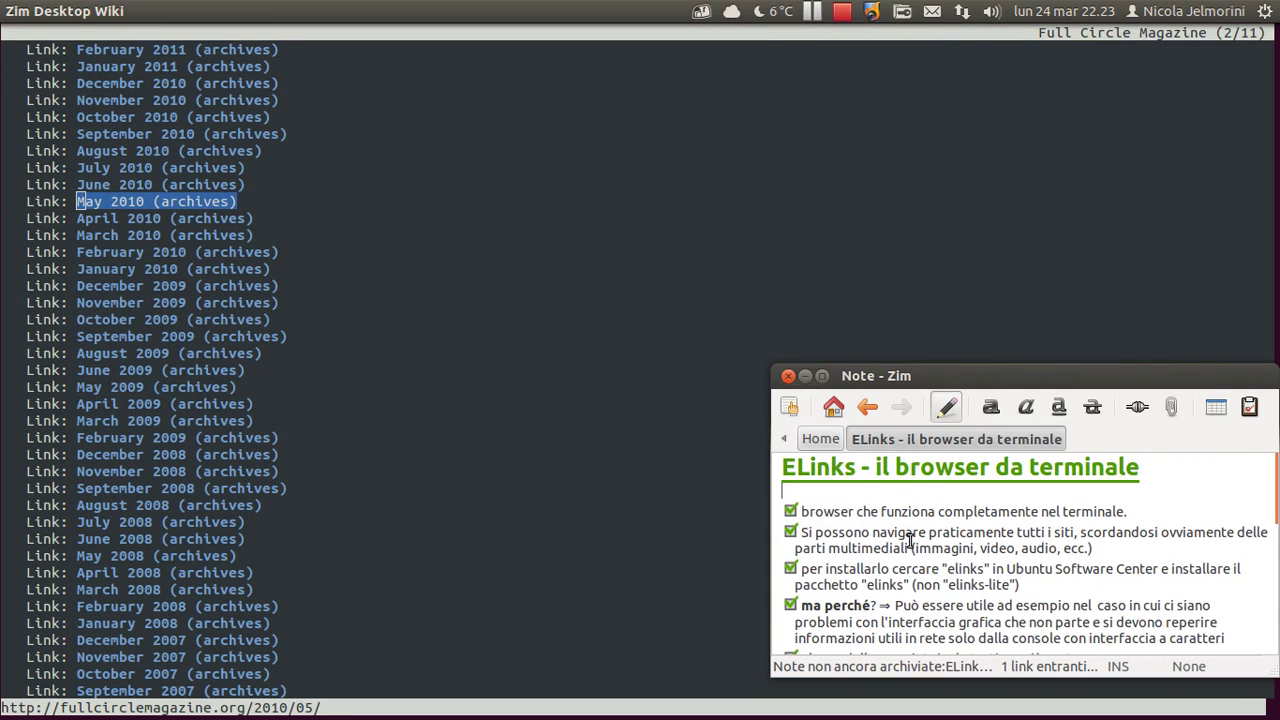